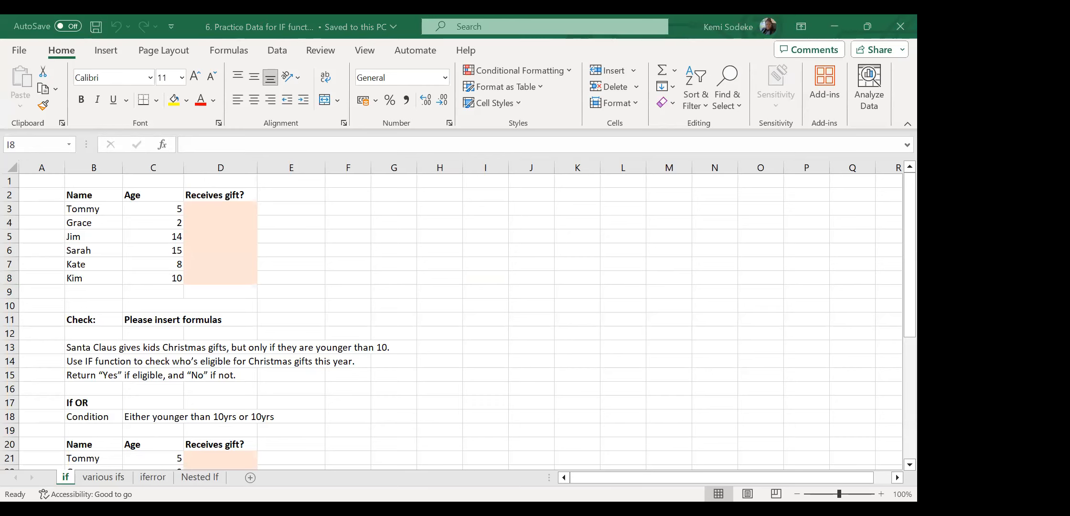
Review the gift eligibility table, its instructions, and the If OR and IF And exercises on the if sheet.
click(291, 264)
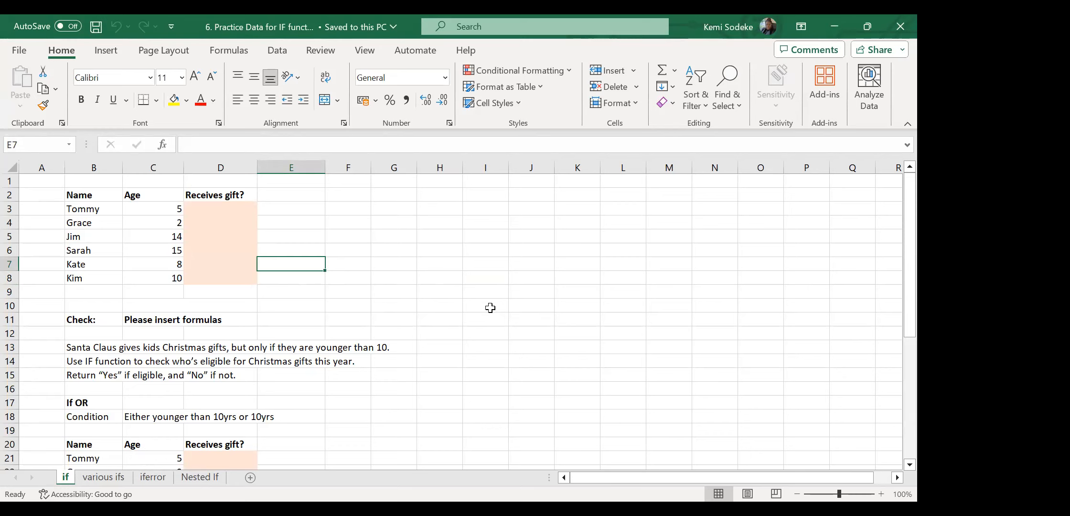
click(422, 277)
scroll(323, 341, down, 4)
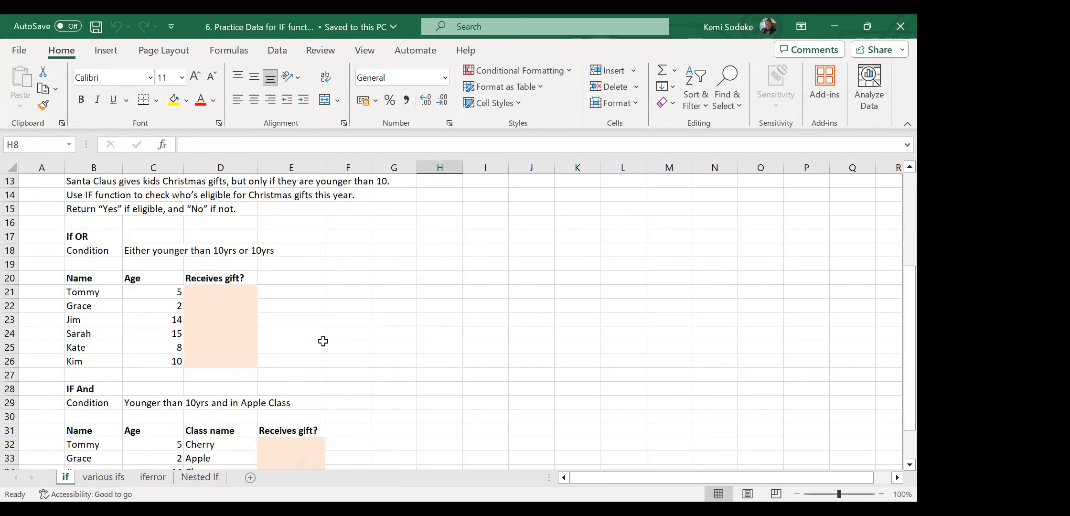
scroll(398, 337, down, 4)
scroll(389, 330, up, 8)
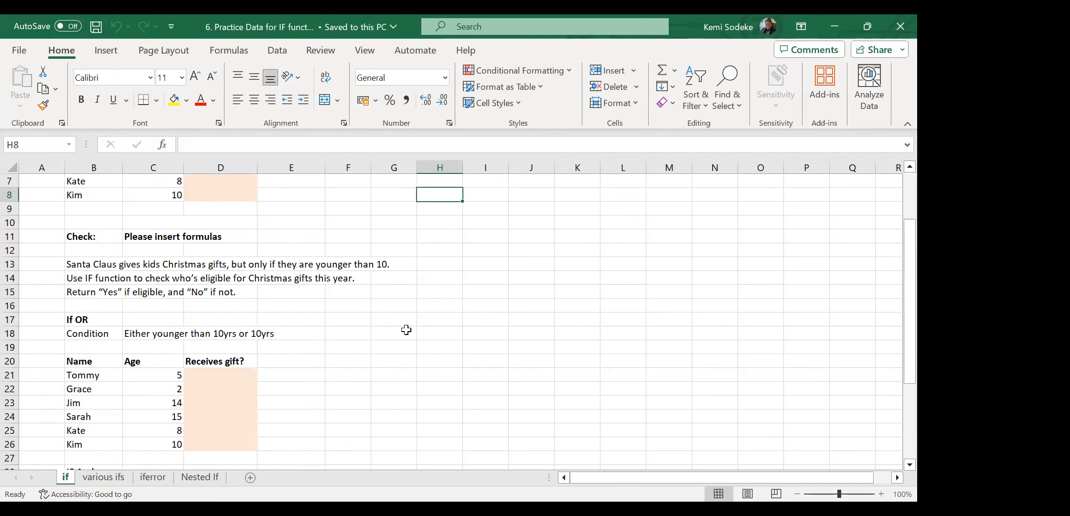
scroll(335, 353, down, 3)
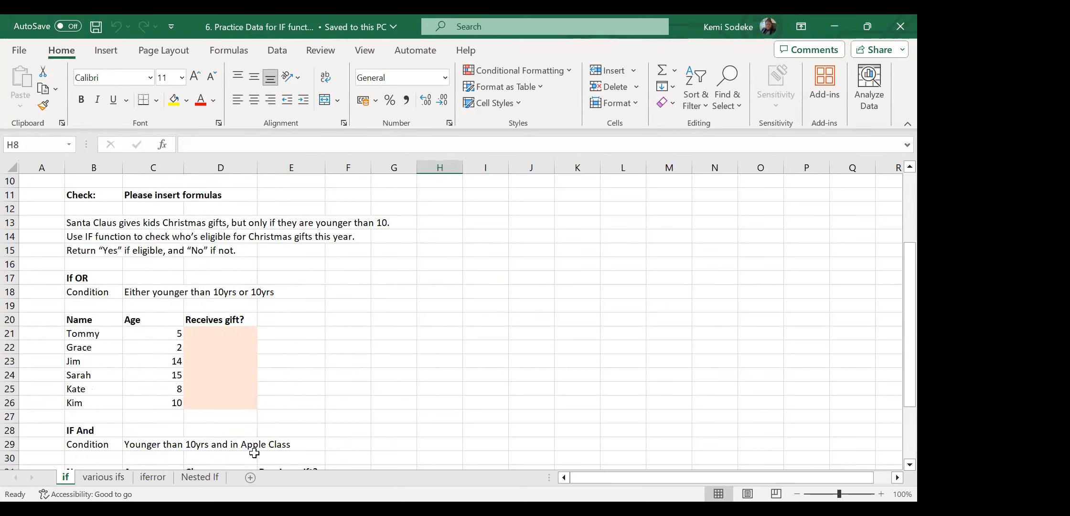
click(344, 307)
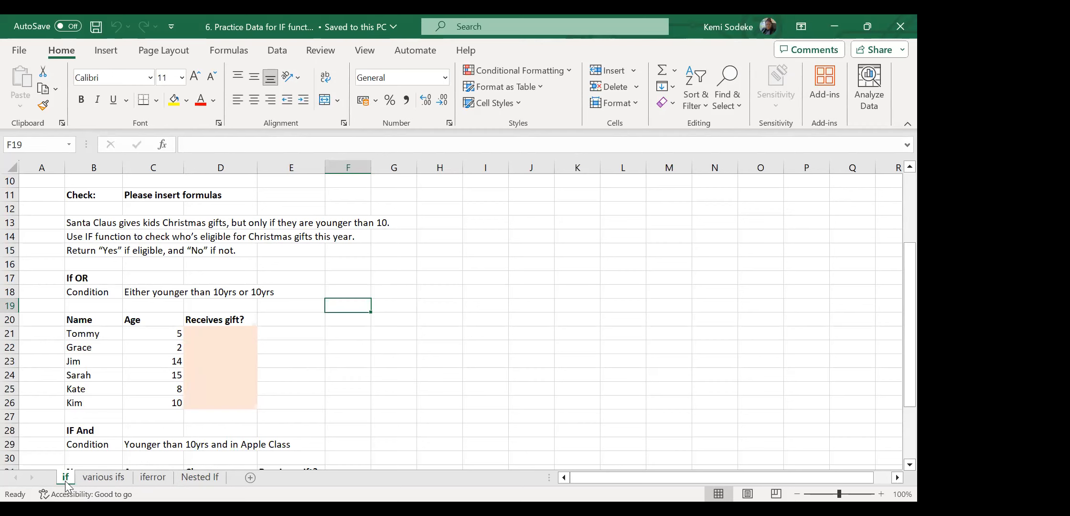
click(297, 357)
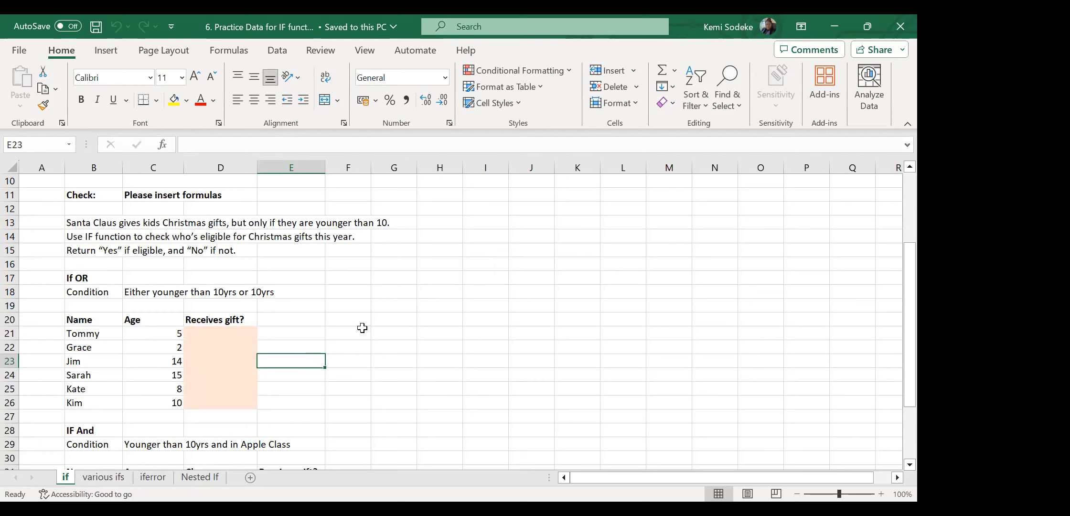
click(378, 318)
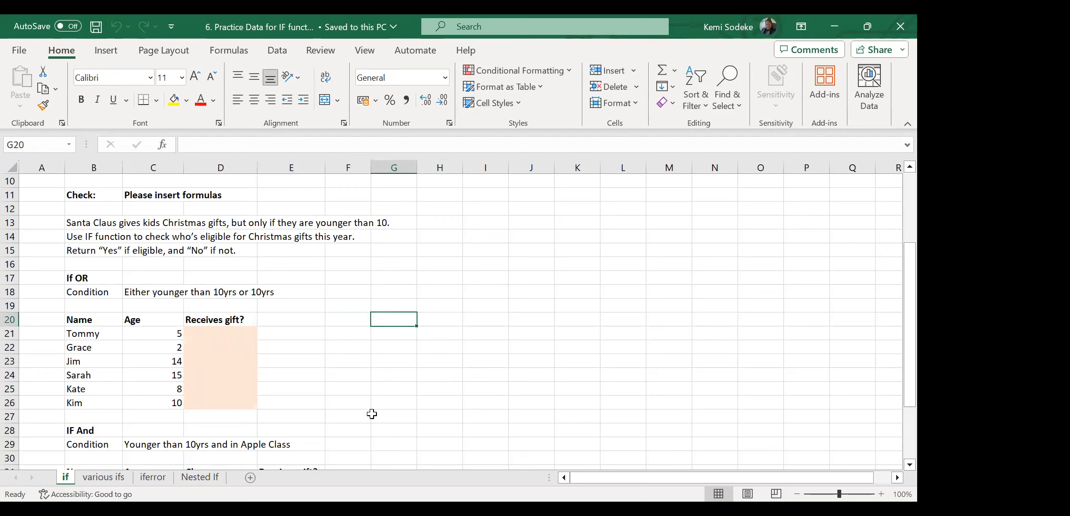
click(342, 352)
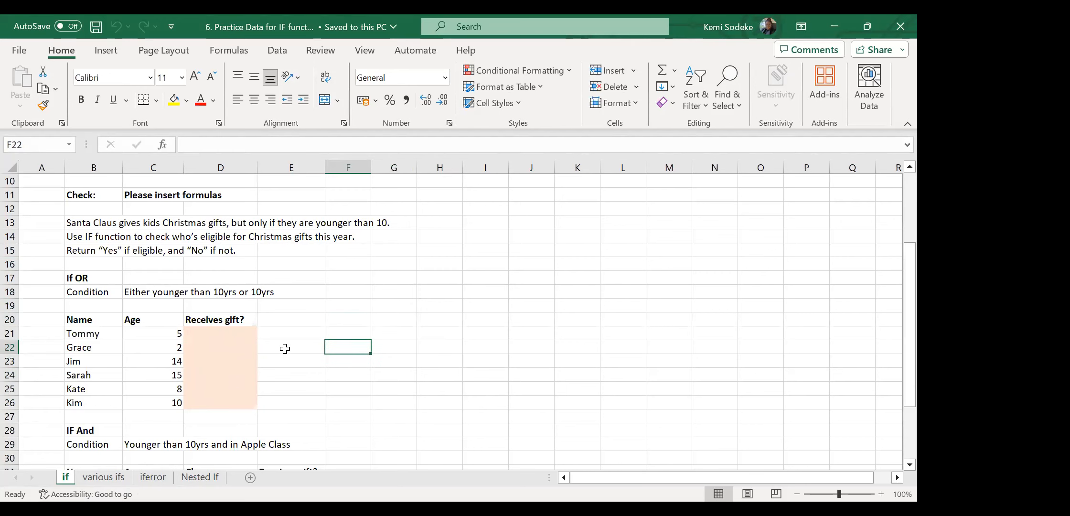
click(196, 335)
scroll(313, 405, up, 2)
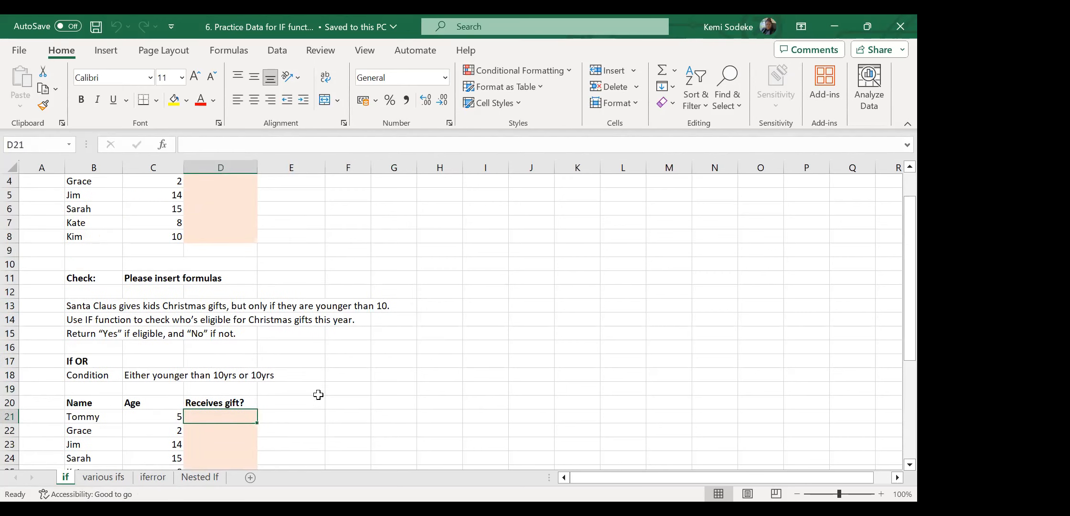
scroll(319, 394, up, 1)
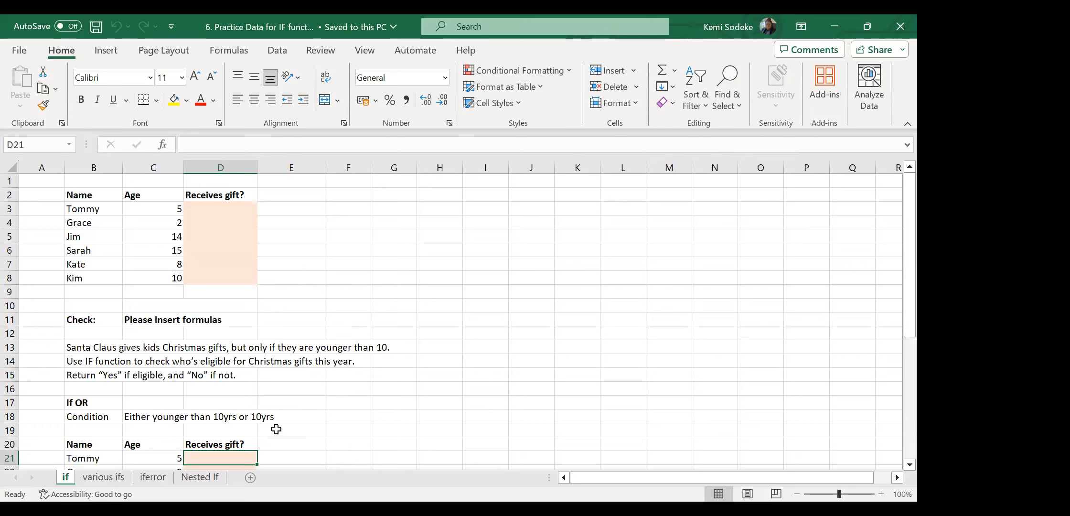
Enter =IF(C3<10,"Yes","No") in D3 to check whether the first child receives a gift.
click(194, 212)
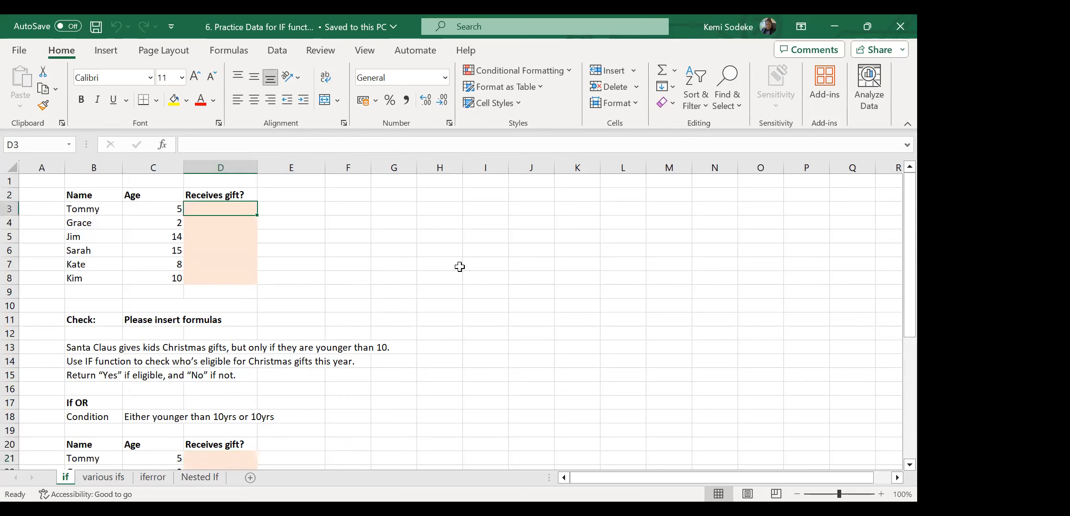
text(=)
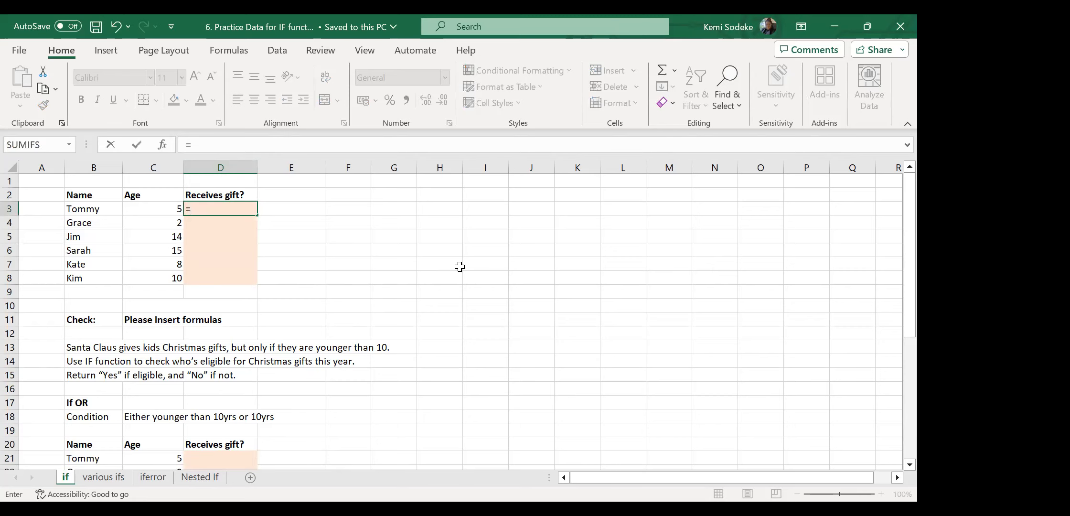
text(if)
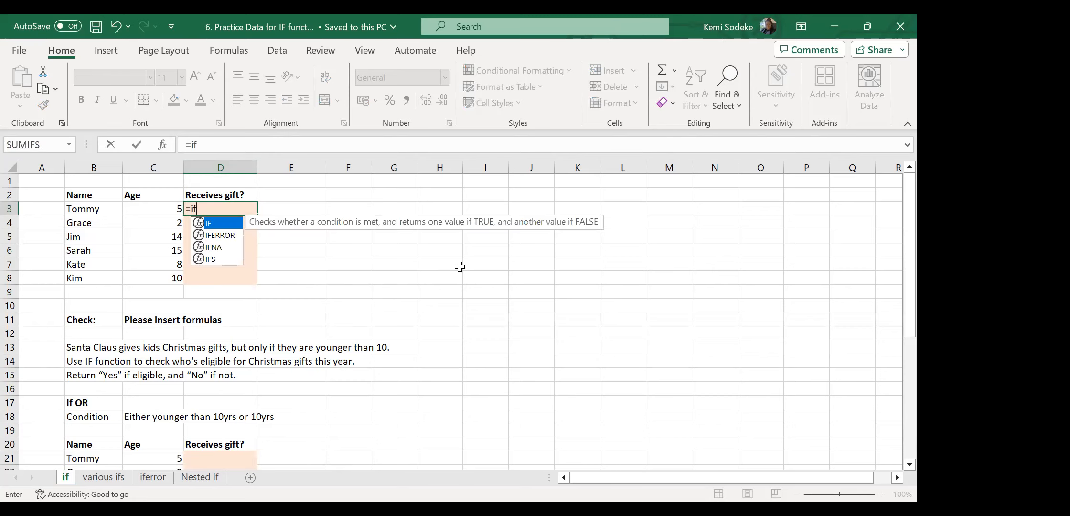
text(()
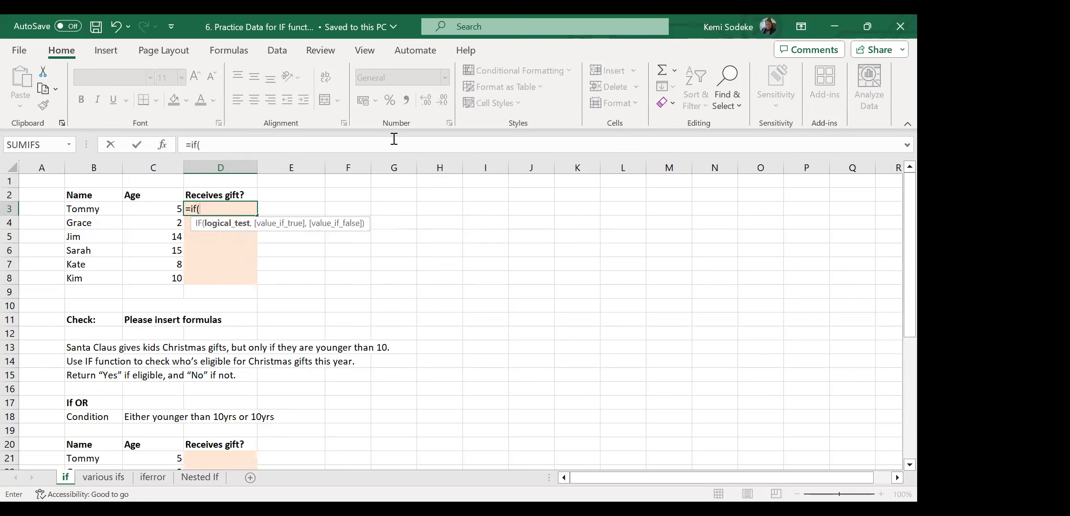
click(155, 210)
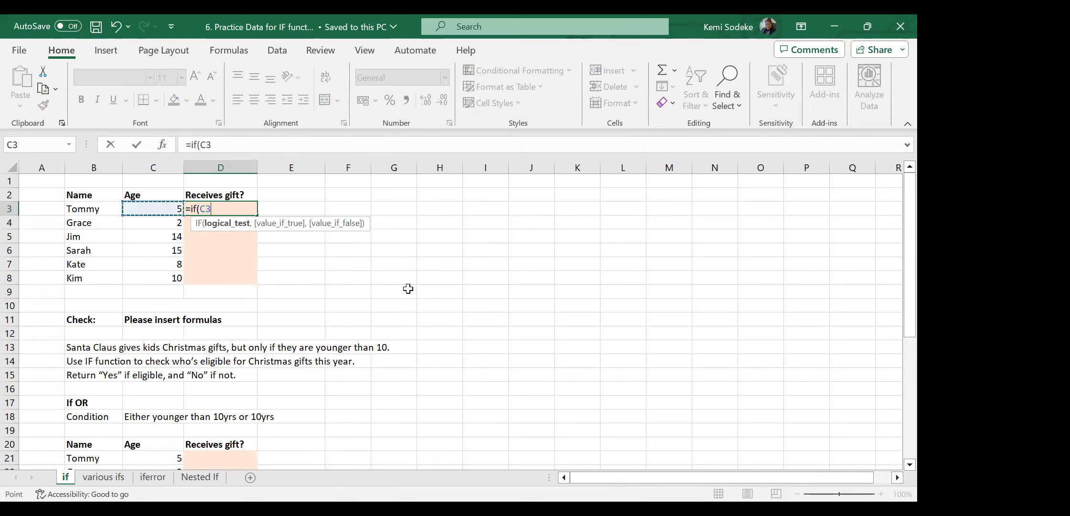
text(<10,"Yes",)
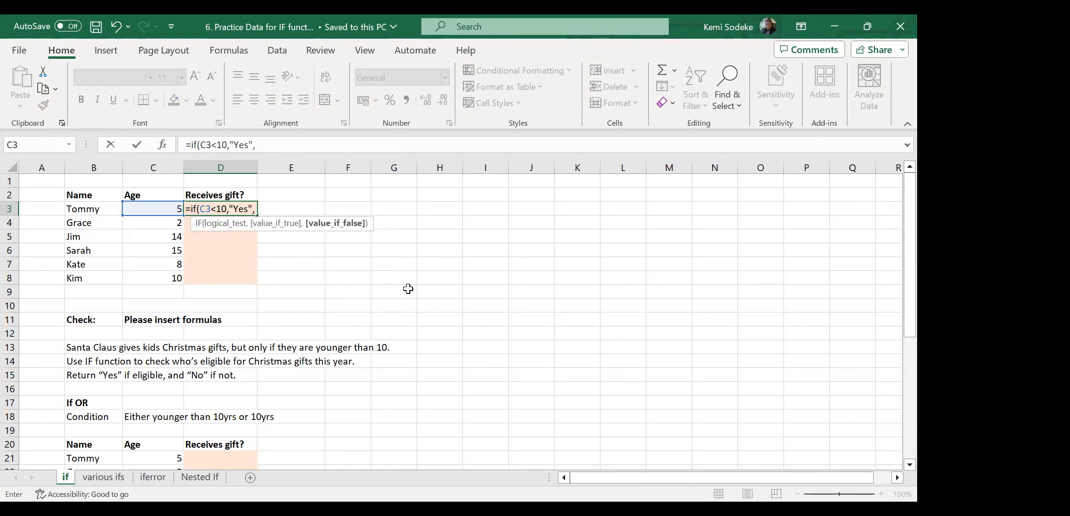
text("No"))
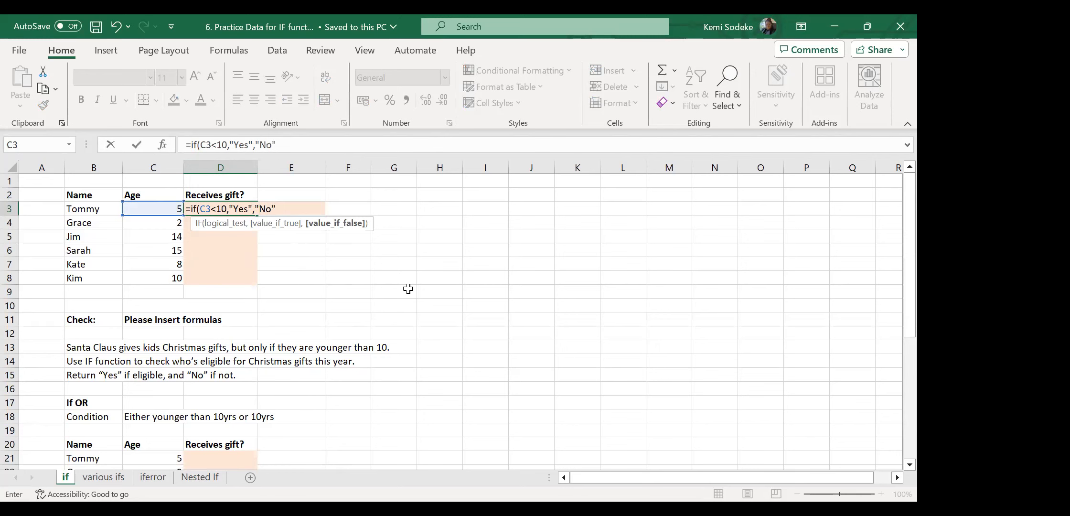
key(Return)
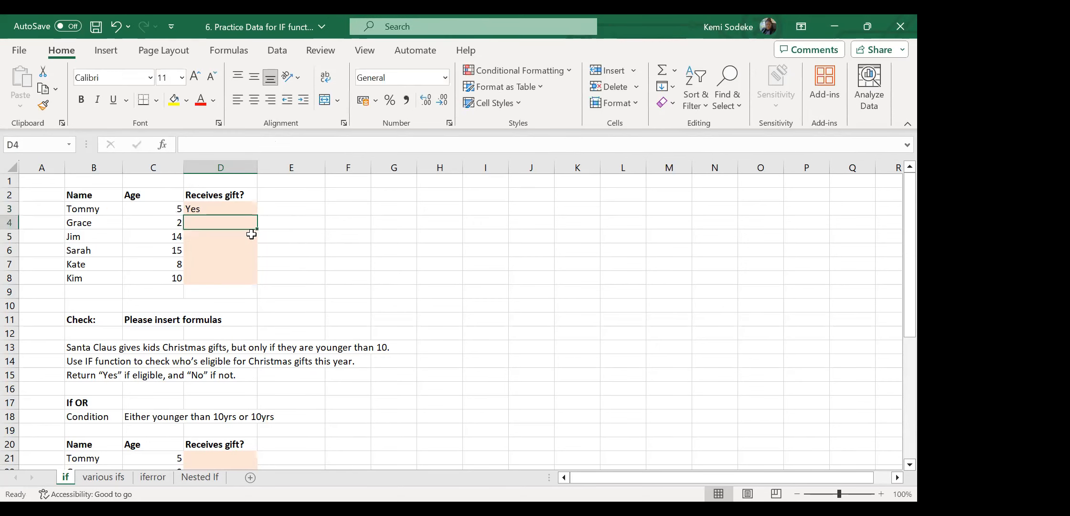
Copy the IF formula from D3 down through D8 to cover the remaining children.
click(218, 208)
drag(257, 216, 253, 280)
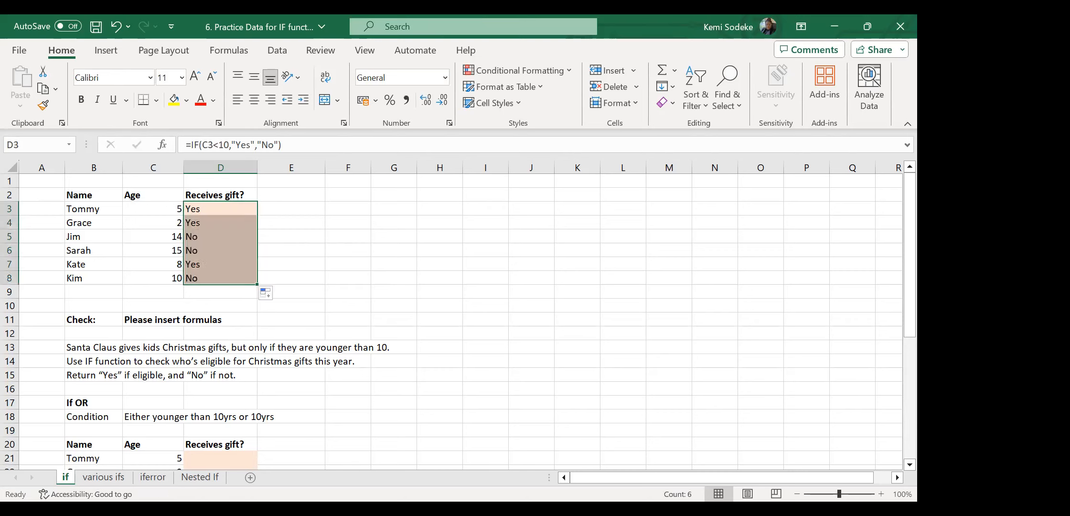
click(206, 210)
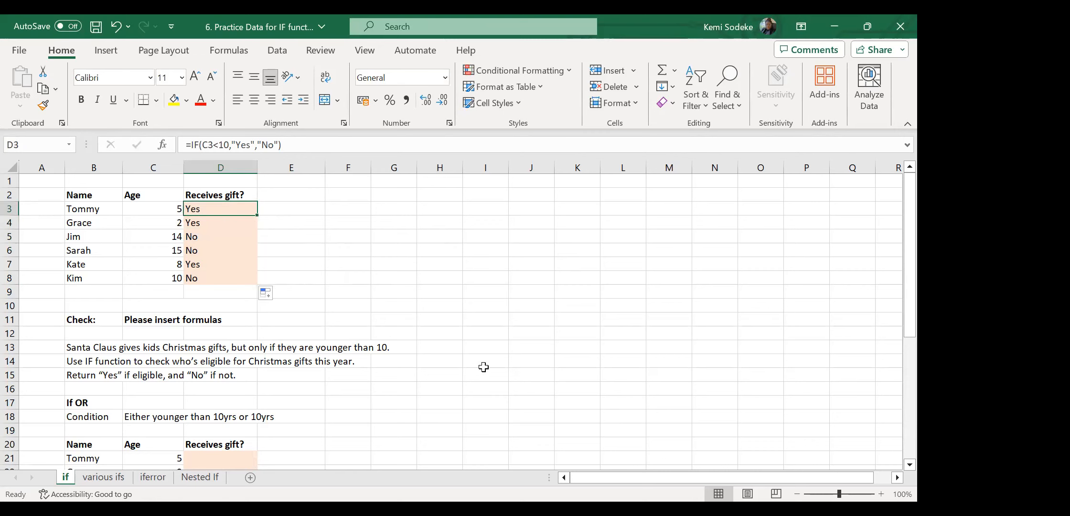
scroll(397, 332, down, 1)
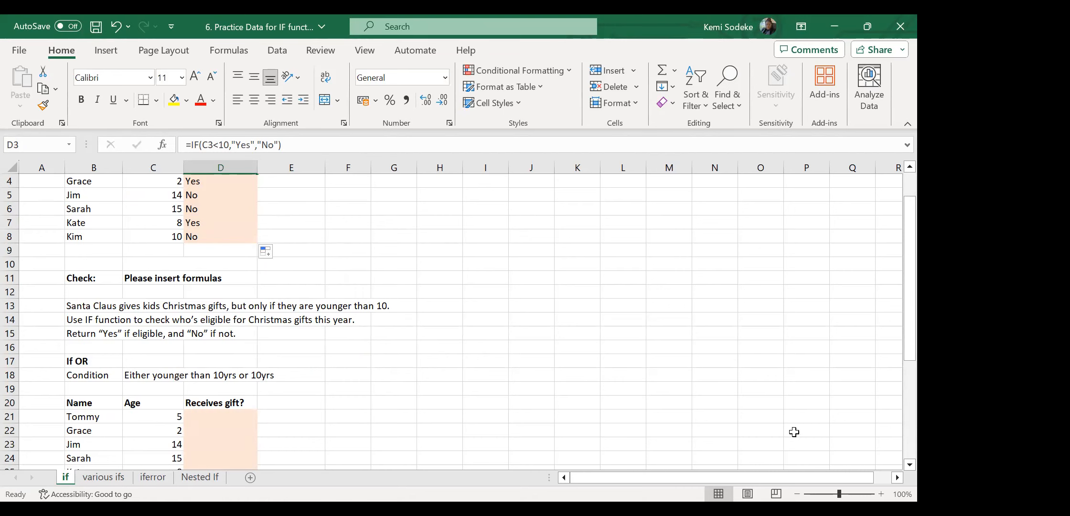
scroll(896, 464, down, 2)
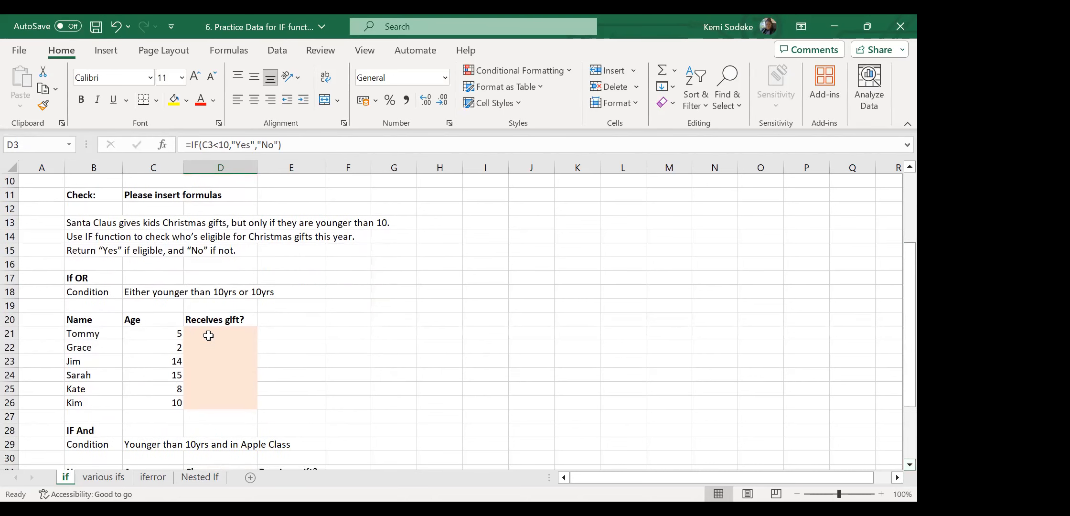
click(211, 334)
scroll(396, 382, up, 4)
scroll(403, 389, down, 3)
scroll(362, 385, down, 2)
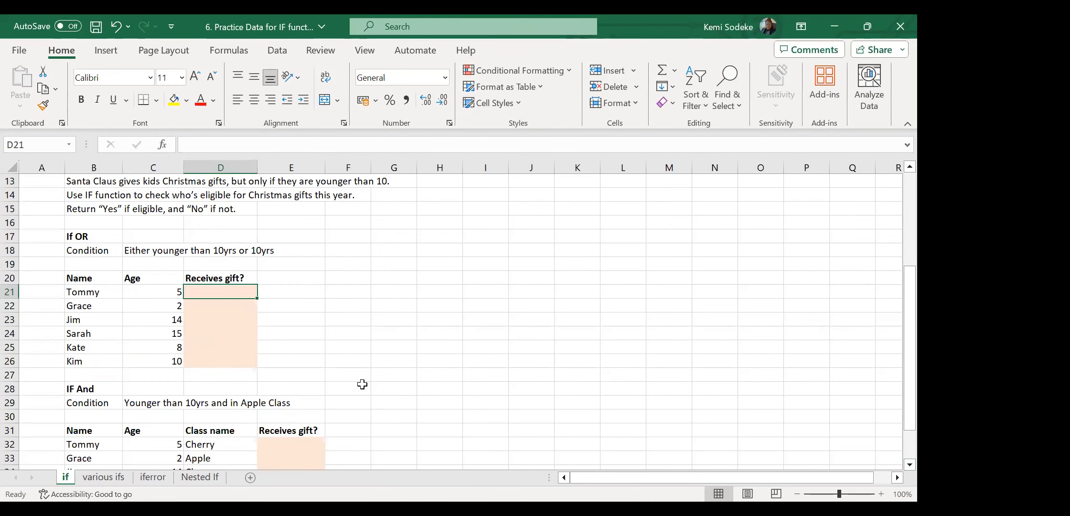
text(=or()
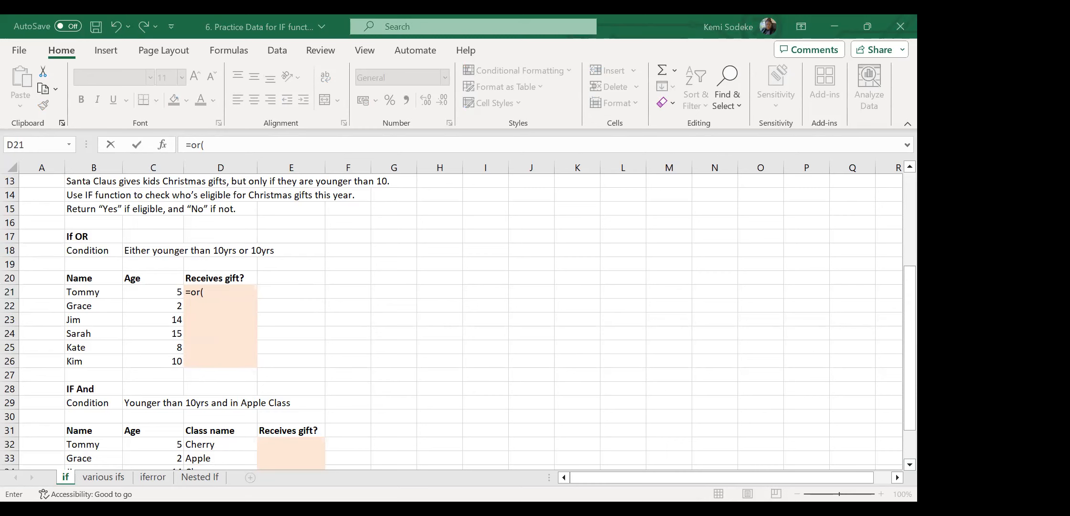
click(271, 326)
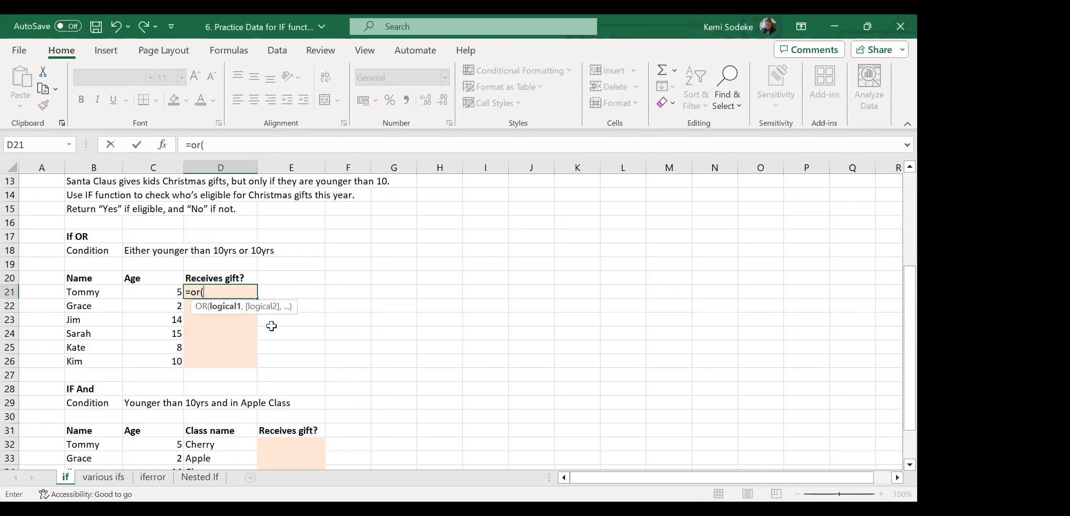
key(Escape)
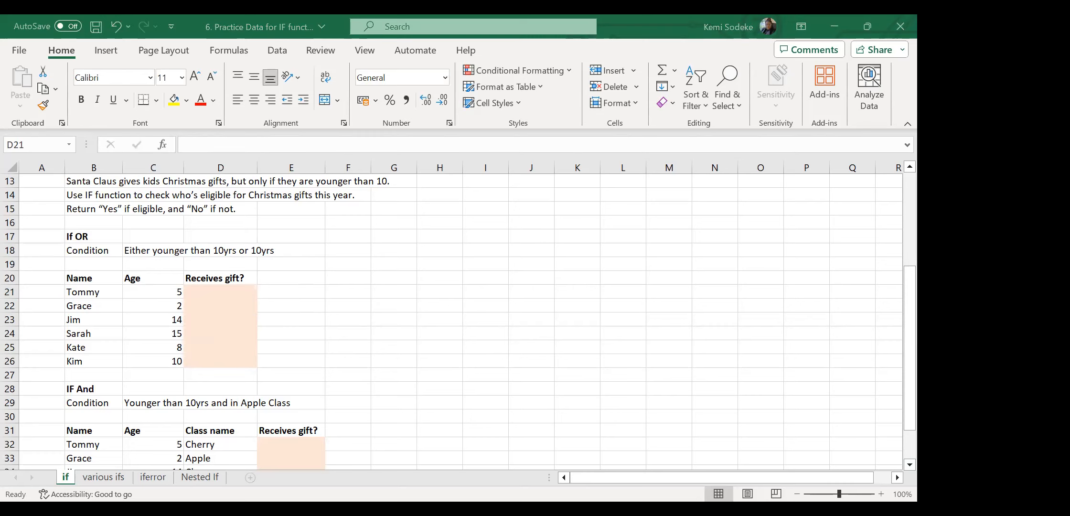
click(402, 331)
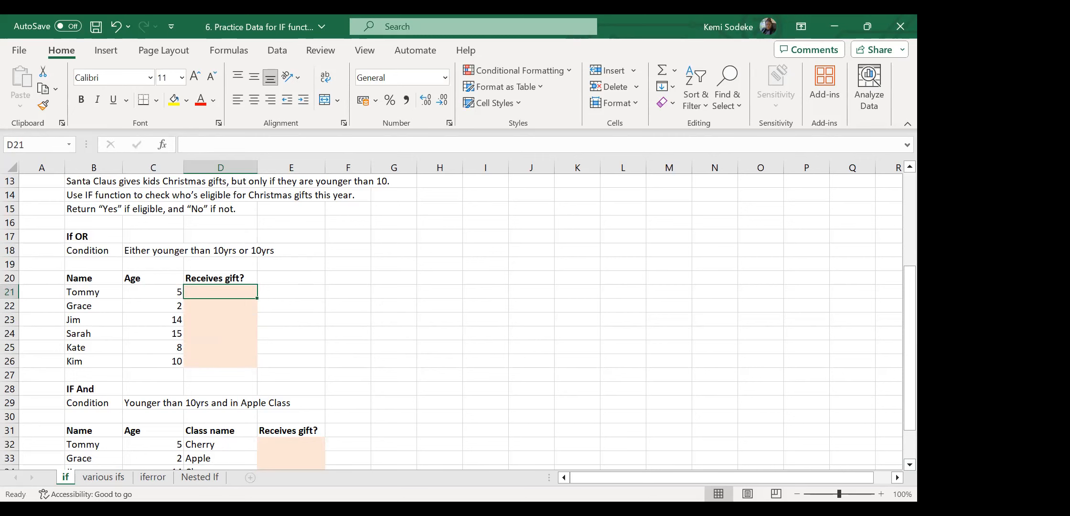
click(328, 317)
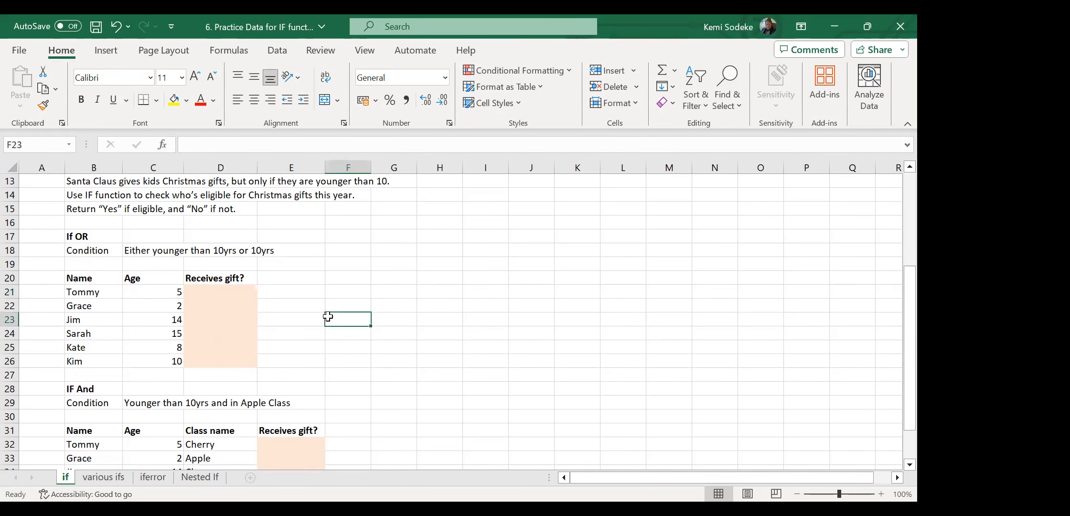
Enter =OR(C21<10,C21=10) in D21 to test whether the first child in the If OR table is 10 or younger.
click(210, 289)
scroll(426, 347, up, 4)
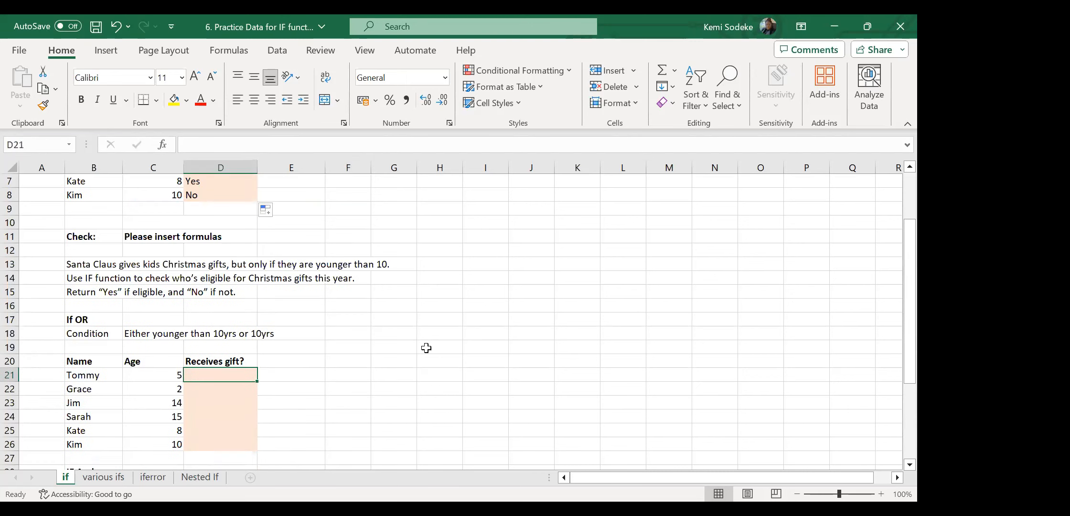
scroll(432, 349, down, 2)
text(=)
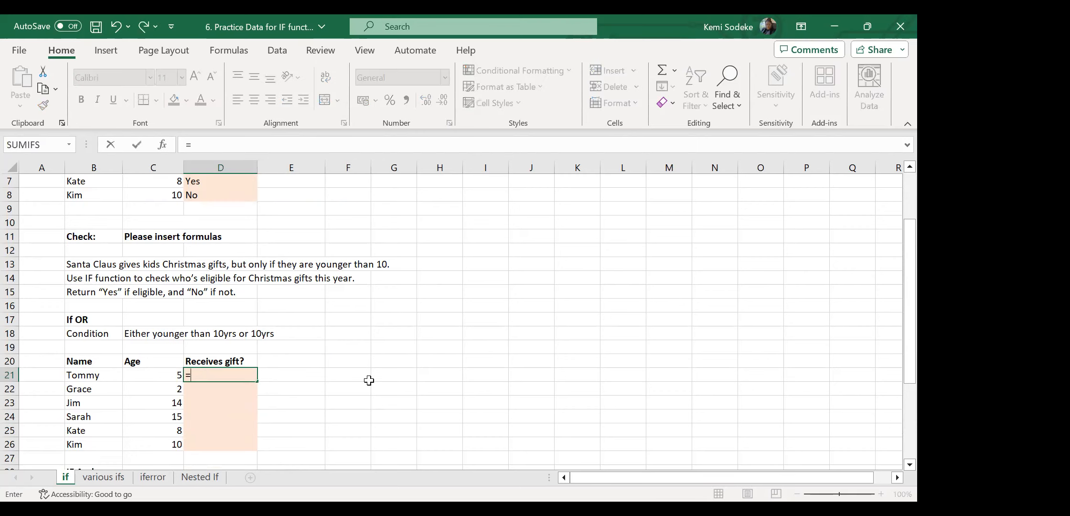
text(or()
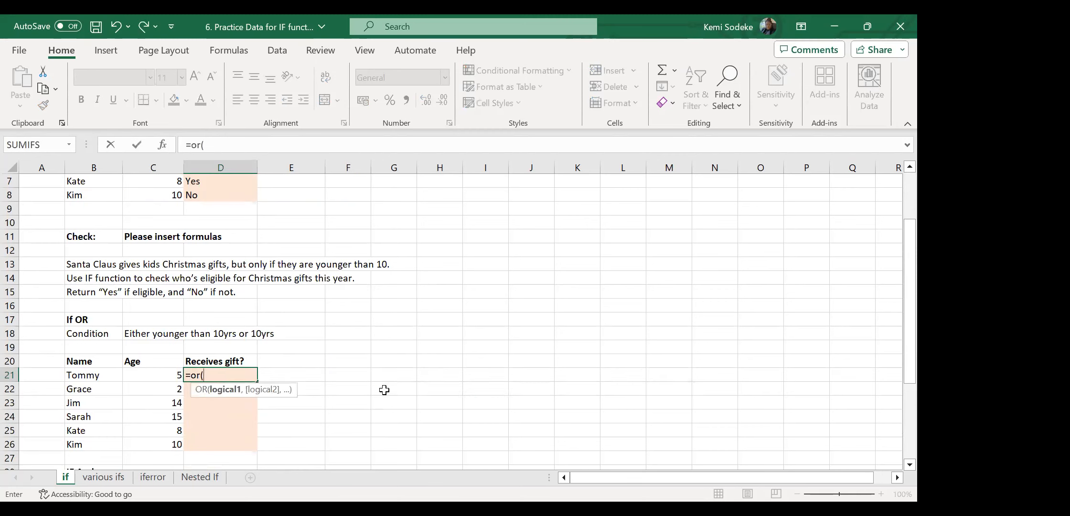
click(152, 375)
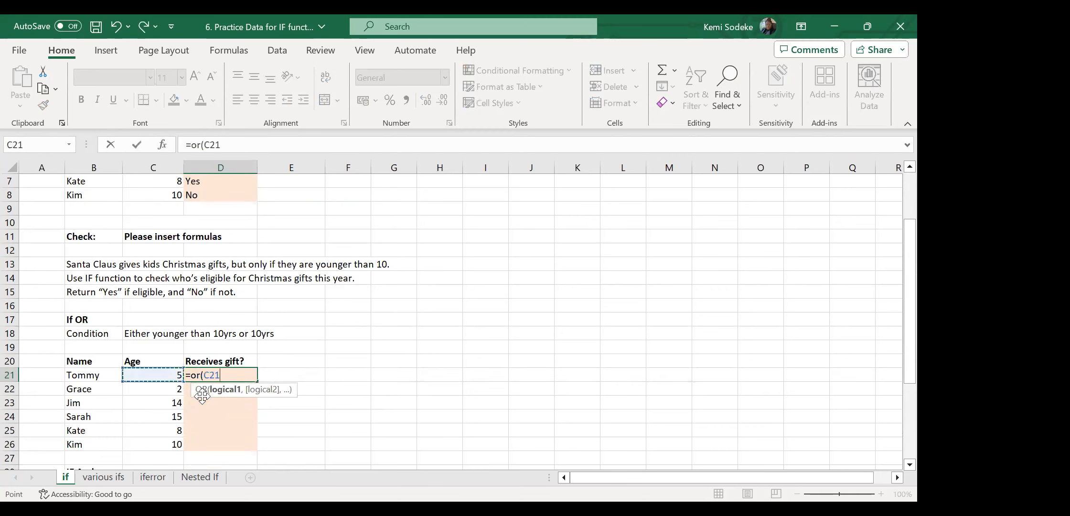
key(BackSpace)
text(<10,)
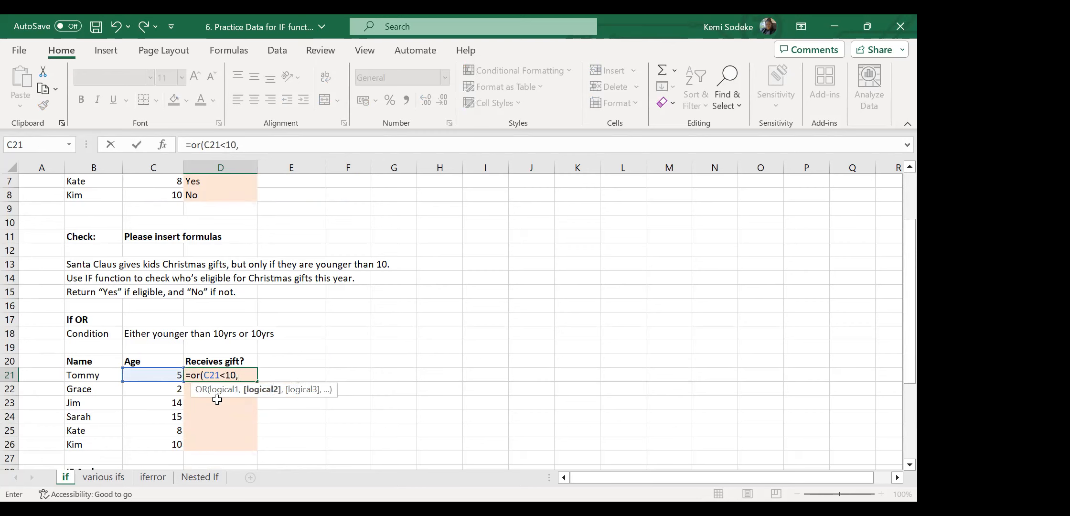
click(157, 377)
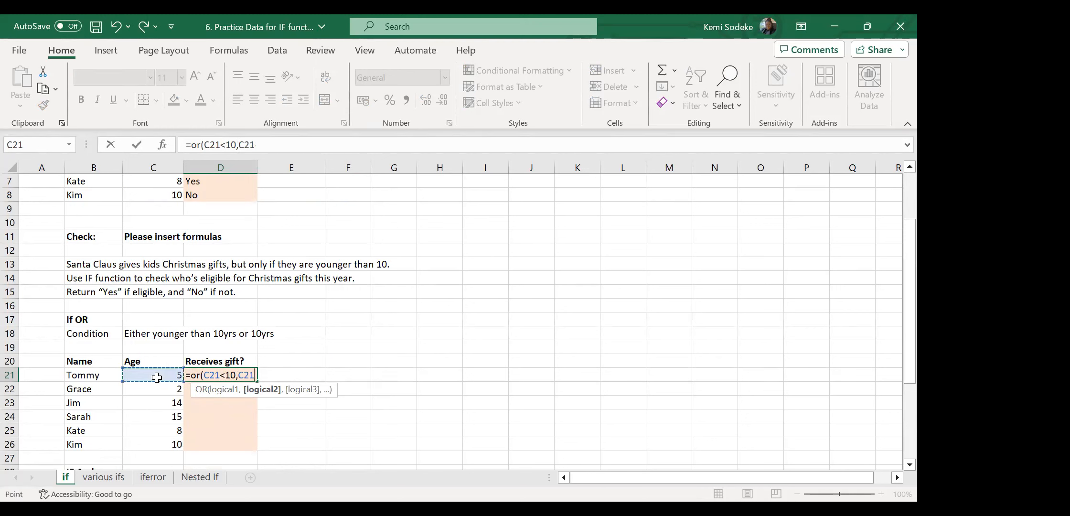
text(=10)
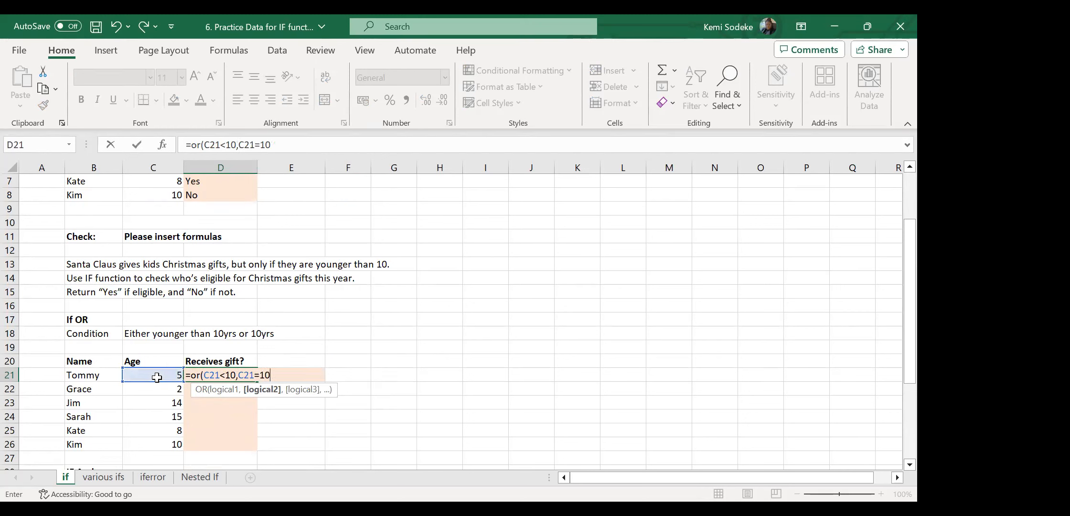
text(,)
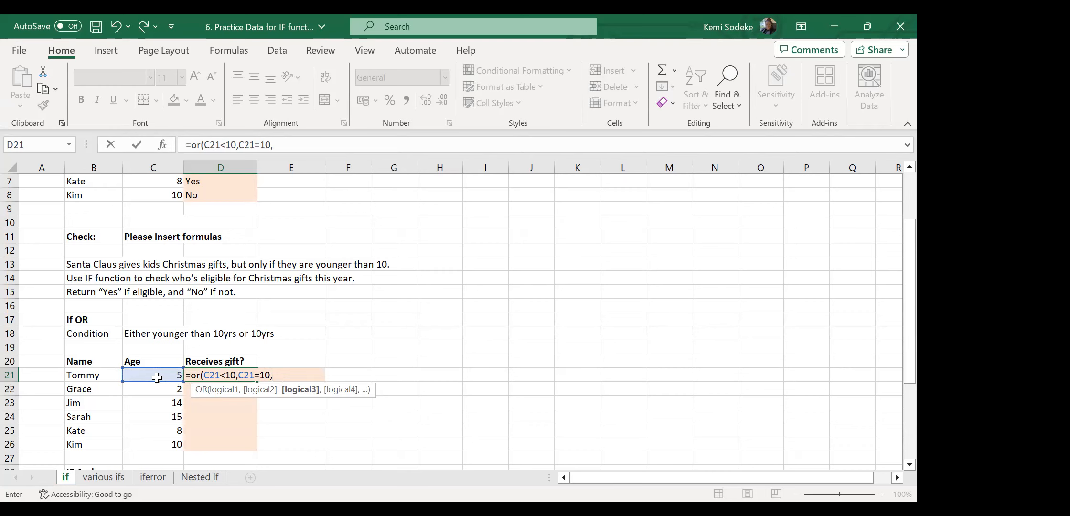
key(BackSpace)
text())
key(Return)
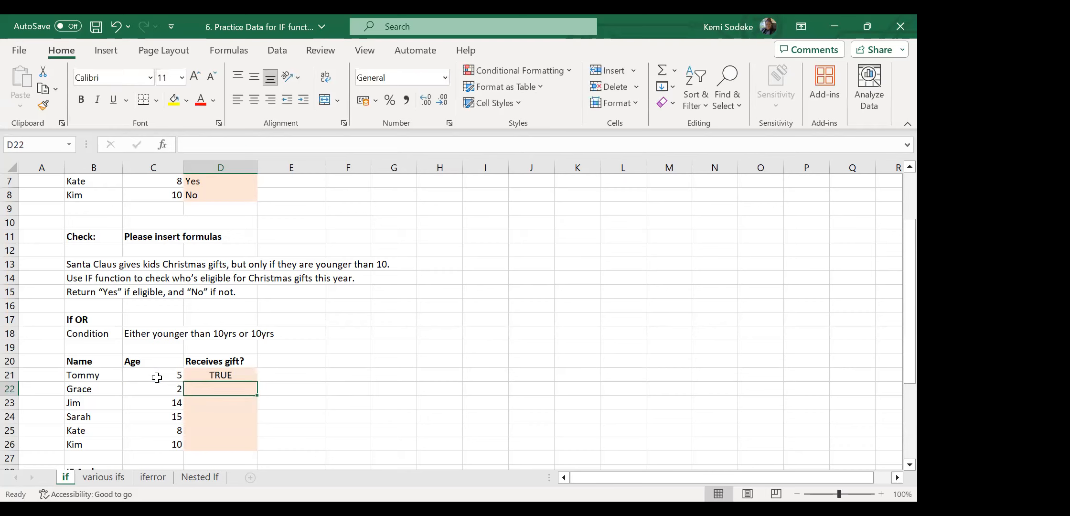
Wrap the OR test in D21 in an IF function that returns "yes" when true, and add the false result.
click(156, 378)
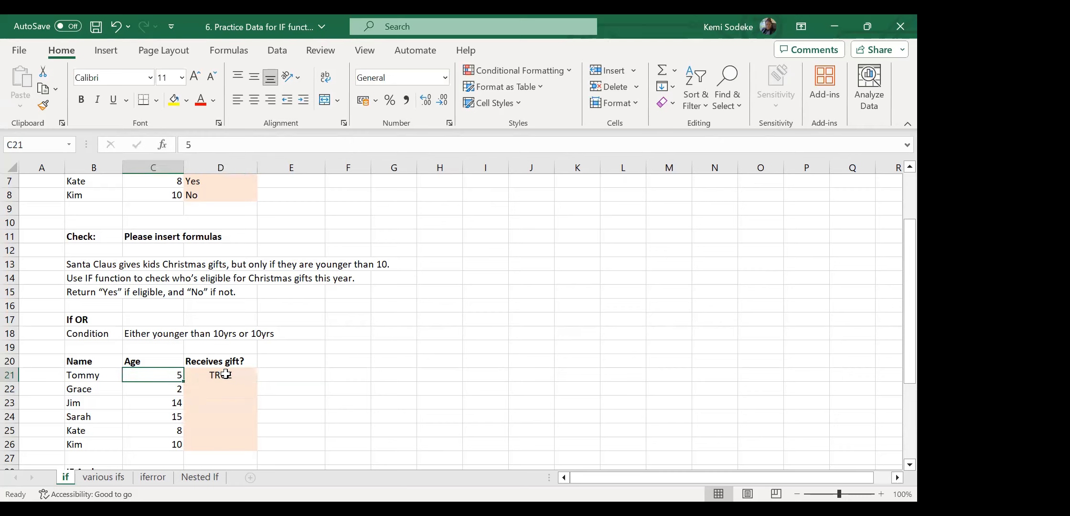
click(227, 374)
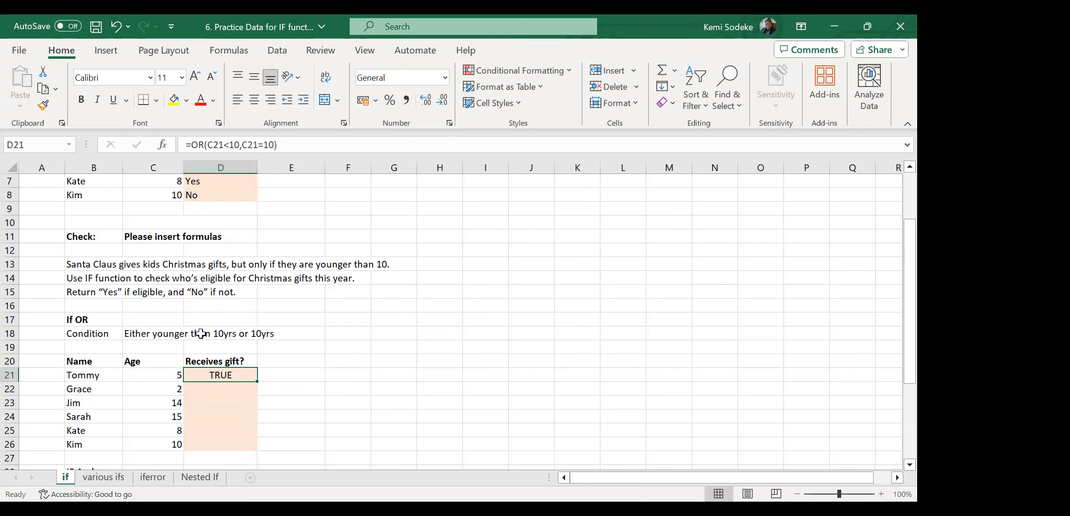
click(192, 145)
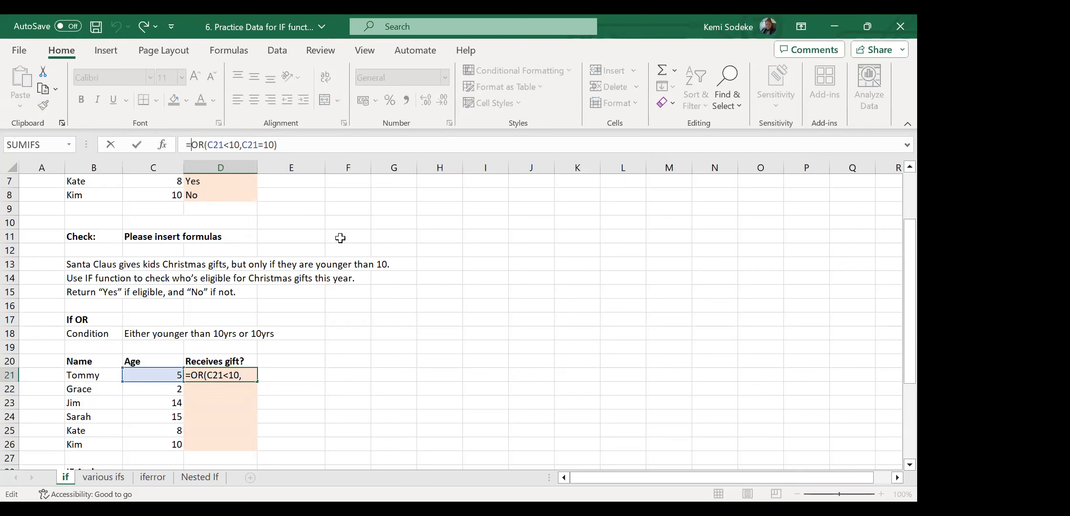
text(if()
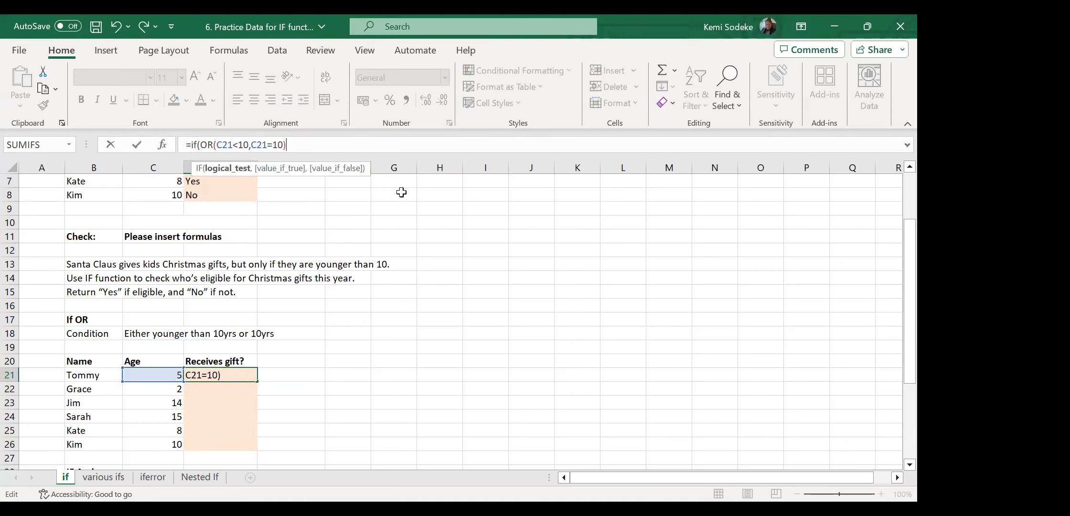
text(,)
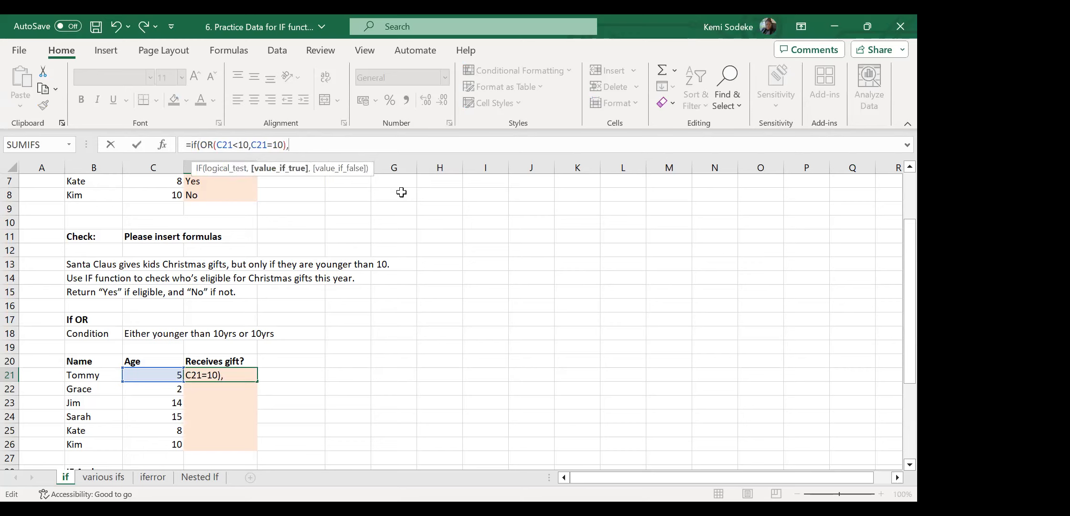
text("yes",)
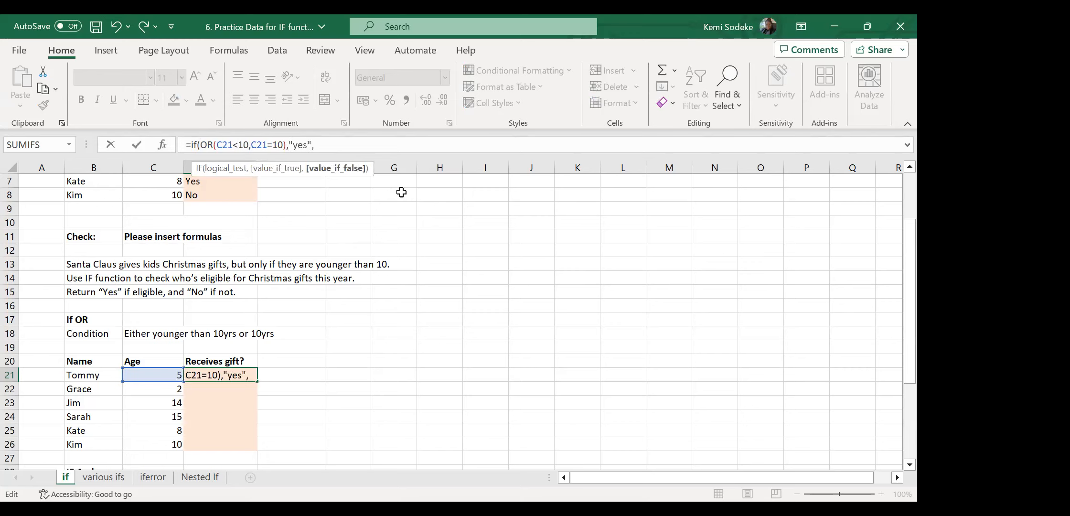
text("no"0)
key(Return)
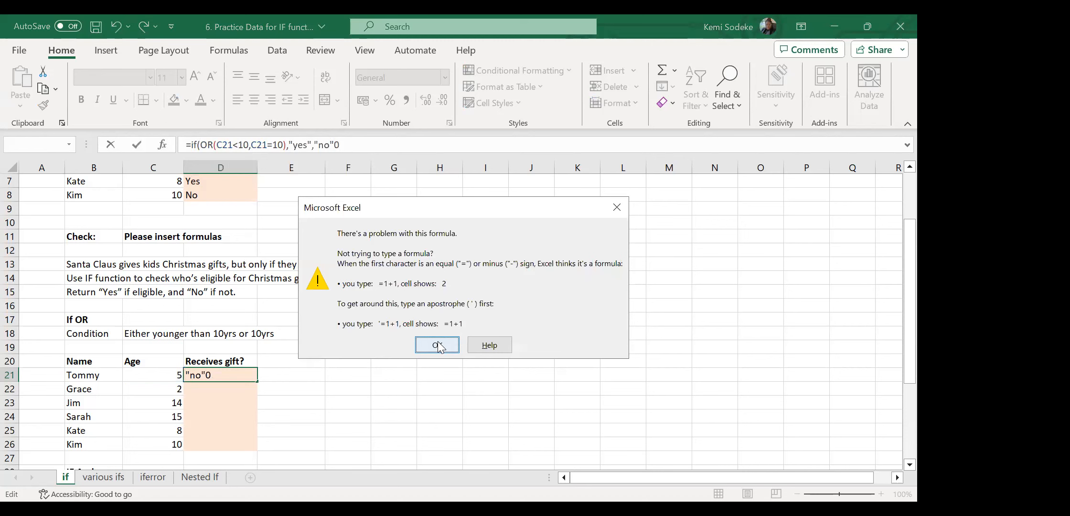
Correct the false result to "no" and close the bracket so D21 holds =IF(OR(C21<10,C21=10),"yes","no").
click(437, 341)
click(365, 143)
text())
key(Return)
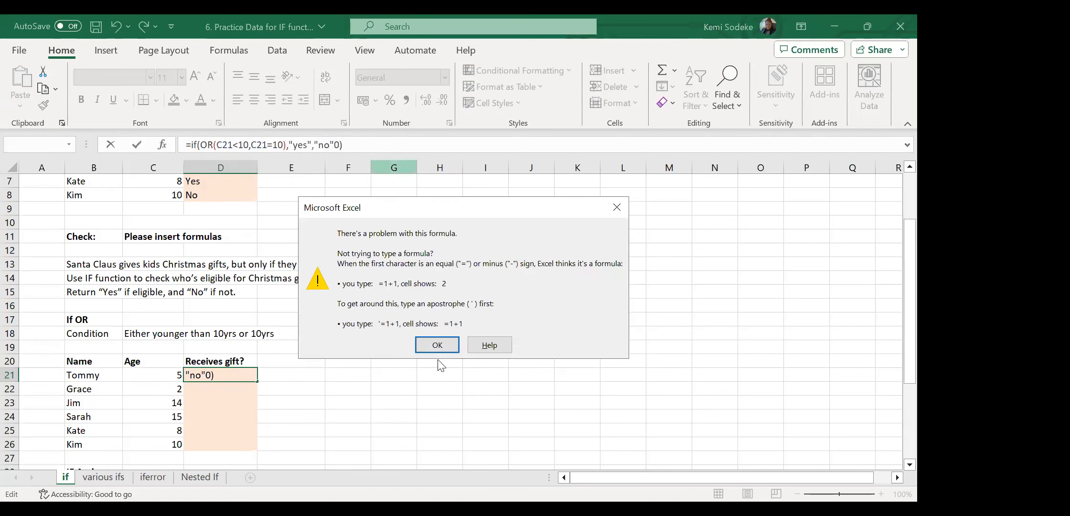
key(Return)
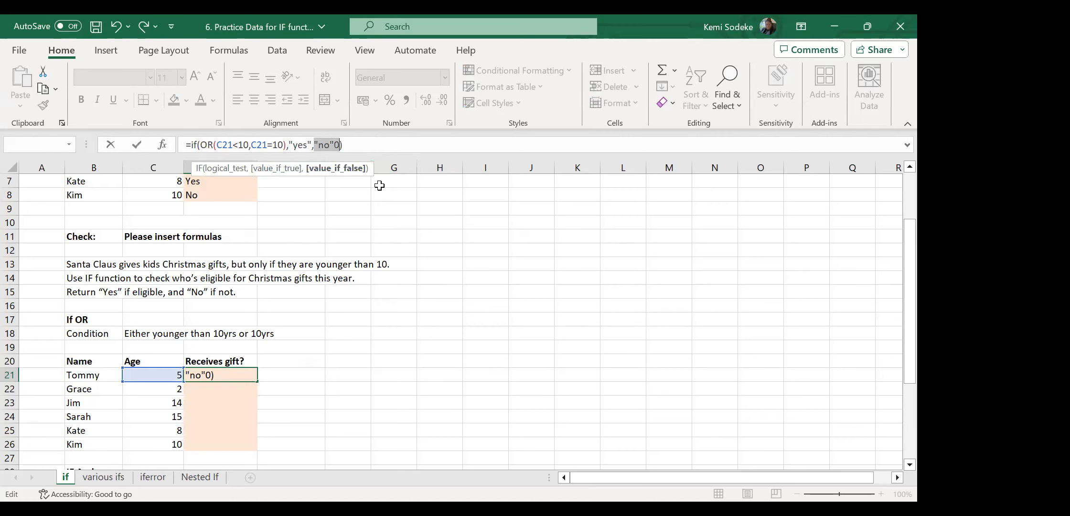
key(BackSpace)
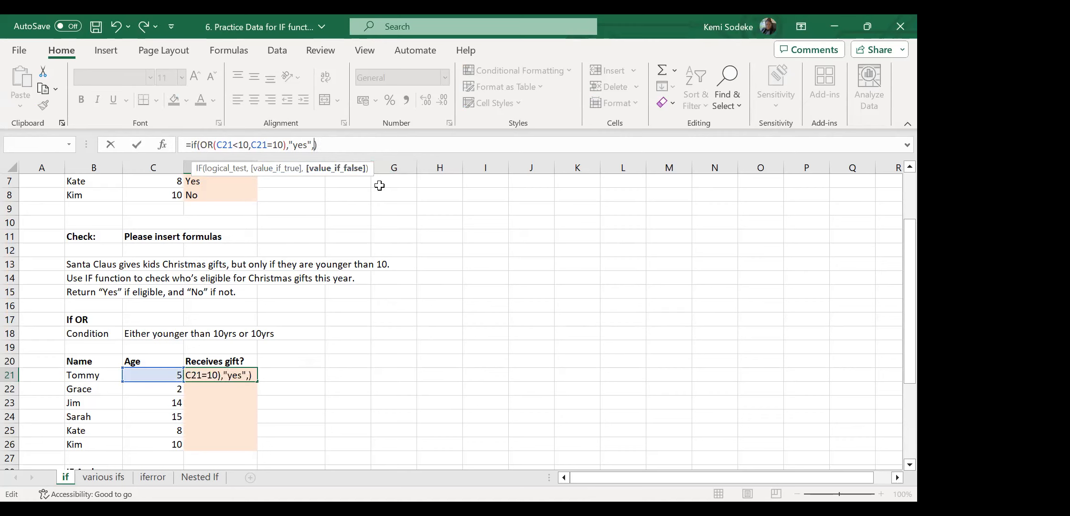
text("N)
key(BackSpace)
text(no")
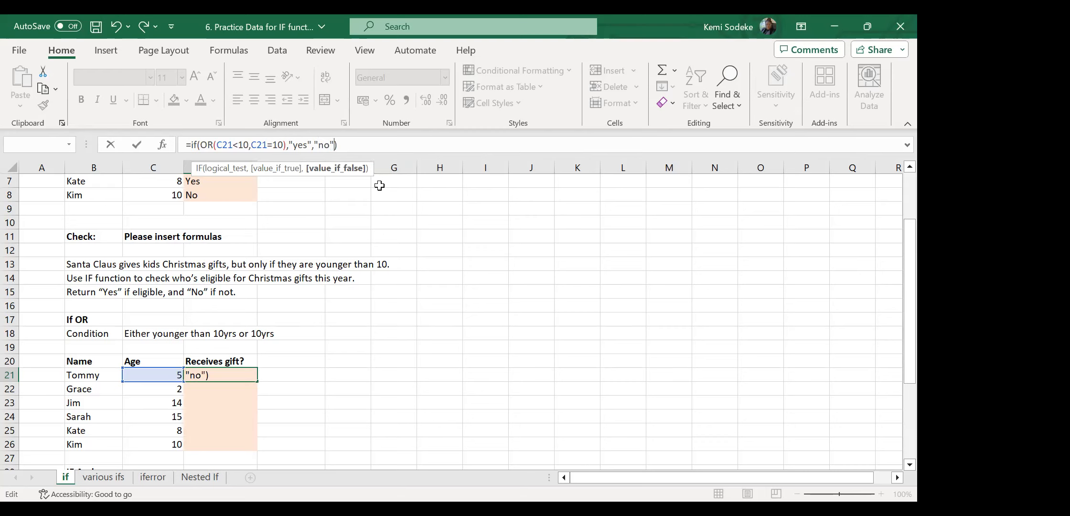
key(Return)
Copy the IF OR formula from D21 down through D26 for the remaining children.
scroll(305, 385, down, 2)
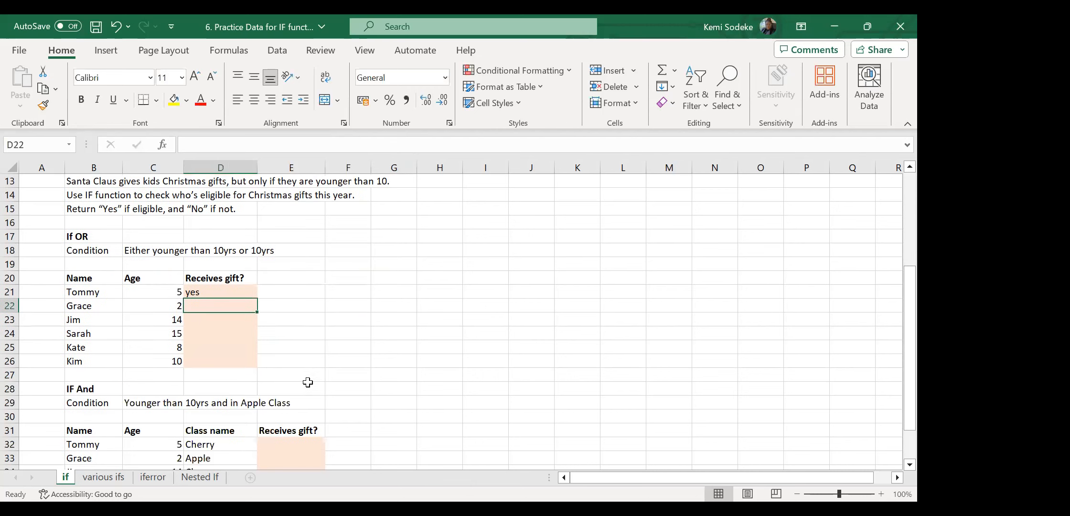
click(214, 296)
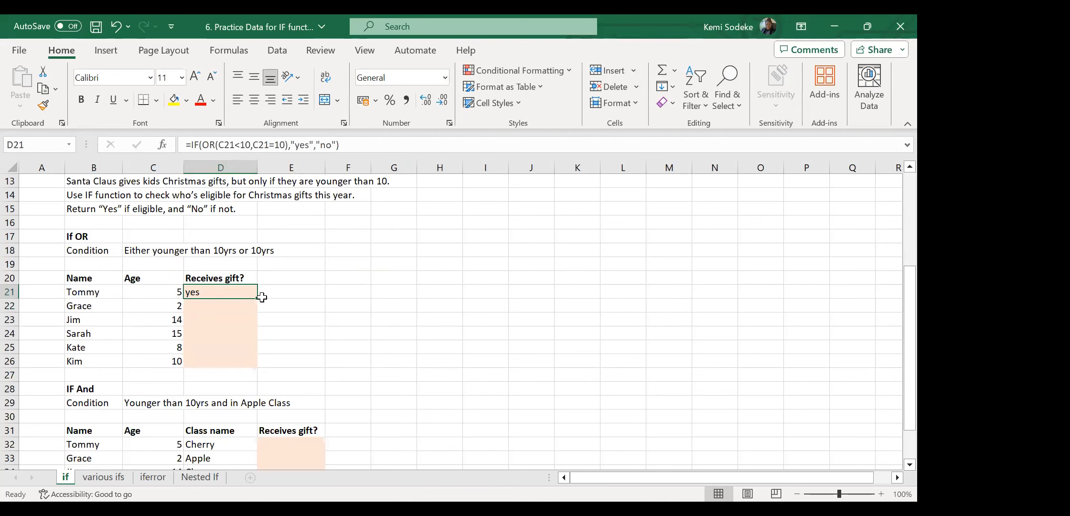
drag(253, 299, 255, 368)
Compare the 10-year-old's result and formula in D26 with those in D8, and review the IF And condition and table.
click(175, 347)
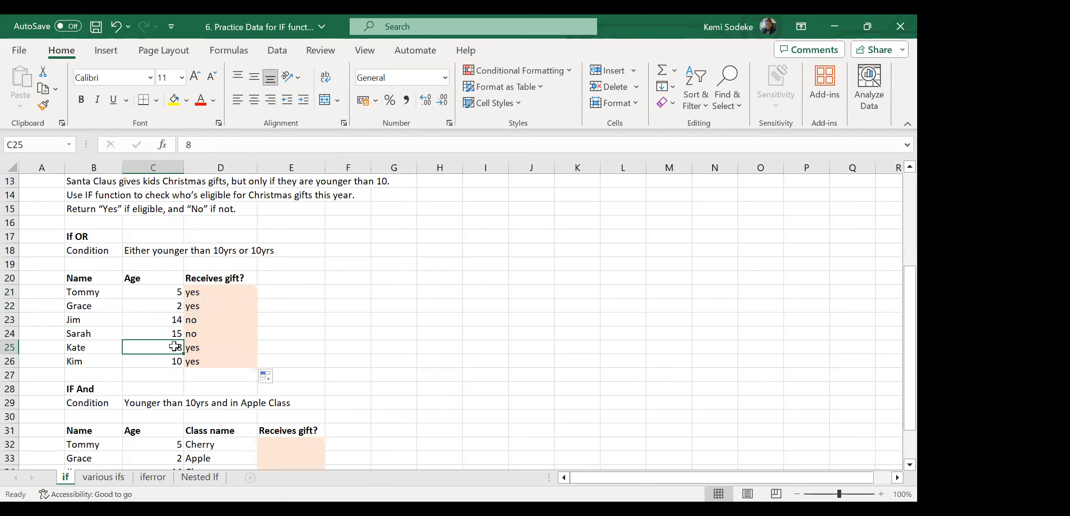
click(208, 363)
scroll(323, 346, up, 4)
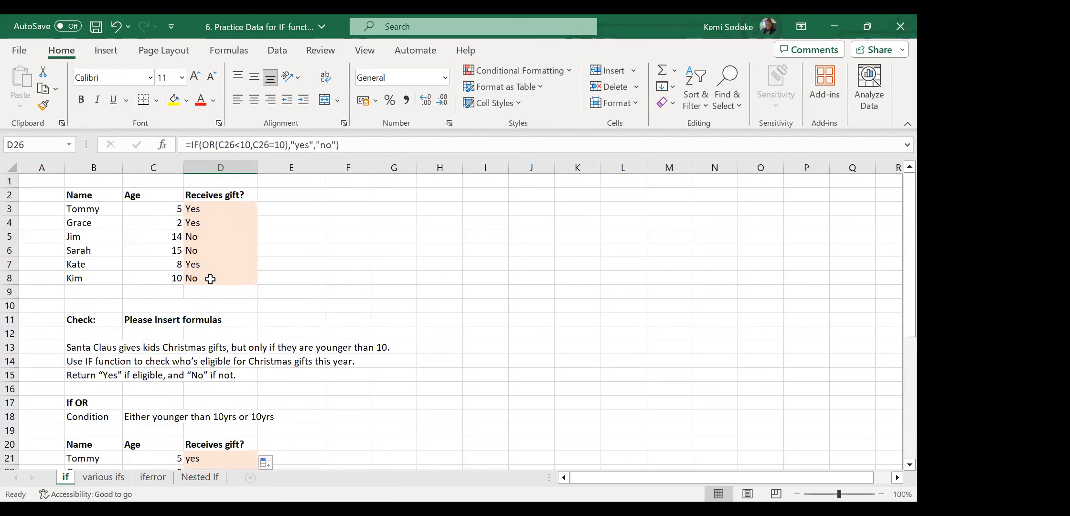
click(211, 279)
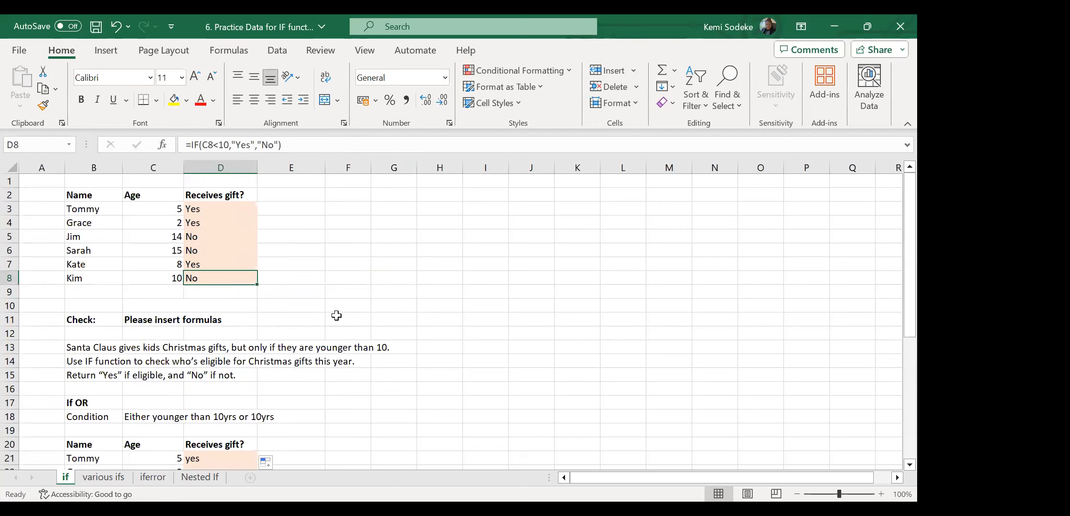
scroll(201, 308, down, 3)
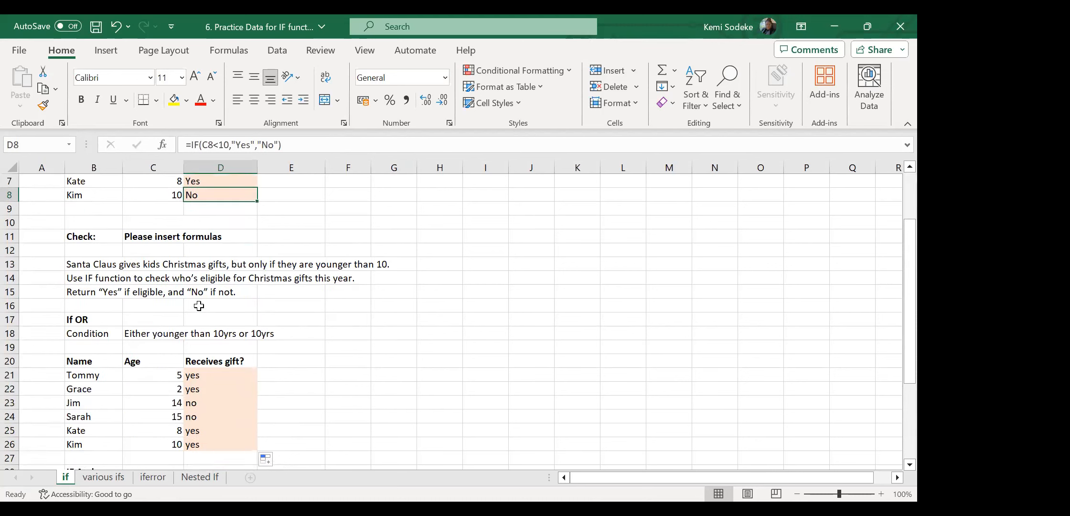
click(197, 403)
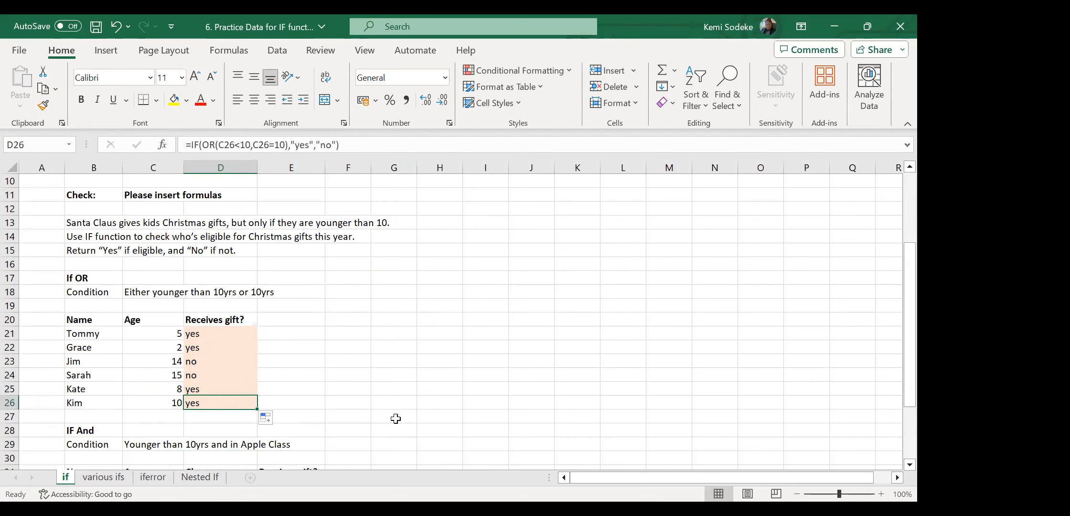
scroll(368, 397, down, 2)
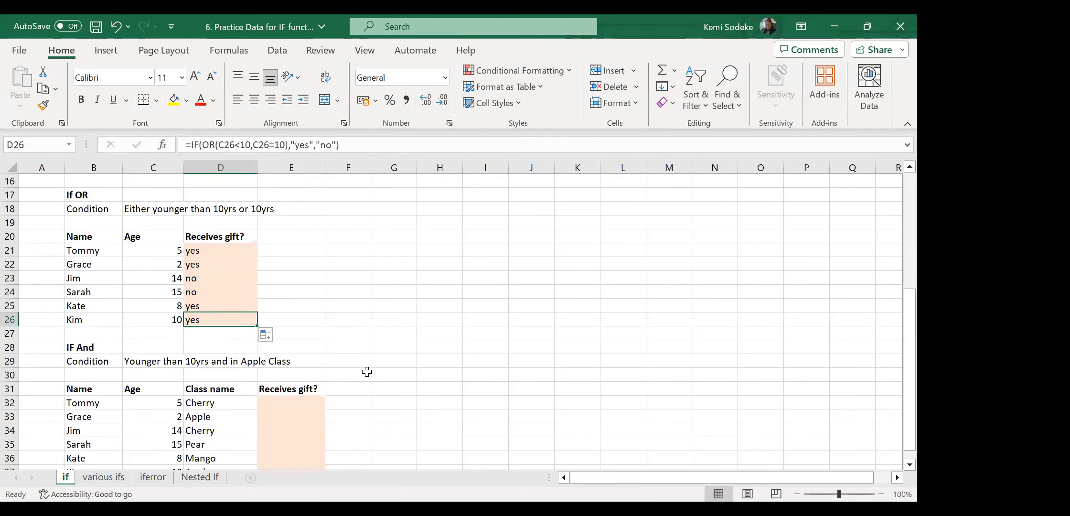
scroll(369, 368, down, 1)
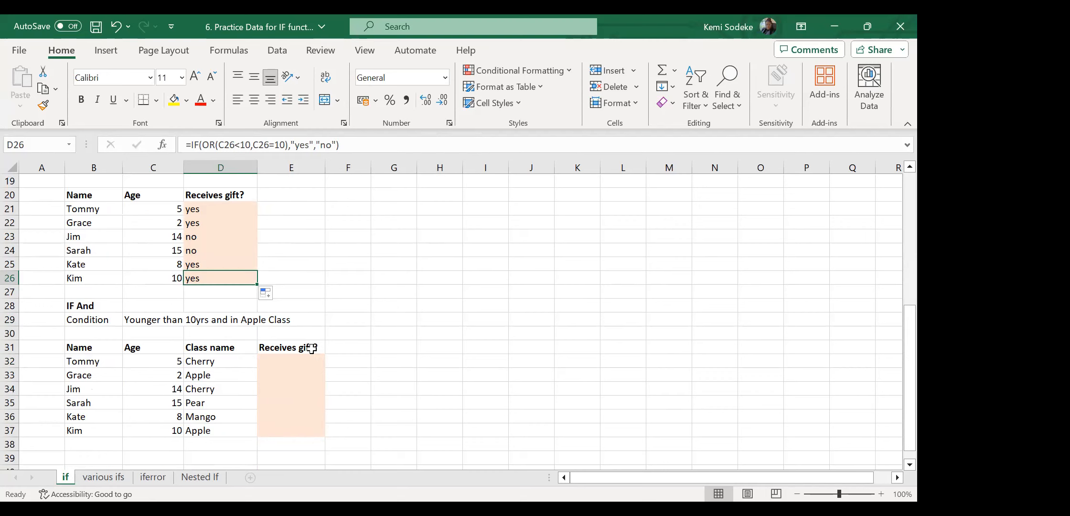
Enter =AND(C32<10,D32="Apple") in E32 to test for age under 10 and Apple class.
click(307, 366)
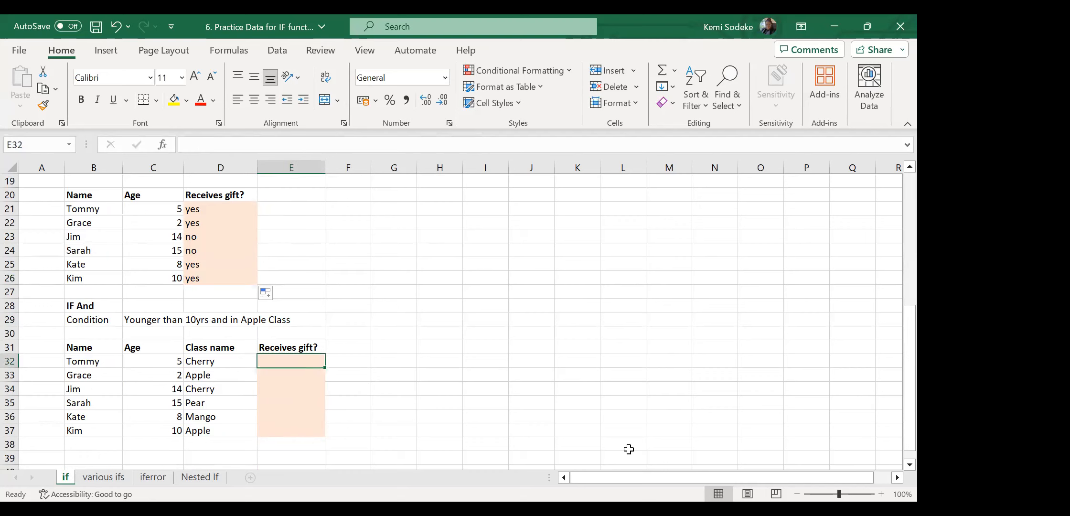
text(=)
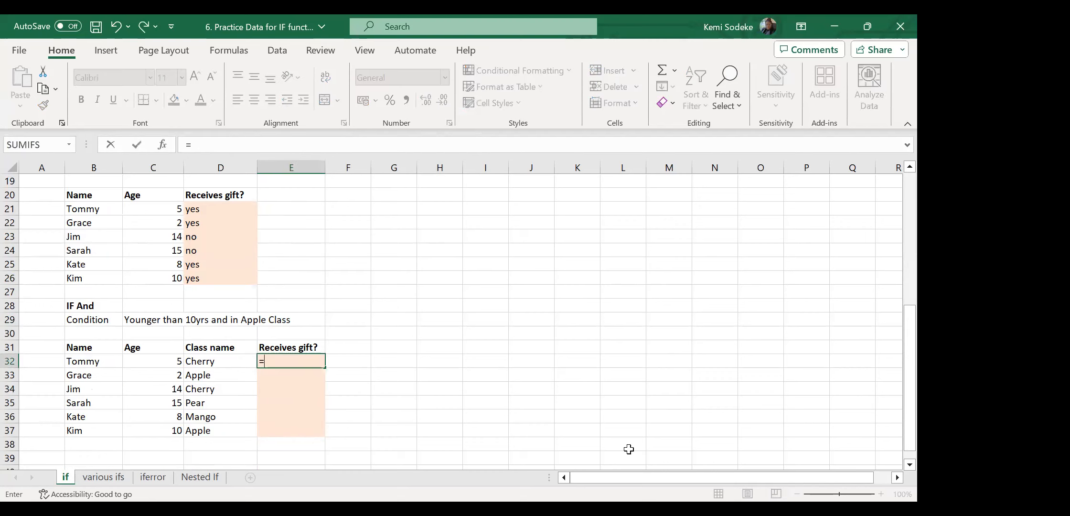
text(and()
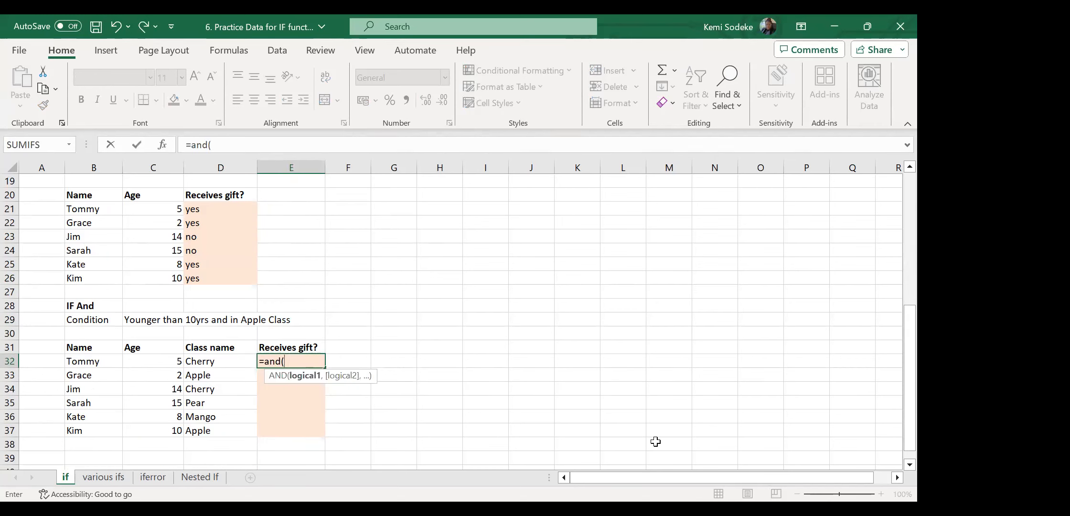
click(157, 365)
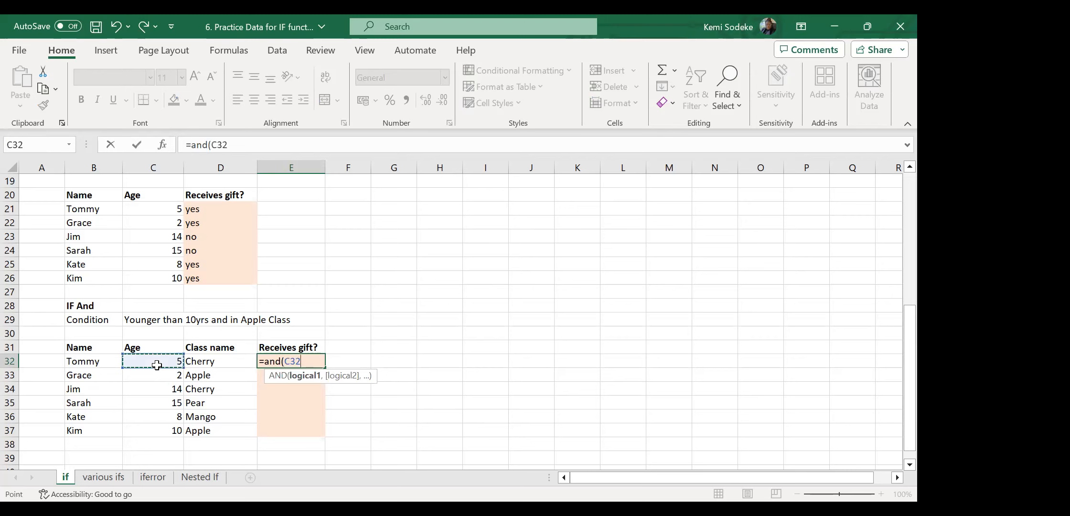
text(<10,)
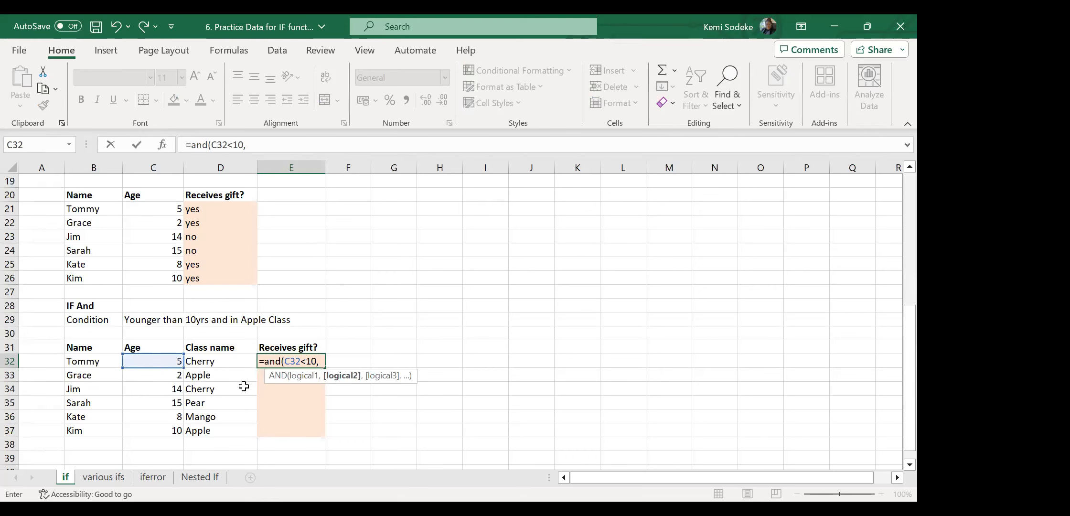
click(227, 360)
text(=)
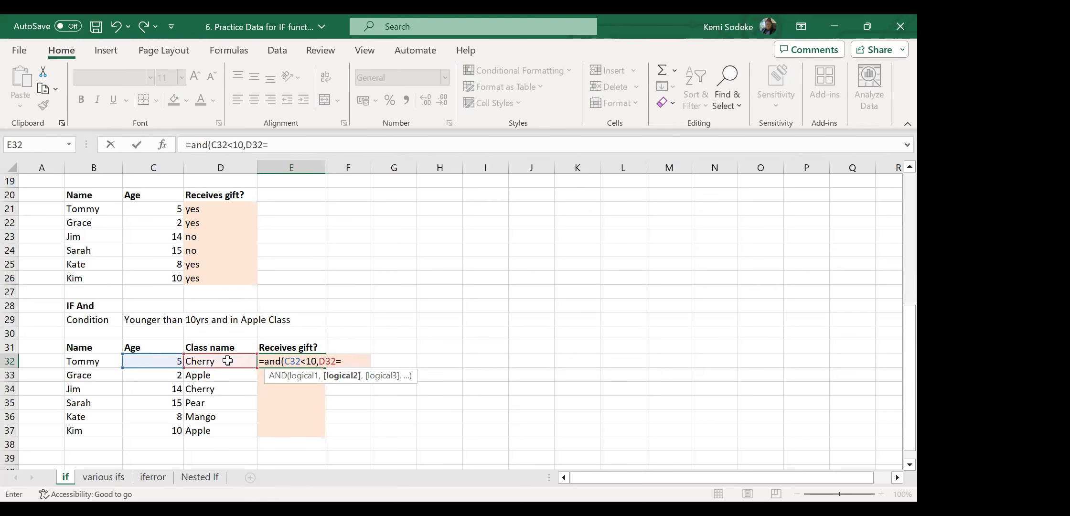
text("Apple)
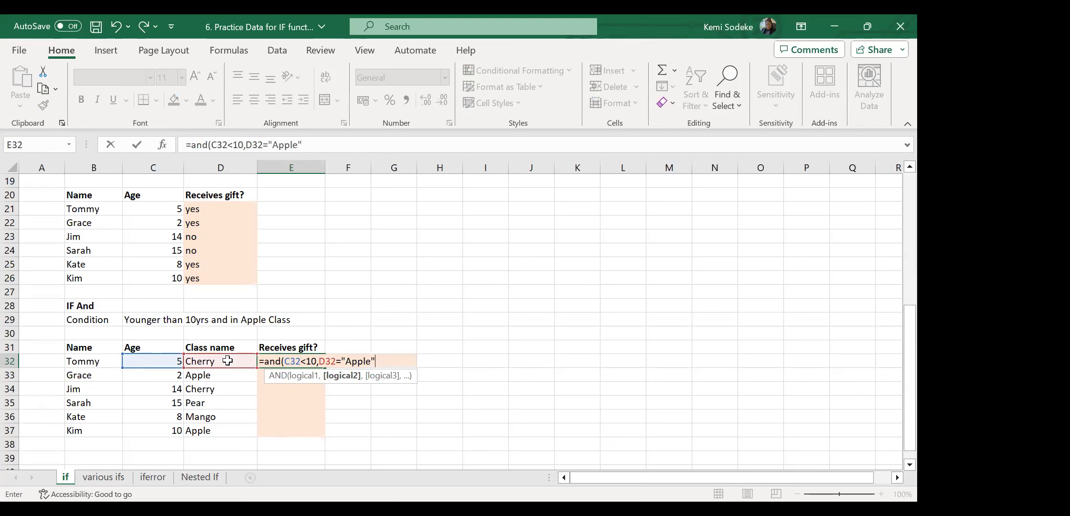
text("))
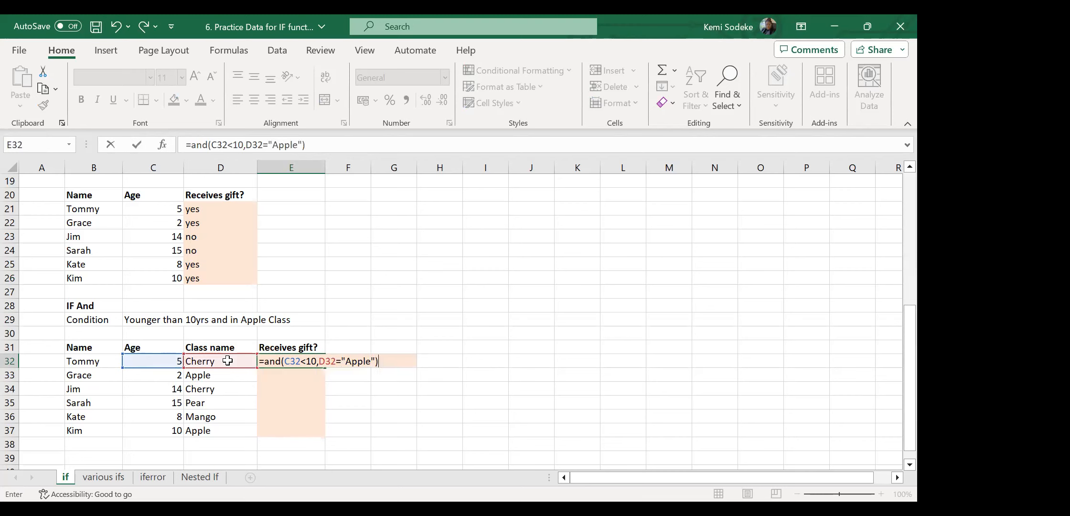
key(Return)
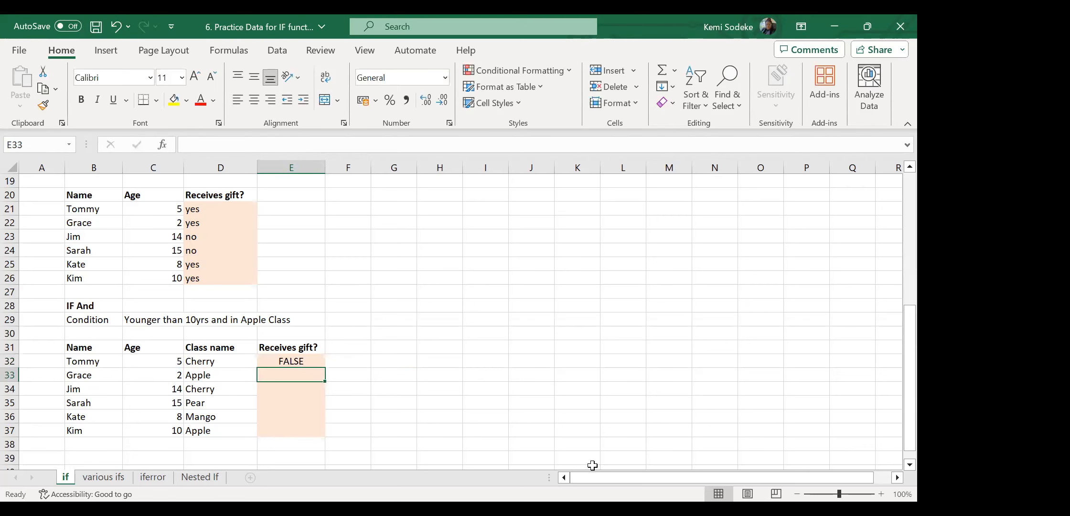
Wrap the AND test in E32 in an IF function that returns "yes" when true and "no" when false.
click(300, 362)
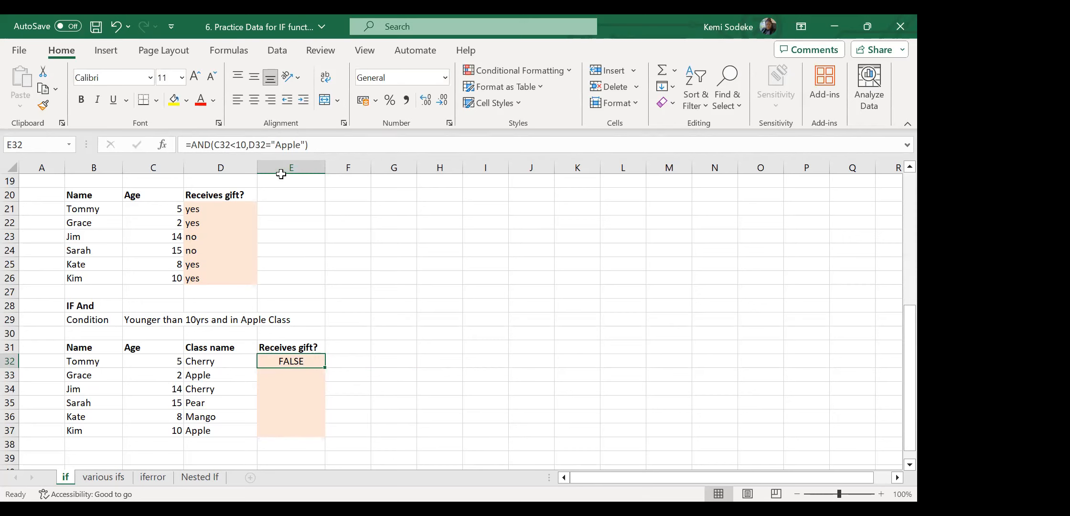
click(191, 145)
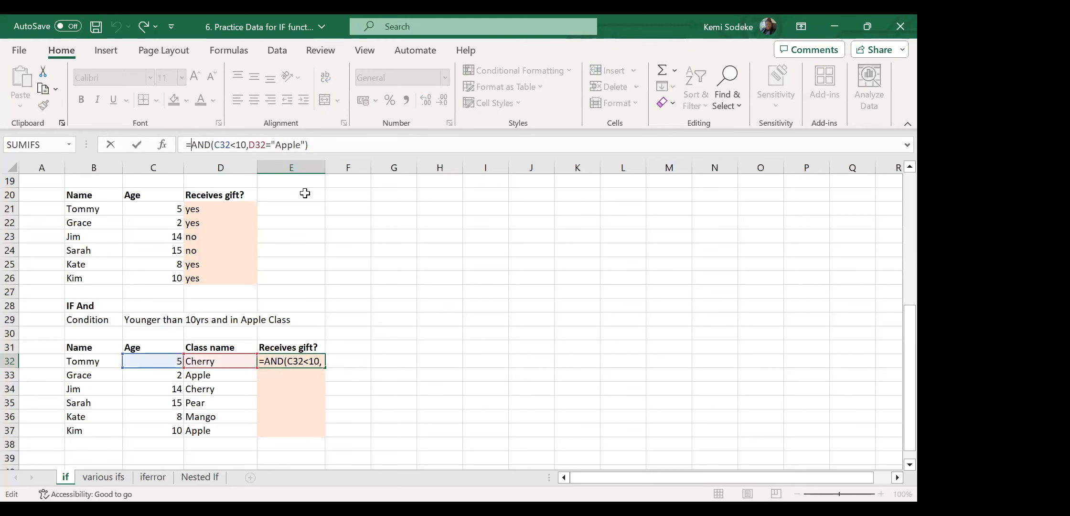
text(if()
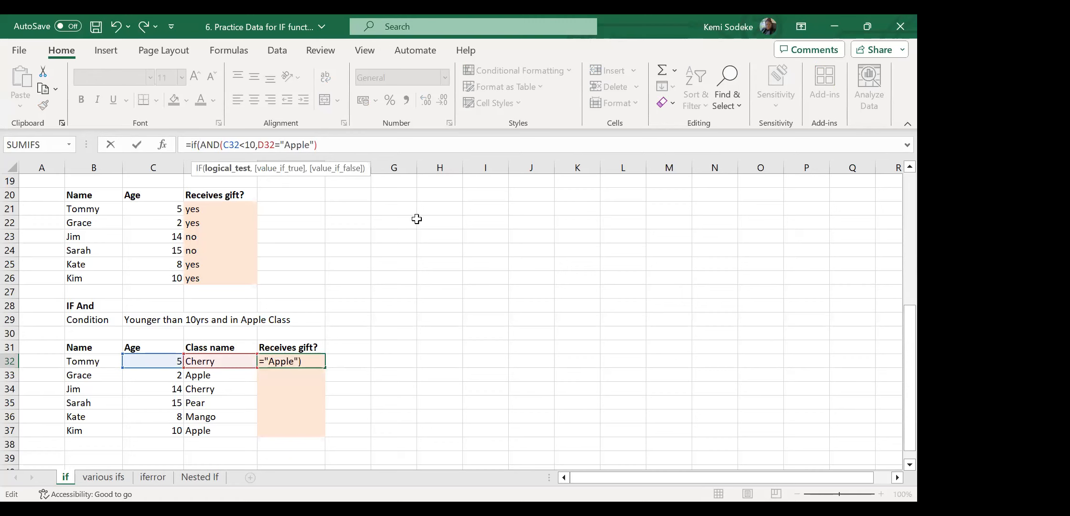
text(,)
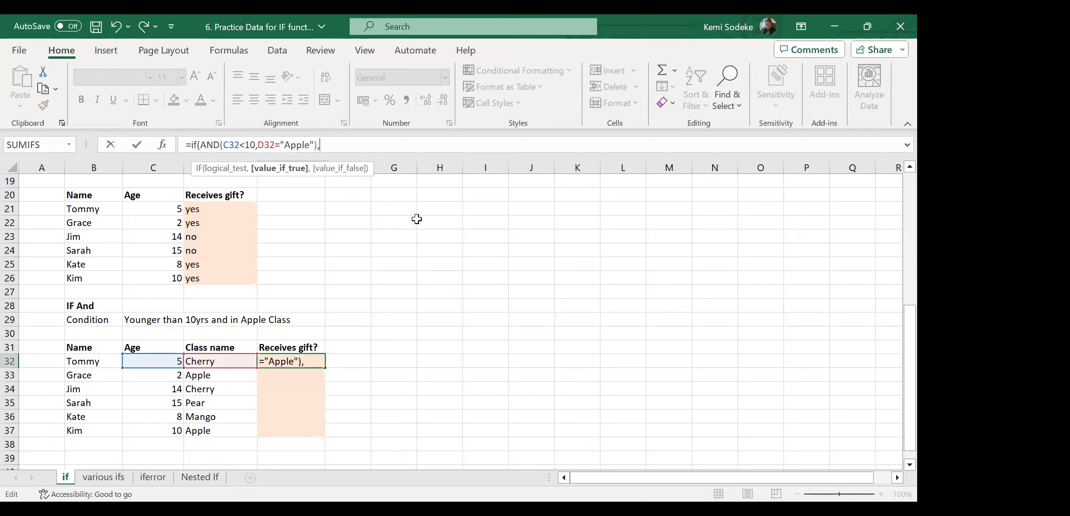
text("yes",)
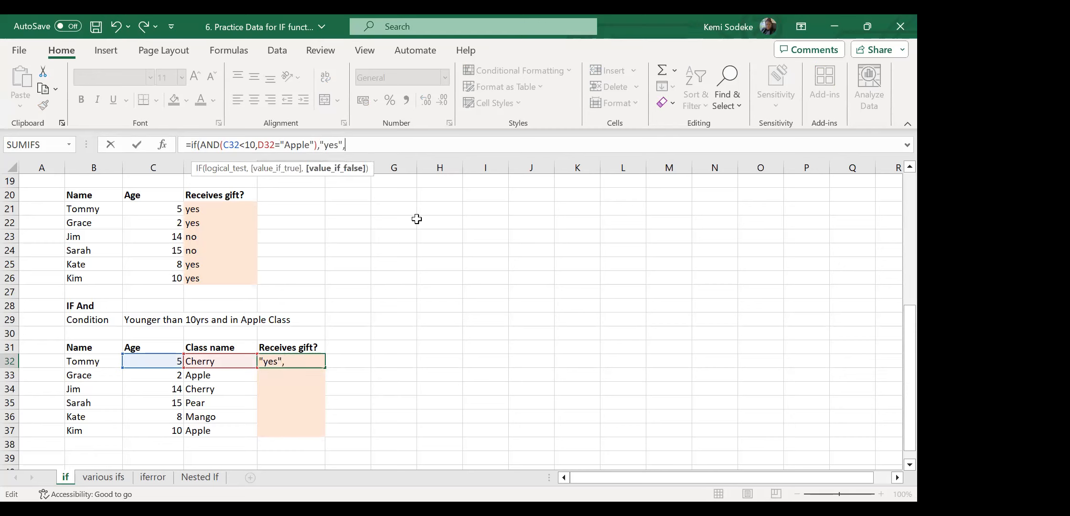
text("no"))
key(Return)
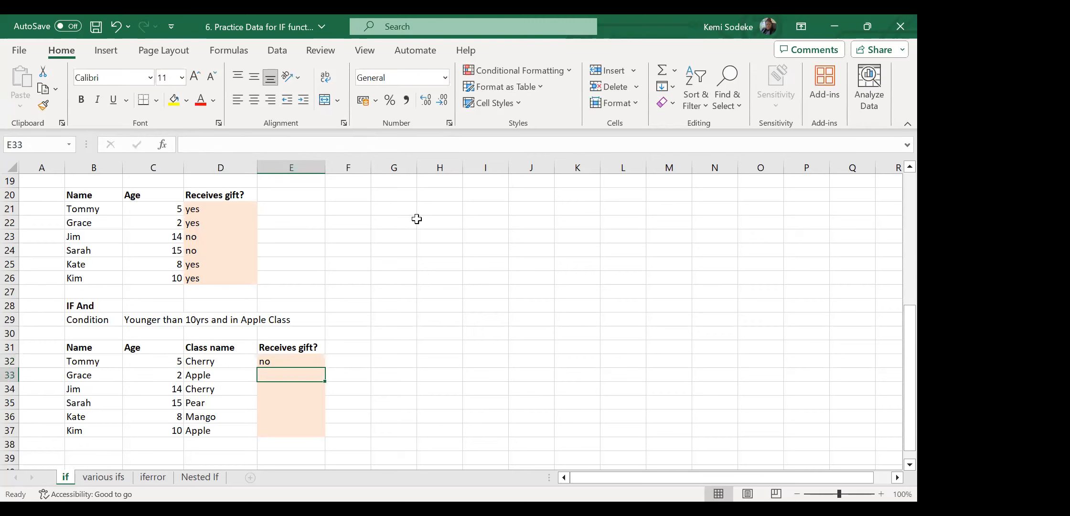
Copy the IF AND formula from E32 down through E37 and check the result in E33 against that child's age and class.
click(293, 362)
drag(324, 367, 319, 432)
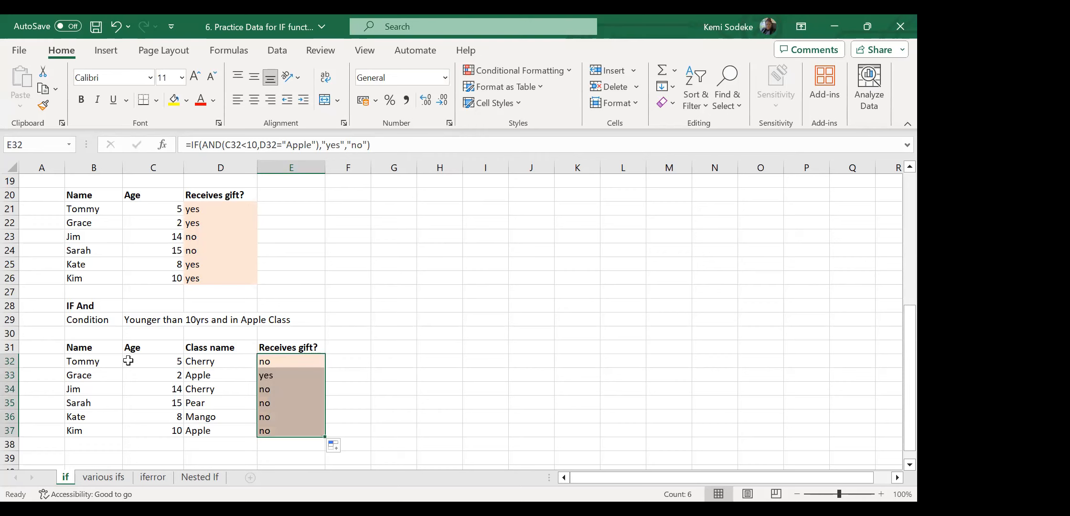
click(286, 375)
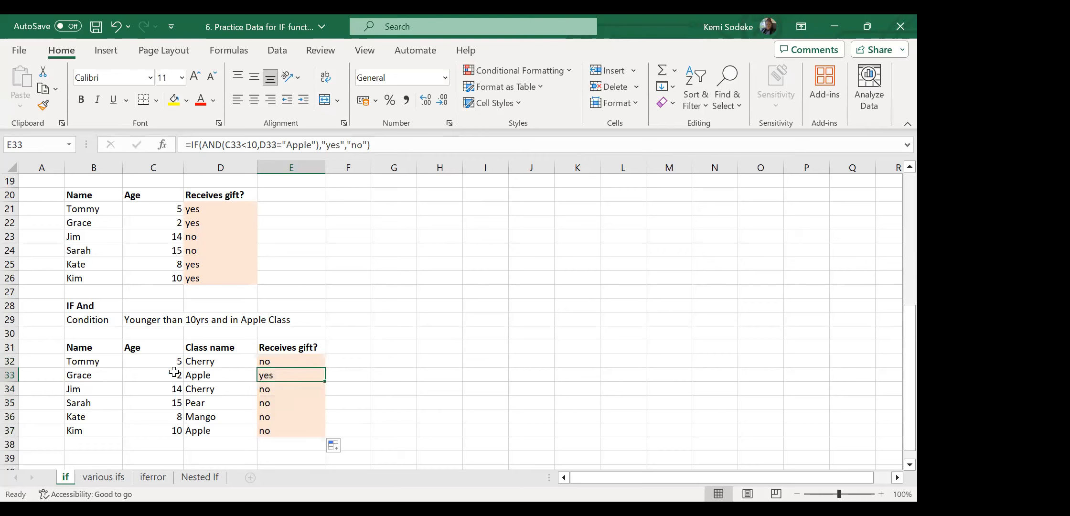
click(149, 371)
click(211, 375)
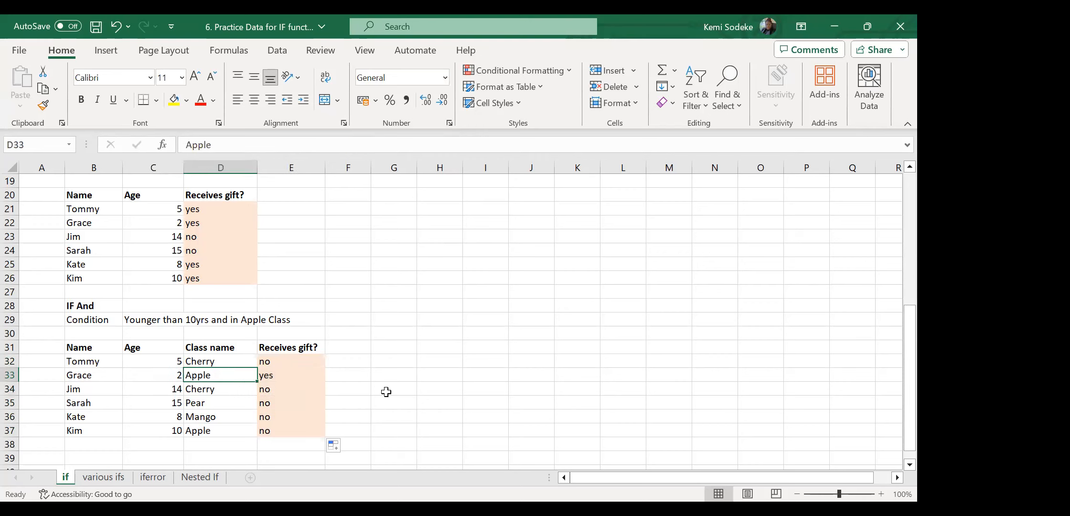
scroll(404, 375, down, 2)
scroll(397, 374, up, 3)
scroll(422, 374, down, 2)
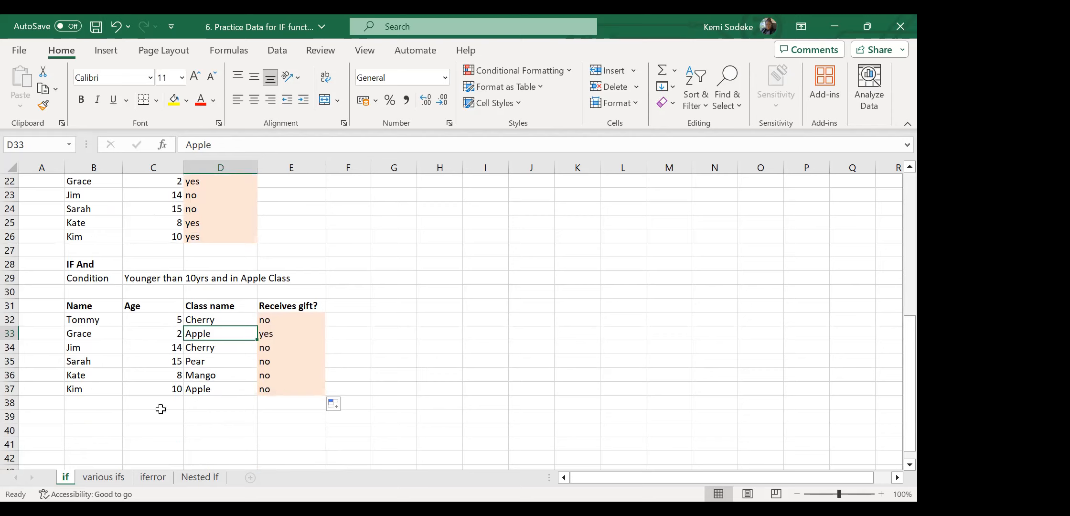
Open the "various ifs" sheet and review the footballer table and the Sumif, Sumifs, Count If, Count Ifs and Averageif exercises.
click(119, 478)
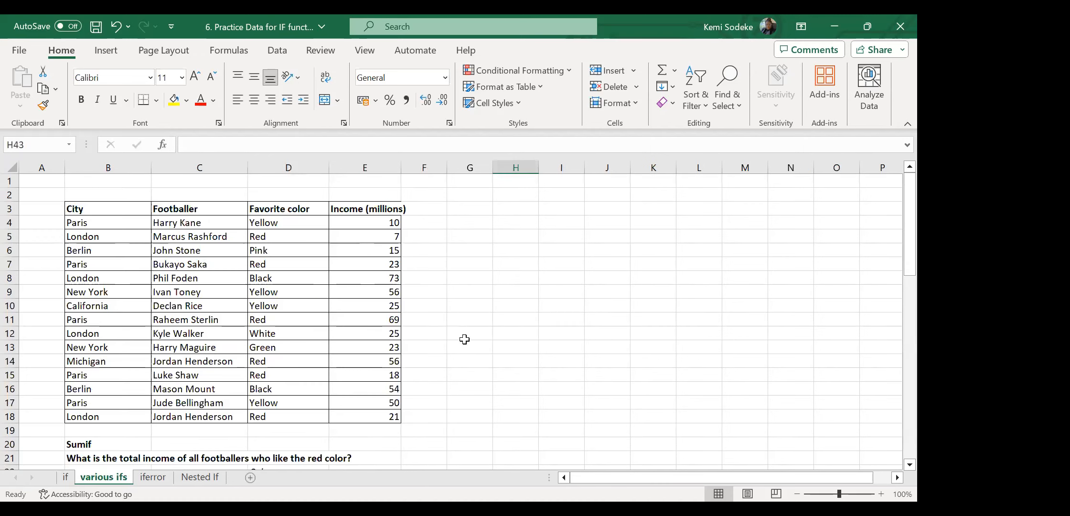
scroll(482, 301, down, 2)
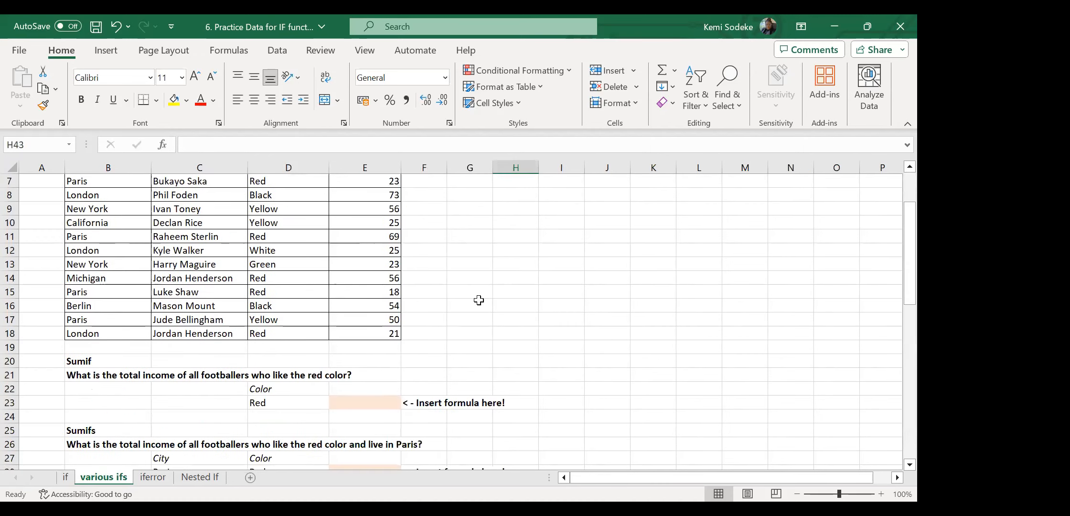
scroll(484, 304, up, 2)
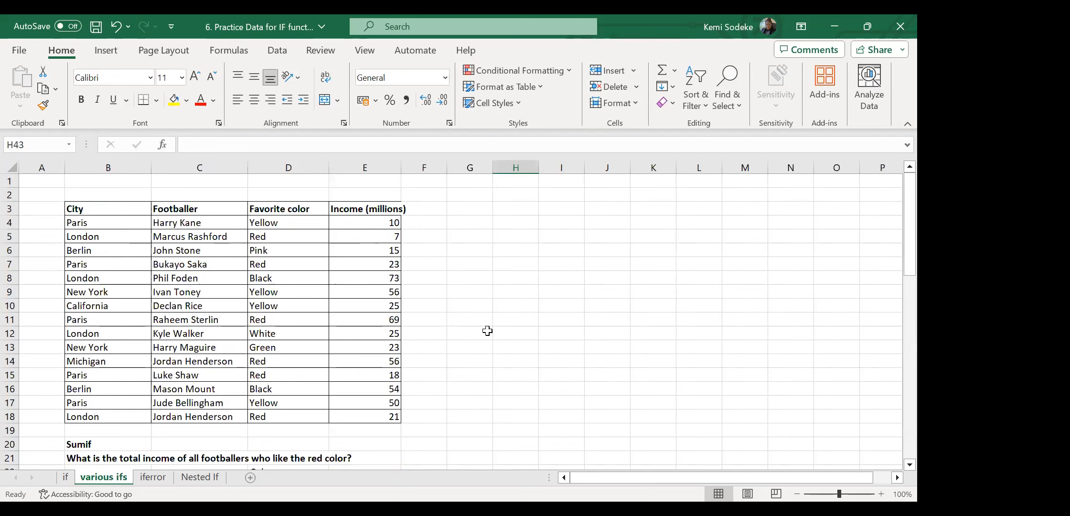
scroll(473, 337, down, 3)
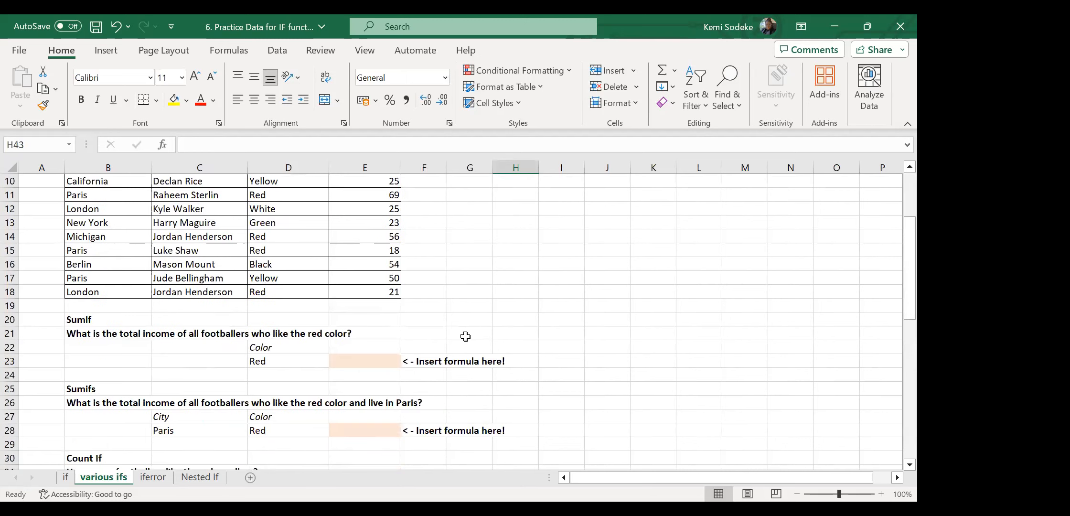
scroll(473, 346, down, 3)
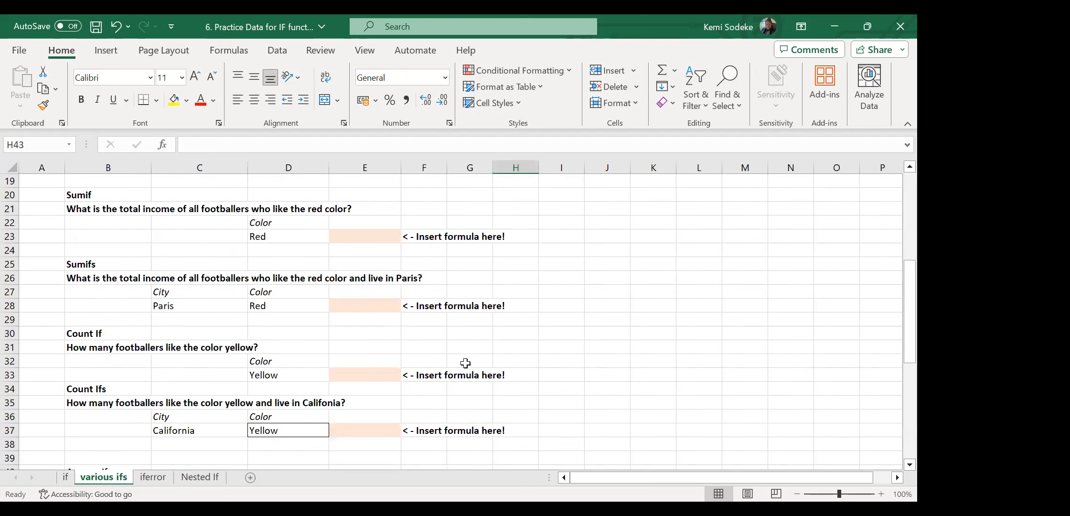
scroll(475, 346, down, 3)
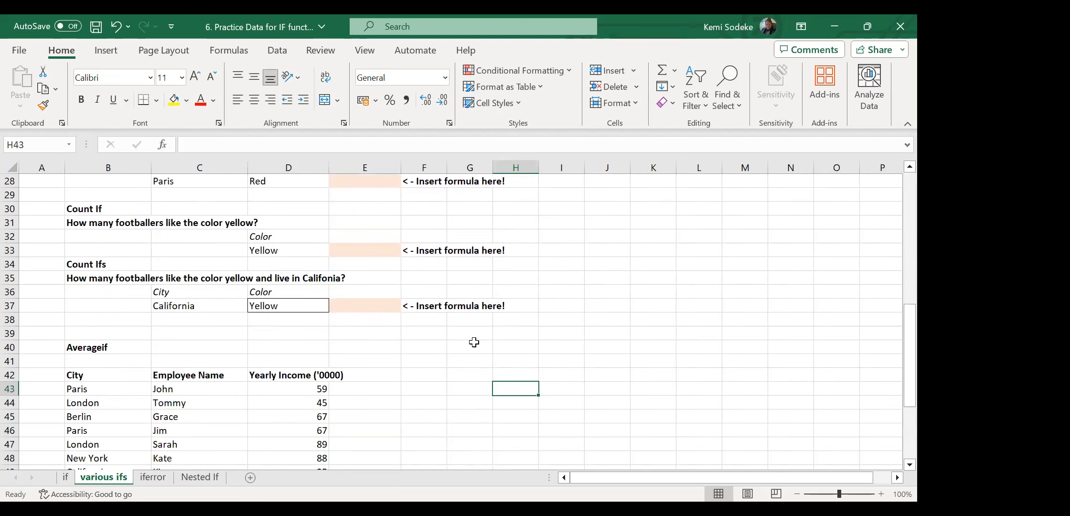
scroll(474, 342, up, 9)
scroll(408, 332, down, 2)
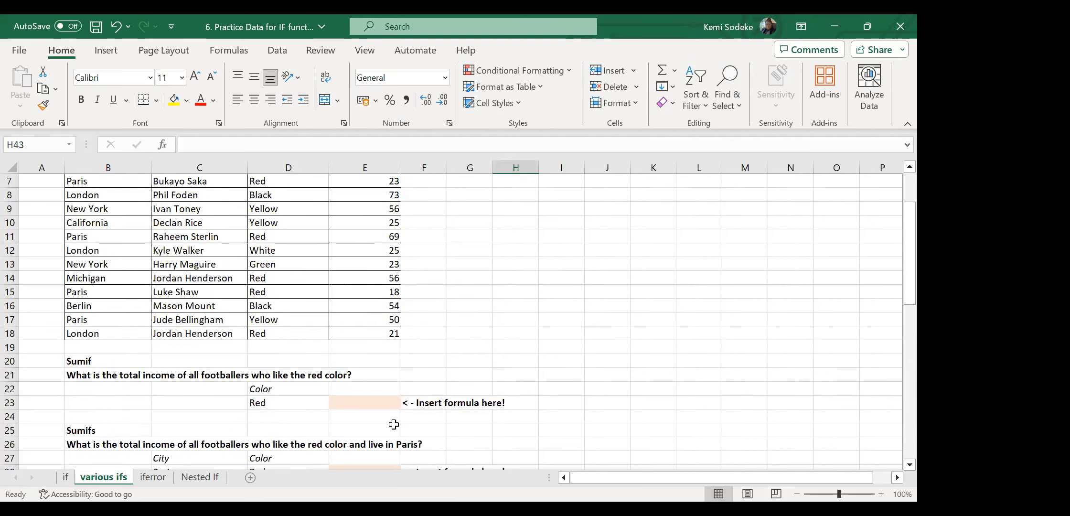
Start a SUMIF formula in E23 with the favorite color cells D4:D18 as the range to test.
click(365, 403)
scroll(598, 366, up, 2)
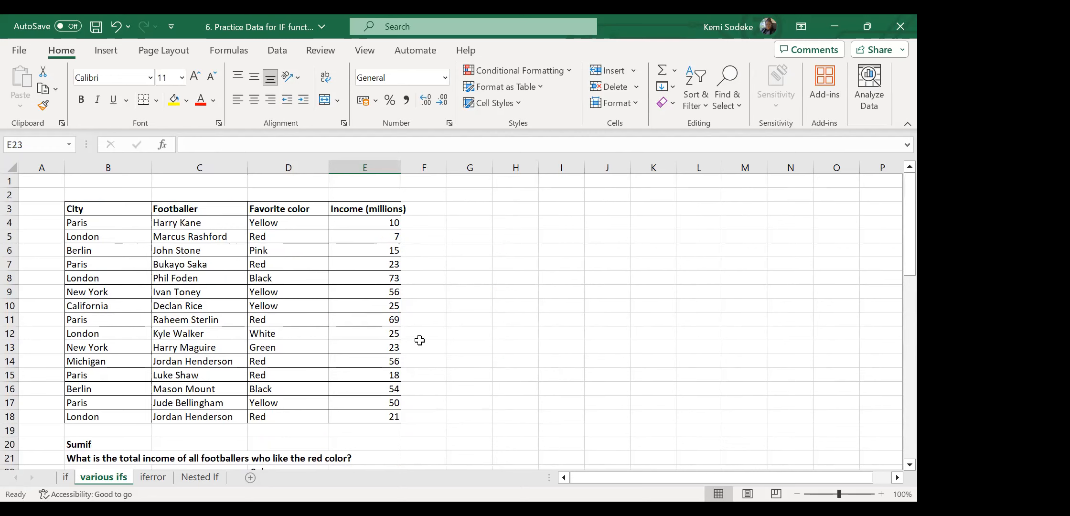
scroll(447, 416, down, 1)
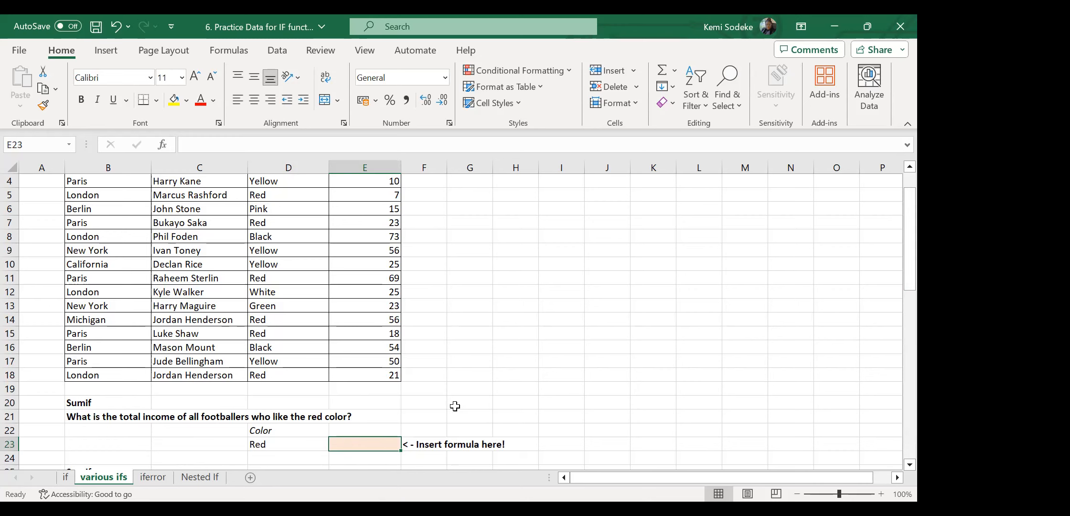
text(=)
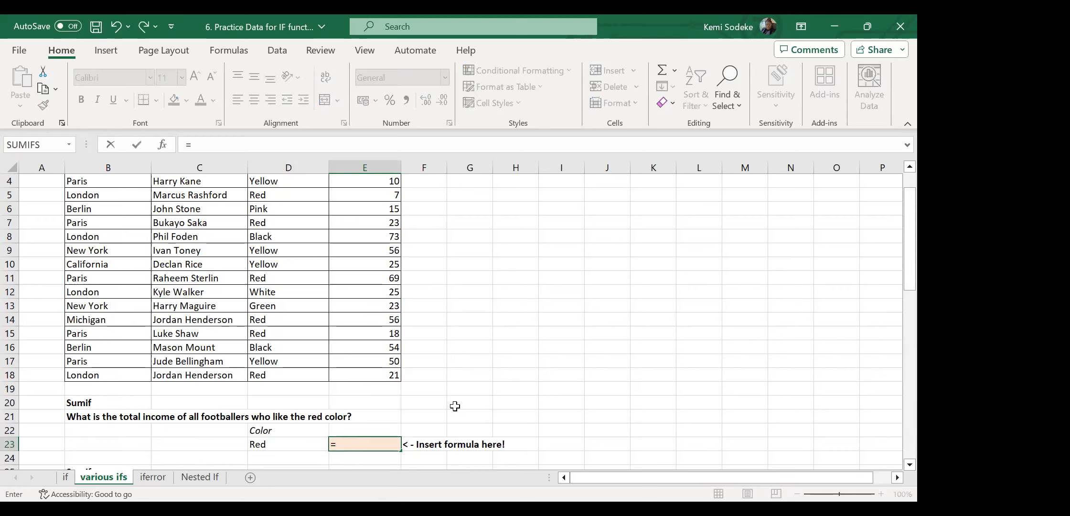
text(sumif)
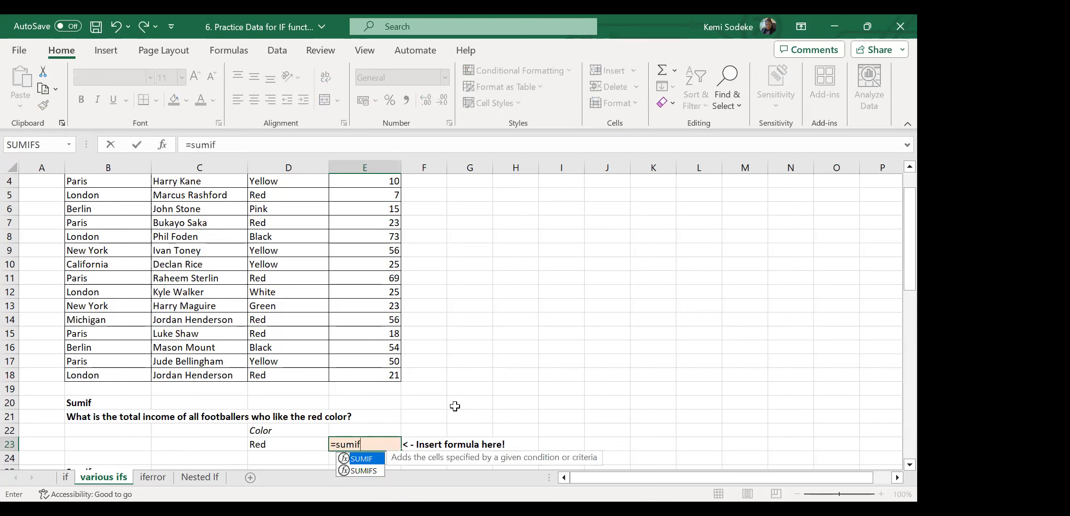
text(()
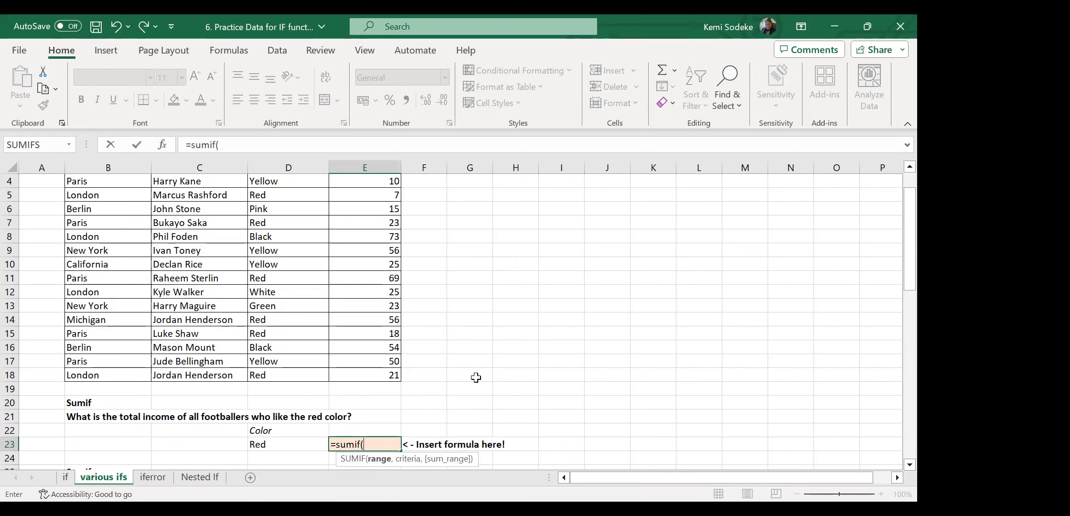
scroll(484, 382, up, 1)
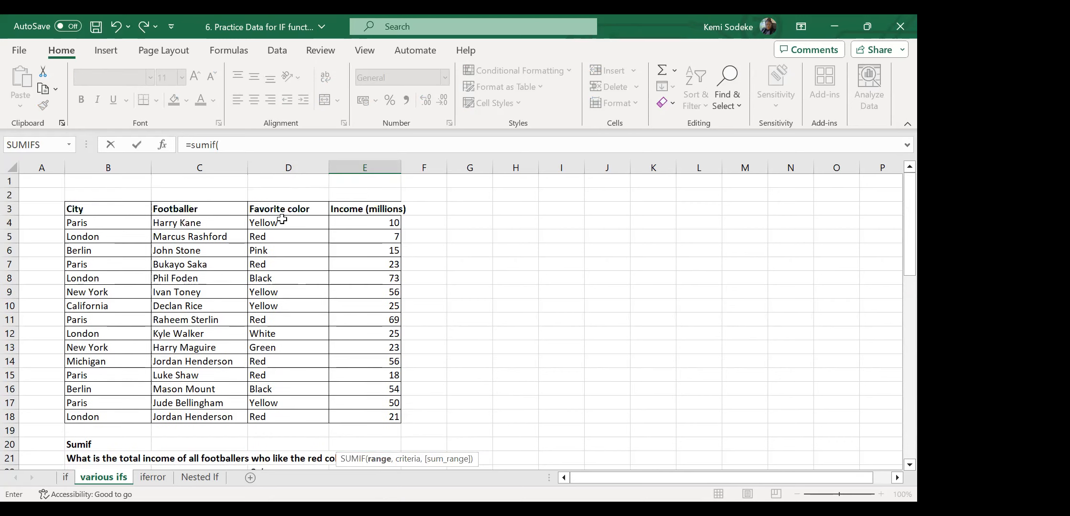
click(282, 220)
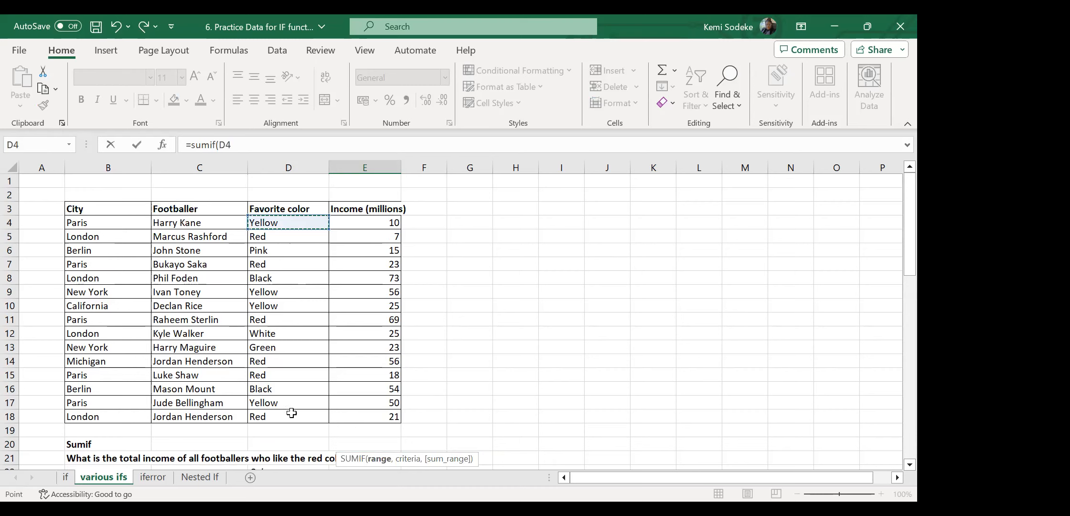
drag(325, 406, 316, 417)
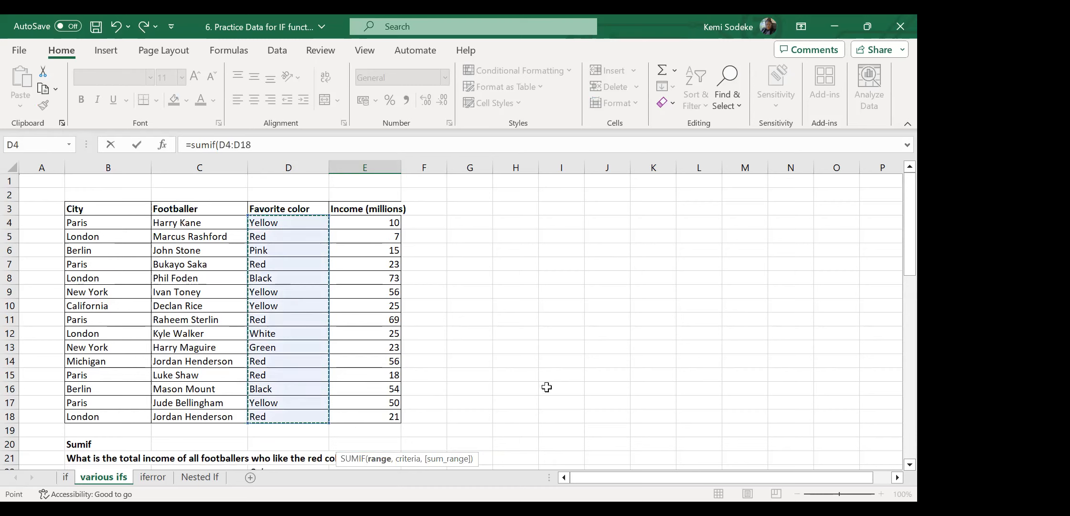
text(,)
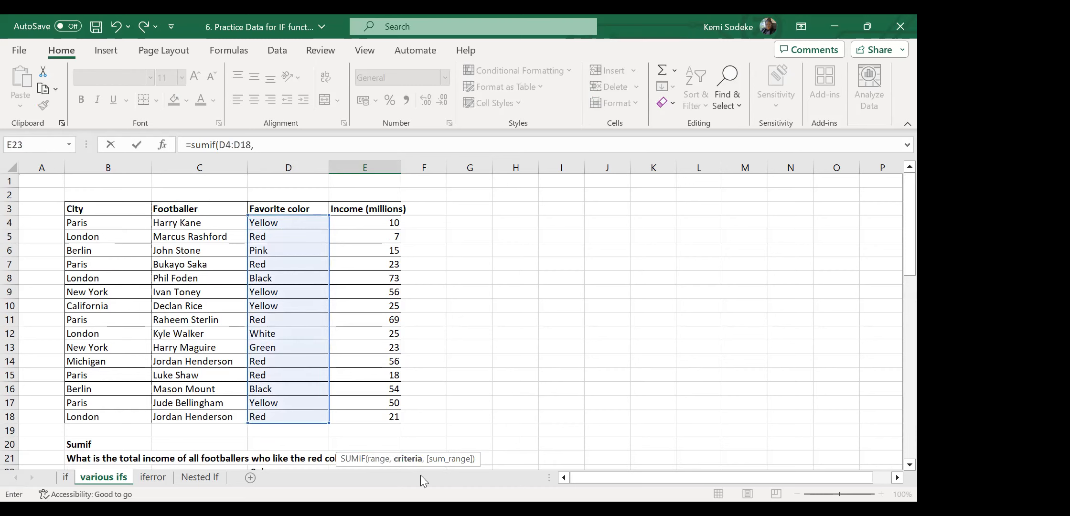
Complete the SUMIF formula in E23 with D23 as the criteria and the incomes in E4:E18 as the sum range.
scroll(896, 467, down, 2)
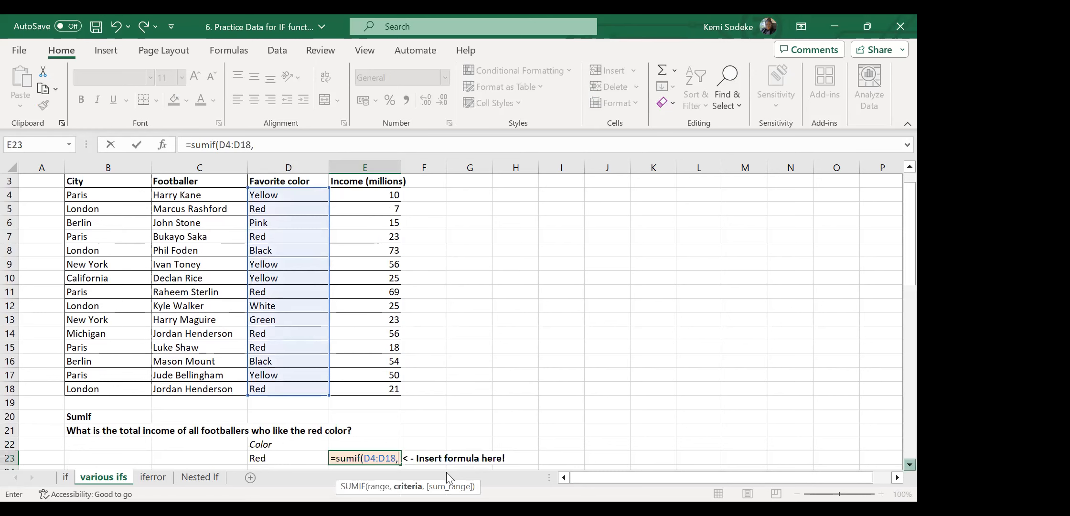
scroll(449, 478, down, 2)
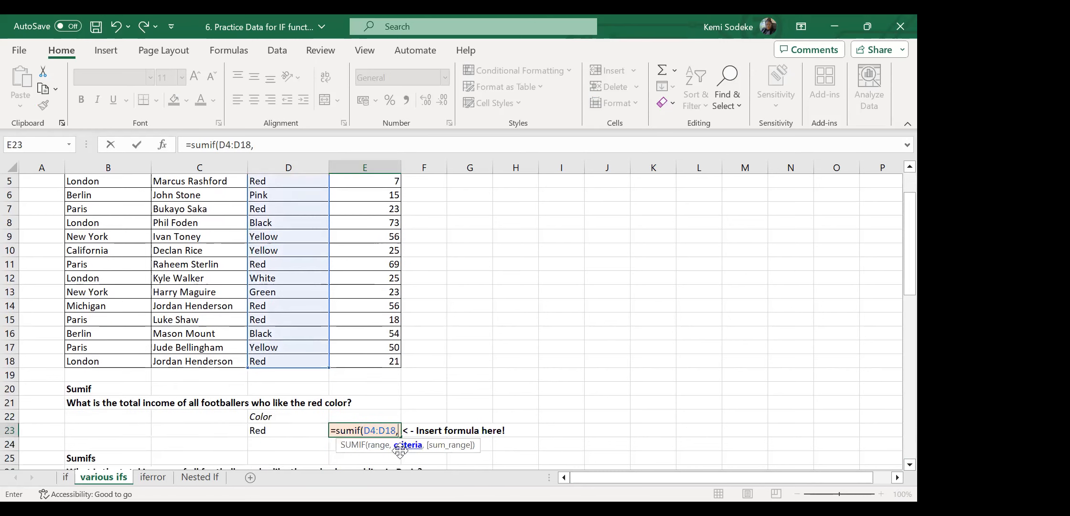
click(275, 429)
text(,)
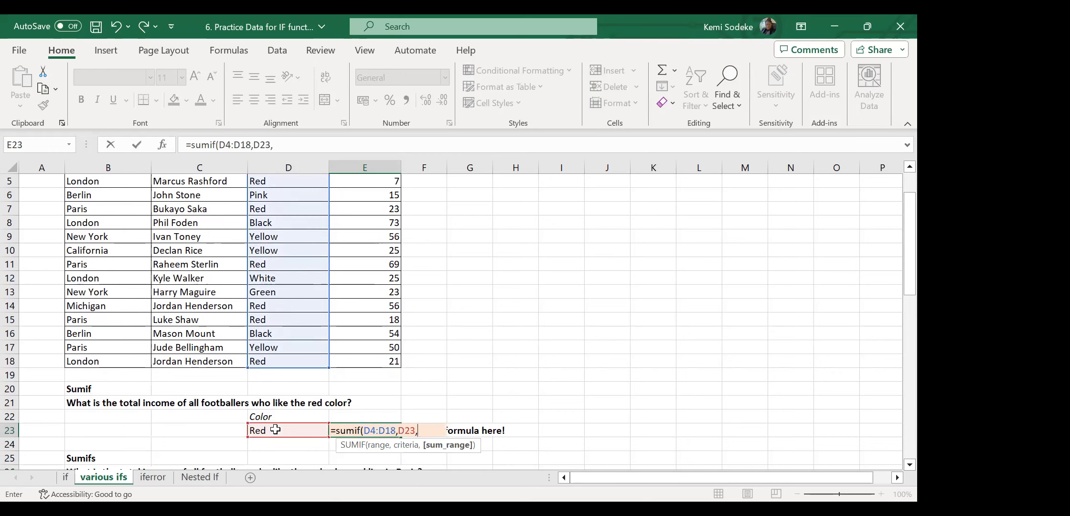
drag(356, 355, 361, 334)
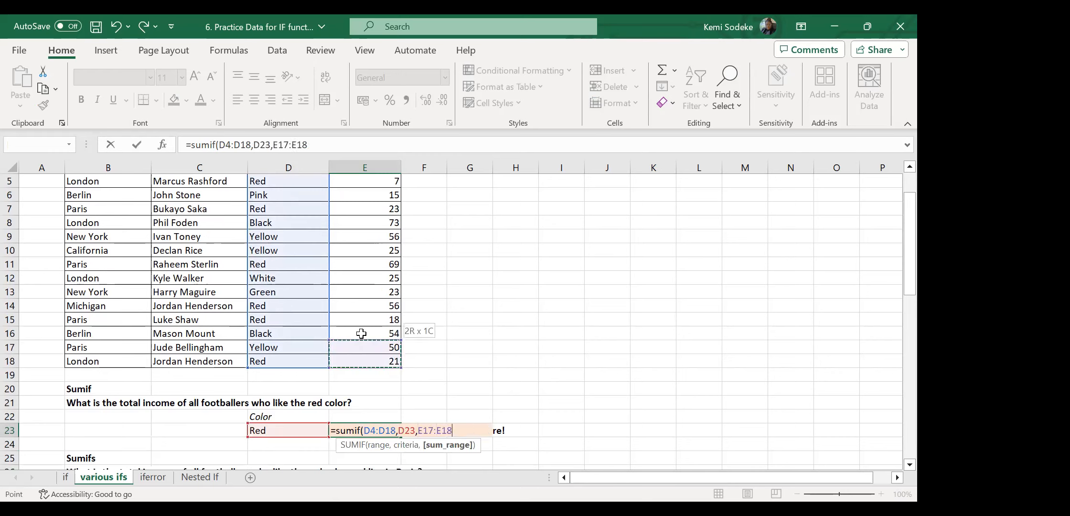
drag(352, 226, 350, 209)
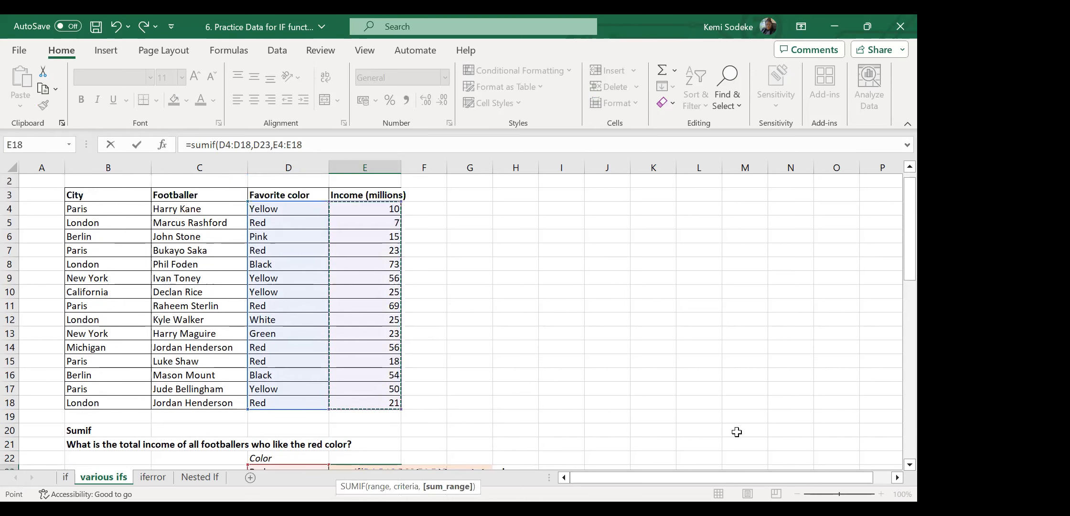
text())
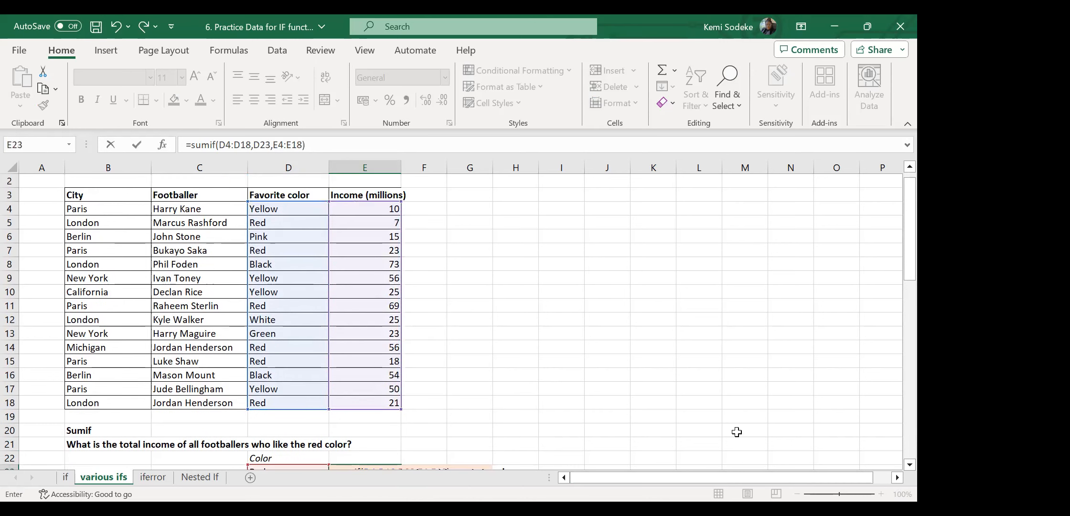
key(Return)
scroll(549, 334, down, 1)
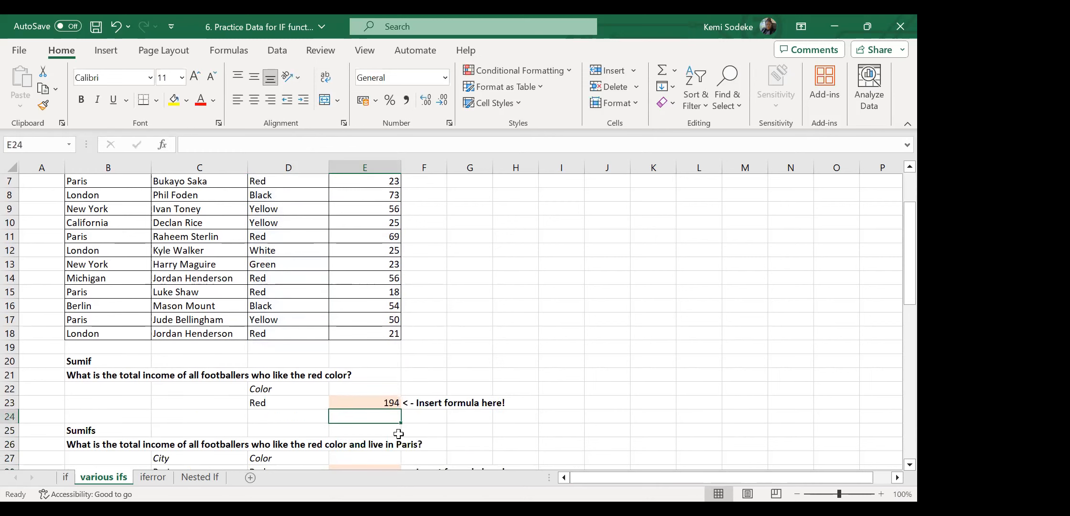
click(375, 402)
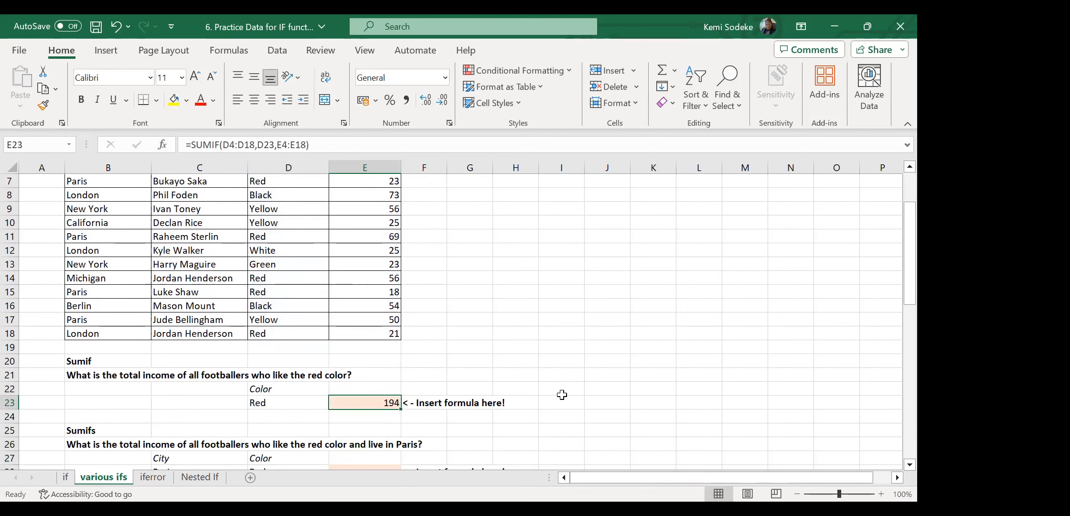
Check the SUMIF total by selecting together the incomes of the red-liking footballers: E5, E7, E11, E14, E15 and E18.
scroll(562, 395, up, 2)
click(397, 237)
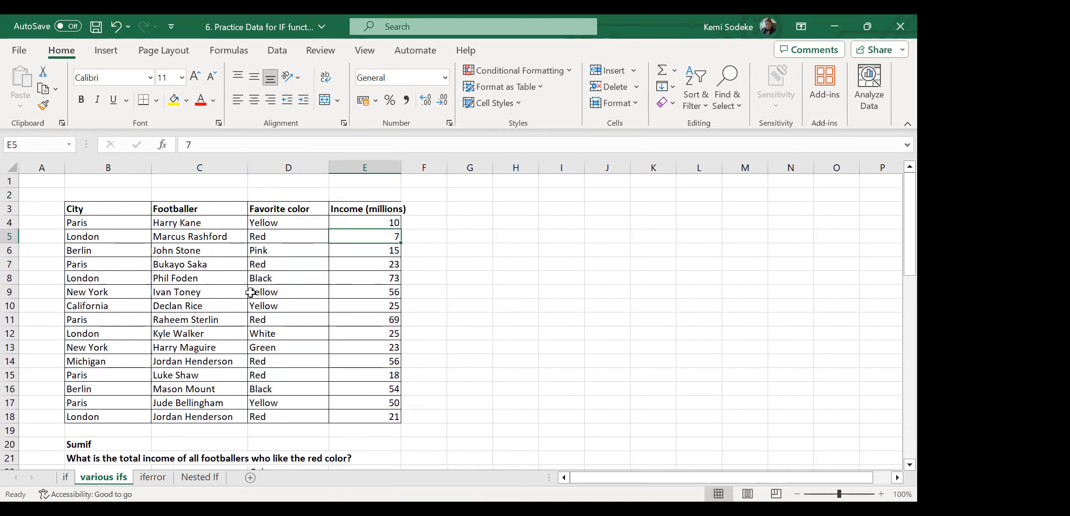
ctrl+click(376, 264)
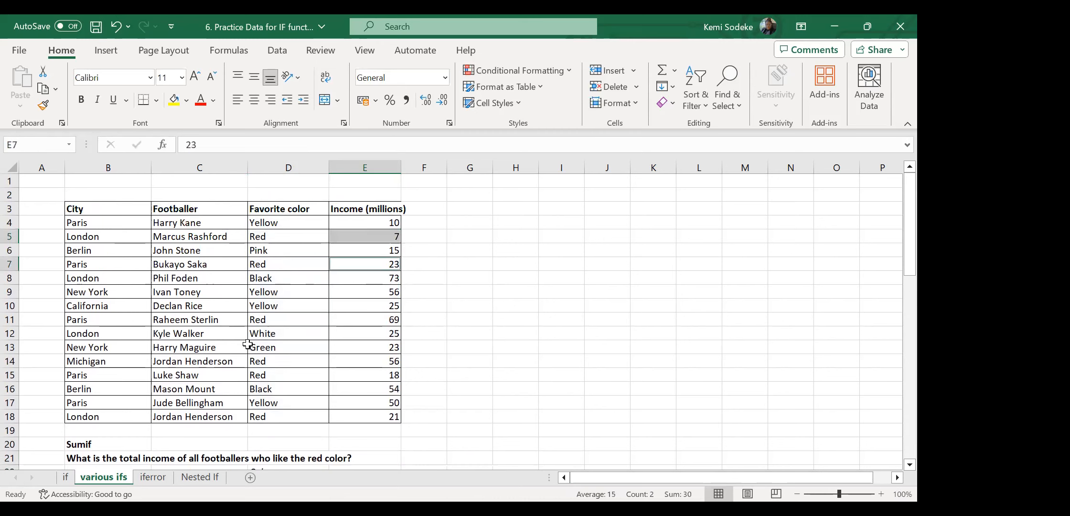
ctrl+click(381, 325)
ctrl+click(388, 363)
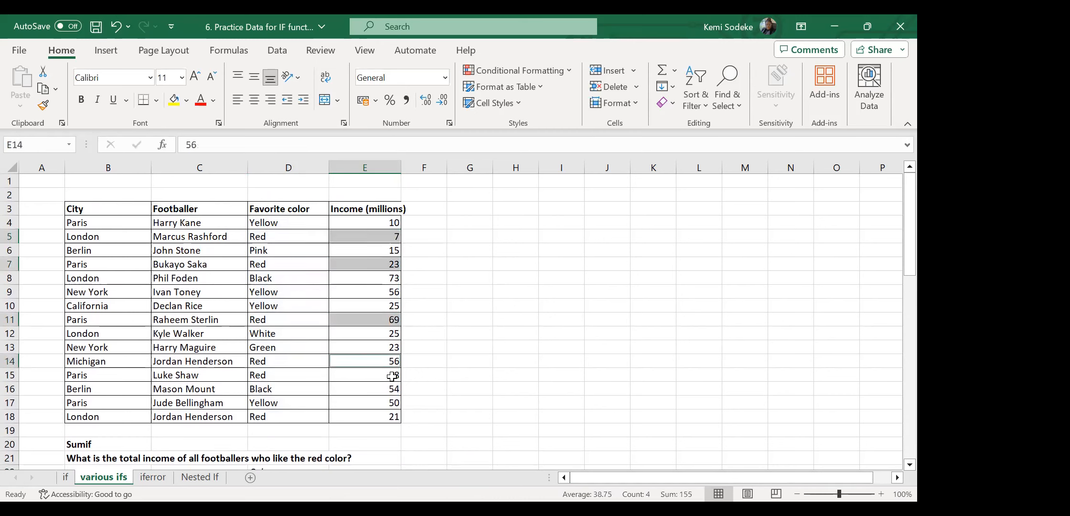
ctrl+click(391, 376)
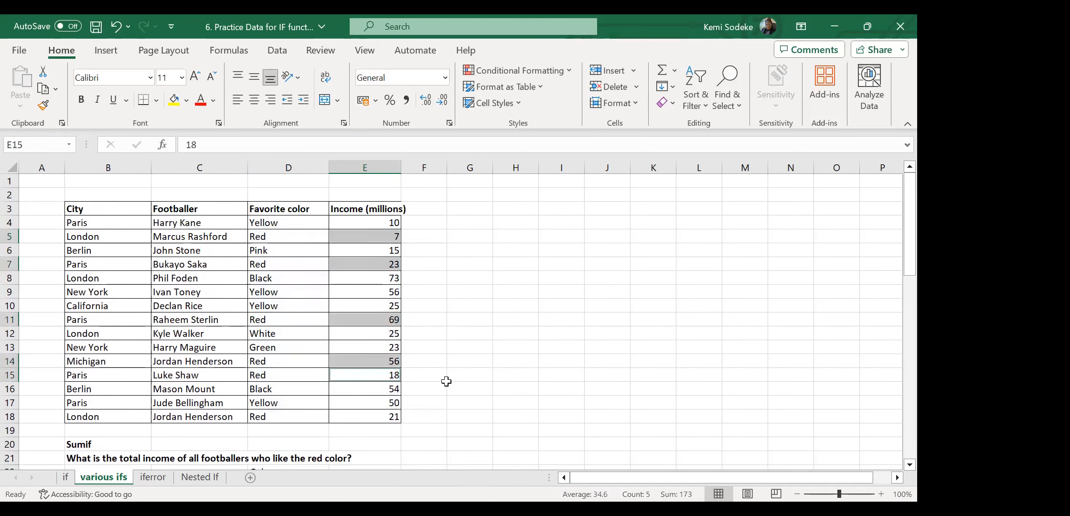
ctrl+click(372, 421)
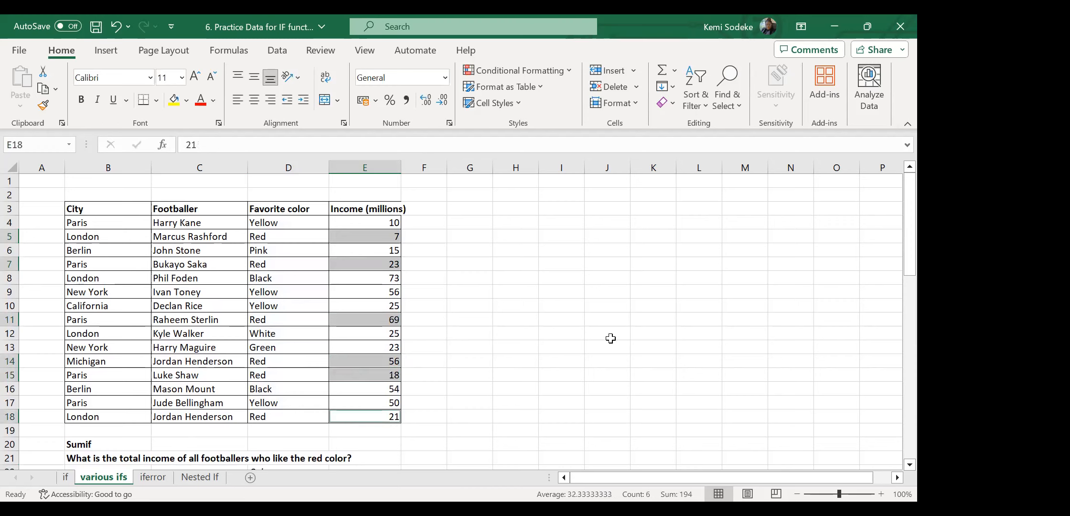
Enter the manual sum =E5+E7+E11+E14+E18+E15 in G5 and compare it with the SUMIF formula in E23.
click(468, 233)
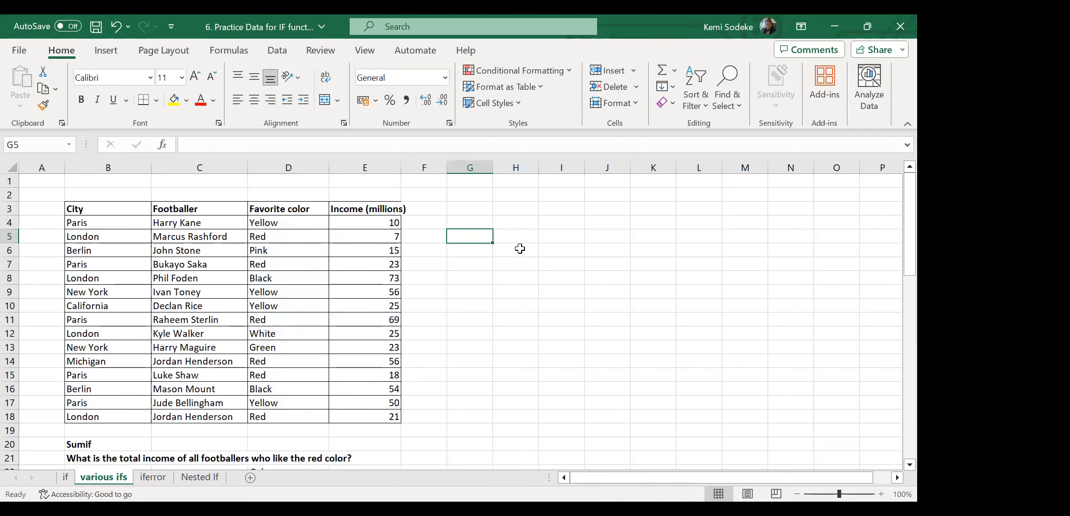
text(=)
key(Left)
key(Left)
text(+)
click(397, 267)
text(+)
click(368, 322)
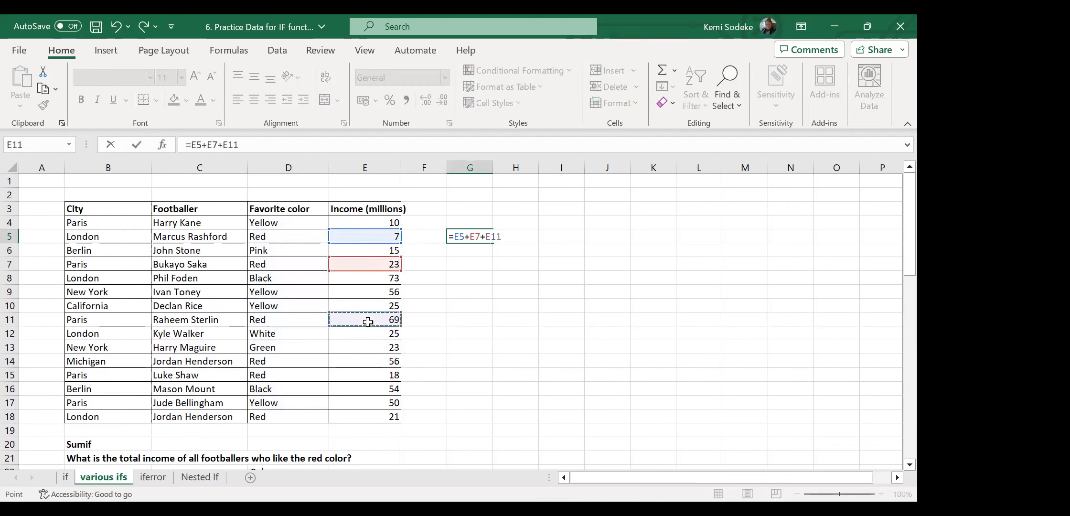
text(+)
click(380, 361)
text(+)
click(387, 415)
text(+)
click(390, 378)
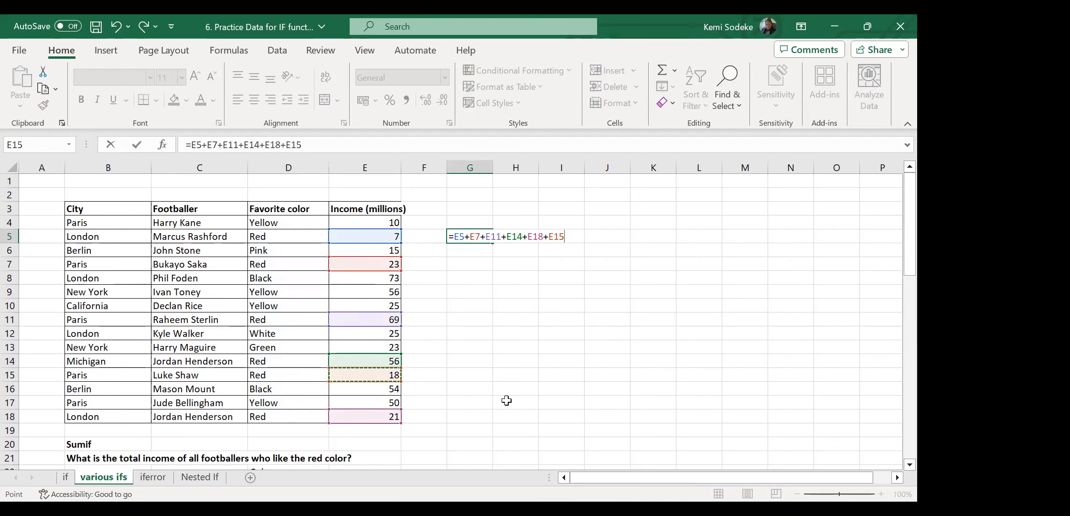
key(Return)
click(480, 234)
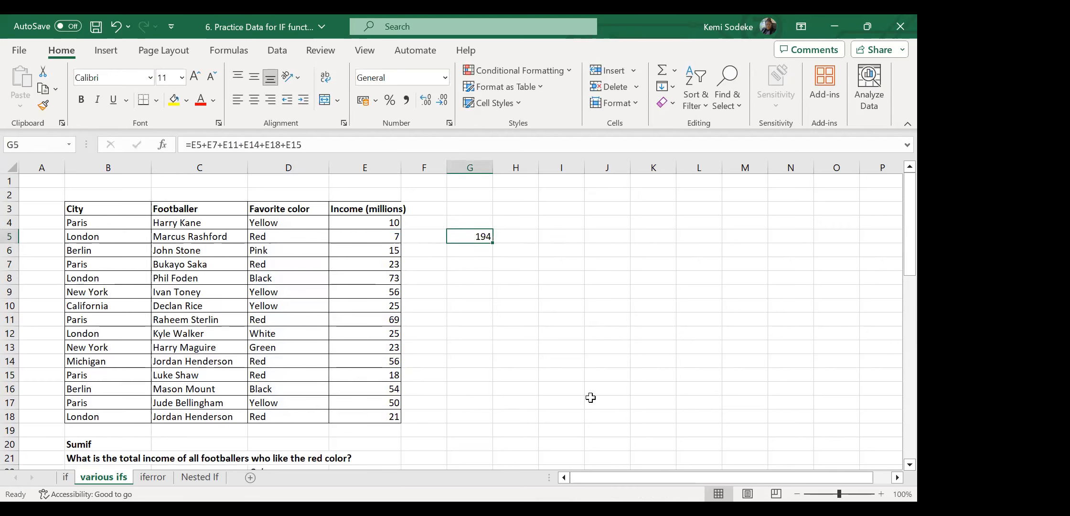
scroll(590, 398, down, 1)
click(392, 443)
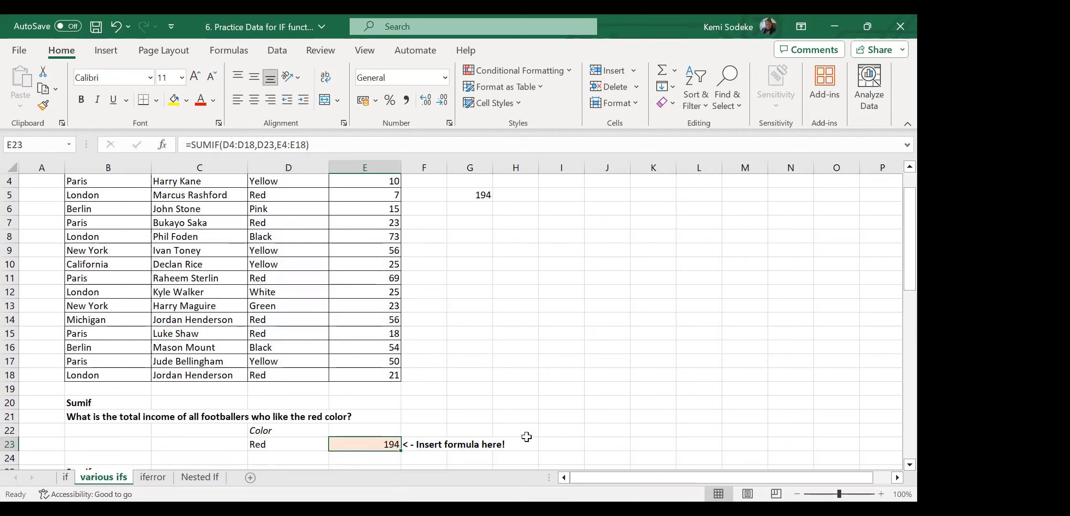
Color the text of the Red entries in D5, D7, D11, D14, D15 and D18 red.
scroll(518, 320, down, 1)
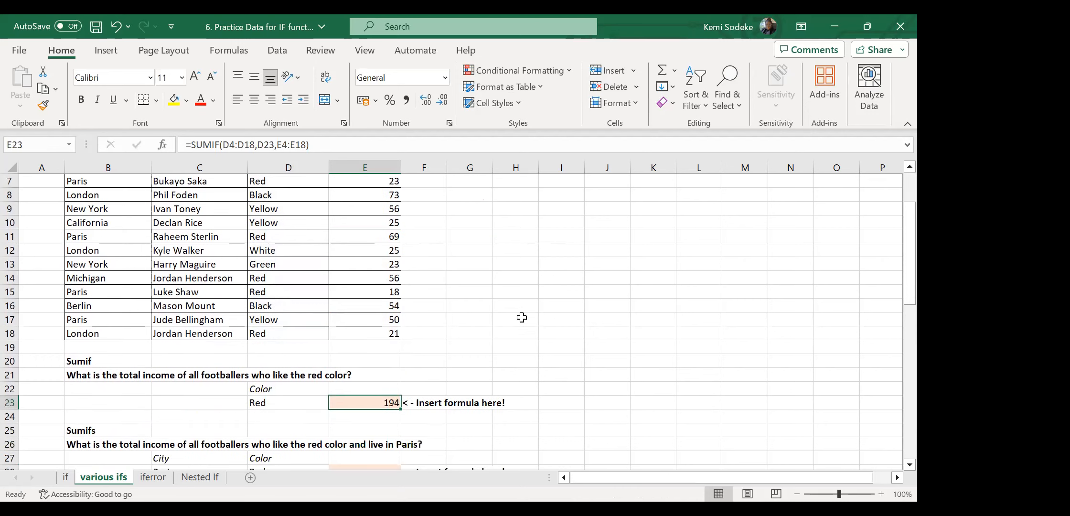
scroll(528, 316, down, 1)
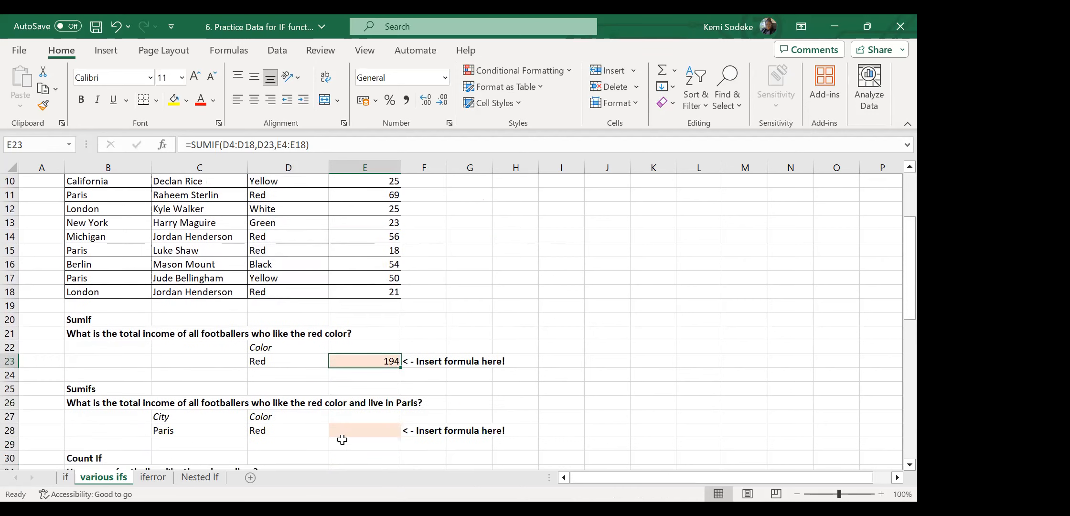
click(380, 431)
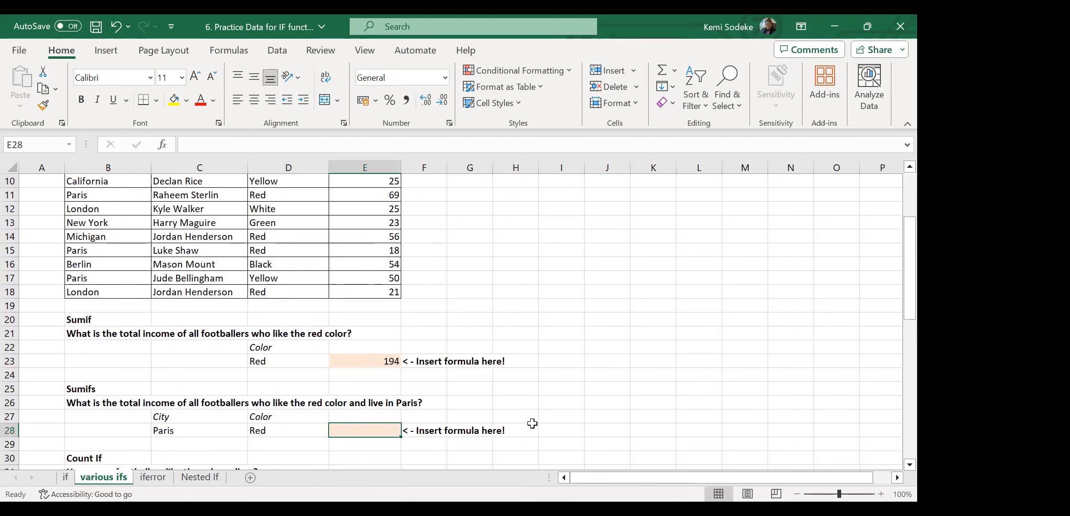
scroll(482, 278, up, 2)
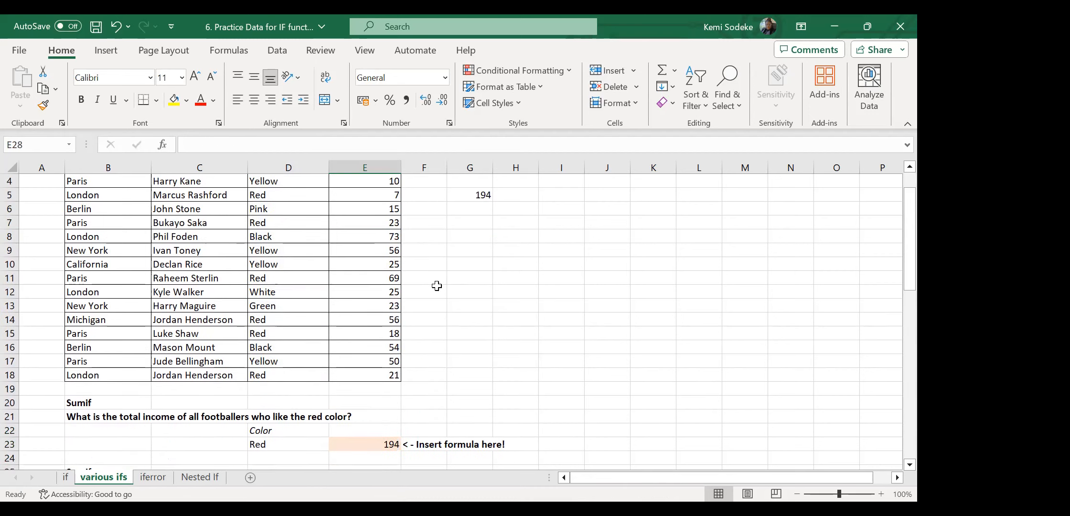
scroll(437, 285, up, 1)
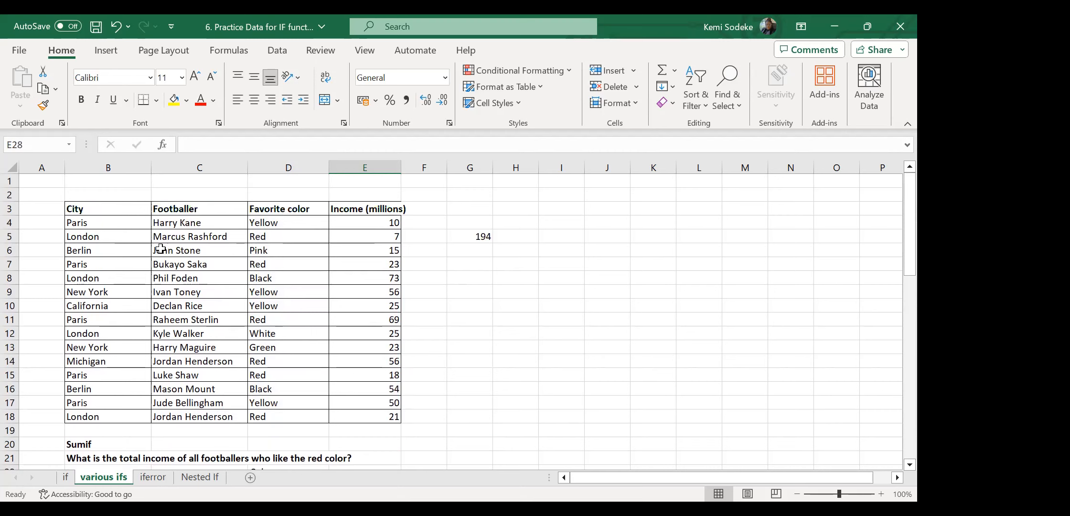
click(265, 239)
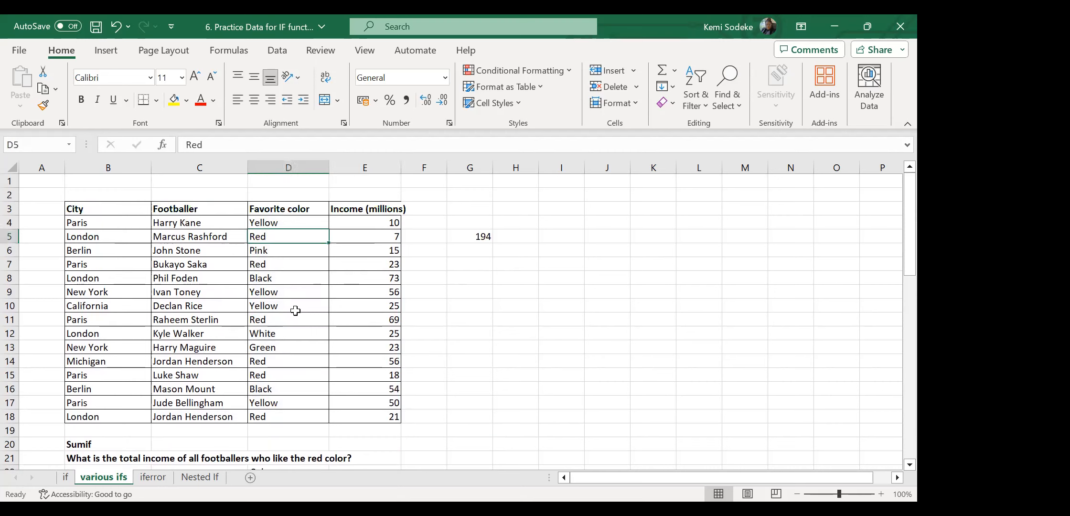
ctrl+click(278, 265)
ctrl+click(284, 320)
drag(286, 364, 287, 375)
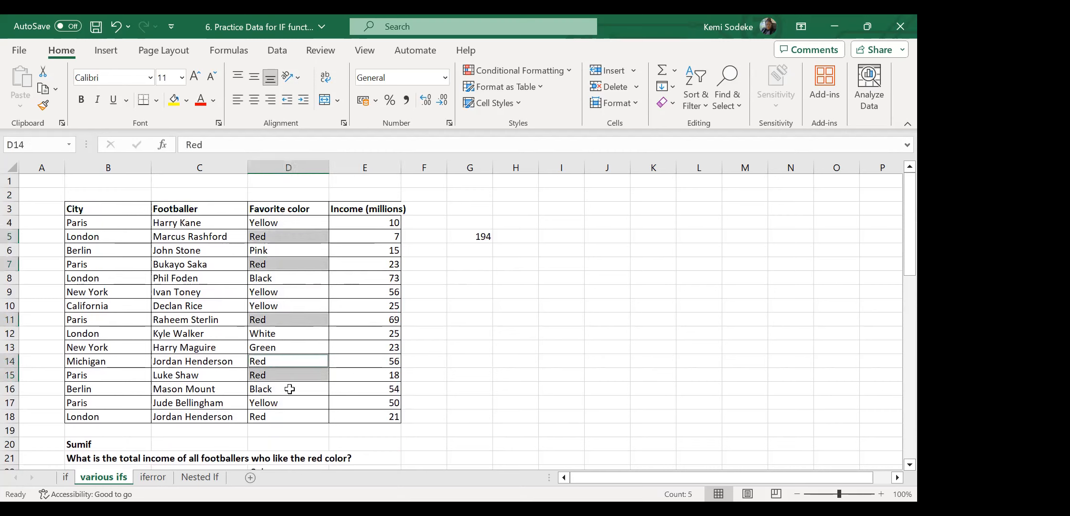
ctrl+click(286, 418)
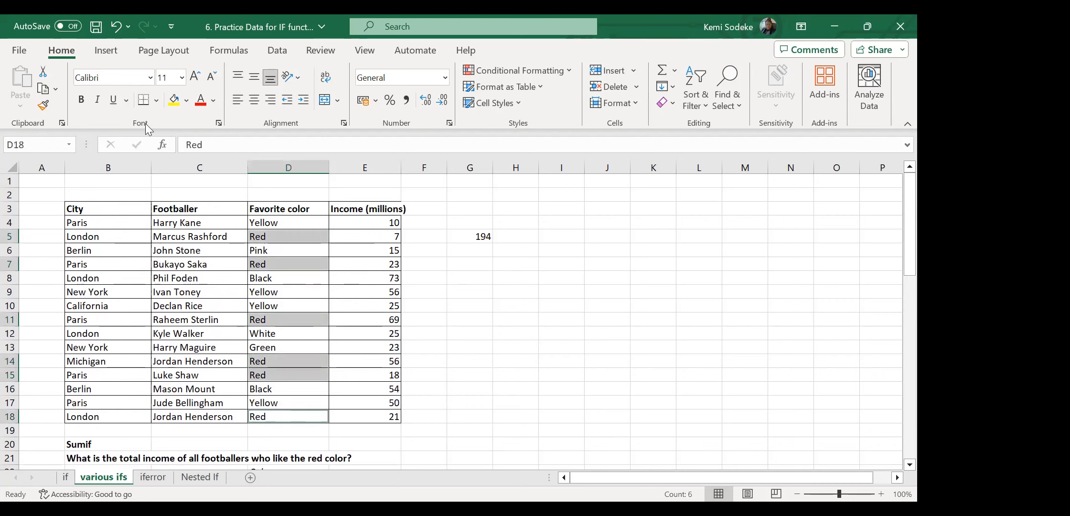
click(200, 99)
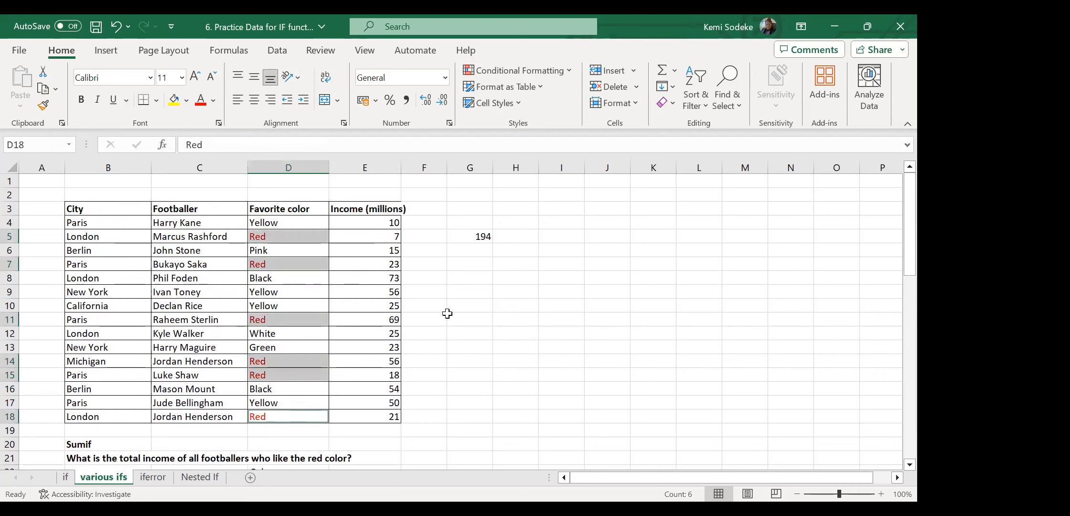
click(477, 324)
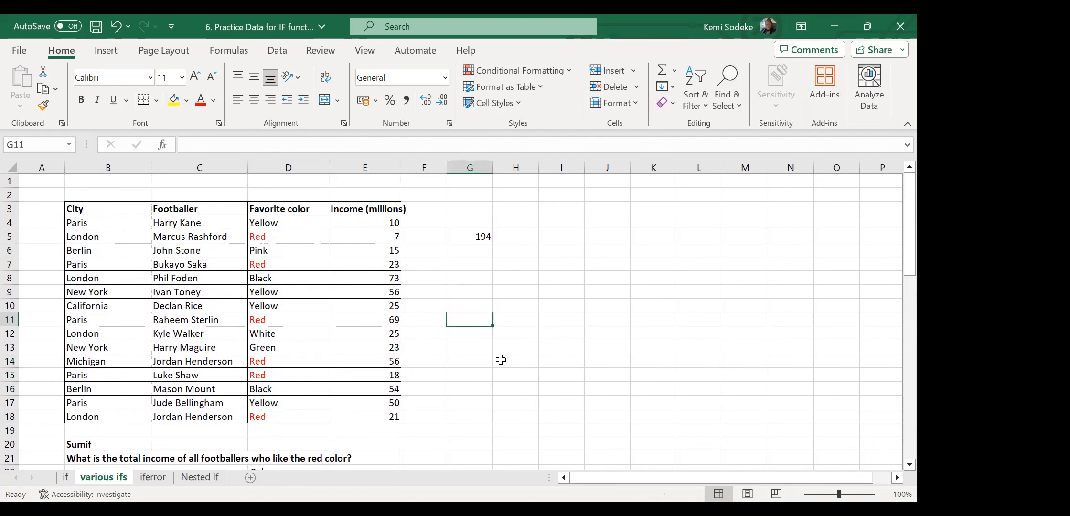
Start a SUMIFS formula in E28 with the incomes in E4:E18 as the sum range.
scroll(500, 359, down, 3)
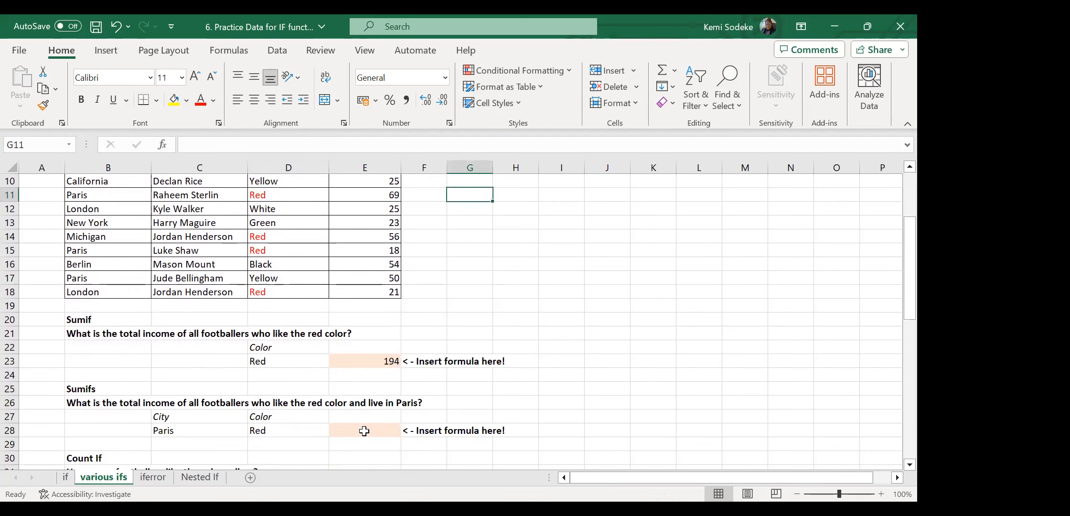
click(364, 431)
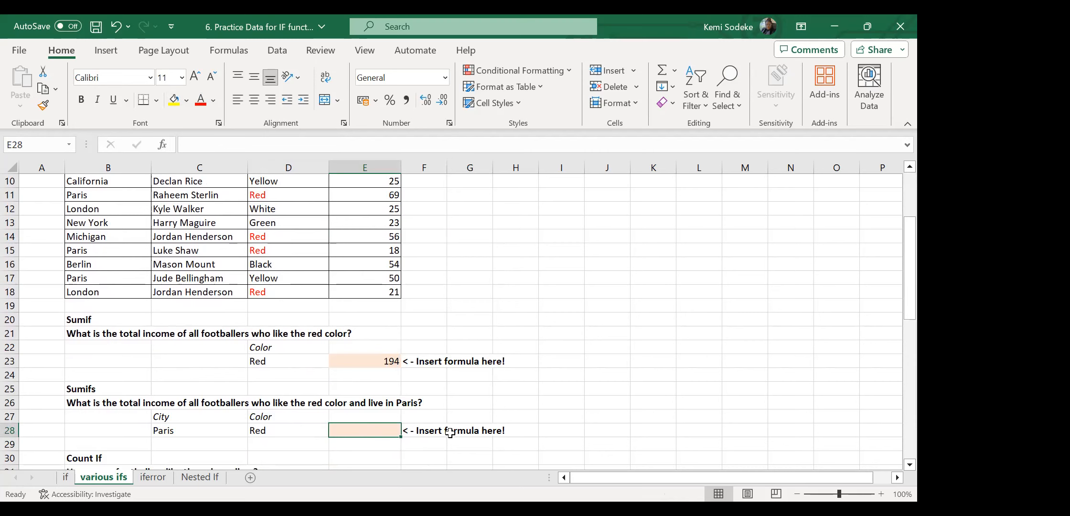
text(=)
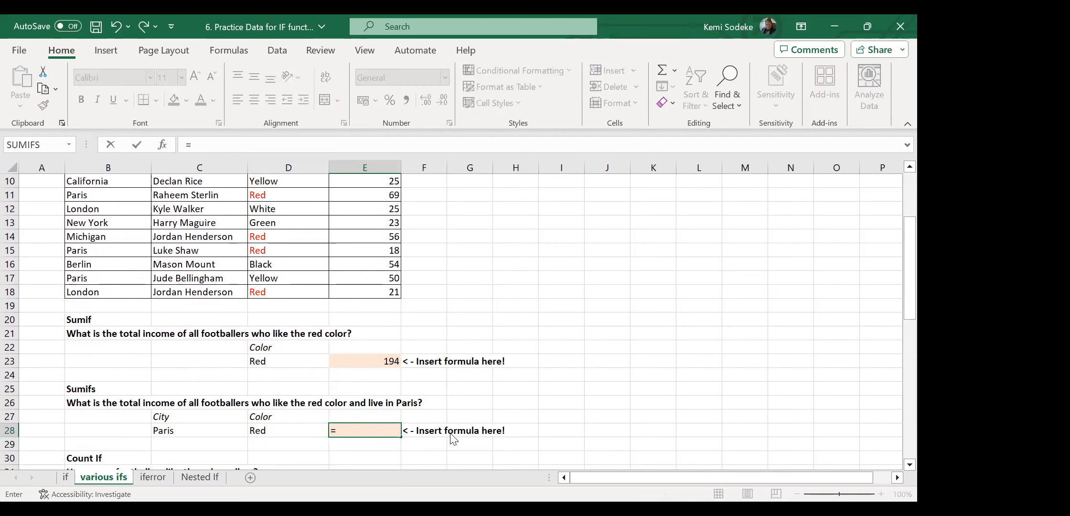
text(sumifs)
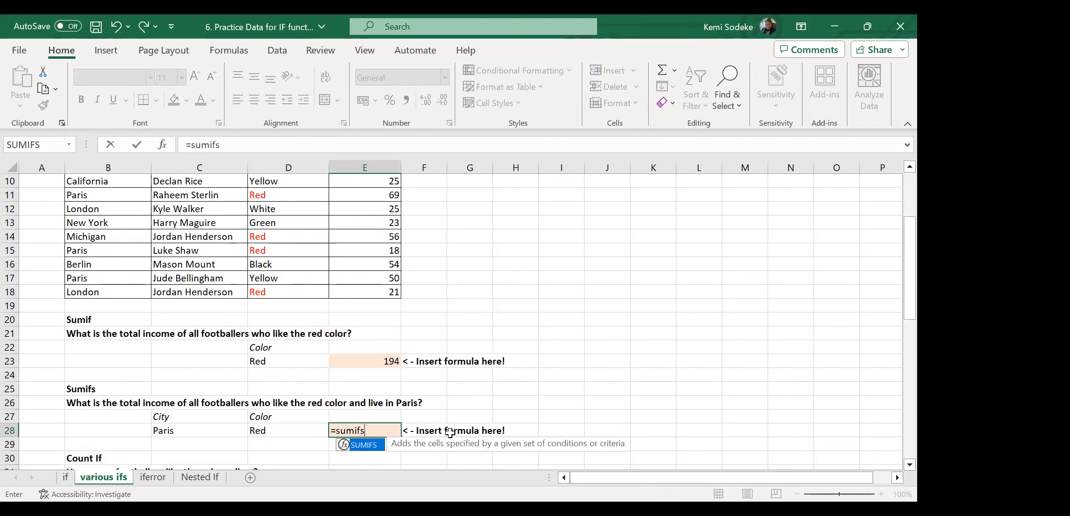
text(()
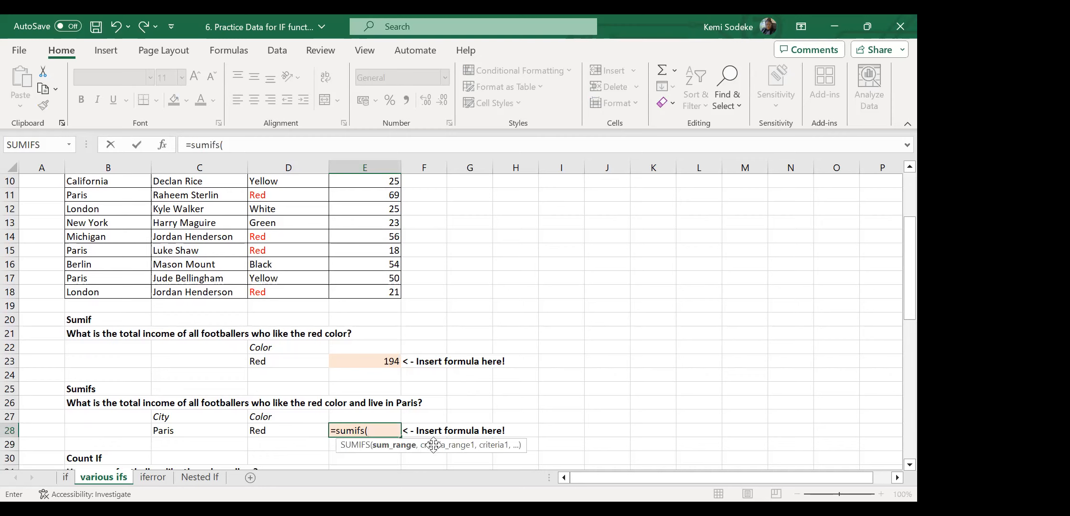
click(382, 291)
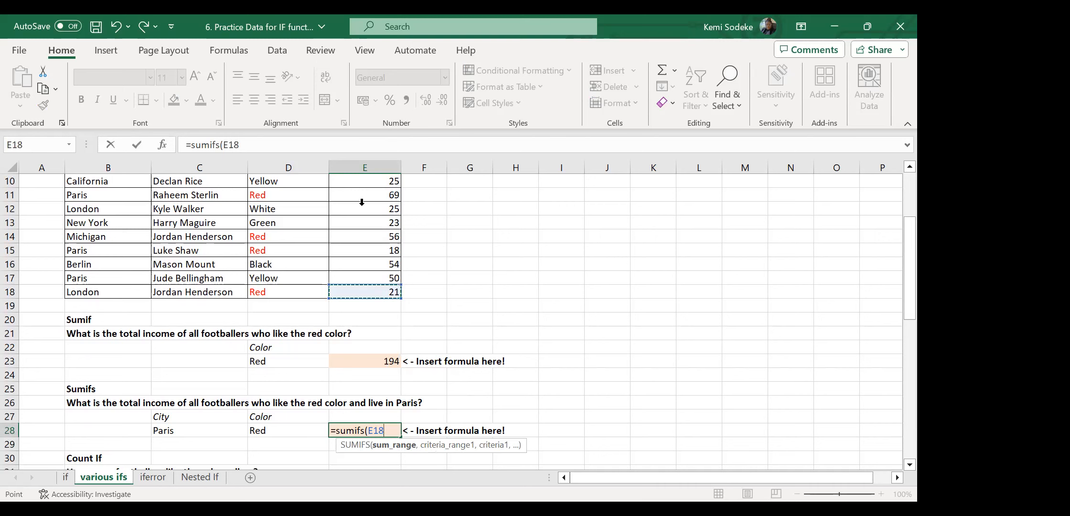
key(ctrl+shift+Up)
key(shift+Down)
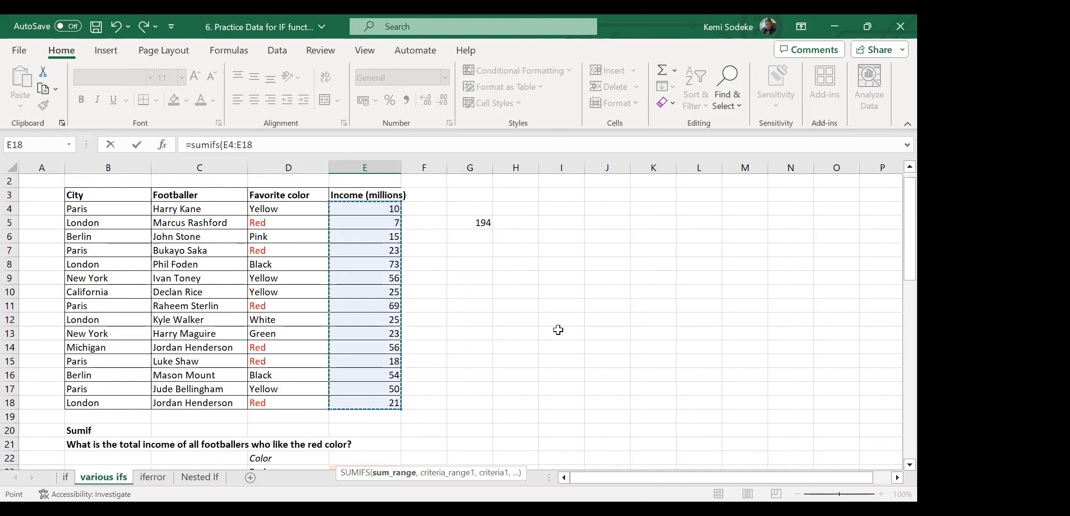
text(,)
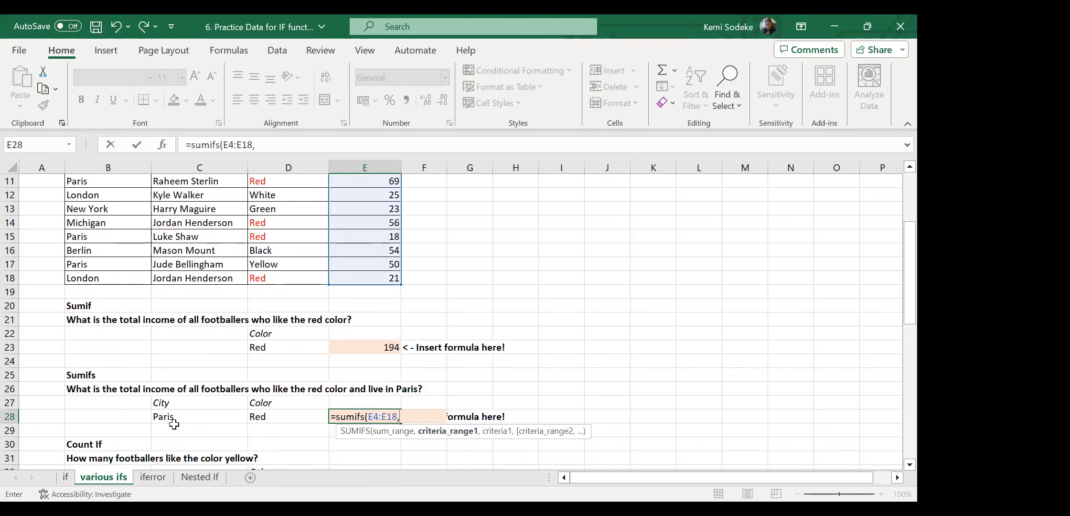
Add the cities B4:B18 as the first criteria range of the SUMIFS formula, with C28 as its criteria.
drag(99, 277, 98, 209)
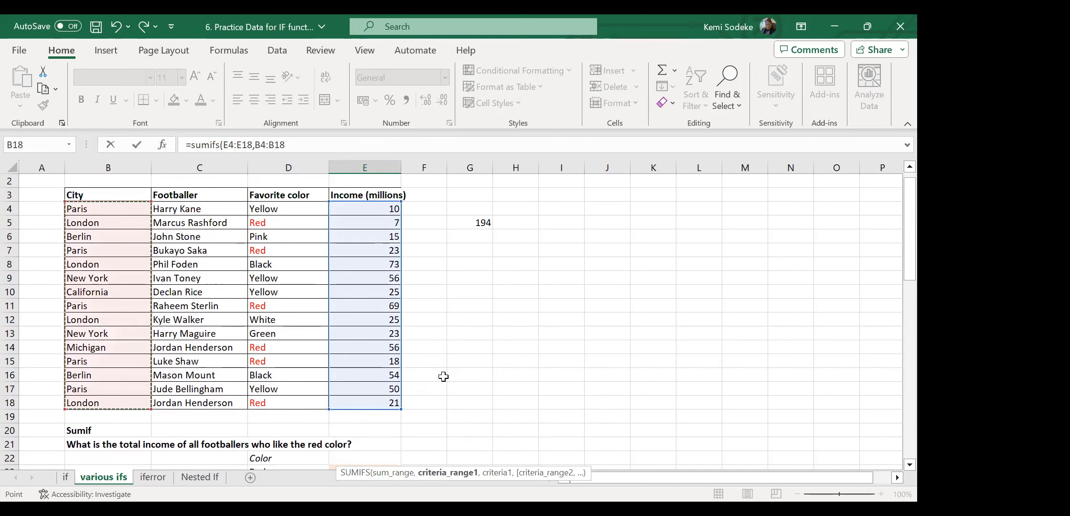
scroll(527, 361, down, 2)
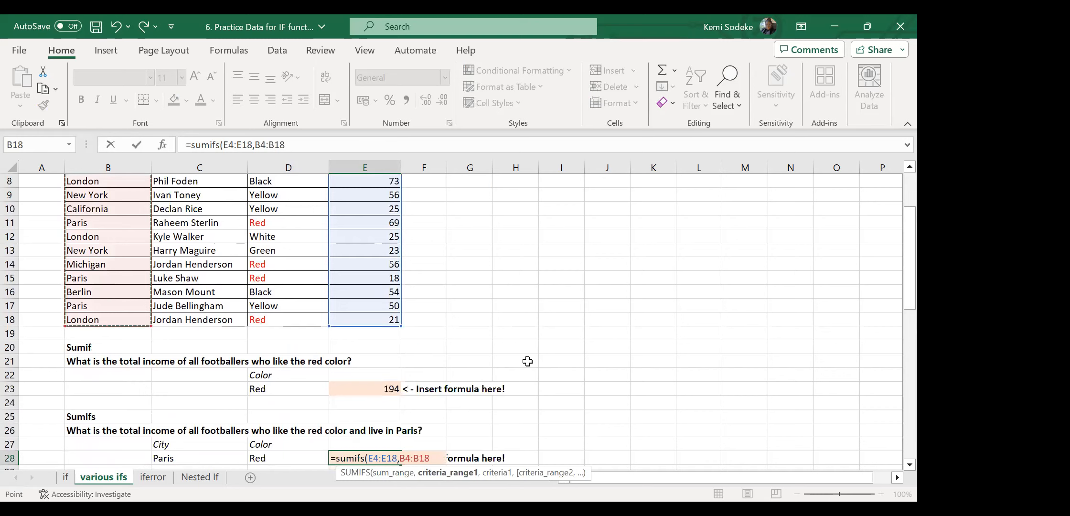
text(,)
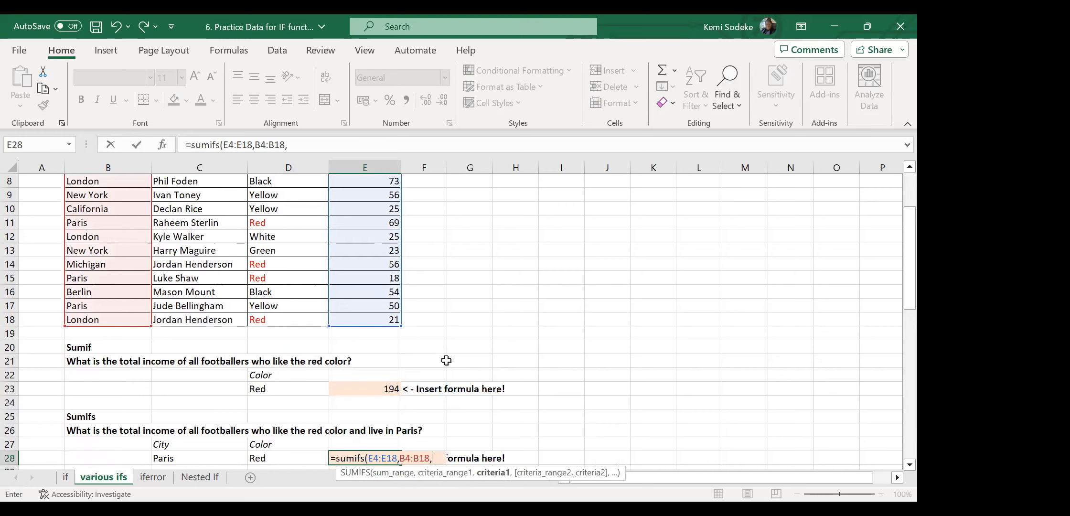
click(184, 456)
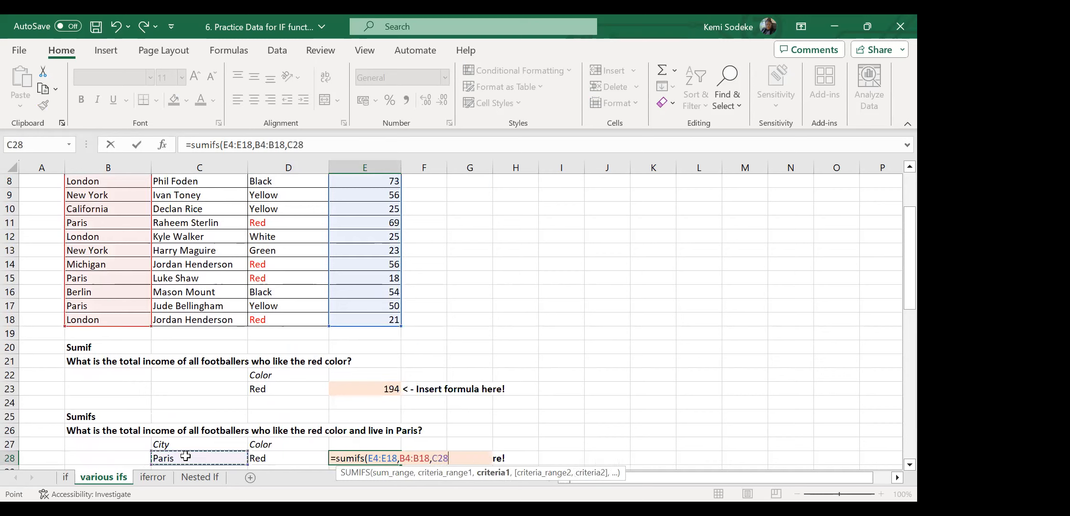
text(,)
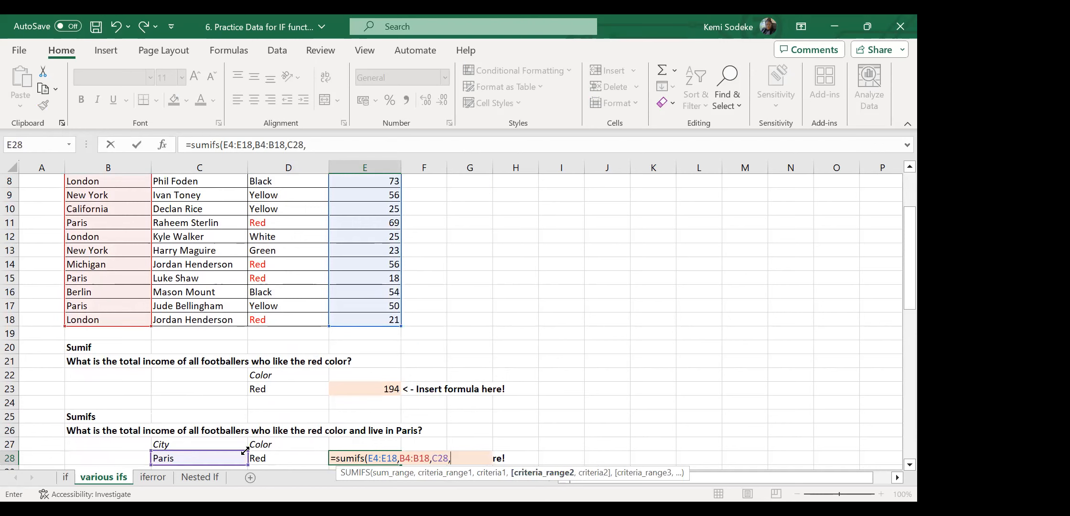
Complete the SUMIFS formula in E28 with the favorite colors D4:D18 as the second criteria range and D28 as its criteria.
click(276, 313)
drag(276, 312, 273, 205)
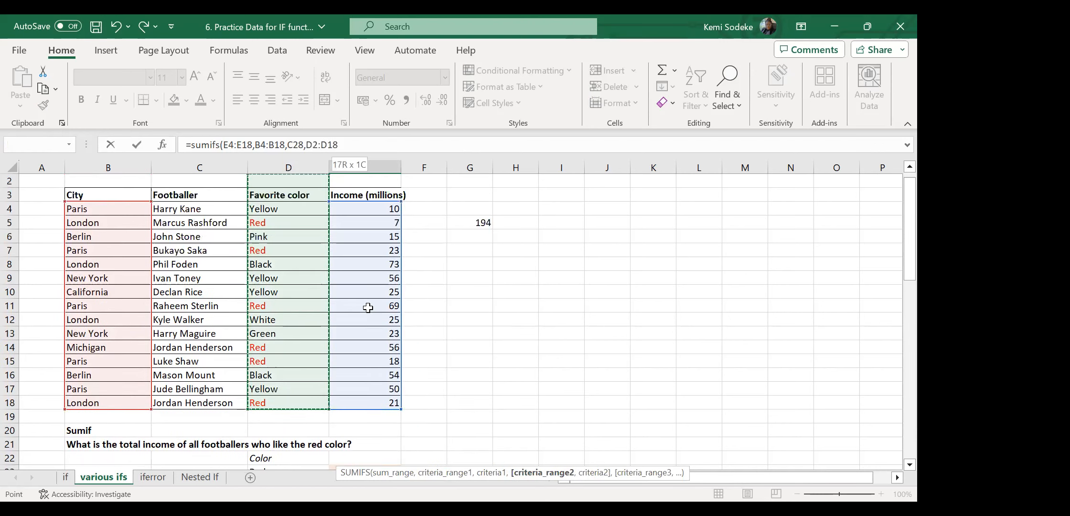
text(,)
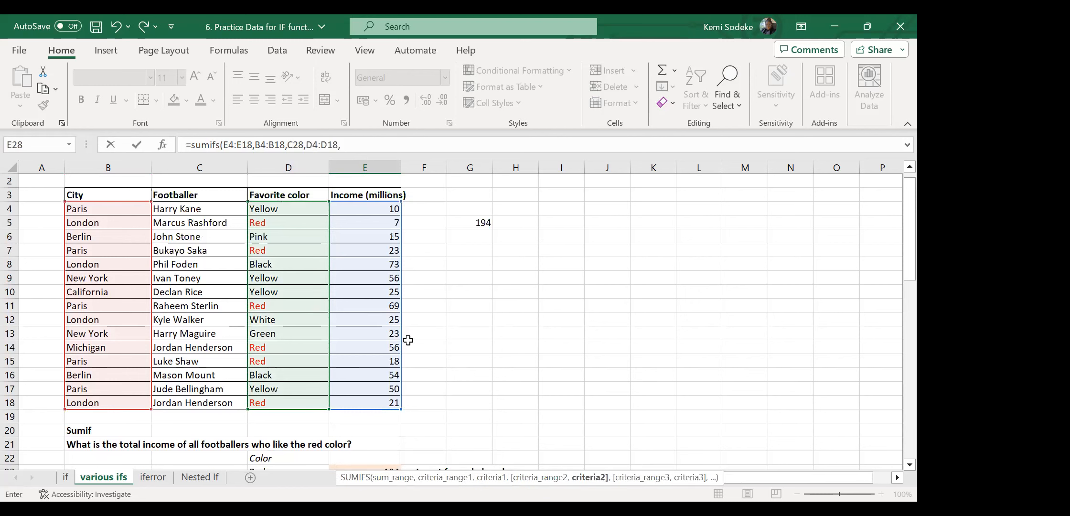
scroll(537, 356, down, 2)
scroll(440, 419, down, 1)
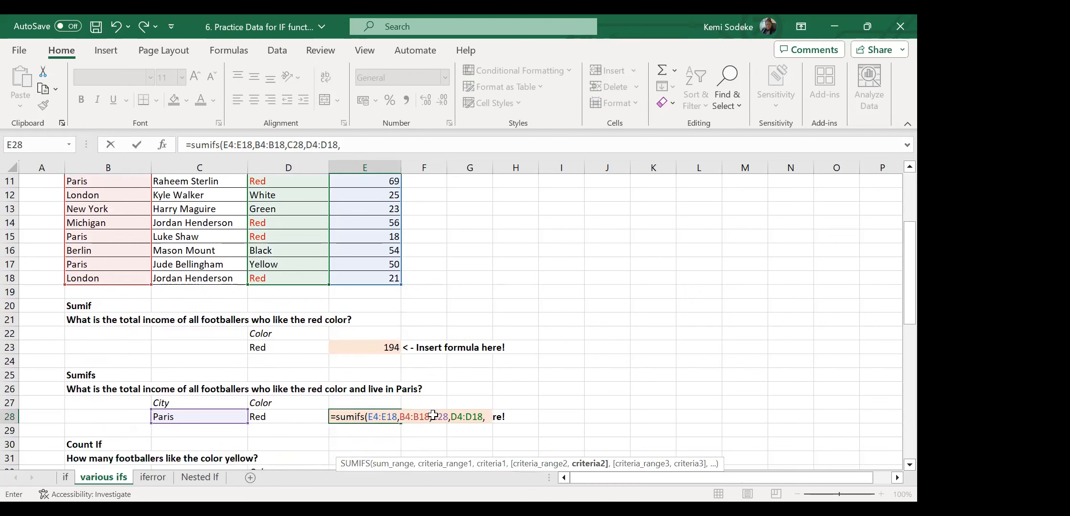
click(281, 414)
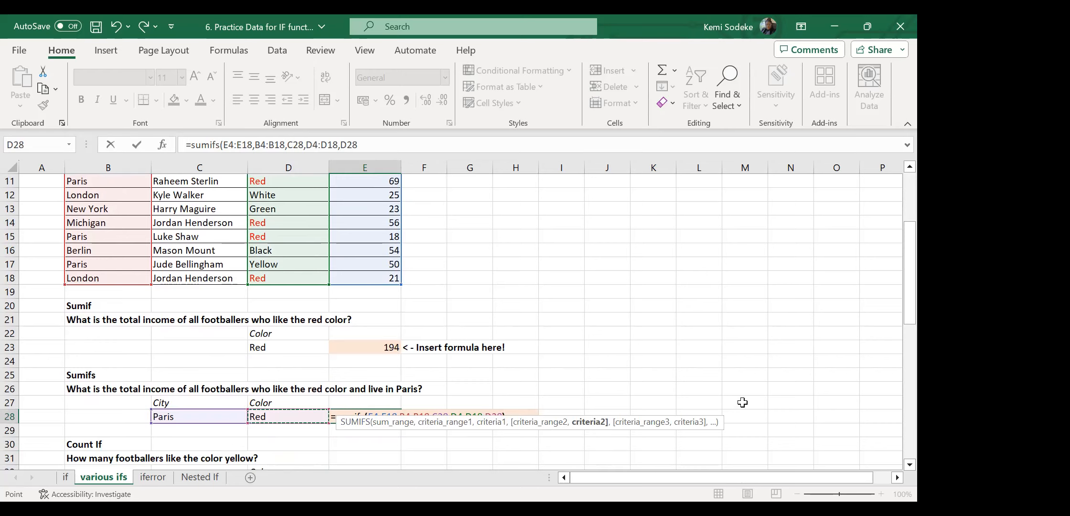
text())
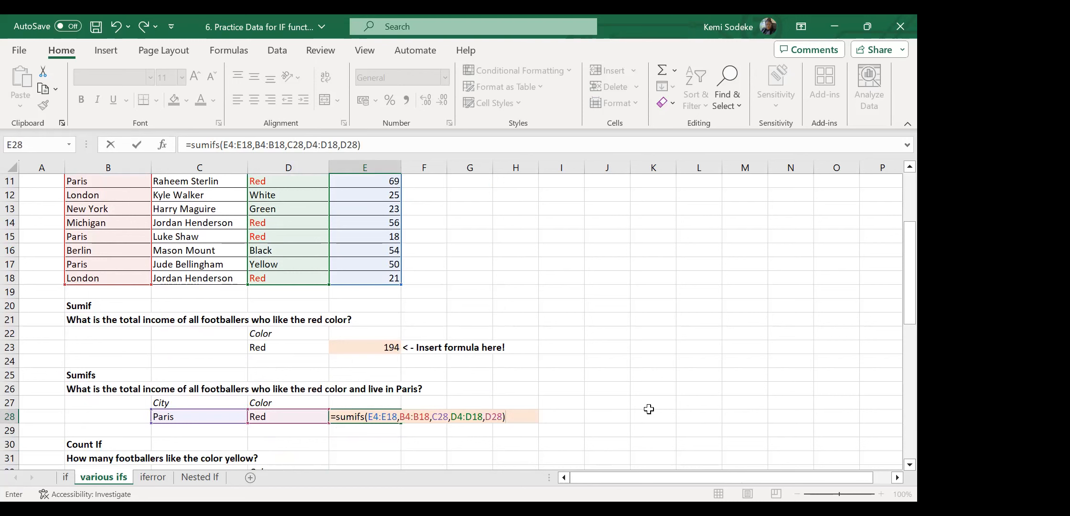
key(Return)
click(388, 419)
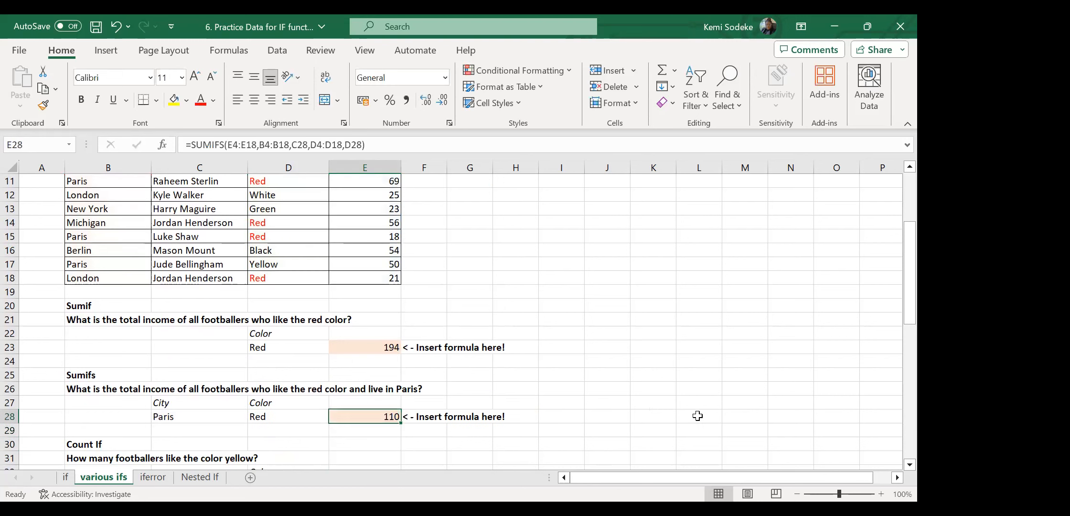
Fill the Paris cells of the red-liking footballers, B7, B11 and B15, with yellow.
scroll(698, 416, up, 3)
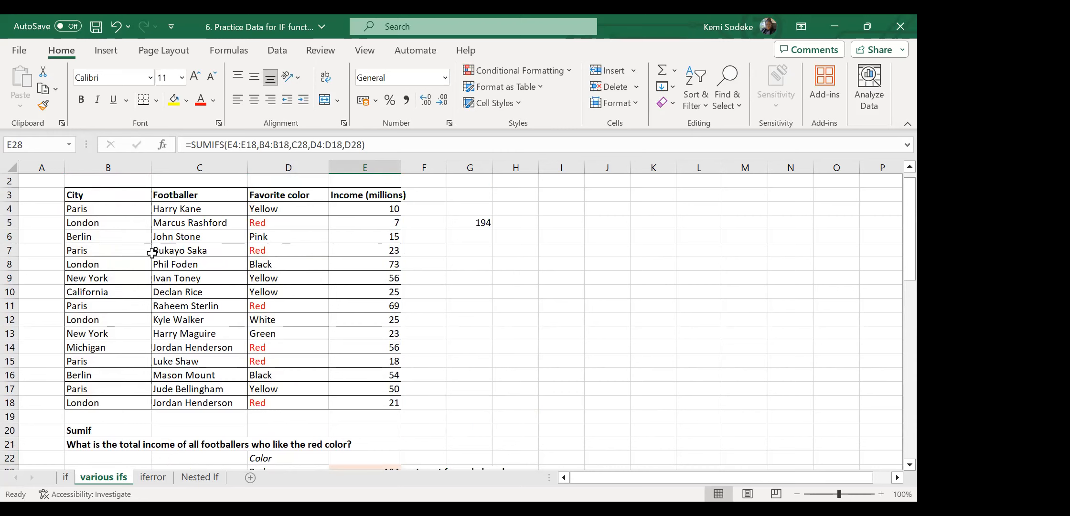
click(100, 251)
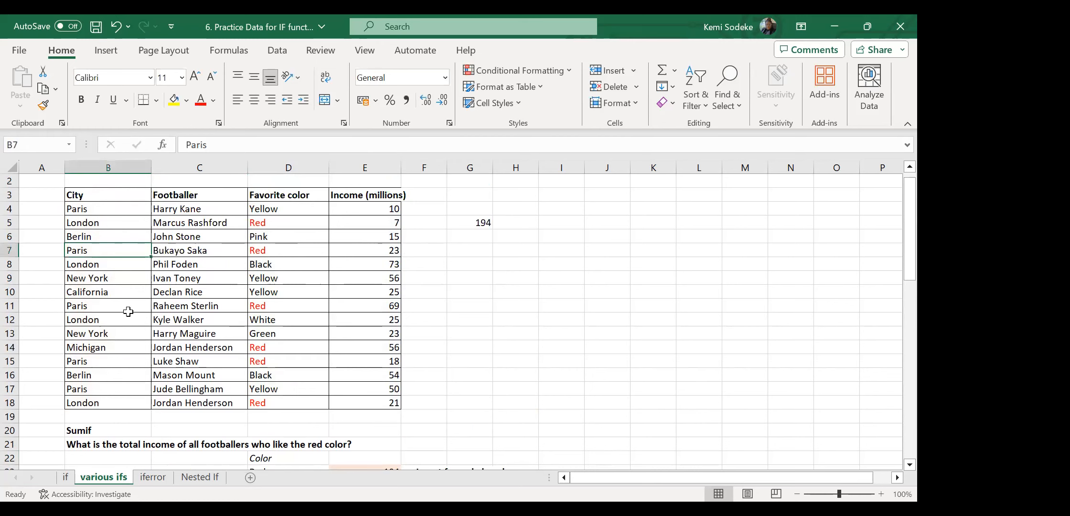
ctrl+click(88, 306)
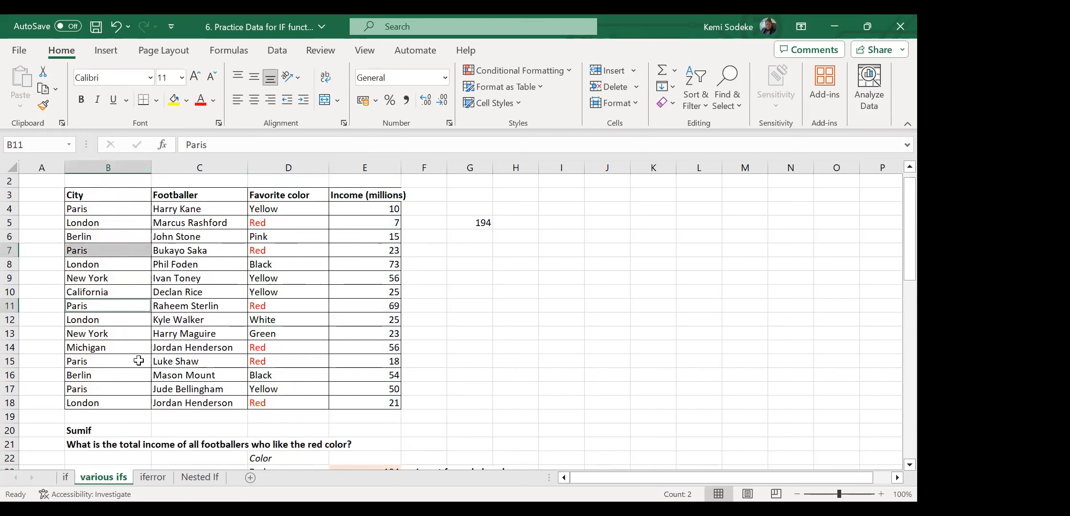
ctrl+click(82, 362)
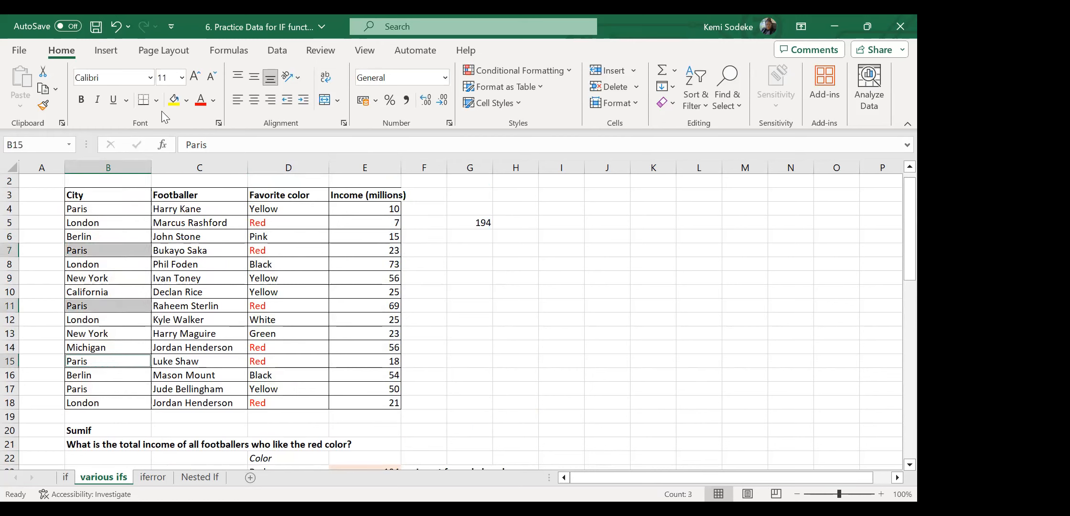
click(174, 100)
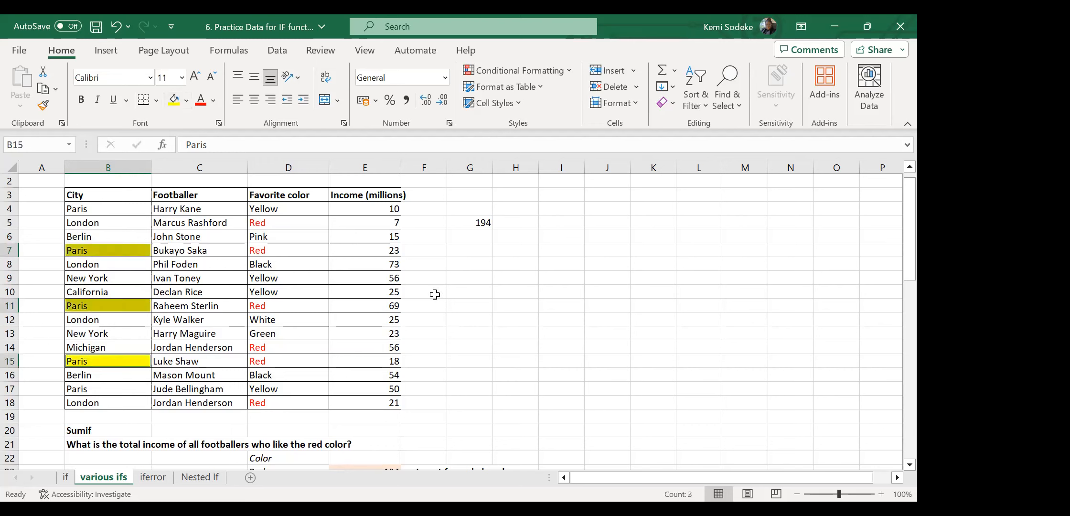
Enter a check formula in G7 that joins the incomes E7, E11 and E15 with equals signs.
click(484, 252)
text(=)
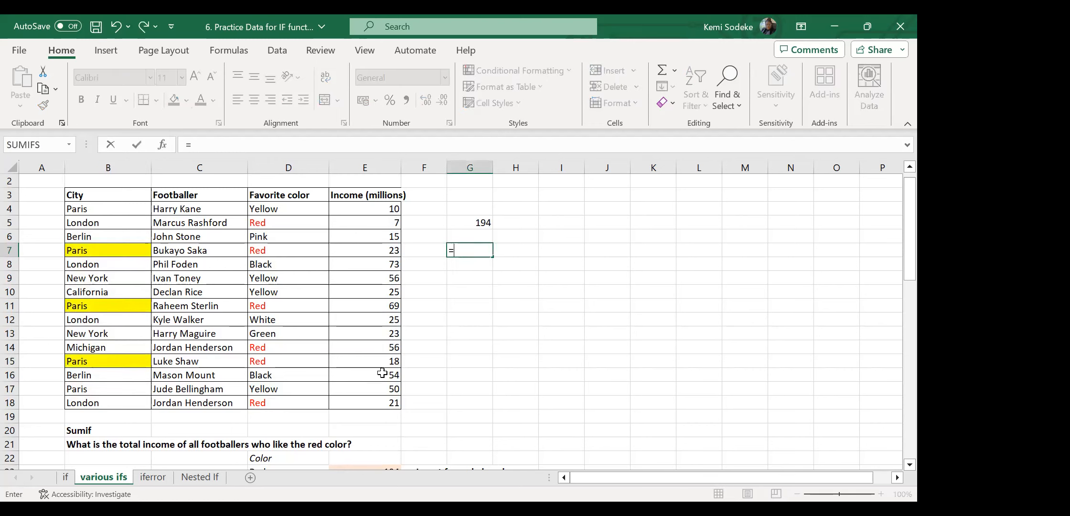
click(372, 252)
text(=)
click(384, 308)
text(=)
click(375, 364)
key(Return)
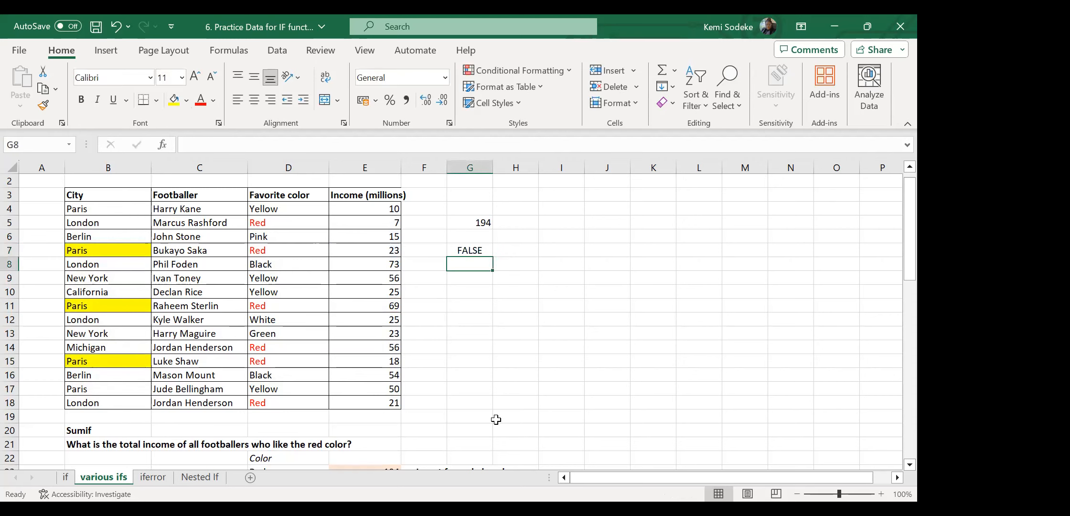
Correct the formula in G7 to =E7+E11+E15 so it adds the incomes of the highlighted Paris footballers.
click(463, 249)
click(261, 144)
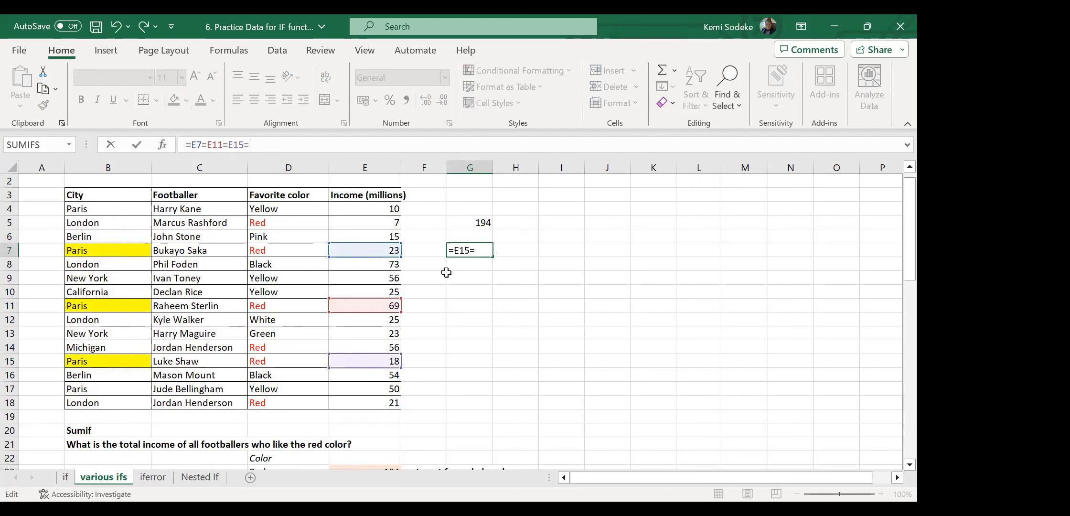
key(BackSpace)
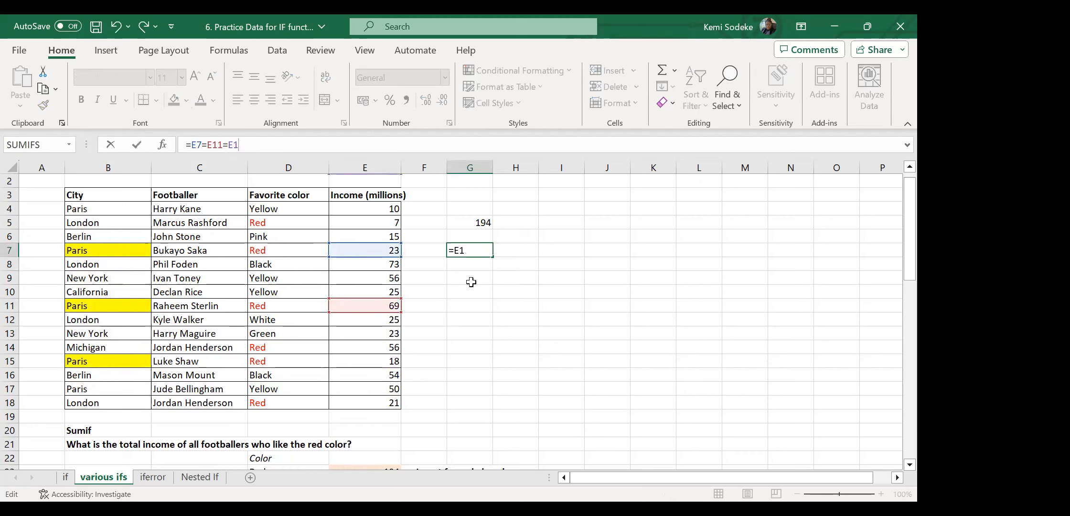
key(BackSpace)
key(BackSpace)
key(BackSpace)
key(BackSpace)
key(BackSpace)
key(BackSpace)
key(BackSpace)
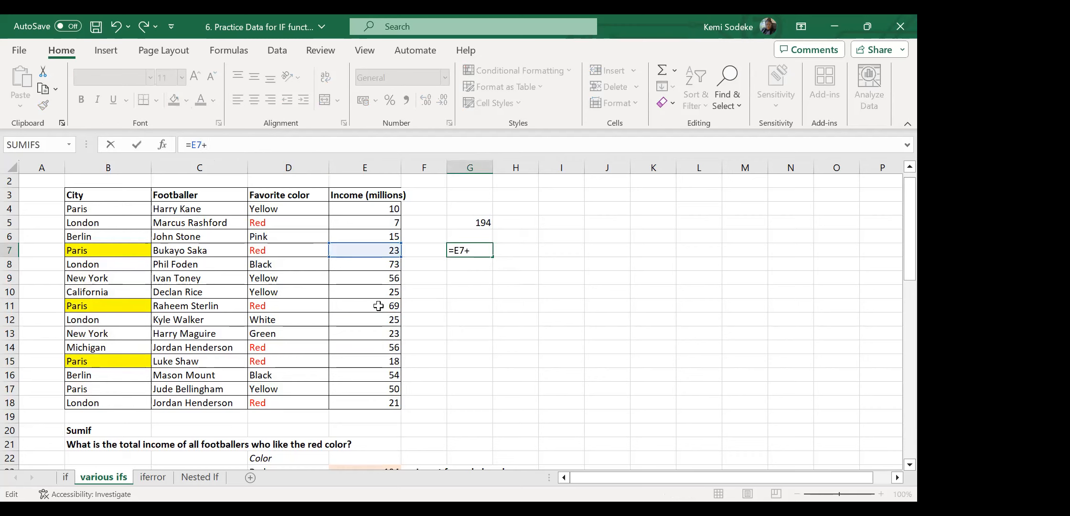
click(378, 306)
text(+)
click(381, 364)
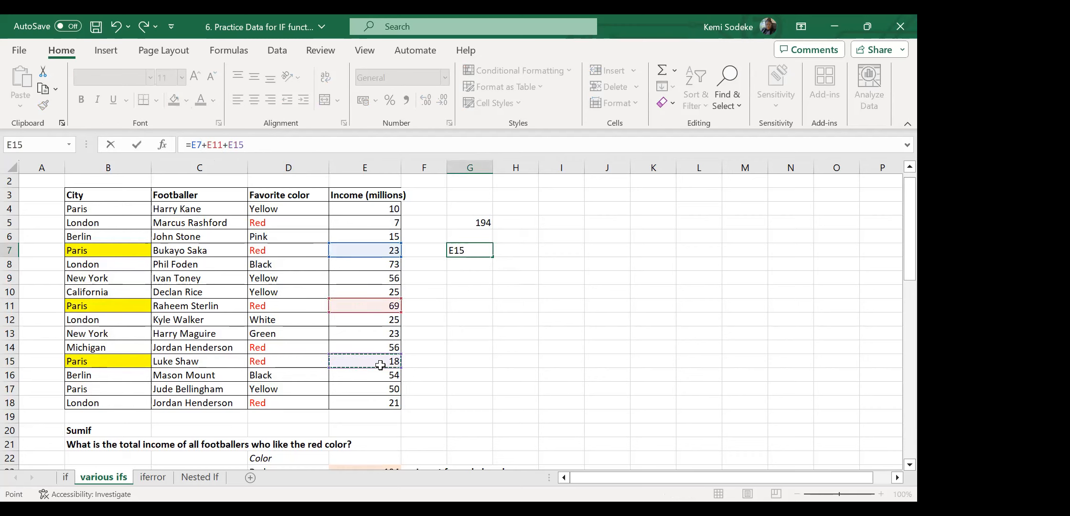
key(Return)
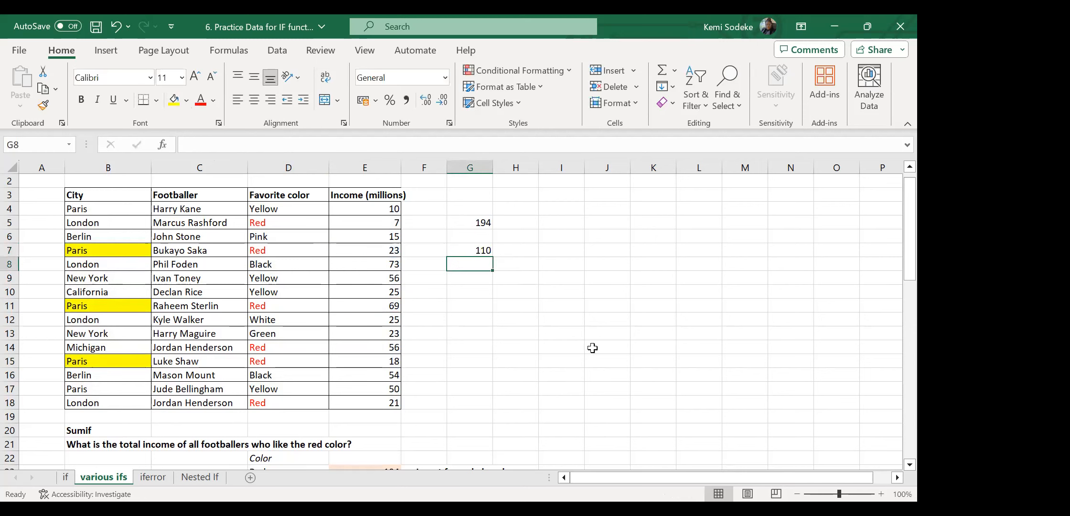
Compare the manual sum in G7 with the SUMIFS formula in E28.
click(467, 250)
scroll(537, 330, down, 4)
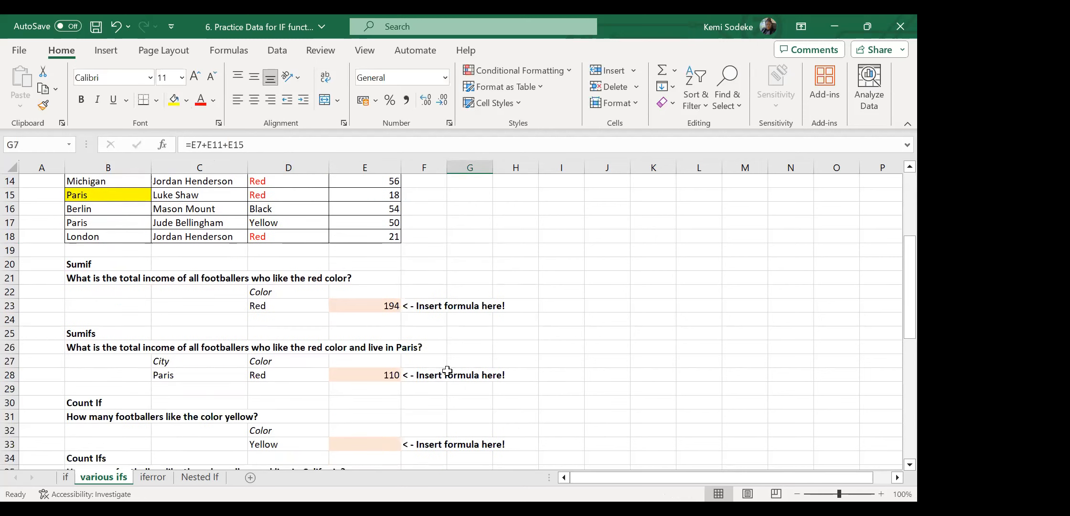
click(379, 375)
scroll(535, 389, up, 4)
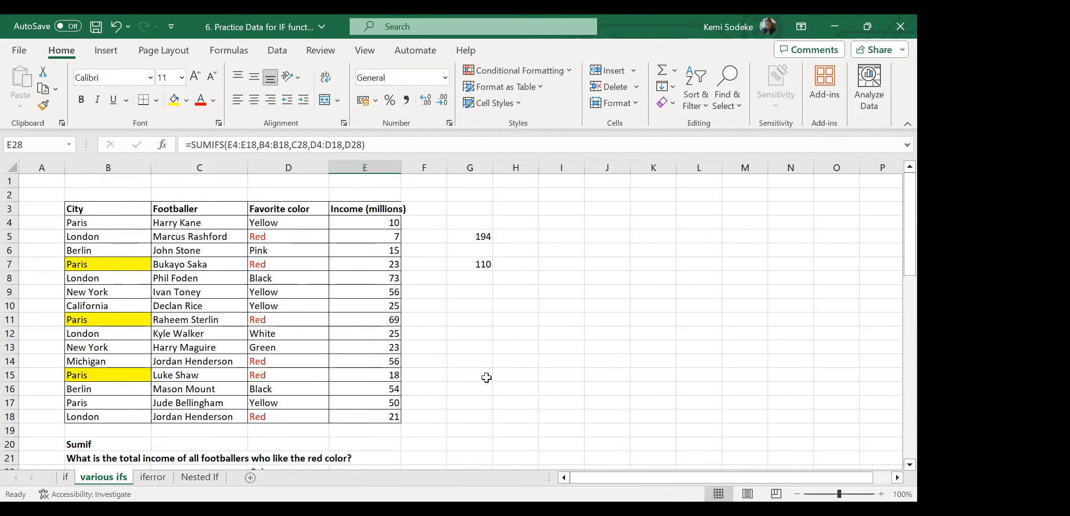
Start a COUNTIF formula in E33 with the favorite colors D4:D18 as the range.
scroll(481, 377, down, 4)
scroll(480, 392, down, 1)
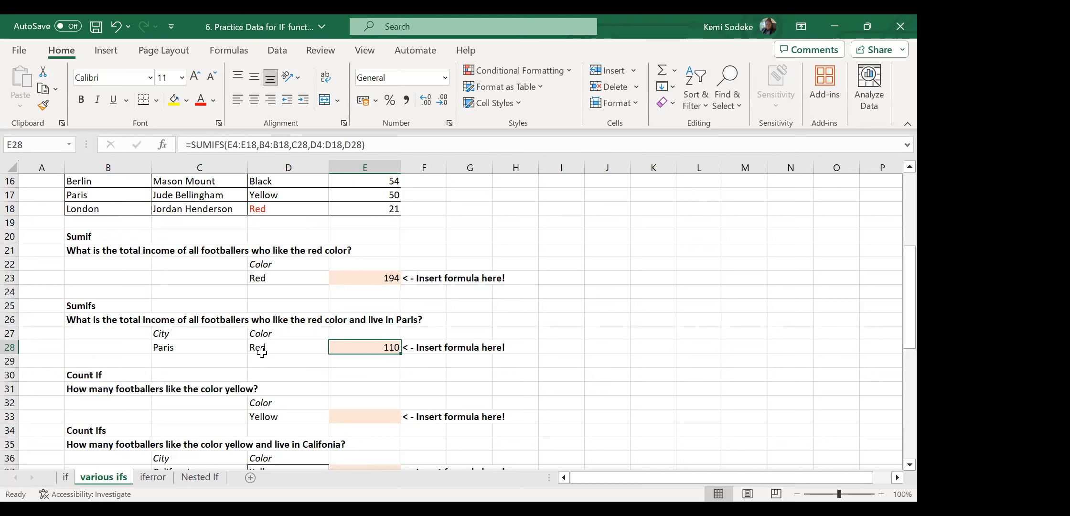
click(370, 420)
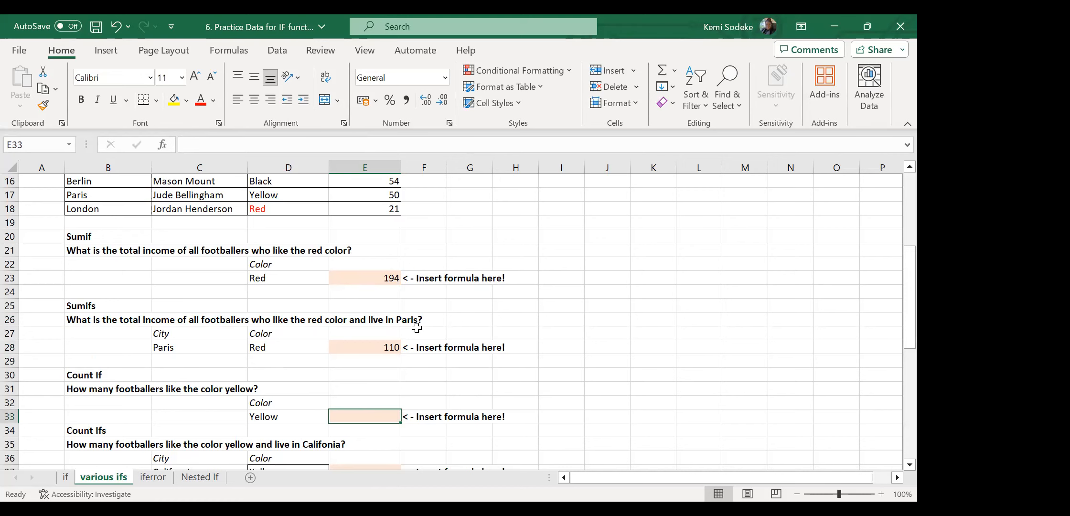
text(=)
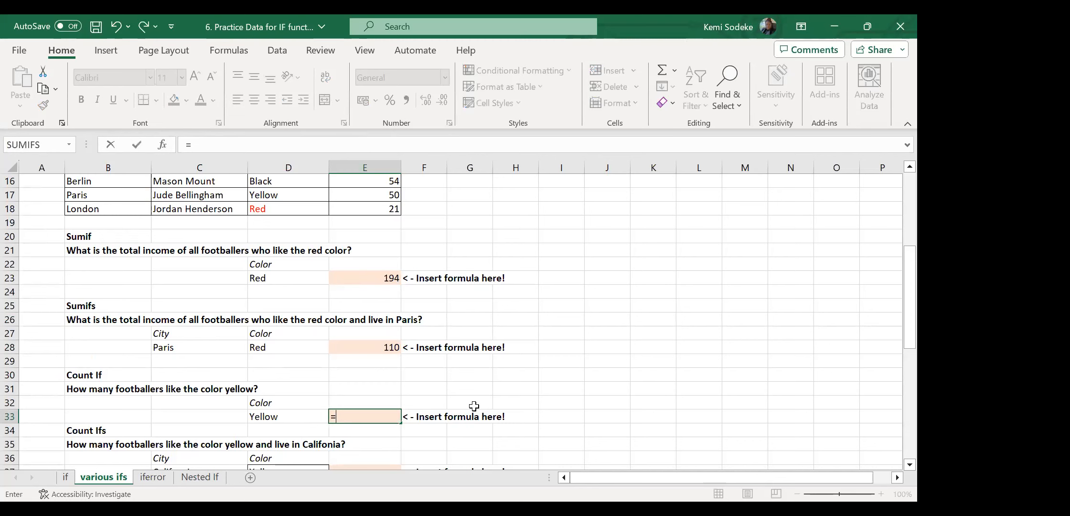
text(countif)
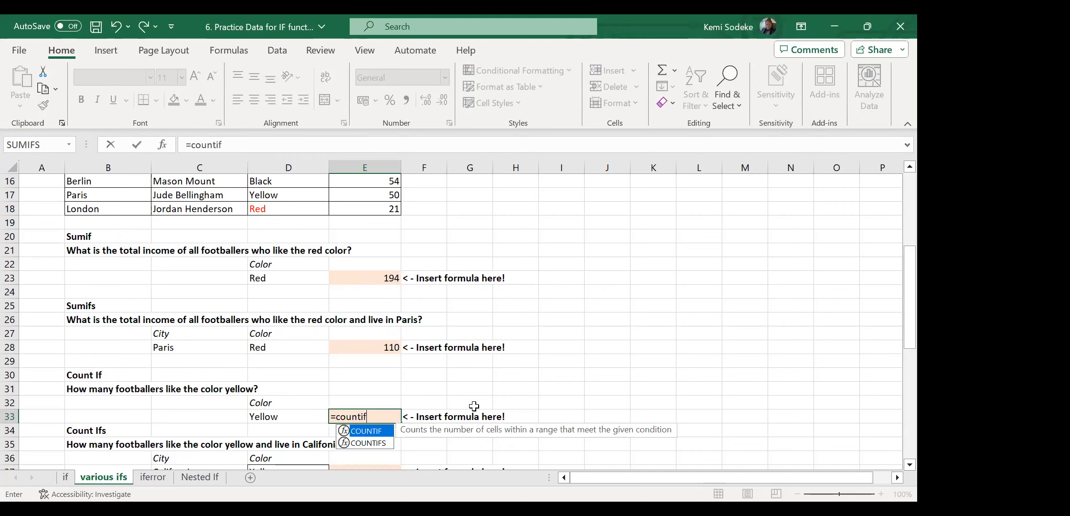
text(()
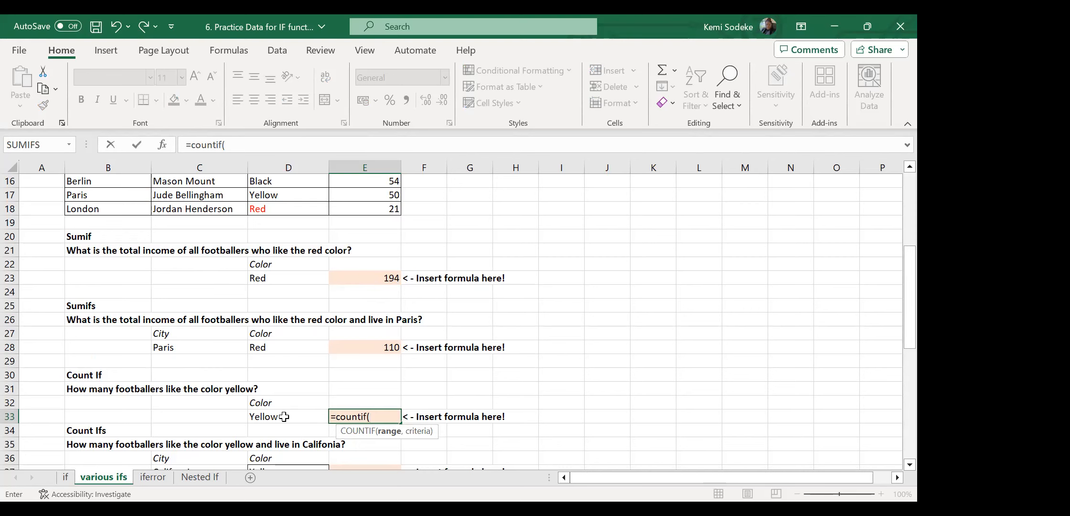
scroll(399, 405, up, 1)
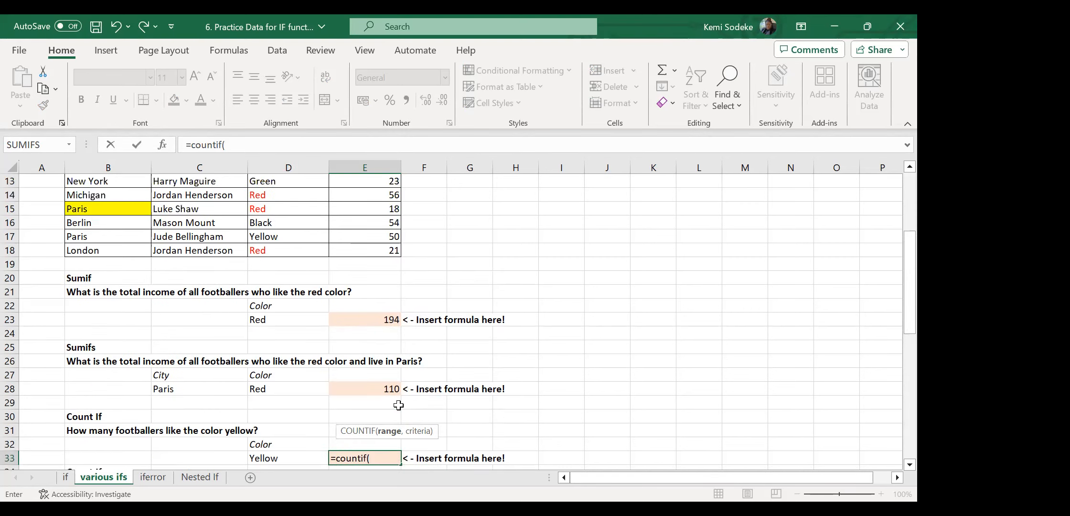
scroll(399, 406, up, 4)
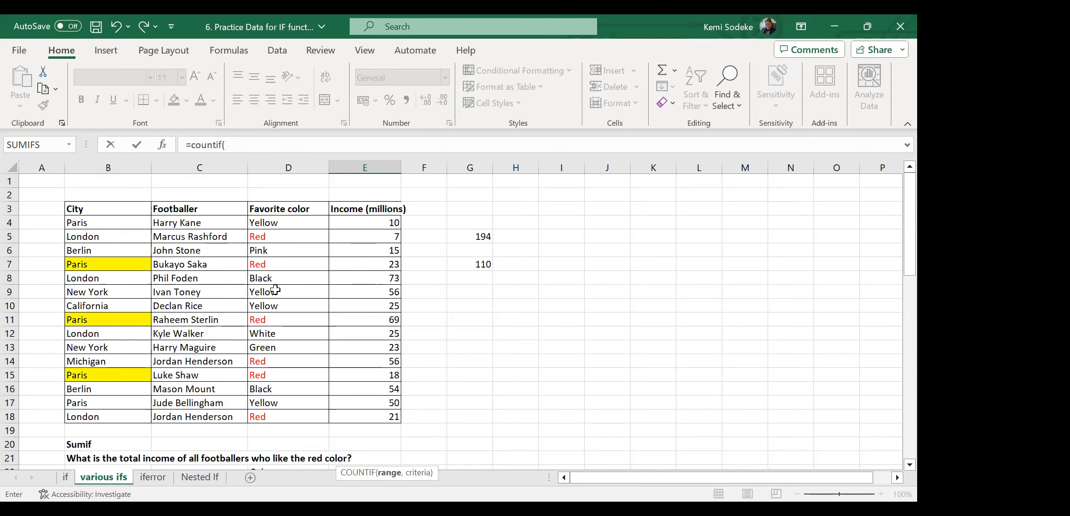
drag(287, 223, 277, 418)
text(,)
Complete the COUNTIF formula in E33 with D33 as the criteria.
scroll(472, 338, down, 5)
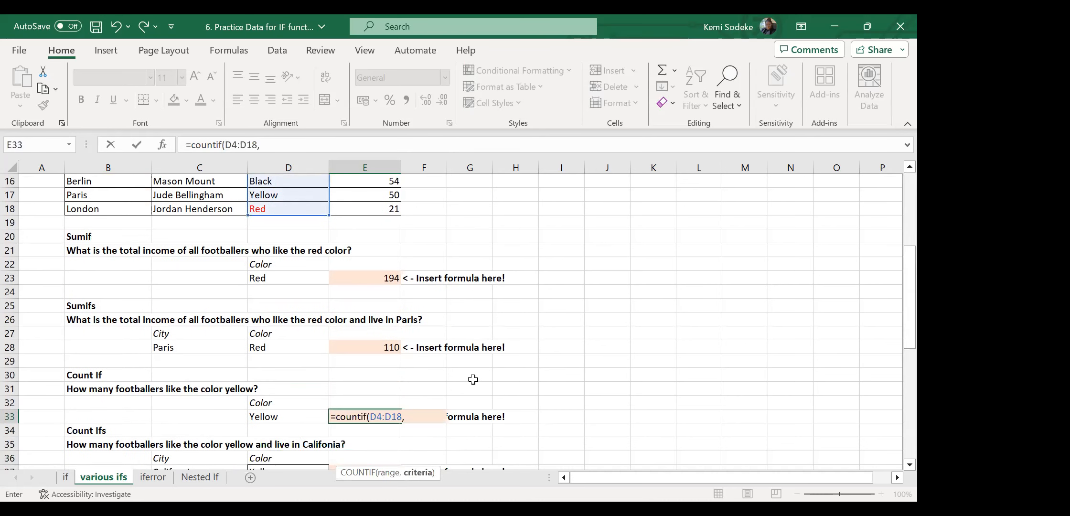
key(Left)
text())
key(Return)
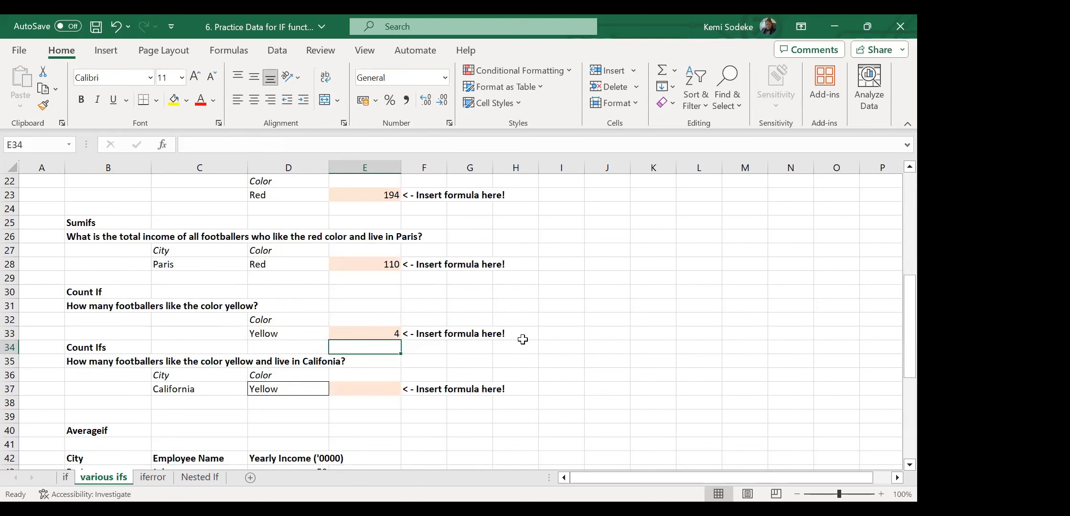
Check the COUNTIF formula in E33 by selecting the Yellow cells D4, D9, D10 and D17 together in the footballer table.
click(382, 334)
scroll(524, 352, up, 7)
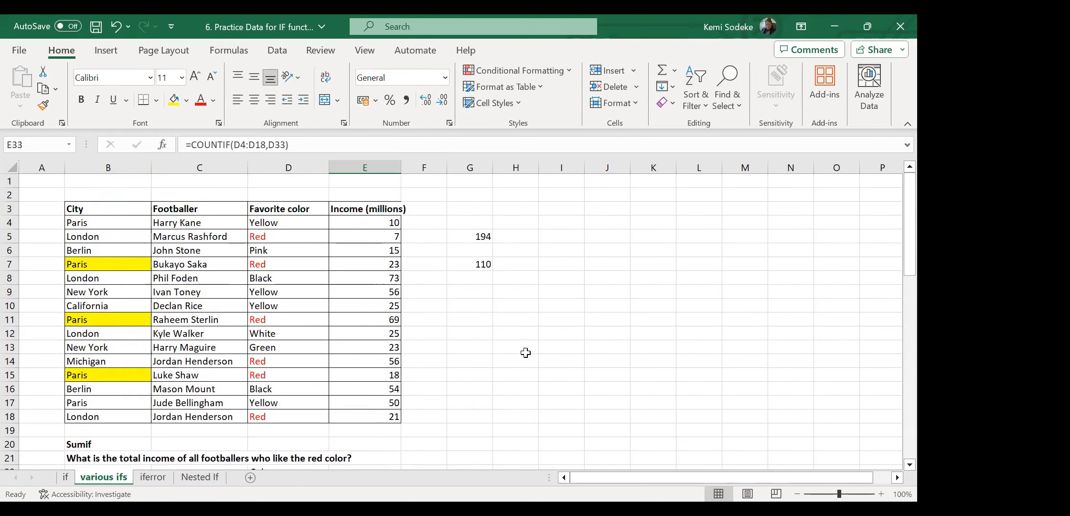
click(276, 226)
ctrl+click(284, 290)
ctrl+click(278, 305)
ctrl+click(283, 402)
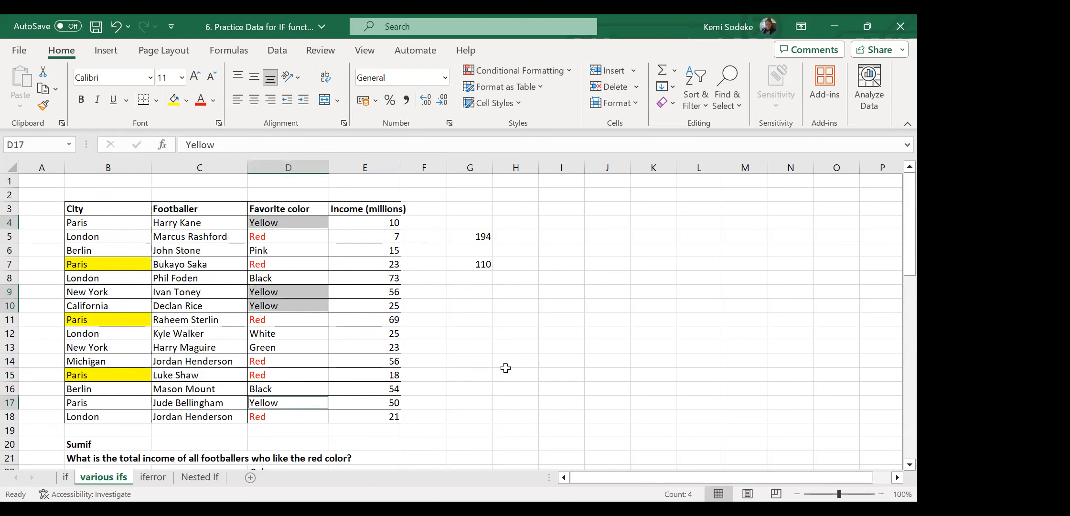
scroll(506, 368, down, 7)
click(389, 332)
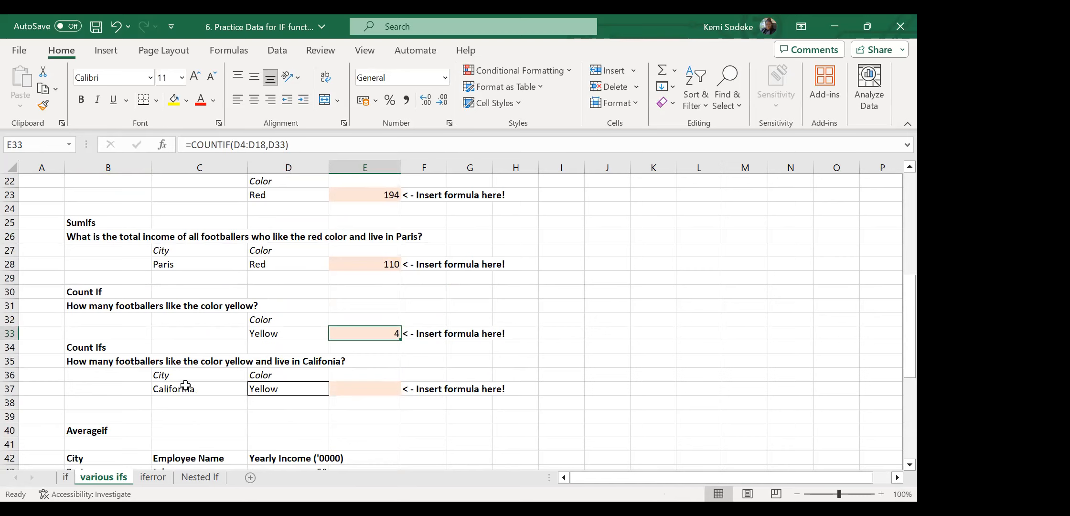
Start a COUNTIFS formula in E37 with the cities B4:B18 as the first criteria range and C37 as its criteria.
click(363, 388)
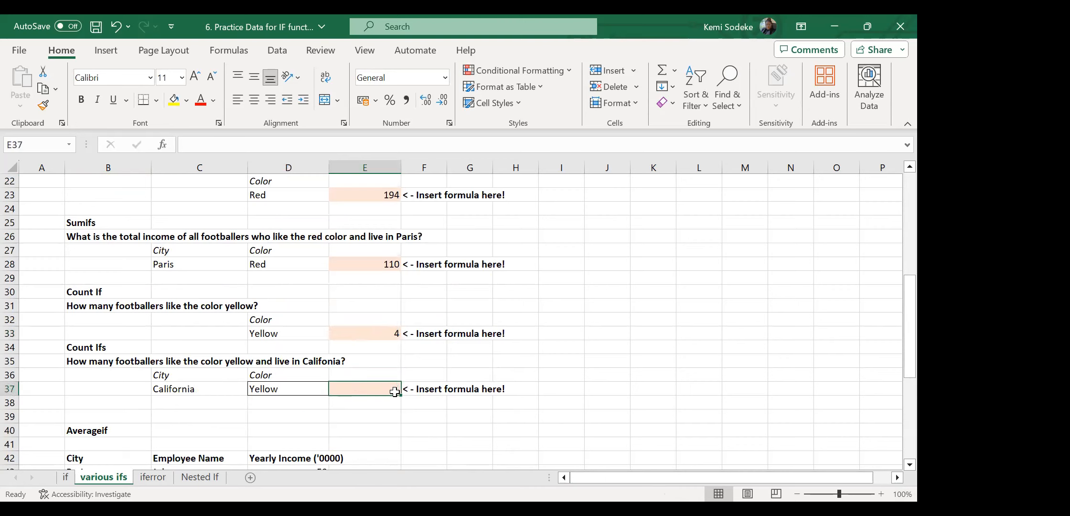
text(=)
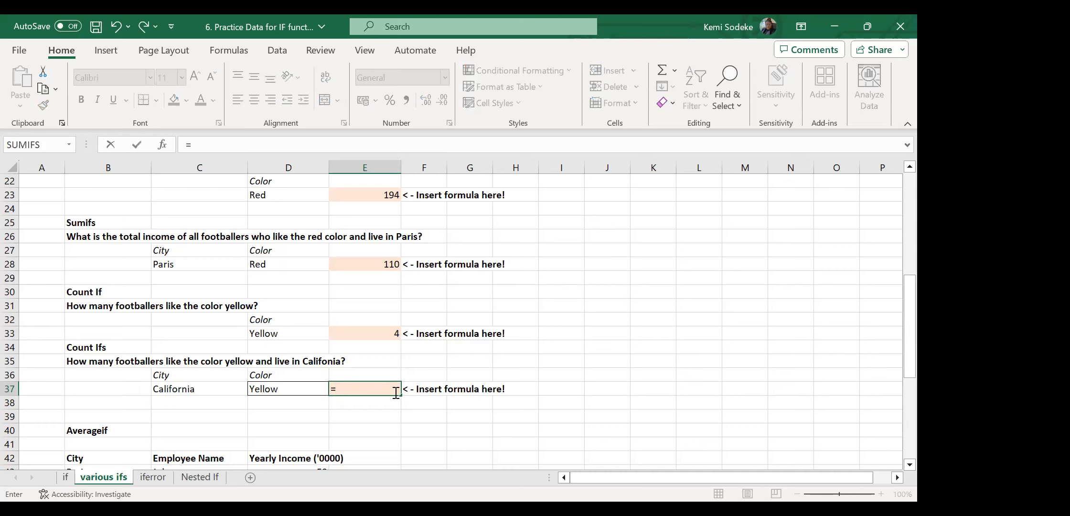
text(countifs)
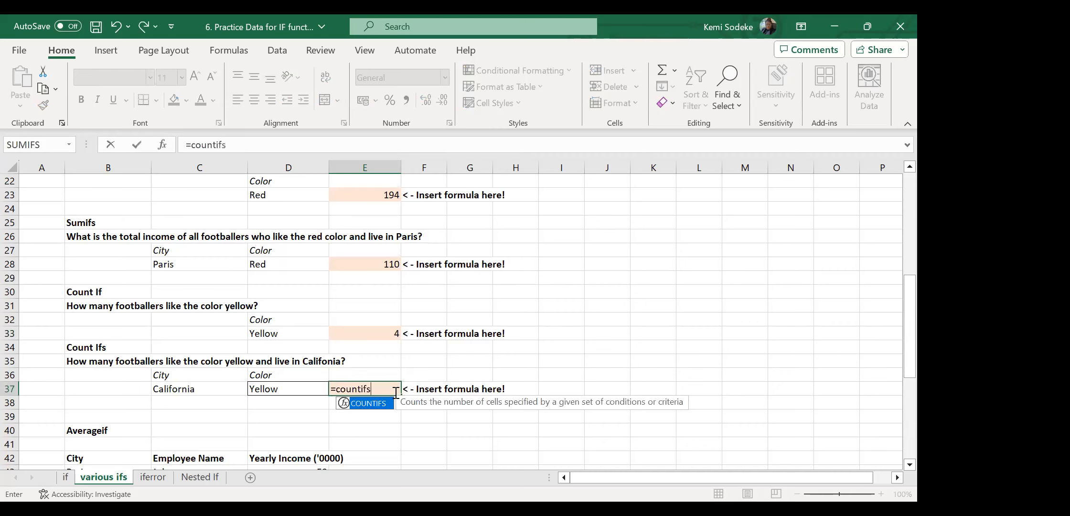
text(()
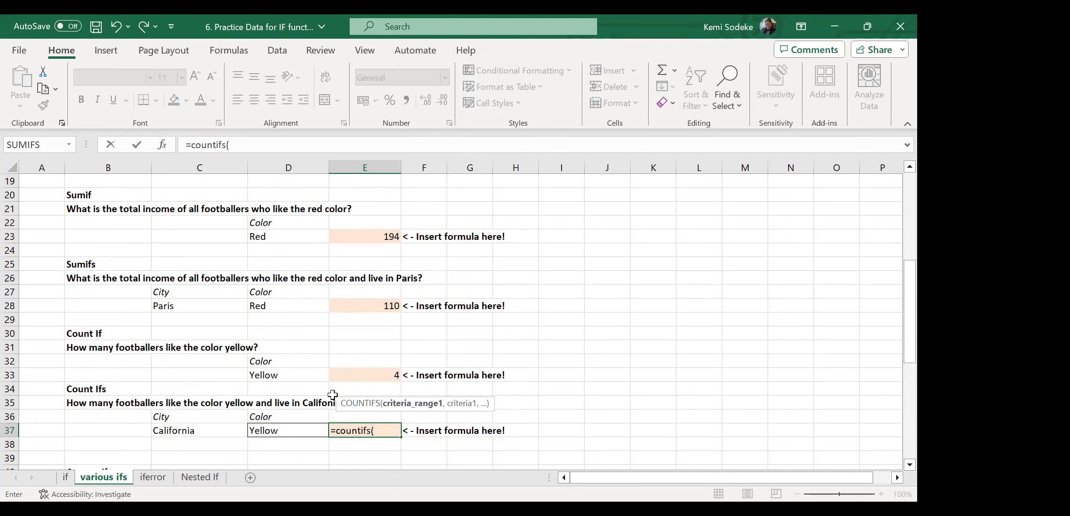
scroll(105, 221, up, 6)
click(105, 223)
drag(107, 234, 97, 410)
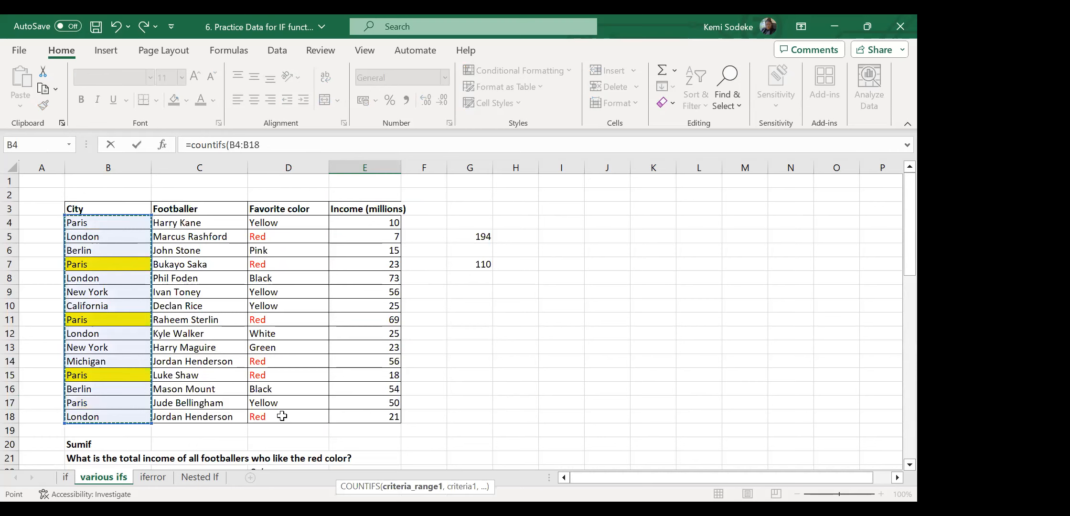
text(,)
scroll(287, 415, down, 5)
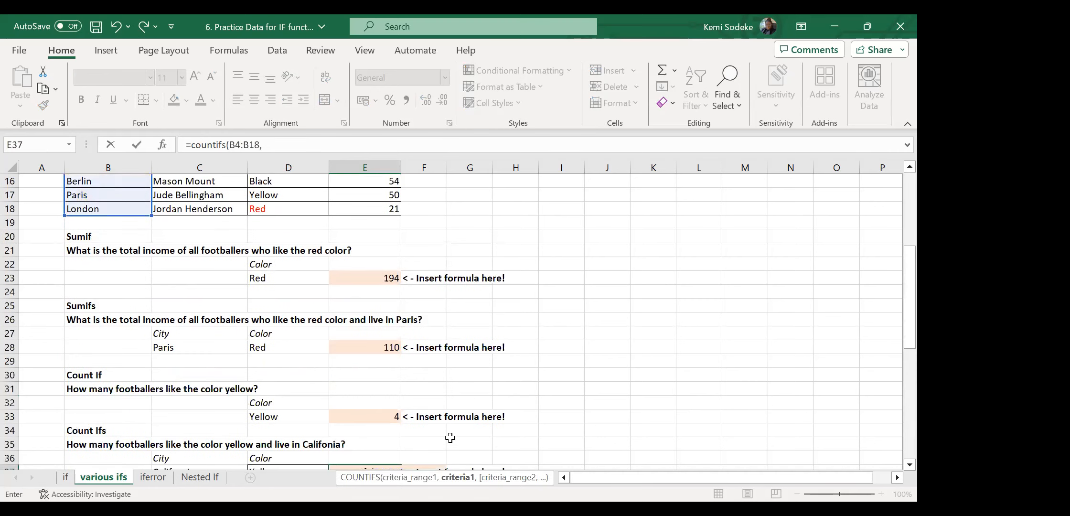
scroll(450, 437, down, 2)
click(195, 390)
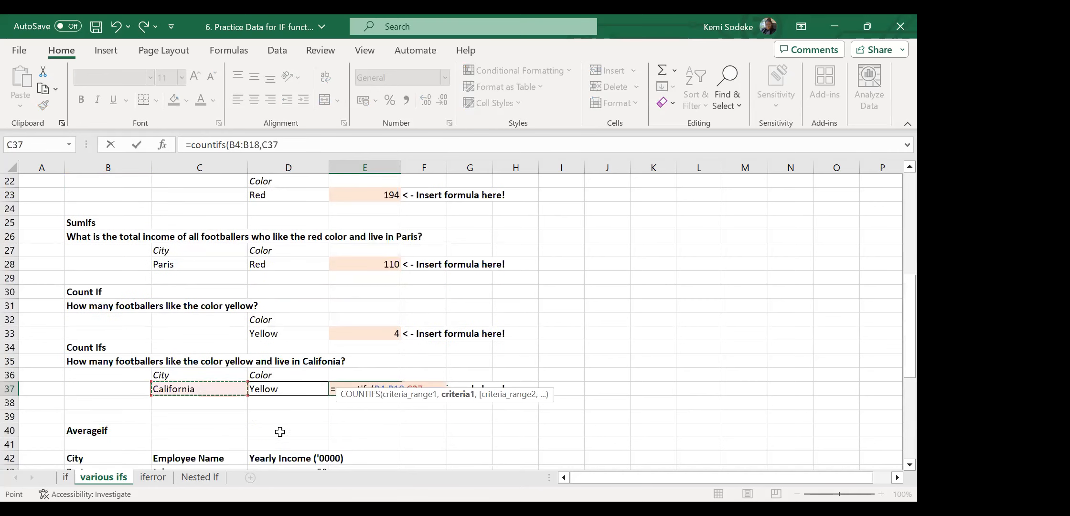
text(,)
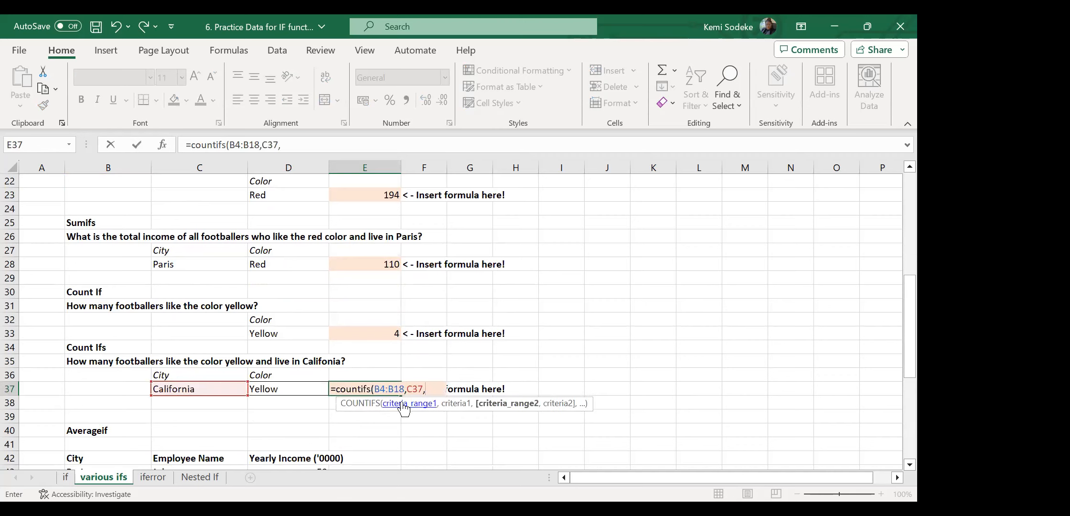
Complete the COUNTIFS formula in E37 with the favorite colors D4:D18 as the second criteria range and D37 as its criteria.
scroll(285, 388, up, 7)
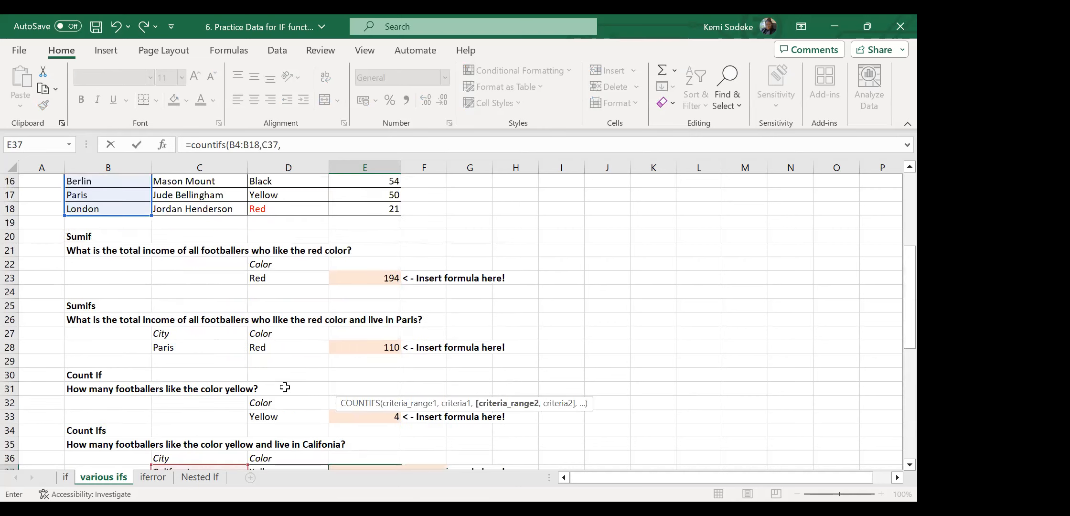
click(287, 223)
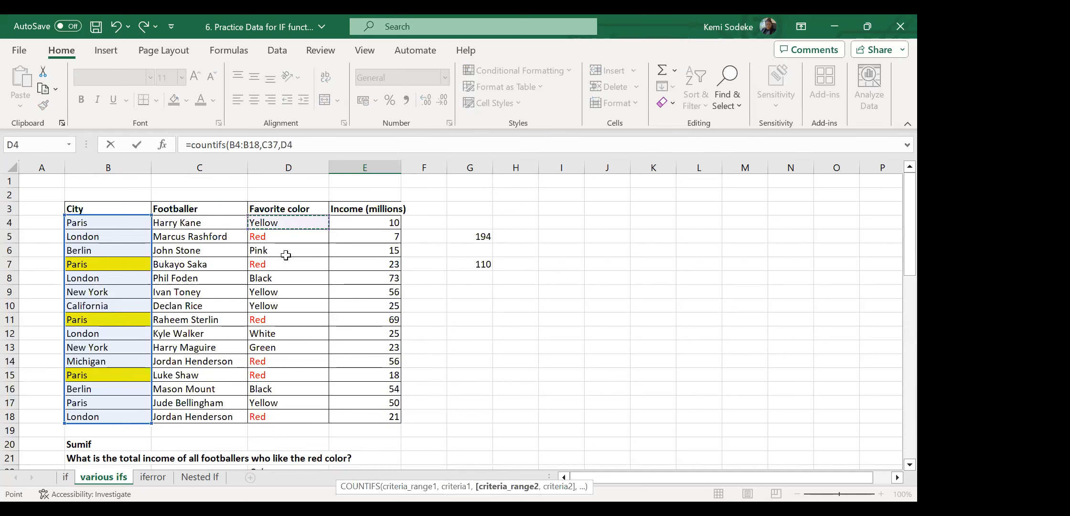
shift+click(286, 410)
text(,)
scroll(334, 382, down, 6)
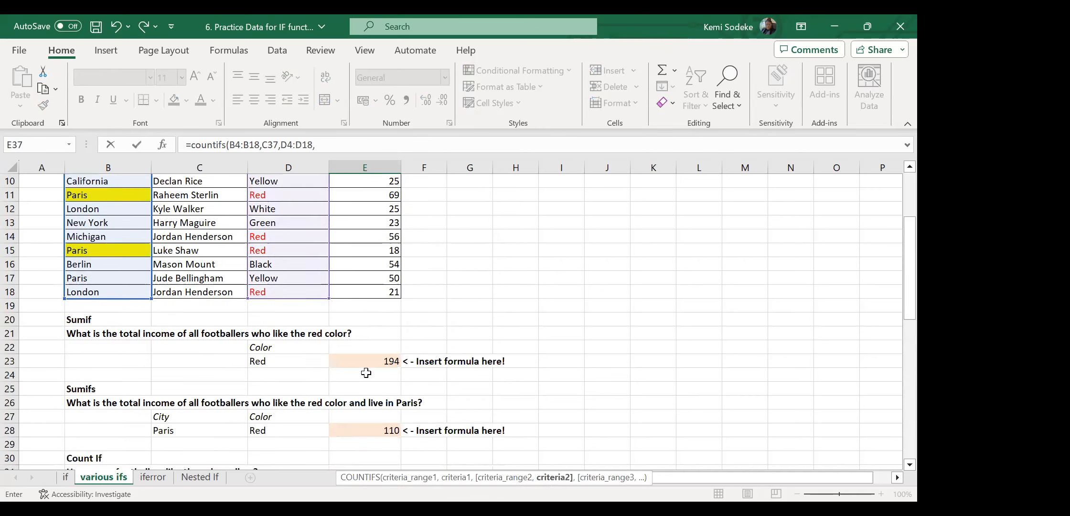
scroll(302, 380, down, 2)
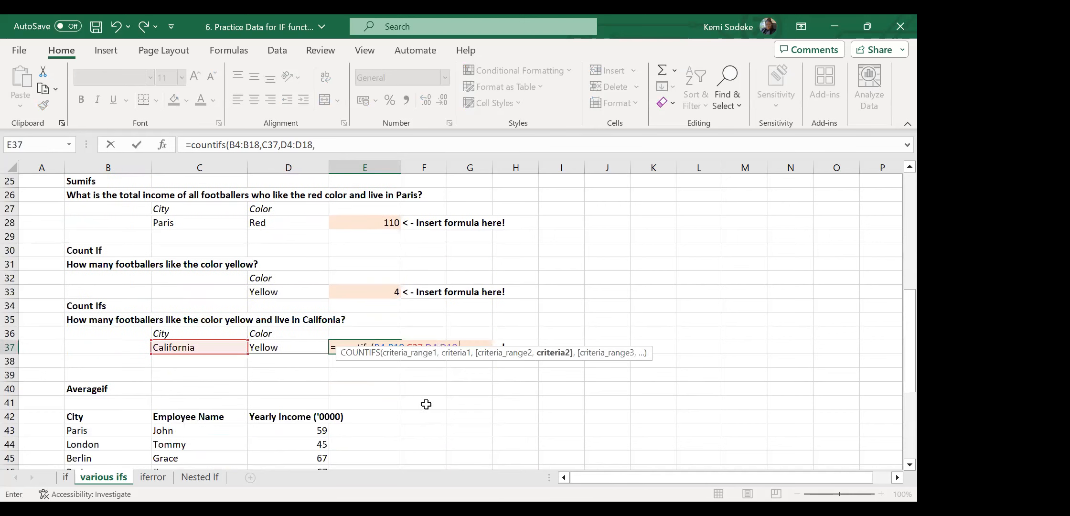
click(282, 348)
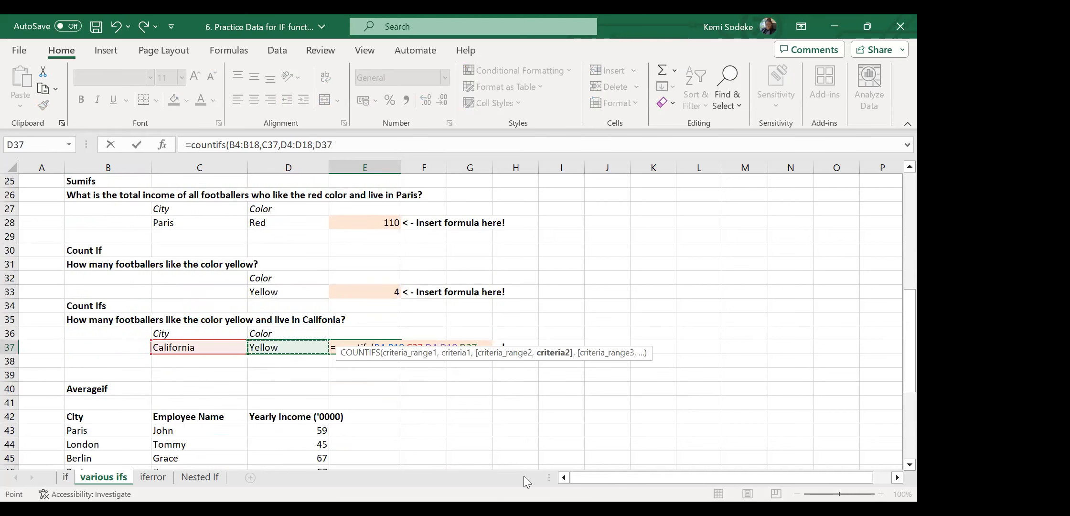
text())
key(Return)
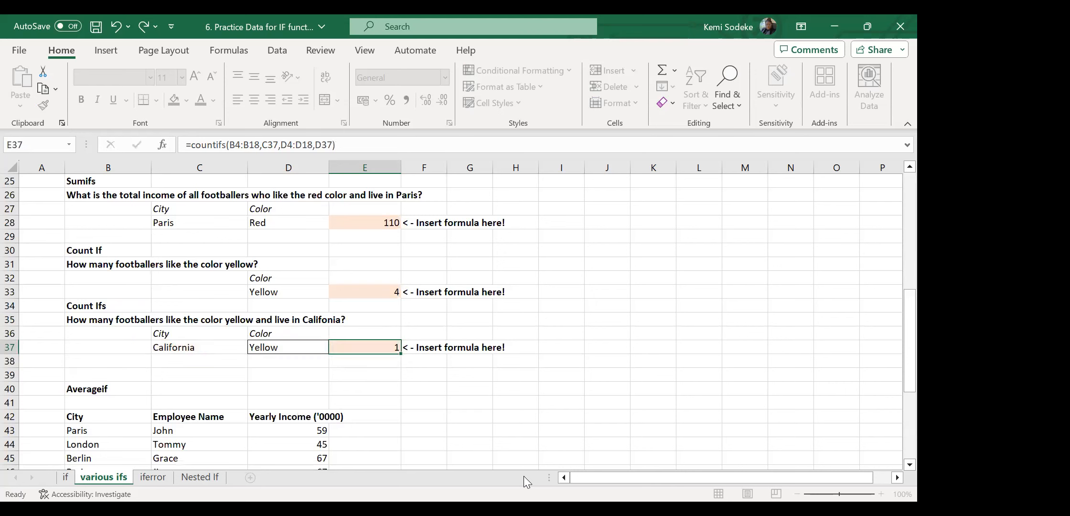
Check the COUNTIFS formula in E37 against the California row of the footballer table by selecting its city, favorite color and income.
key(Up)
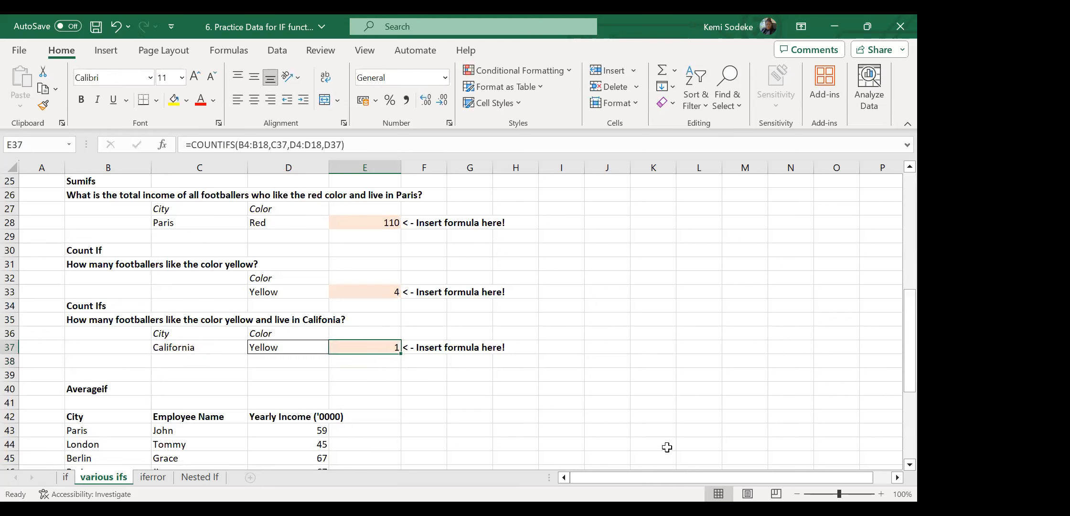
scroll(667, 447, up, 7)
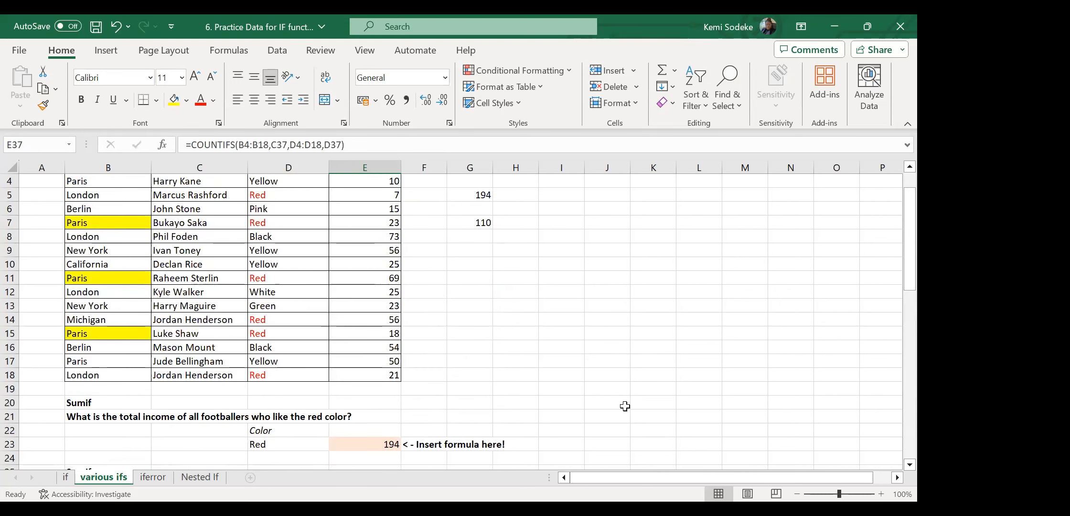
scroll(135, 242, up, 1)
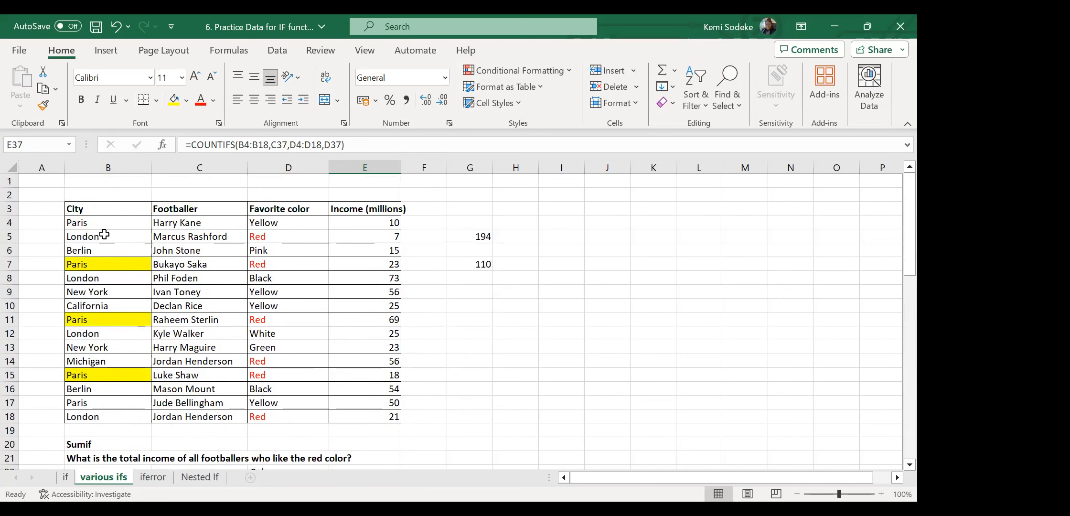
click(101, 305)
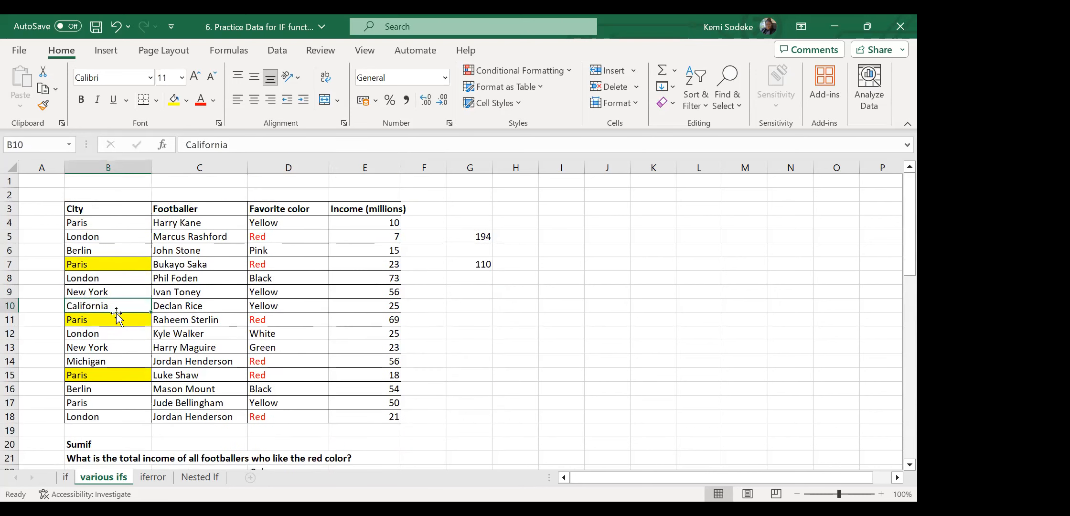
click(279, 307)
click(389, 309)
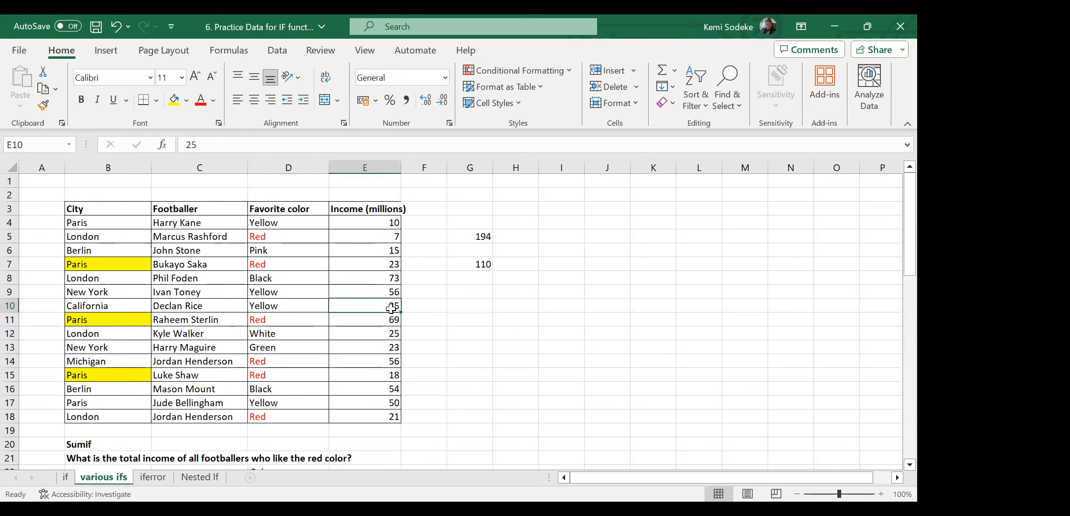
Start an AVERAGEIF formula in D58 with the cities B43:B53 as the range.
scroll(482, 404, down, 7)
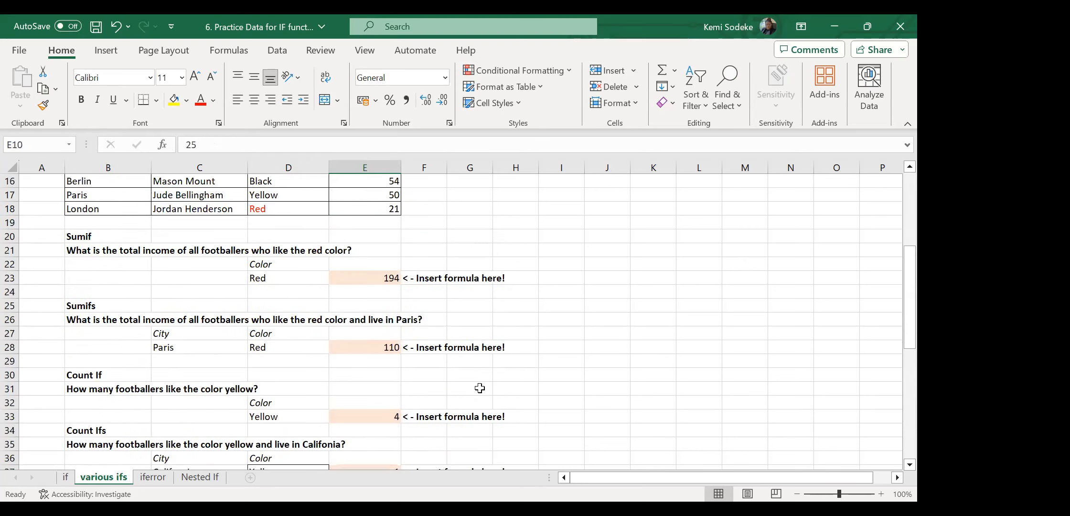
scroll(479, 385, down, 5)
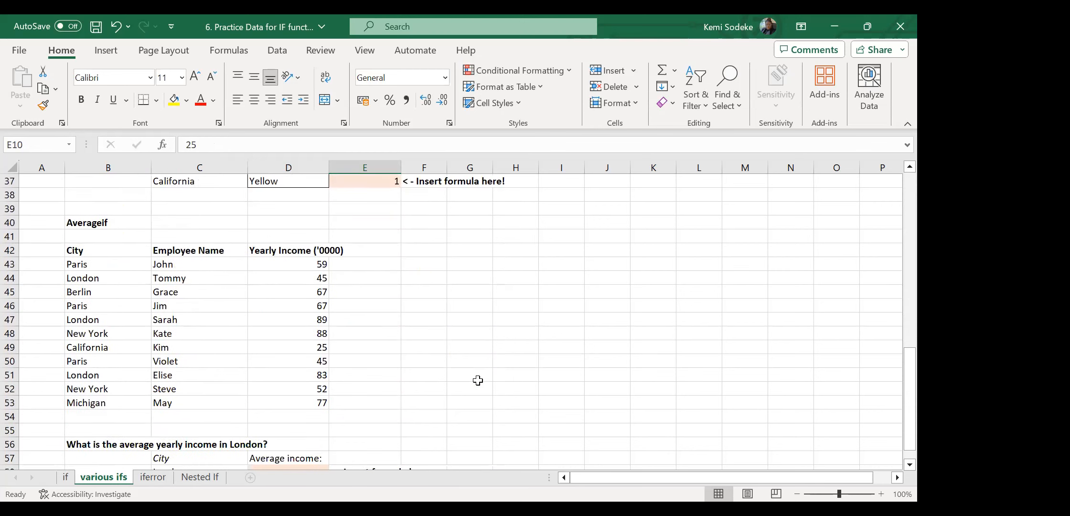
scroll(444, 334, down, 2)
scroll(443, 334, up, 1)
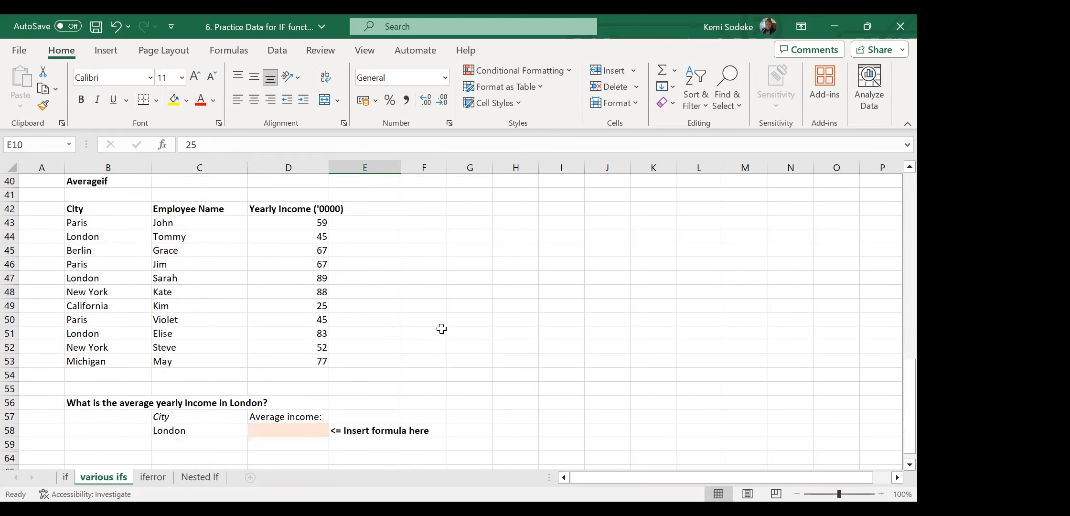
click(291, 431)
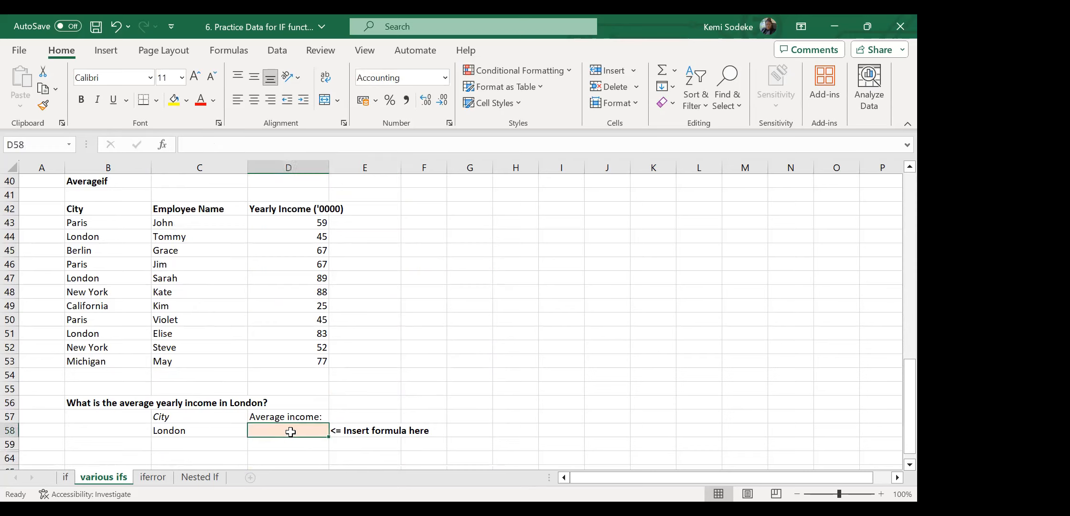
text(=)
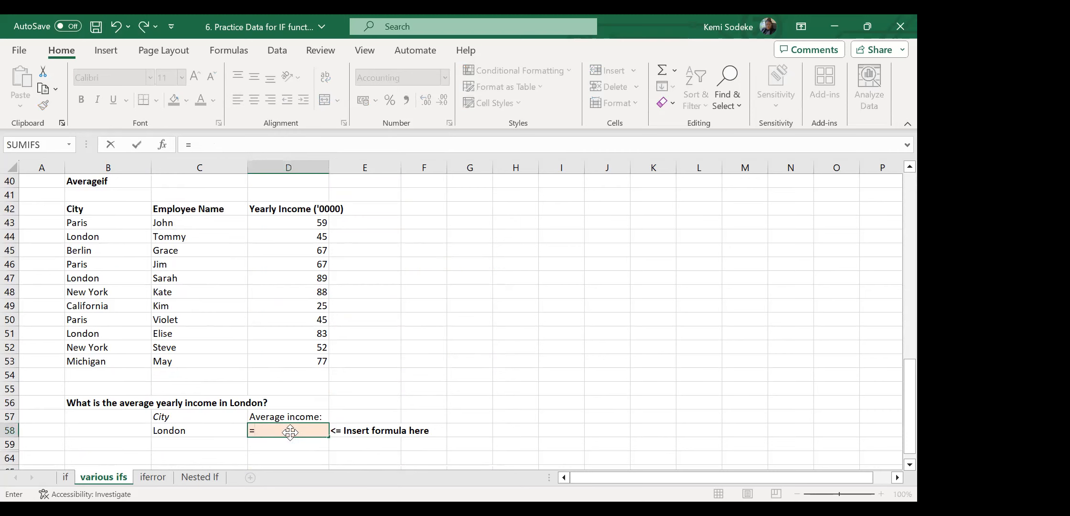
text(average)
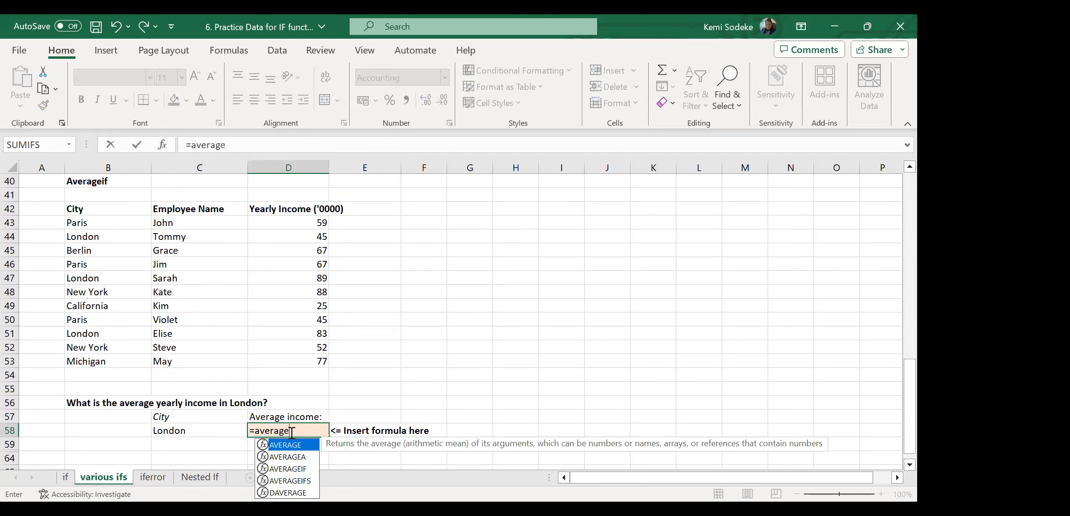
text(if()
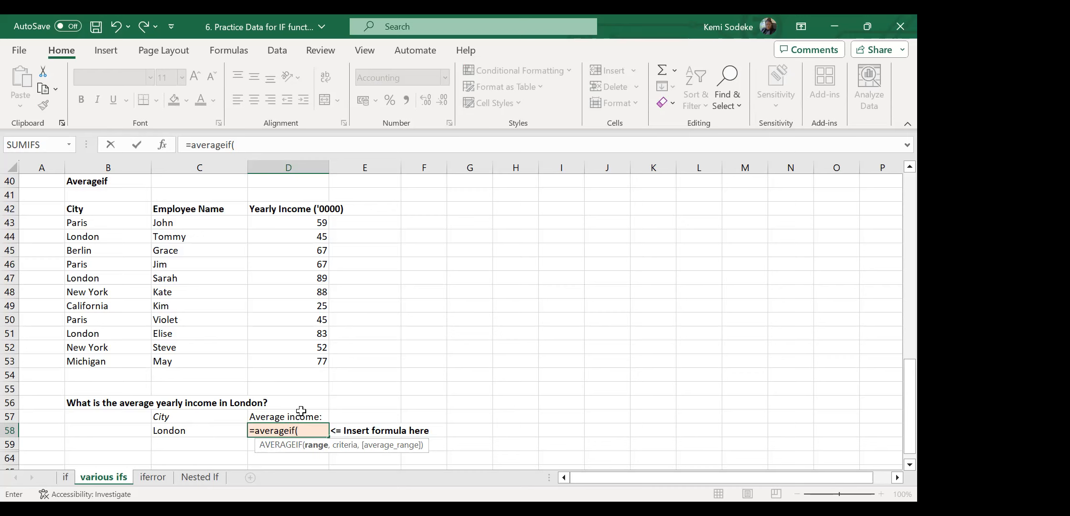
click(95, 225)
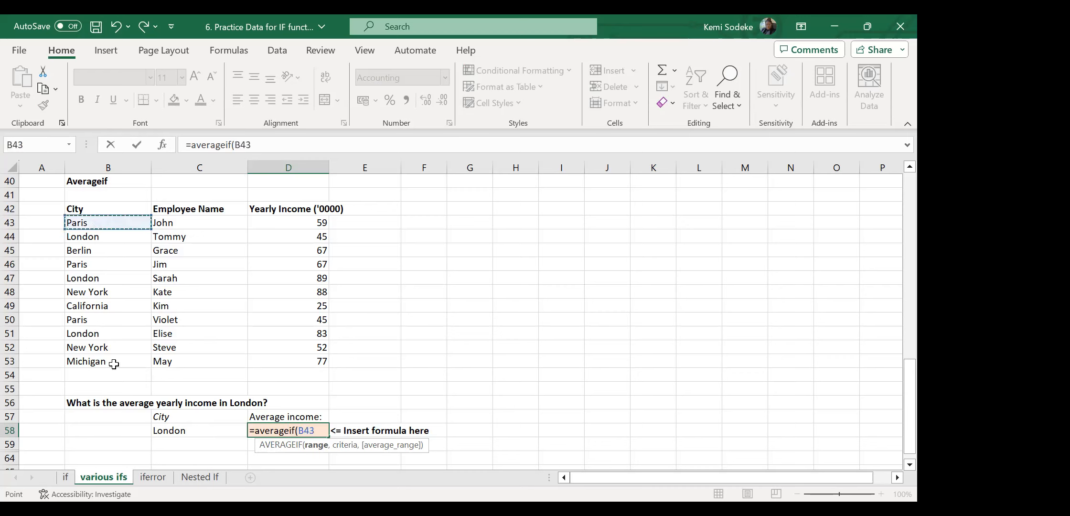
drag(115, 356, 116, 355)
text(,)
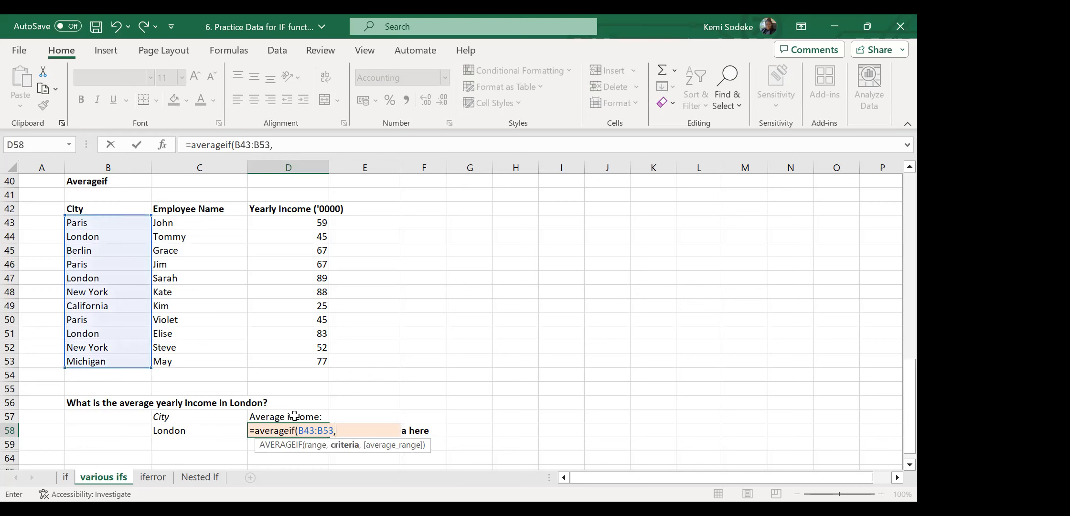
Complete the AVERAGEIF formula in D58 with C58 as the criteria and the yearly incomes D43:D53 as the average range.
click(201, 426)
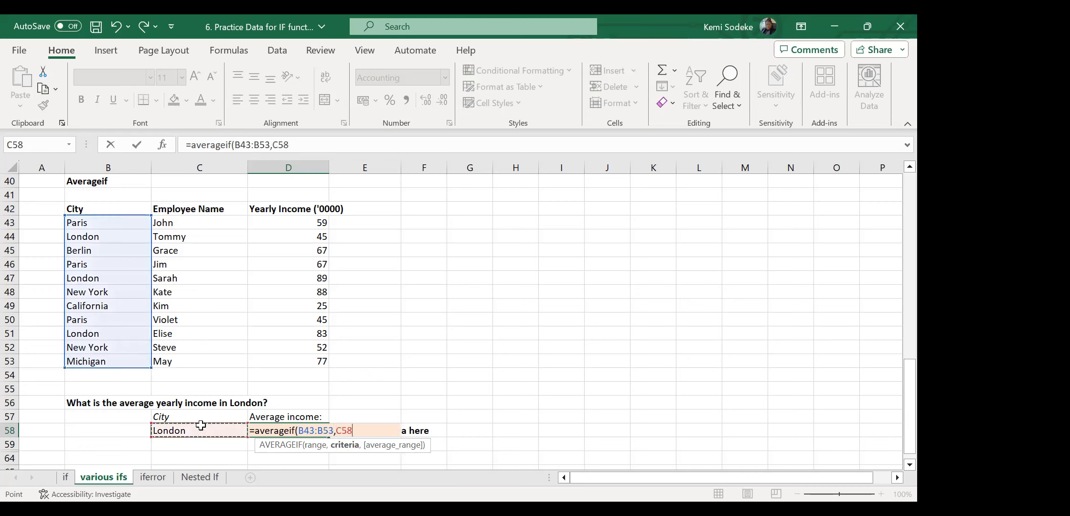
text(,)
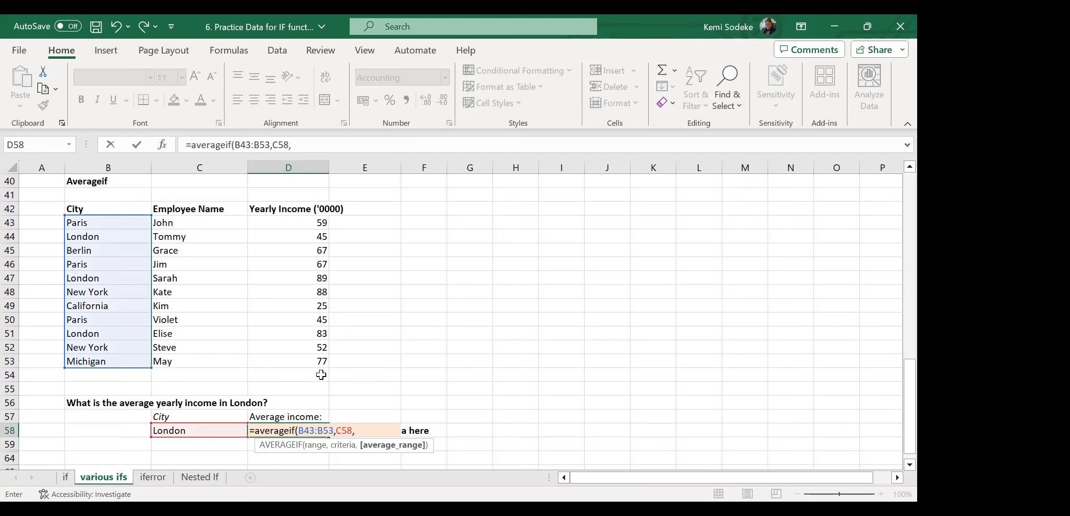
drag(305, 223, 293, 357)
text())
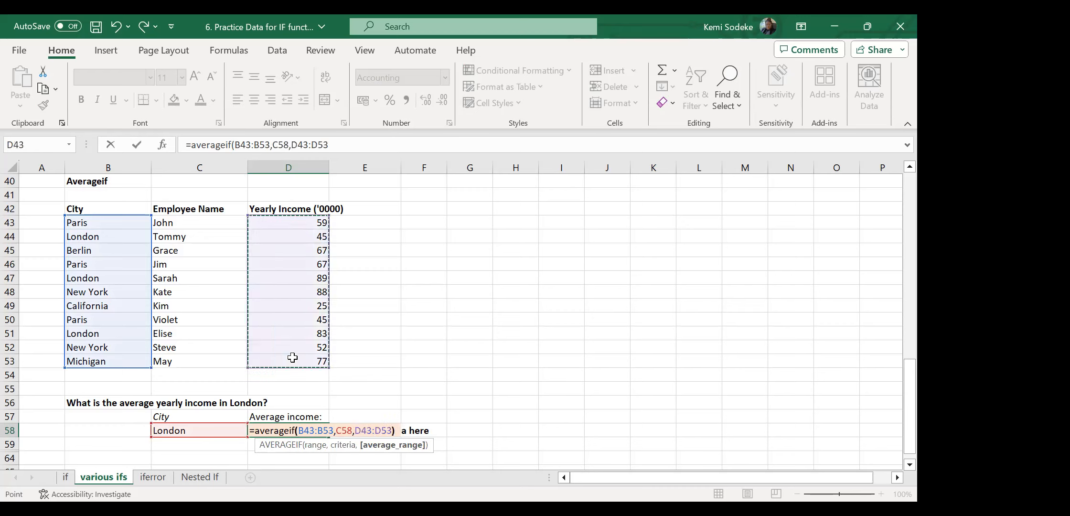
key(Return)
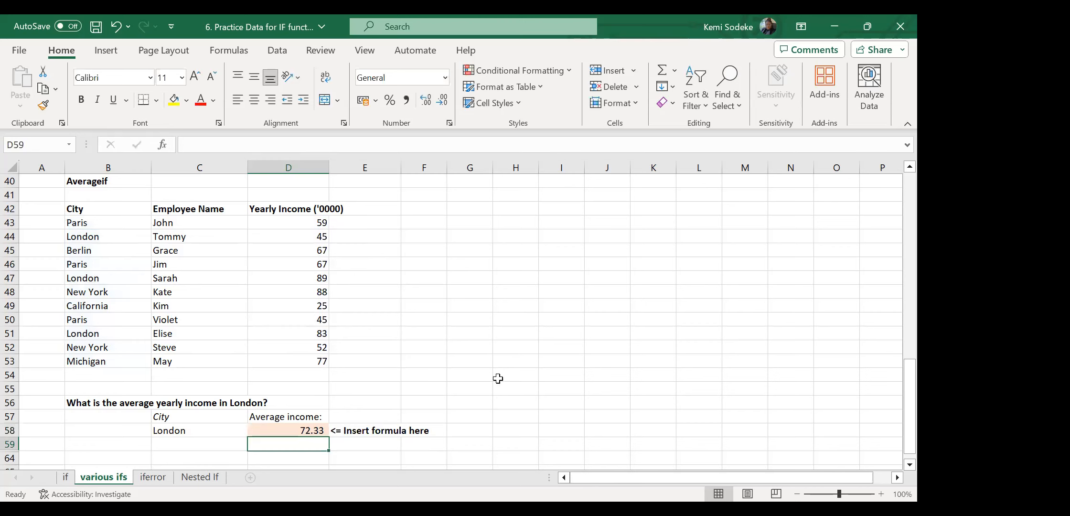
Check the AVERAGEIF formula in D58 by selecting the London incomes D44, D47 and D51 together.
click(293, 426)
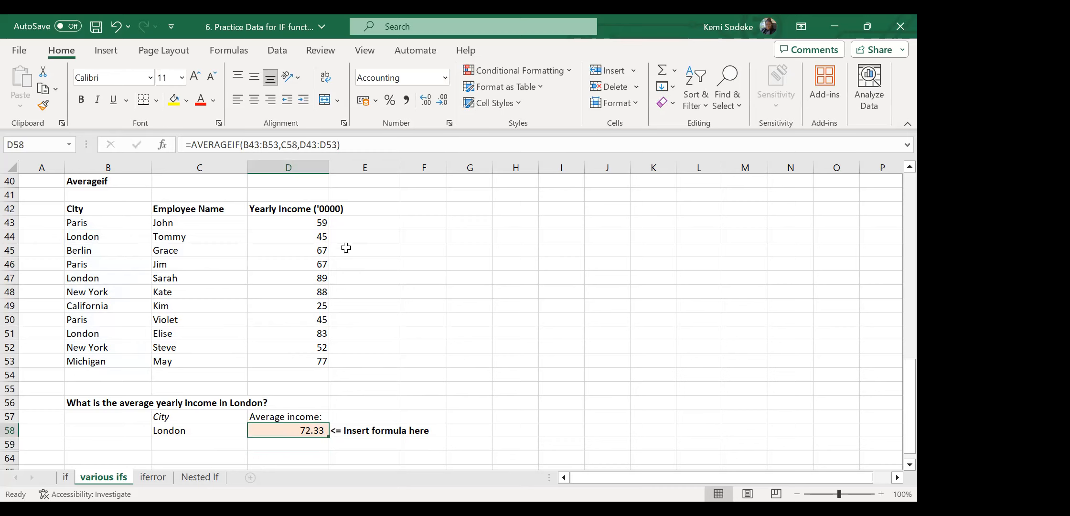
click(318, 236)
ctrl+click(297, 278)
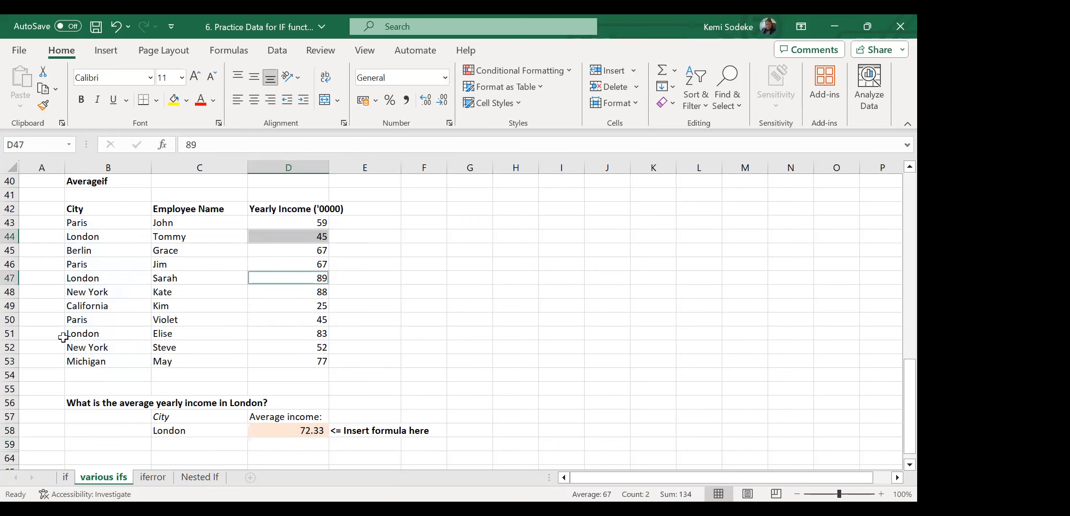
ctrl+click(307, 331)
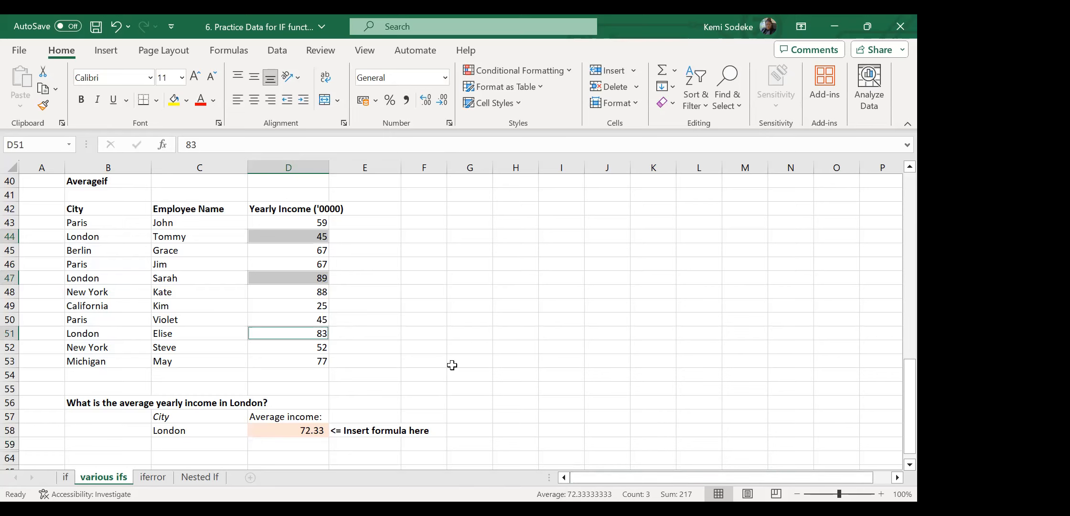
click(455, 304)
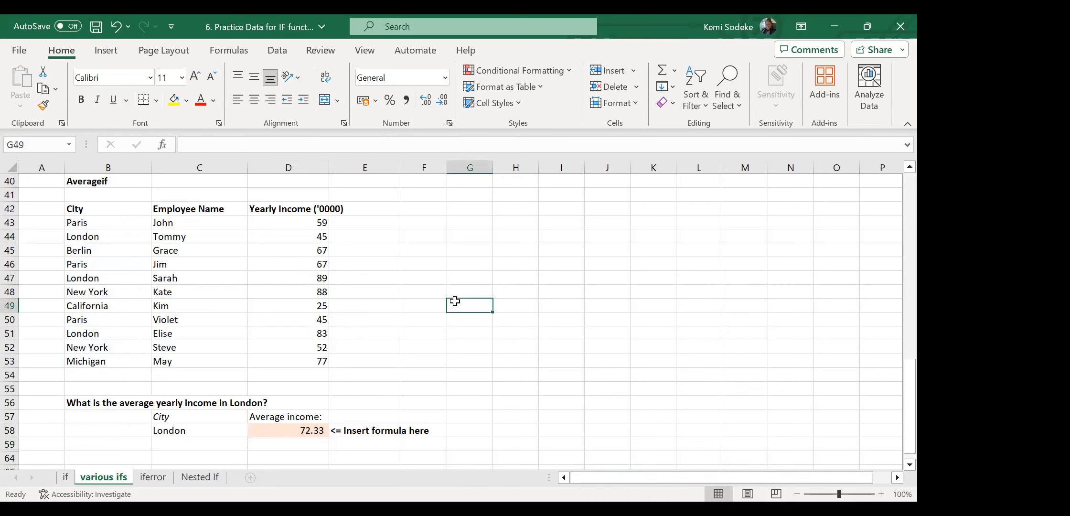
scroll(451, 297, down, 2)
scroll(450, 293, up, 5)
scroll(444, 287, down, 4)
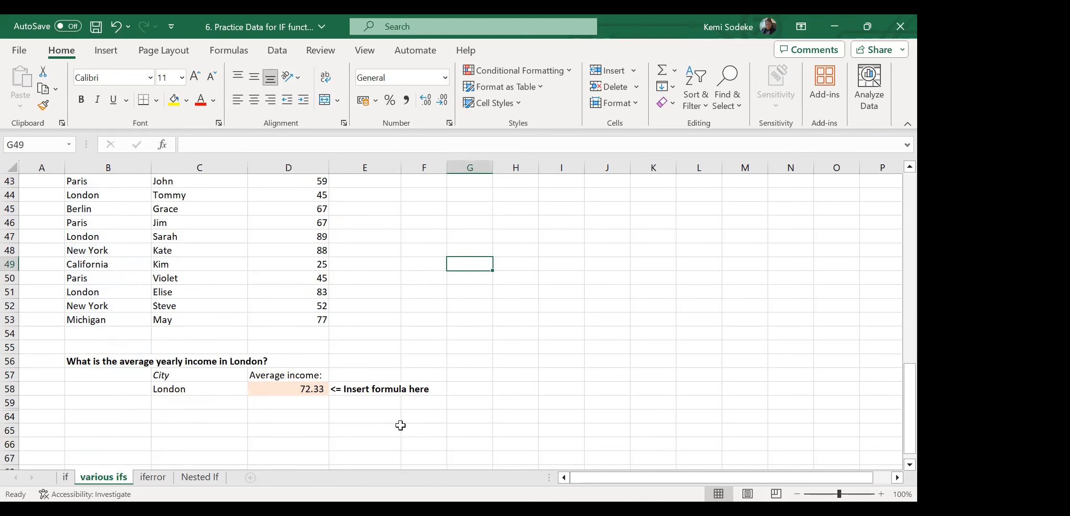
click(370, 415)
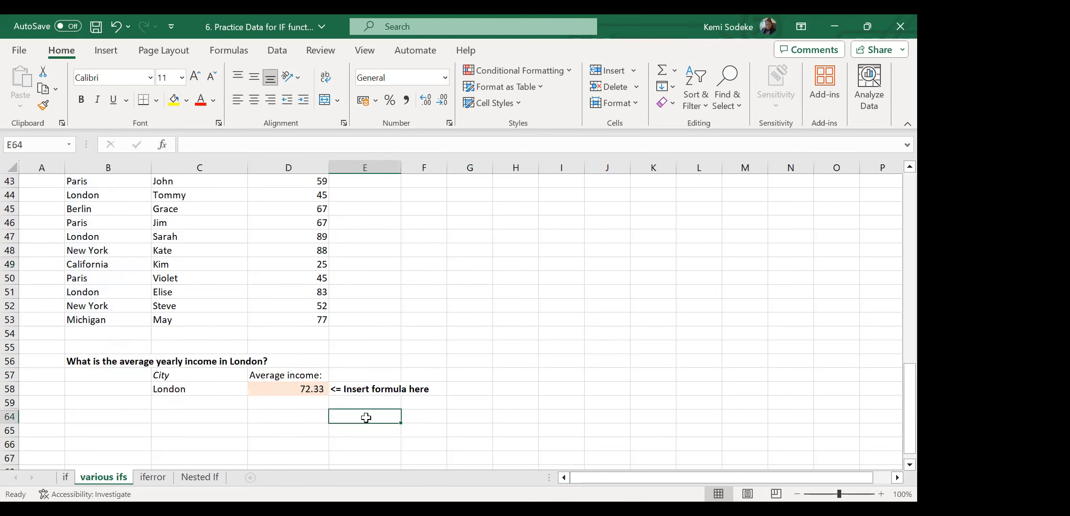
Start an IFERROR formula in C3 of the iferror sheet with B3 as the value to check.
click(153, 476)
scroll(320, 337, up, 3)
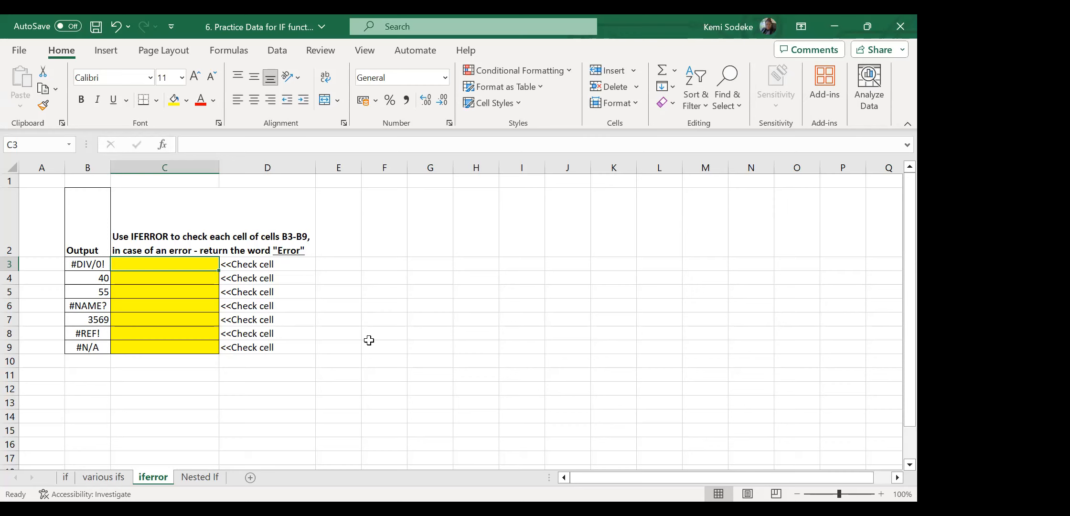
text(=)
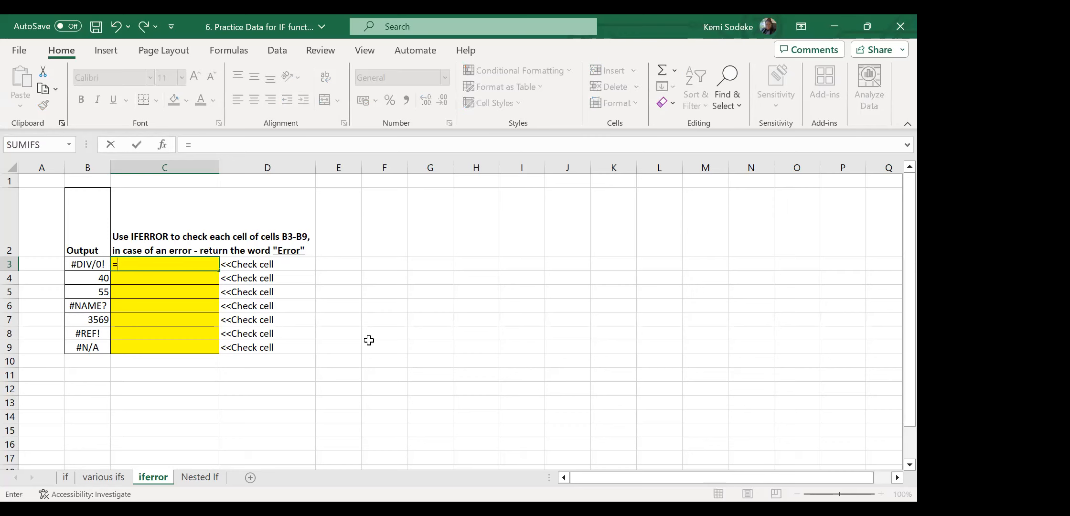
text(iferror)
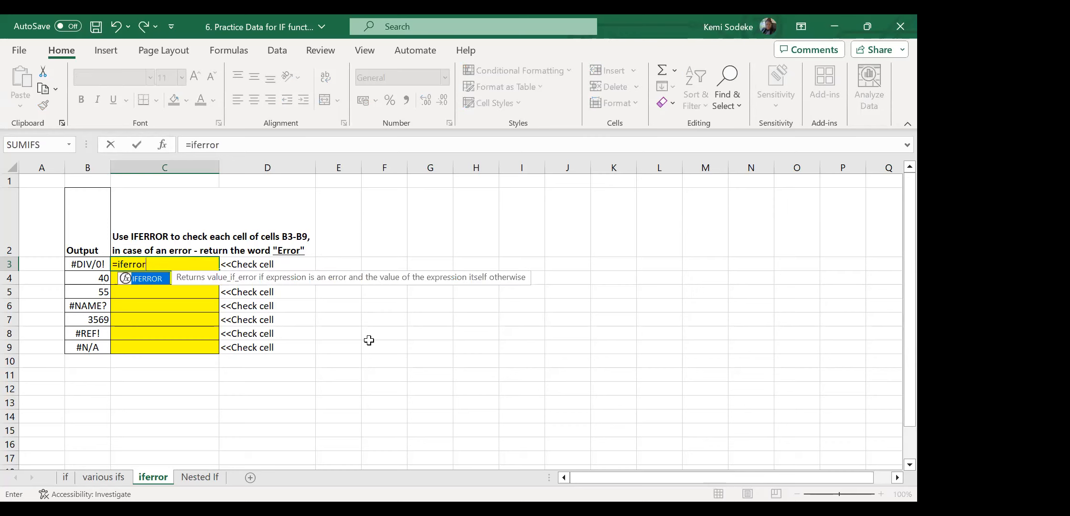
text(()
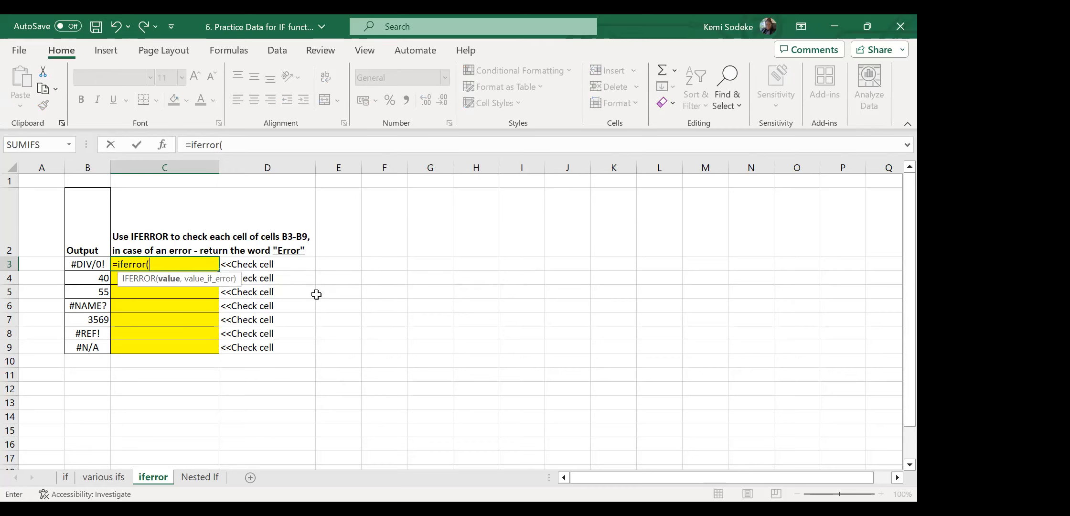
click(76, 263)
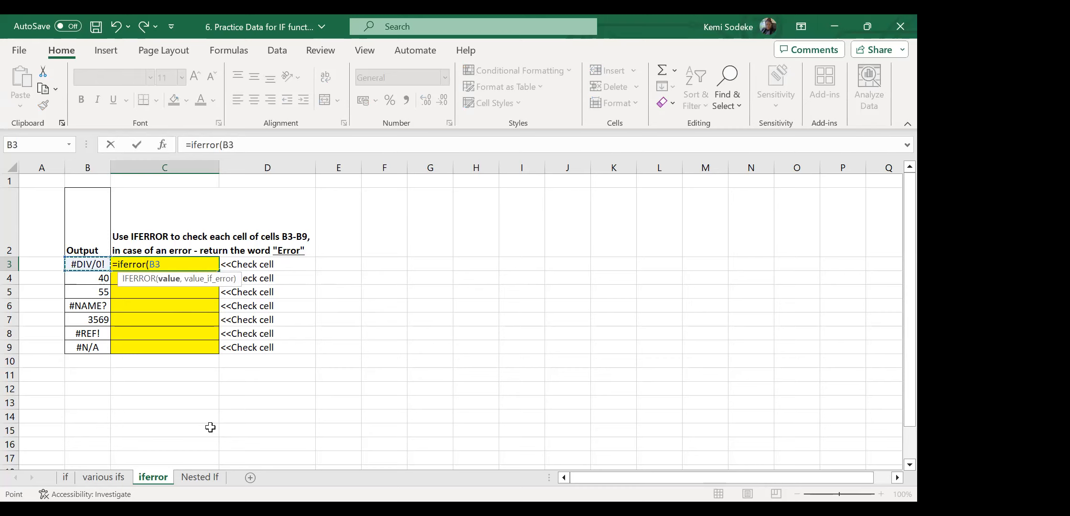
Complete the IFERROR formula in C3 with 0 as the value returned in case of an error.
text())
key(Return)
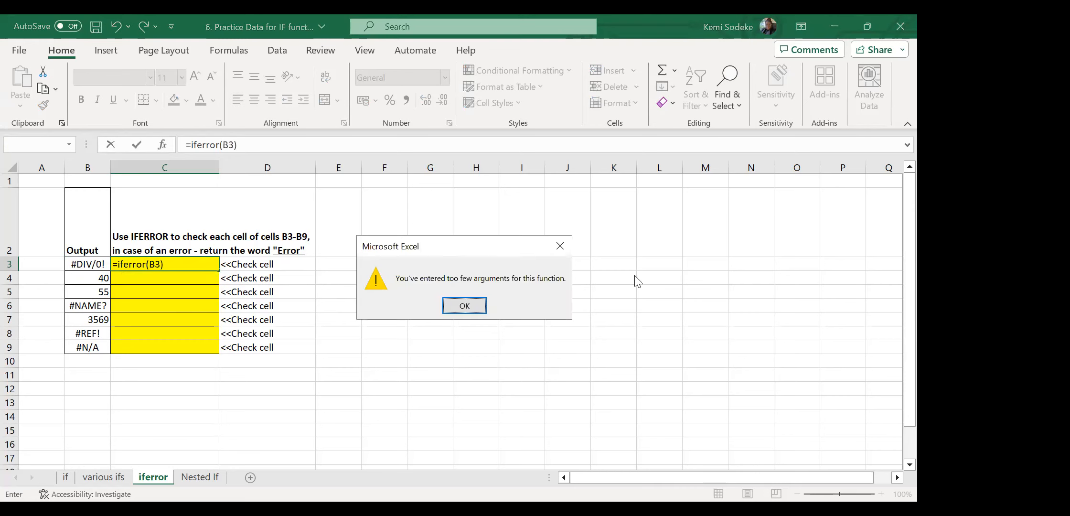
click(464, 306)
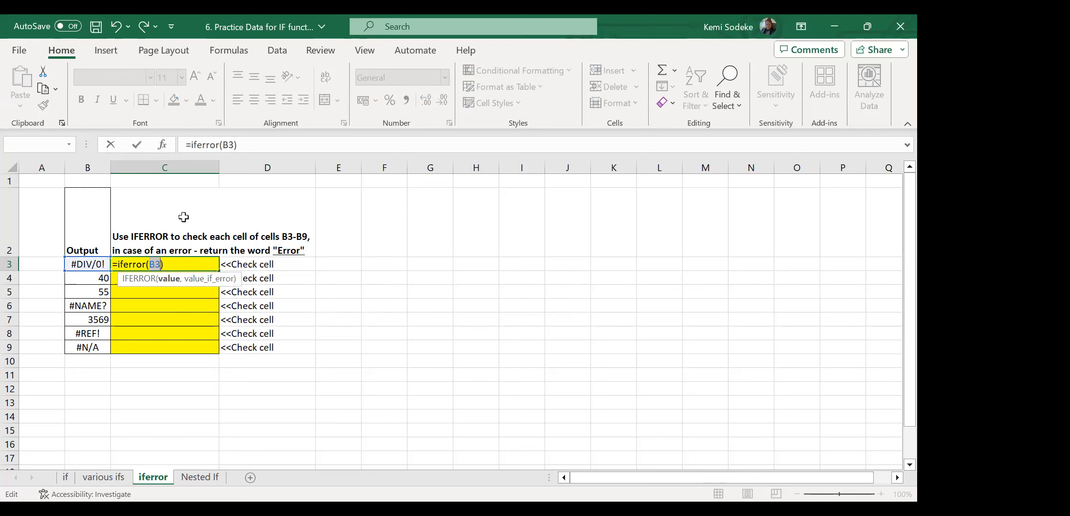
click(233, 145)
text(,)
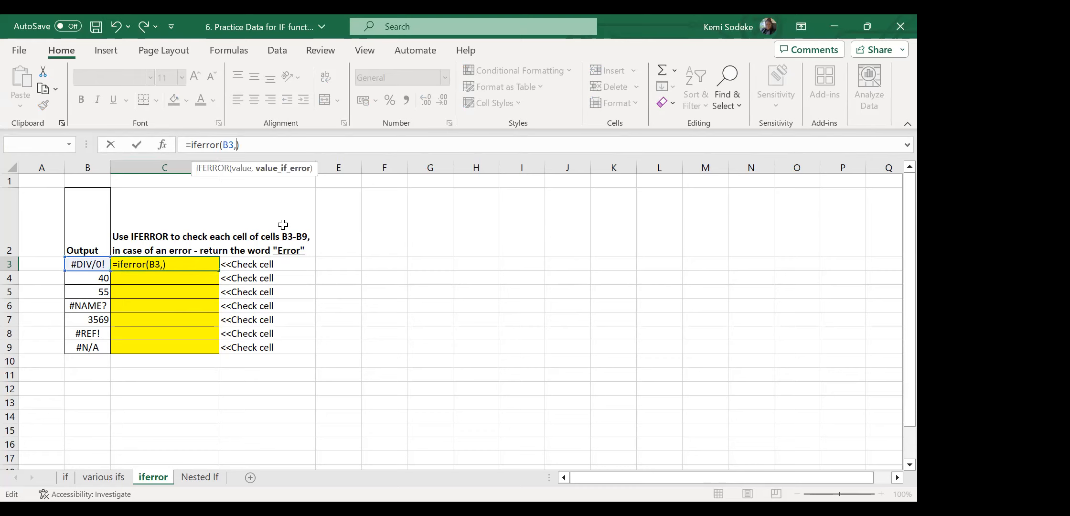
text(0)
key(Return)
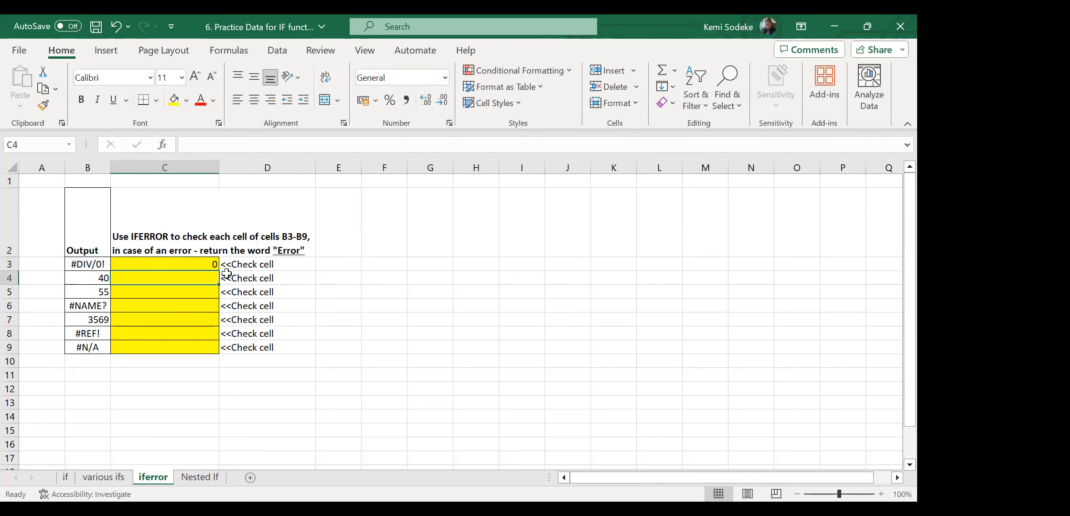
Change the IFERROR formula in C3 to return the text "error" in case of an error.
click(205, 264)
click(246, 144)
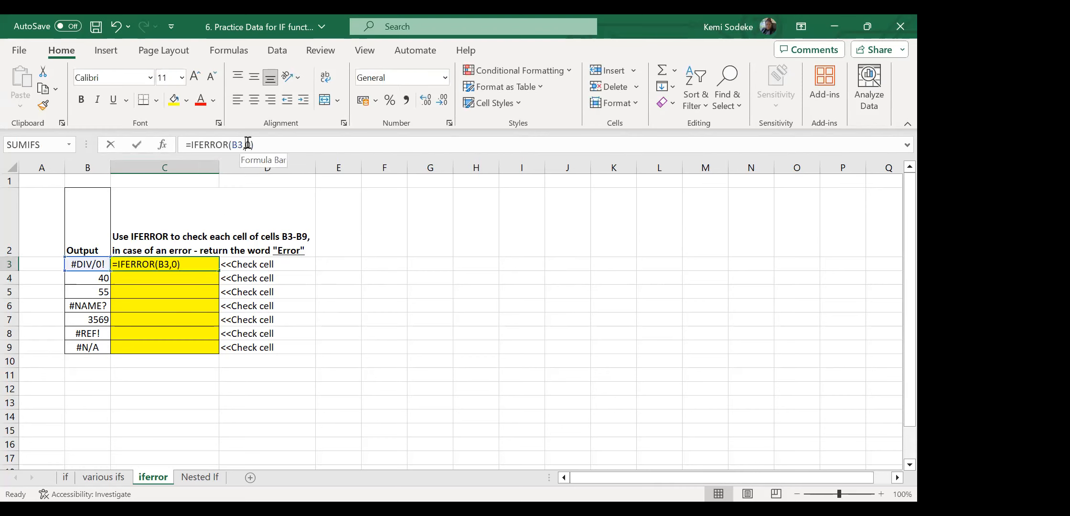
key(Delete)
text("erro)
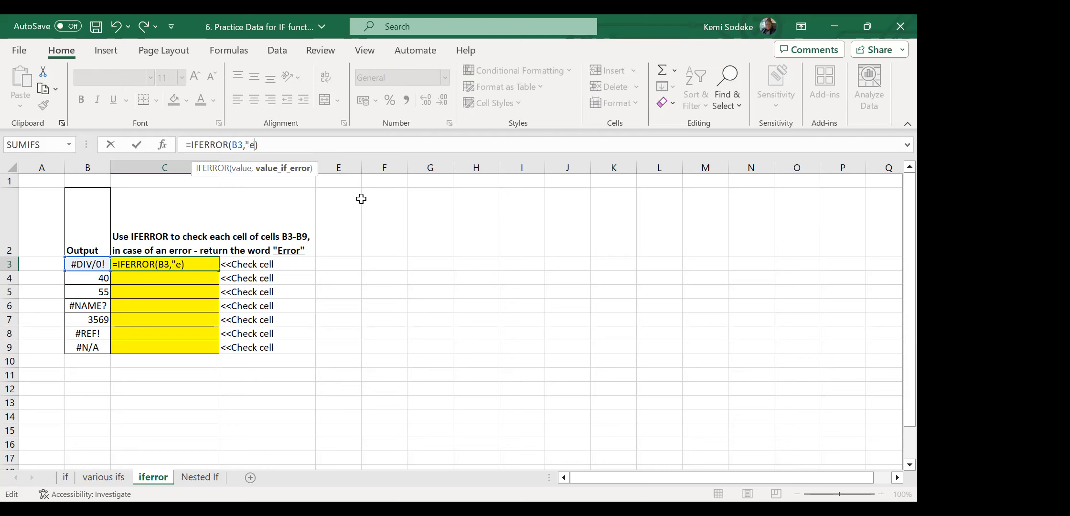
text(r")
key(Return)
Change the IFERROR formula in C3 to return the text "check entry" in case of an error.
click(138, 267)
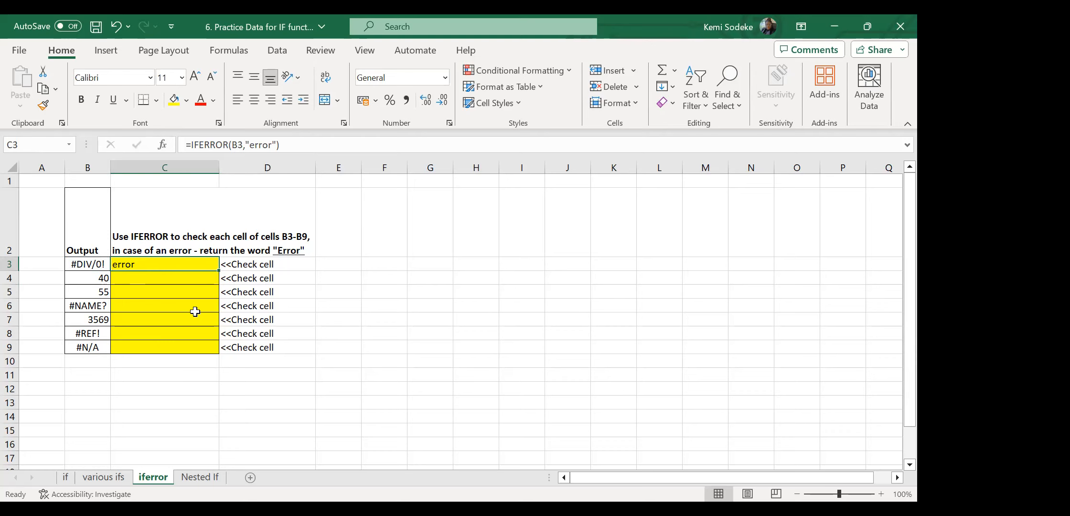
click(273, 144)
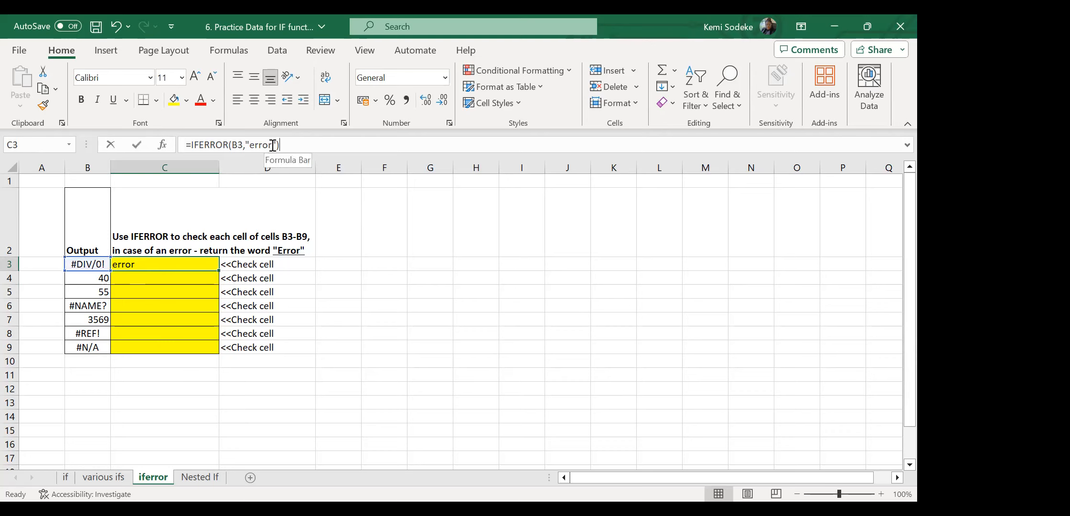
key(BackSpace)
key(BackSpace)
key(BackSpace)
key(BackSpace)
key(BackSpace)
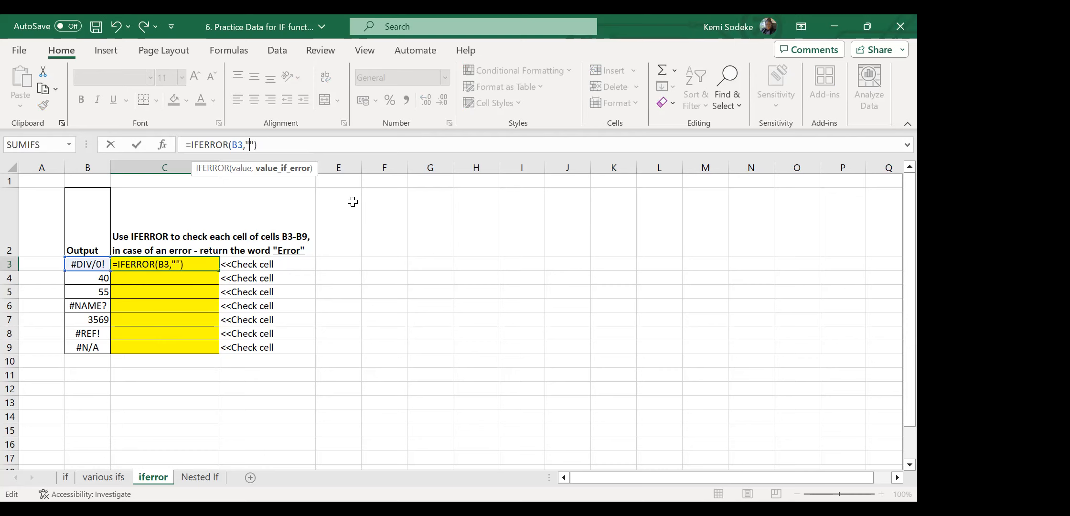
text(check entry)
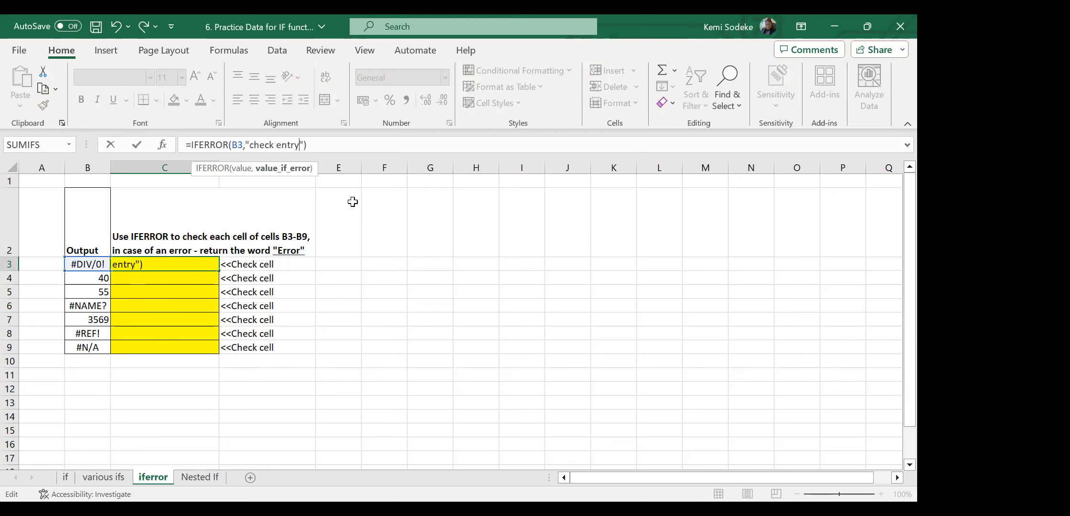
key(Return)
Fill the IFERROR formula from C3 down to C9.
click(181, 264)
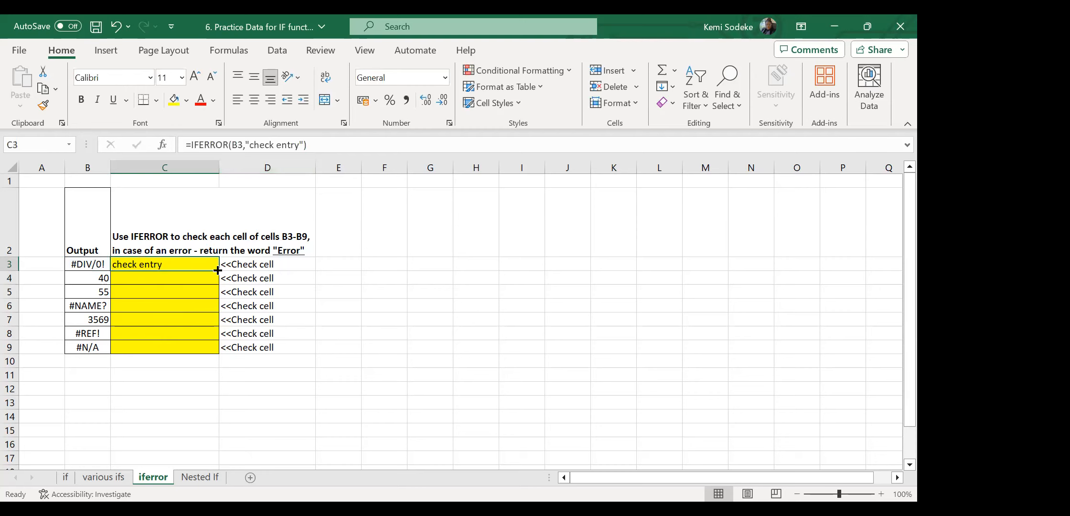
drag(215, 276, 218, 351)
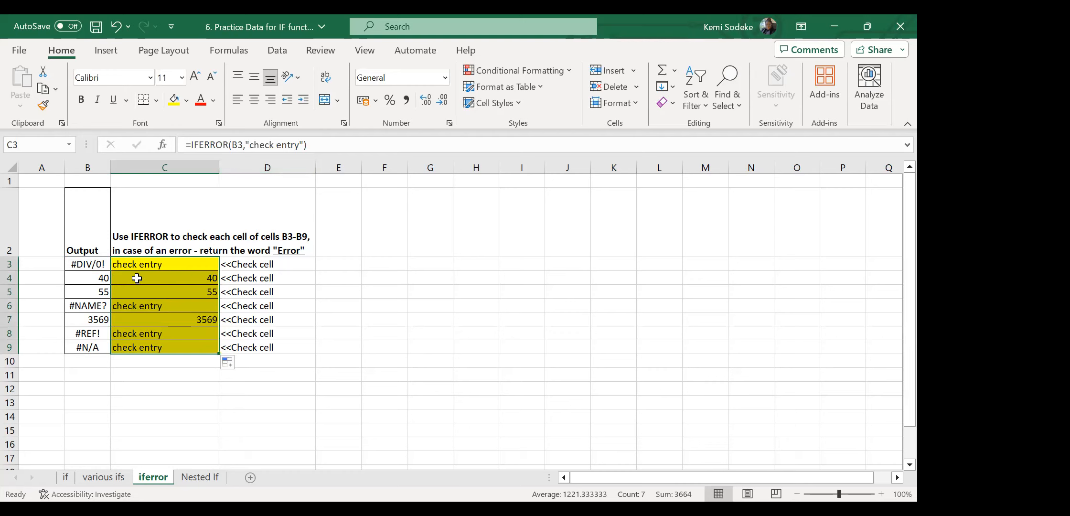
click(191, 281)
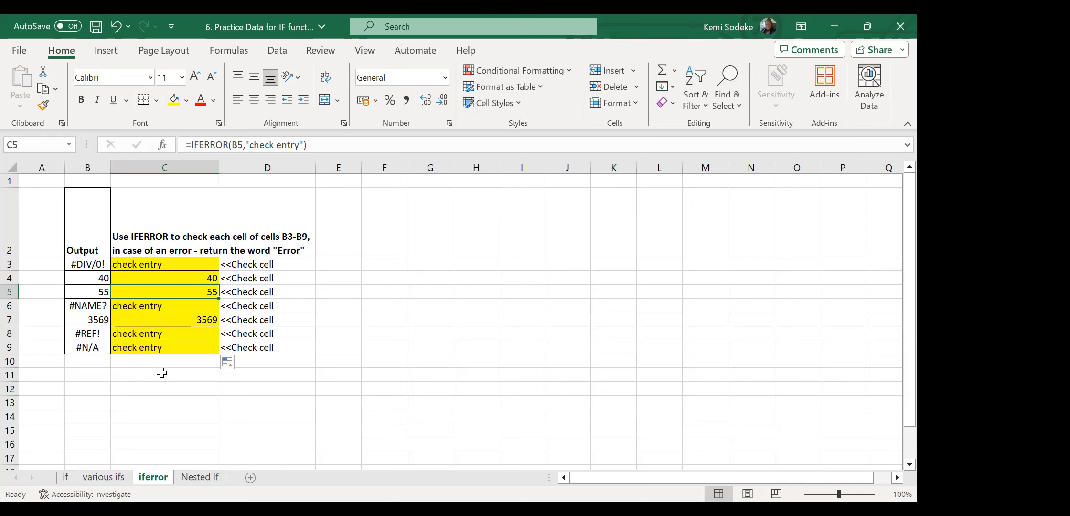
Open the Nested If sheet and examine the discount rule, the verification cells B16 and C16, and the answer cell C21.
click(201, 477)
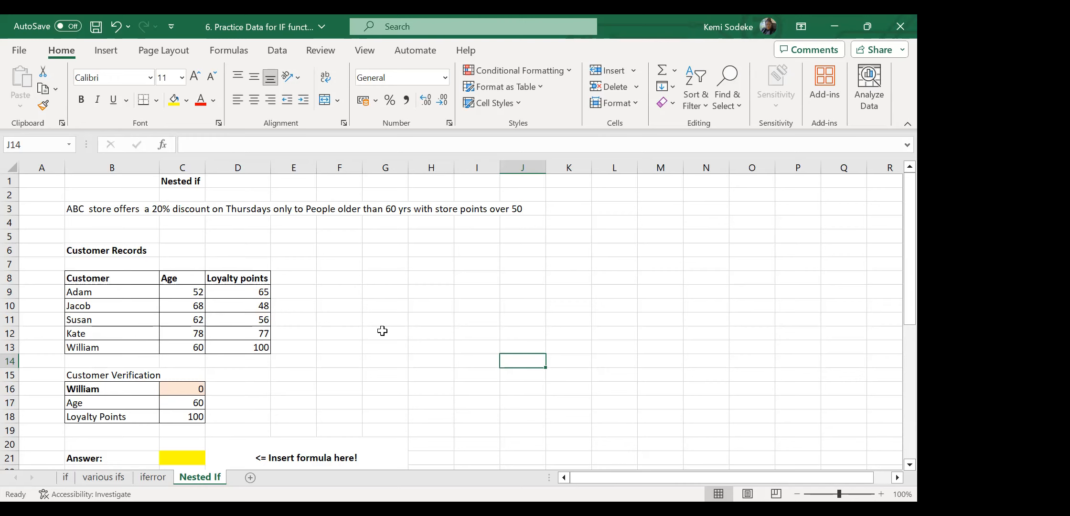
scroll(180, 298, down, 1)
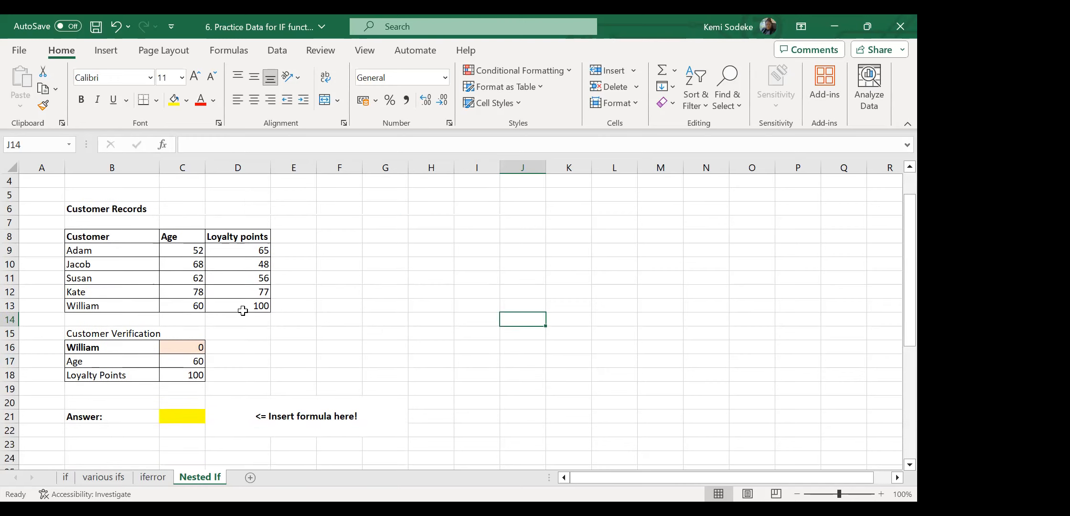
click(108, 350)
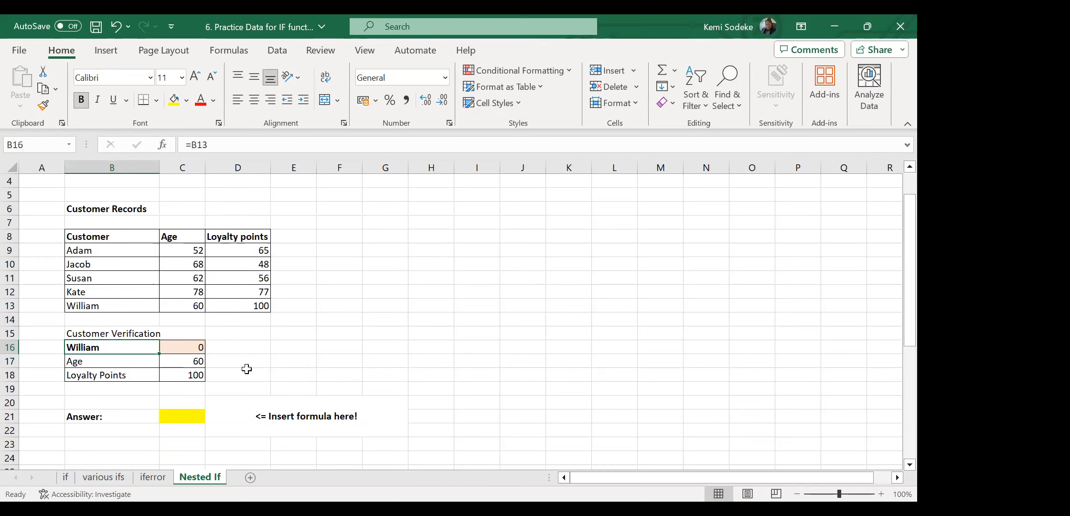
click(194, 351)
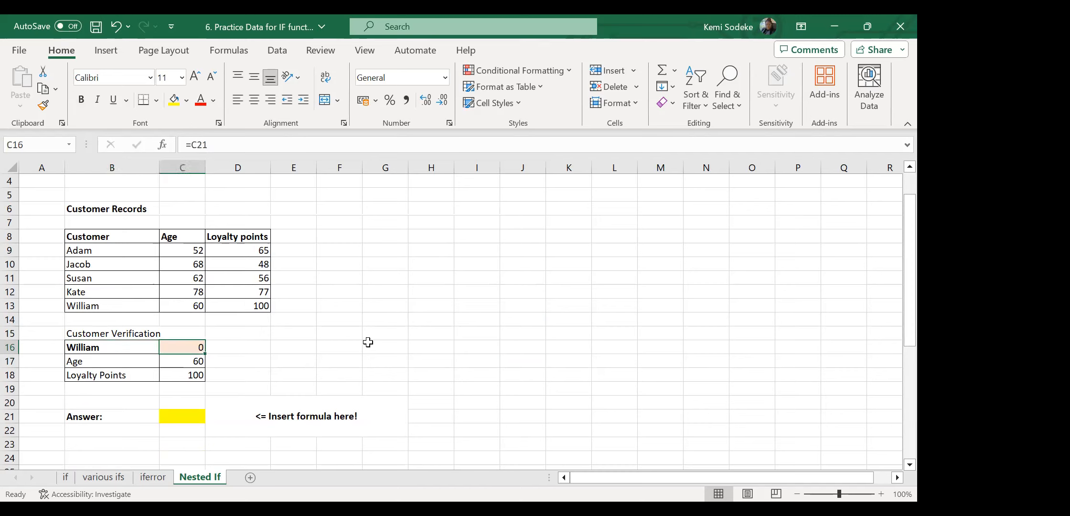
click(182, 418)
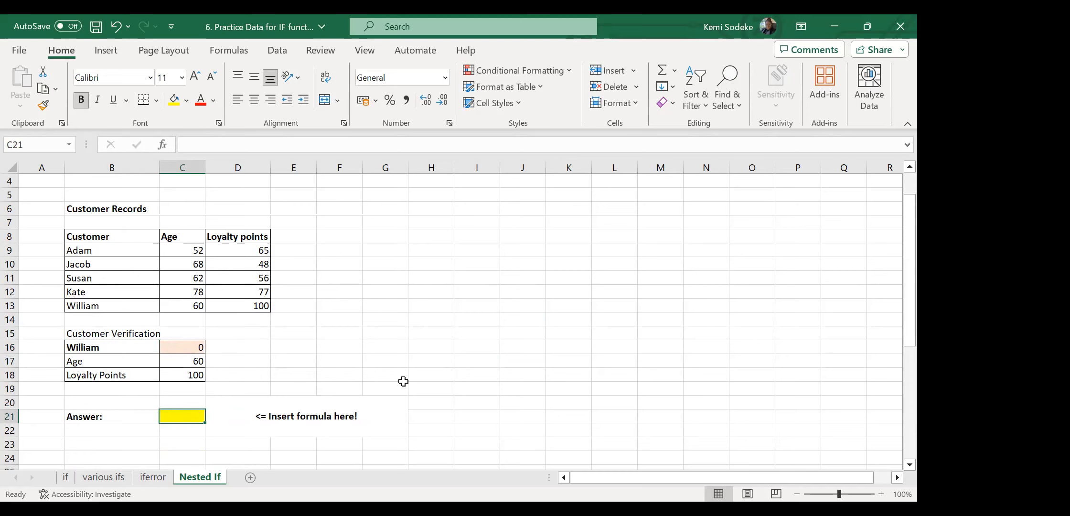
scroll(401, 379, up, 1)
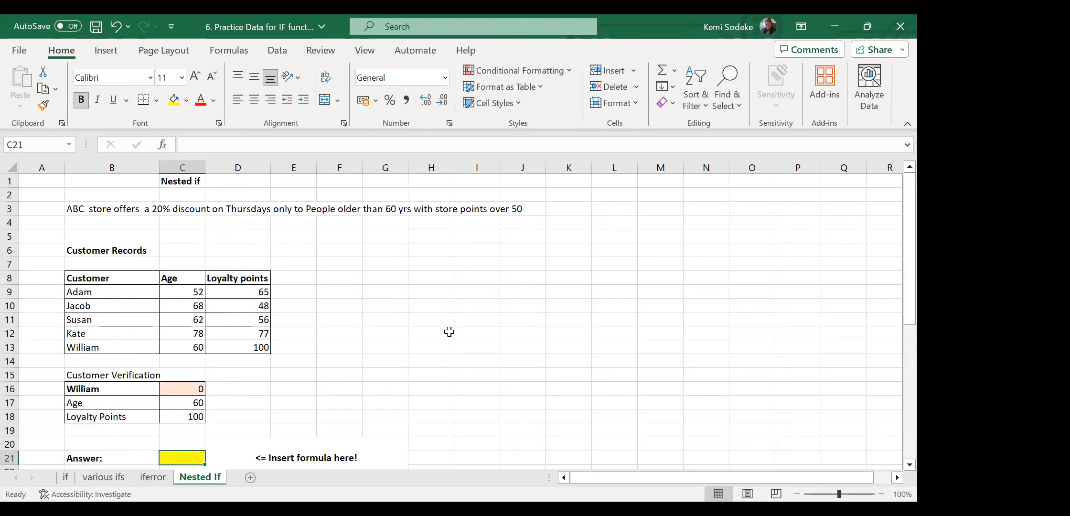
scroll(451, 331, down, 1)
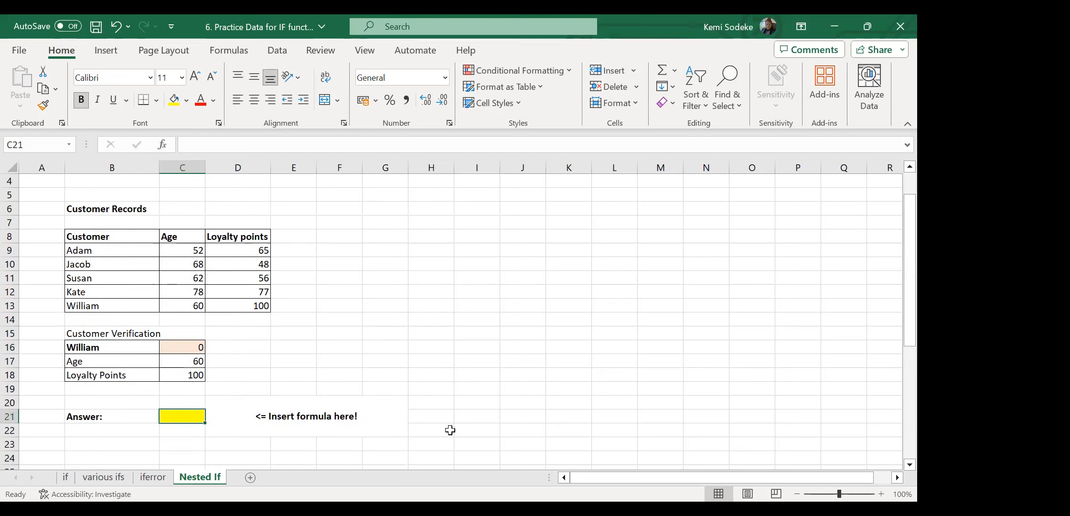
Start an IF formula in answer cell C21 that tests whether the age in C17 is greater than 60.
text(=)
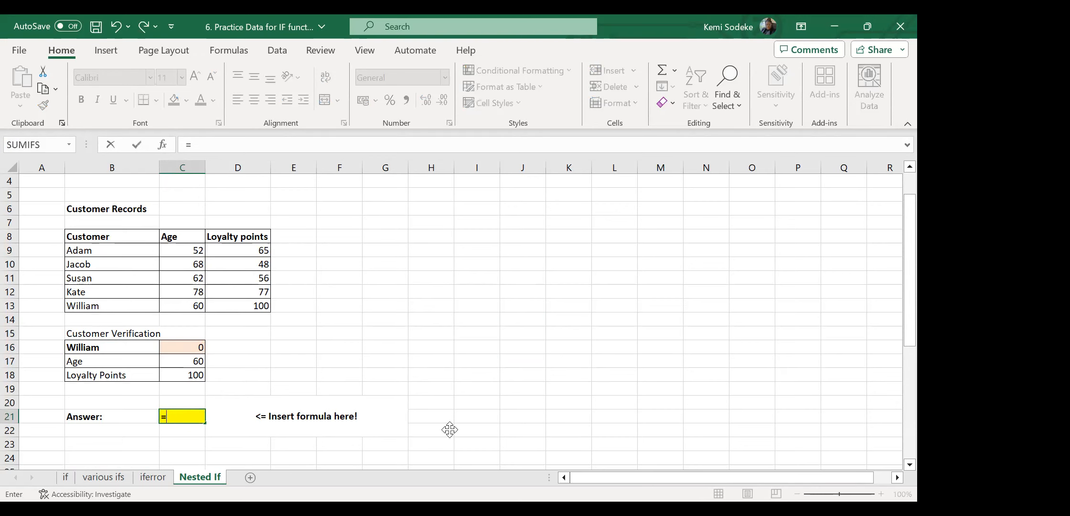
text(if()
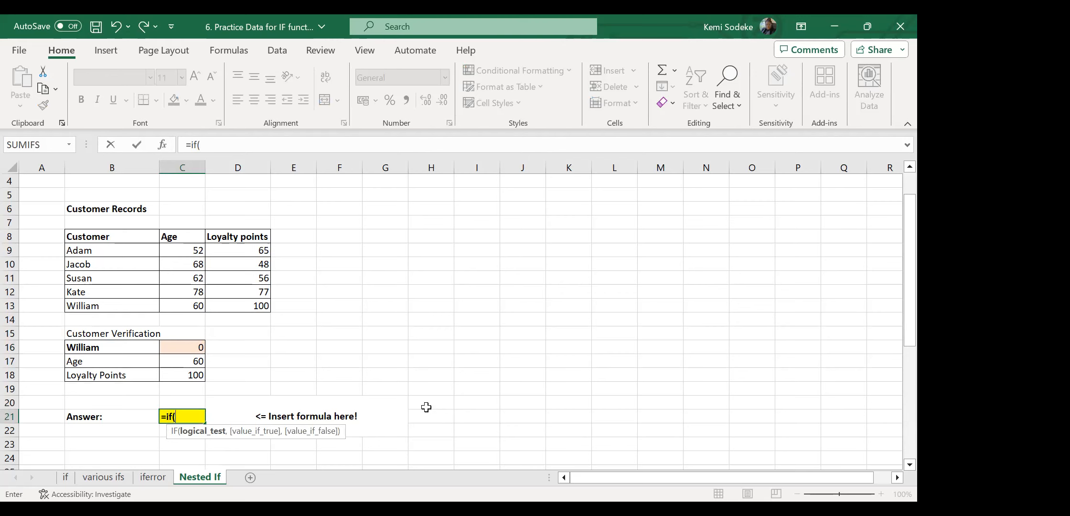
scroll(460, 406, up, 1)
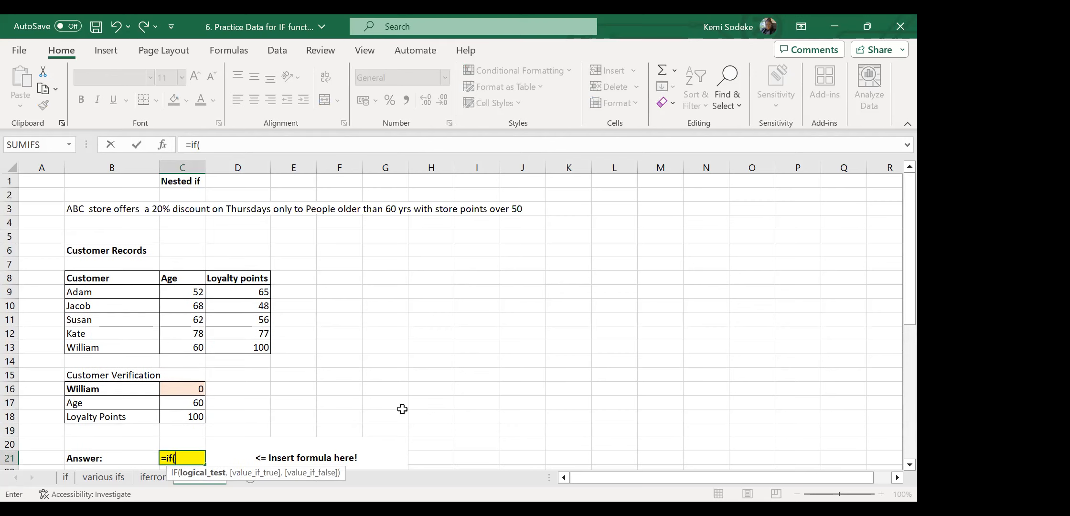
click(178, 402)
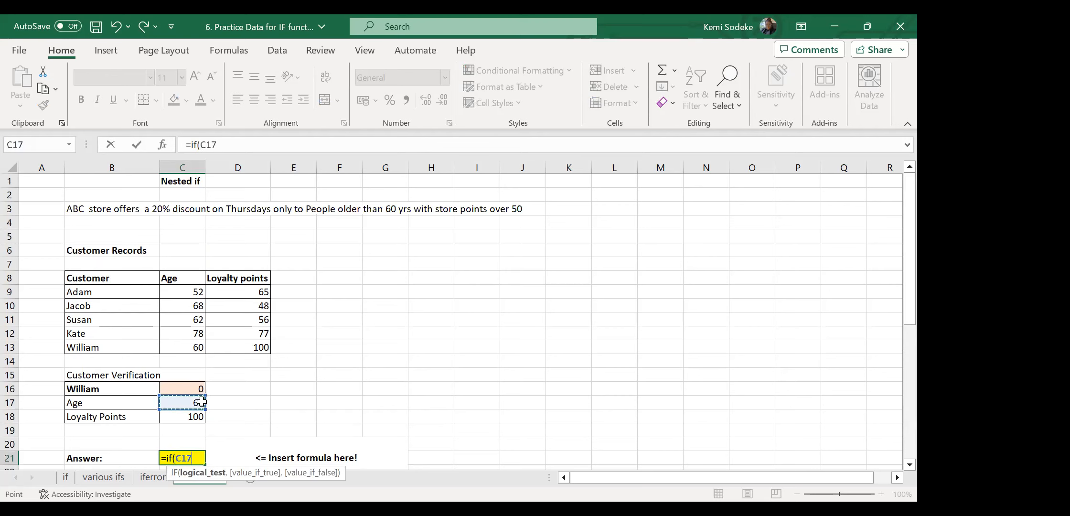
scroll(403, 384, down, 2)
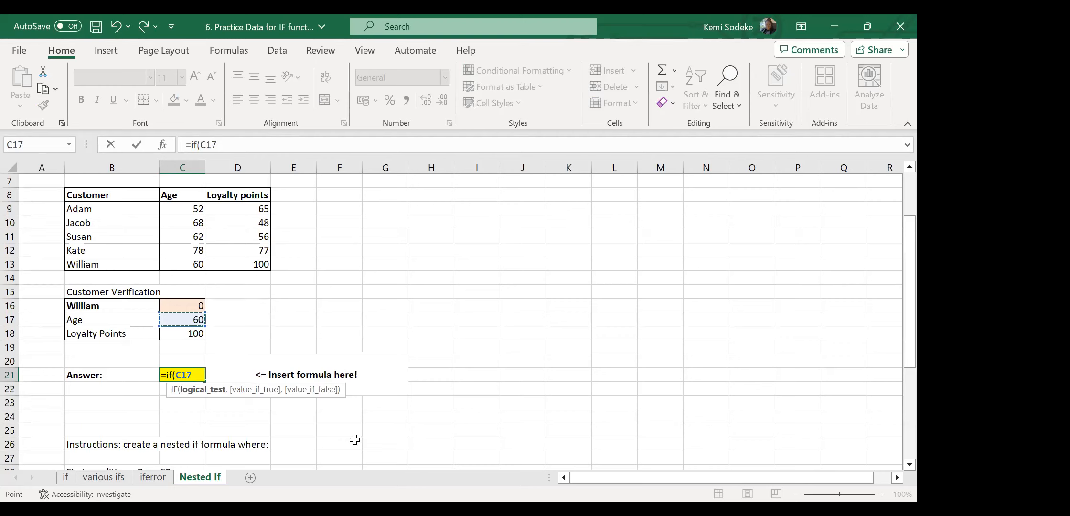
text(>60)
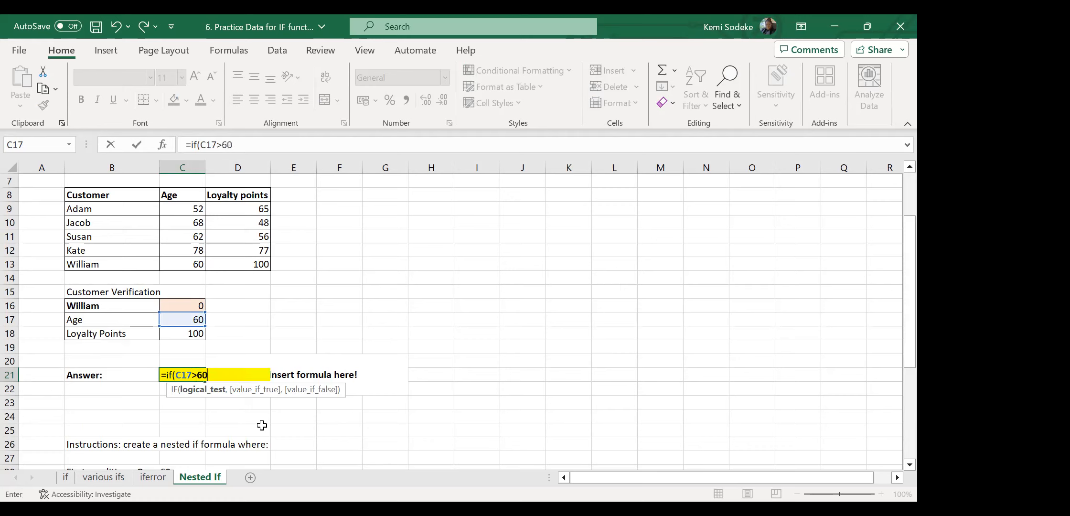
Complete the IF formula in C21 with "Yes" as the true value and "No" as the false value.
text(,)
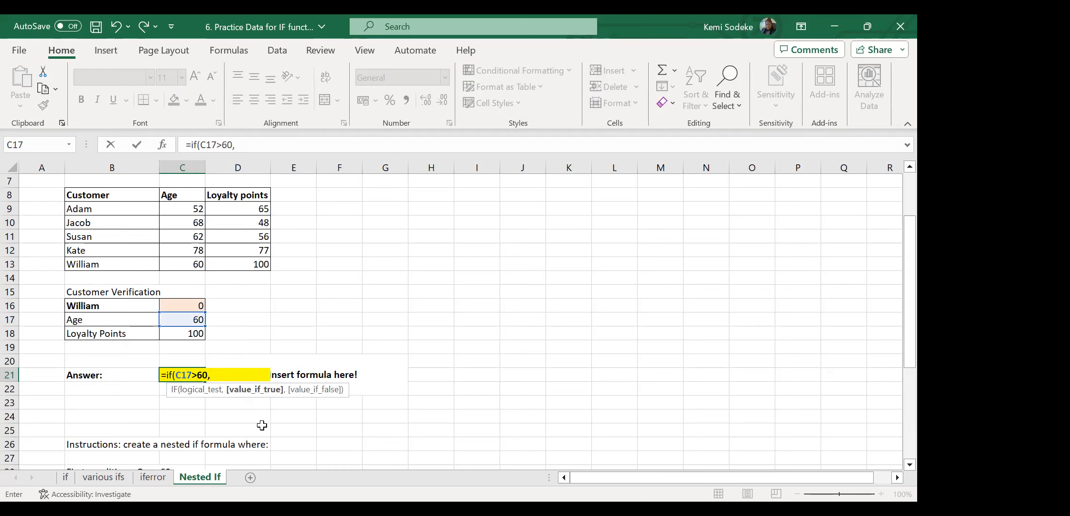
text("Yes",)
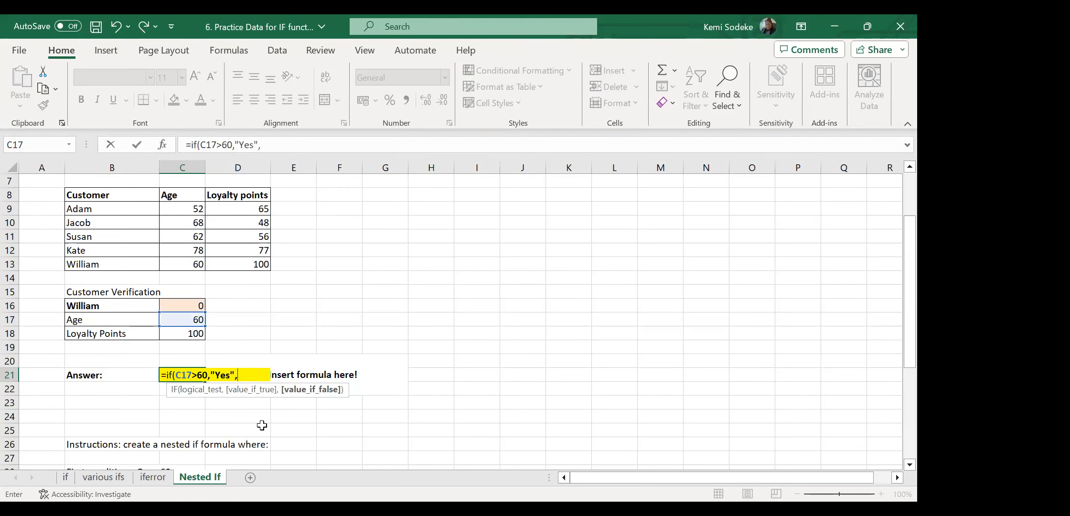
text("No"))
key(Return)
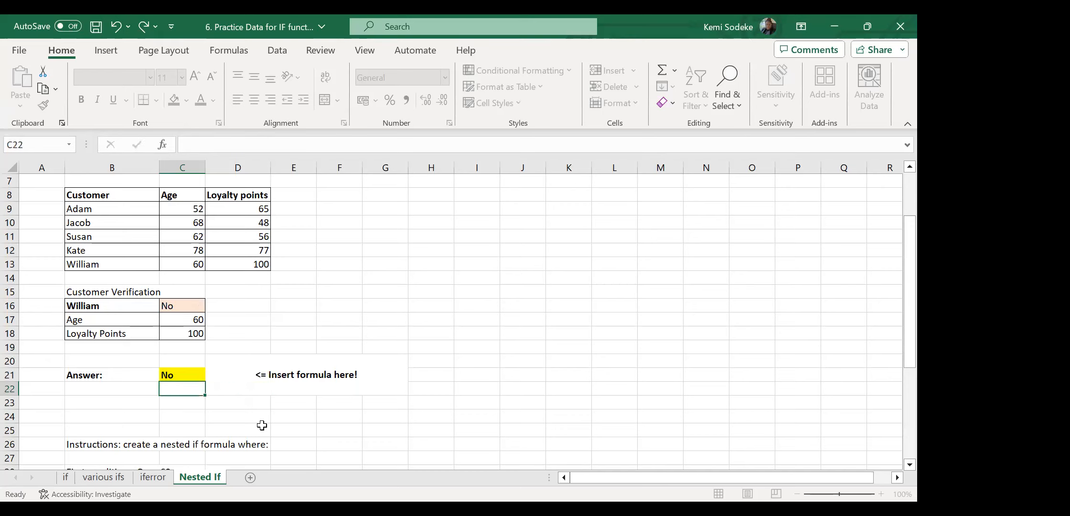
click(175, 373)
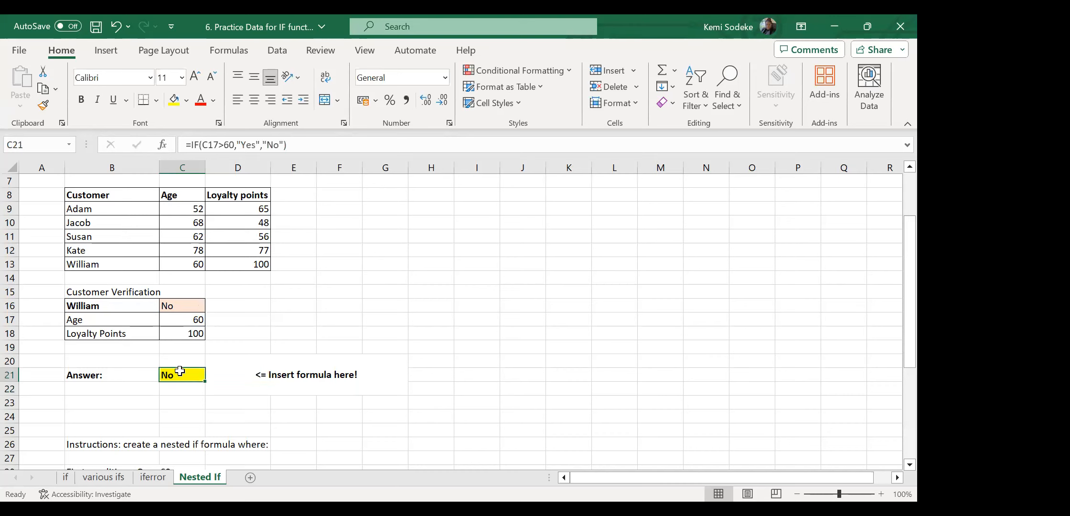
Replace the customer in verification cell B16 with a copy of the customer name in B11.
scroll(344, 398, up, 2)
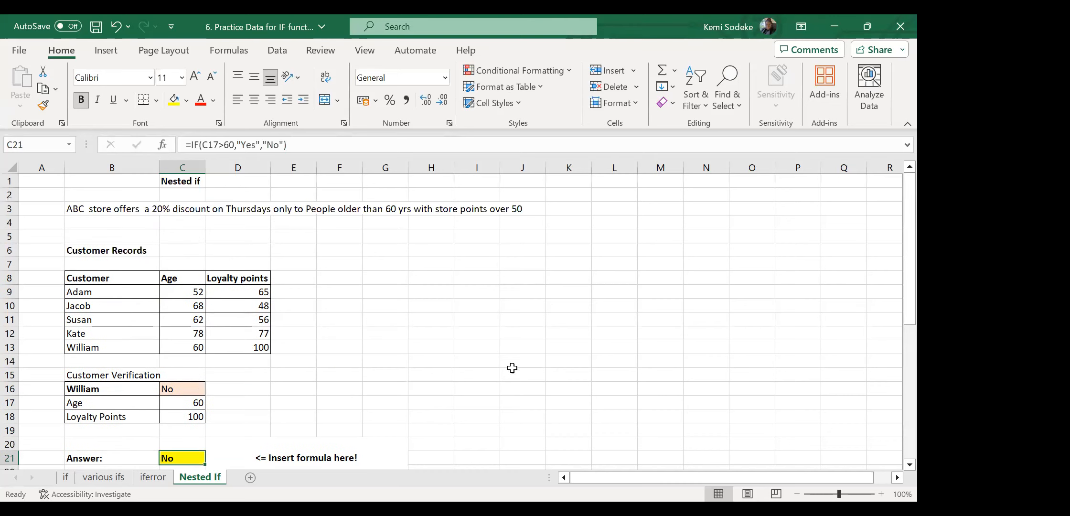
scroll(362, 313, down, 1)
scroll(358, 305, up, 1)
scroll(261, 406, down, 2)
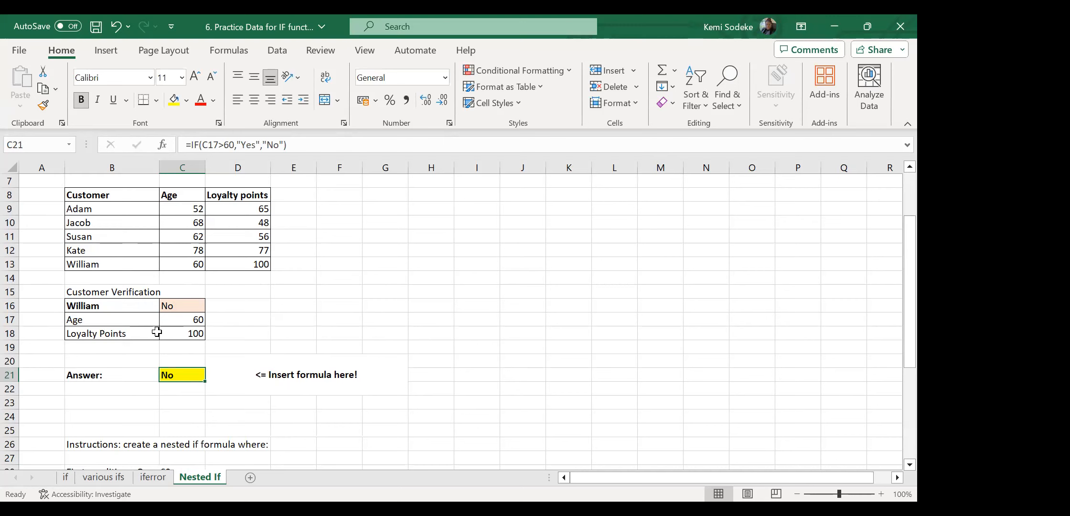
click(104, 310)
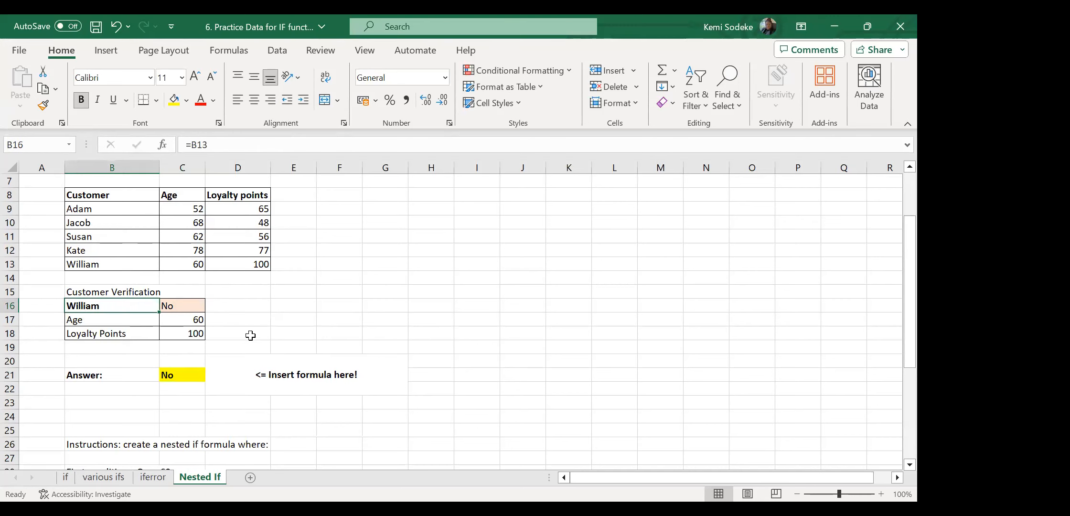
click(87, 233)
key(ctrl+c)
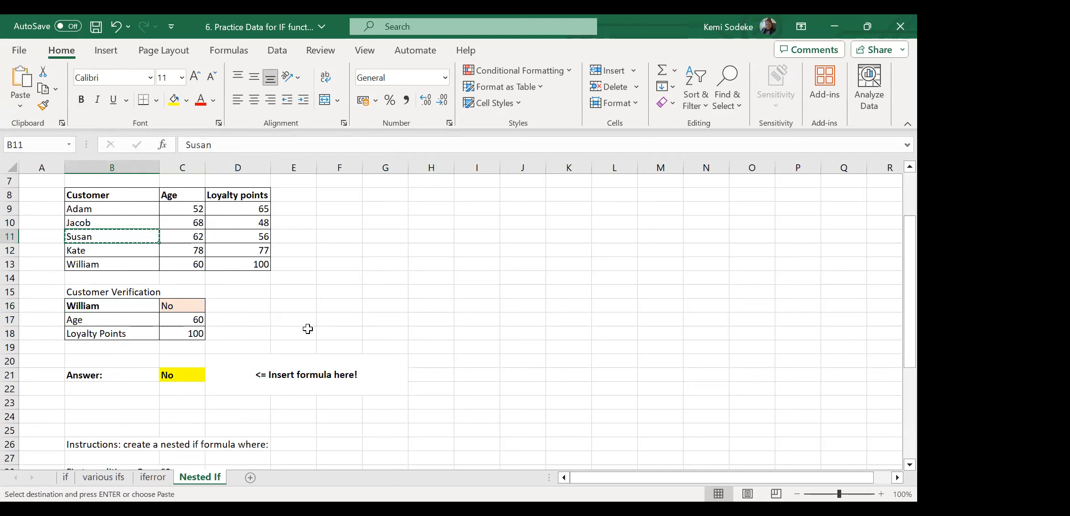
click(93, 305)
key(Return)
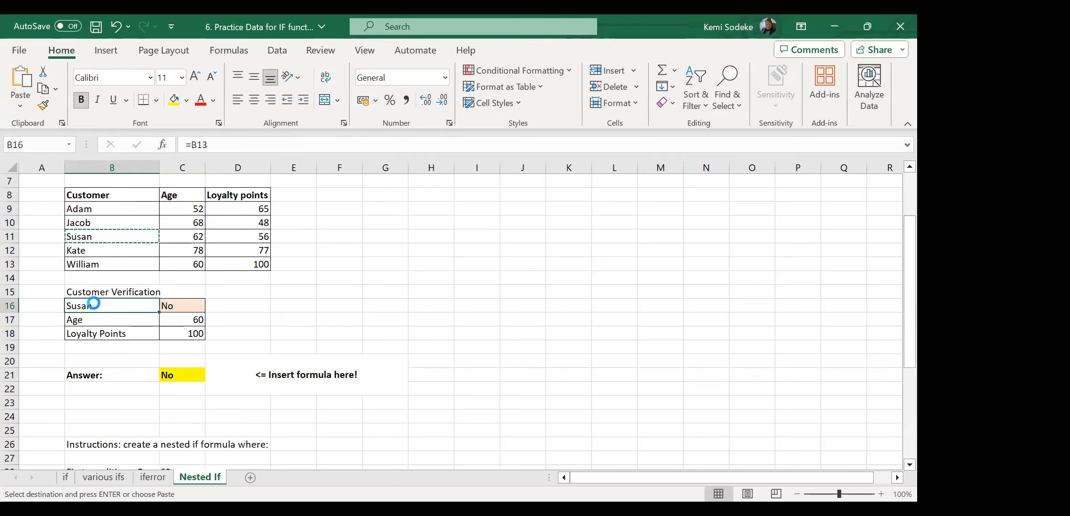
click(360, 306)
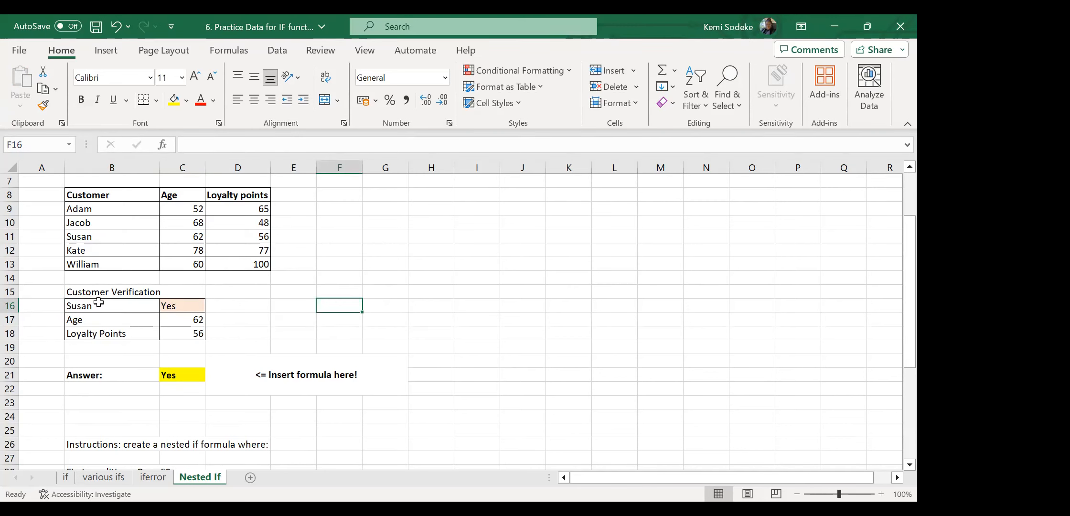
Make the Customer Verification heading in B15 and the customer name in B16 bold.
drag(106, 306, 106, 291)
click(82, 100)
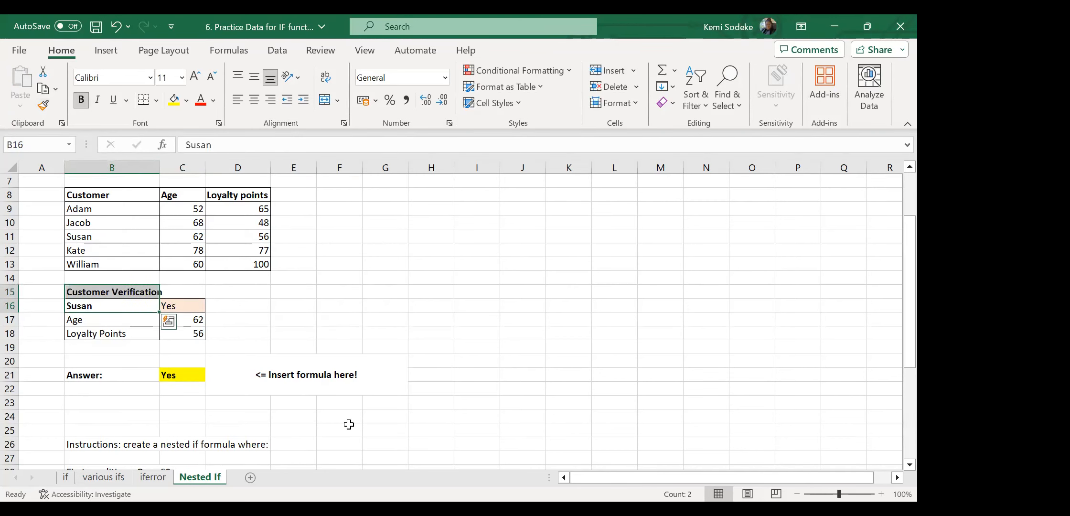
click(334, 426)
Insert a nested IF into the C21 formula, after the age test, that checks whether the loyalty points in C18 exceed 50.
click(179, 374)
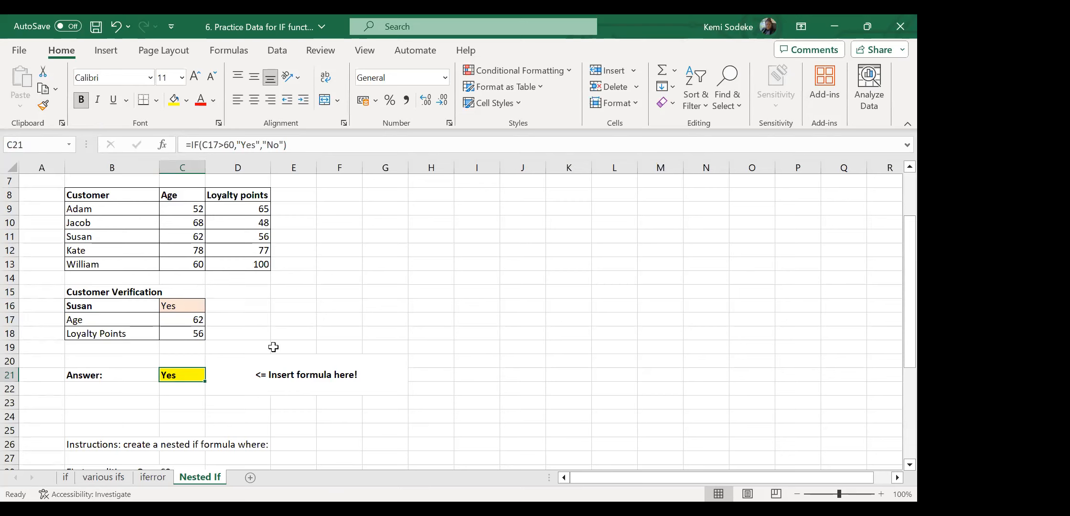
click(238, 144)
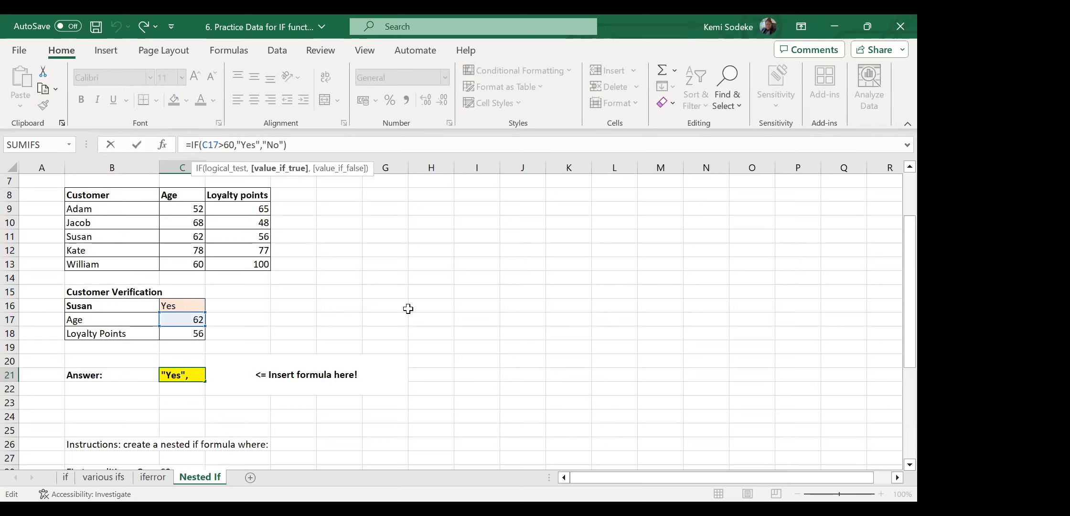
text(if()
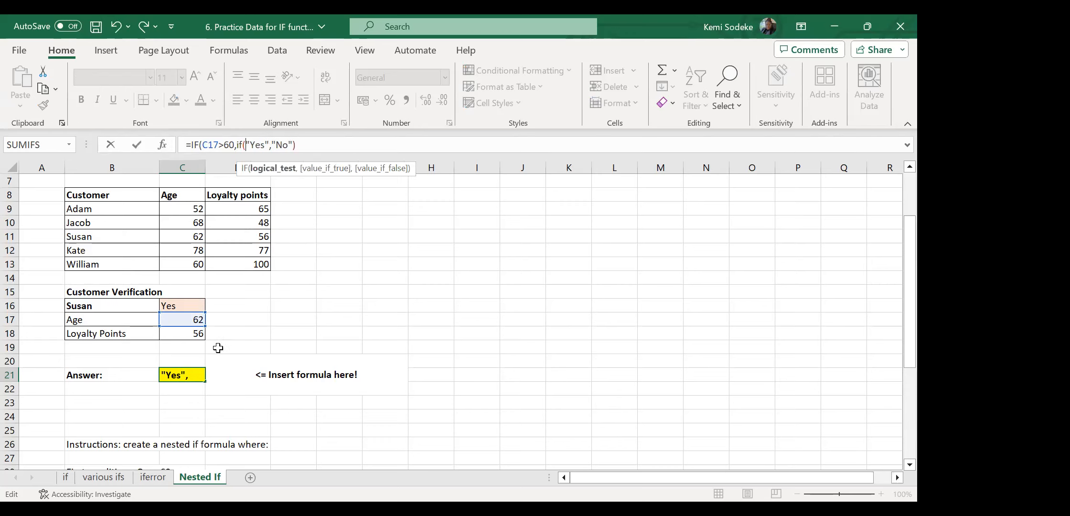
click(189, 333)
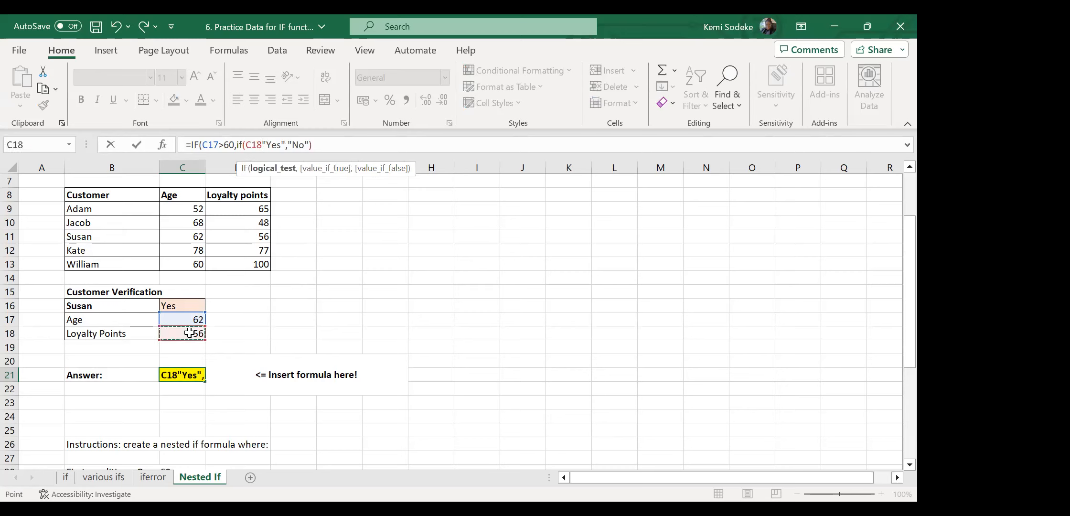
text(>)
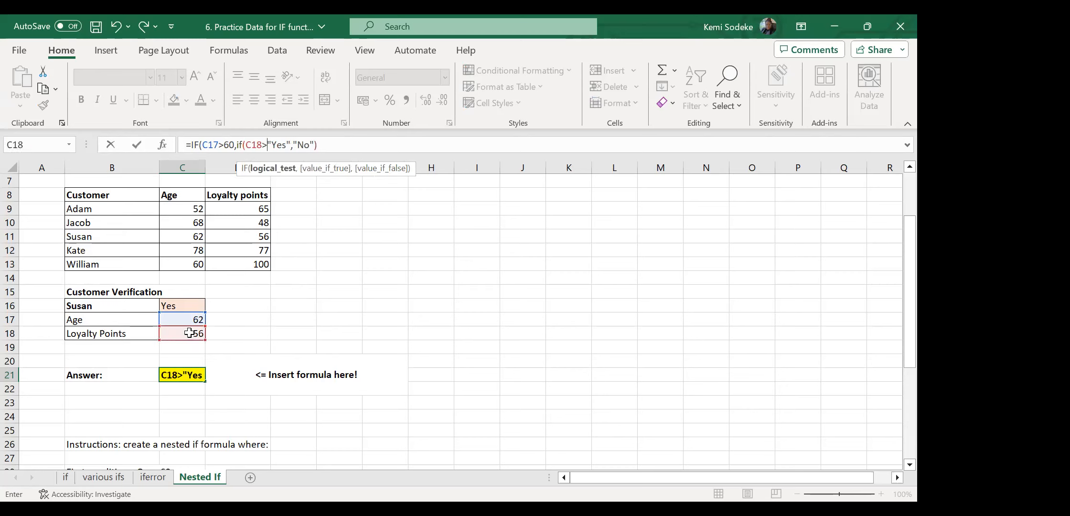
text(50)
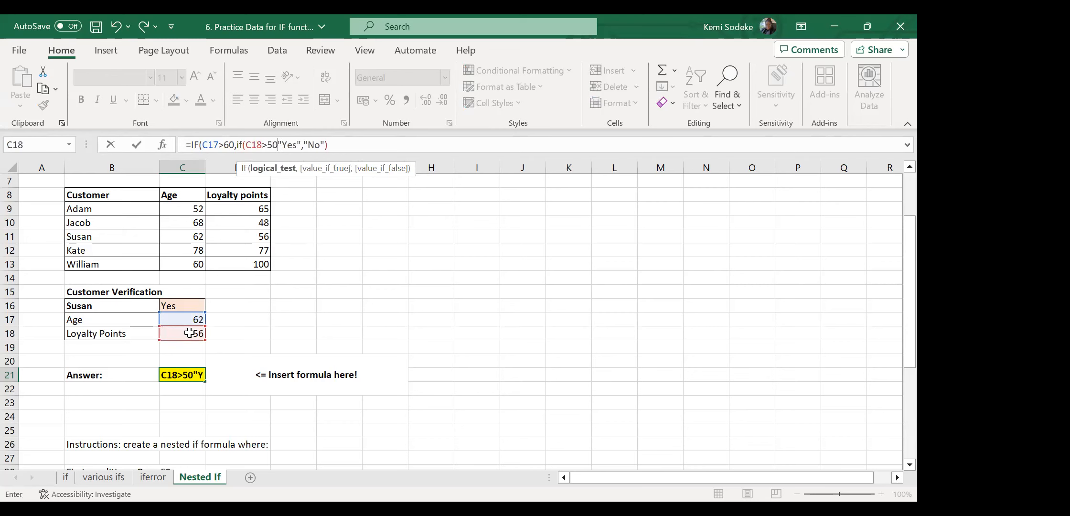
drag(897, 234, 897, 191)
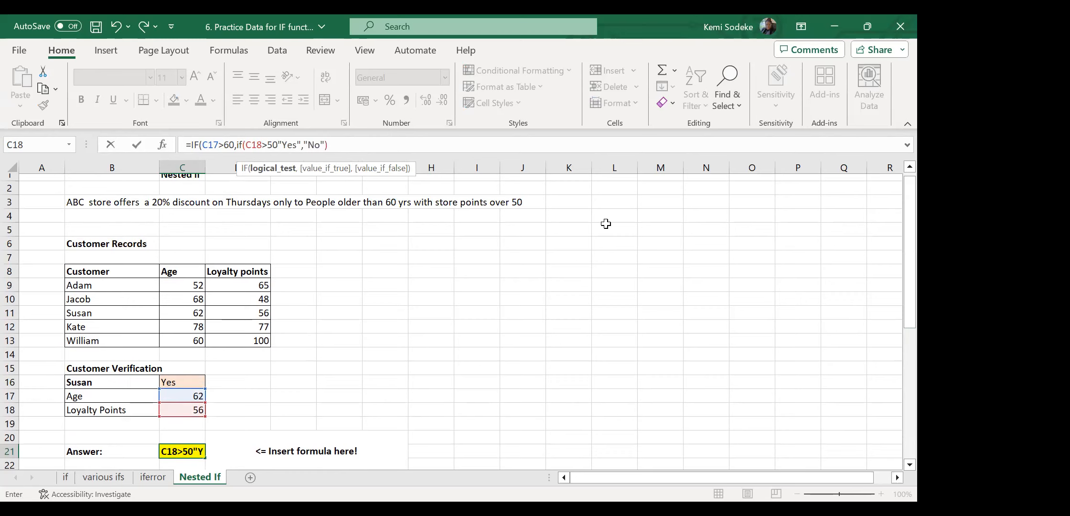
Try to complete the nested IF in C21 with "Yes" as the true value and No as the false value.
text(,)
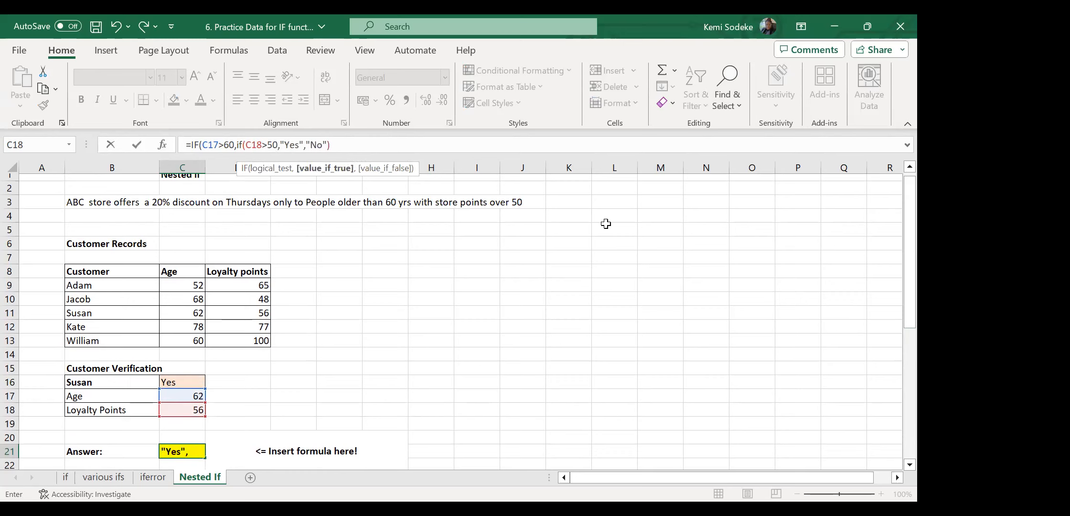
text("yes")
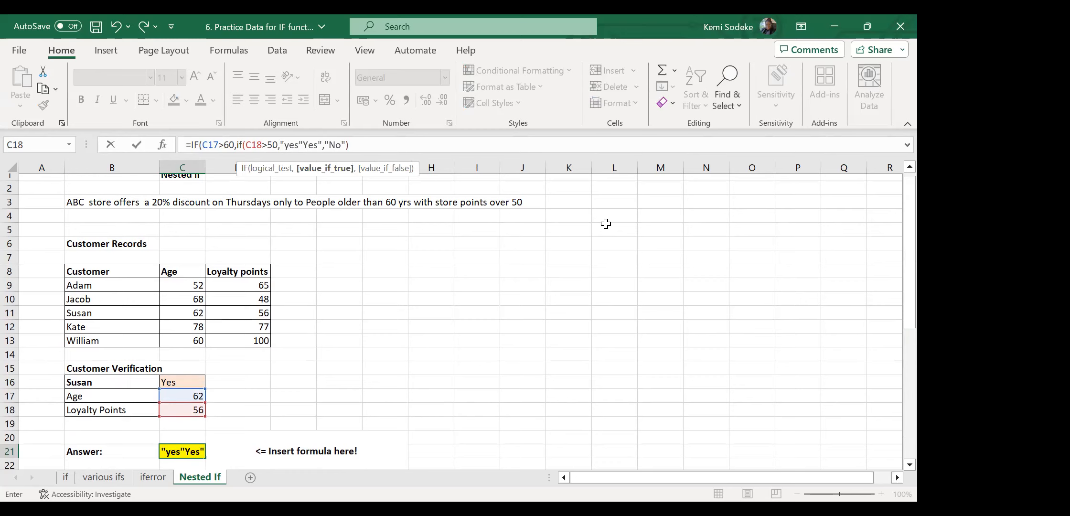
key(BackSpace)
key(BackSpace)
key(BackSpace)
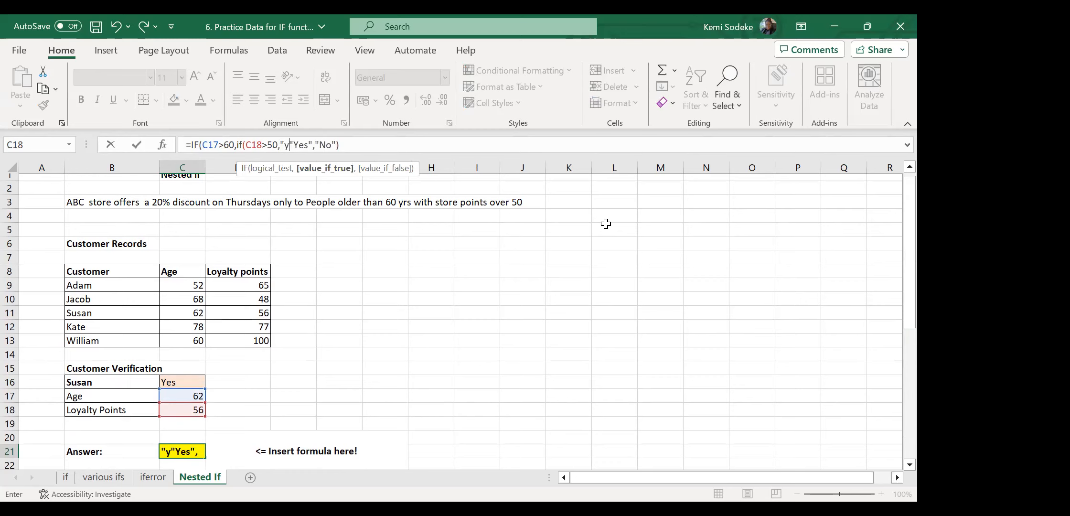
text(Yes")
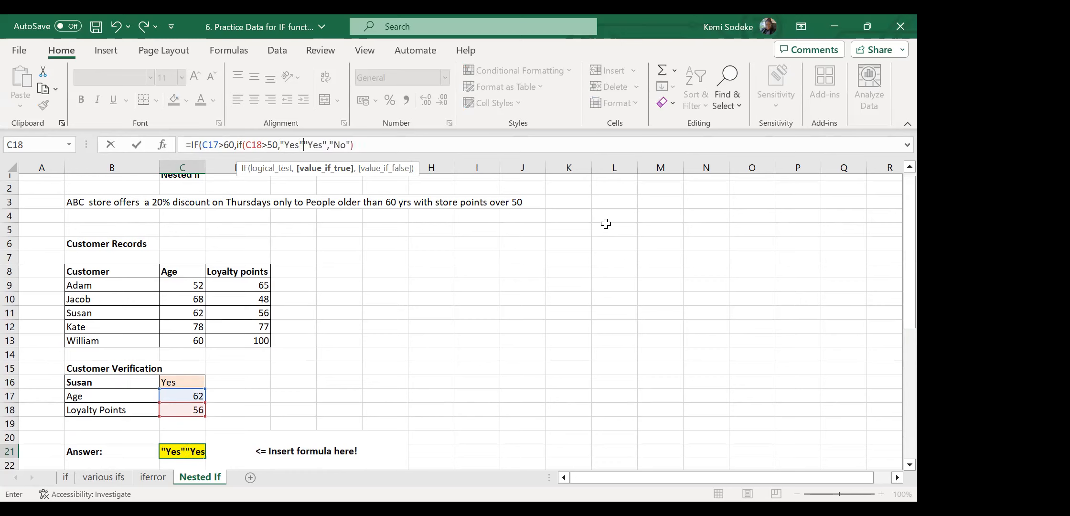
text(,"N)
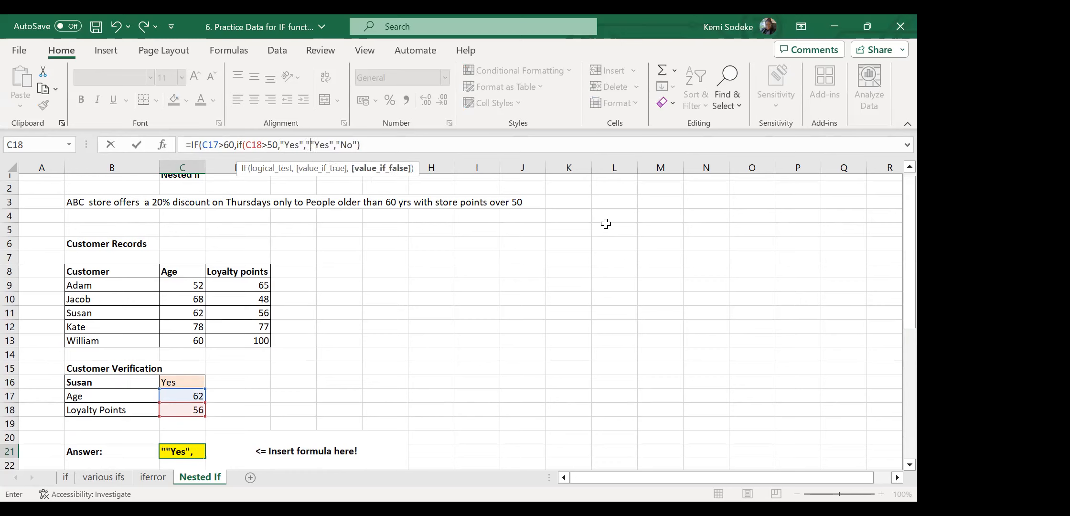
text(o)
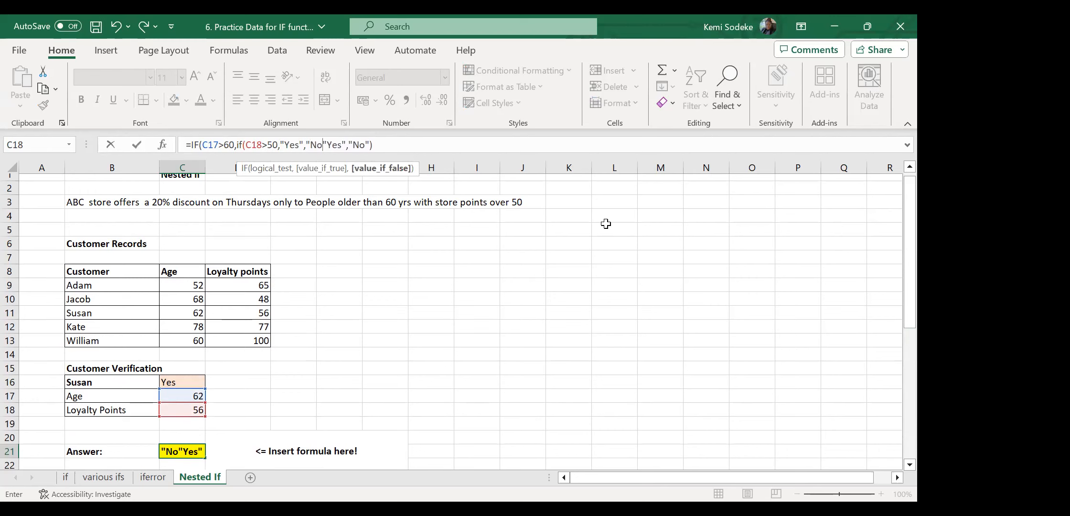
text())
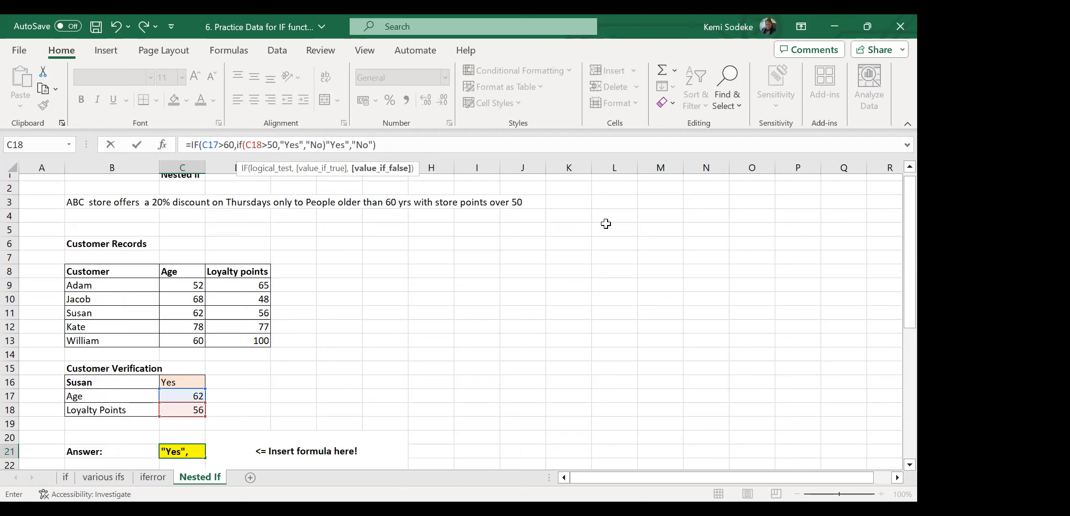
key(Return)
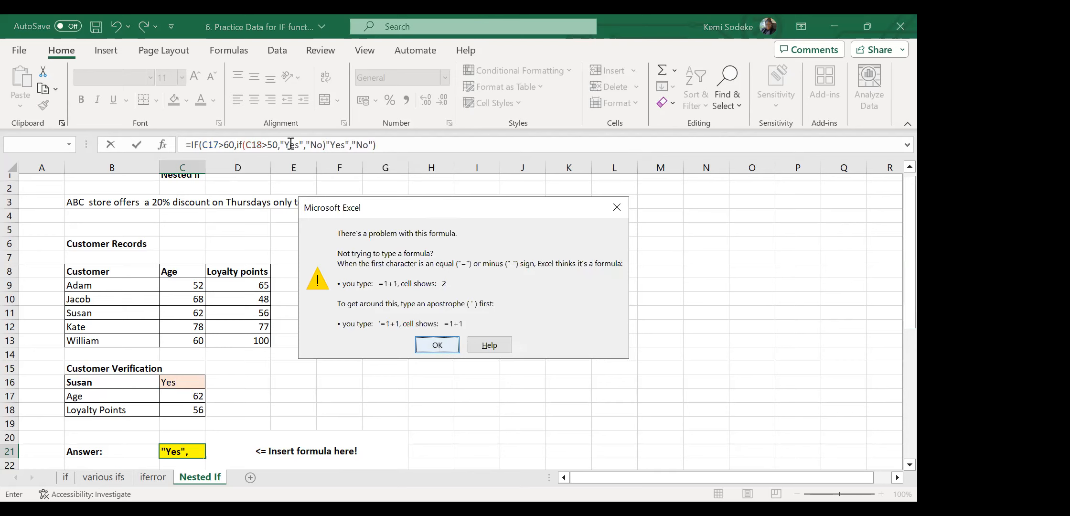
key(Return)
Try to enter the C21 formula with a comma separating the nested IF from the original "Yes" value.
click(325, 145)
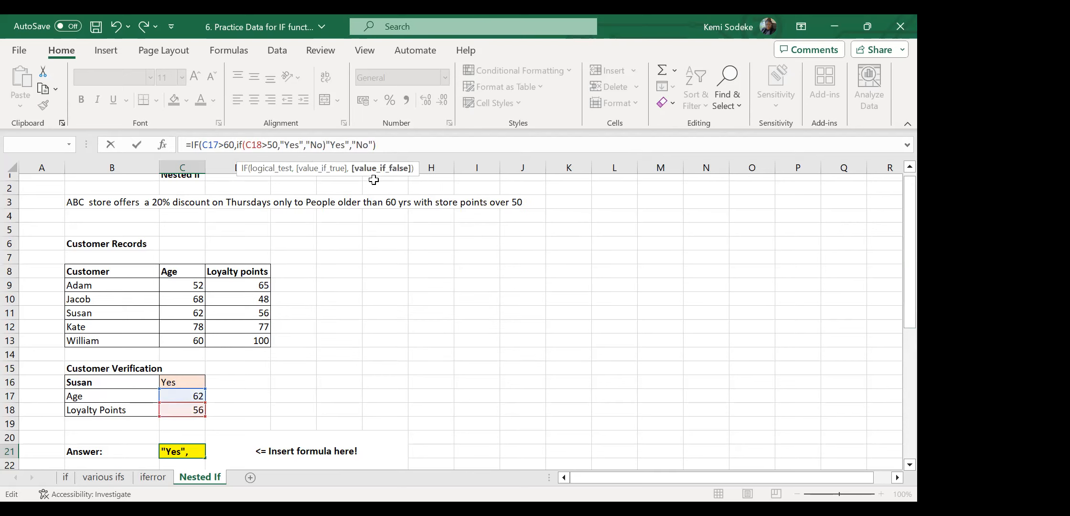
text(,)
key(Return)
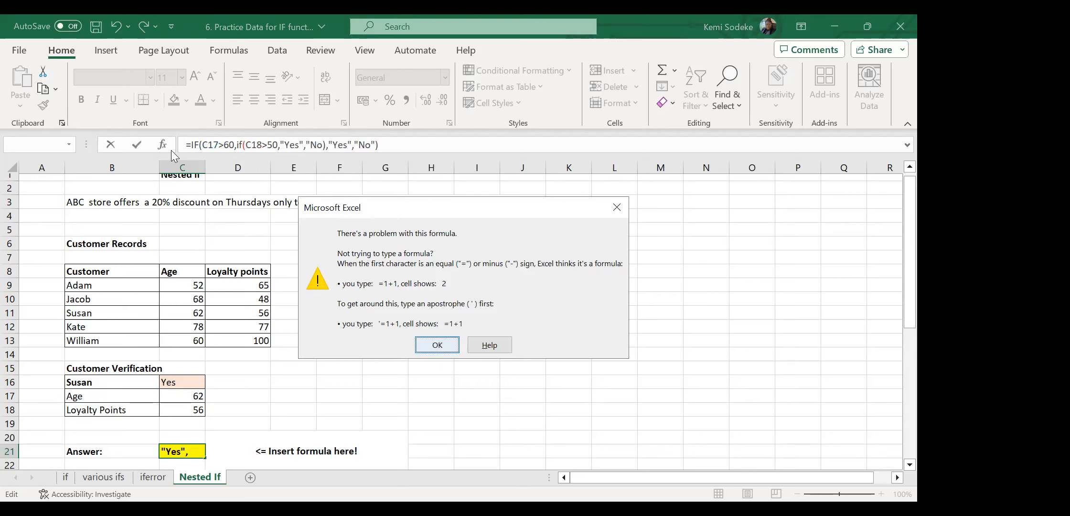
click(437, 351)
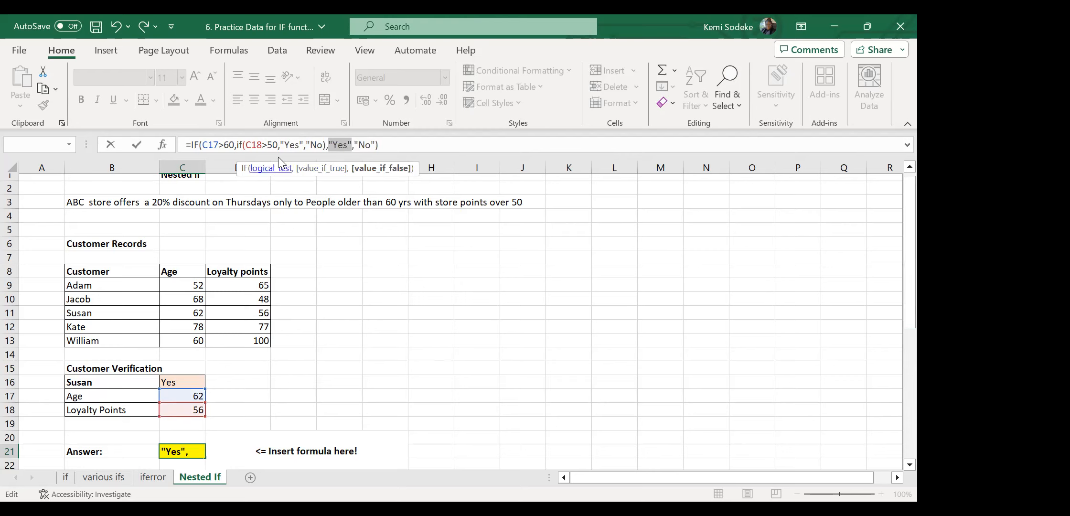
Try to enter the C21 formula with the nested IF wrapped in extra parentheses, and discard the edit.
click(237, 145)
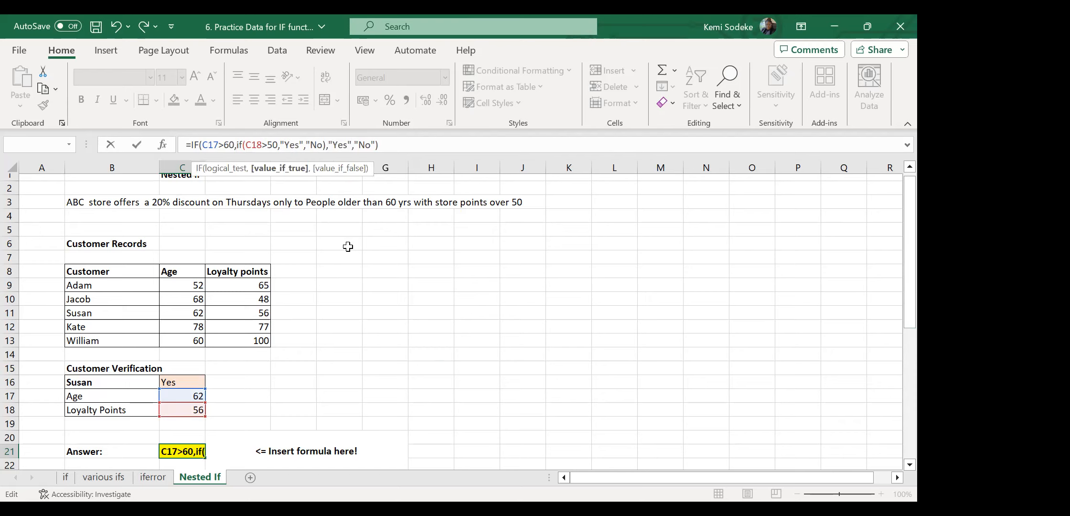
text(()
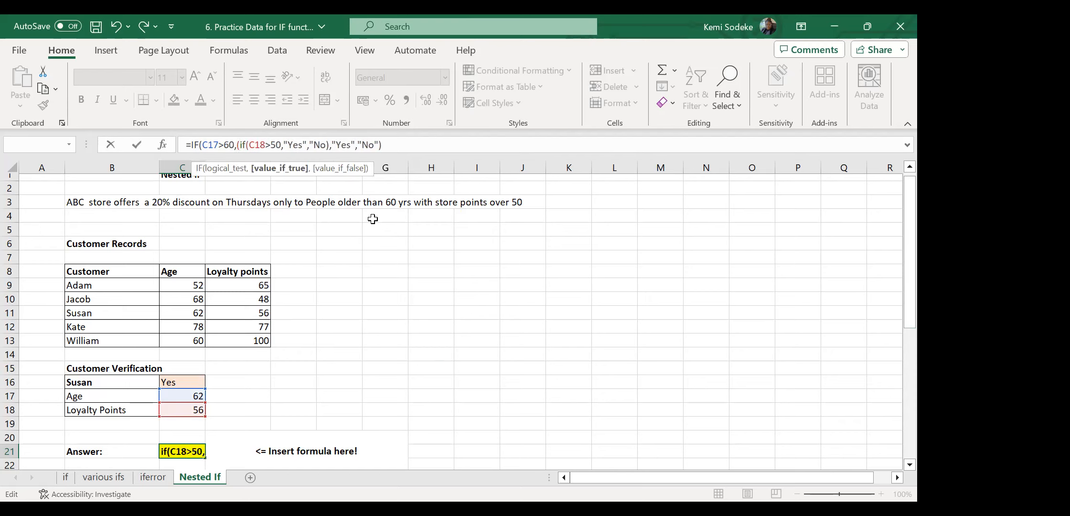
click(330, 144)
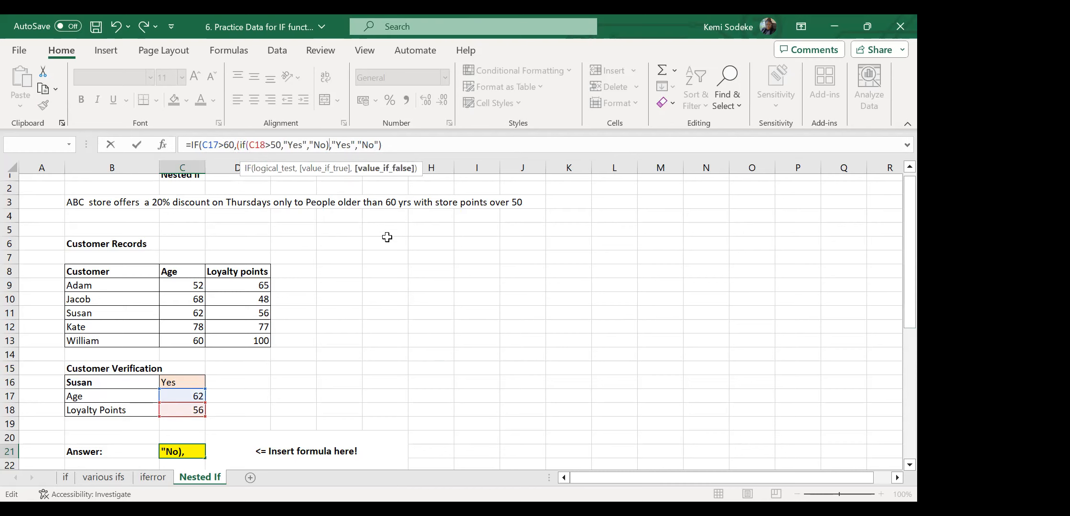
text())
key(Return)
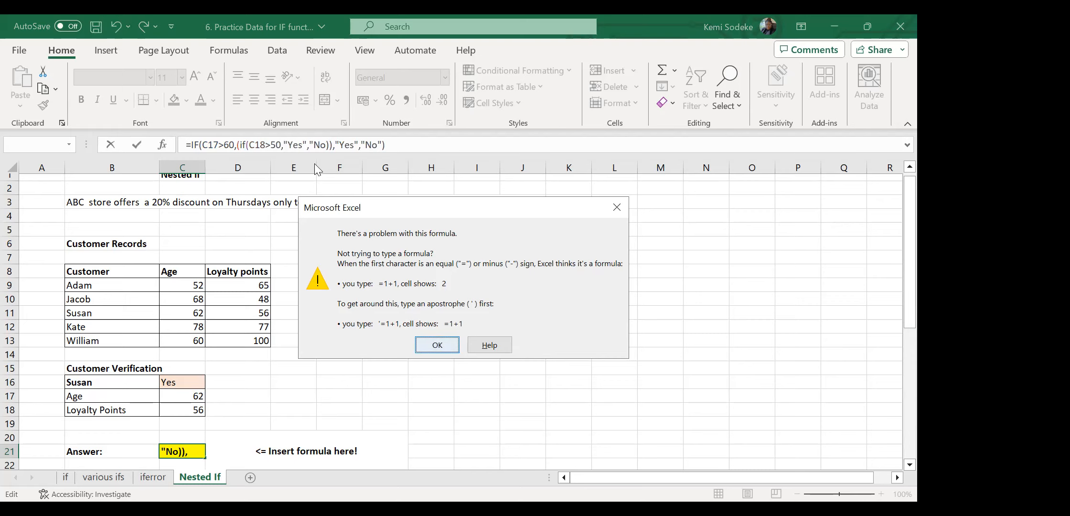
key(Return)
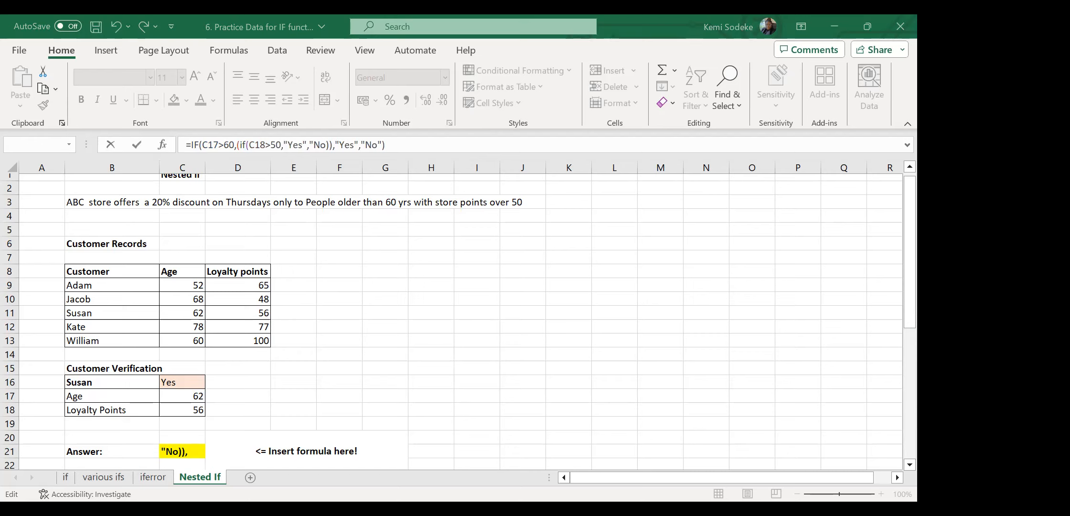
click(372, 399)
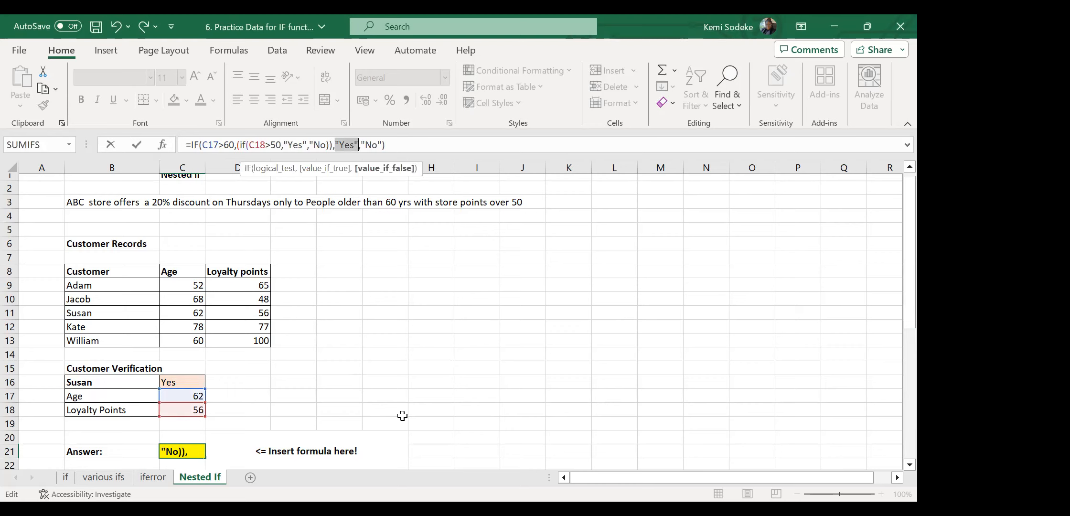
key(Escape)
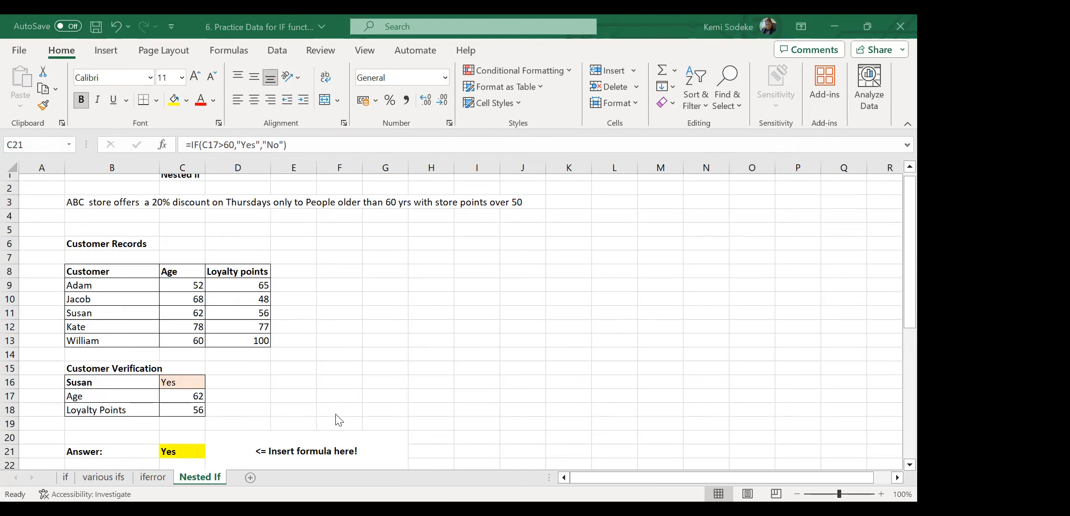
click(387, 424)
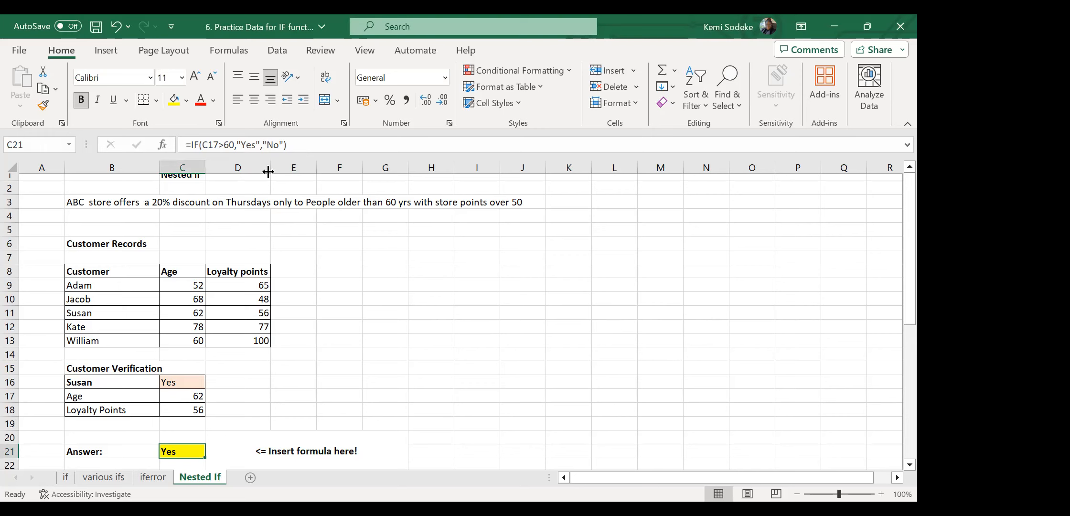
Add a nested IF after the age test in the C21 formula, testing whether loyalty points in C18 are greater than 50.
click(239, 145)
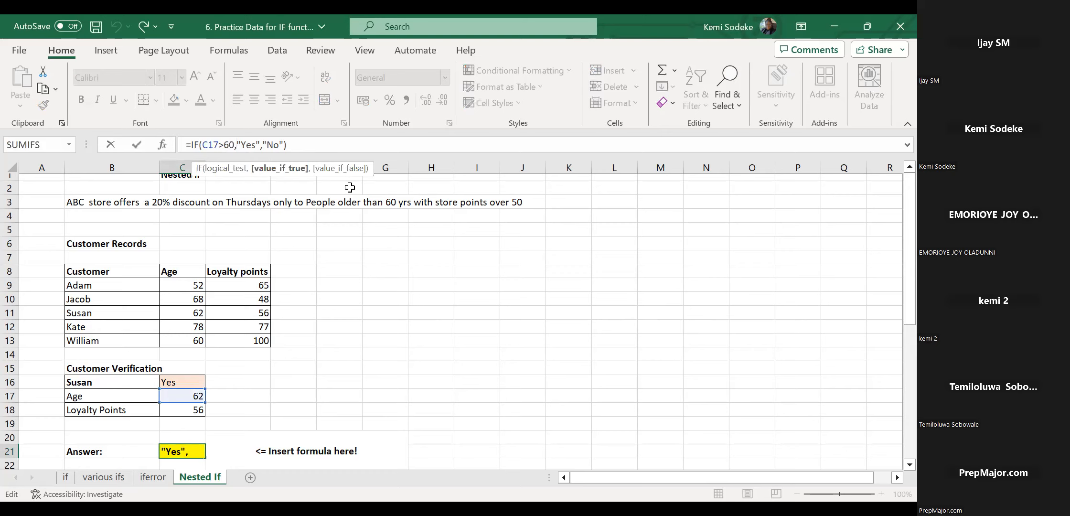
text(if)
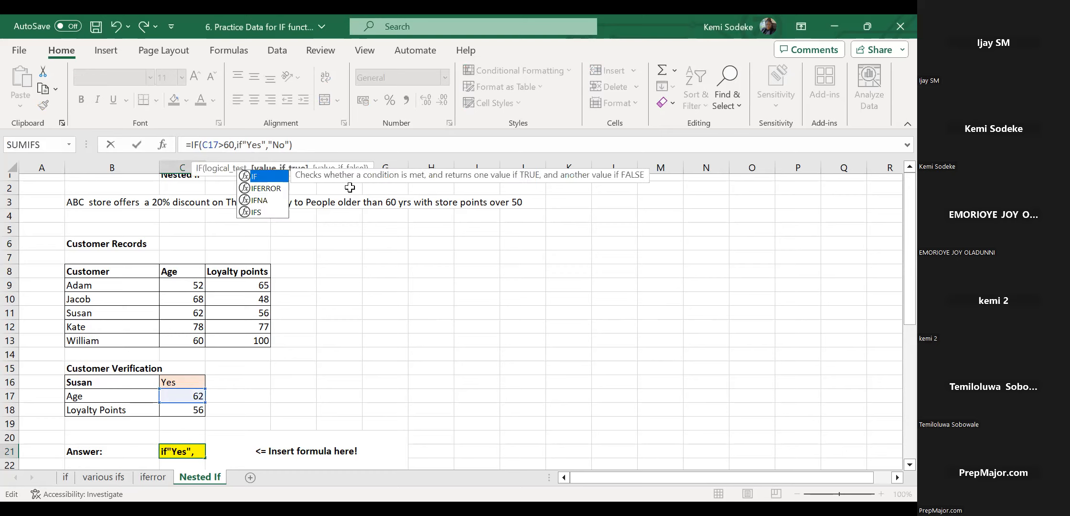
text(()
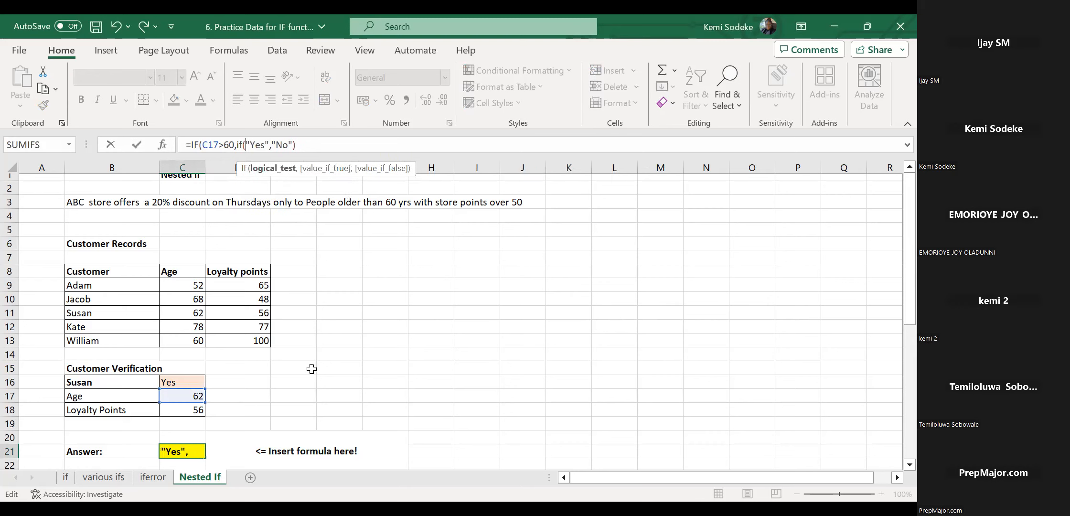
click(186, 410)
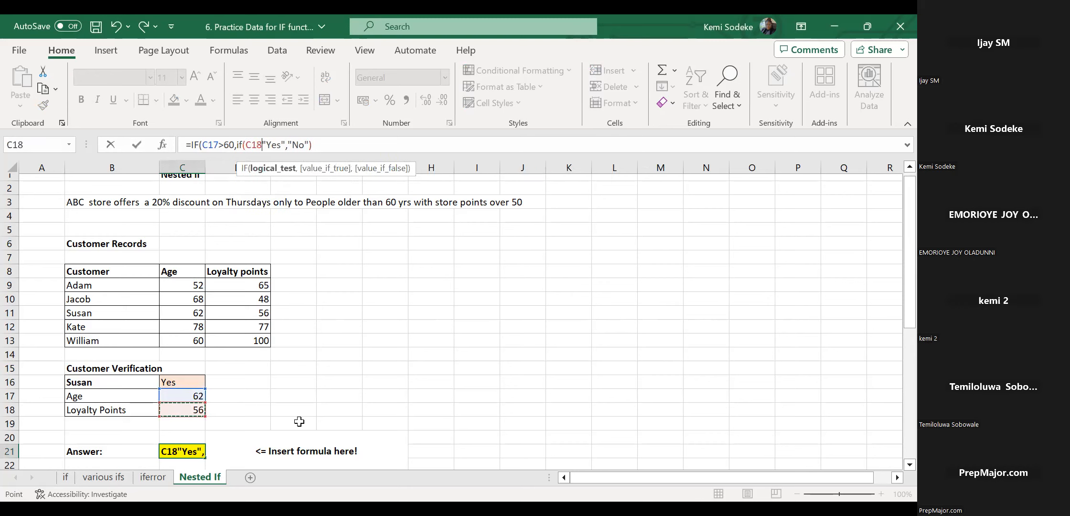
text(>50)
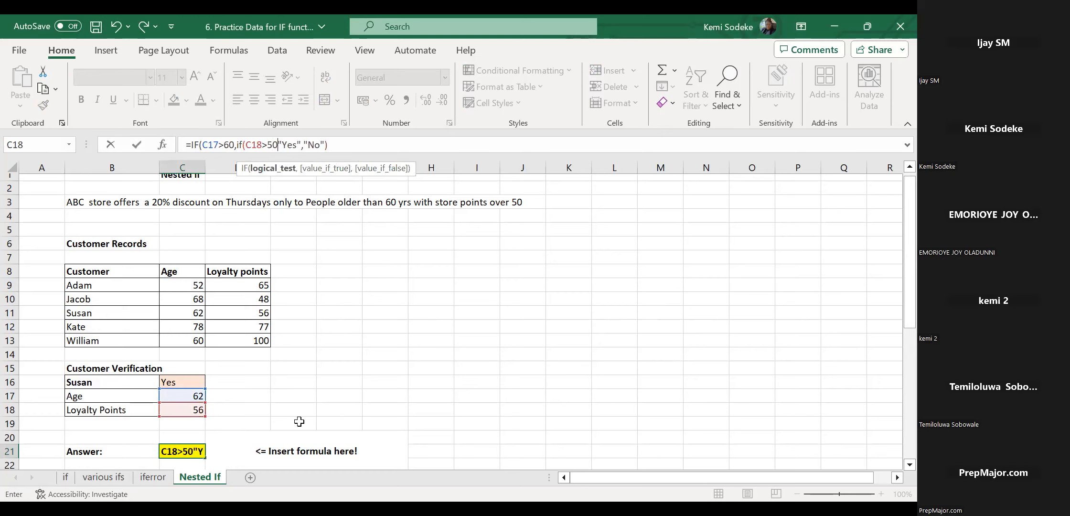
Give the nested IF in C21 "yes" as its true value and "no" as its false value, and close its parenthesis.
text(,"yes)
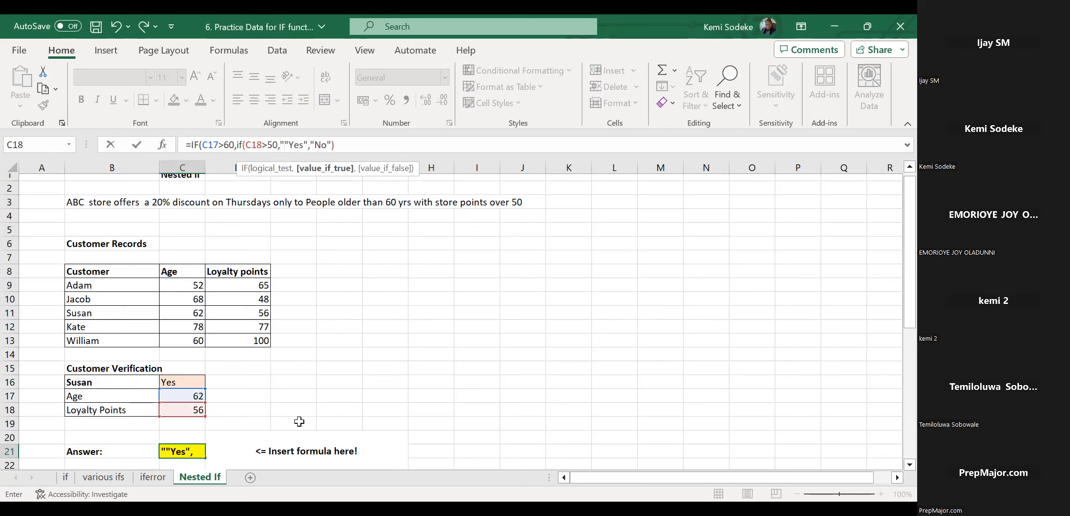
text(",)
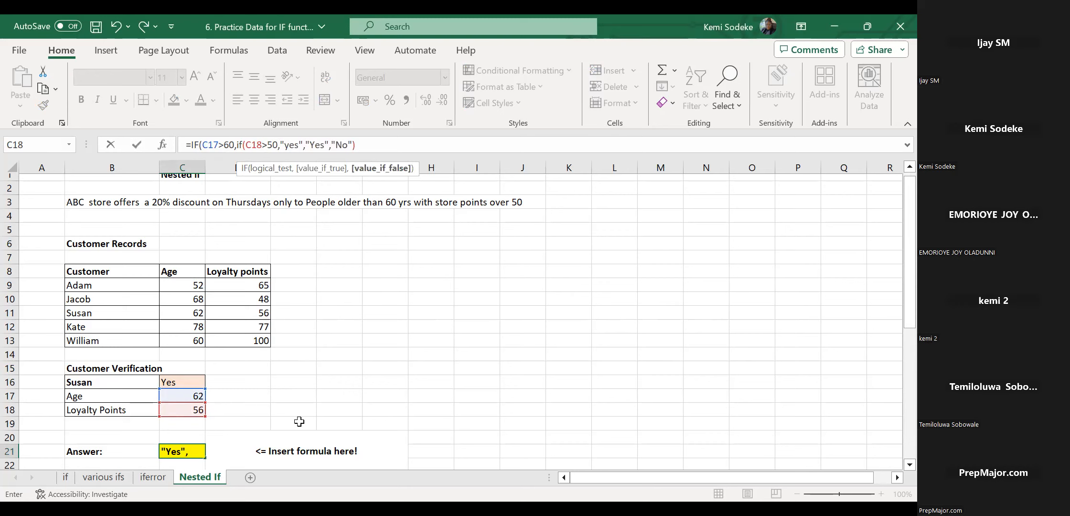
text("no")
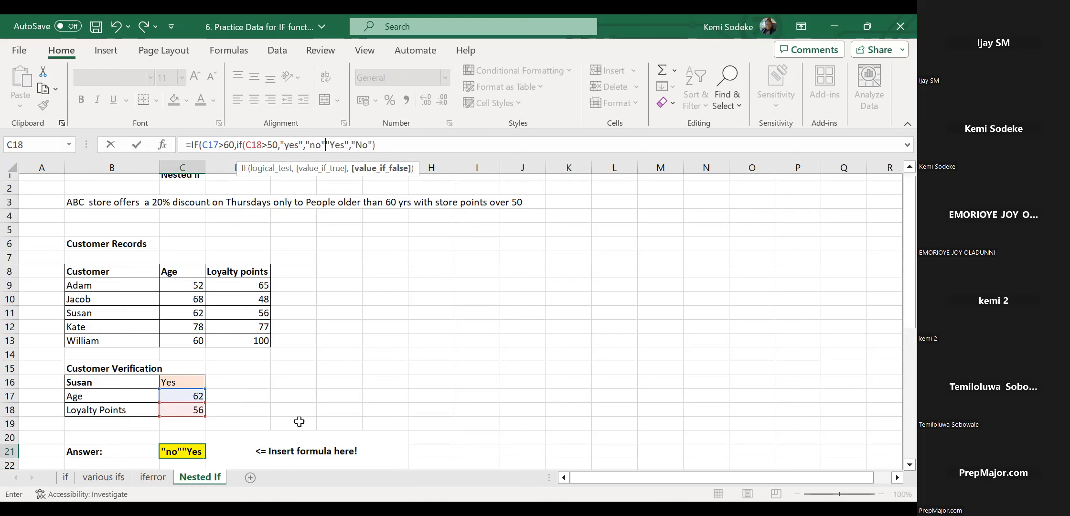
text())
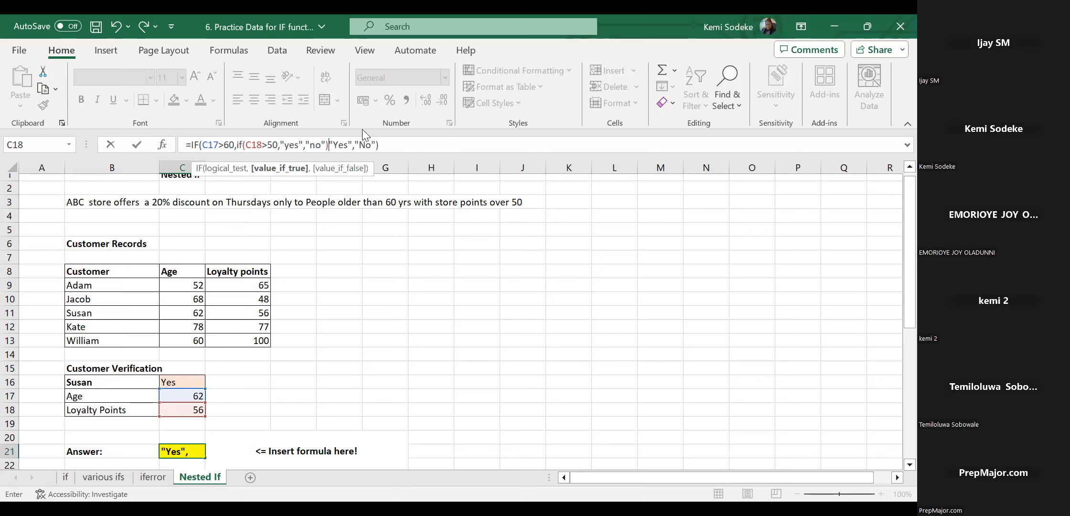
Remove the surplus "Yes" argument from the C21 formula, leaving =IF(C17>60,IF(C18>50,"yes","no"),"No"), and enter it.
click(353, 141)
key(Delete)
key(Delete)
key(Delete)
key(Delete)
key(Delete)
click(381, 146)
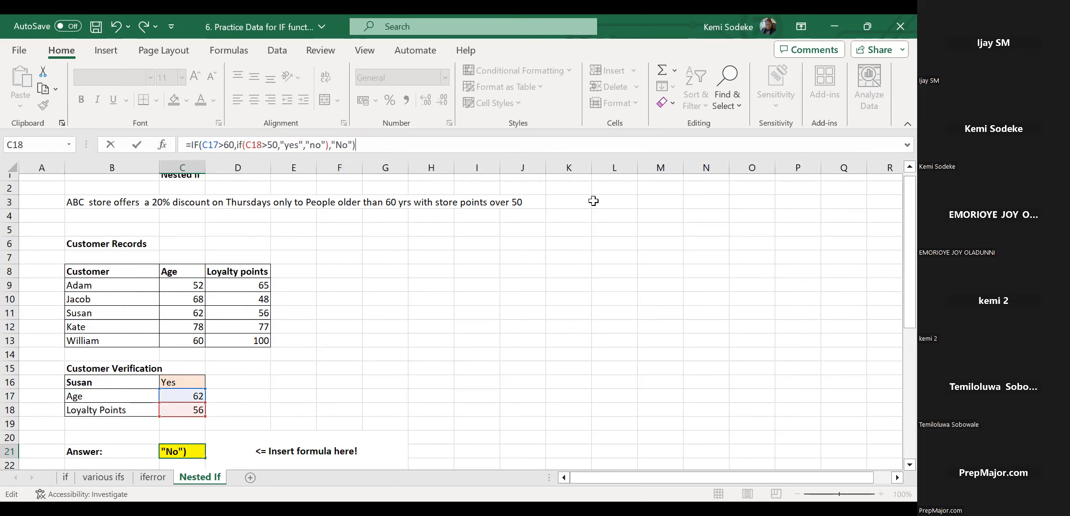
key(Return)
click(190, 448)
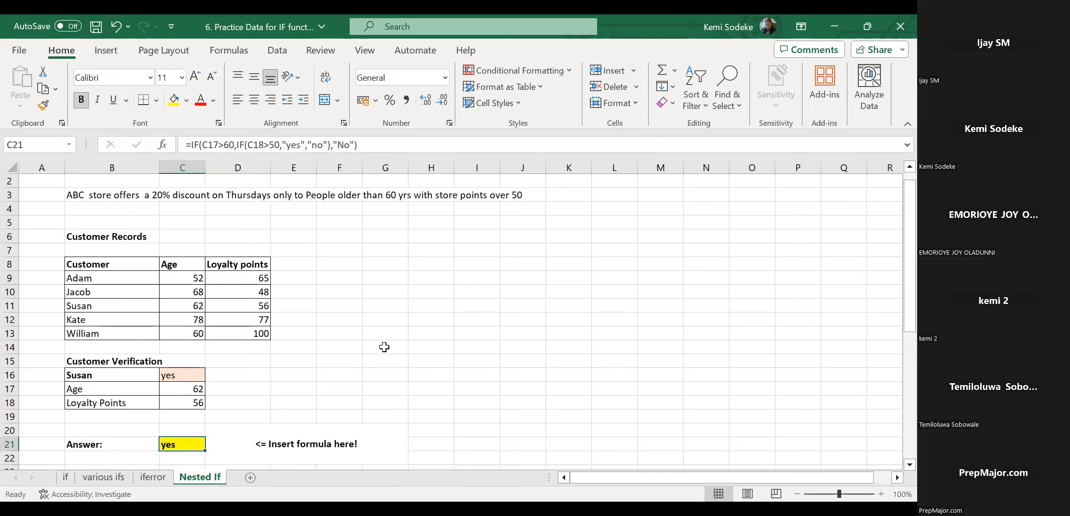
Clear the formula from the yellow Answer cell C21.
click(368, 320)
click(186, 452)
key(Delete)
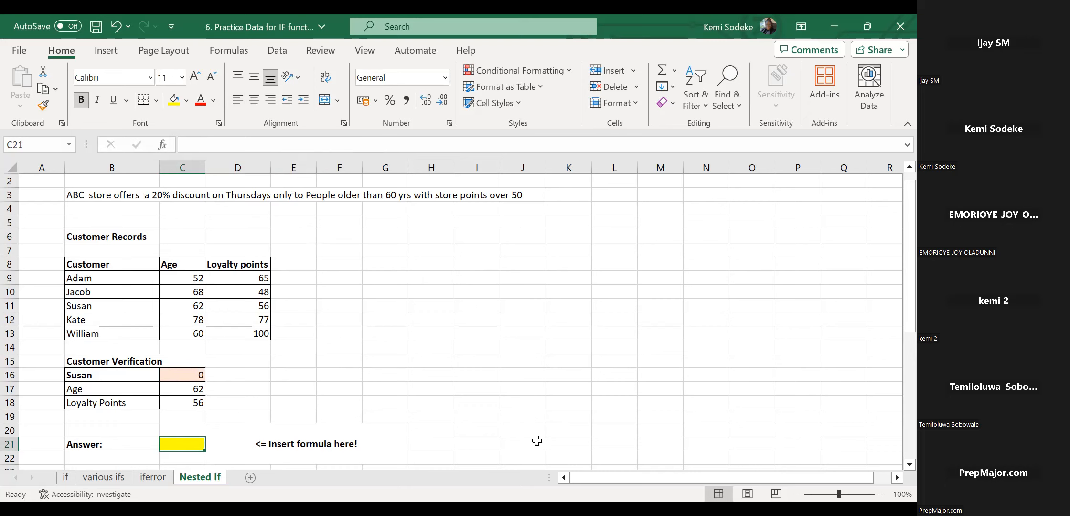
Start an IF formula in C21 with the logical test that the age in C17 is greater than 60.
text(=)
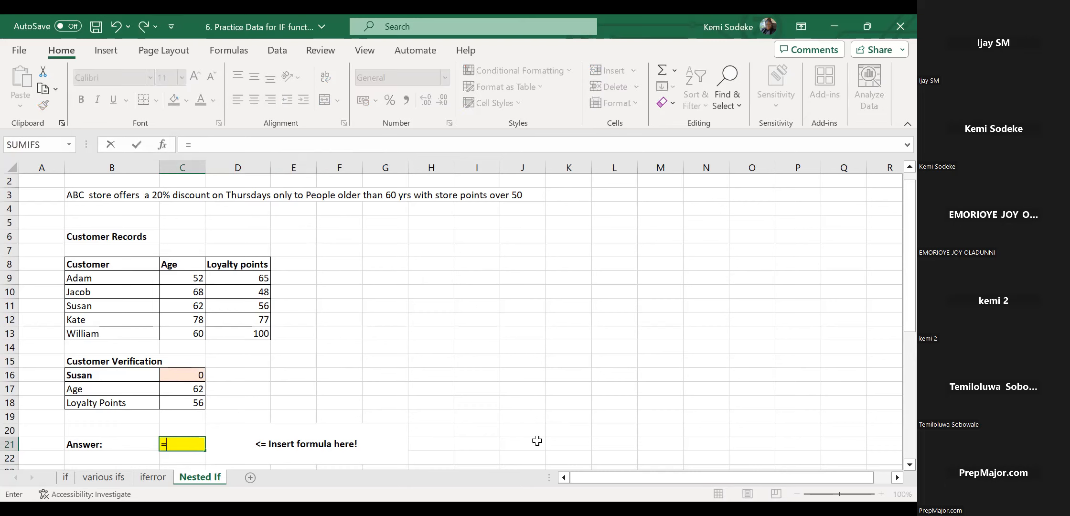
text(if()
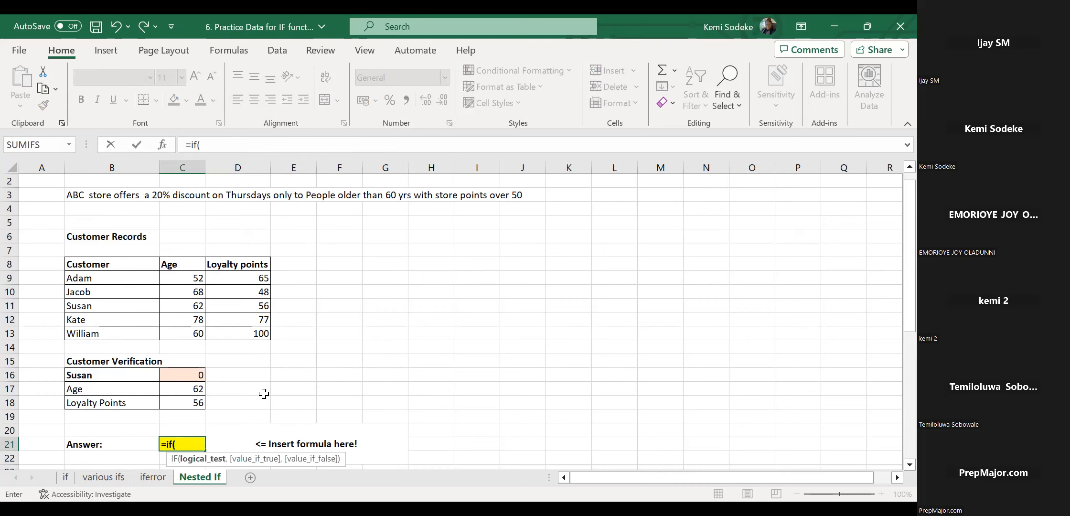
click(194, 389)
text(>)
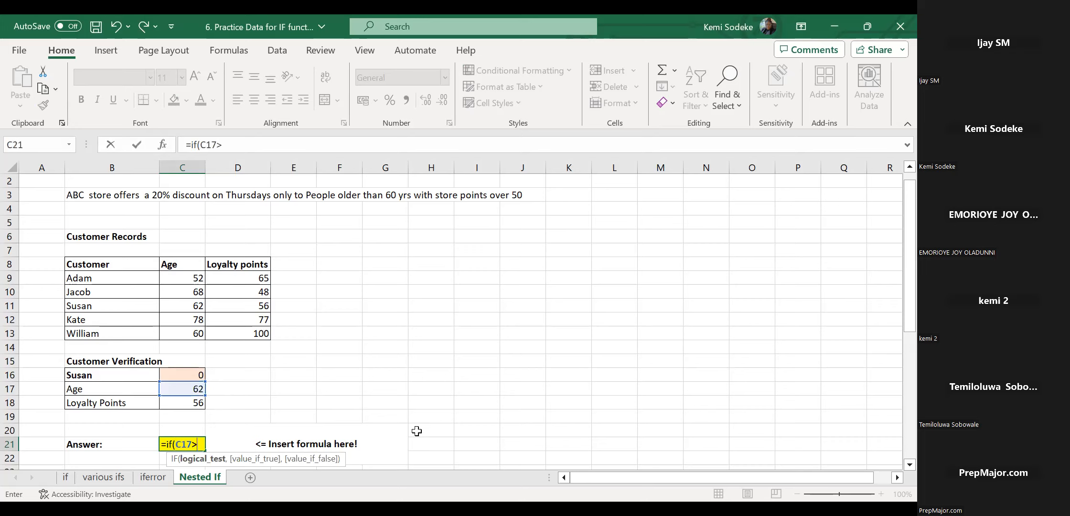
text(60)
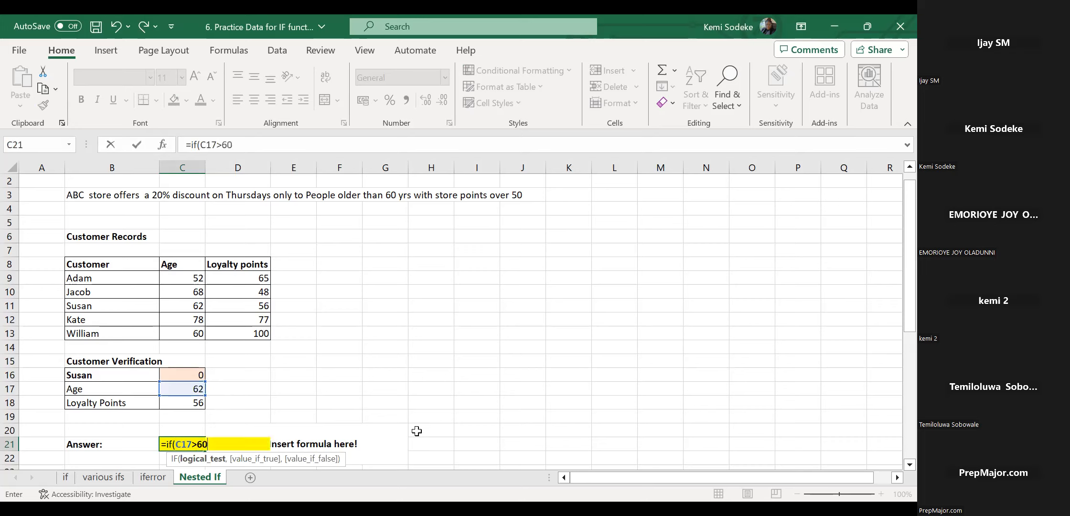
text(,)
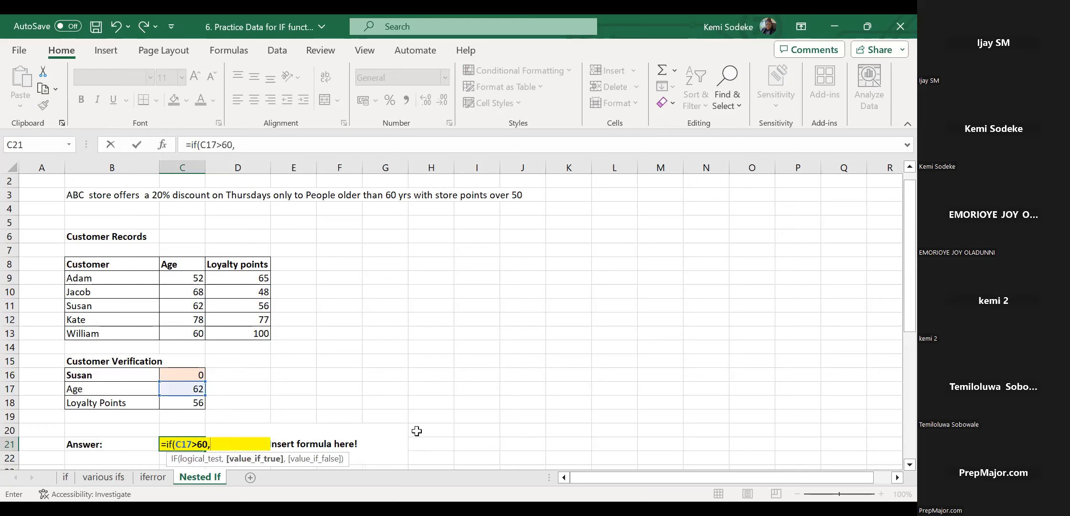
Nest IF(C18>50,"Yes","No") as the value-if-true argument of the C21 formula.
text(if)
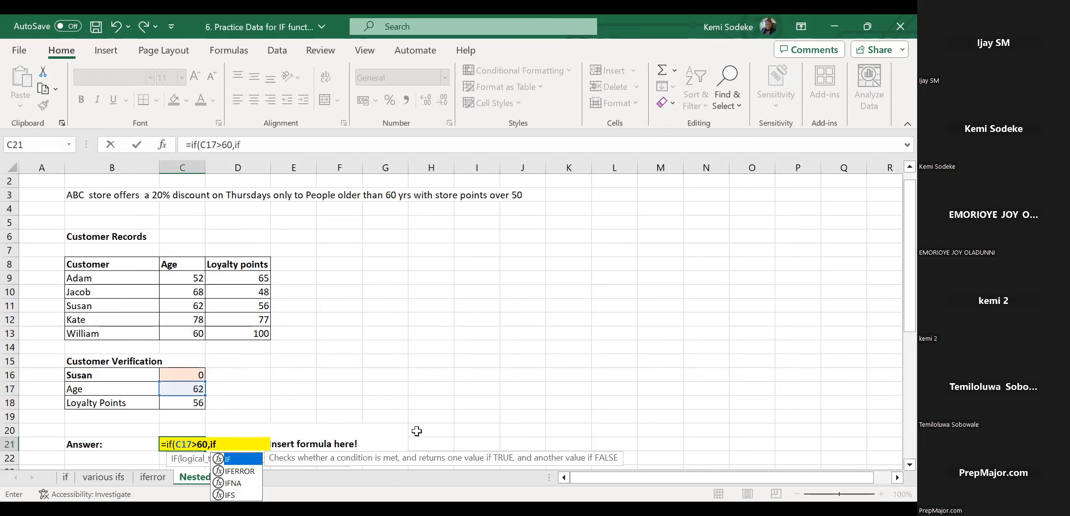
text(()
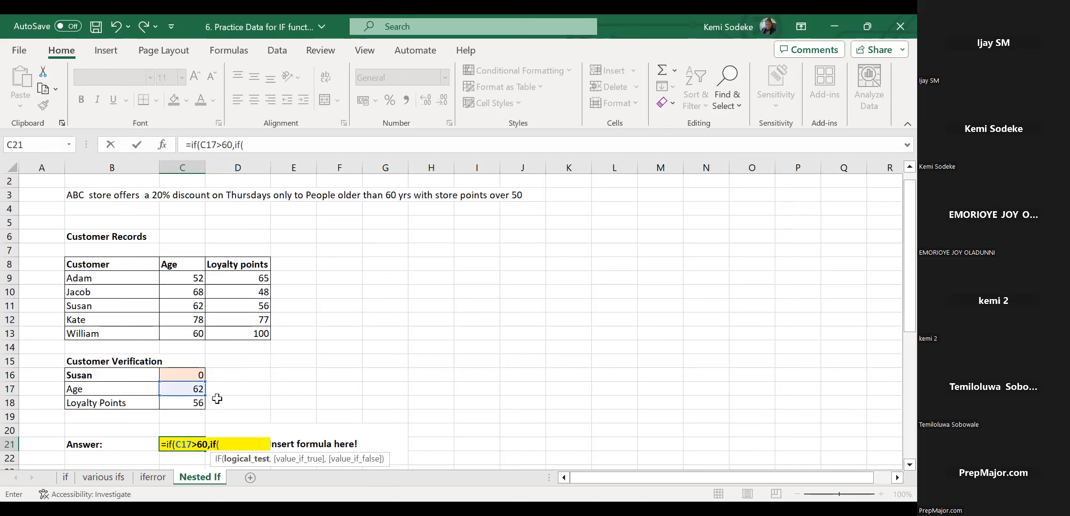
click(179, 406)
text(>50)
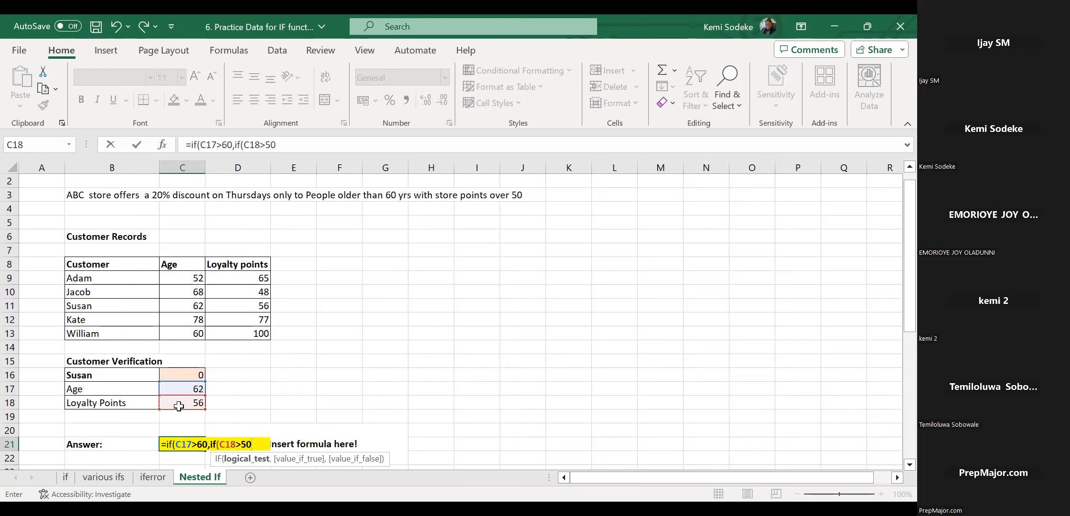
text(,)
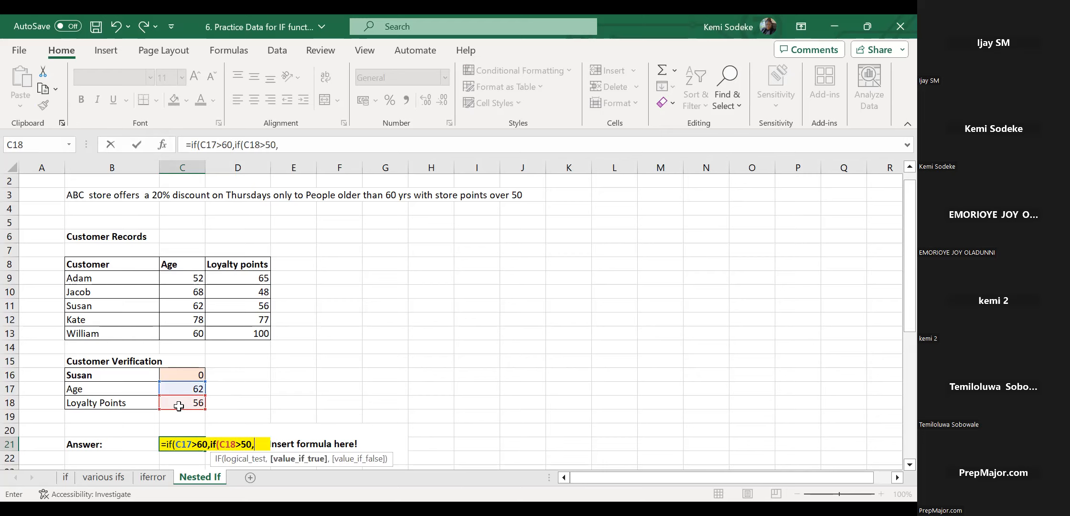
text("Yes",)
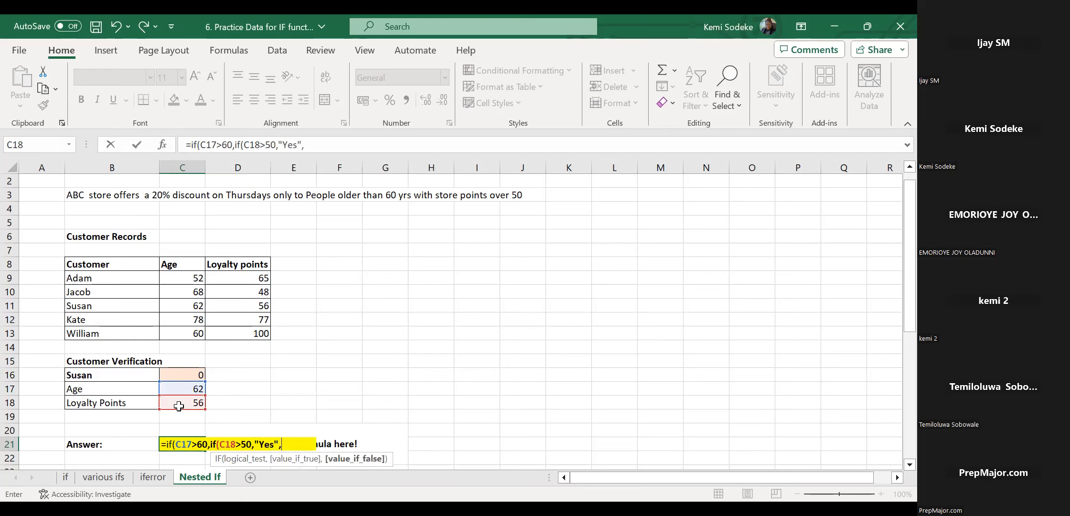
text(No)
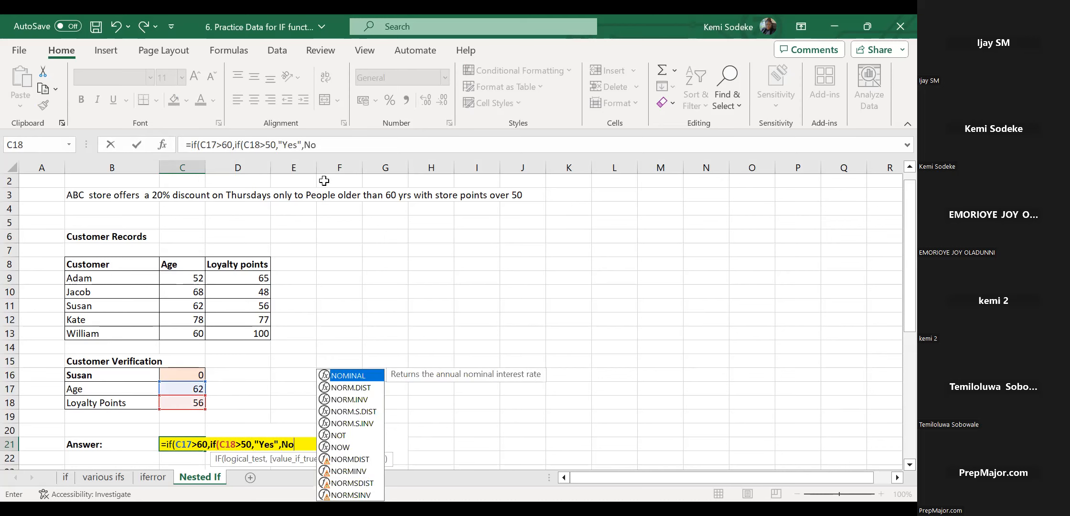
click(304, 145)
text(")
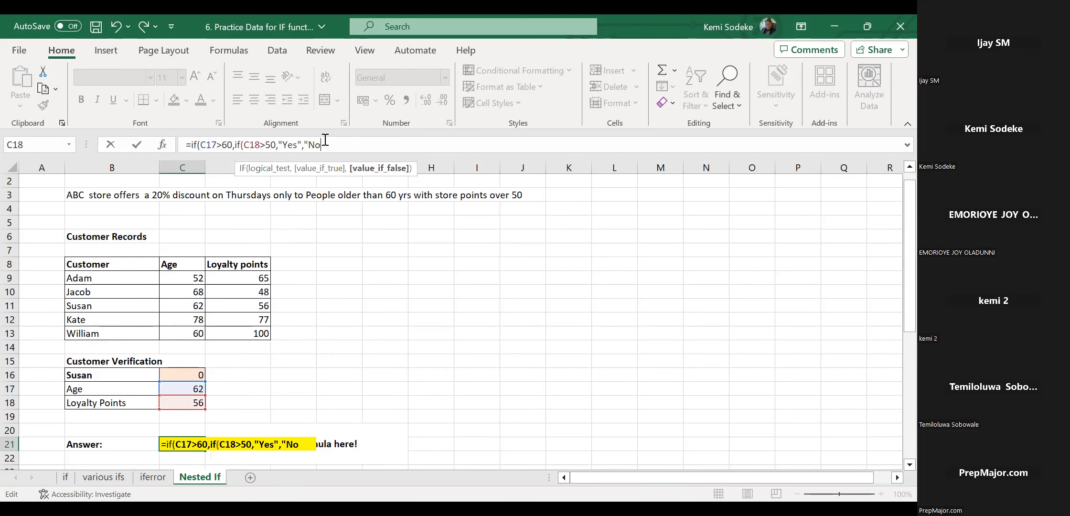
text())
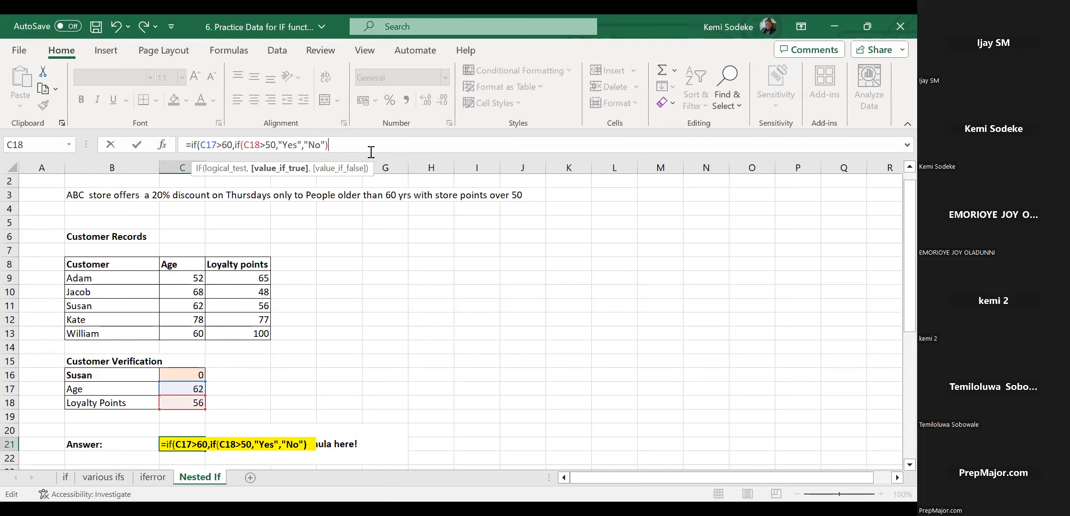
Add "No" as the outer IF's value-if-false argument, close the C21 formula and enter it.
text(,)
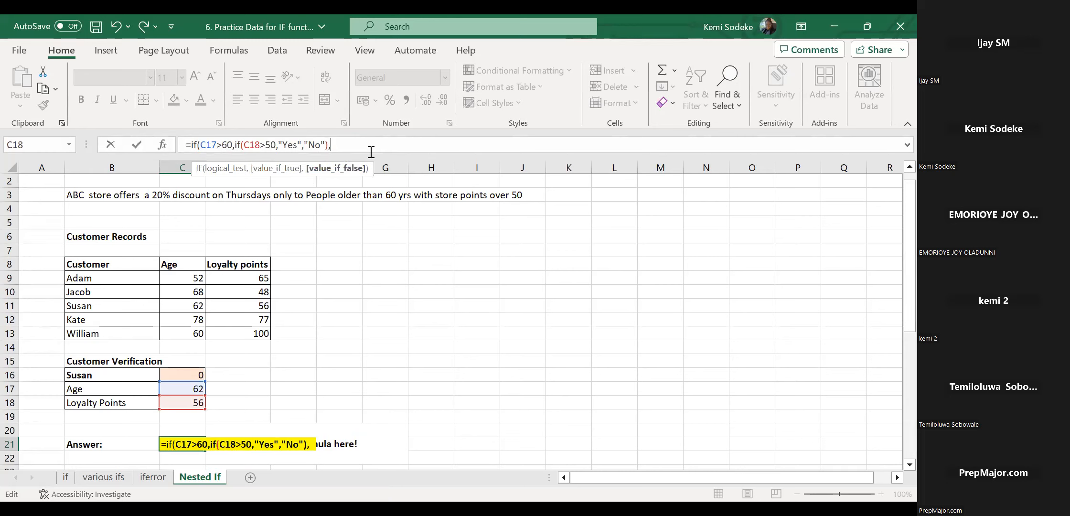
text("N)
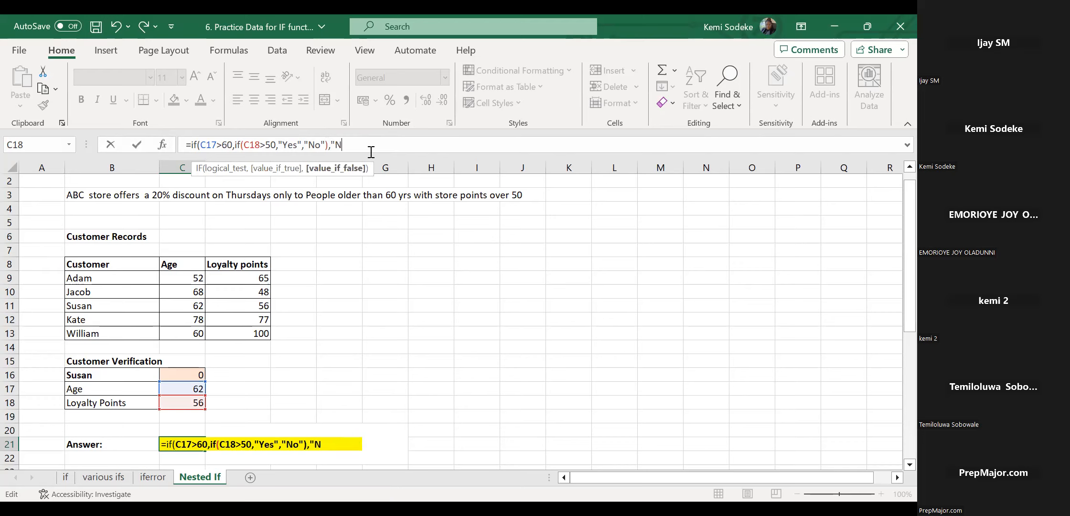
text(o"))
key(Return)
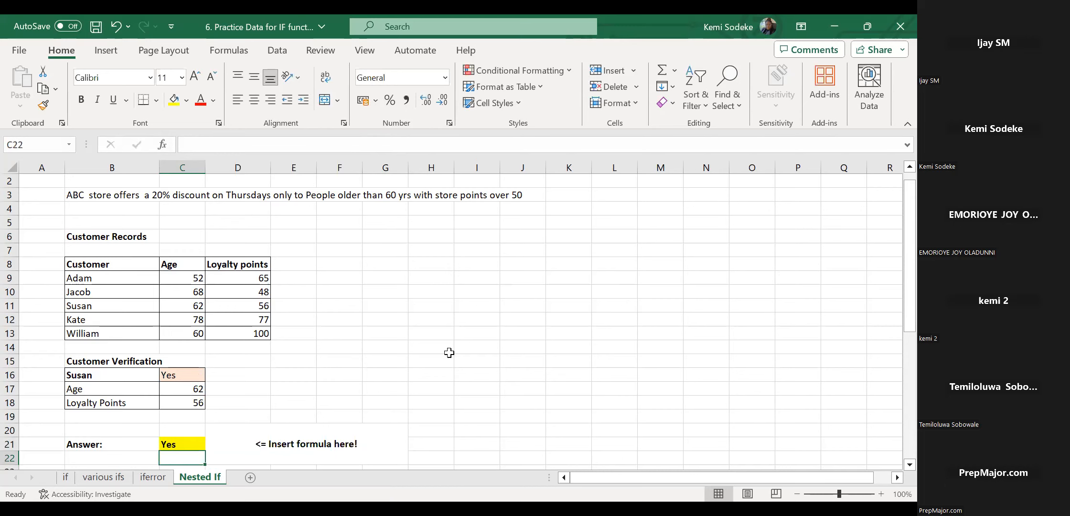
Review the nested IF in C21, the verified customer in B16, and the Age and Loyalty Points lookup formulas in C17 and C18.
scroll(418, 341, down, 1)
click(182, 403)
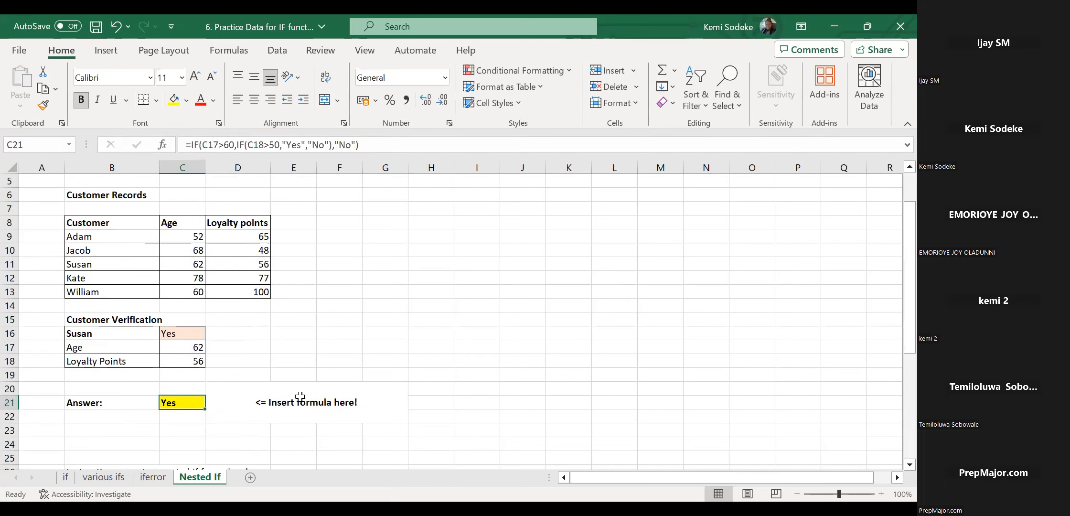
click(108, 334)
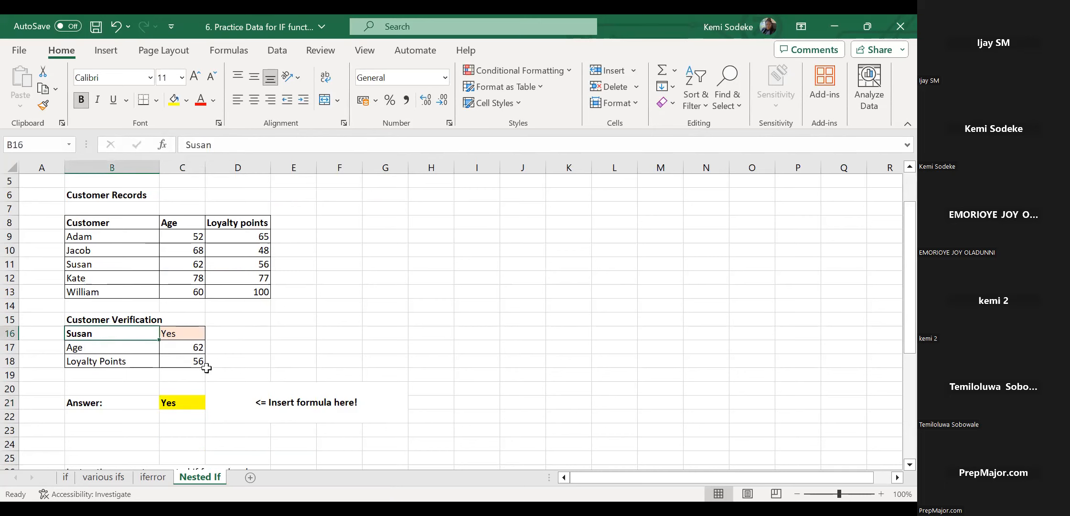
click(91, 347)
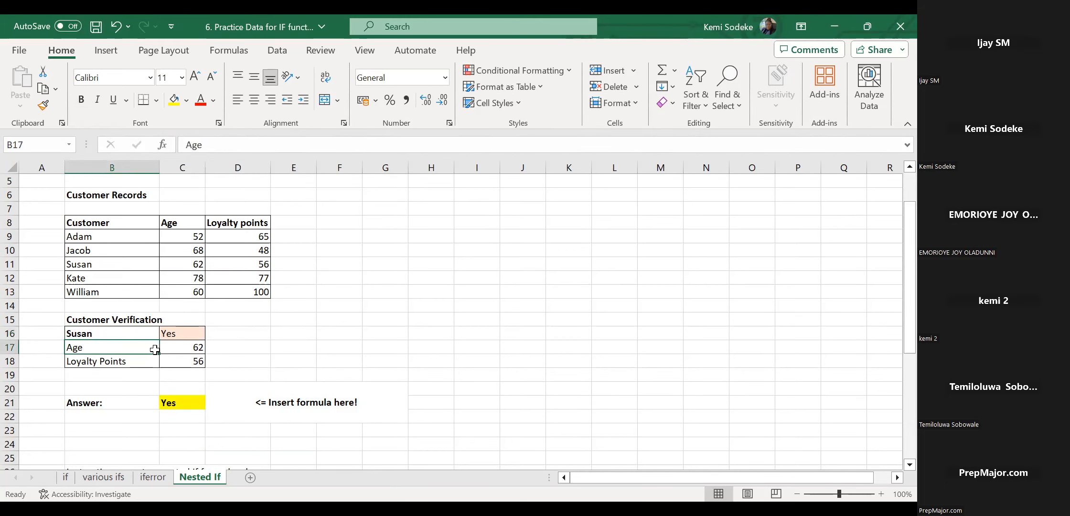
click(96, 334)
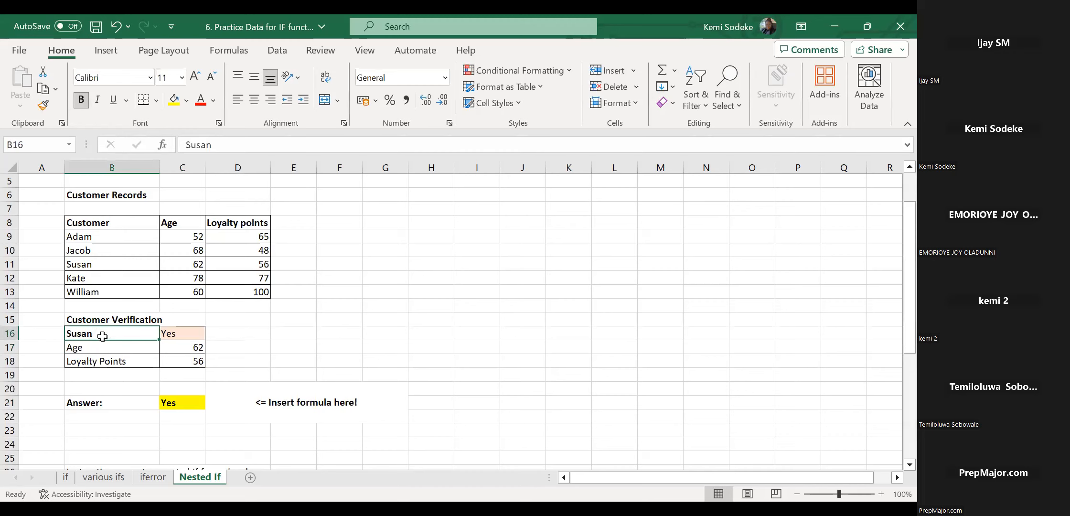
click(184, 350)
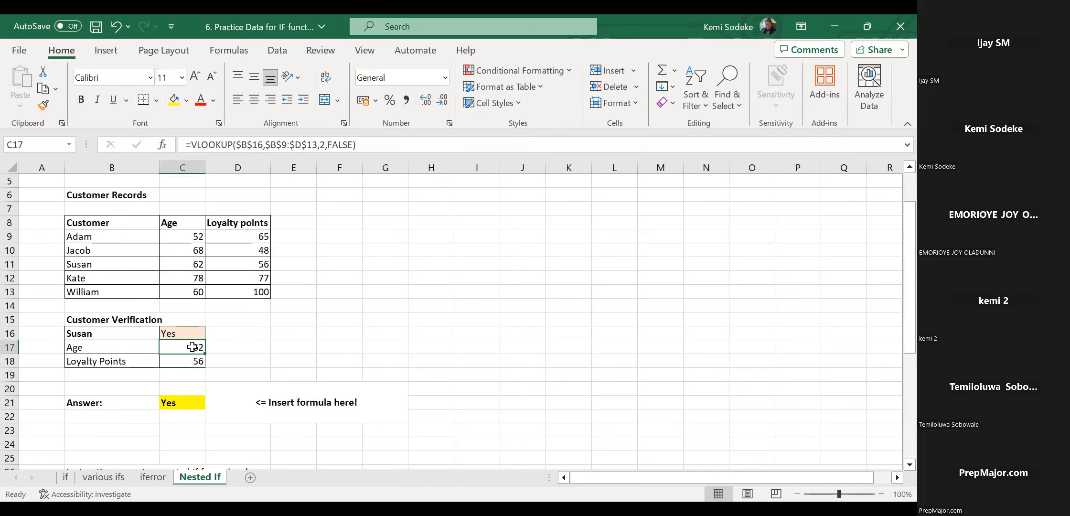
click(194, 362)
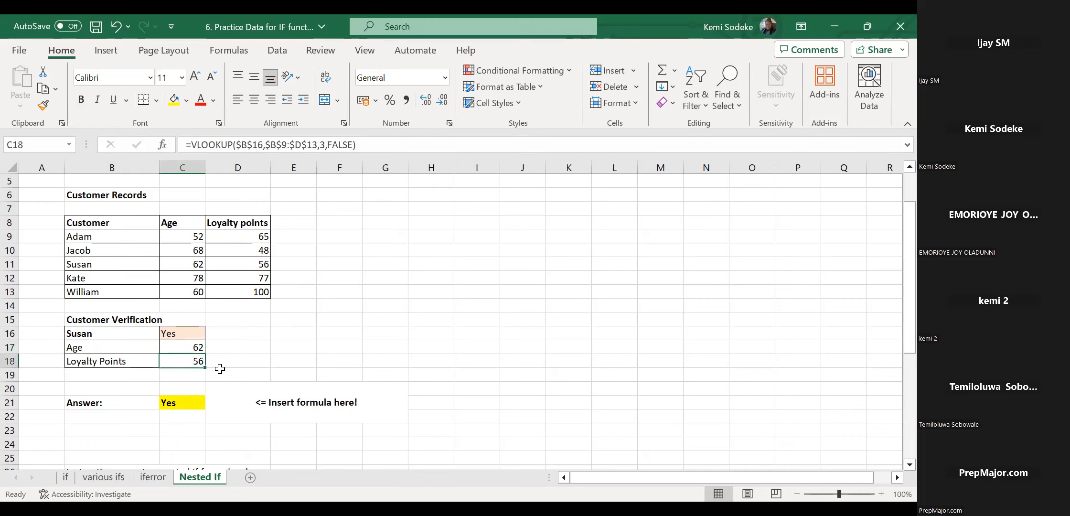
Copy the customer name from B12 and paste it as a value into B16 of the Customer Verification table.
click(93, 279)
key(ctrl+c)
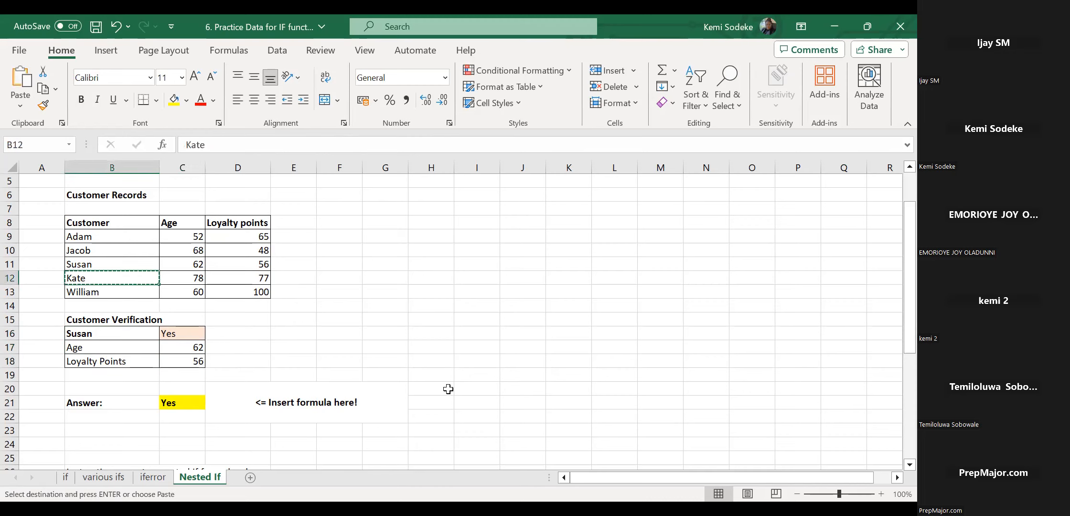
click(114, 333)
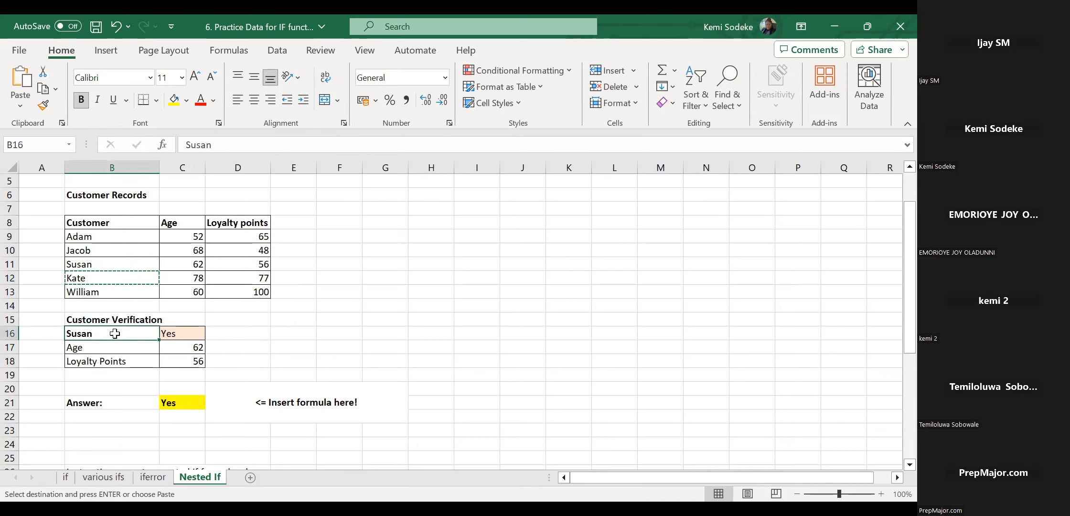
right_click(117, 338)
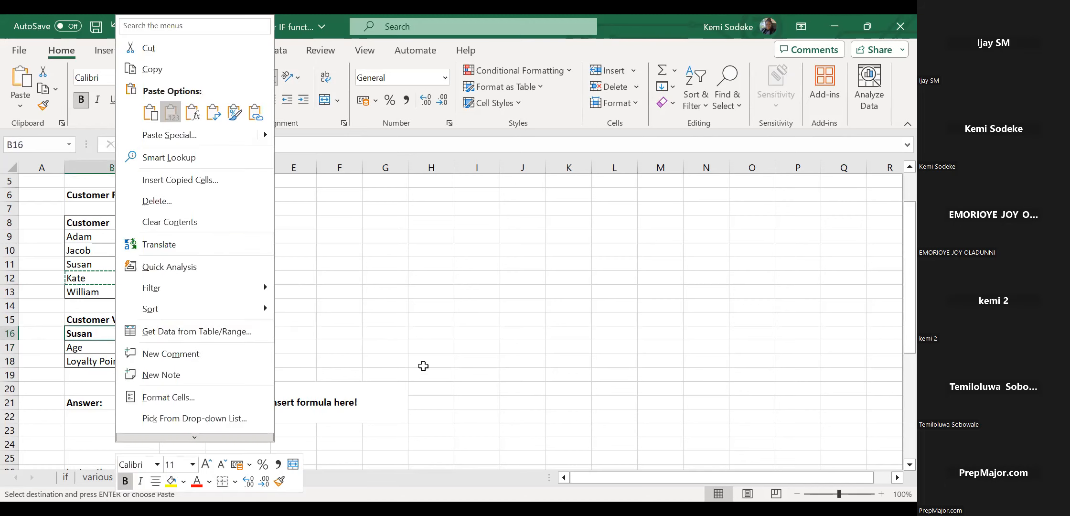
key(ctrl+v)
click(258, 373)
click(135, 360)
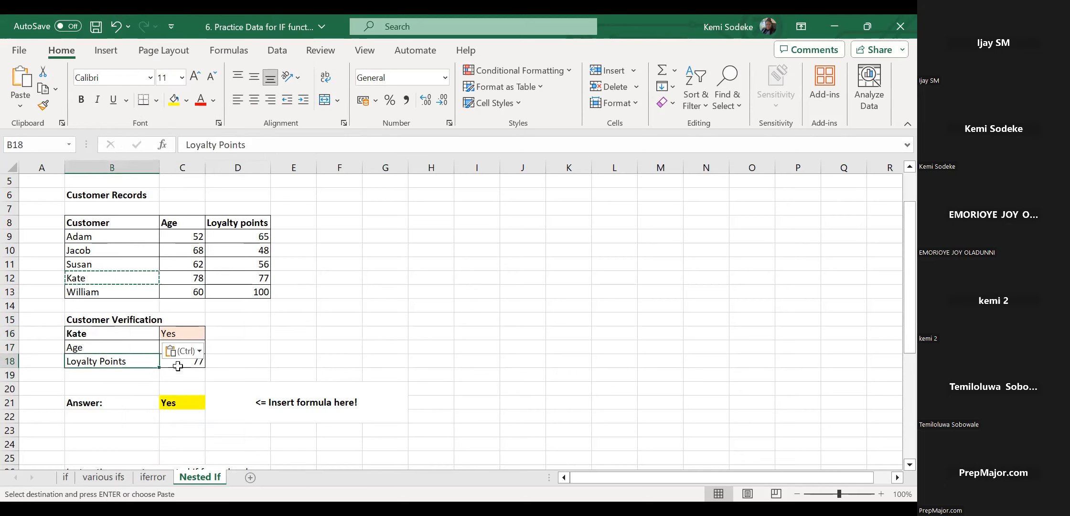
Dismiss the paste options covering the verification values by making a throwaway entry of 22 in H23 and deleting it.
click(203, 405)
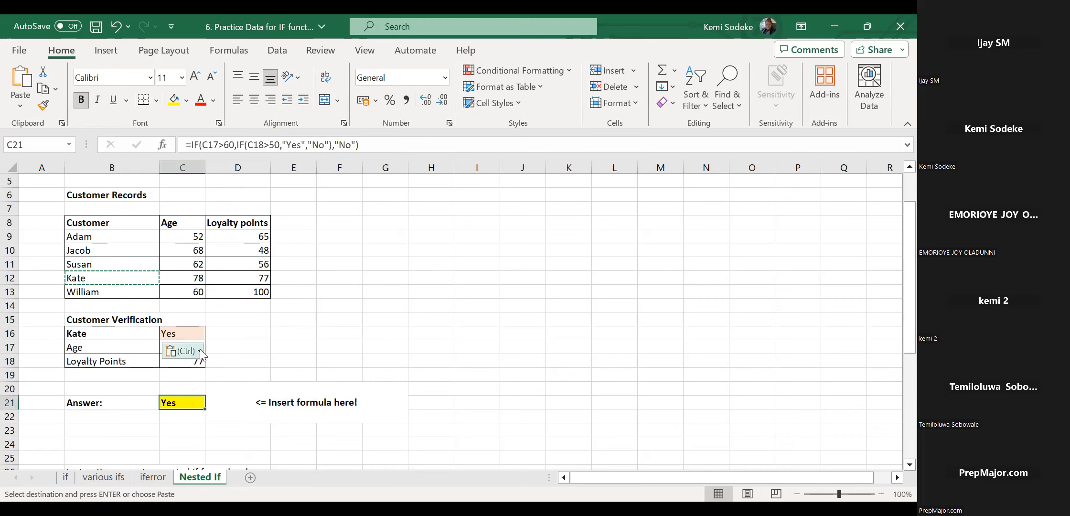
click(185, 351)
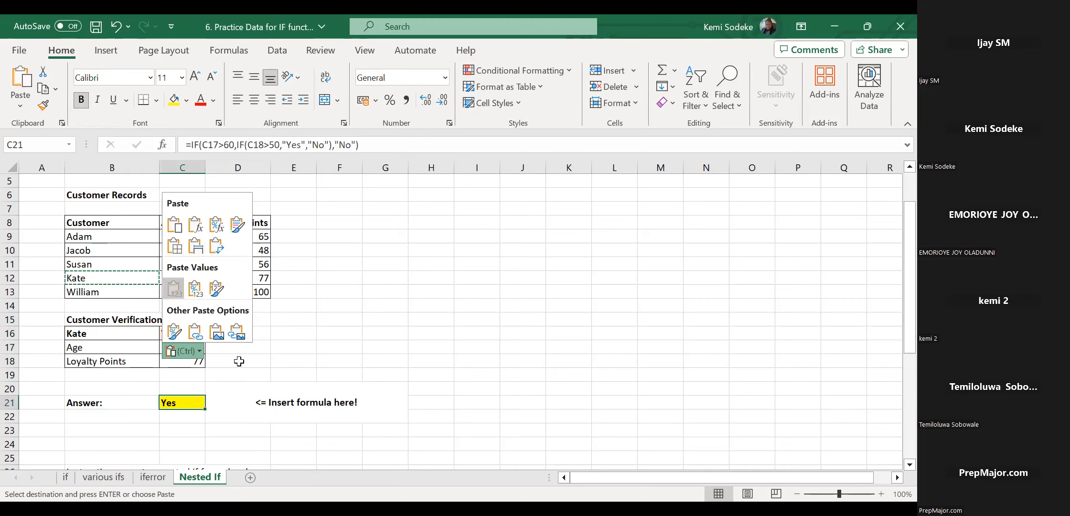
drag(282, 362, 208, 362)
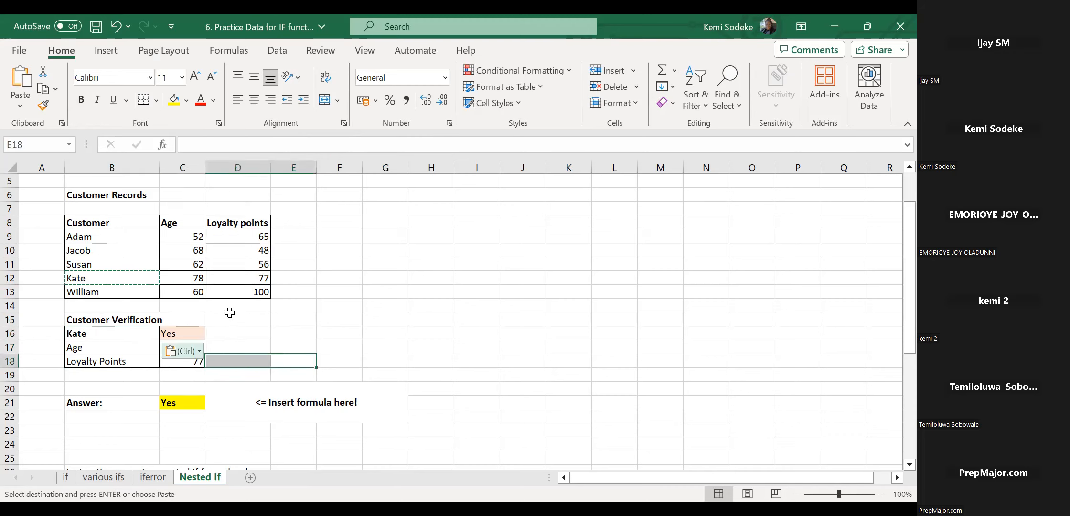
drag(292, 348, 206, 377)
click(172, 364)
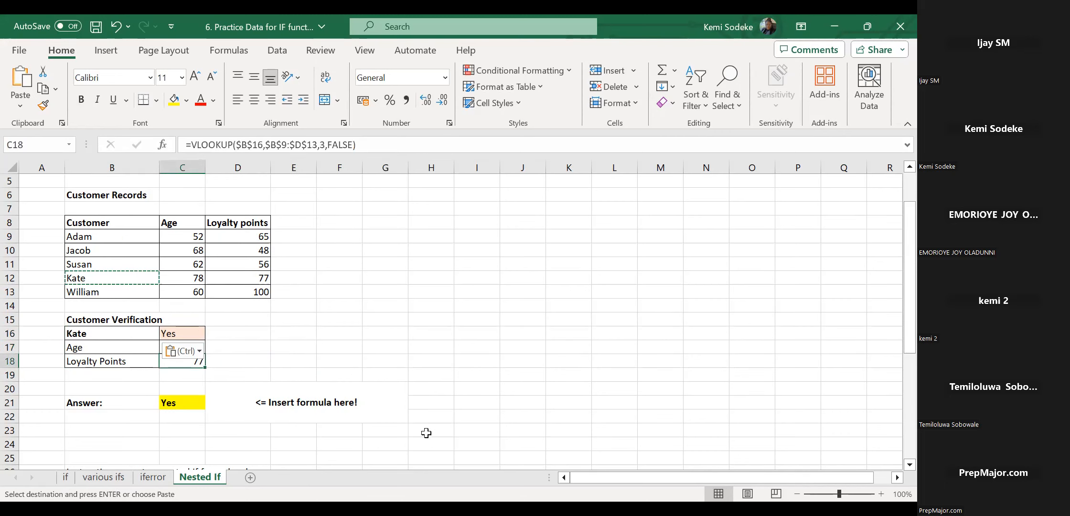
click(427, 430)
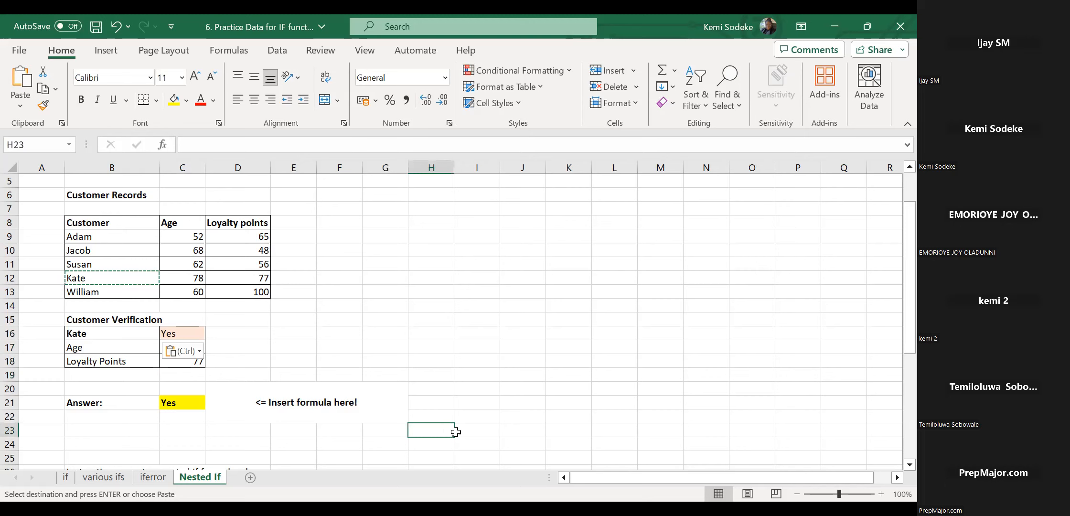
text(22)
click(473, 436)
click(432, 442)
click(440, 430)
key(Delete)
click(566, 433)
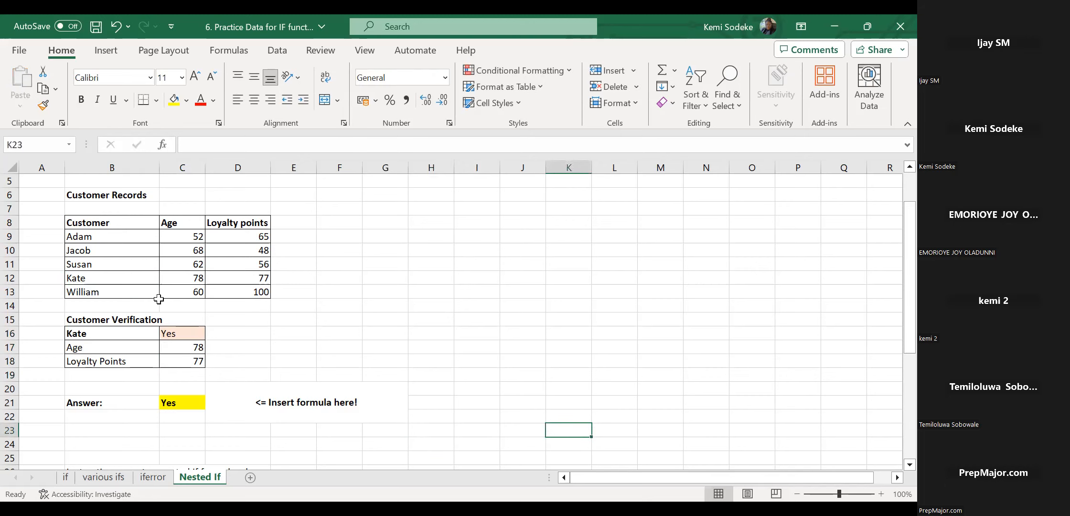
Review the verified customer in B16 and the Age and Loyalty Points lookup formulas in C17 and C18.
click(89, 333)
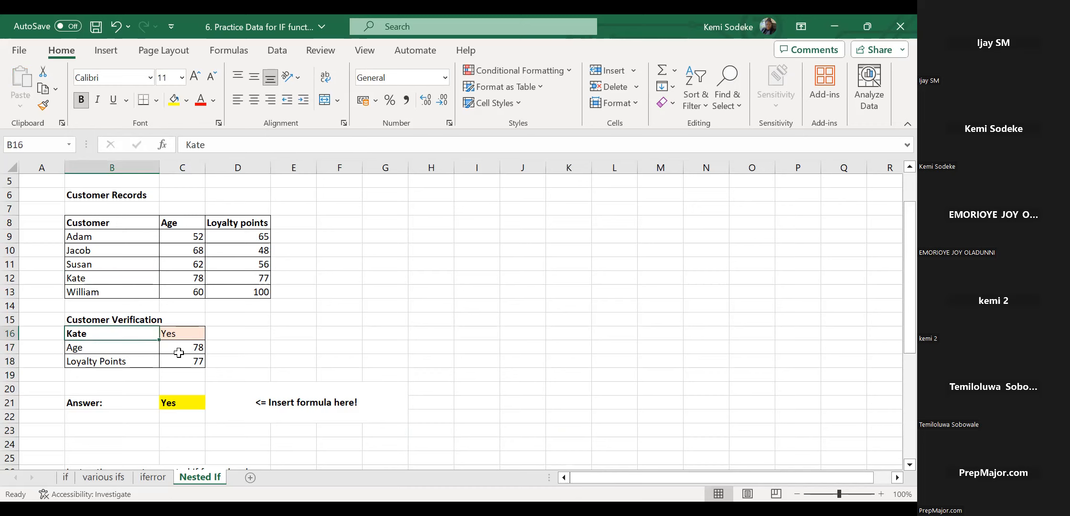
click(202, 353)
click(107, 361)
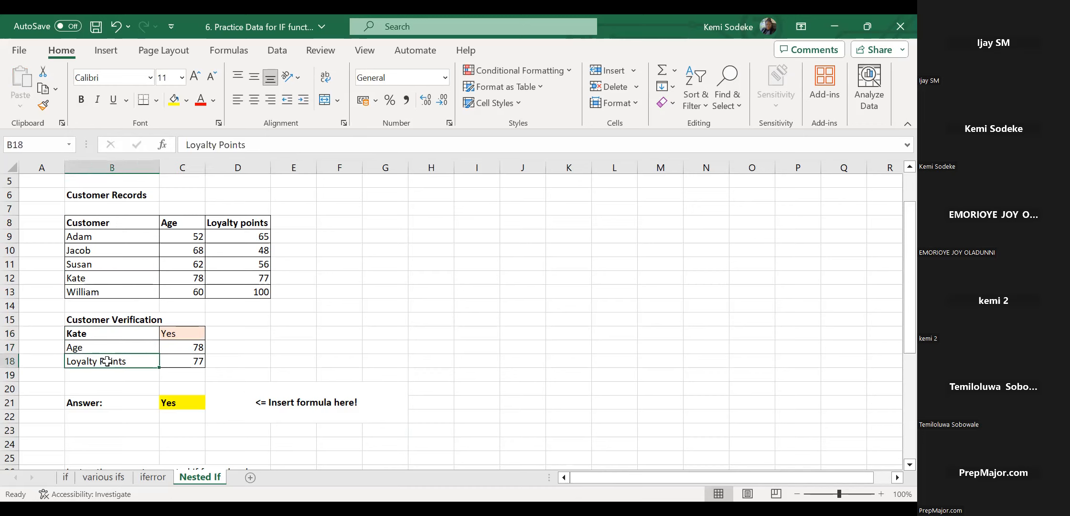
click(190, 361)
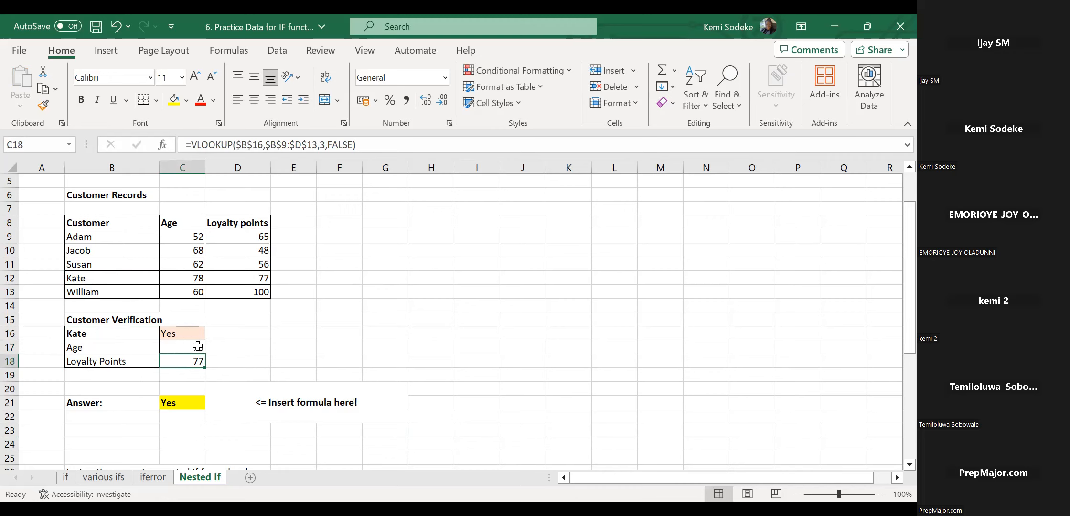
click(171, 344)
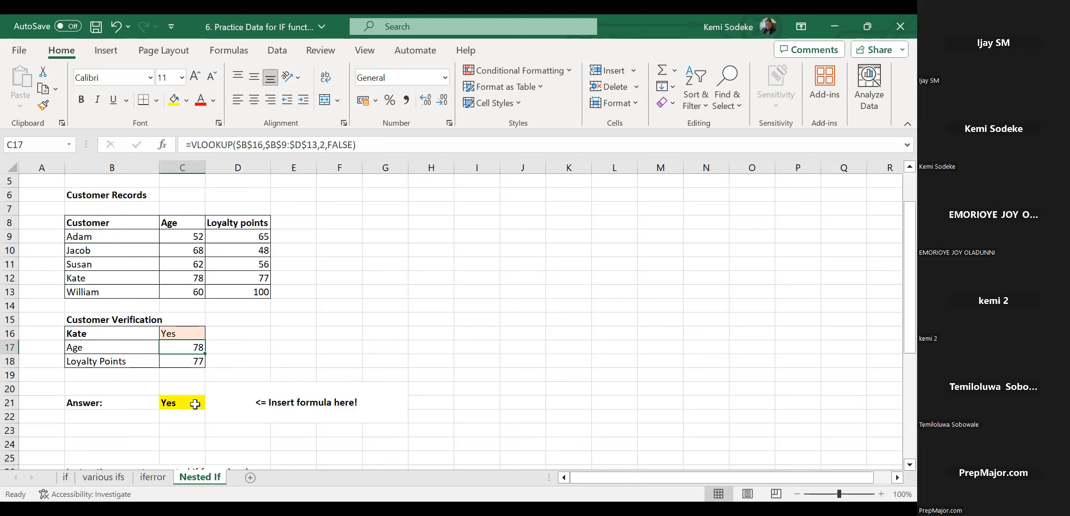
Replace the verified customer in B16 with the customer name listed in B10, and check the answer formula in C21.
click(105, 333)
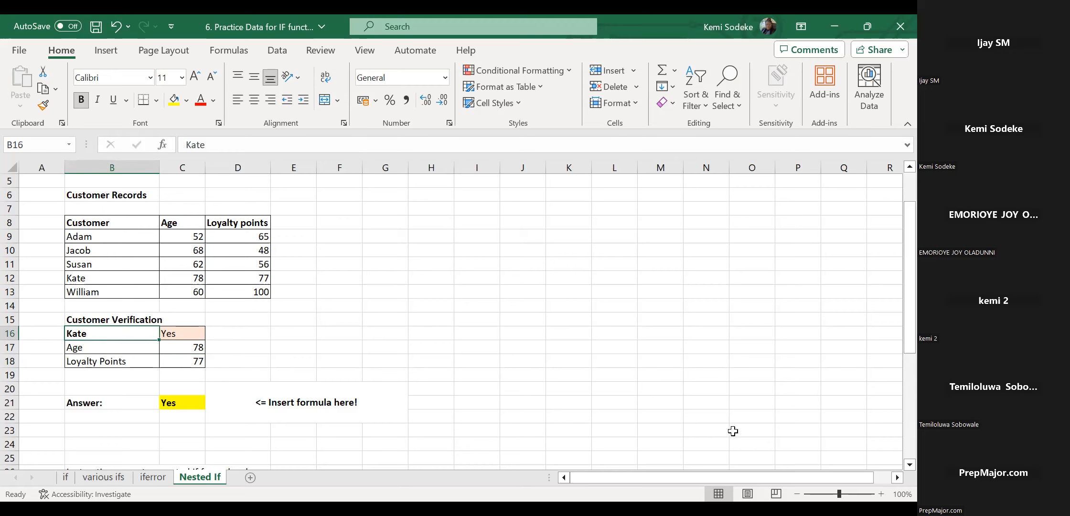
text(Jacob)
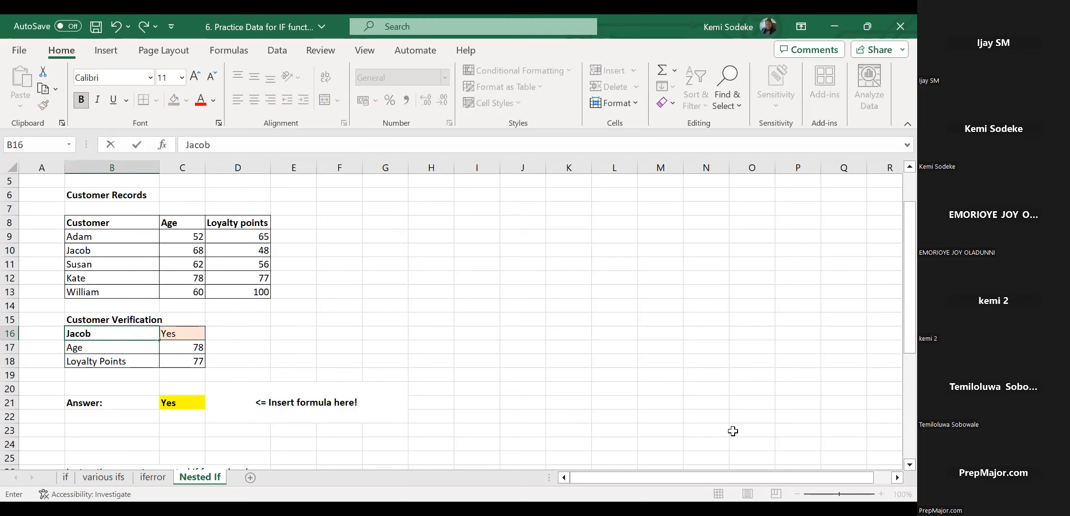
key(Return)
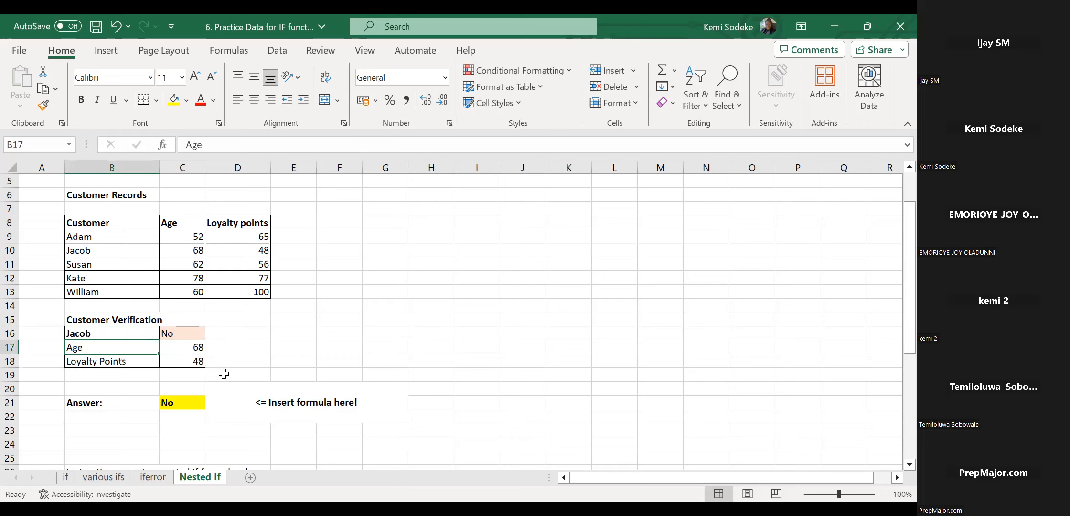
click(180, 402)
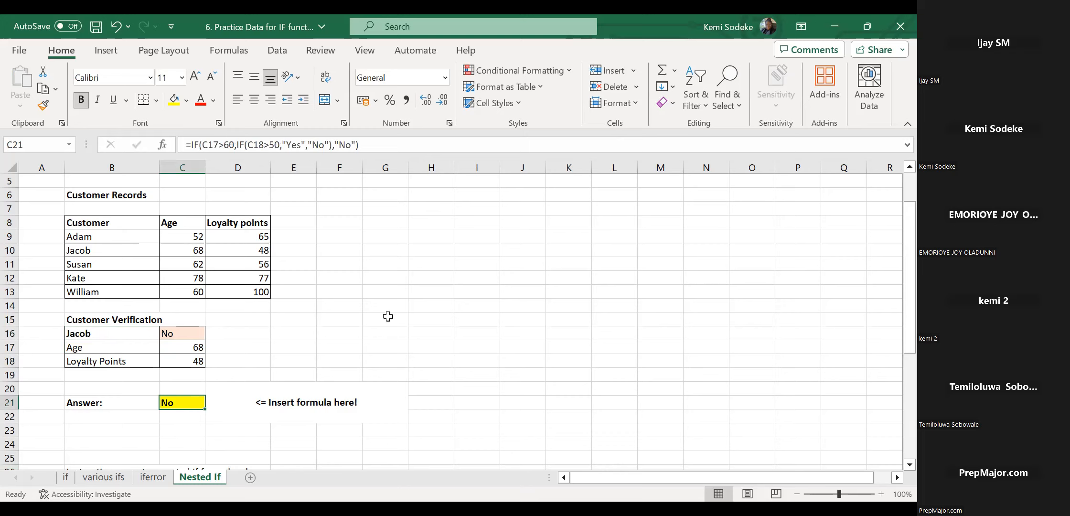
click(423, 334)
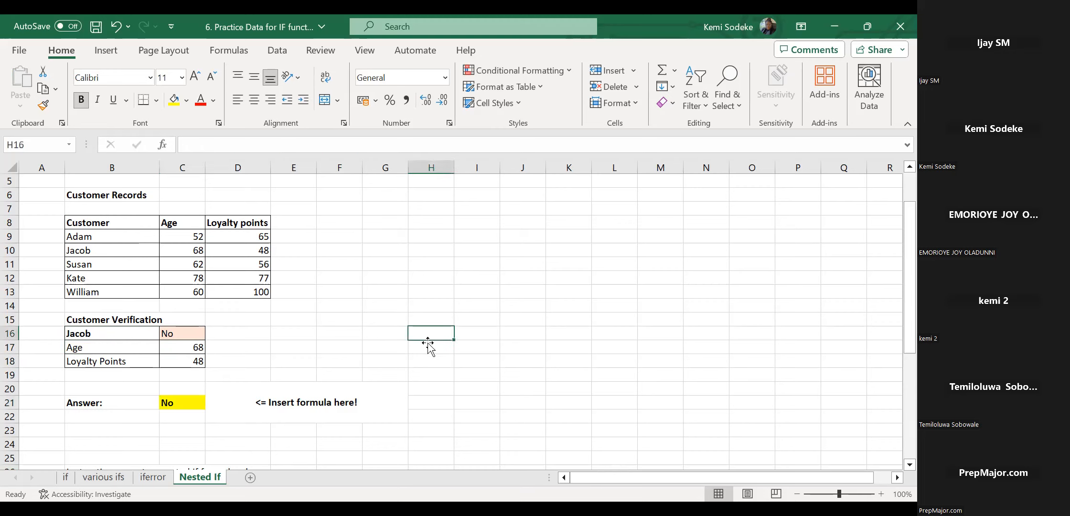
Compare the nested IF formula in C21 with the discount rule, customer records and the instructions in rows 26 to 32.
click(175, 401)
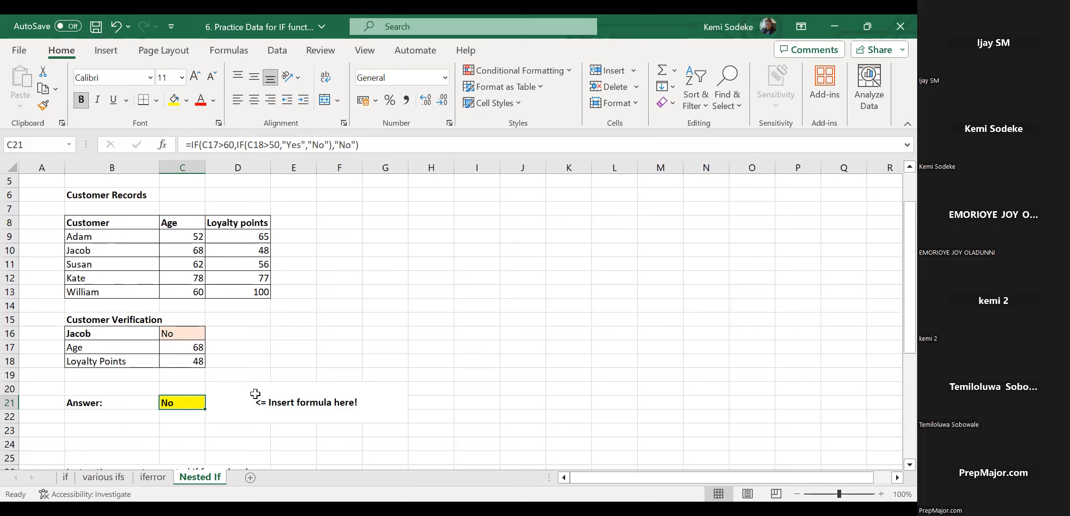
scroll(319, 404, down, 2)
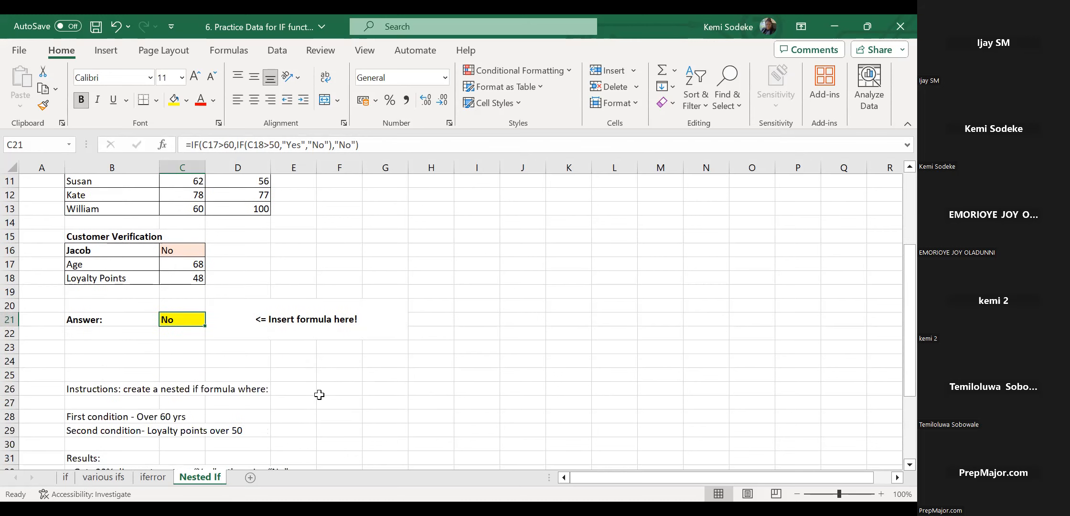
scroll(306, 389, up, 3)
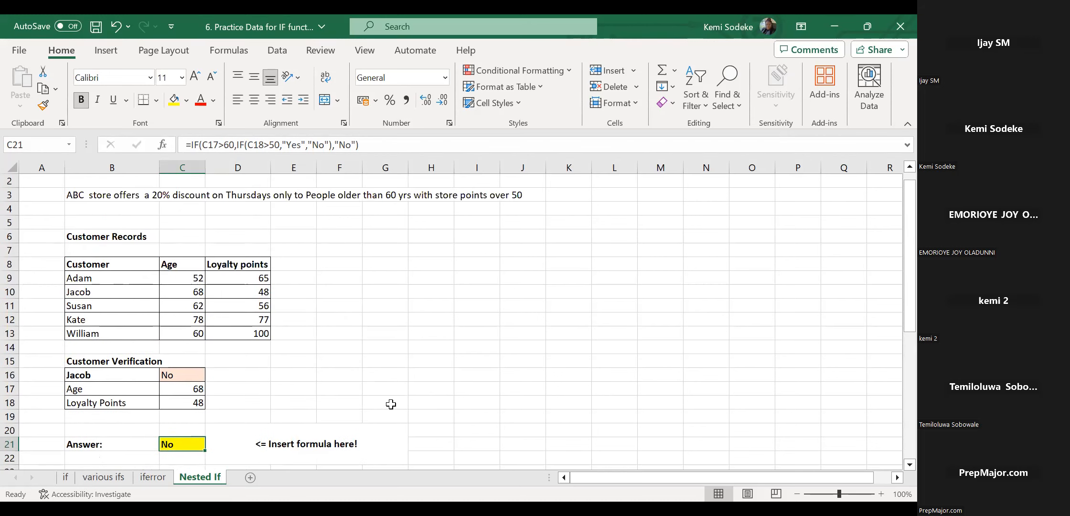
scroll(325, 371, down, 1)
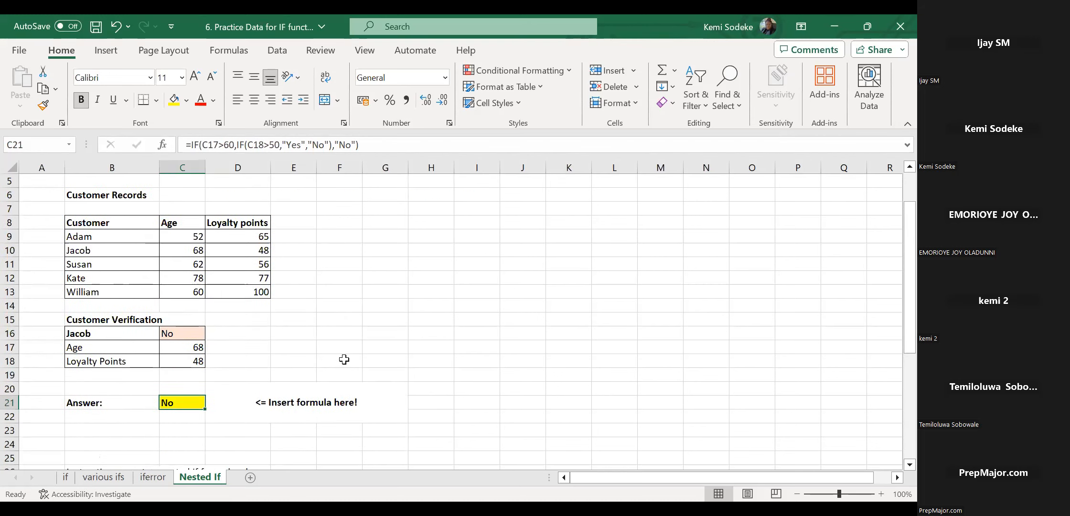
scroll(342, 361, down, 2)
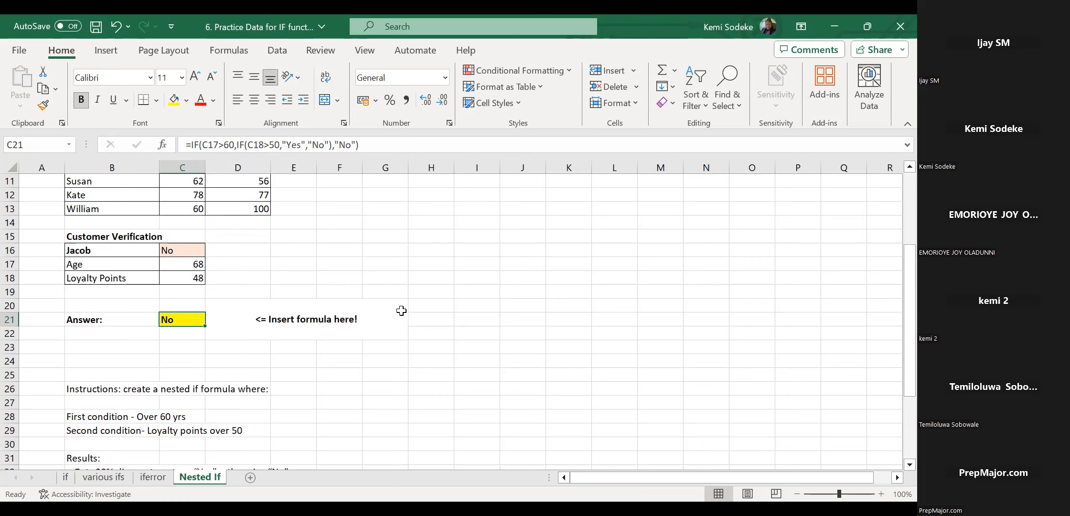
click(415, 359)
scroll(414, 357, down, 1)
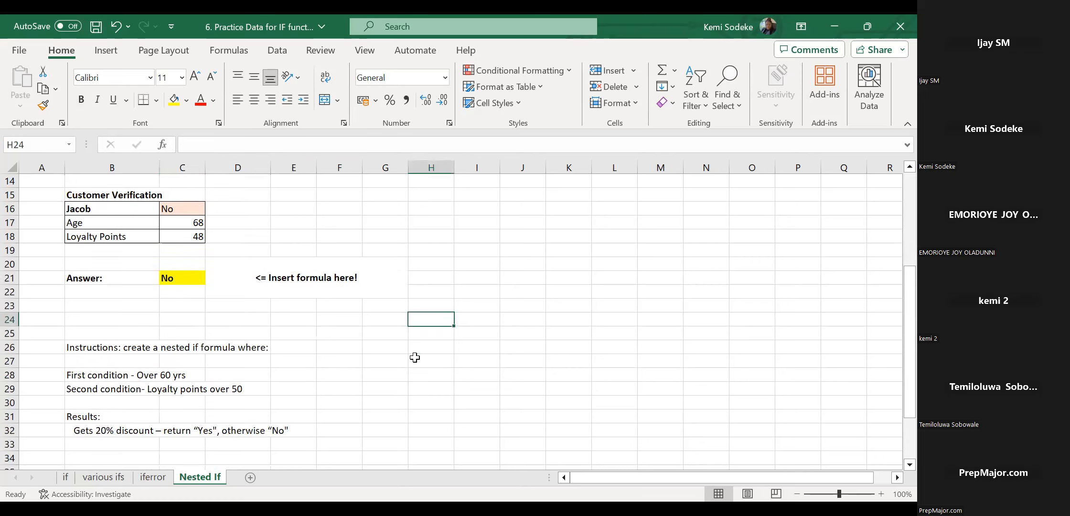
scroll(414, 358, down, 1)
scroll(351, 373, up, 1)
Delete the nested IF formula from answer cell C21.
click(170, 281)
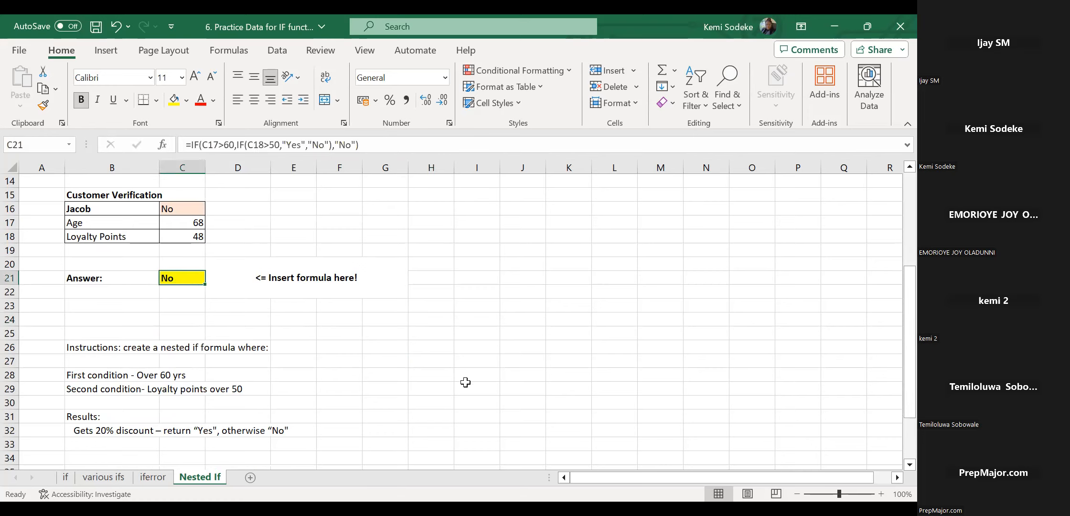
key(Delete)
click(433, 389)
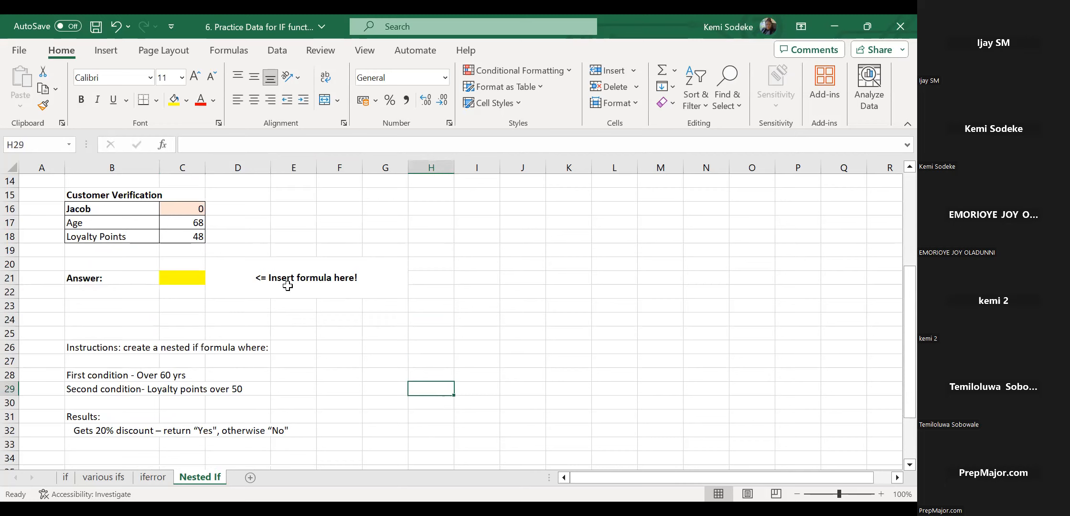
Reread the nested IF conditions, the discount rule and the customer records around the empty answer cell.
click(196, 278)
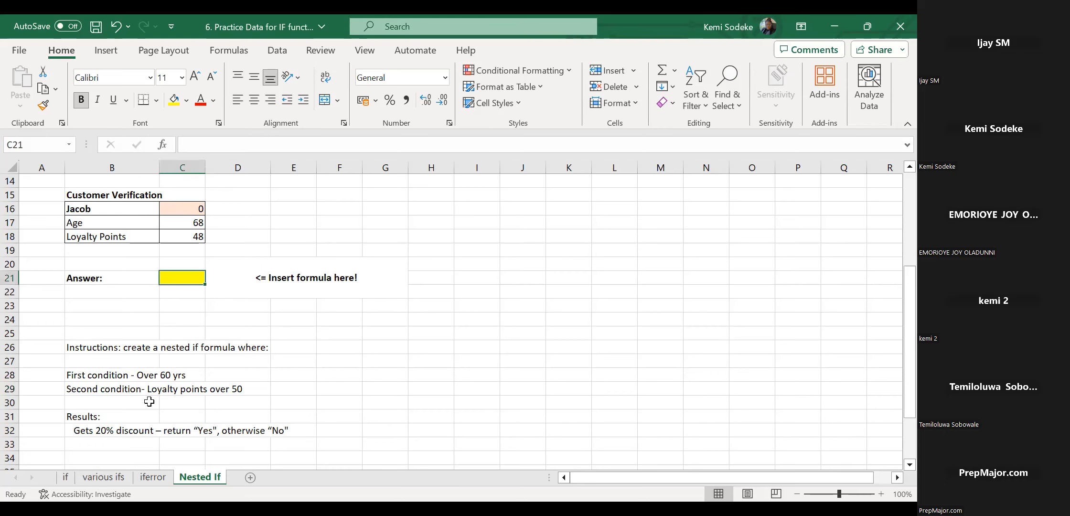
click(353, 352)
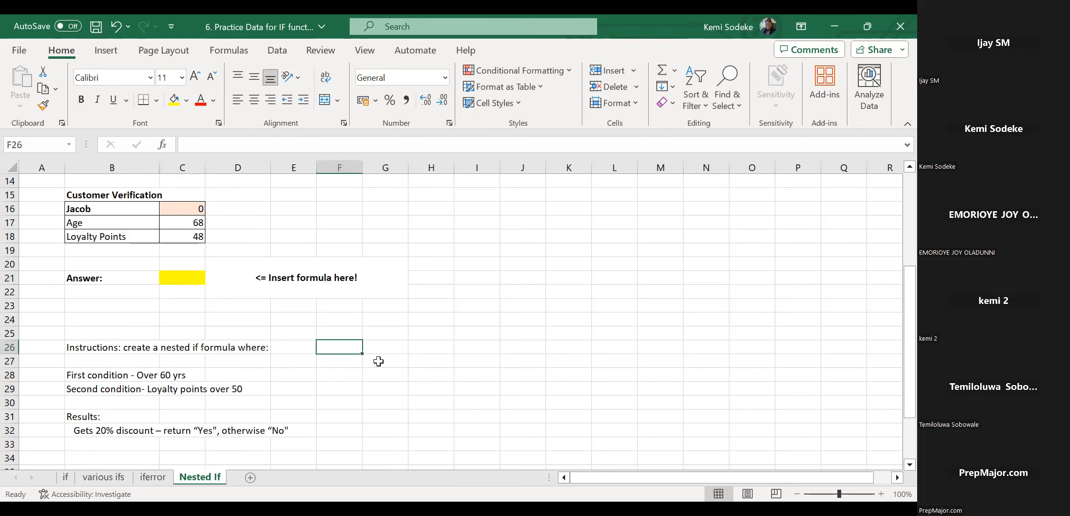
scroll(395, 342, up, 4)
scroll(411, 337, down, 2)
scroll(418, 334, up, 2)
scroll(423, 330, down, 3)
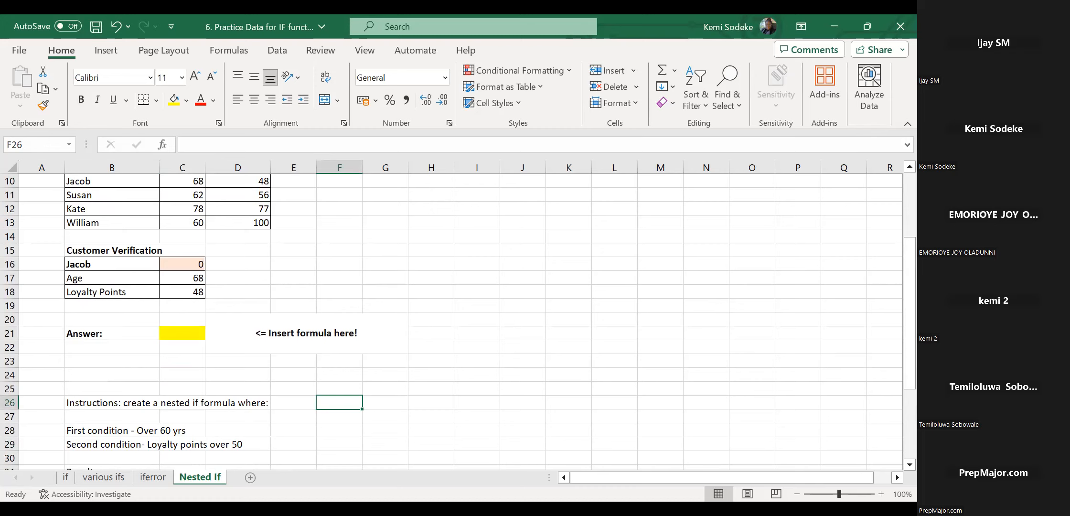
click(431, 333)
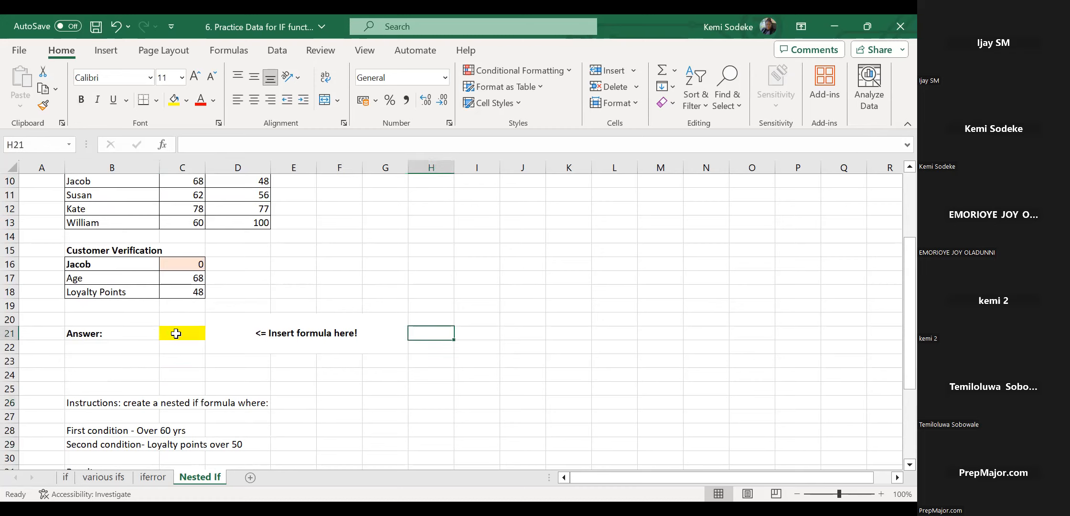
Start an IF formula in C21 with the logical test C17>60, and continue to its value-if-true argument.
click(175, 333)
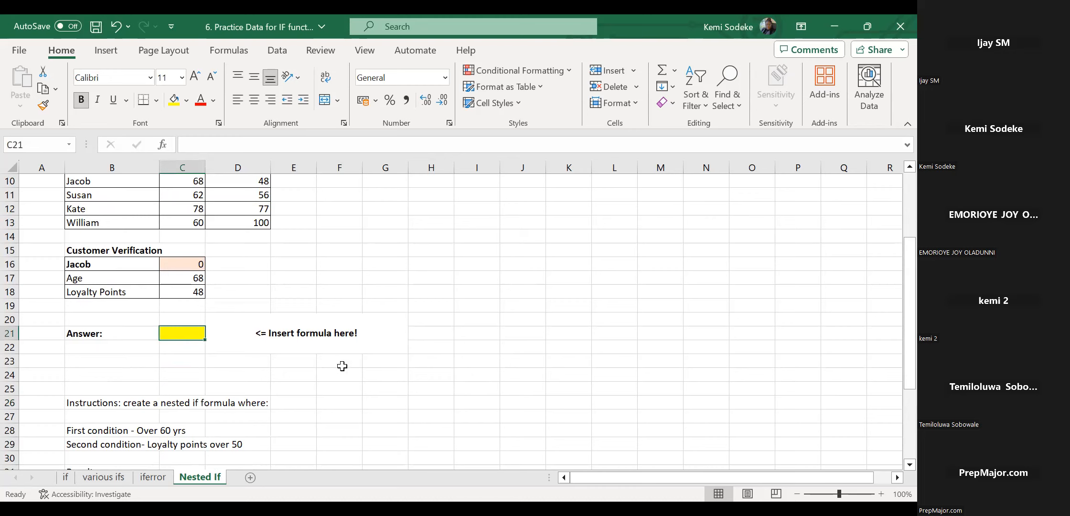
scroll(396, 349, up, 2)
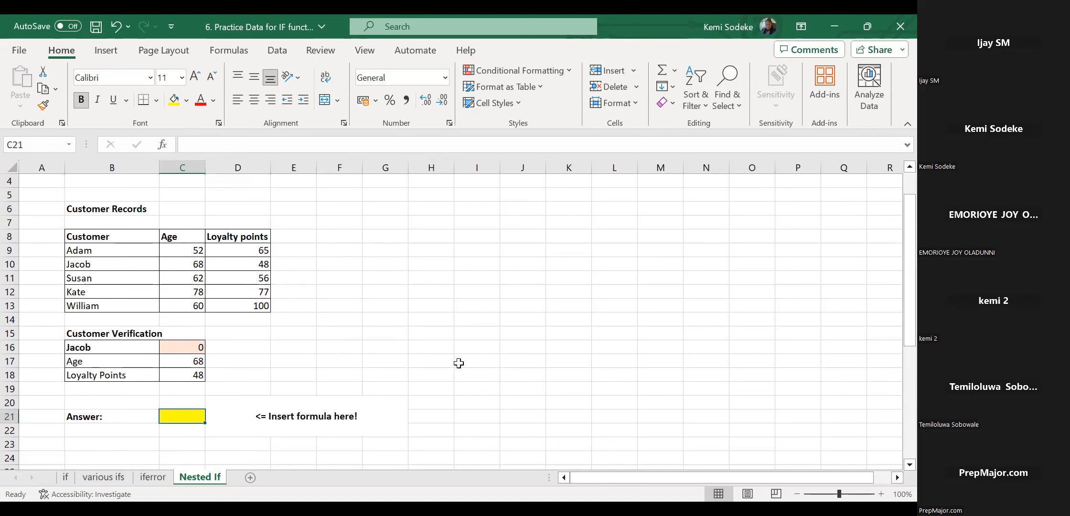
scroll(459, 364, up, 1)
scroll(475, 406, down, 1)
text(=)
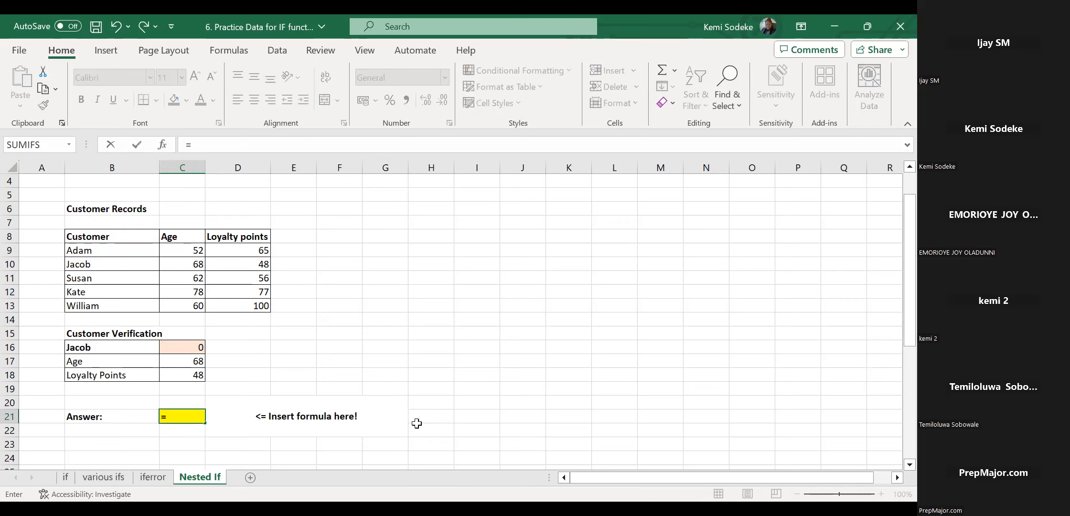
text(if)
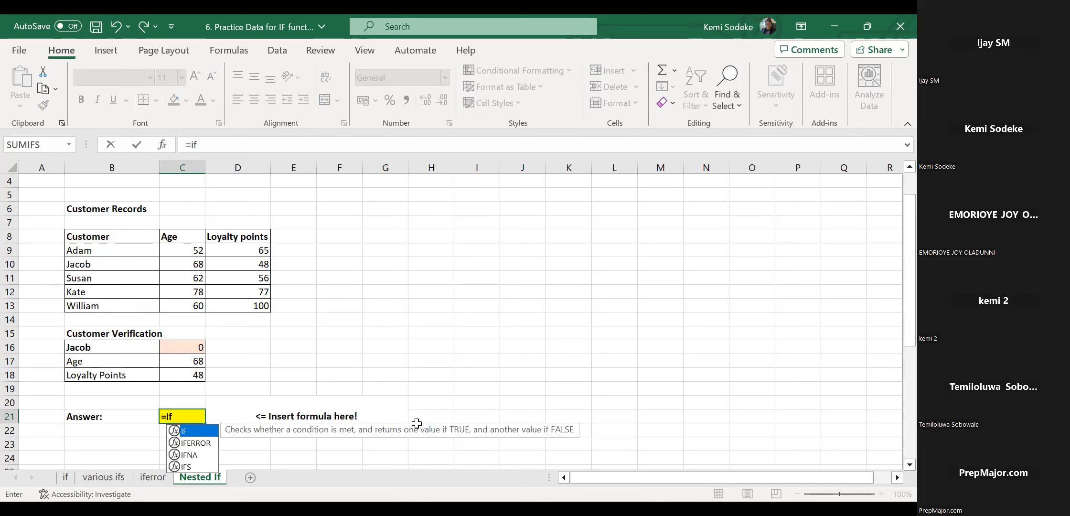
text(()
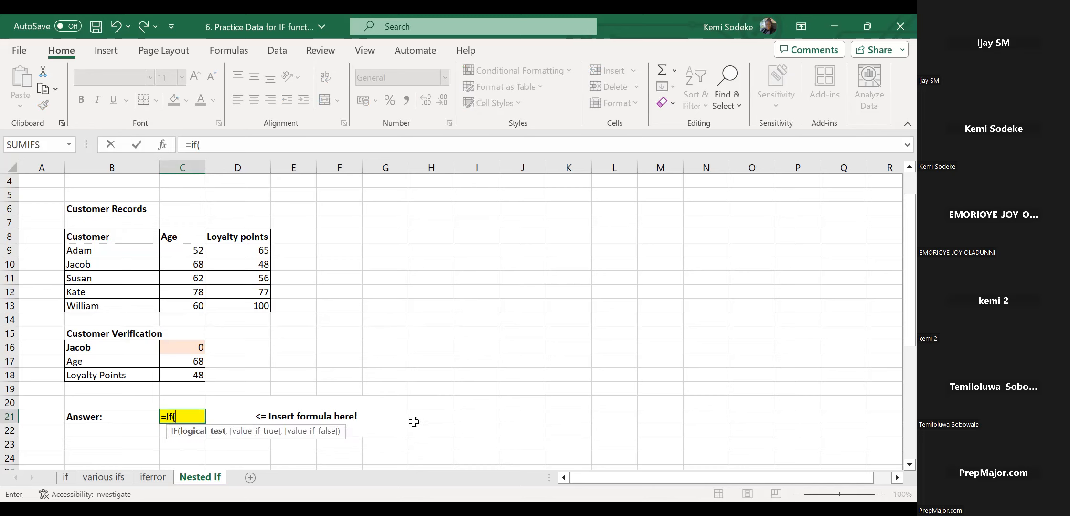
click(187, 362)
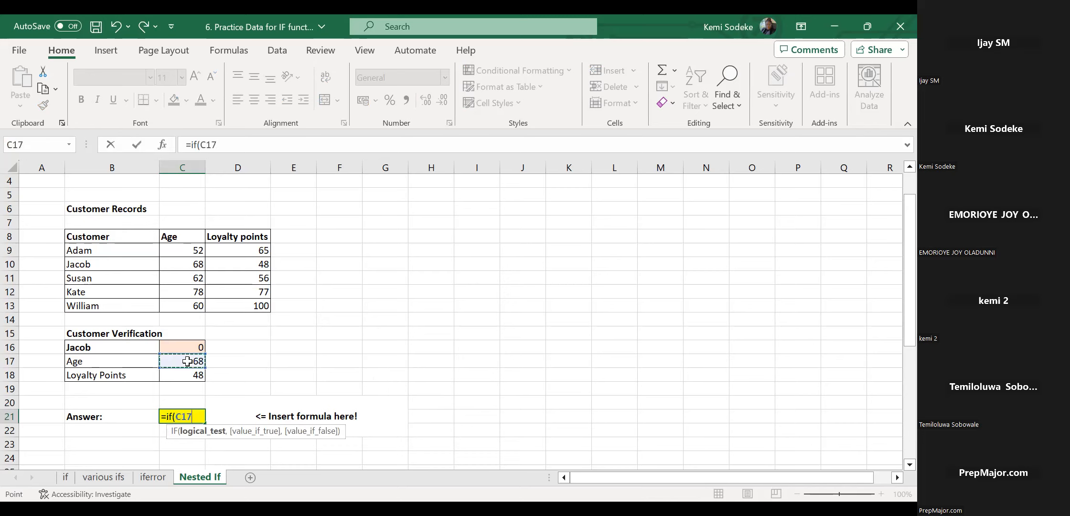
text(>60)
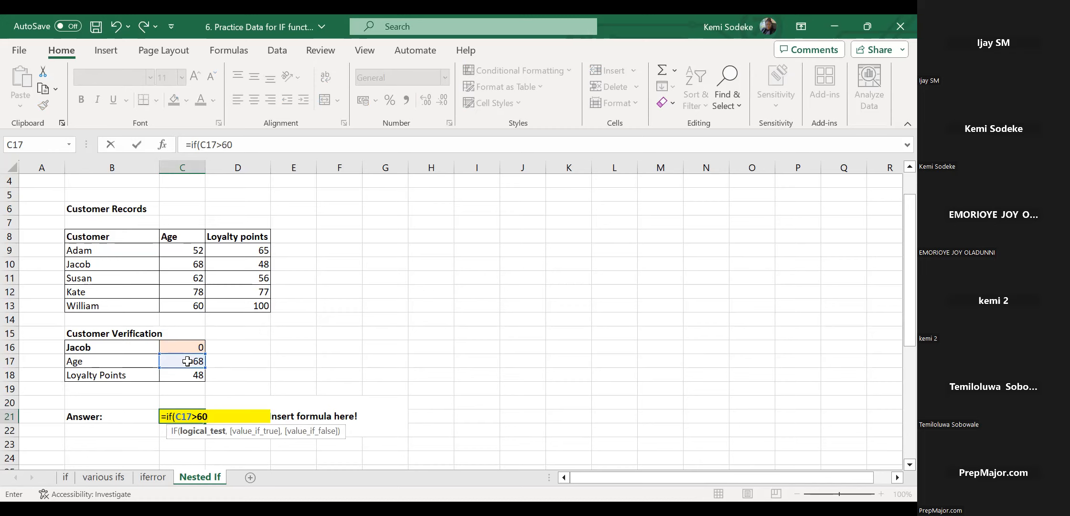
text(,)
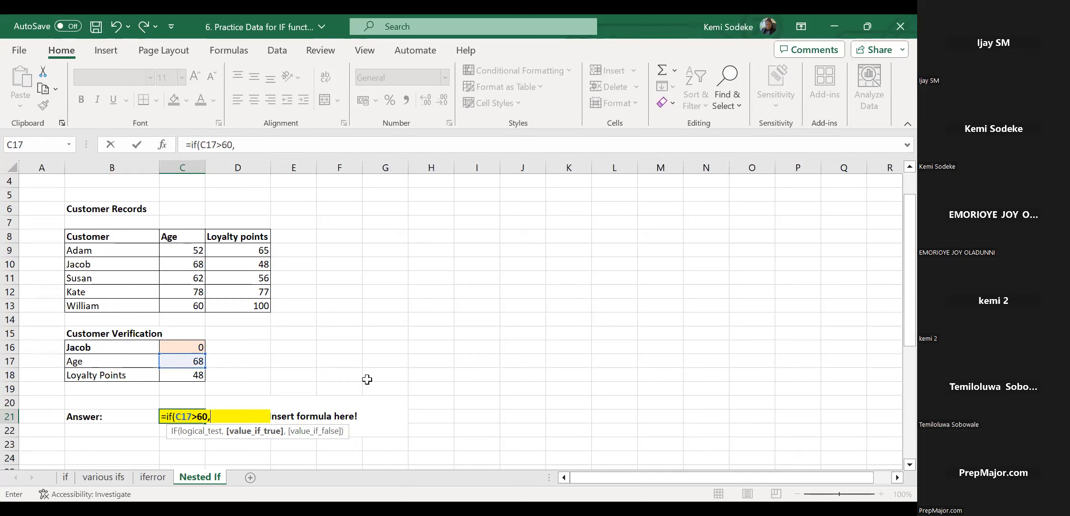
Nest a second IF in C21's formula as the value-if-true, testing C18>50 and returning "Yes" or otherwise "No".
text(if)
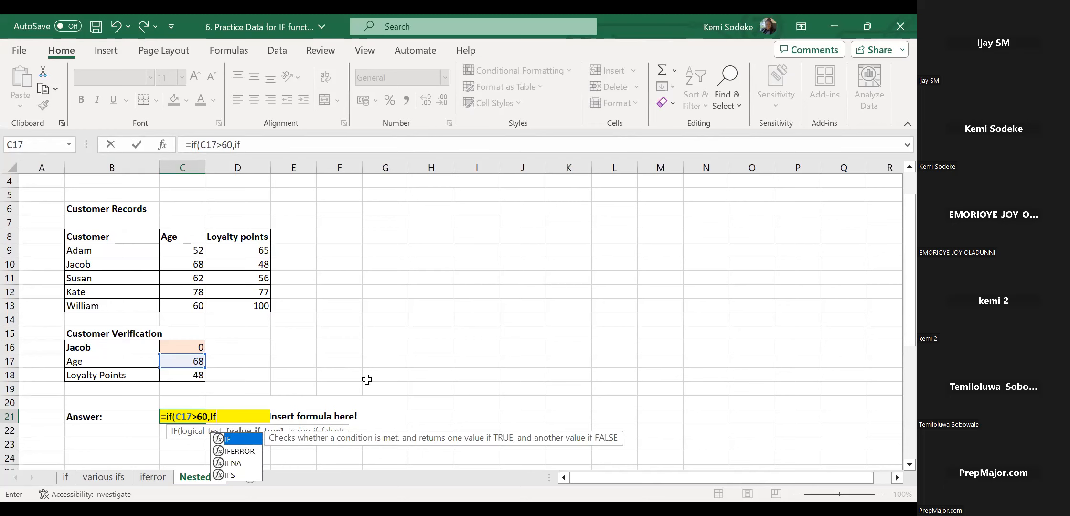
text(()
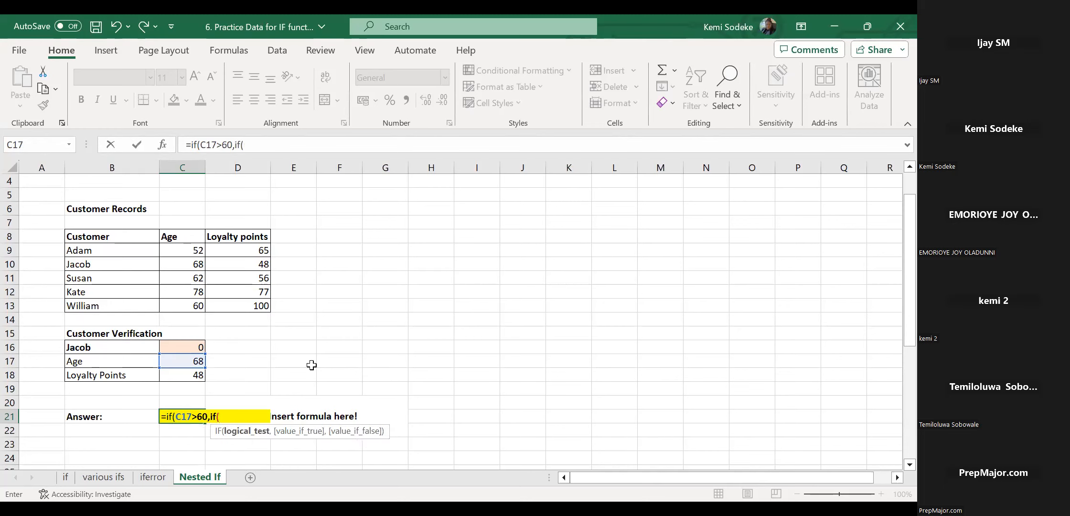
click(194, 378)
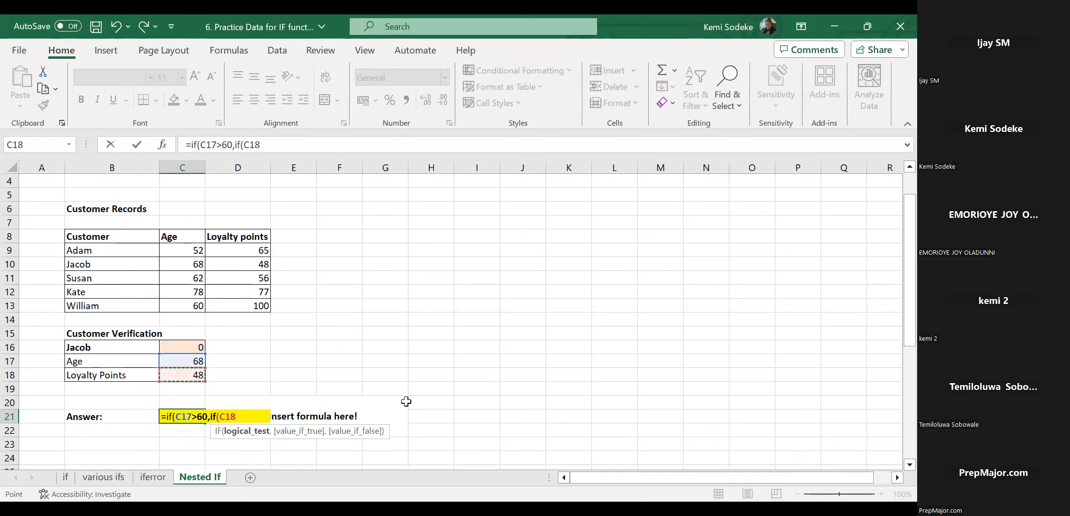
text(>50,)
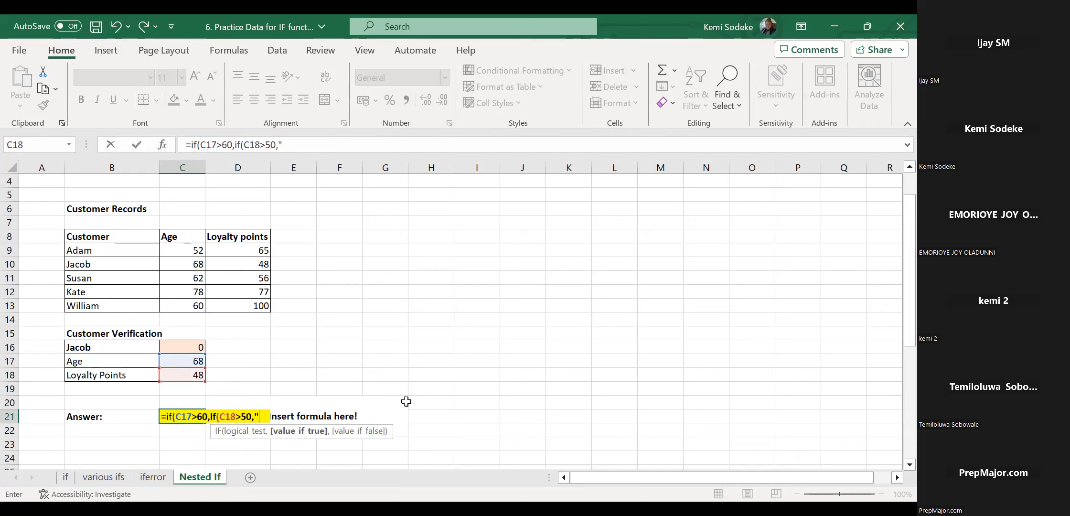
text("Yes)
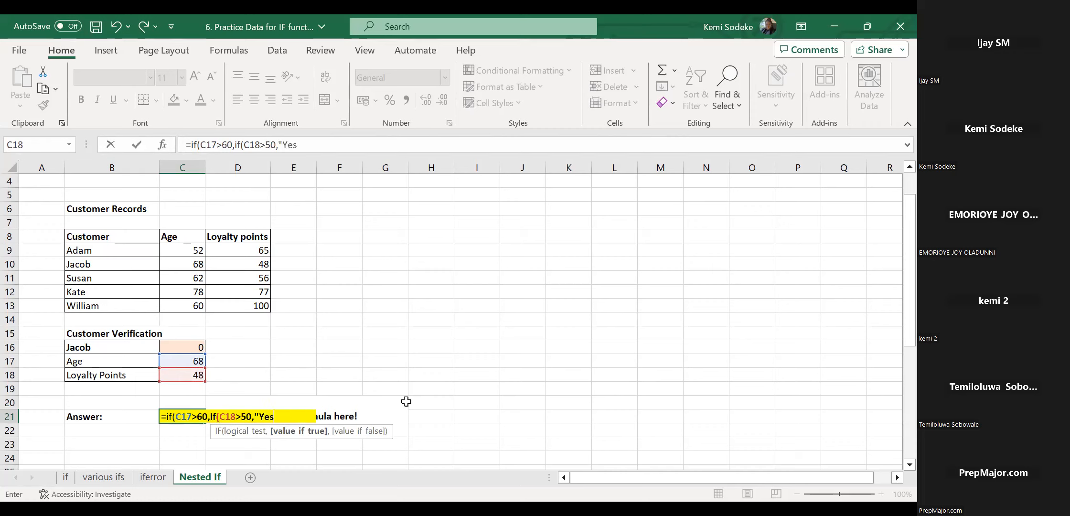
text(",)
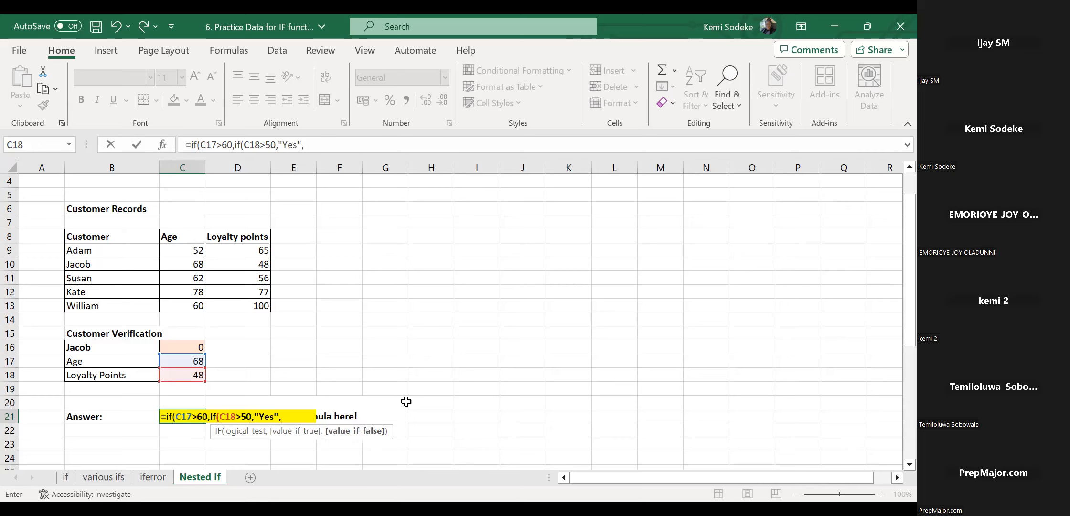
text("No)
text("))
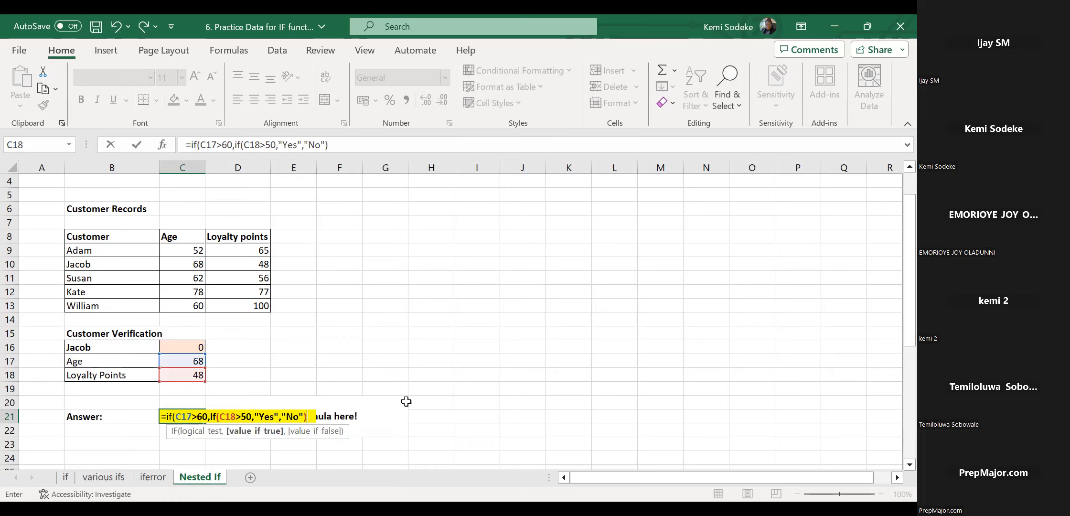
Complete the outer IF in C21 with "No" as the value-if-false and enter the formula.
text(,)
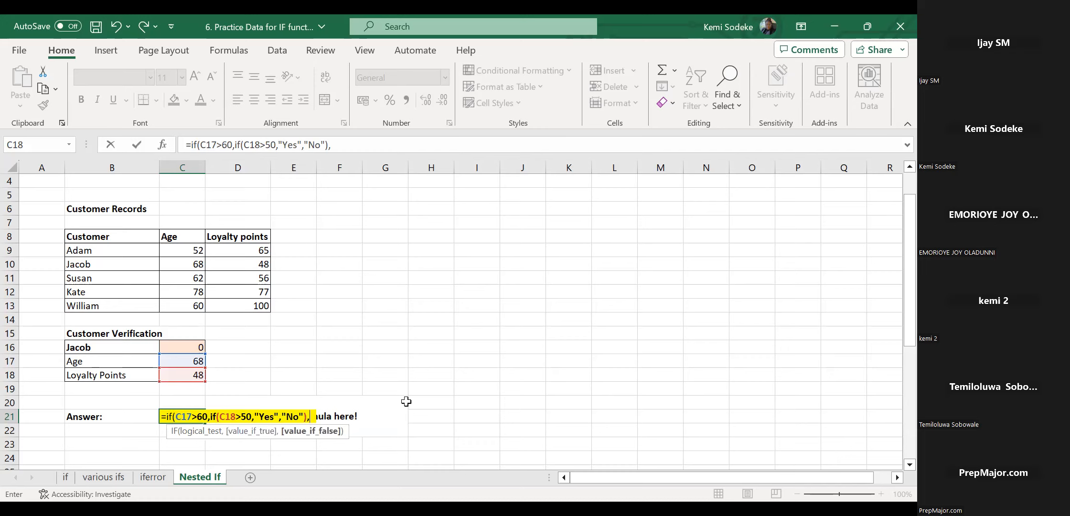
text("No")
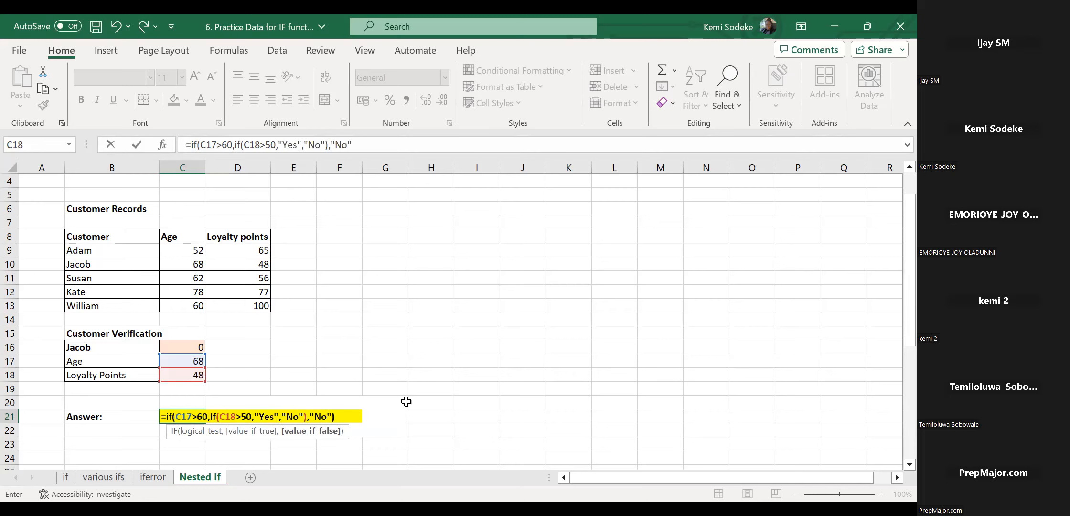
text())
key(Return)
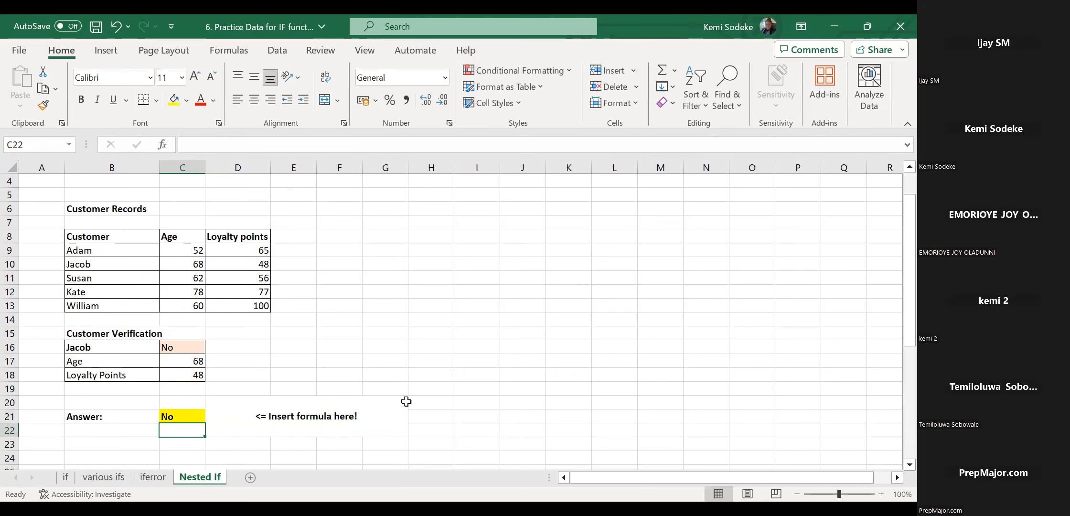
Inspect the function arguments of the nested IF formula in C21, then close them without changes.
click(173, 419)
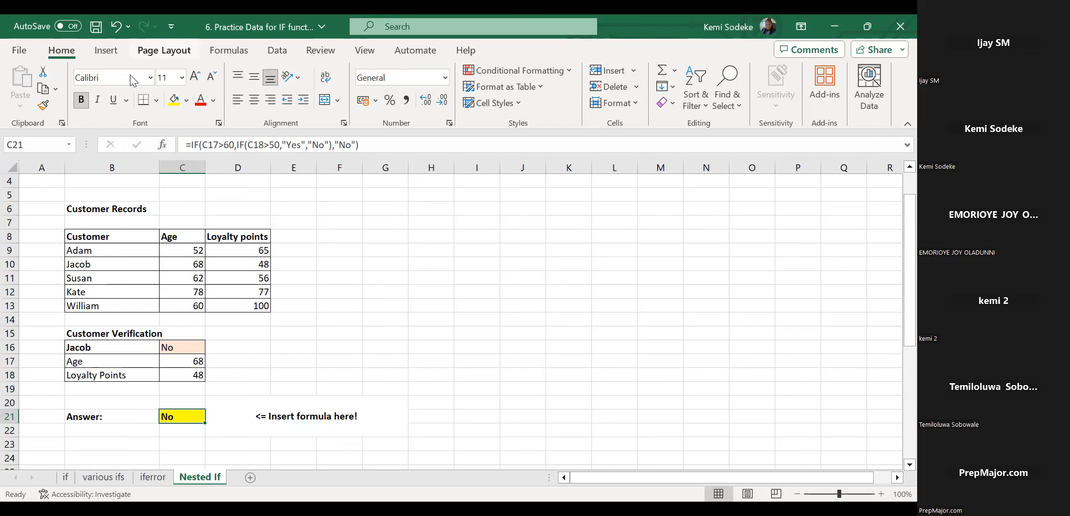
click(171, 145)
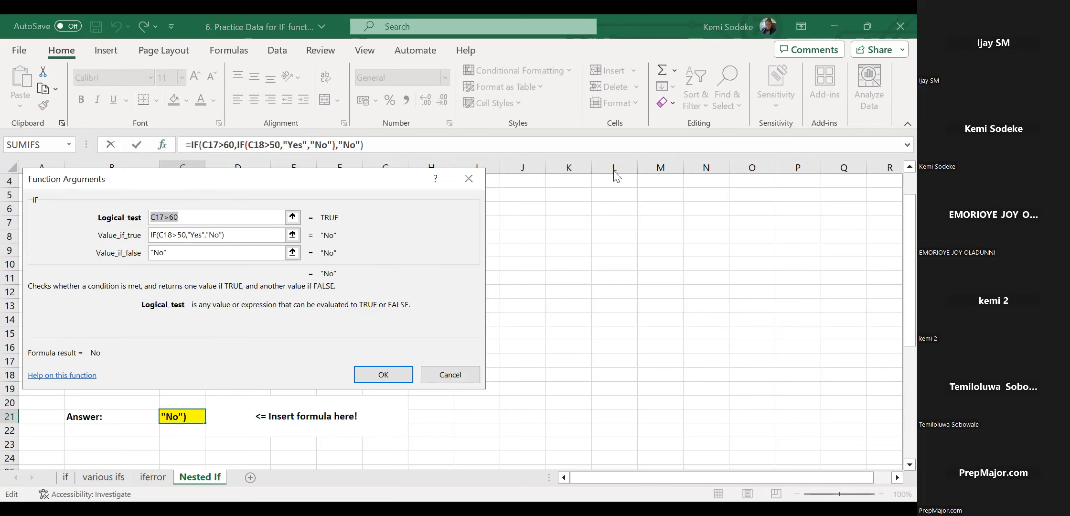
drag(275, 175, 614, 171)
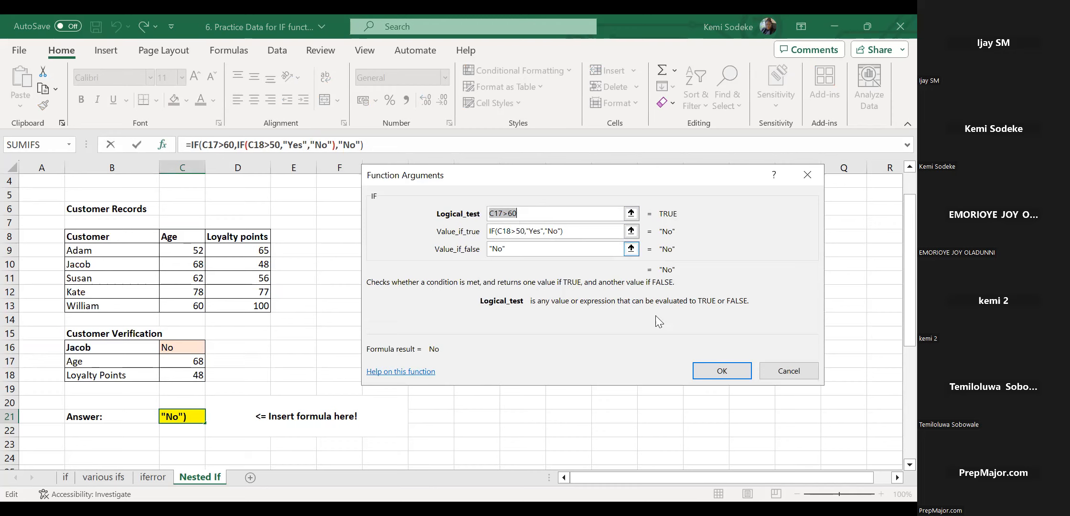
click(795, 372)
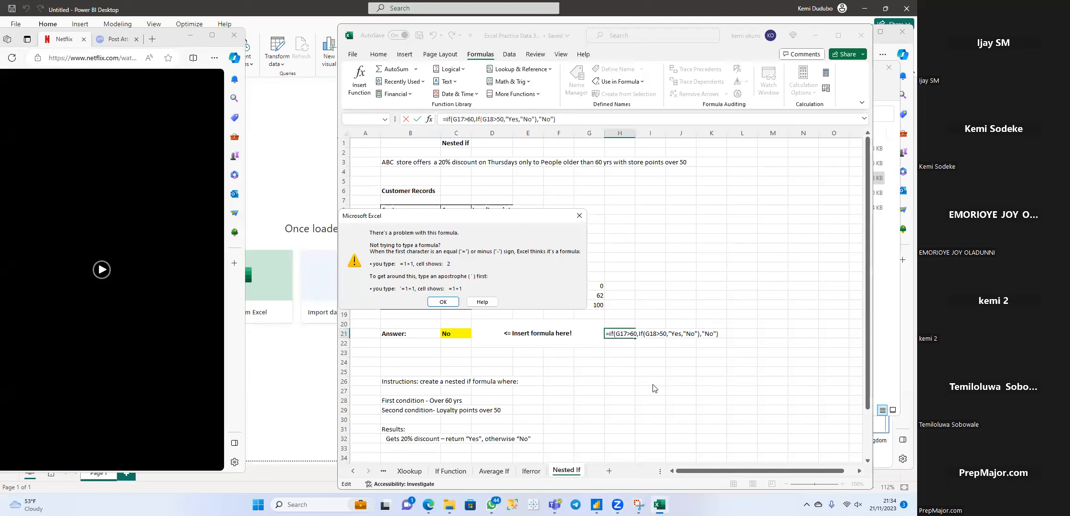
Dismiss the formula error in the other practice workbook and add the missing closing quotation mark after Yes in H21's nested IF formula.
click(579, 216)
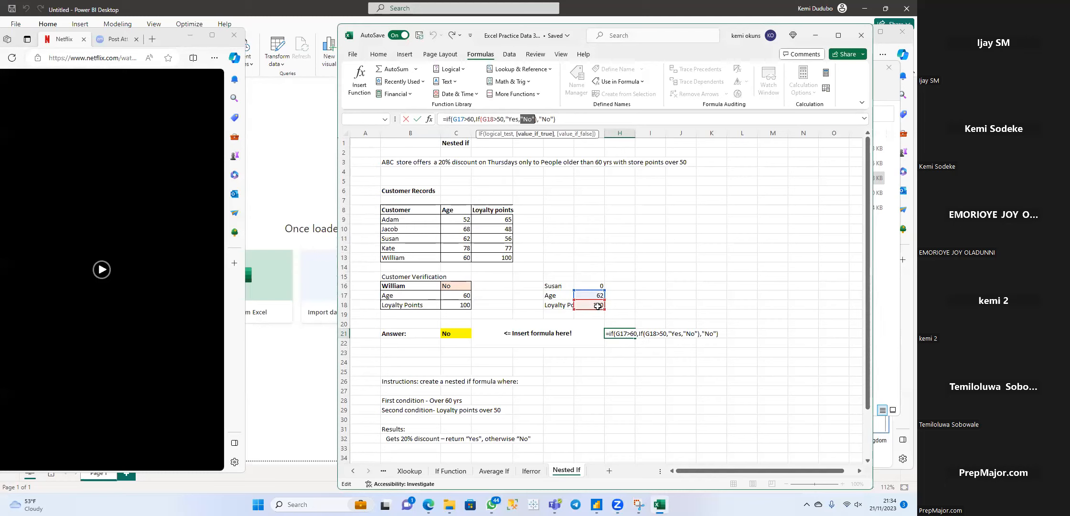
click(682, 334)
text(",)
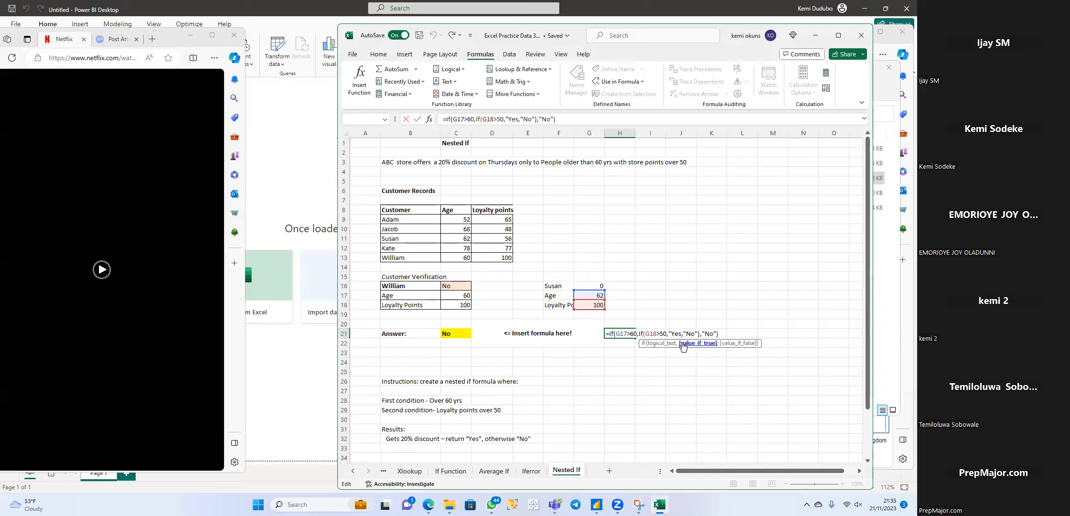
text(")
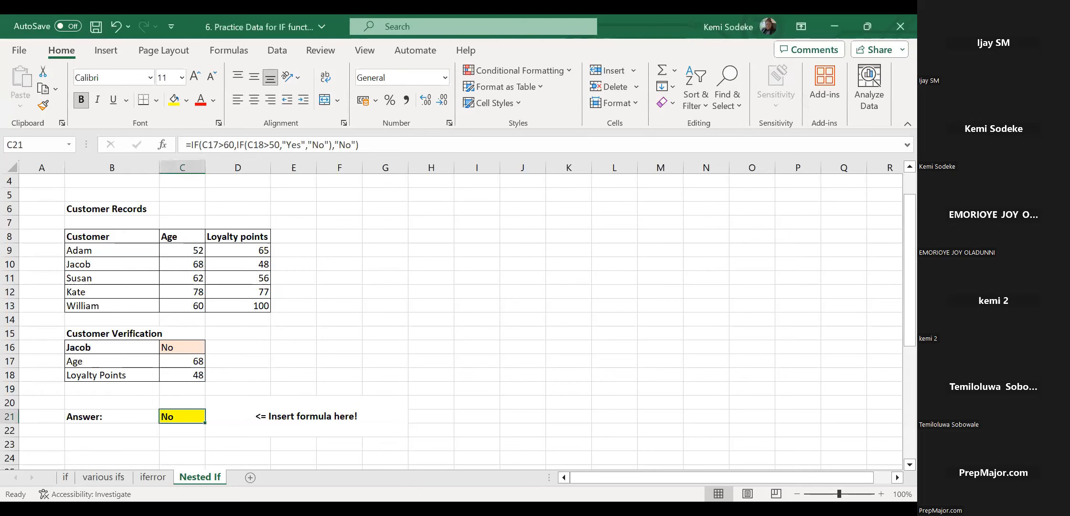
Review the customer records, the verification block, the answer cell and the nested IF instructions in rows 26 to 32.
click(292, 349)
click(236, 360)
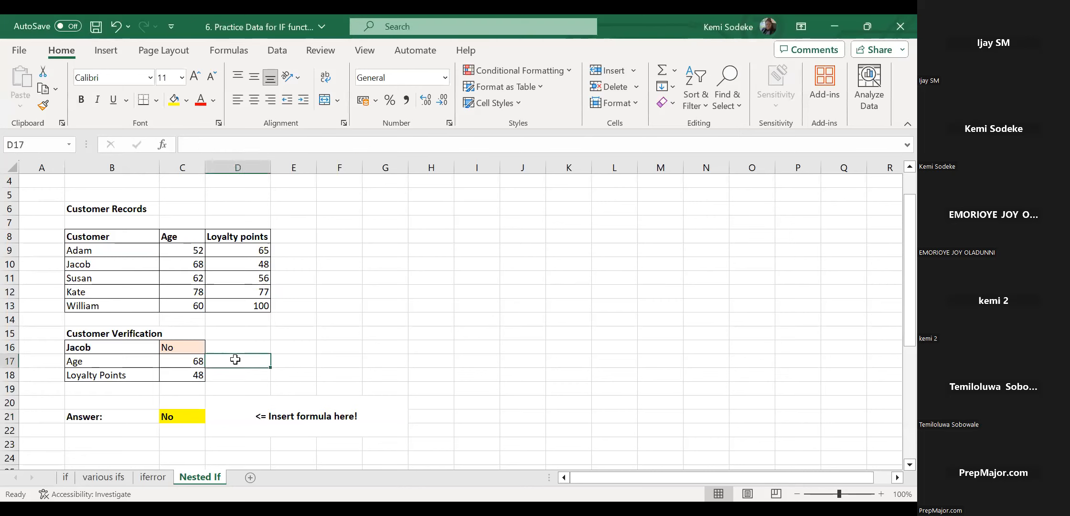
scroll(418, 312, down, 1)
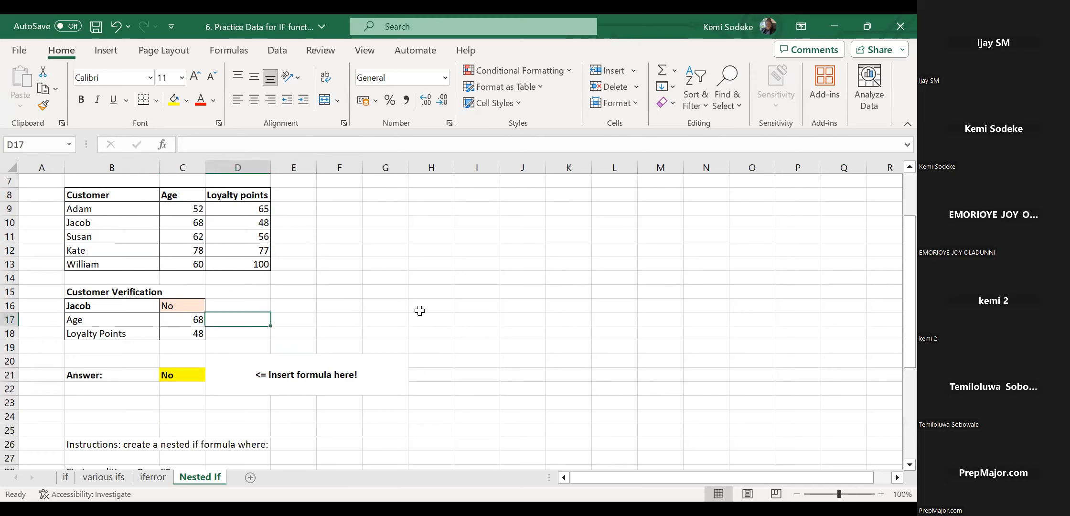
scroll(419, 310, down, 3)
scroll(425, 293, up, 3)
scroll(387, 340, down, 2)
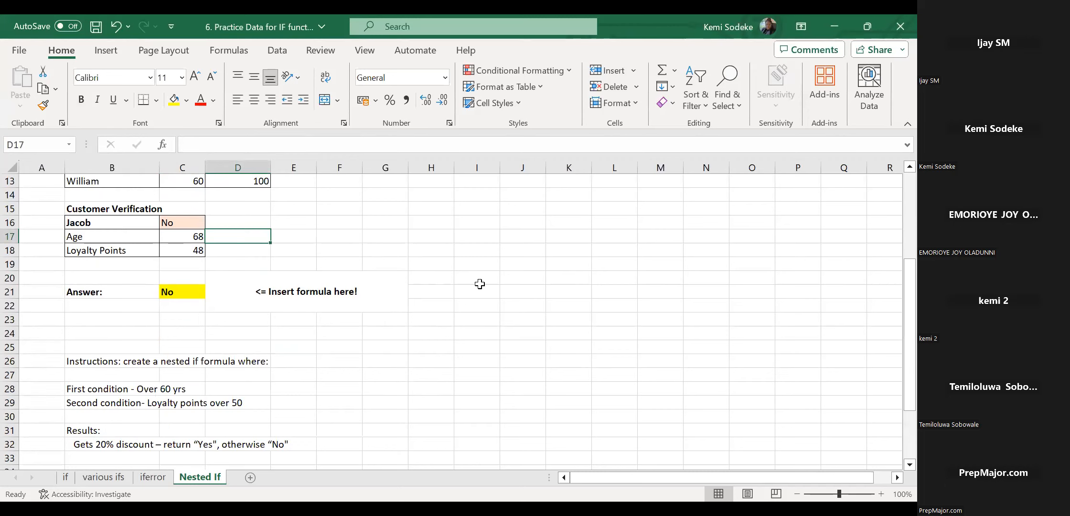
click(152, 322)
scroll(320, 349, down, 2)
scroll(297, 344, up, 5)
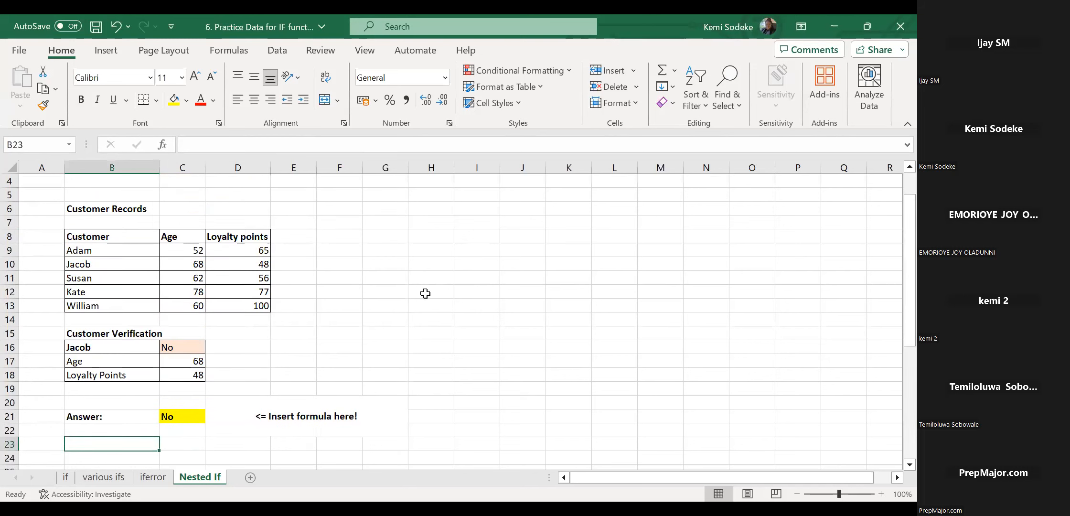
click(337, 303)
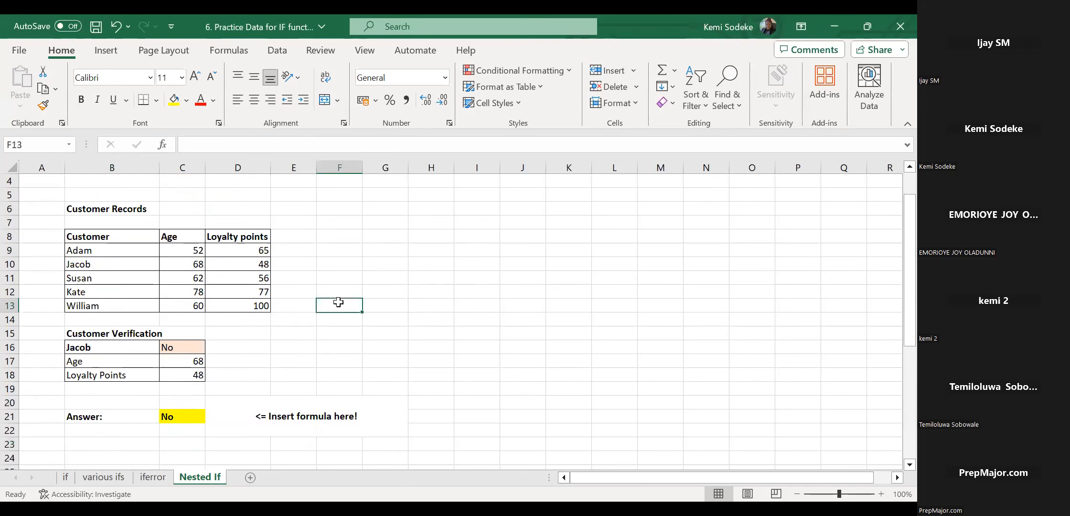
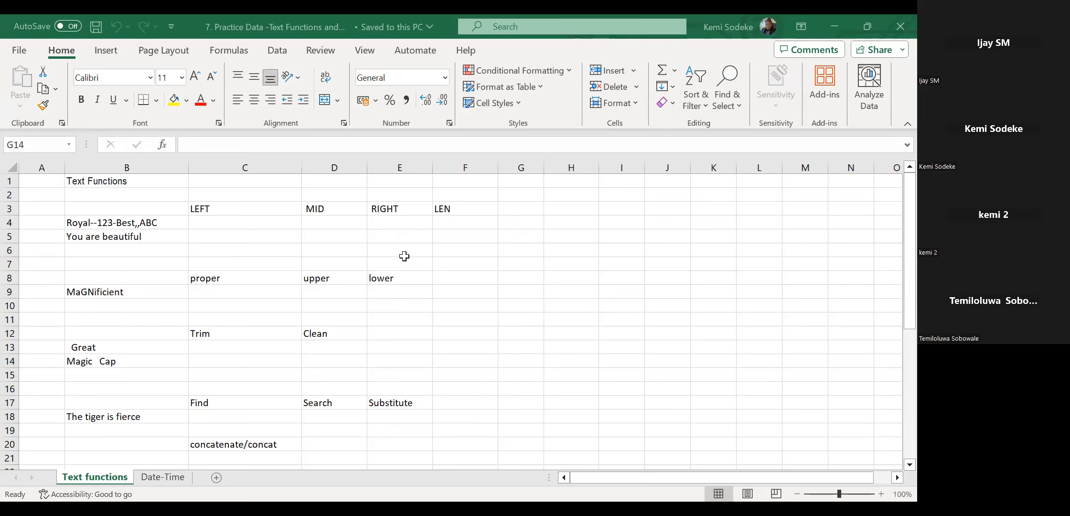
Examine the sample texts and function headings on the Text functions sheet, especially the source text in B4 and the LEFT column.
click(709, 35)
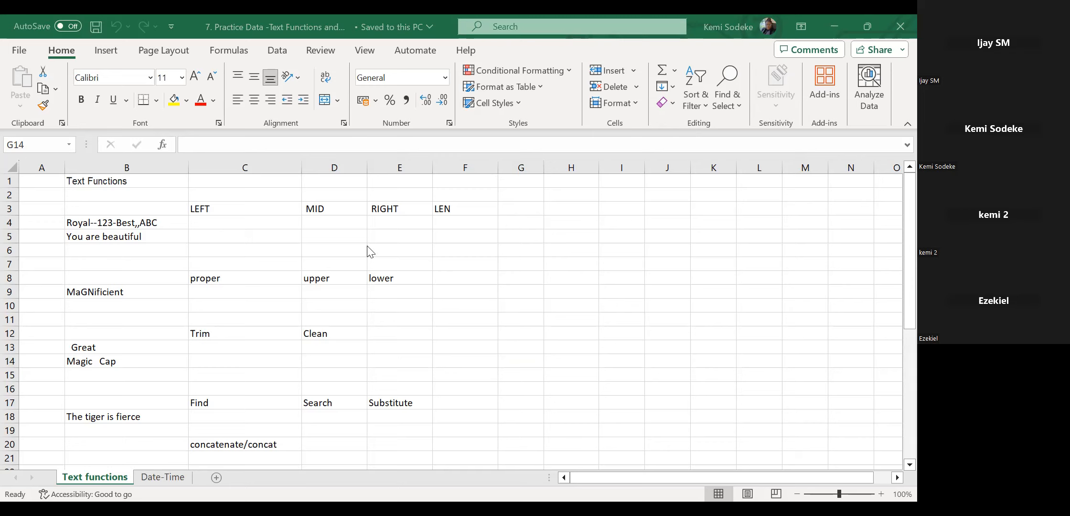
click(301, 368)
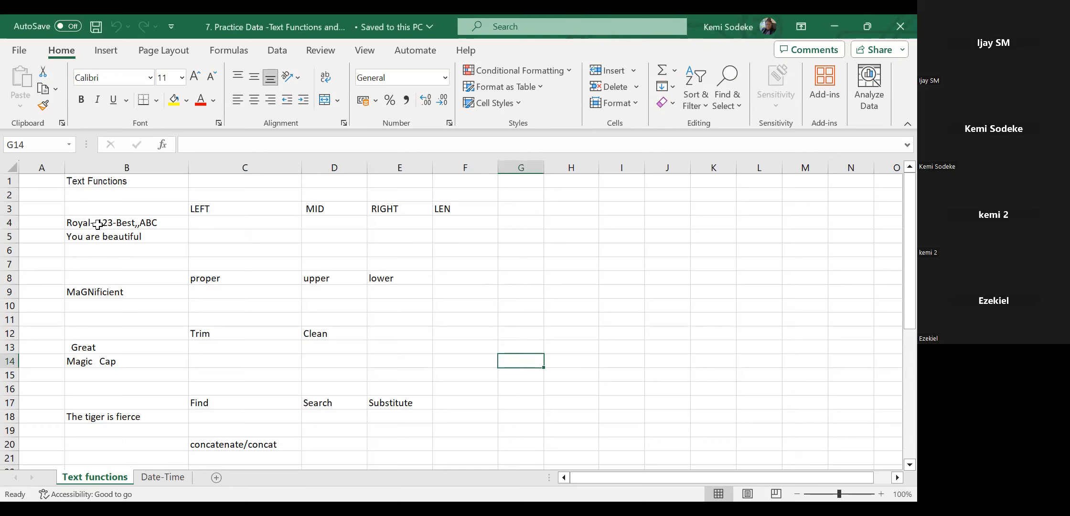
click(504, 281)
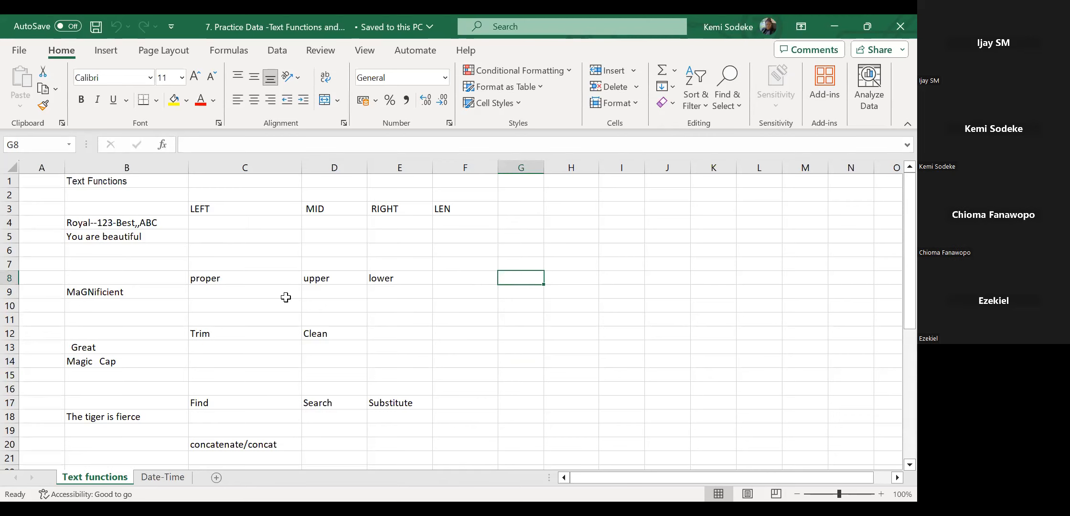
click(222, 241)
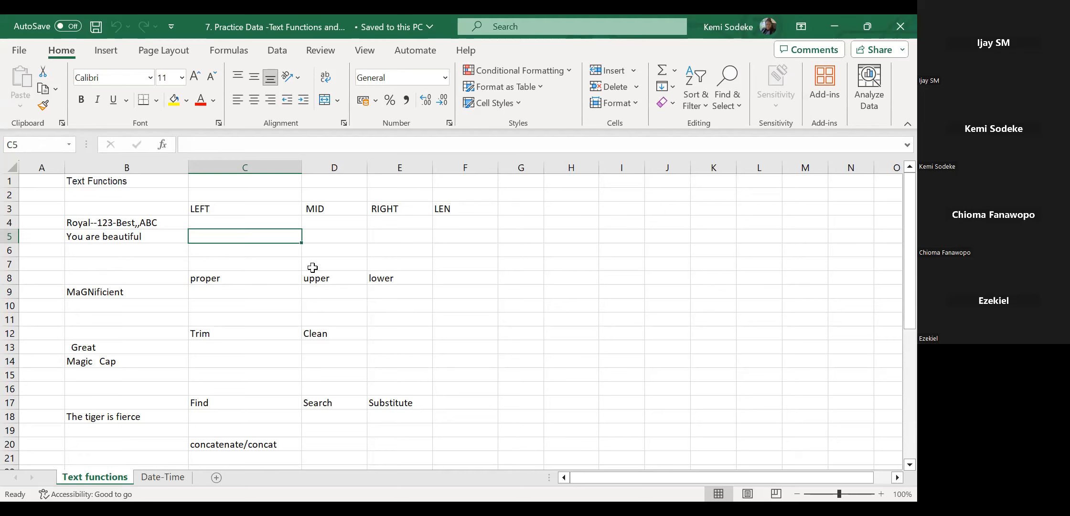
click(116, 186)
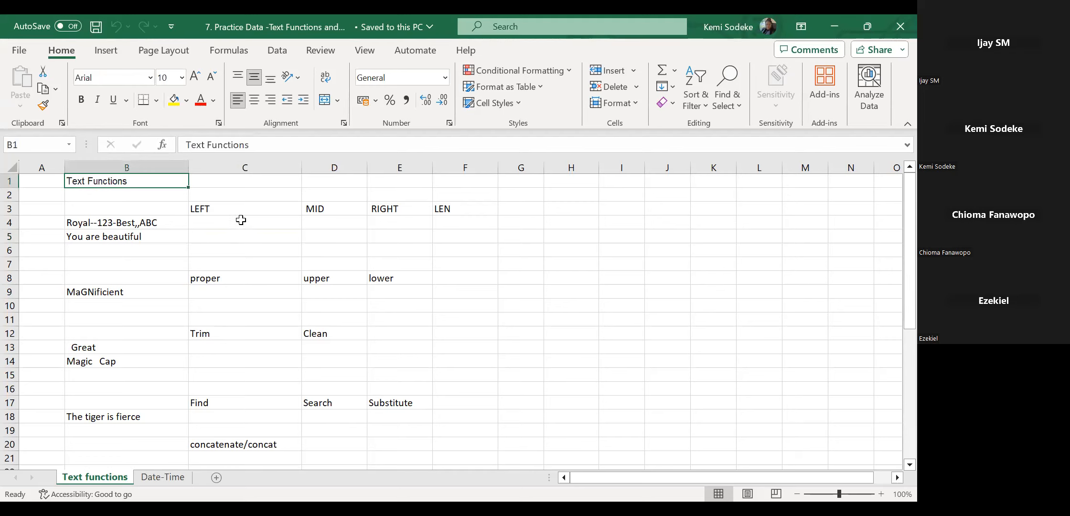
click(240, 220)
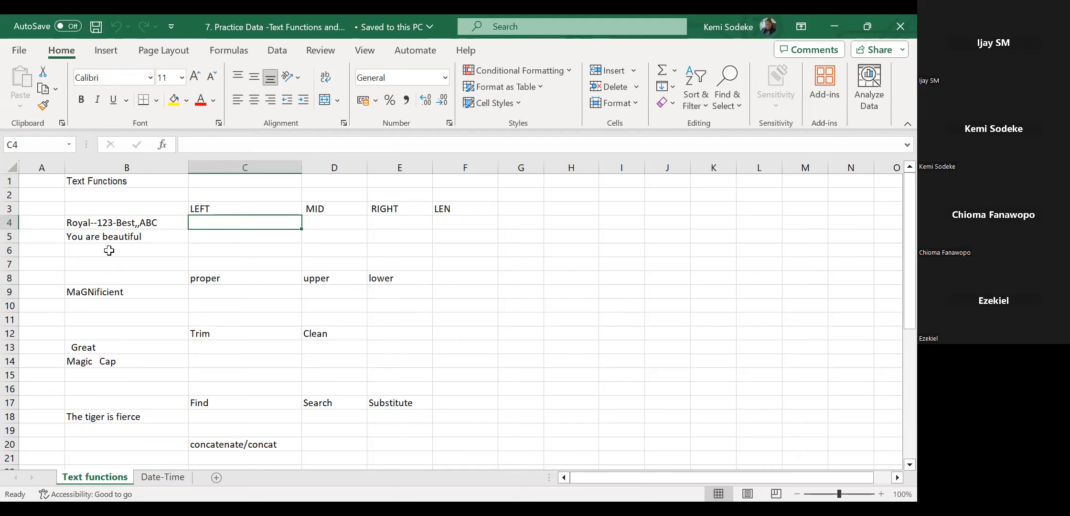
click(116, 221)
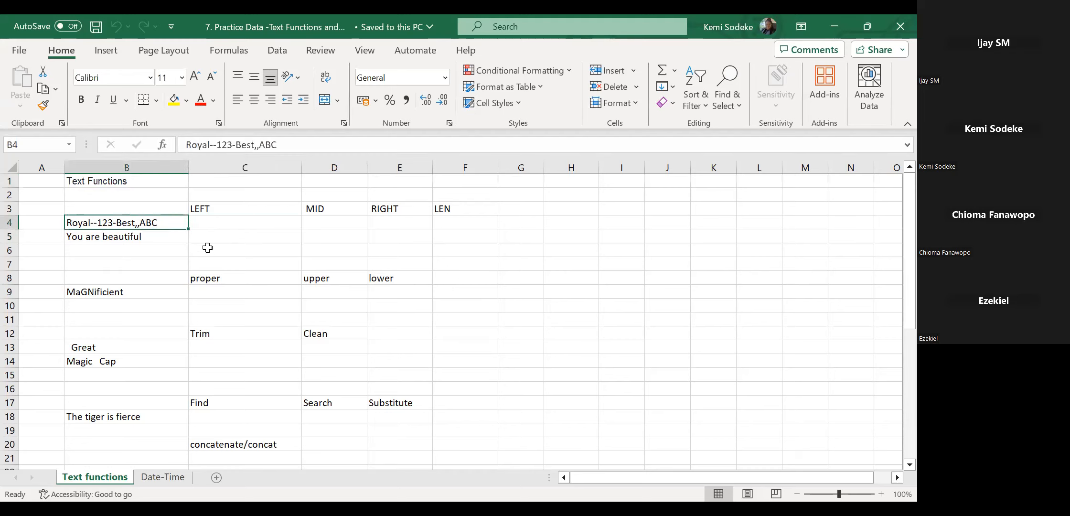
click(221, 225)
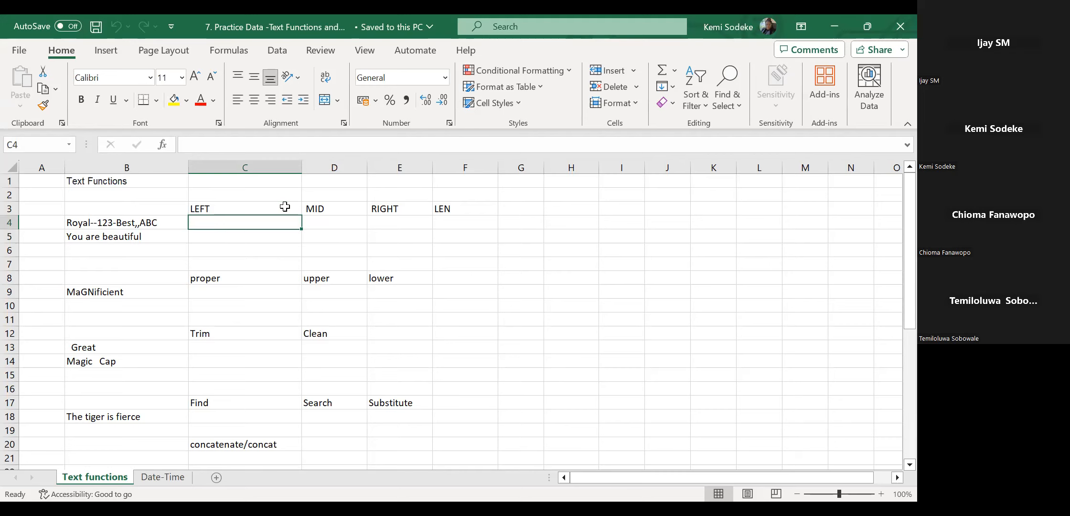
click(122, 223)
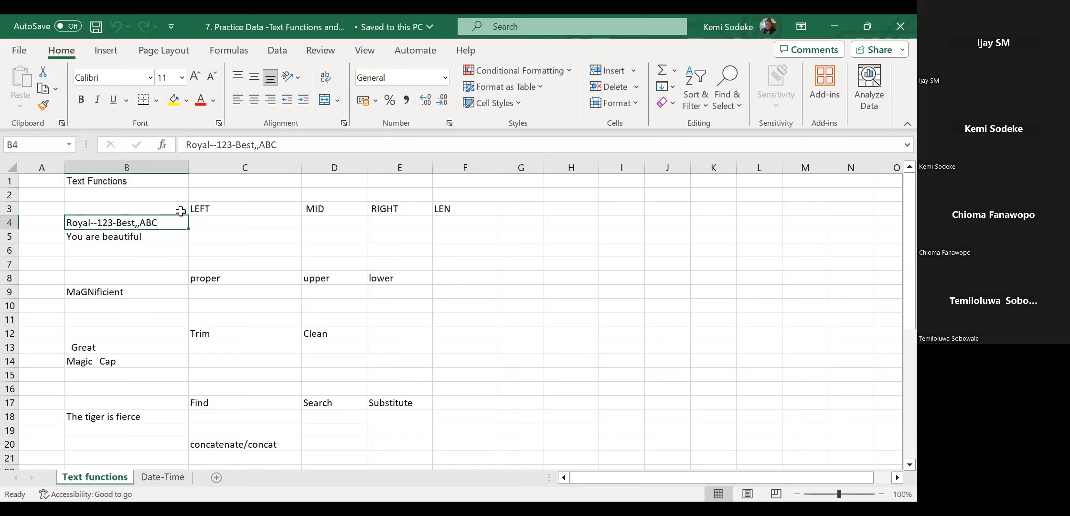
Enter =LEFT(B4,5) in C4 to extract the first five characters of the text in B4.
click(228, 223)
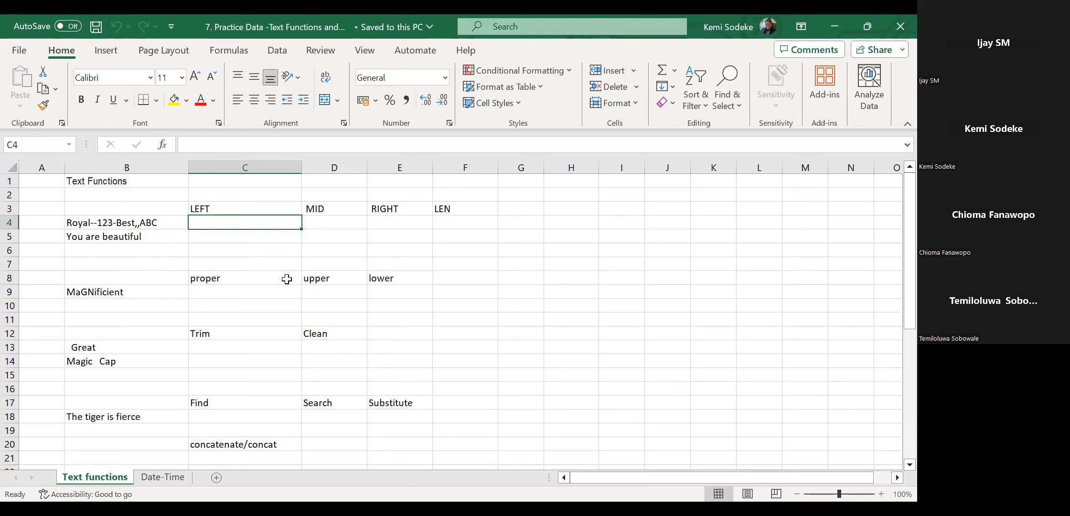
text(=l)
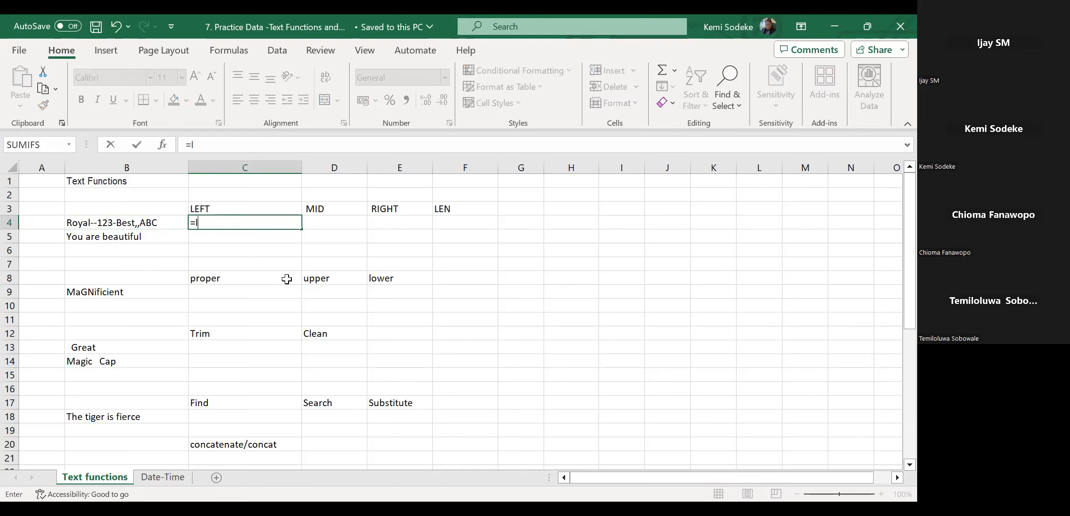
text(eft)
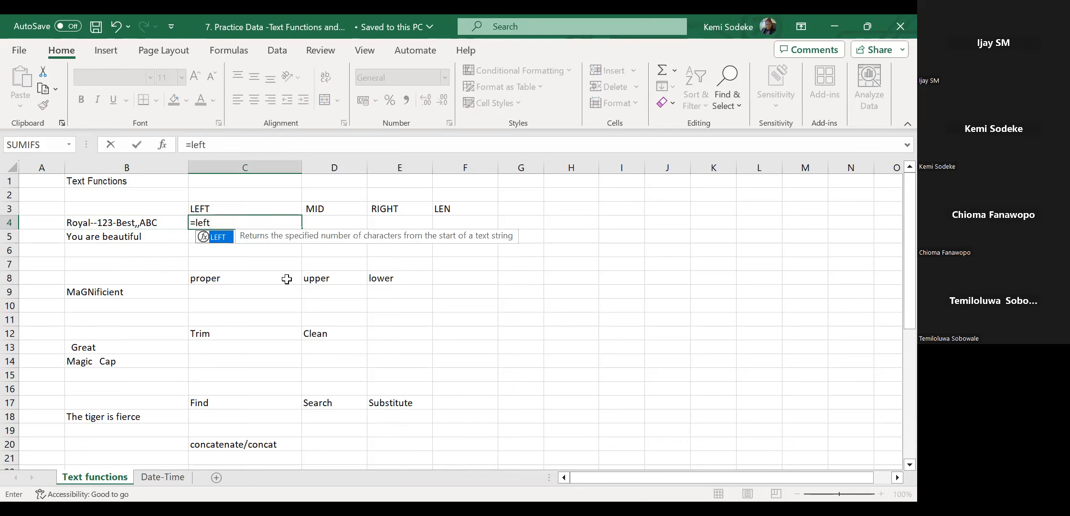
text(()
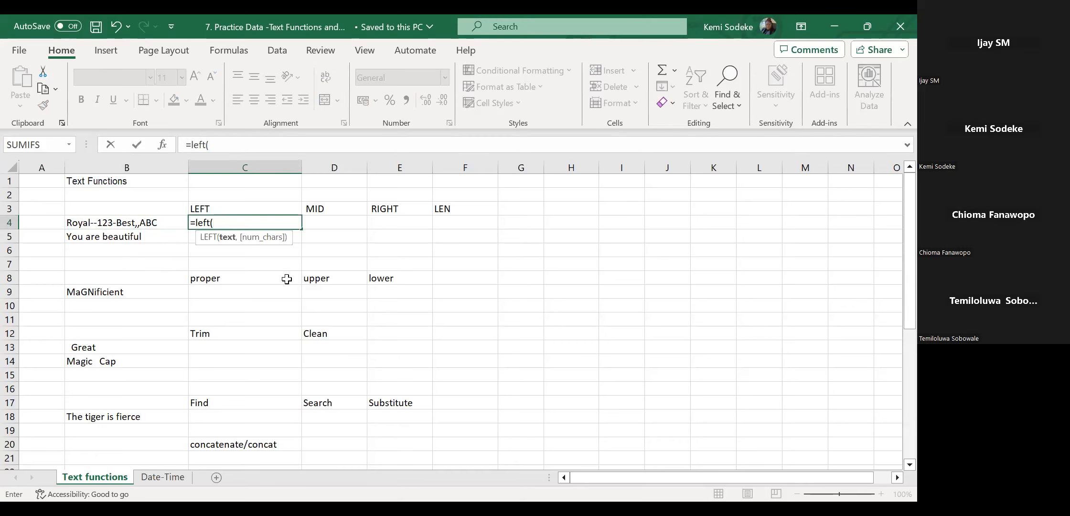
click(108, 224)
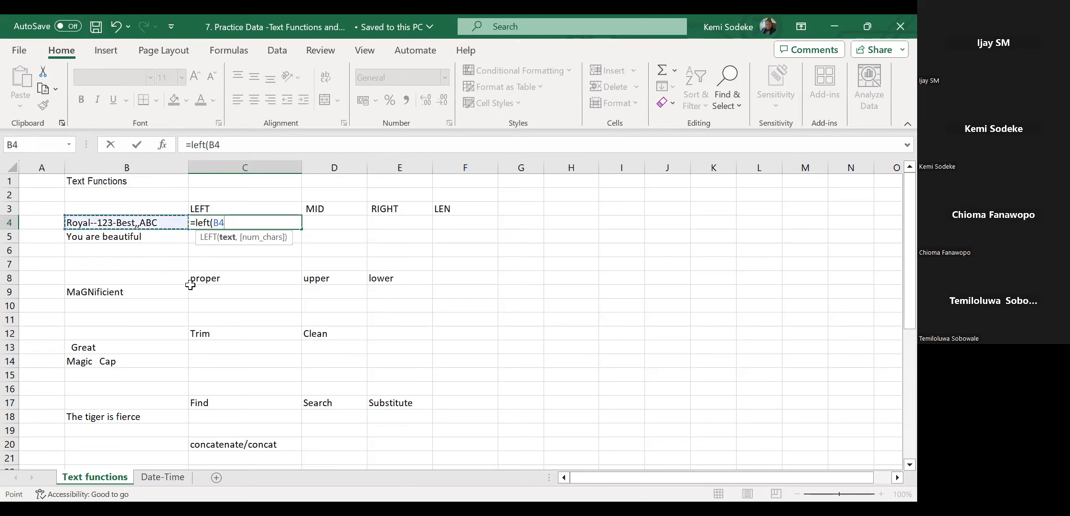
text(,)
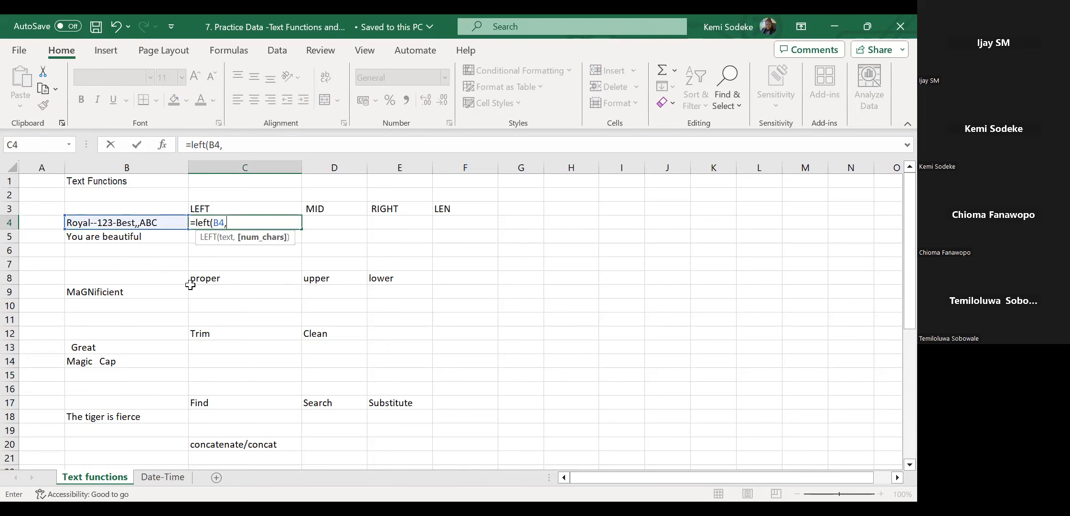
text(5))
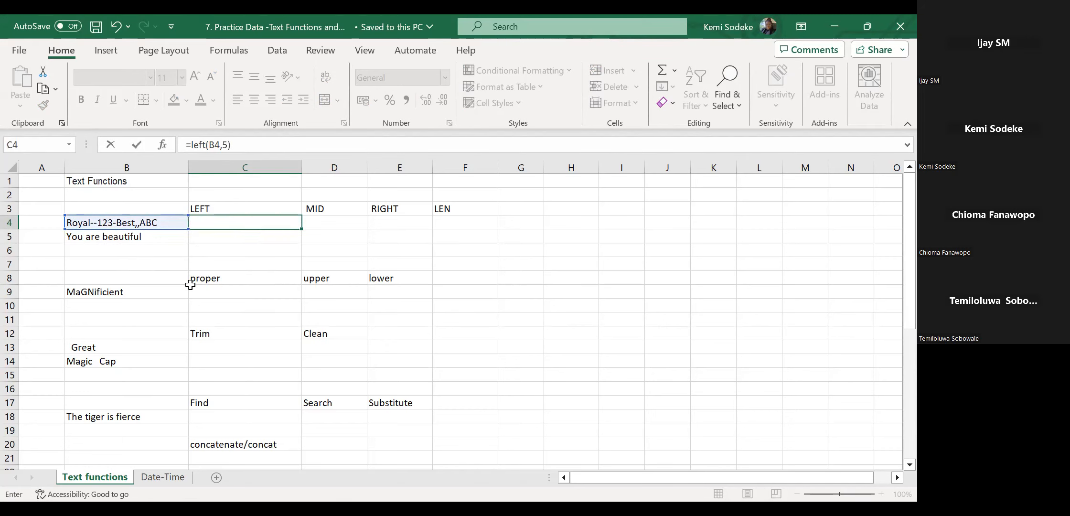
key(Return)
Change the number of characters in C4's LEFT formula to 7.
click(246, 223)
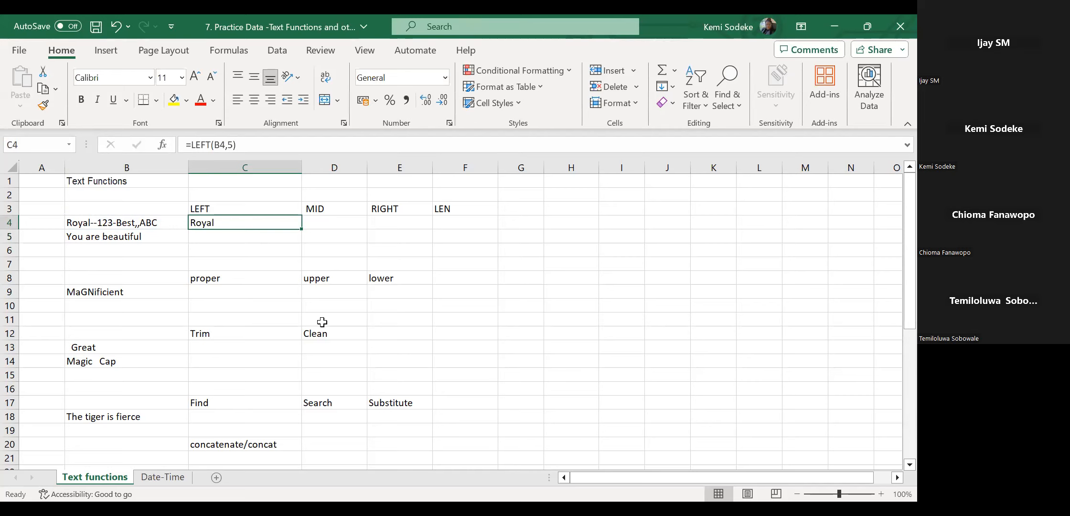
click(233, 143)
key(BackSpace)
text(7)
key(Return)
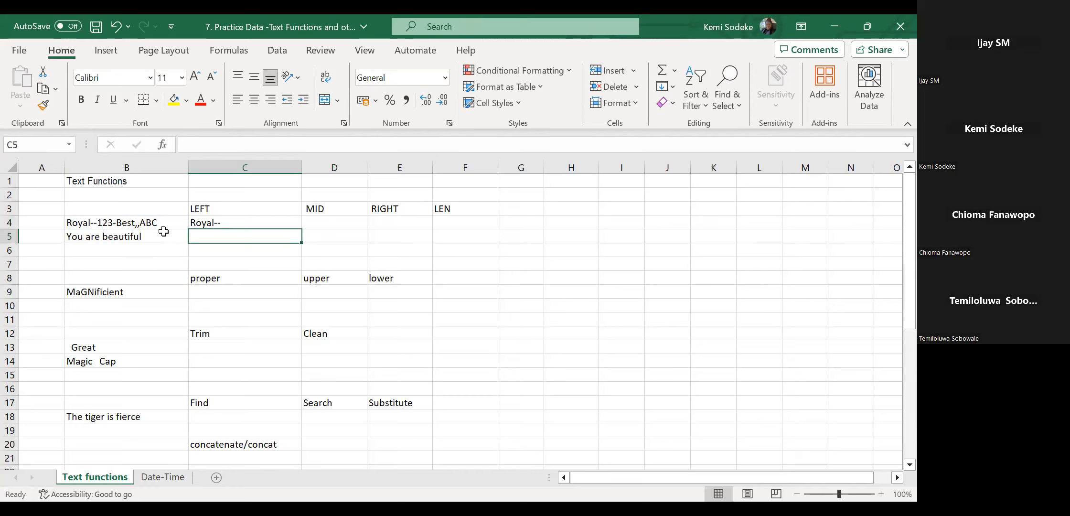
Set the number of characters in C4's LEFT formula back to 5.
click(231, 219)
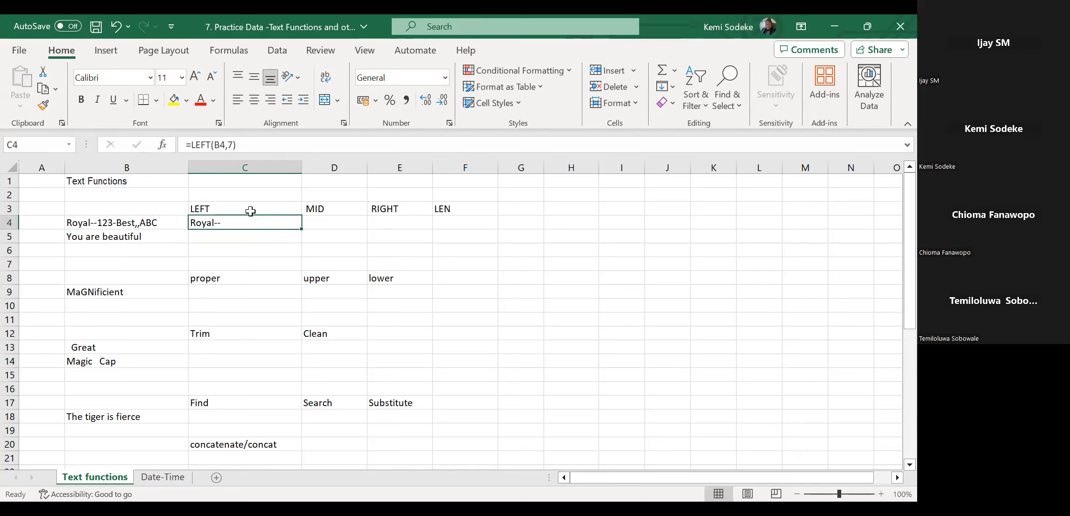
click(236, 144)
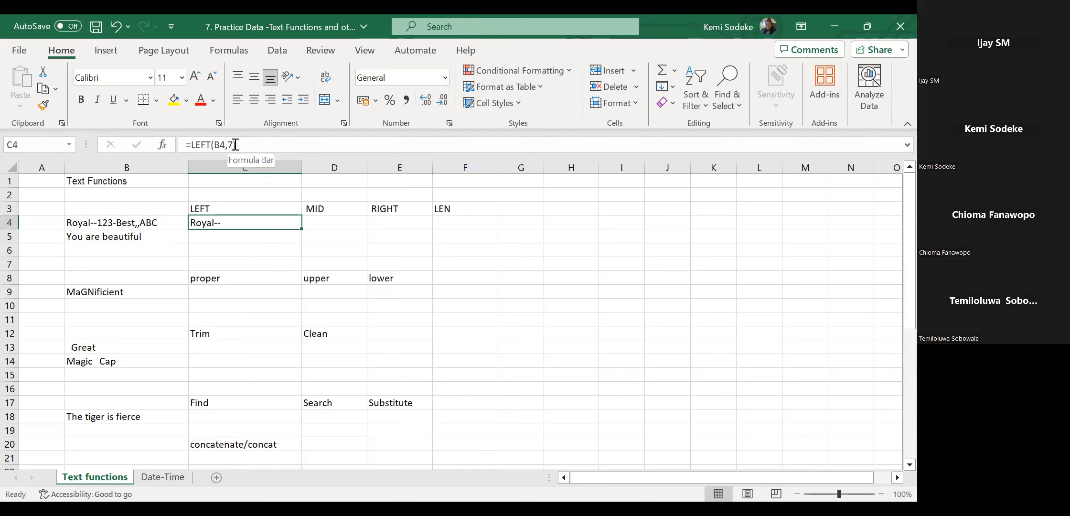
key(BackSpace)
text(5)
key(Return)
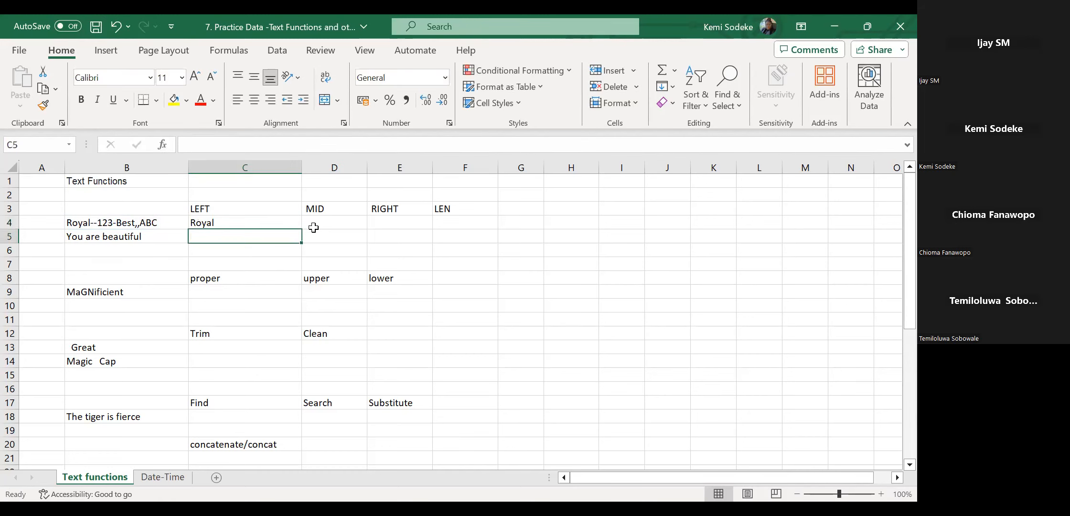
Select E4 beneath the RIGHT heading and widen column E slightly.
click(228, 221)
click(394, 210)
click(391, 221)
drag(432, 168, 445, 168)
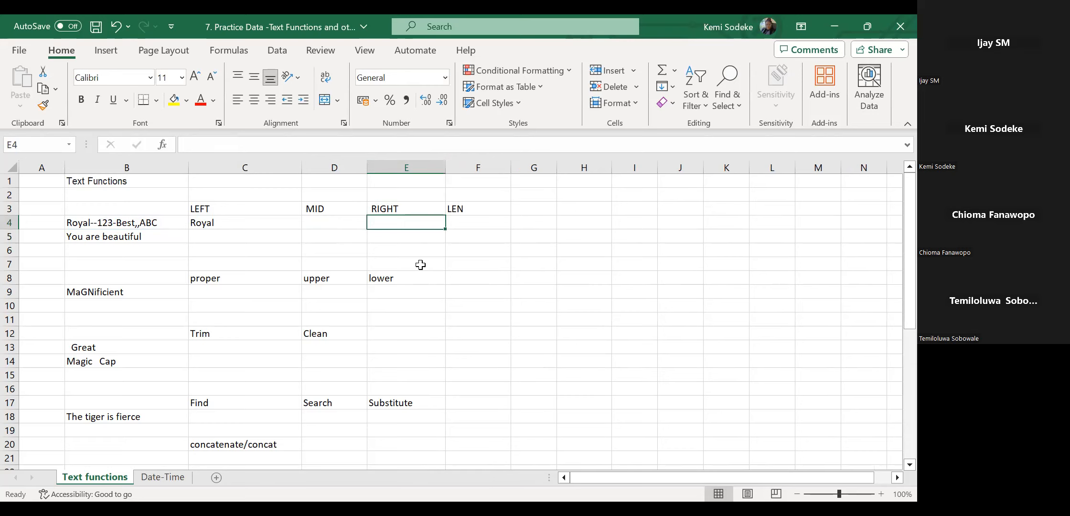
Enter =RIGHT(B4,3) in E4 to extract the last three characters of the text in B4.
text(=)
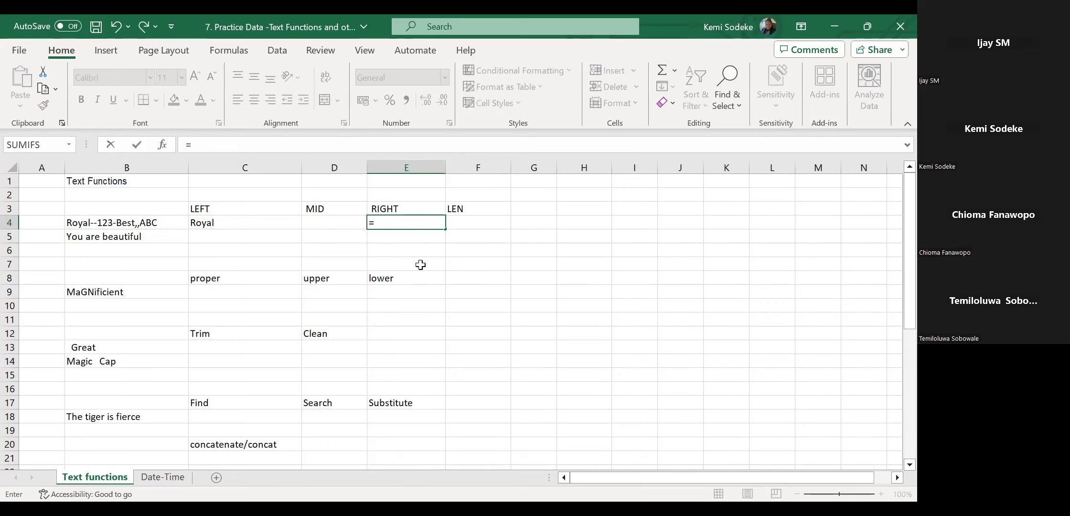
text(right)
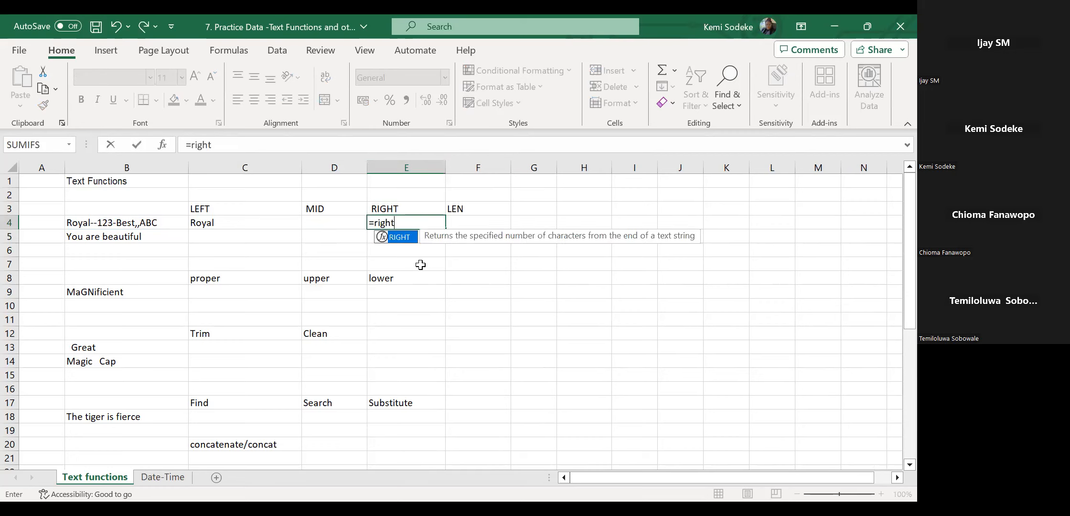
text(()
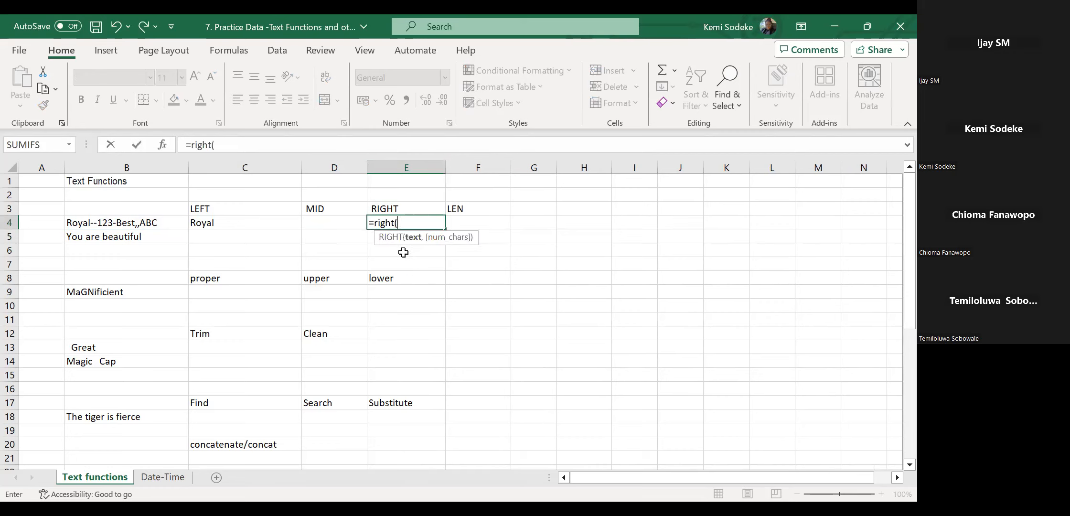
click(134, 226)
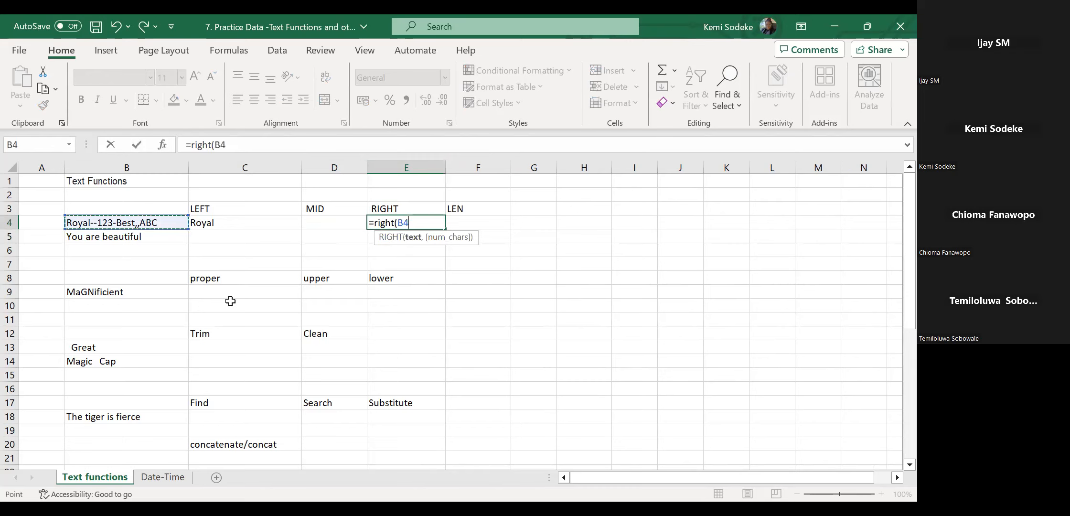
text(,)
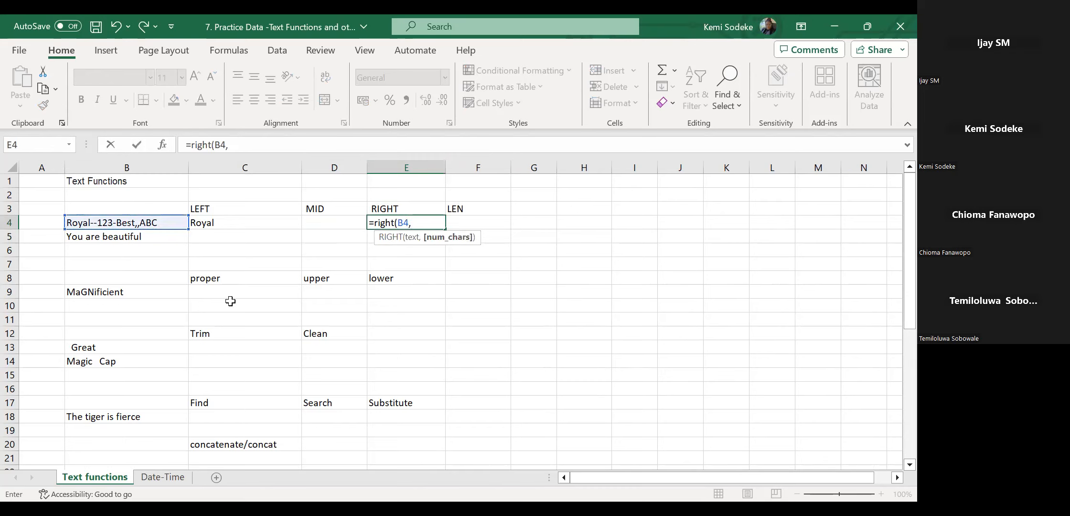
text(3))
key(Return)
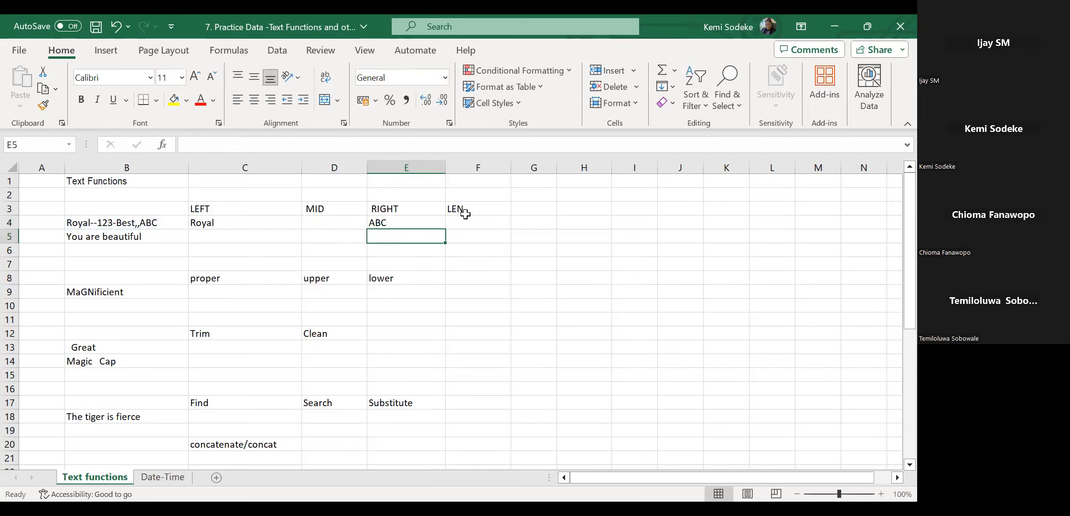
click(411, 222)
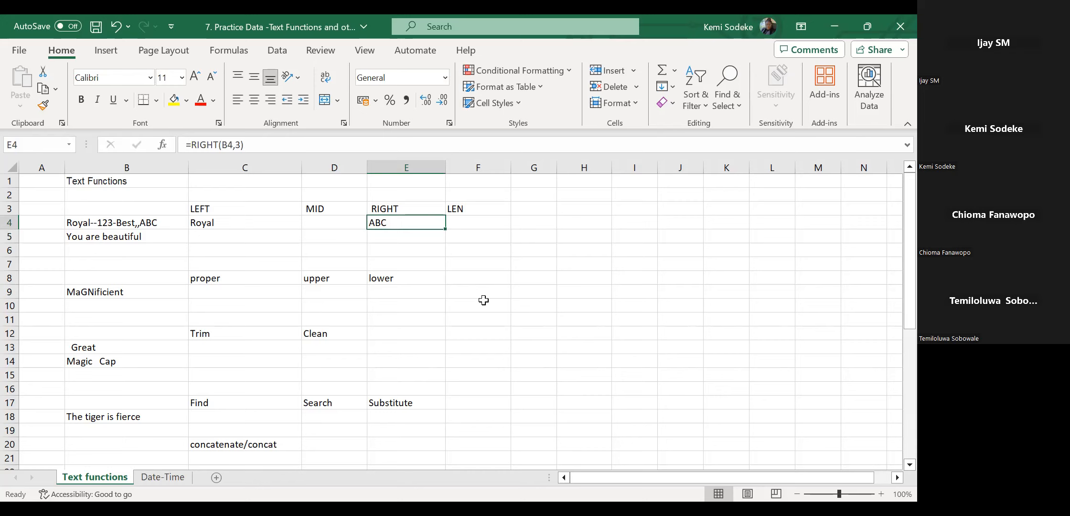
Enter =MID(B4,8,3) in D4 to extract three characters of B4 starting from the eighth.
click(329, 224)
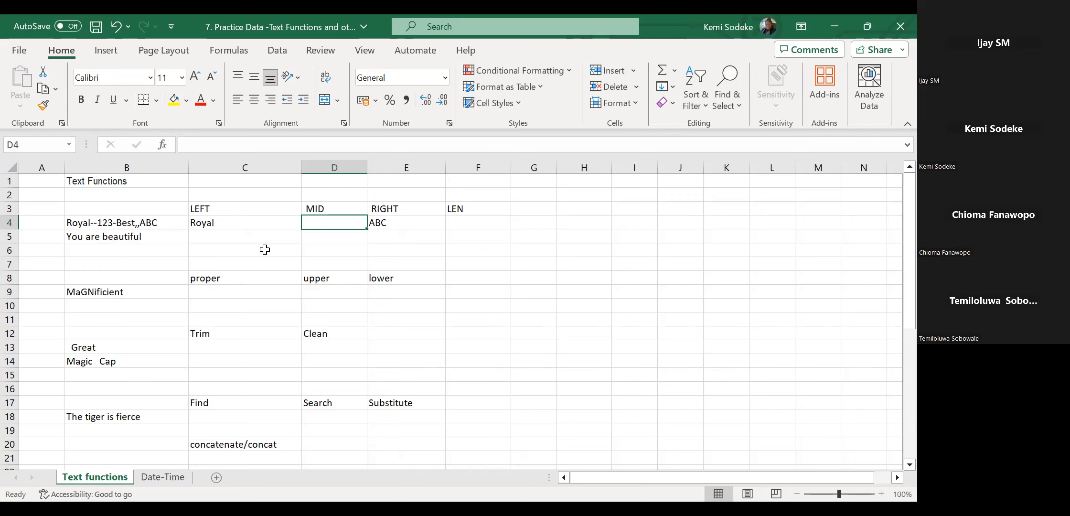
text(=m)
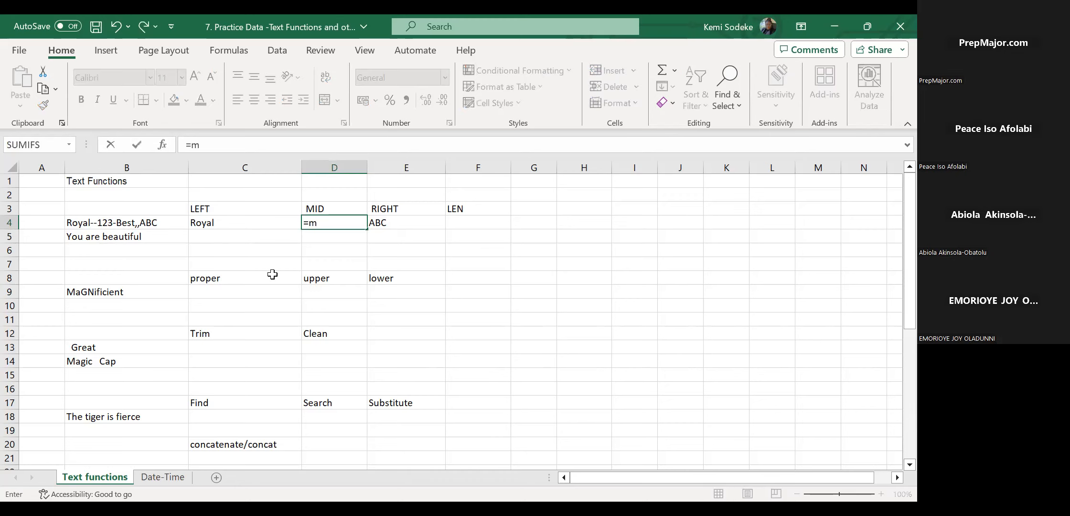
text(id()
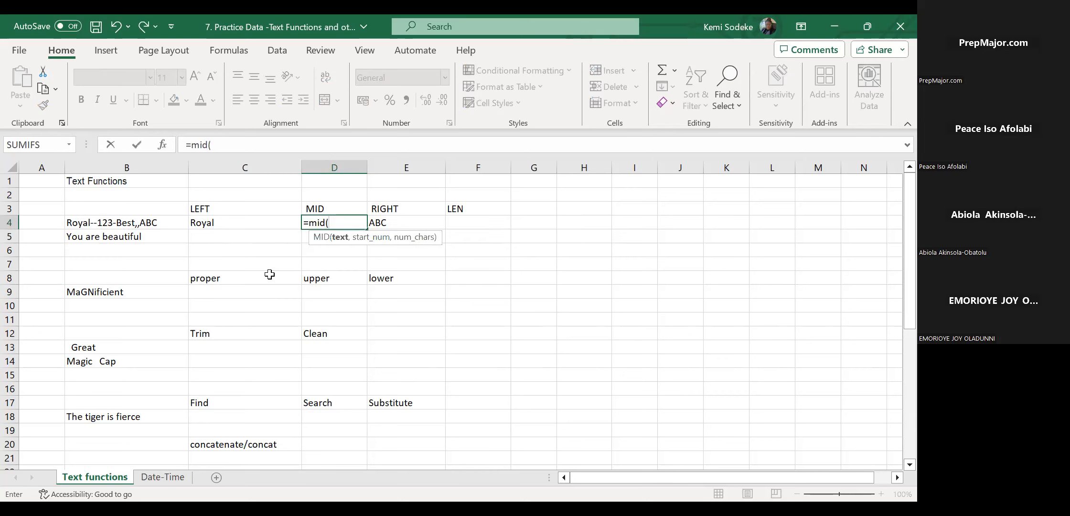
click(163, 224)
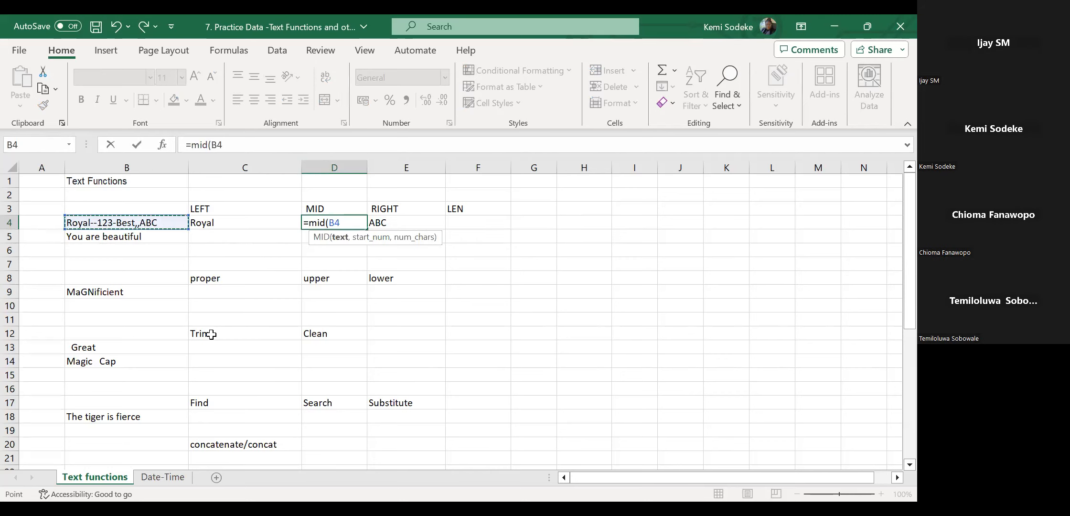
text(,)
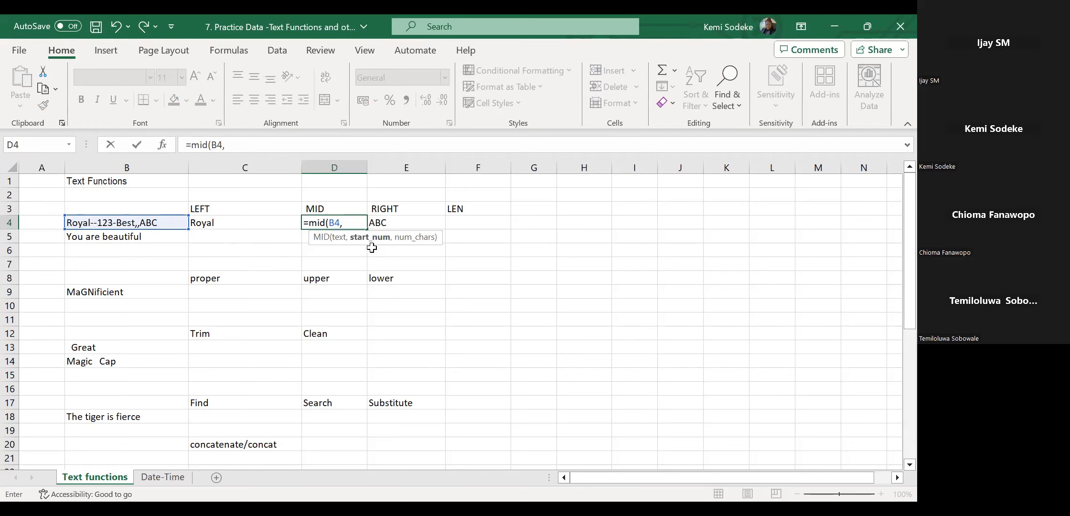
text(8)
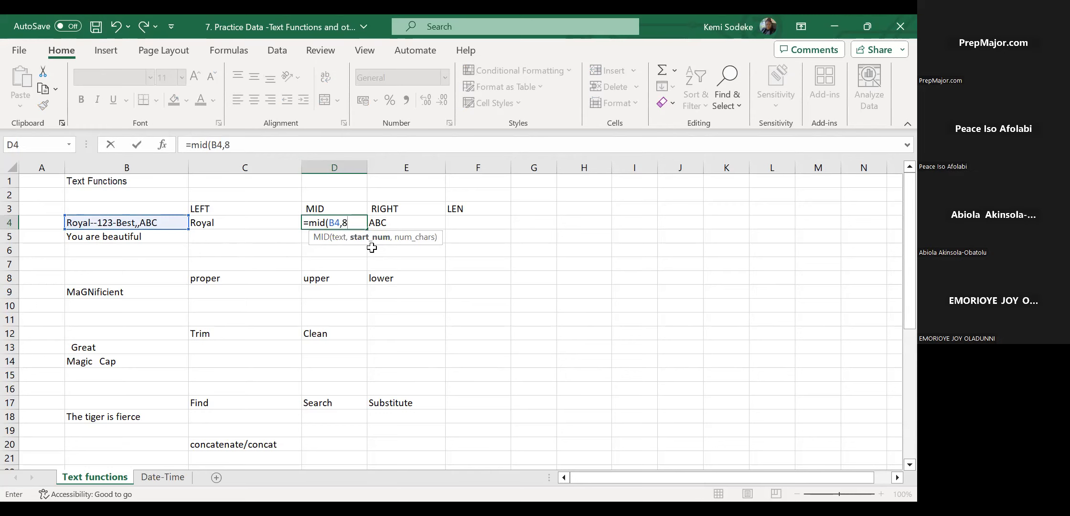
text(,3))
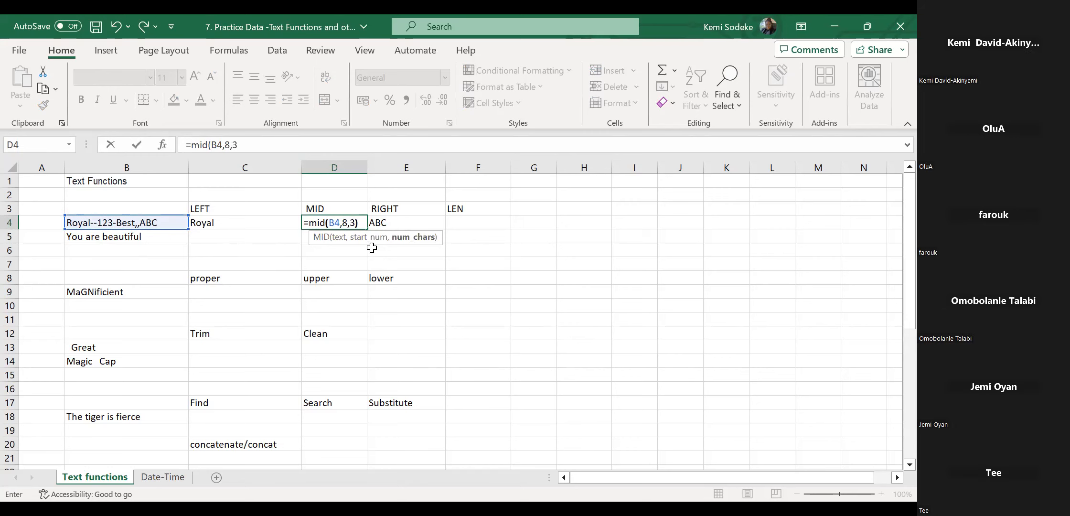
key(Return)
Change D4's MID formula to start at character 12 and return 4 characters, and check it against the source text in B4.
click(336, 227)
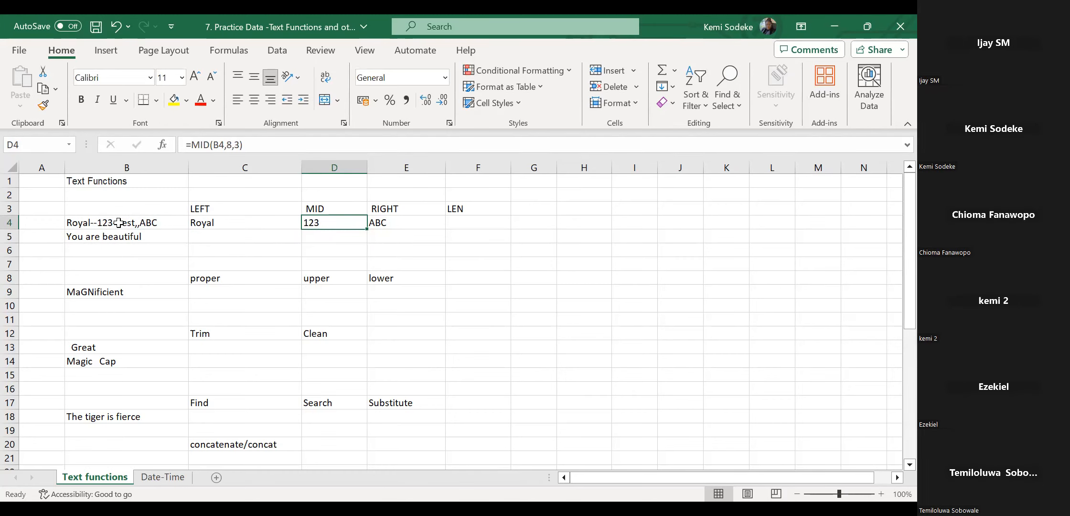
click(232, 145)
key(BackSpace)
text(12)
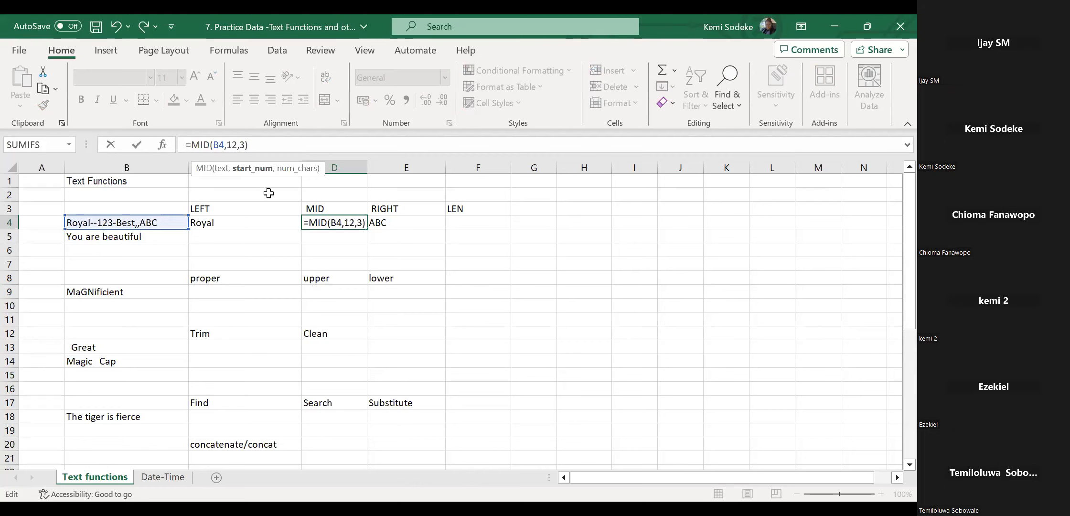
key(BackSpace)
text(4)
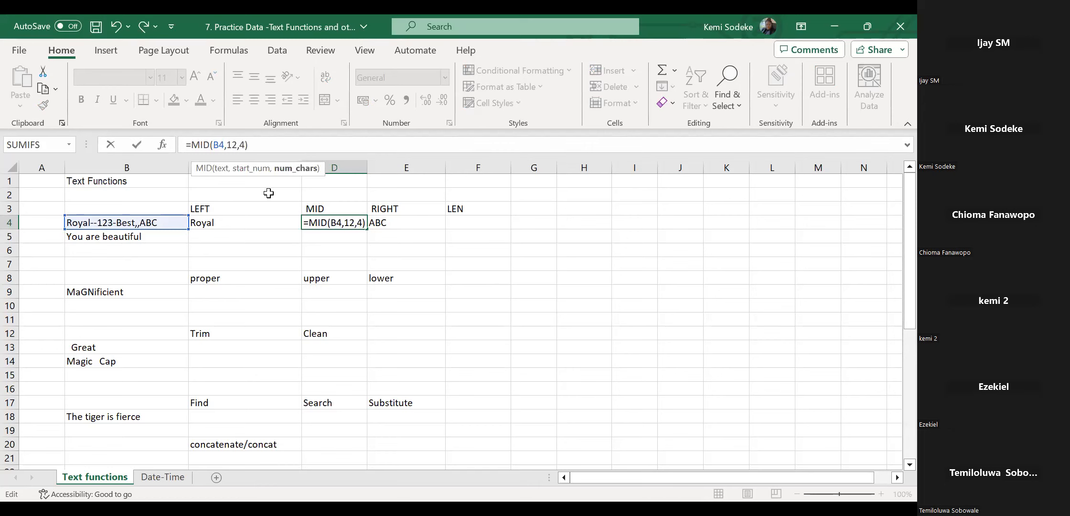
key(Return)
click(337, 225)
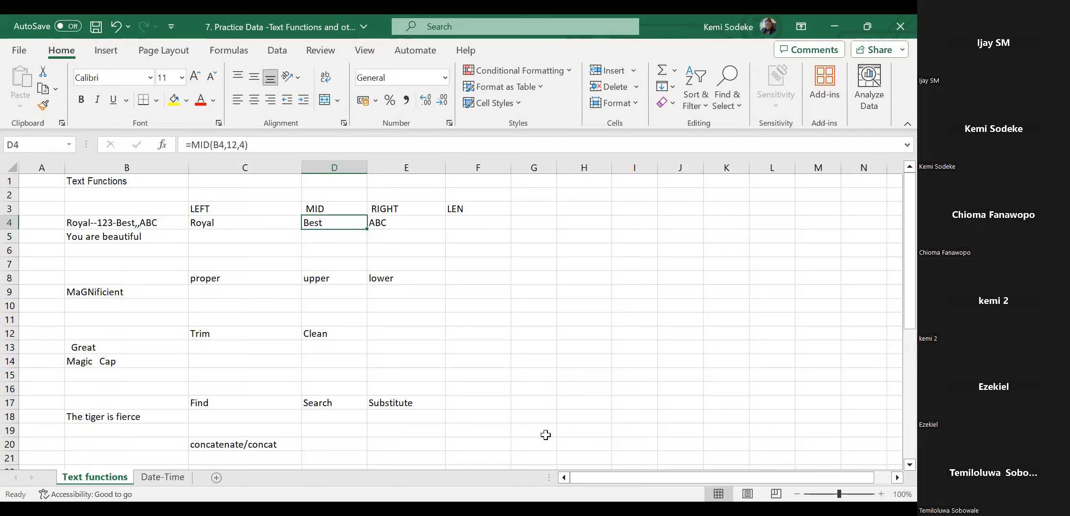
click(114, 221)
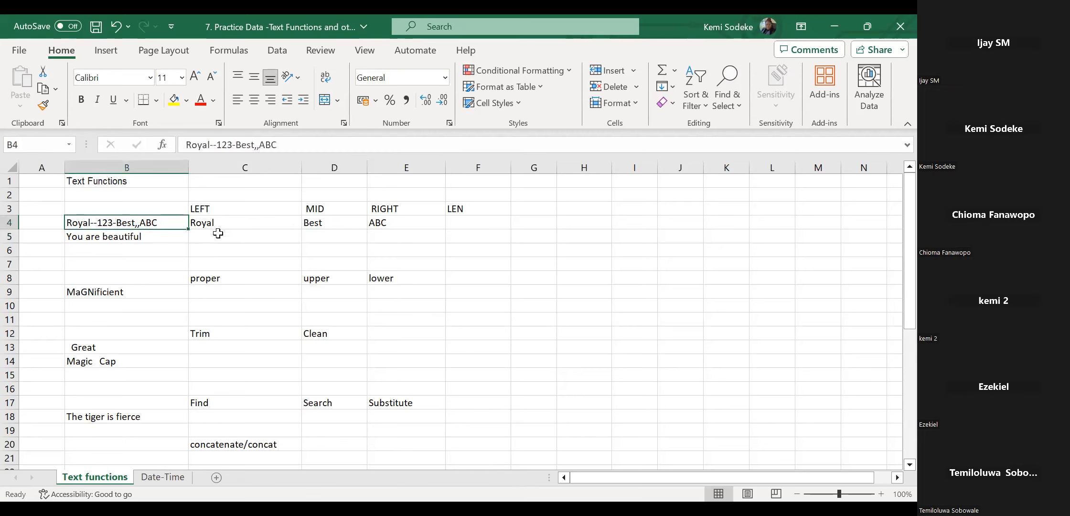
Enter =LEN(B4) in F4 beneath the LEN heading to count the characters of the text in B4.
click(467, 223)
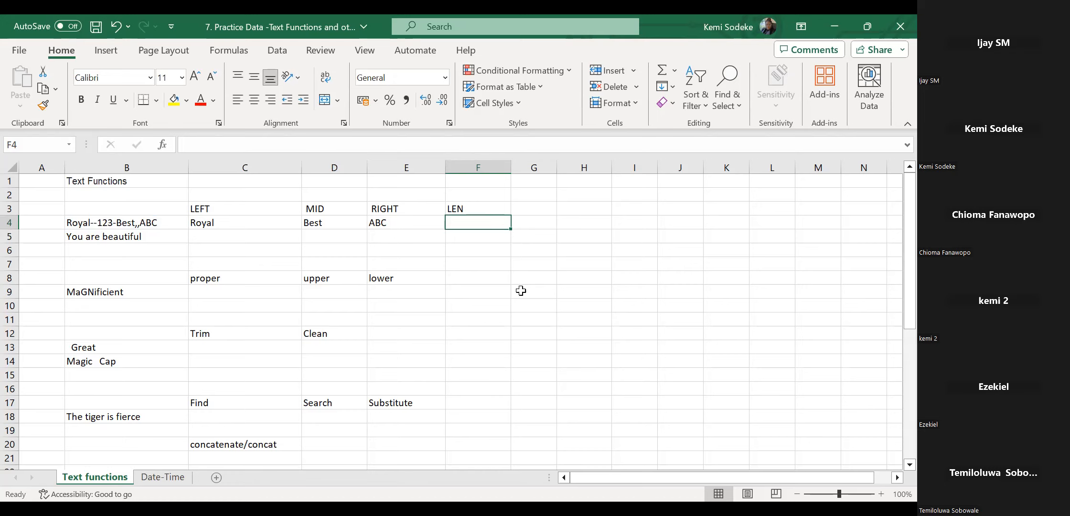
text(=)
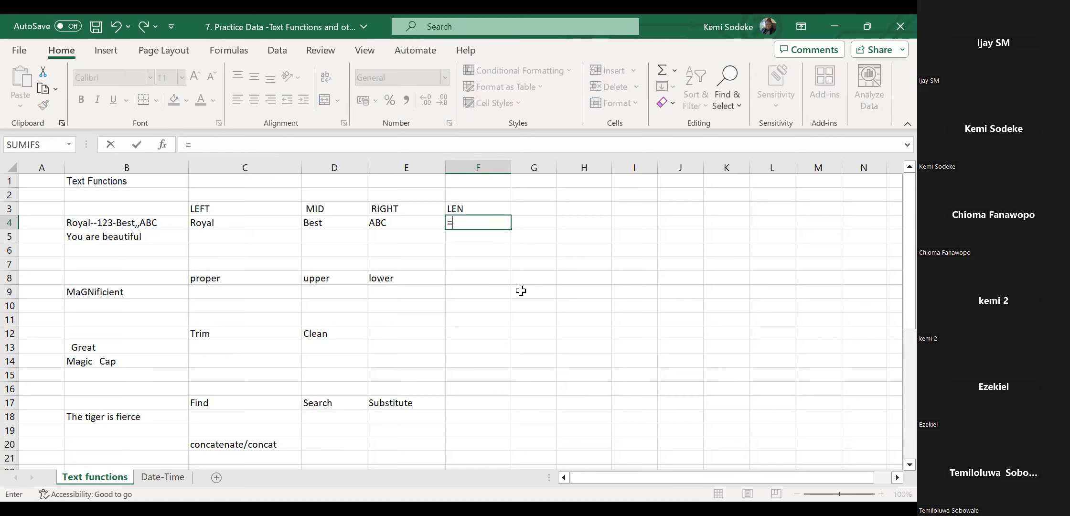
text(len)
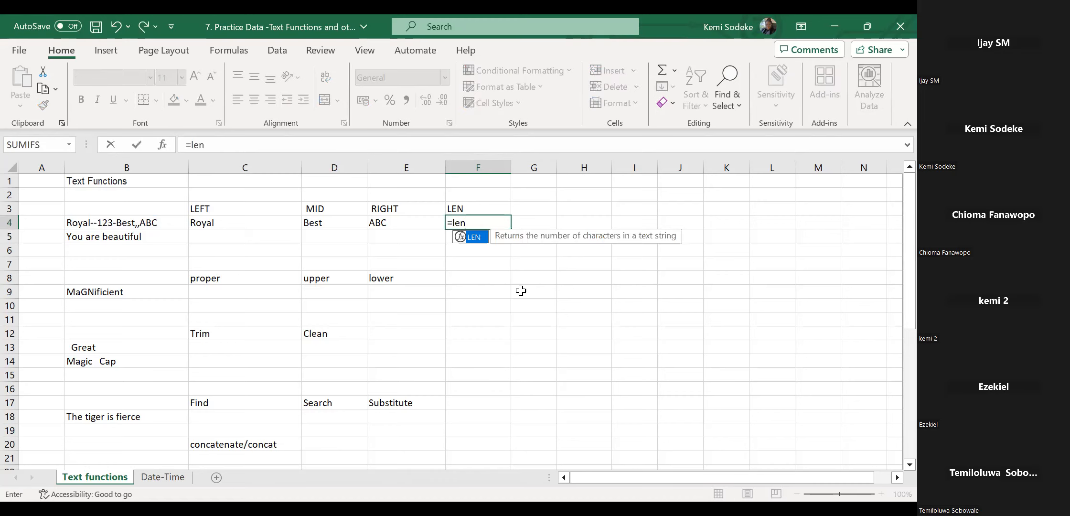
text(()
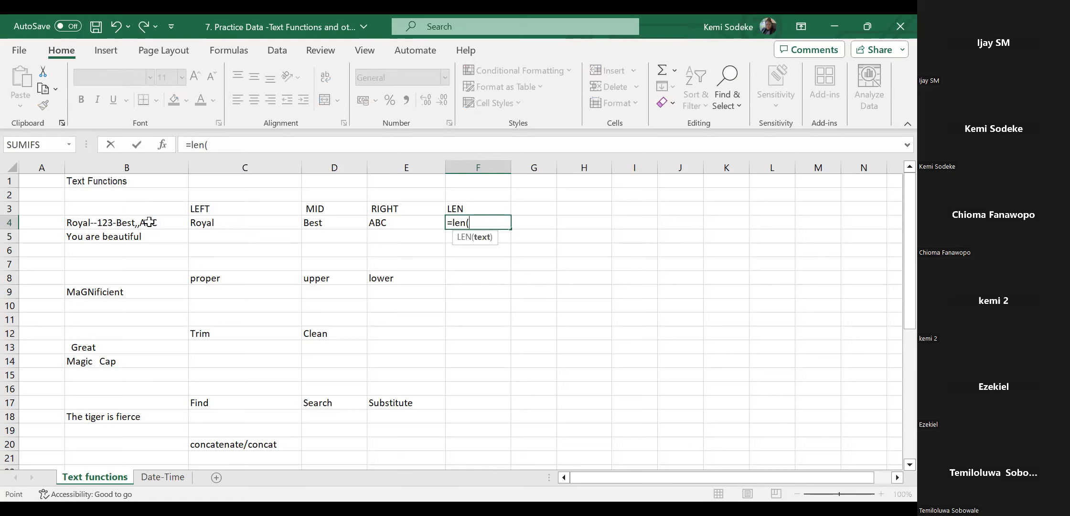
click(155, 222)
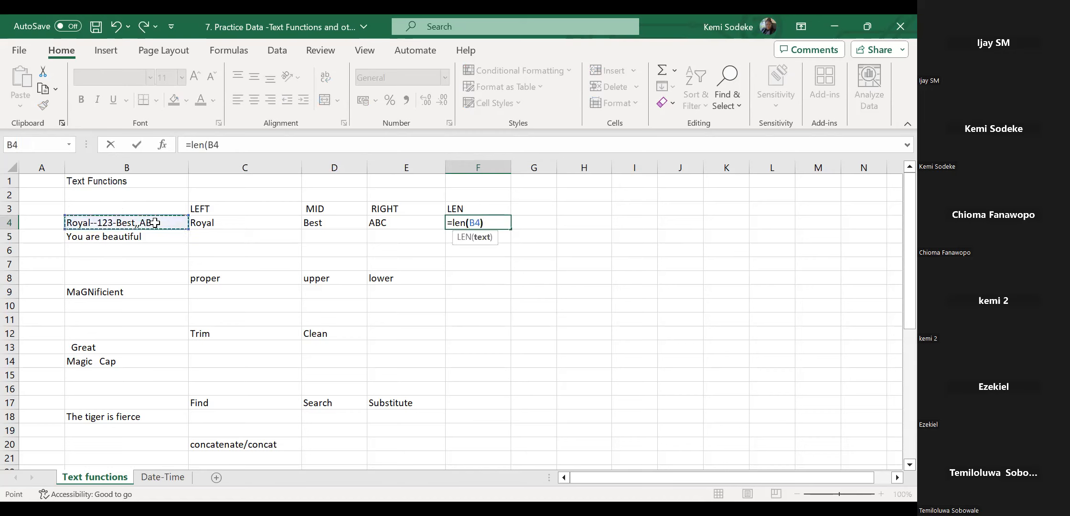
text())
key(Return)
click(497, 224)
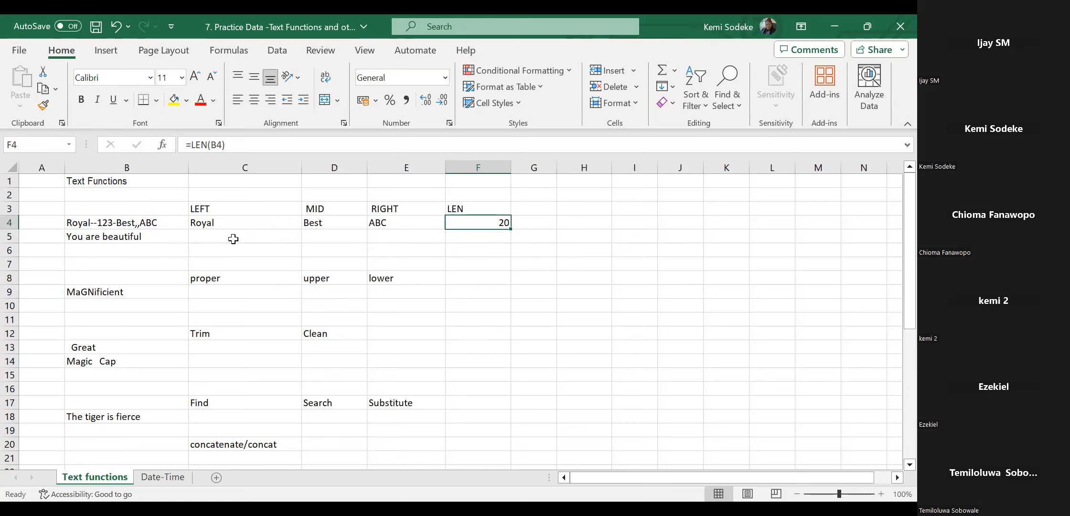
click(205, 236)
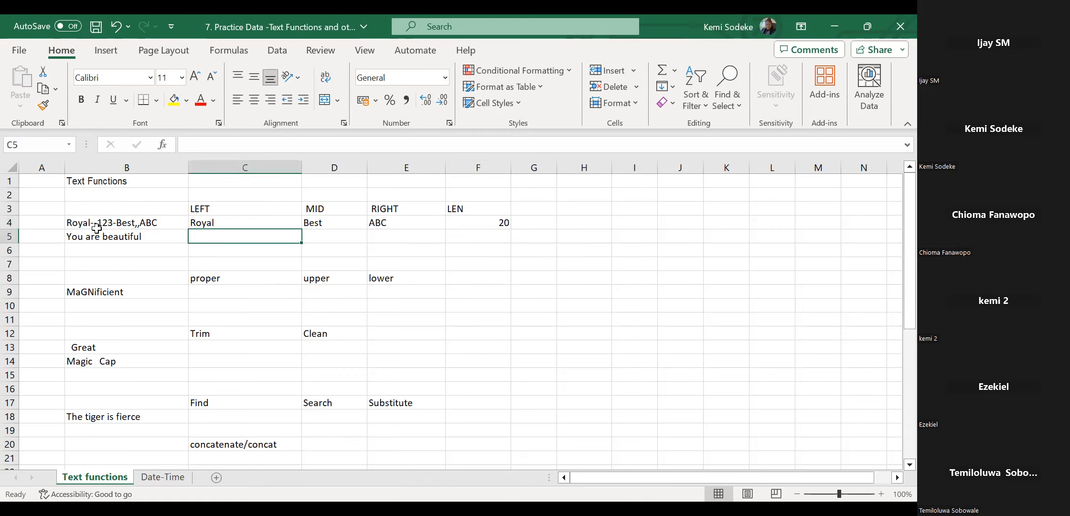
click(136, 236)
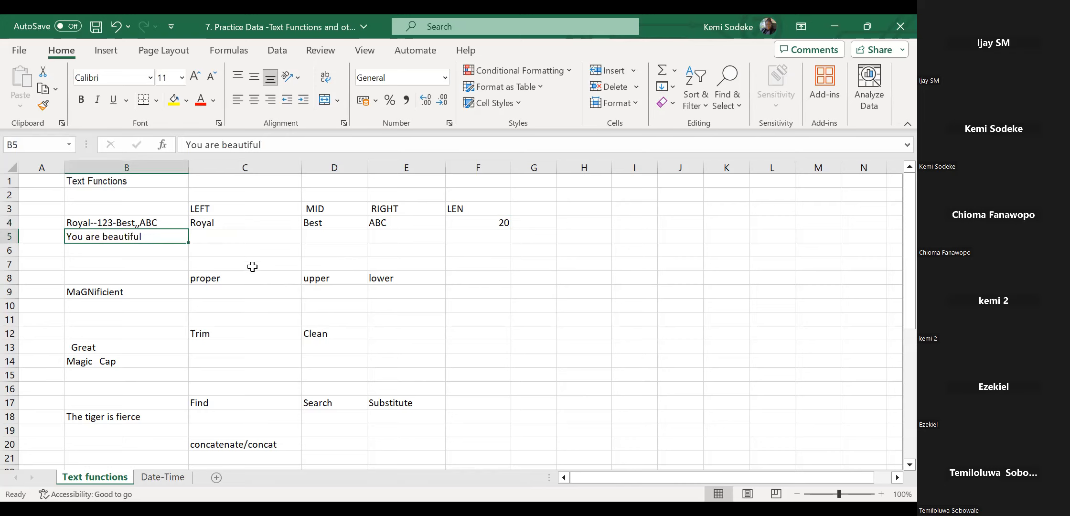
click(214, 237)
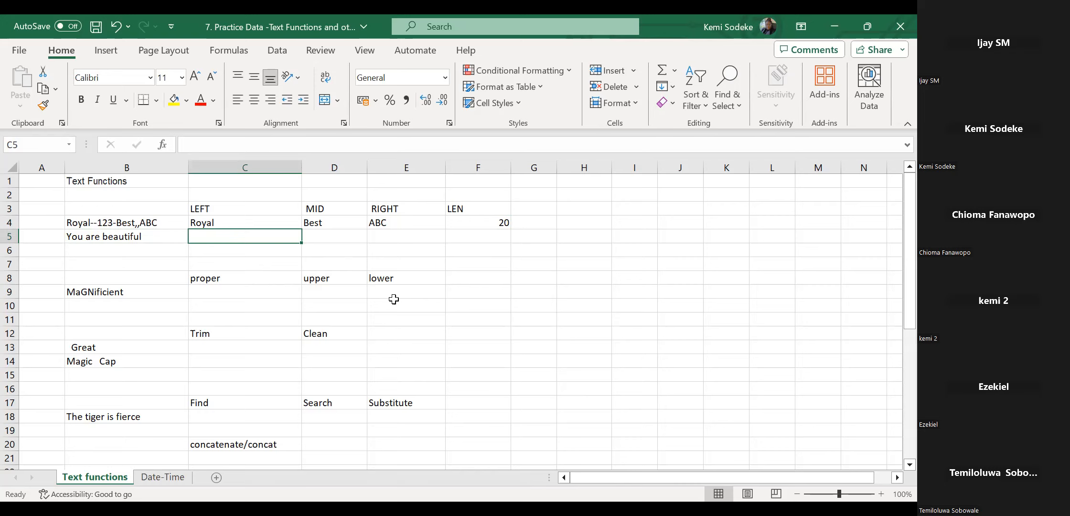
click(153, 235)
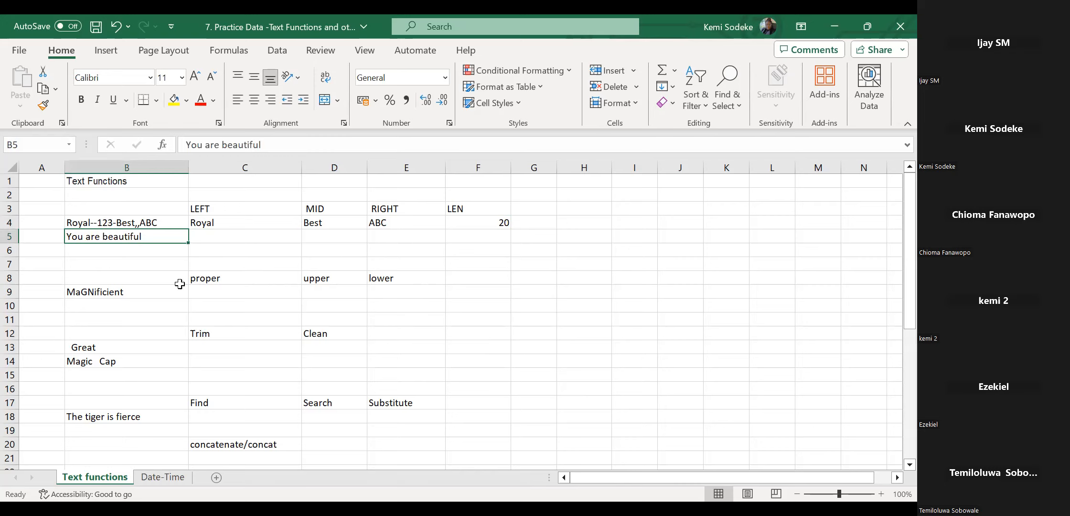
Enter =LEFT(B5,3) in C5 to extract the first three characters of the text in B5.
click(223, 236)
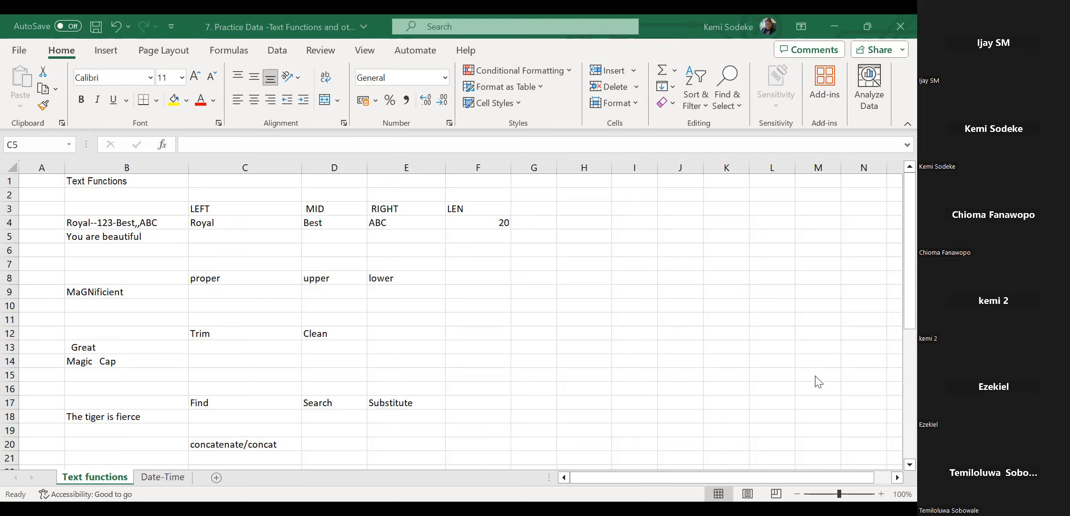
click(233, 240)
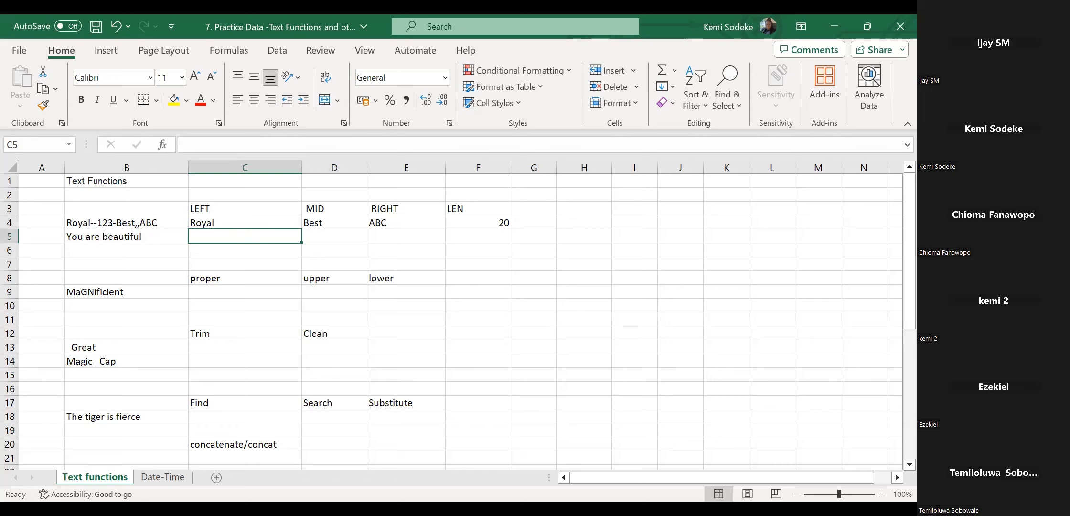
click(640, 344)
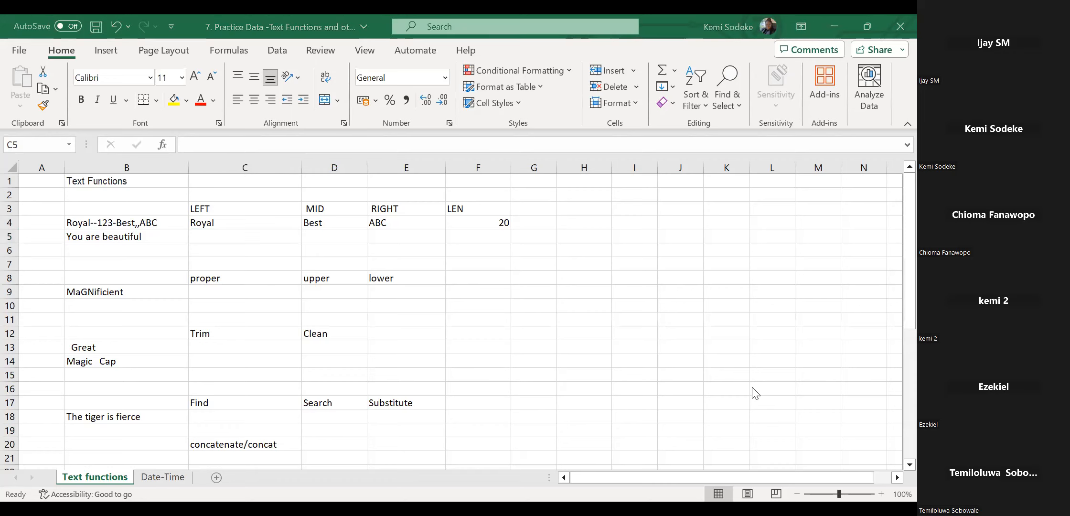
text(=)
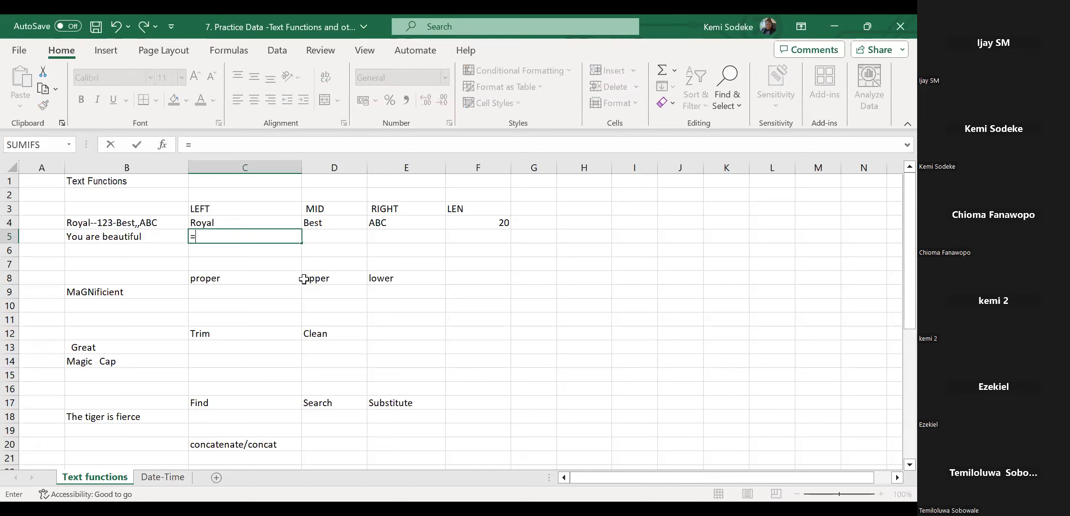
text(left)
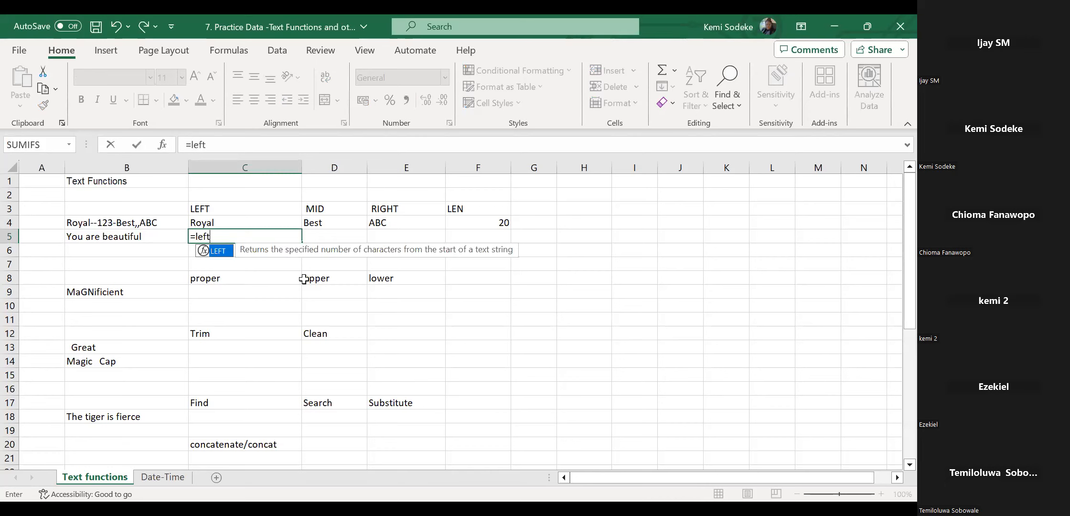
text(()
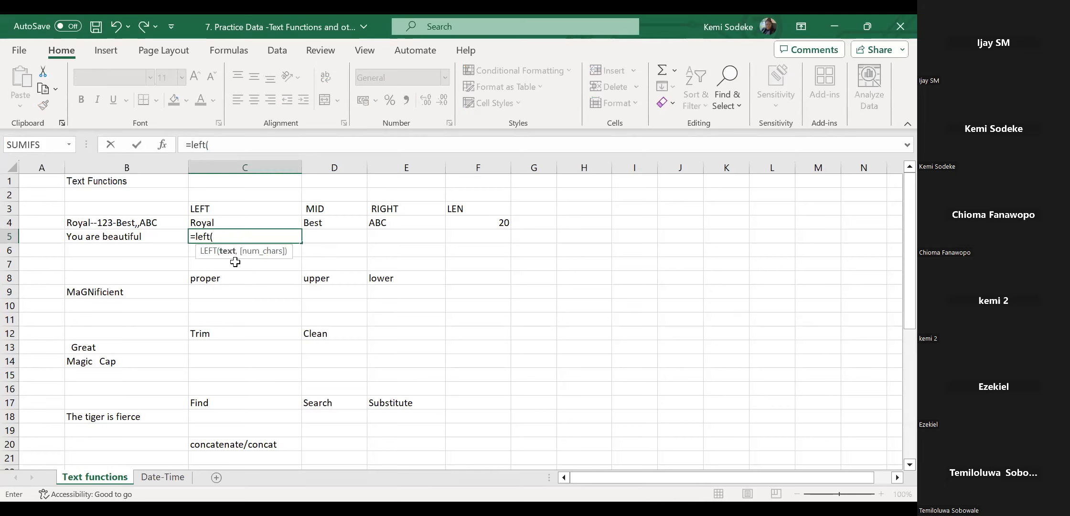
click(143, 237)
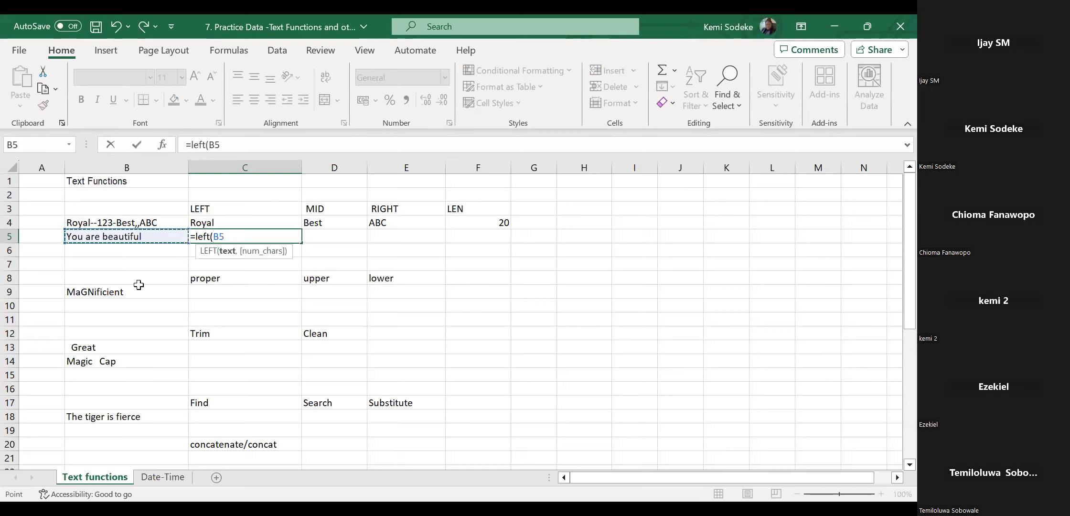
text(,3))
key(Return)
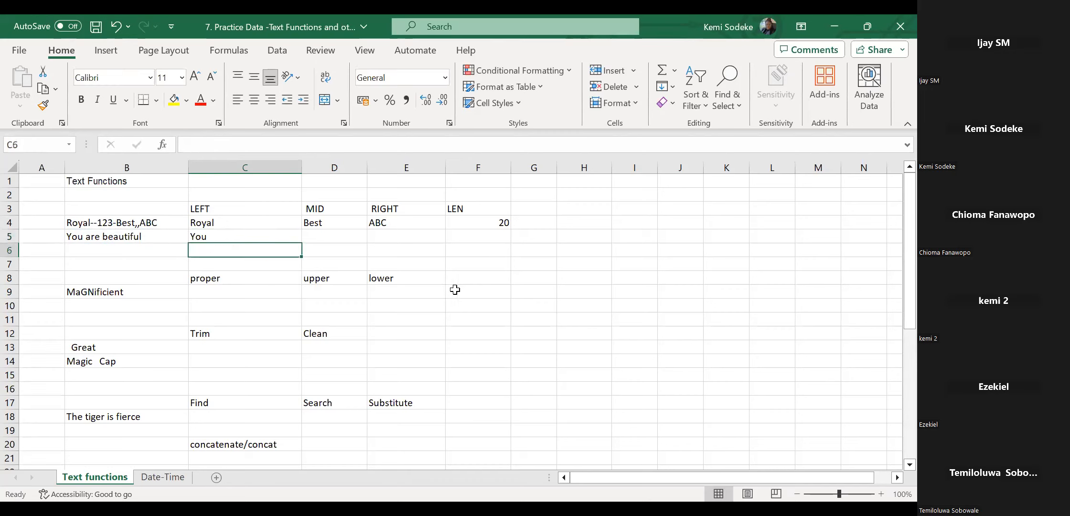
Enter =MID(B5,5,3) in D5 to extract three characters of B5 starting from the fifth.
click(333, 237)
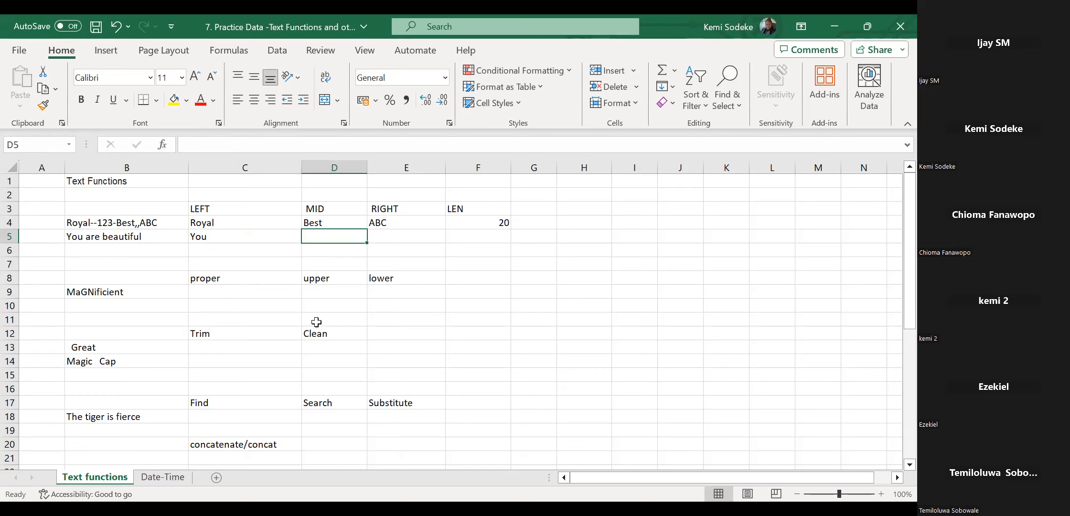
text(=)
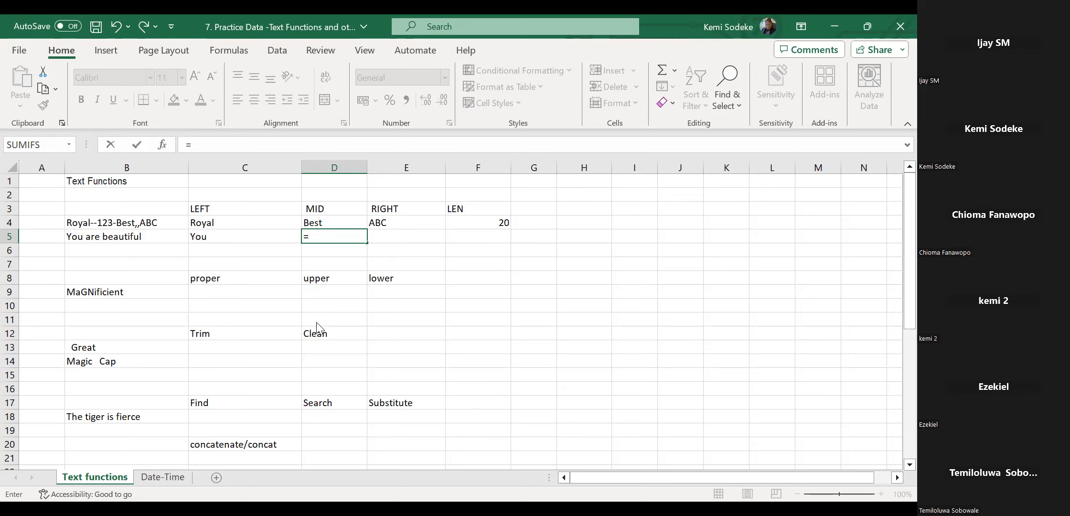
text(mid)
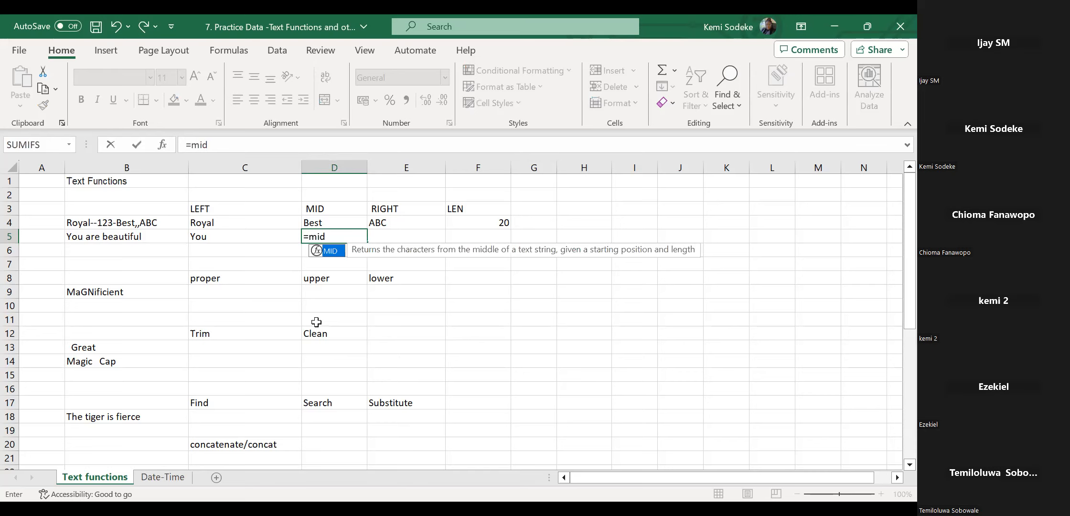
text(()
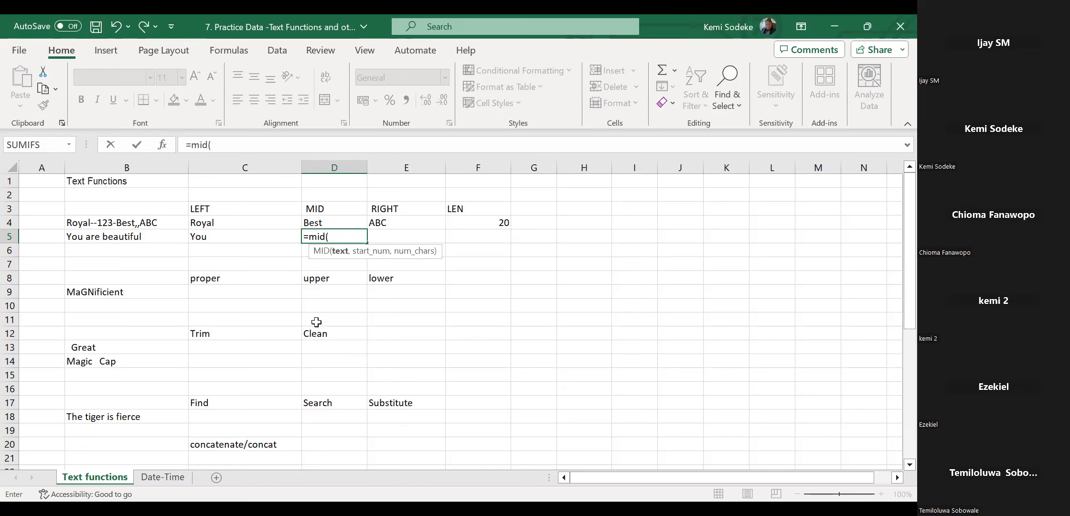
click(143, 235)
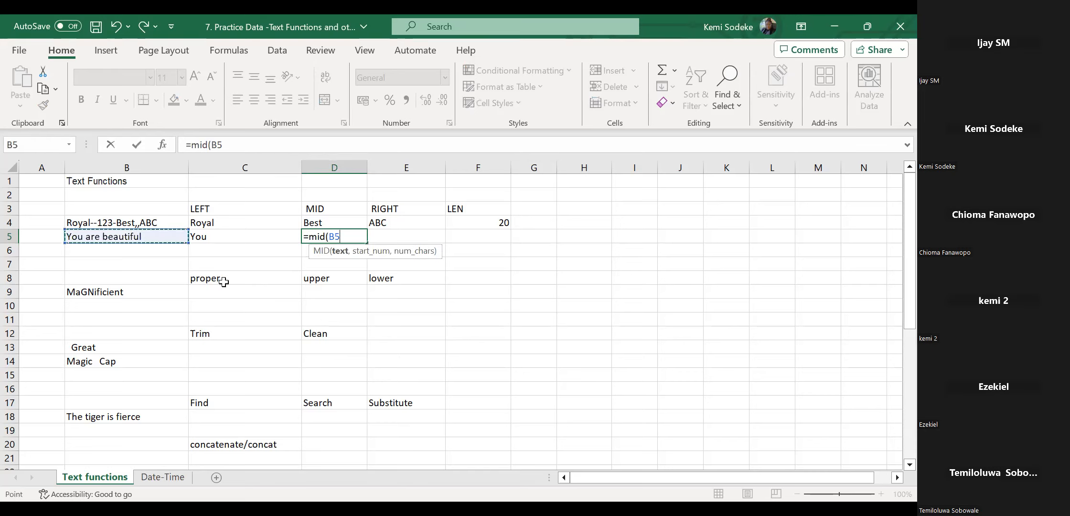
text(,)
text(5,)
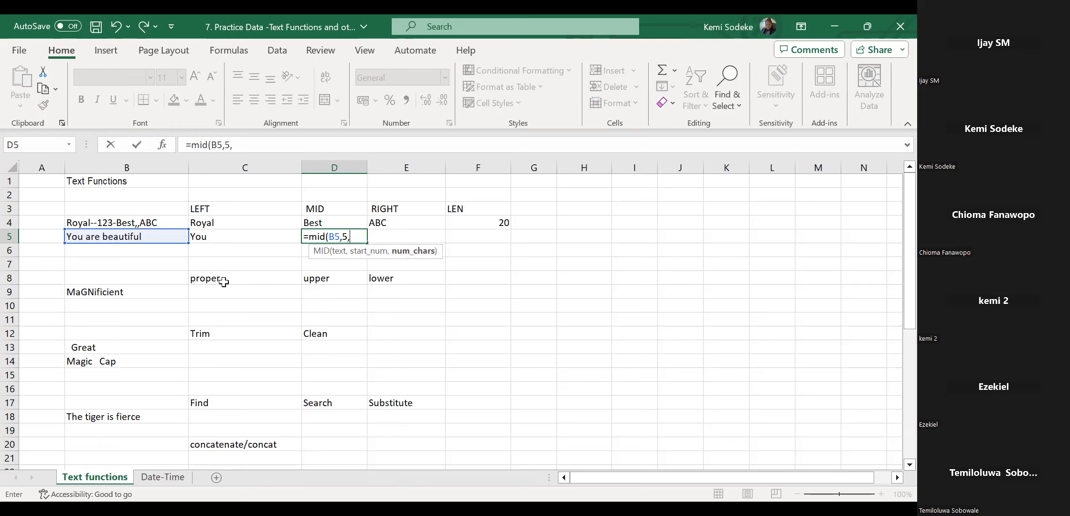
text(3))
key(Return)
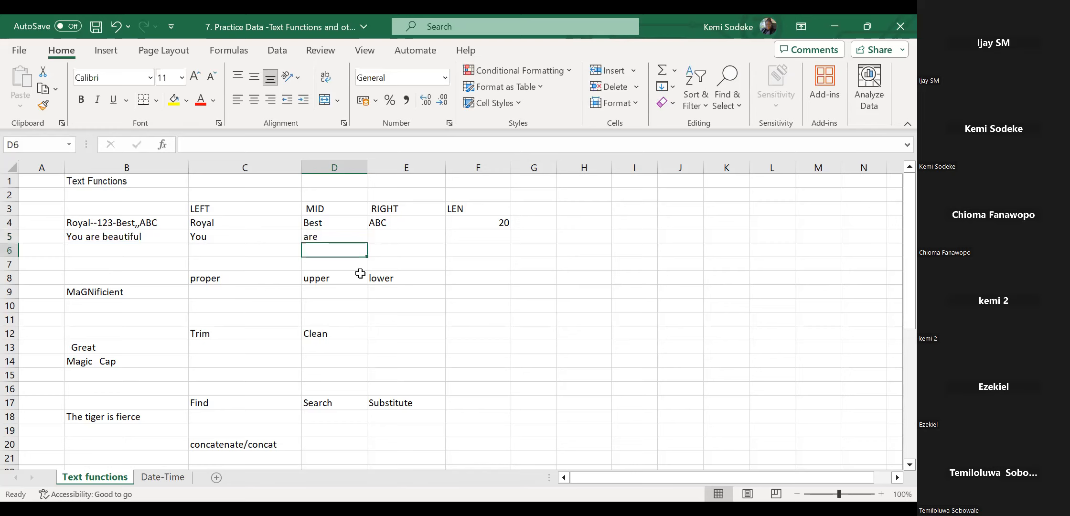
Enter =RIGHT(B5,9) in E5 to extract the last nine characters of the text in B5.
click(410, 236)
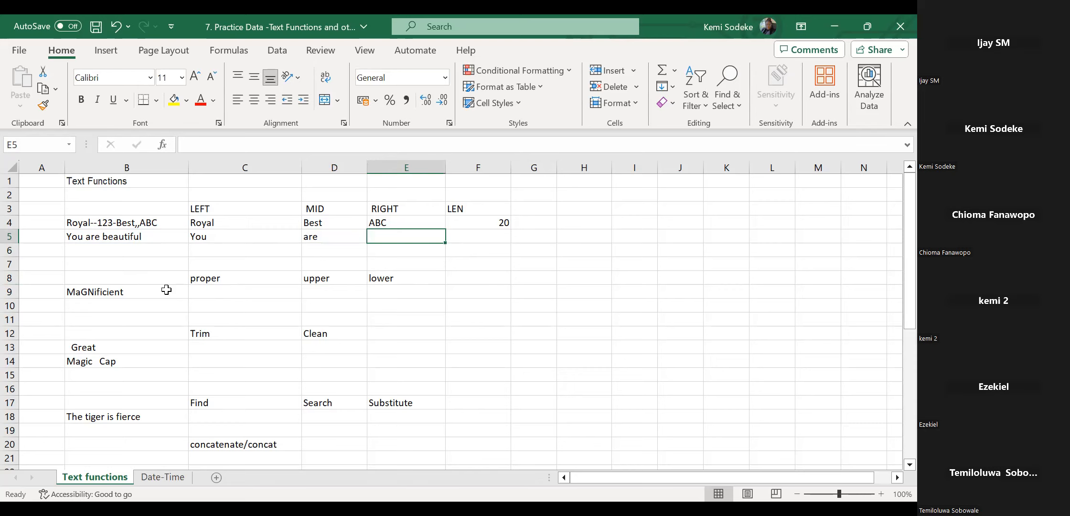
text(=)
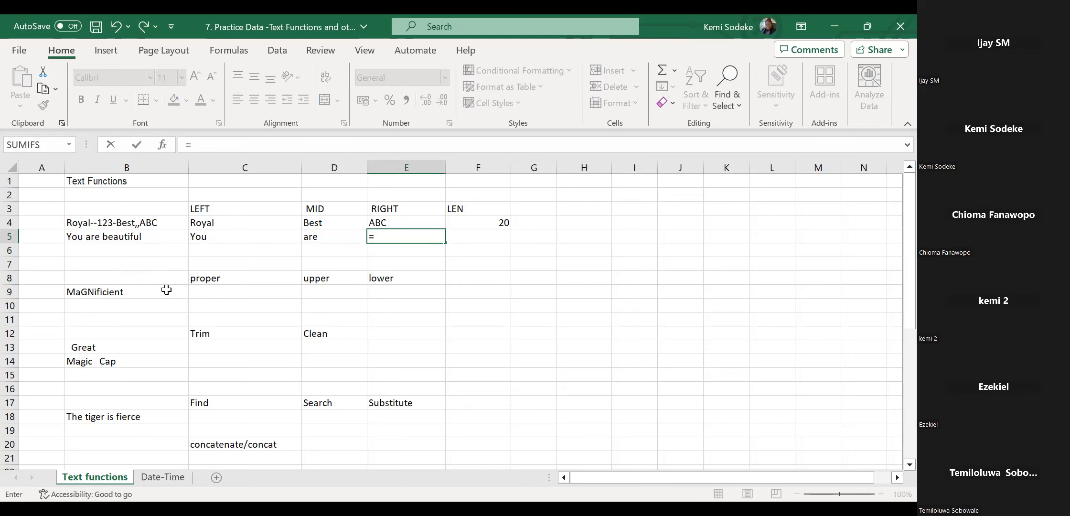
text(right)
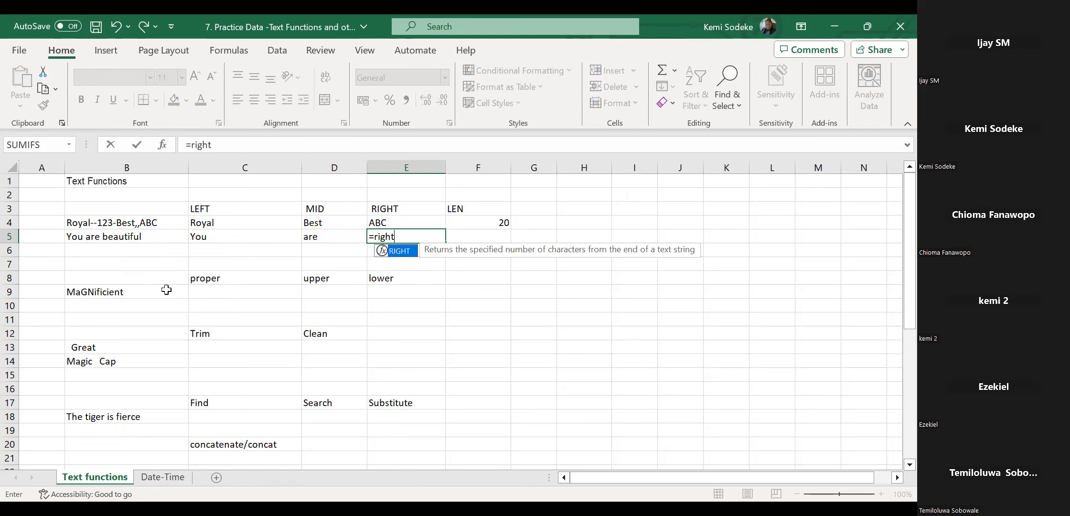
text(()
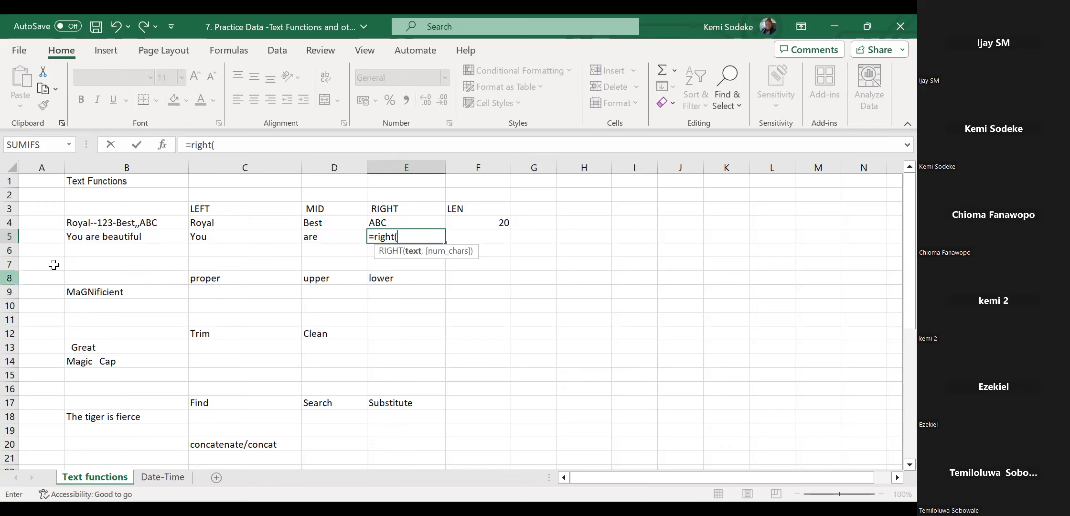
click(106, 237)
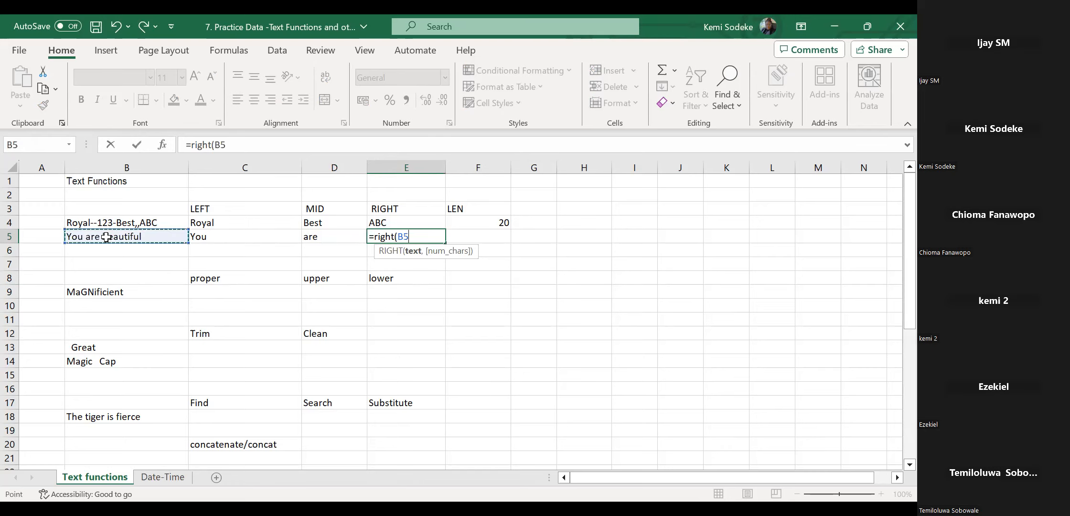
text(,9,)
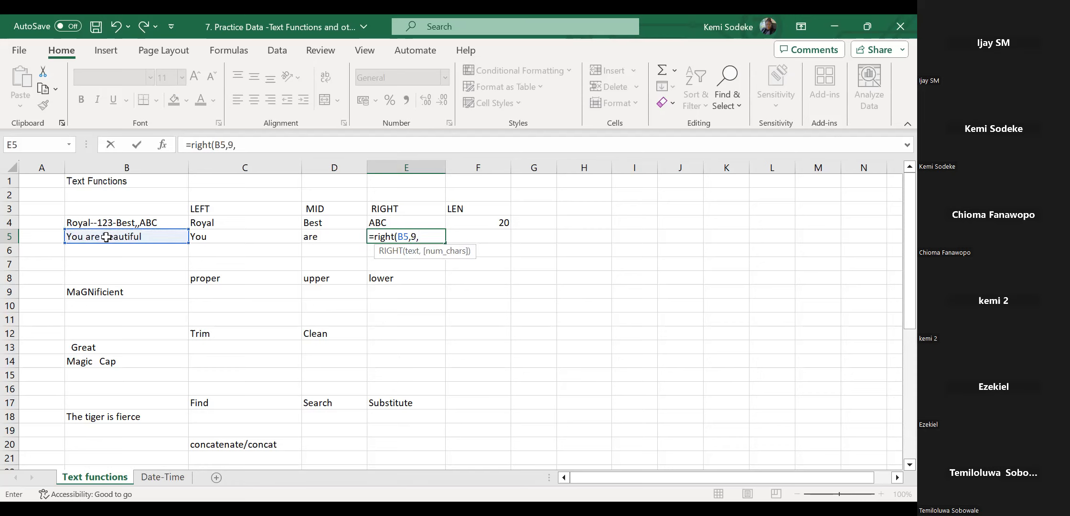
key(BackSpace)
text())
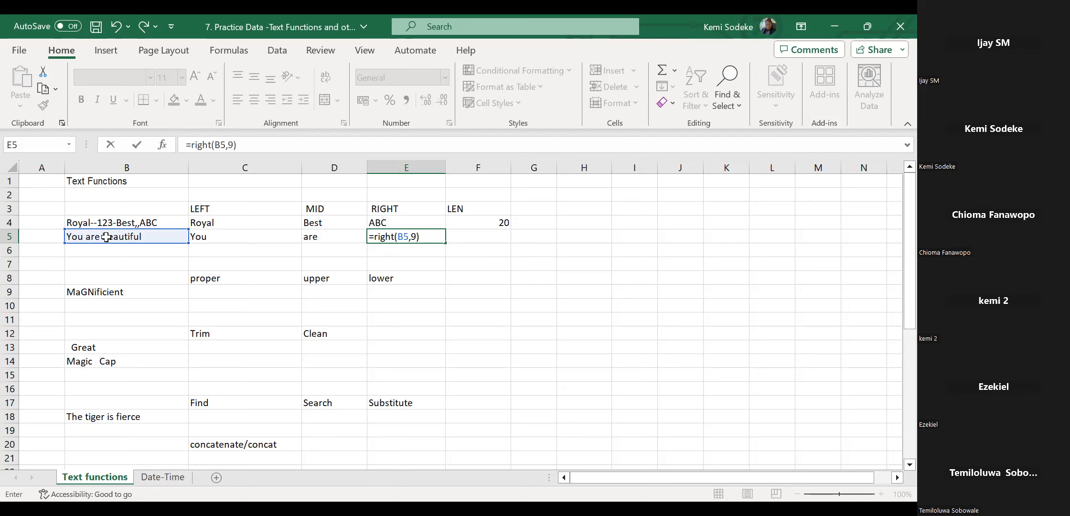
key(Return)
click(396, 238)
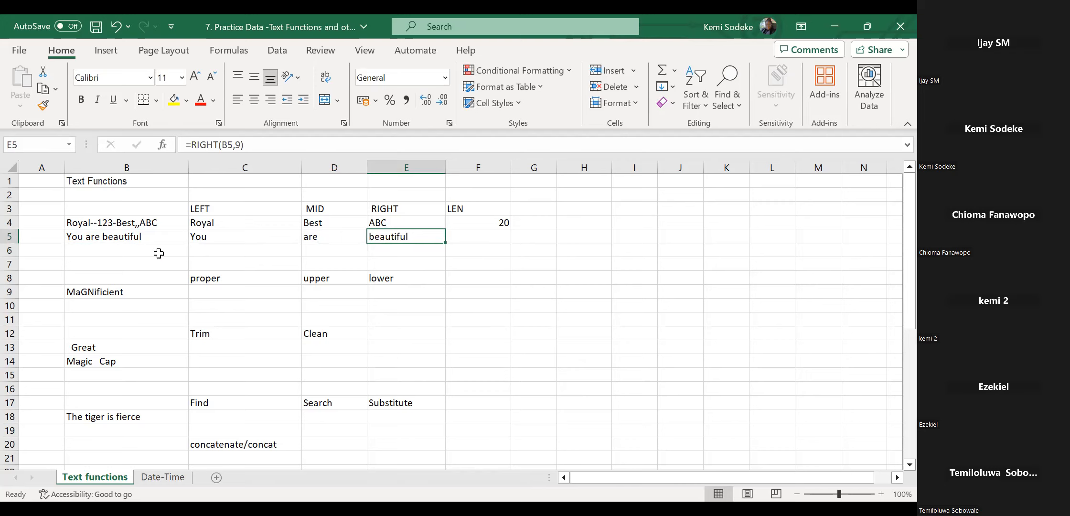
Enter =LEN(B5) in F5 to count the characters of the text in B5.
click(486, 236)
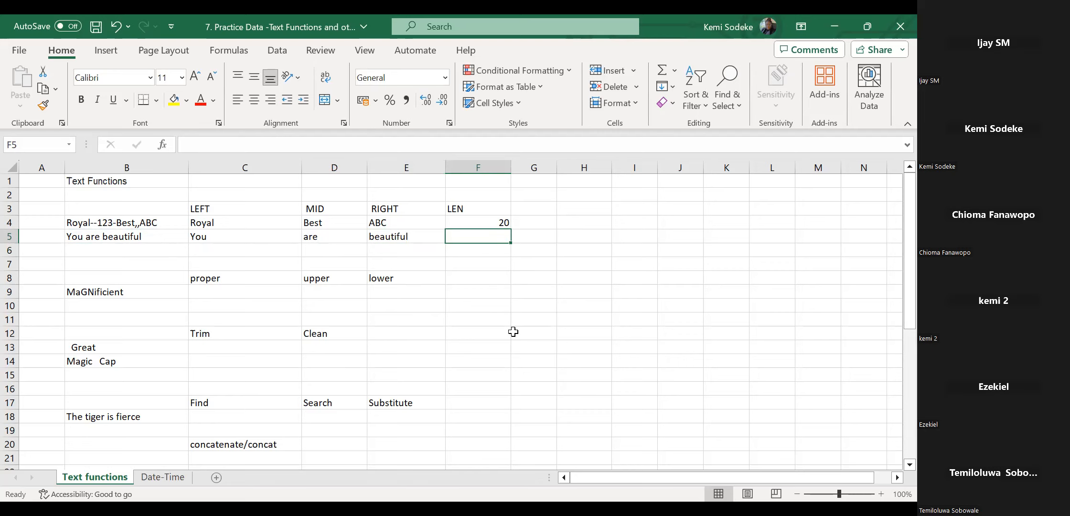
text(=)
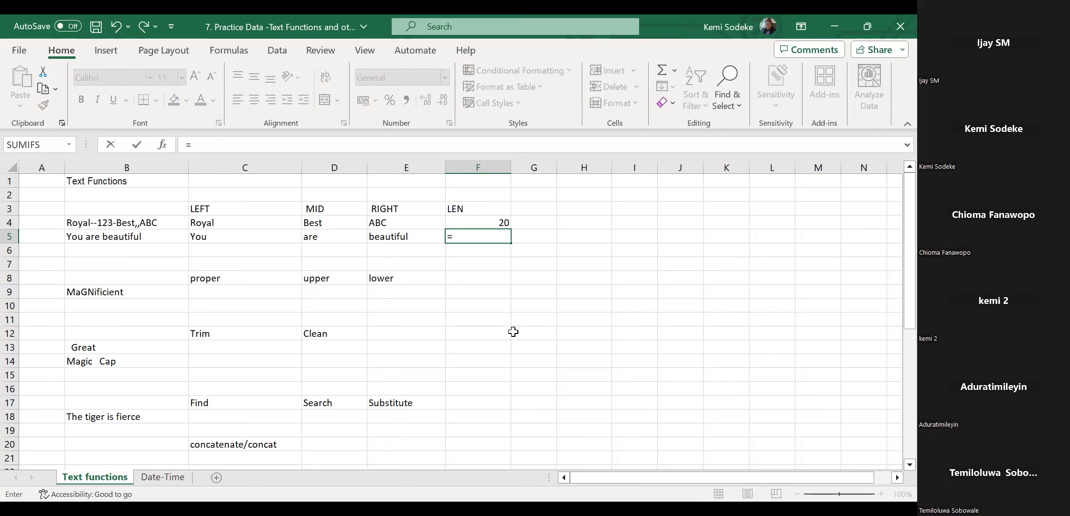
text(len)
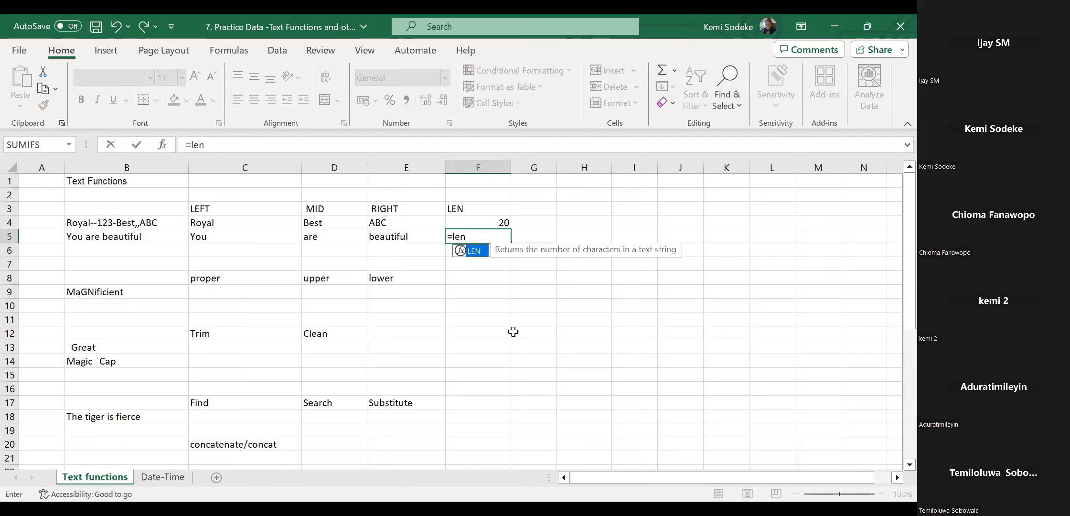
text(()
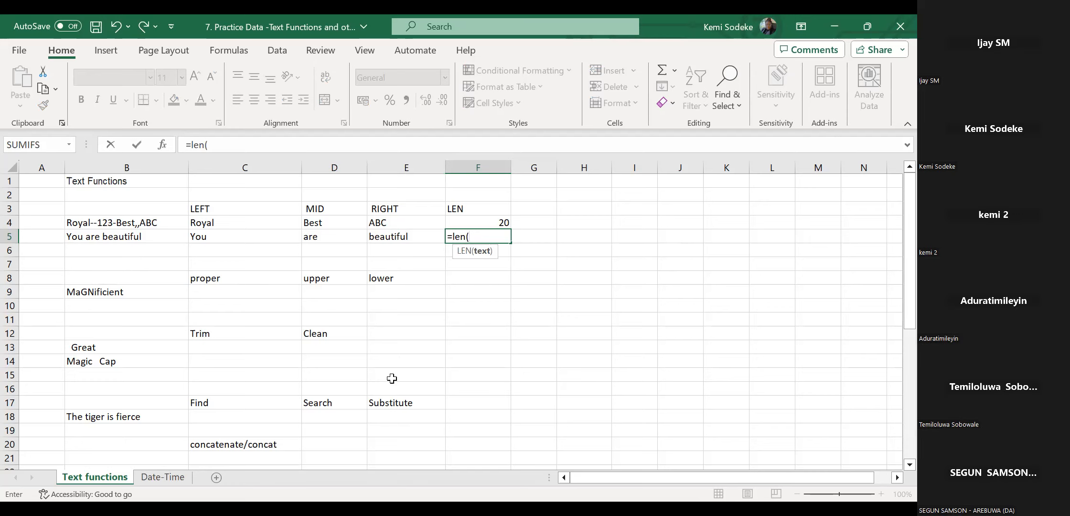
click(161, 236)
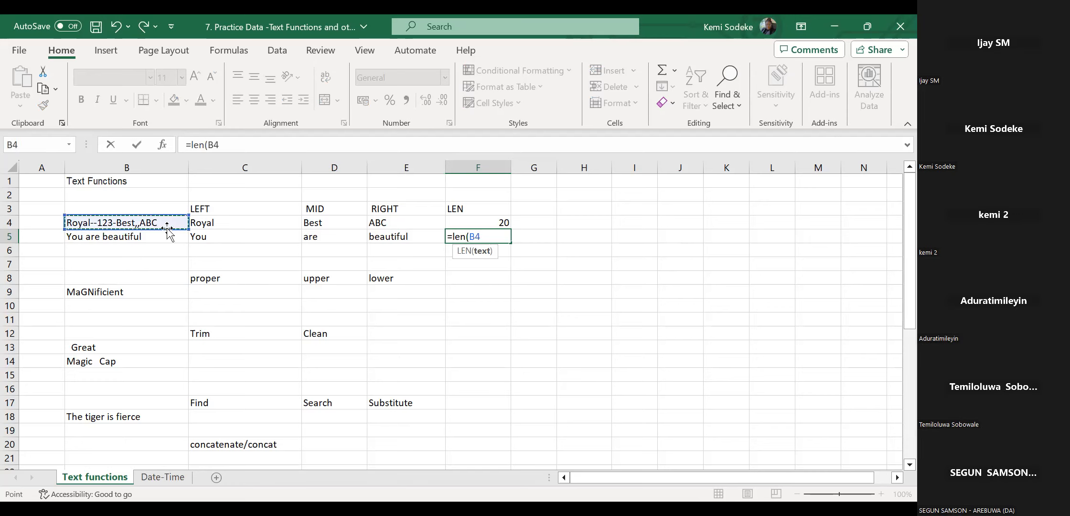
text())
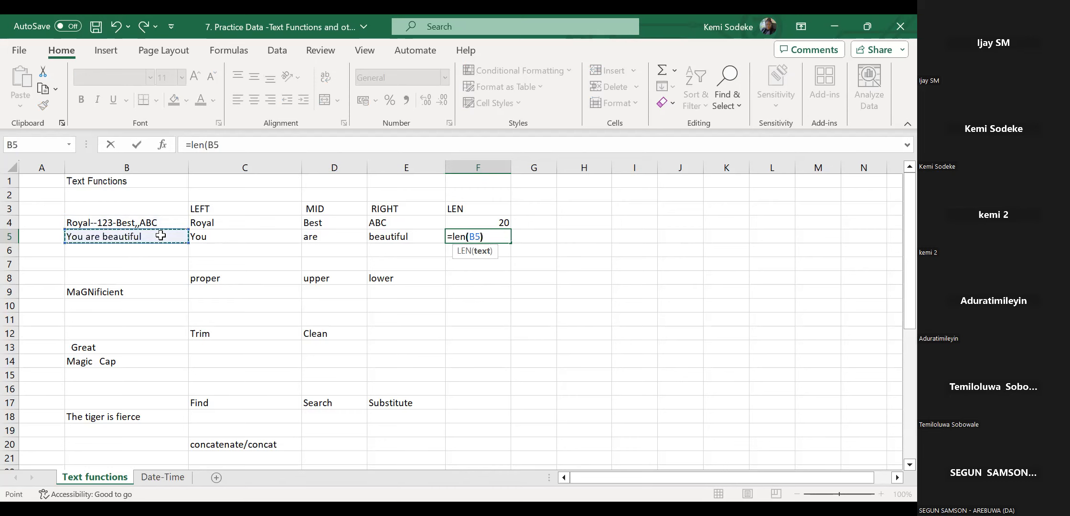
key(Return)
click(501, 235)
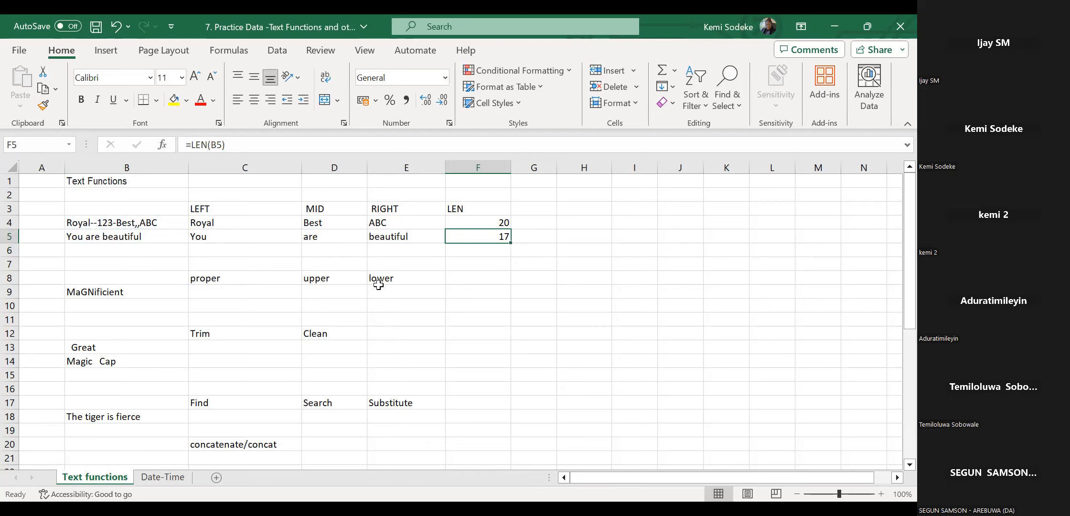
Add a first name in all lowercase letters in B10 as a second sample for the case functions.
click(492, 278)
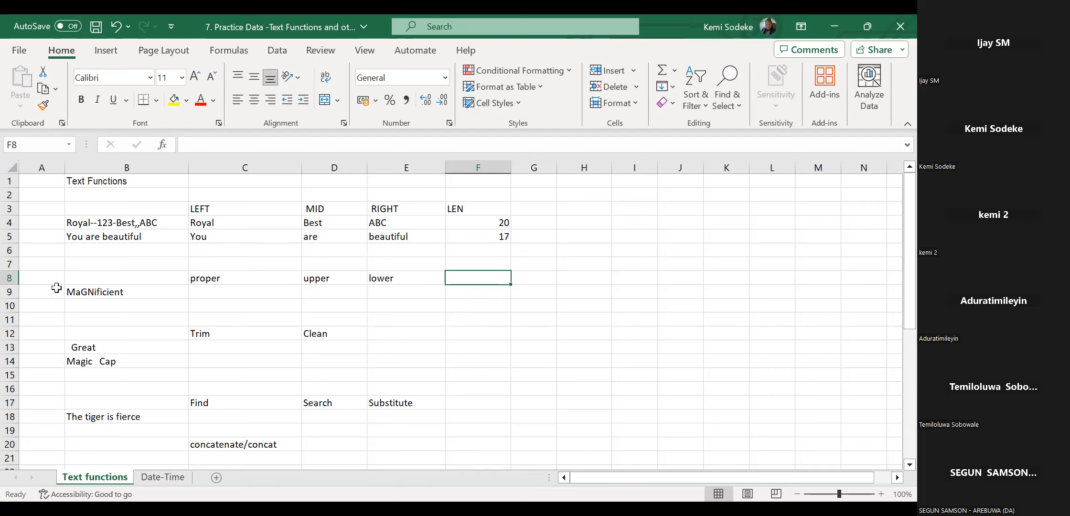
click(218, 279)
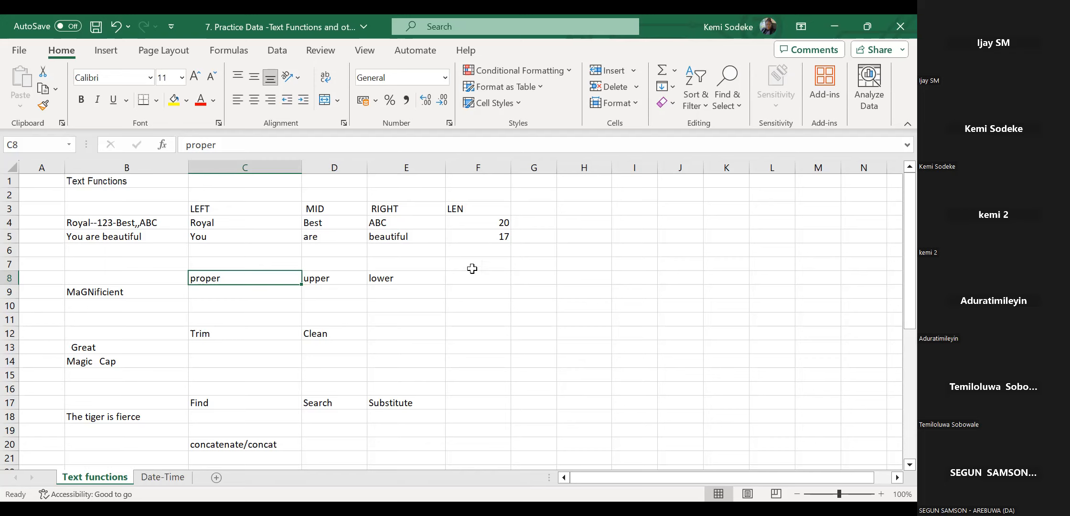
click(110, 303)
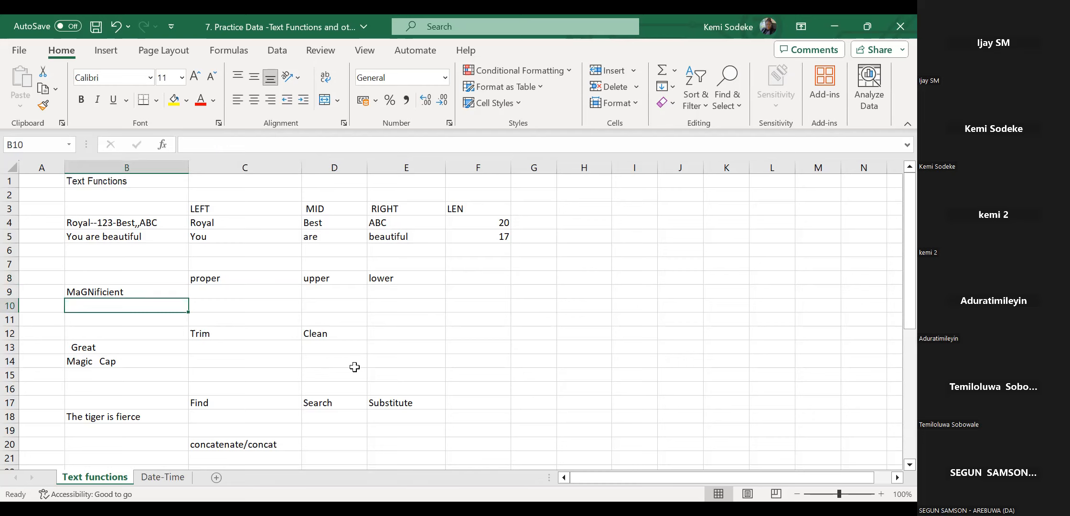
text(kemi)
key(Return)
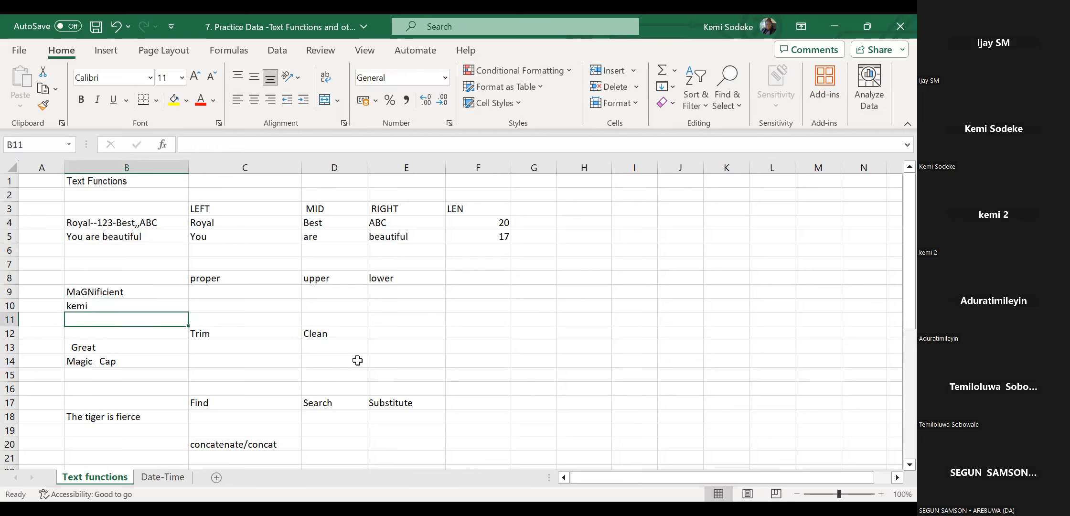
Enter =PROPER(B10) in C10 to convert the lowercase name in B10 to proper case.
click(205, 306)
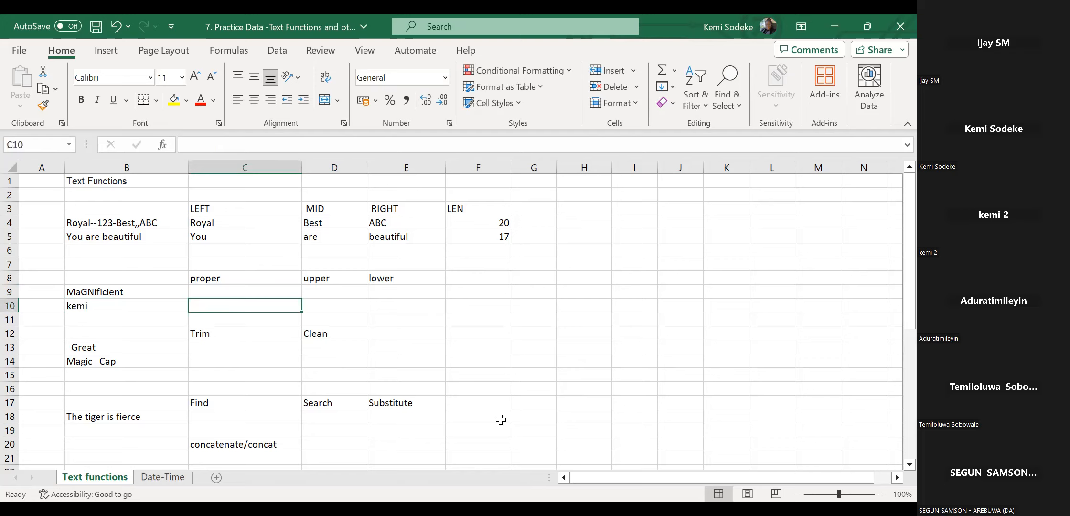
text(=)
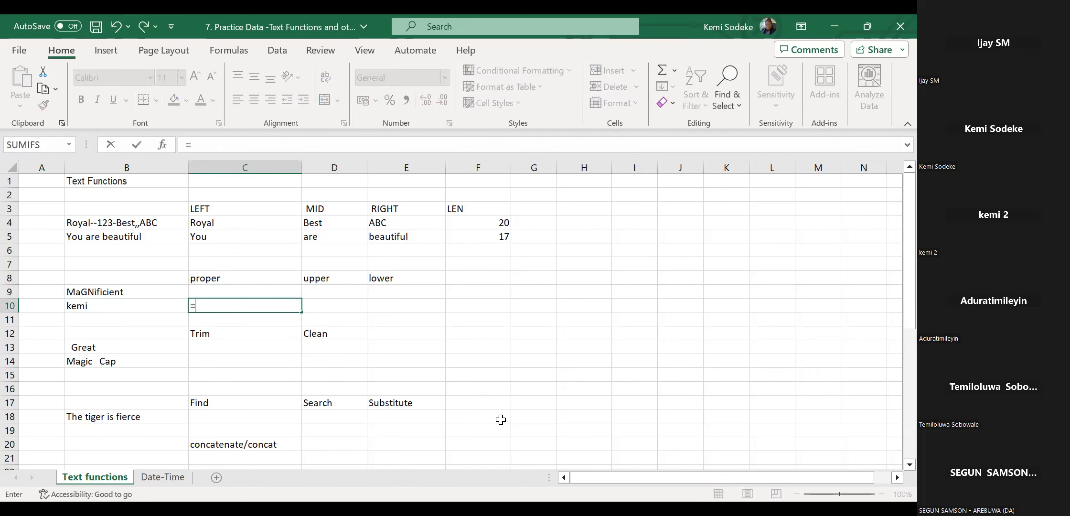
text(proper)
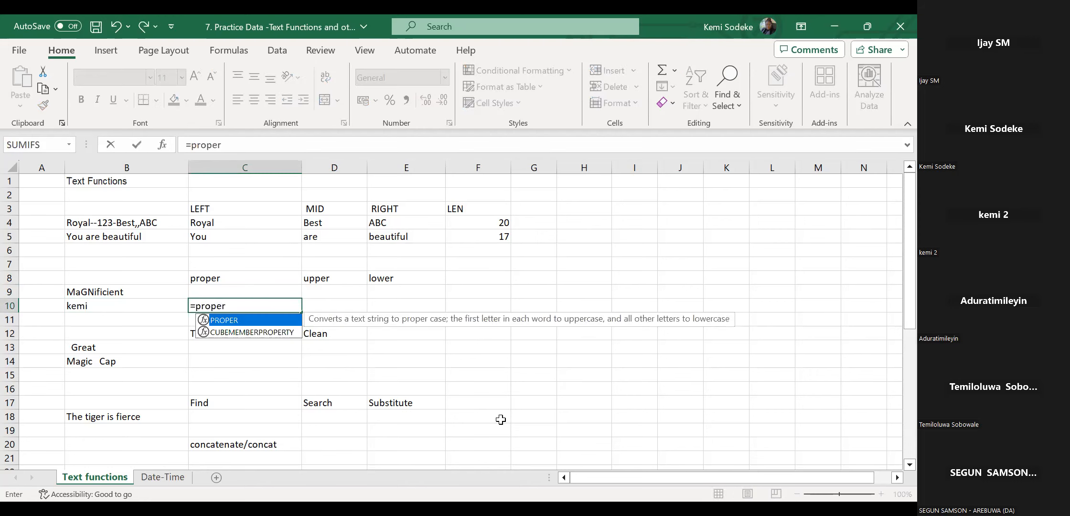
text(()
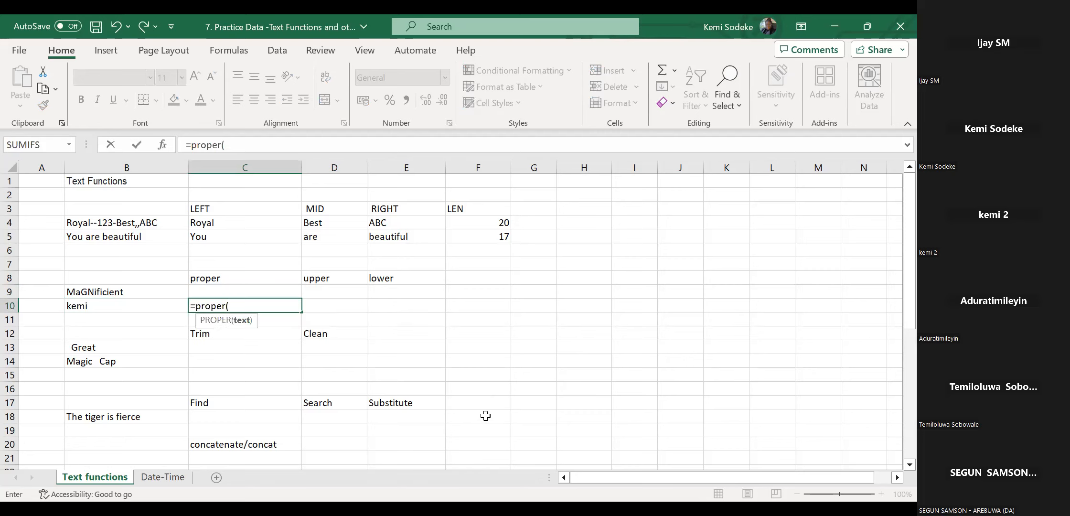
click(116, 306)
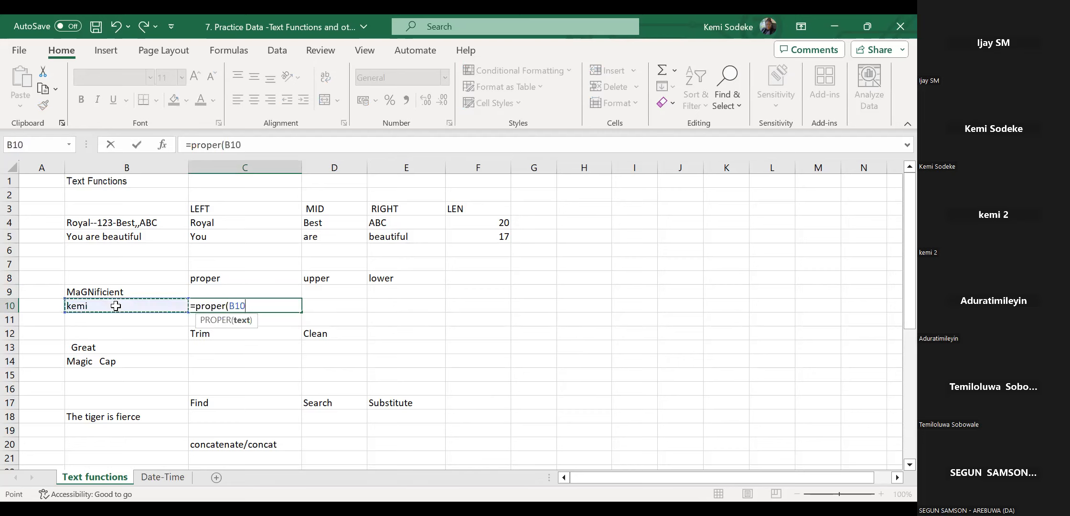
text())
key(Return)
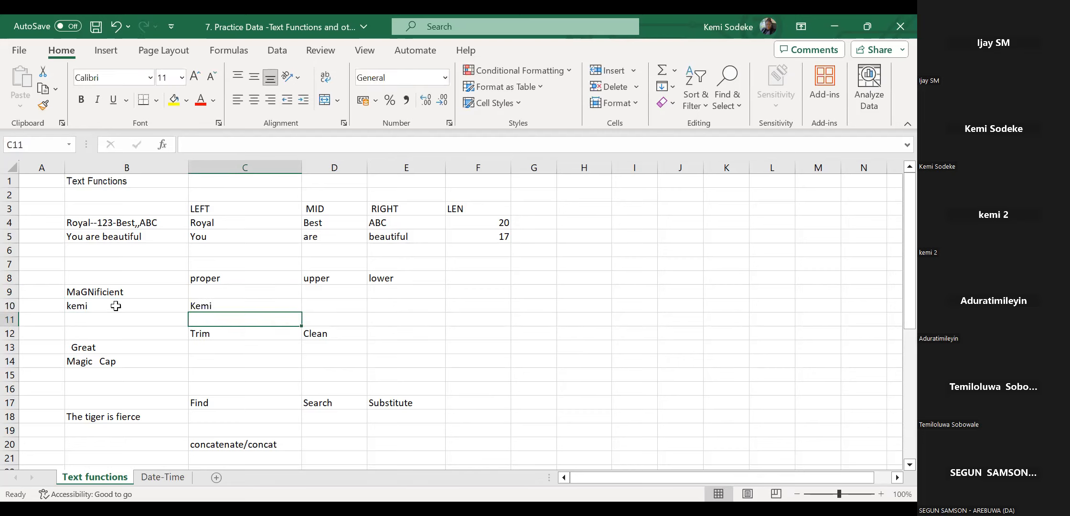
click(235, 307)
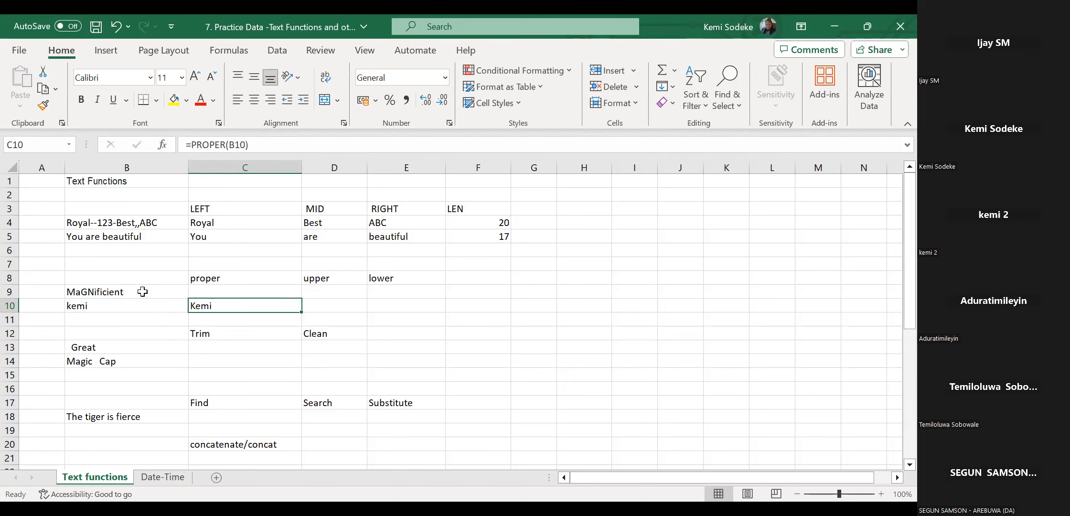
Enter =PROPER(B9) in C9 to convert the mixed-case word in B9 to proper case.
click(210, 292)
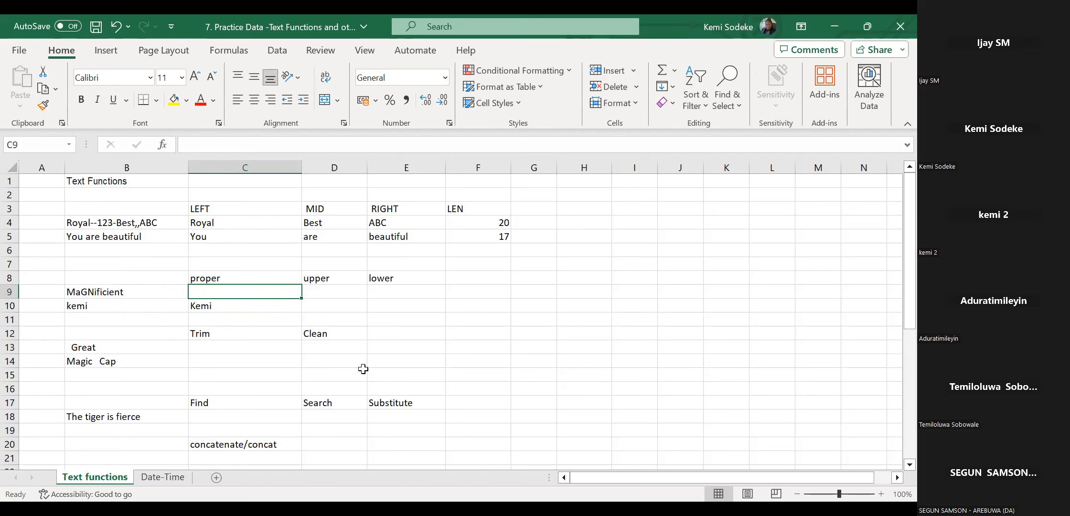
text(=p)
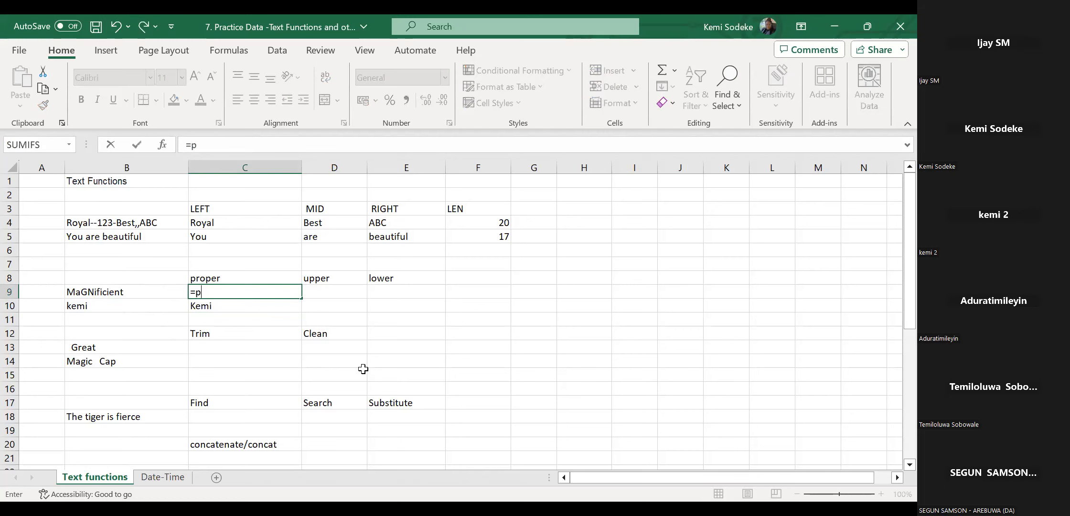
text(roper()
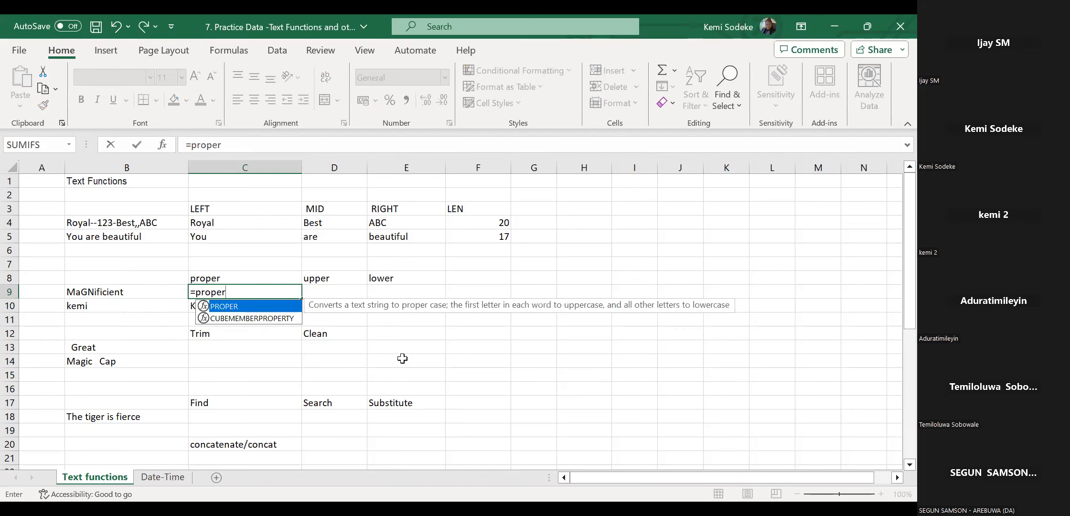
click(128, 292)
text())
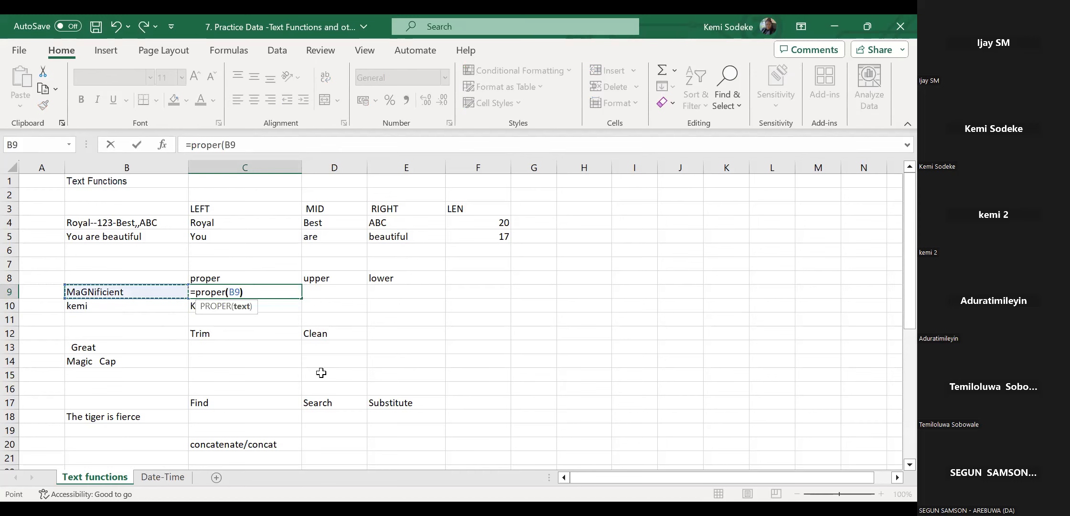
key(Return)
click(244, 289)
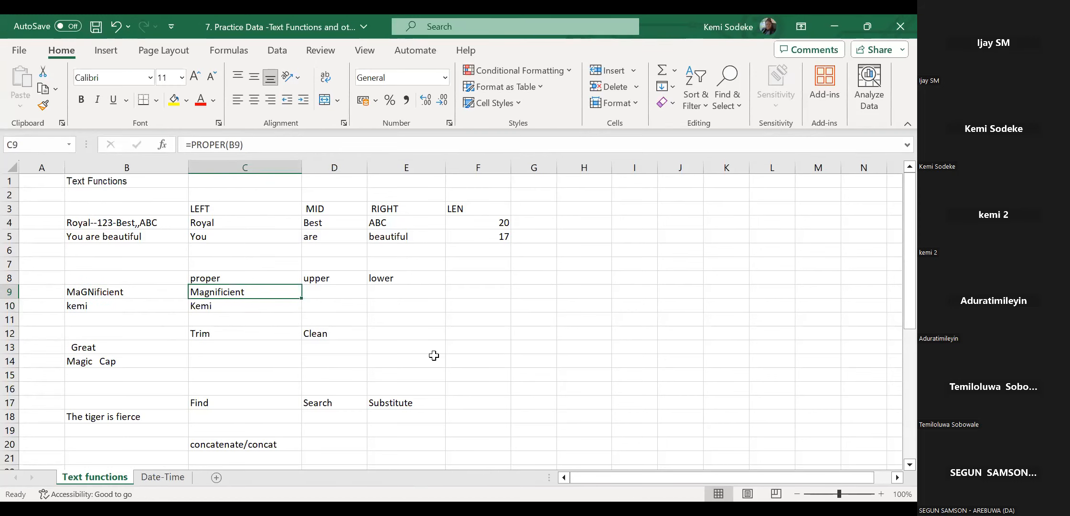
Widen column D slightly and enter =UPPER(B9) in D9 to convert the word in B9 to uppercase.
click(340, 291)
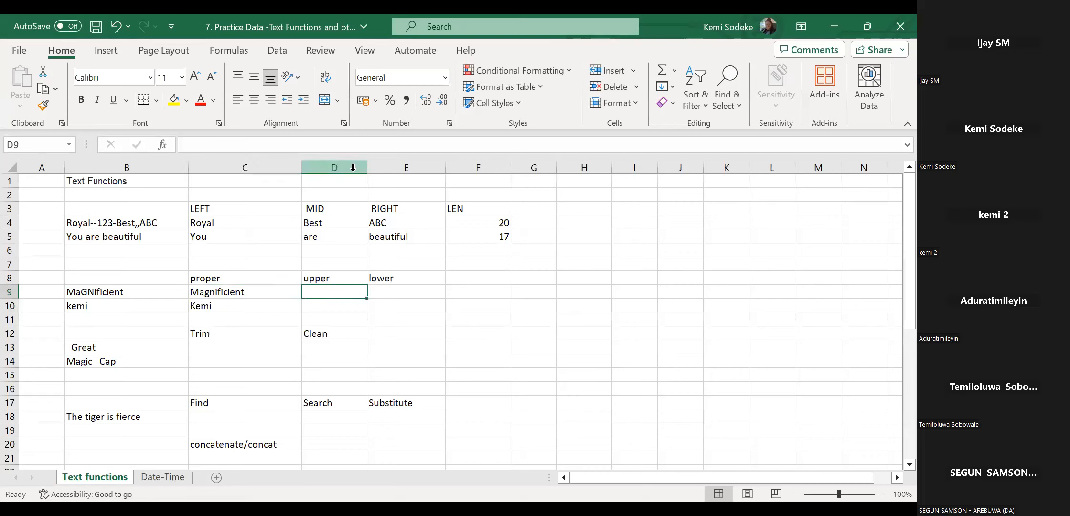
drag(368, 170, 381, 169)
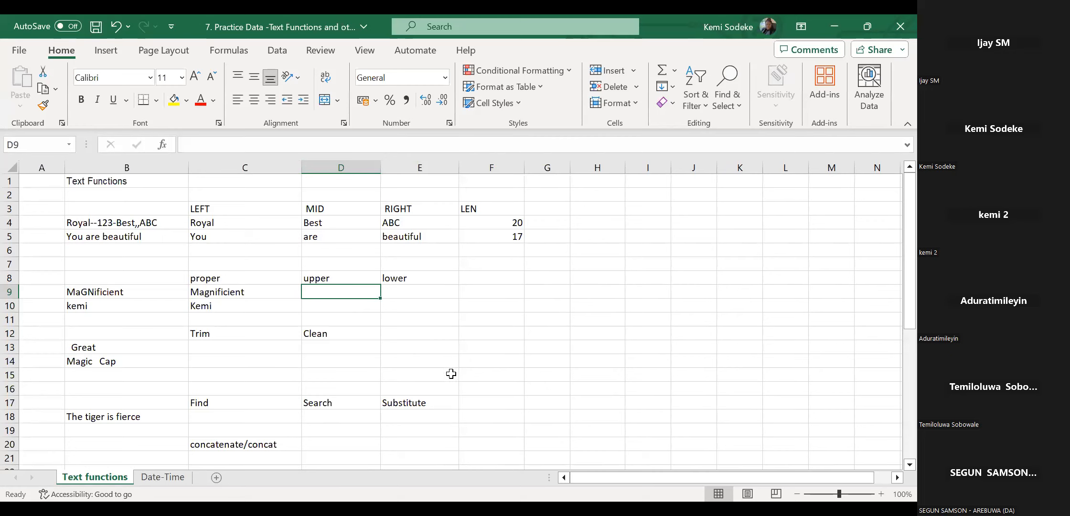
text(=u)
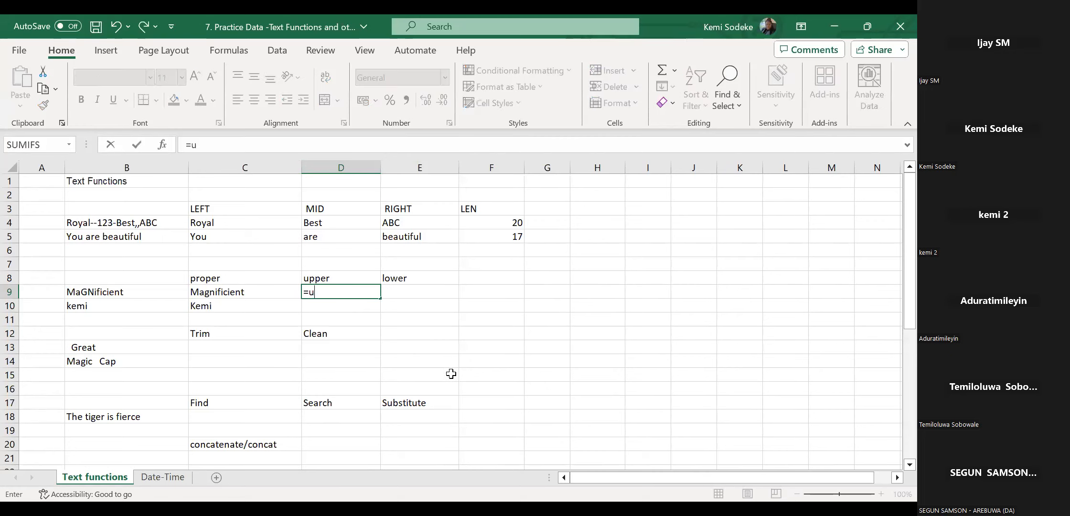
text(pper()
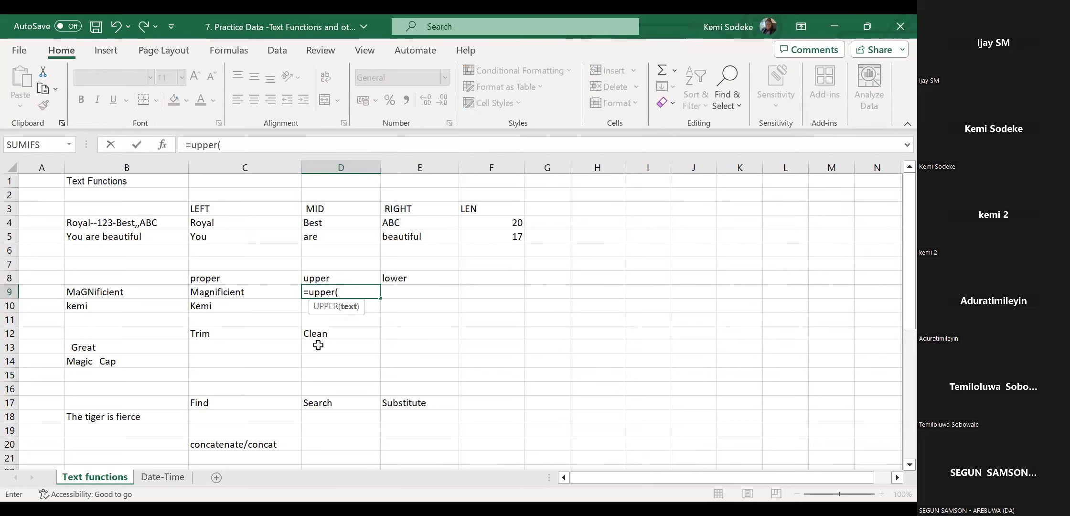
click(134, 293)
text())
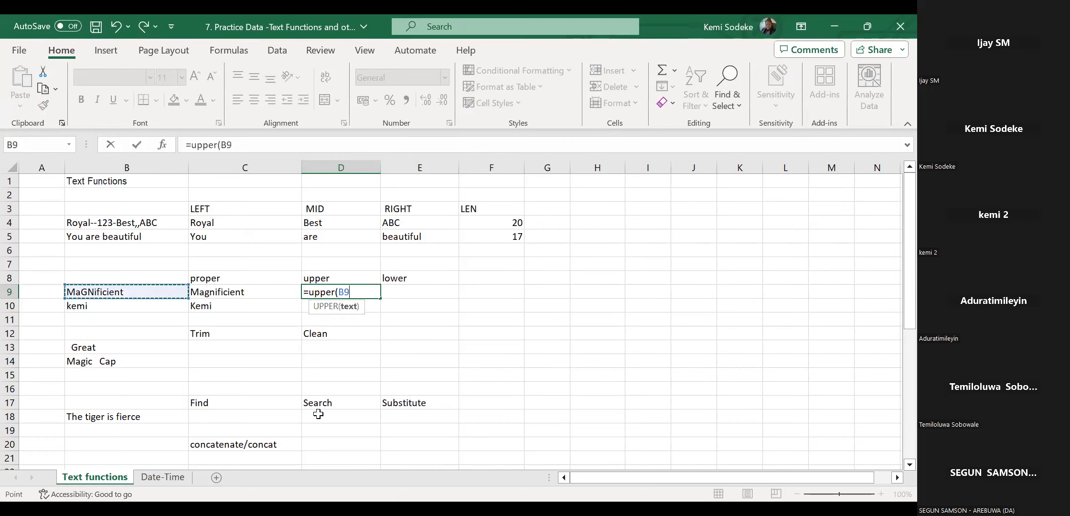
key(Return)
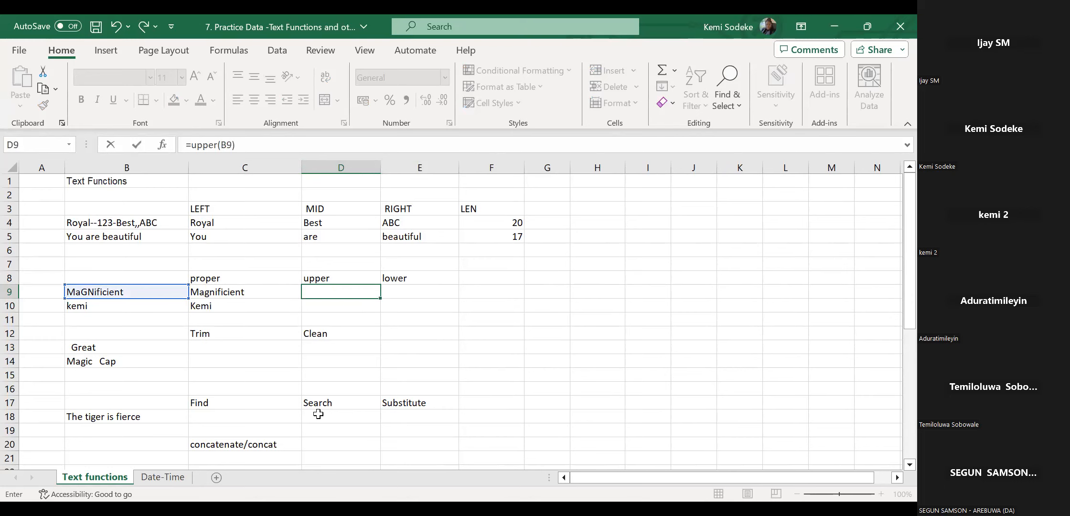
click(315, 291)
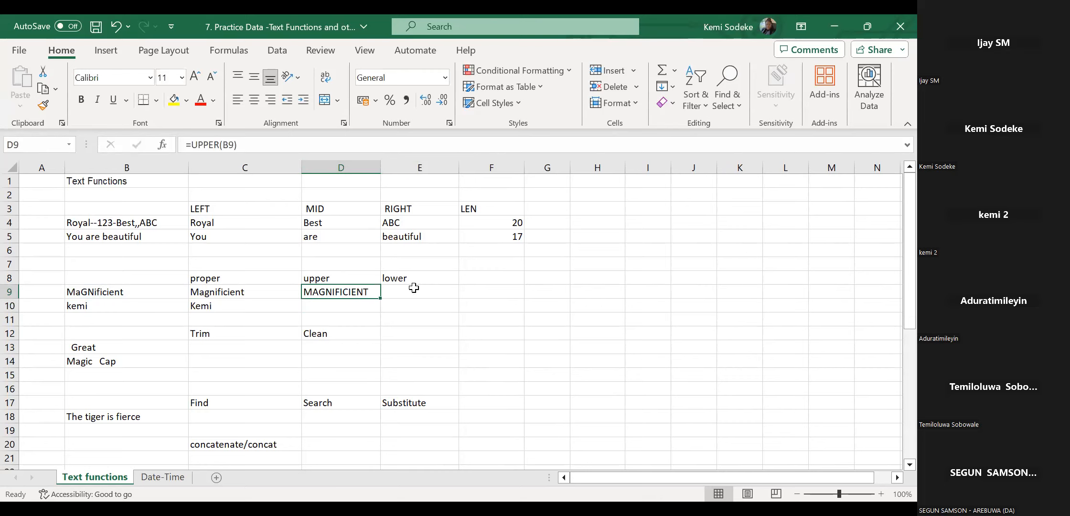
Widen column E slightly and enter =LOWER(B9) in E9 to convert the word in B9 to lowercase.
click(415, 288)
drag(462, 173, 471, 170)
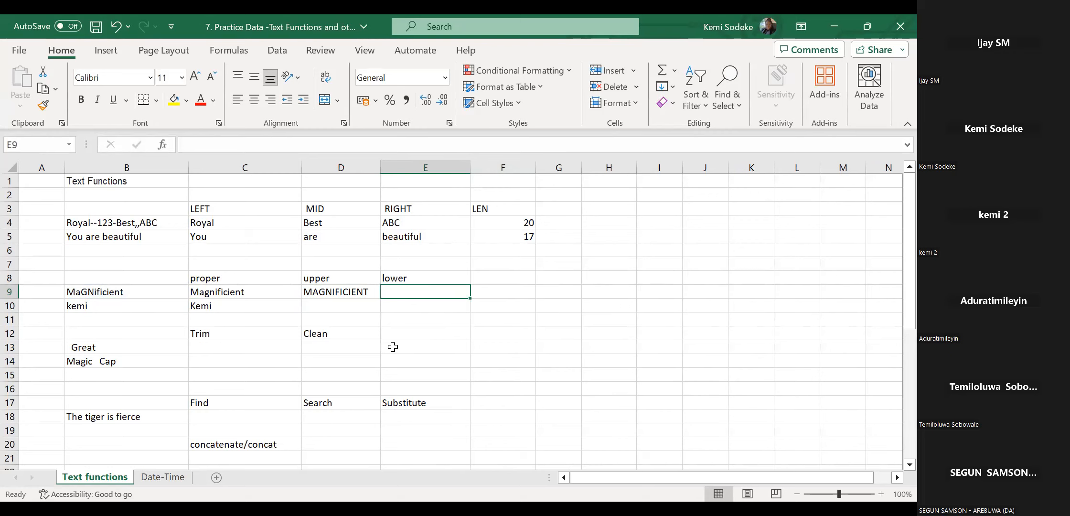
text(=)
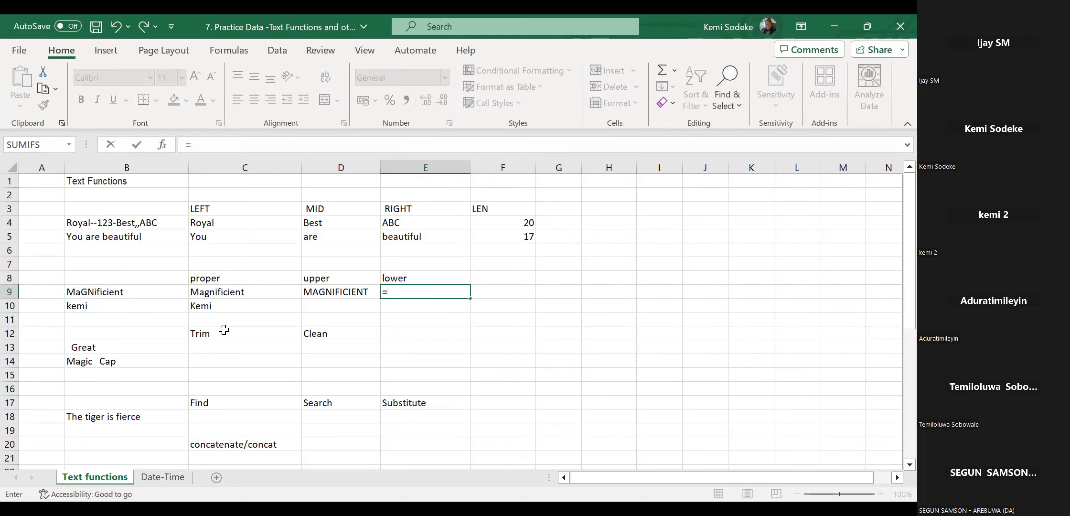
text(lower)
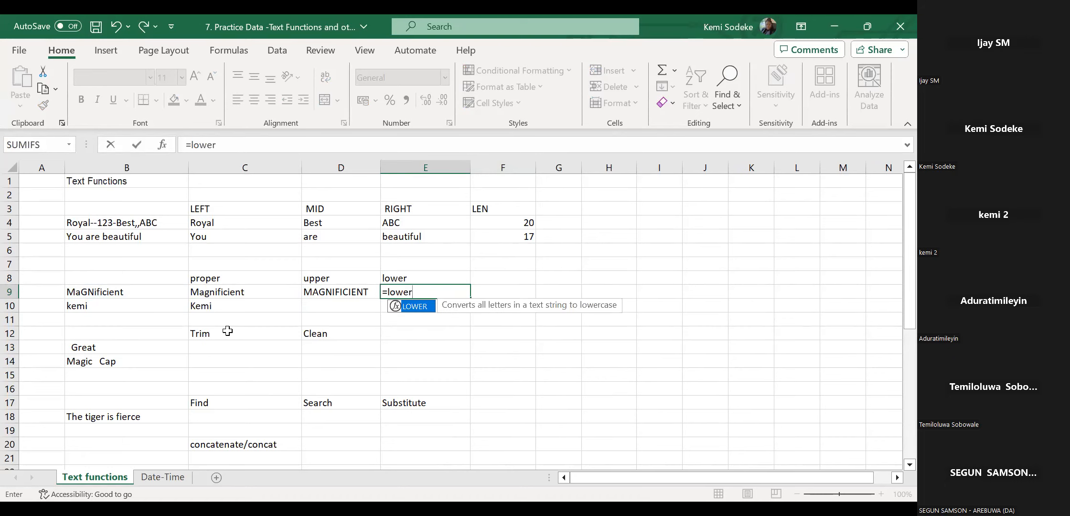
text(()
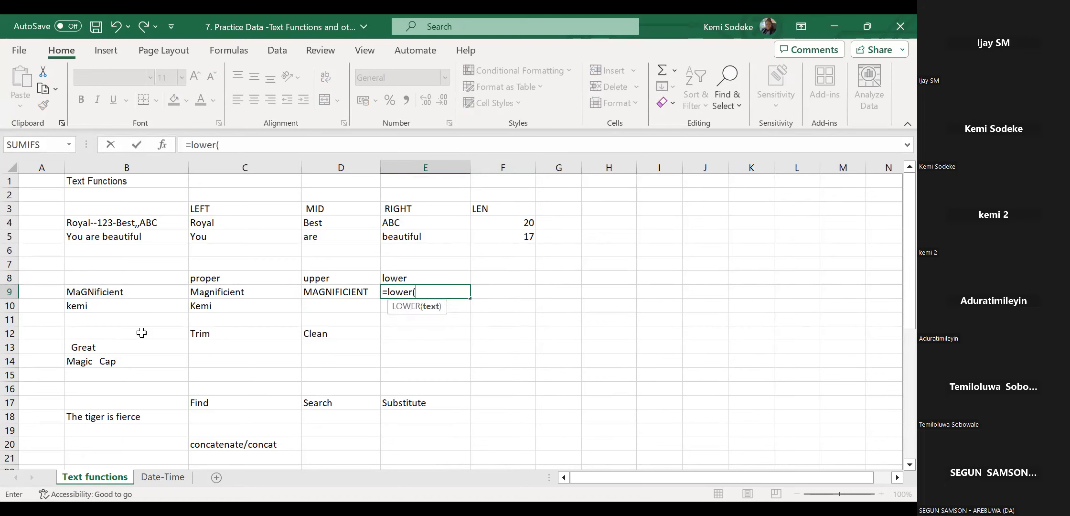
click(131, 294)
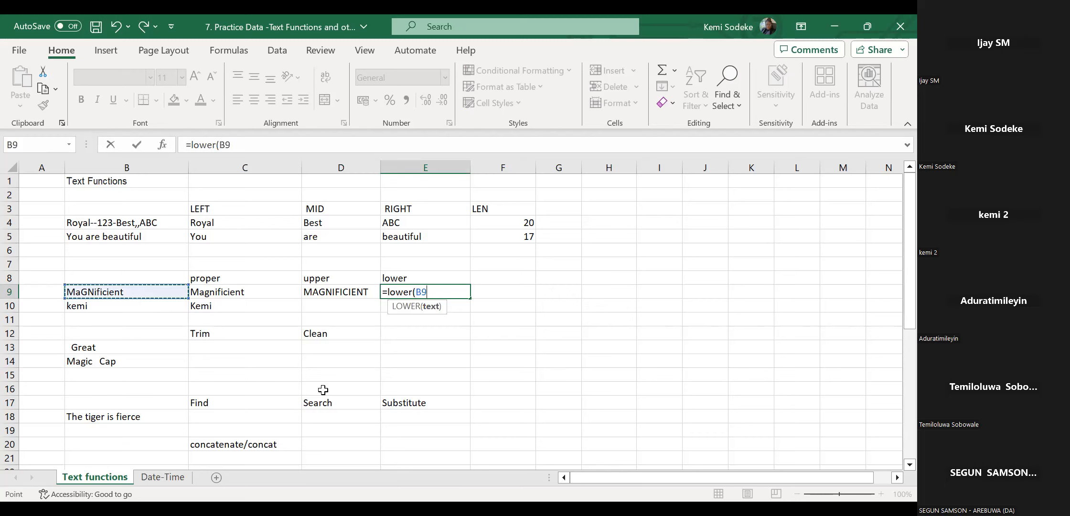
text())
key(Return)
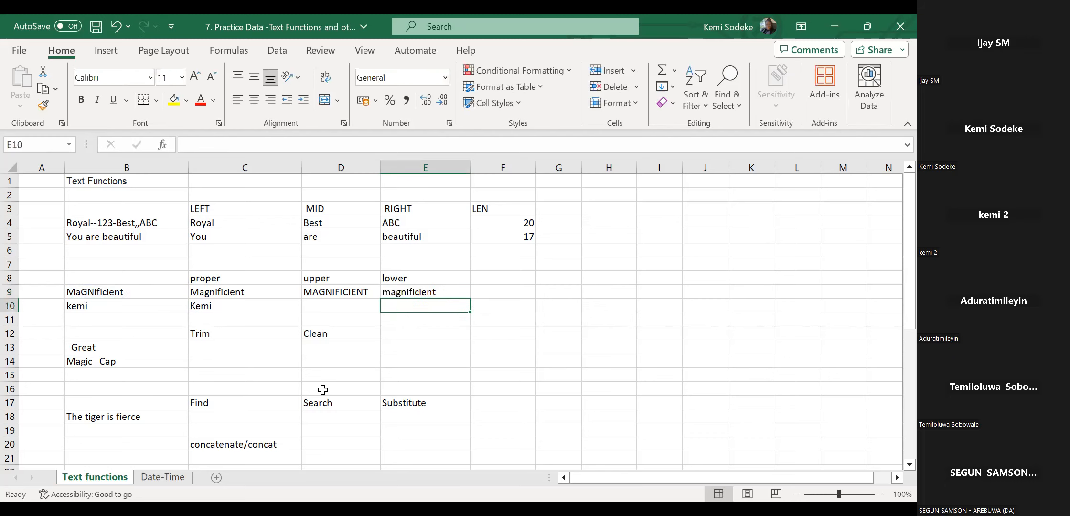
Fill the UPPER and LOWER formulas in D9:E9 down to row 10 for the second sample.
drag(319, 293, 392, 293)
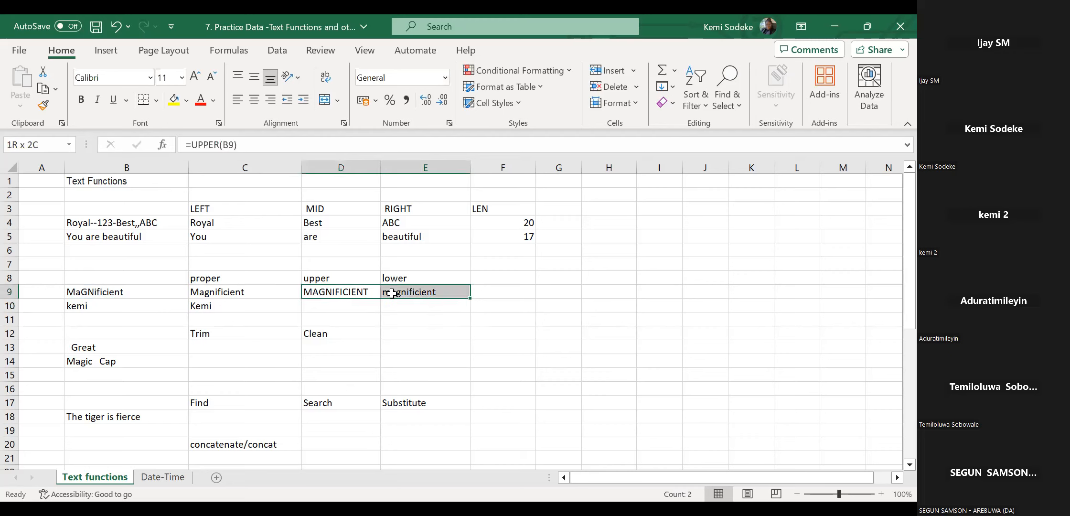
drag(471, 299, 458, 326)
click(439, 307)
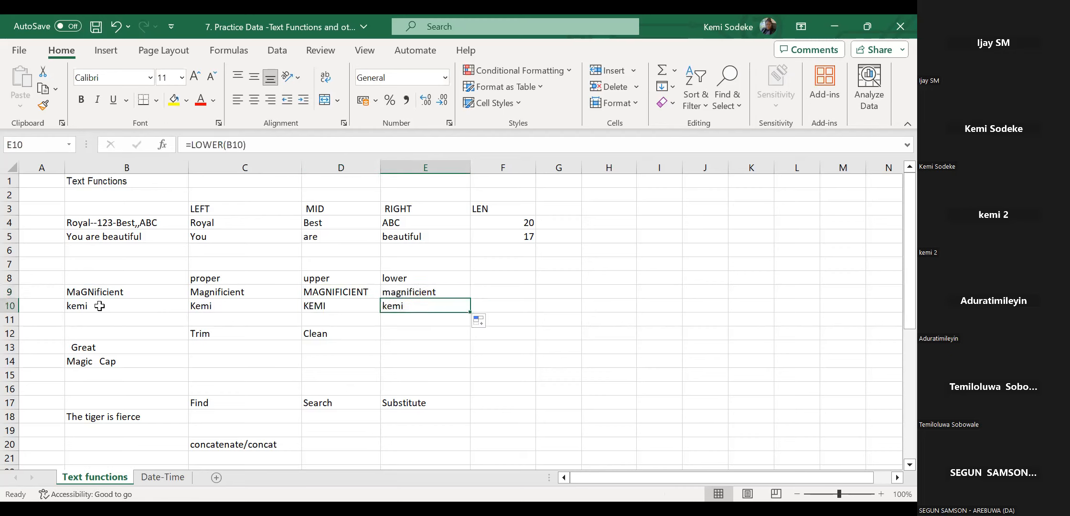
Edit the name in B10 so that its third letter is a capital, and check the LOWER formula in E10.
click(85, 306)
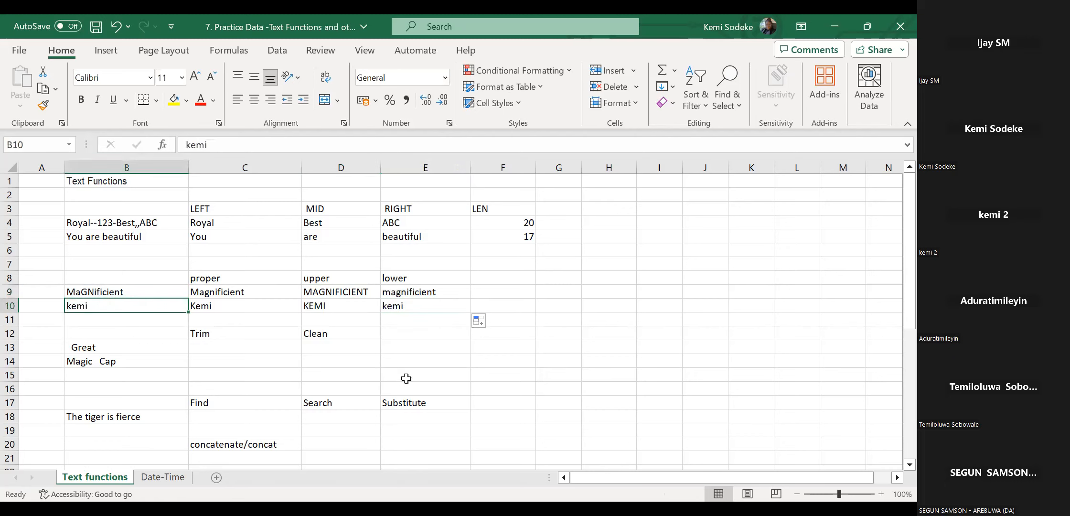
double_click(85, 304)
key(BackSpace)
key(BackSpace)
text(Mi)
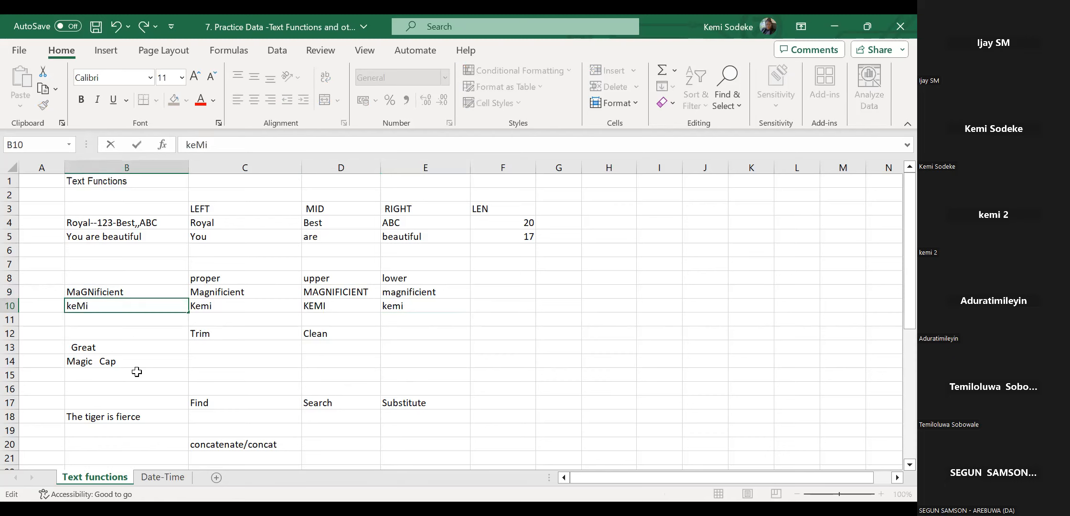
key(Return)
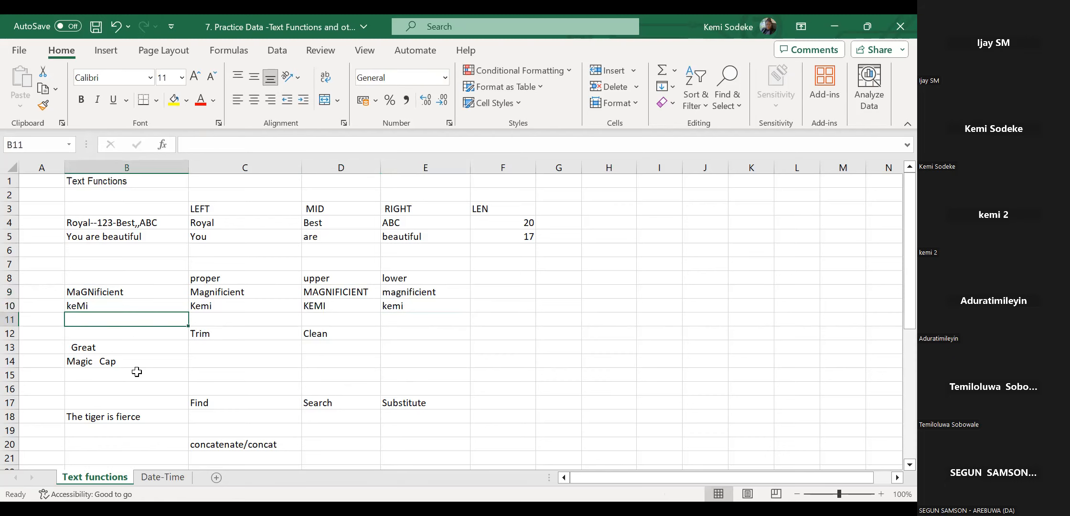
click(411, 310)
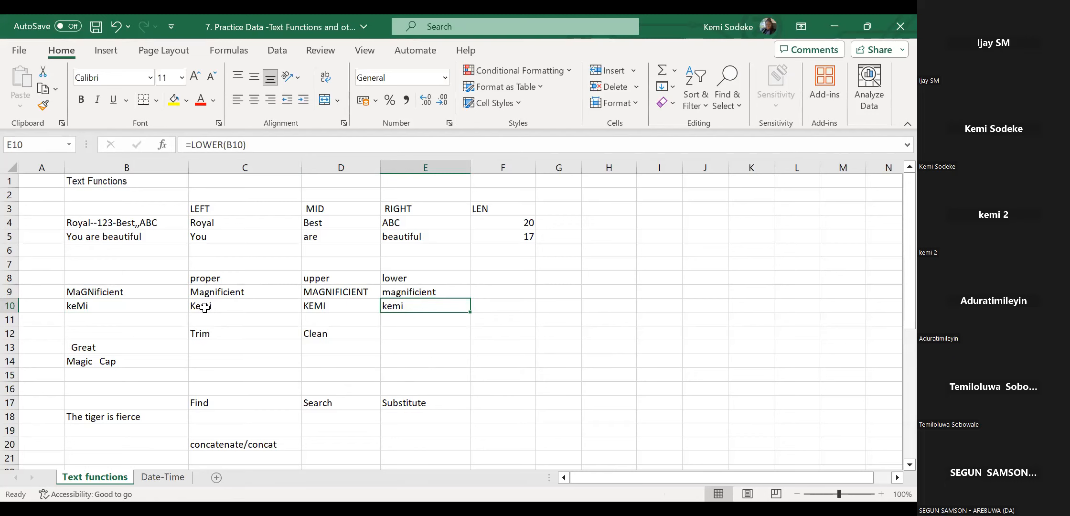
Clear the second sample row in B10:E10 and the case formulas in C9:E9.
drag(82, 303, 441, 306)
key(Delete)
drag(205, 292, 430, 294)
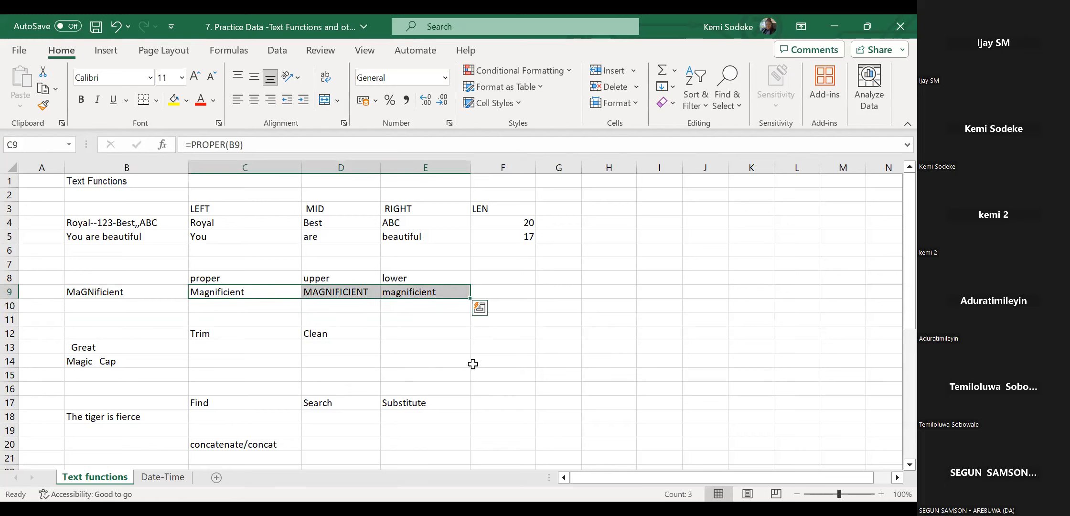
key(Delete)
Enter =PROPER(B9) in C9 again to convert the mixed-case word to proper case.
click(224, 295)
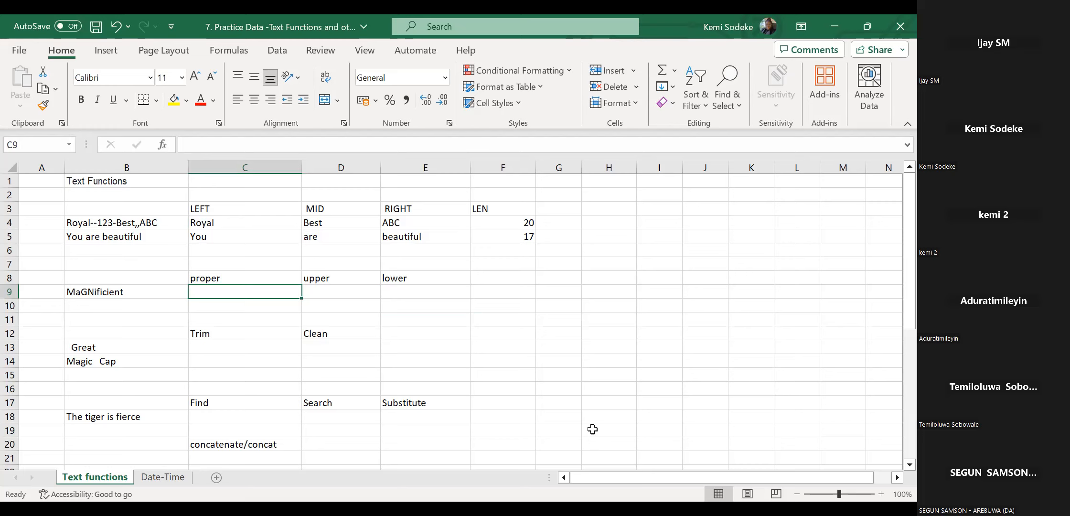
text(=)
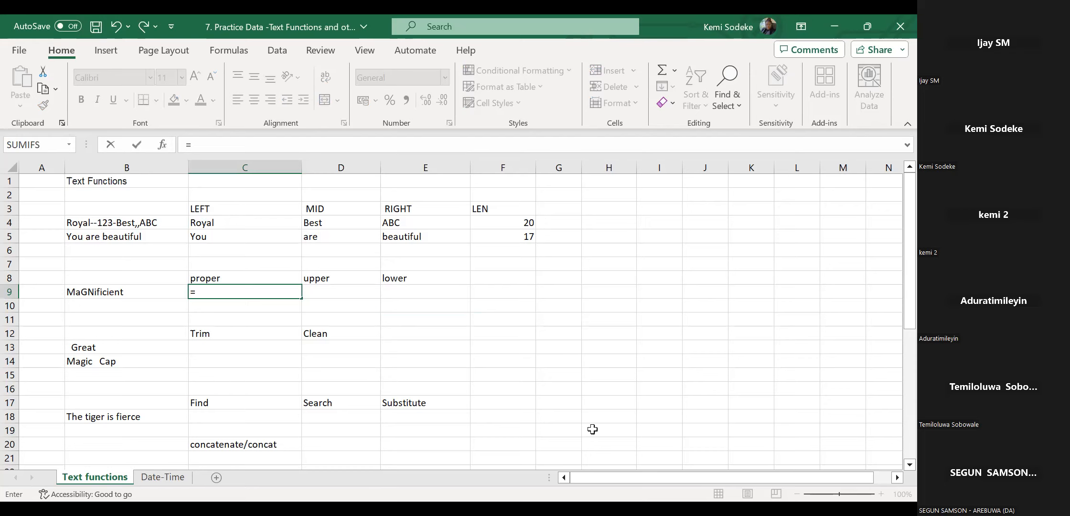
text(Proper()
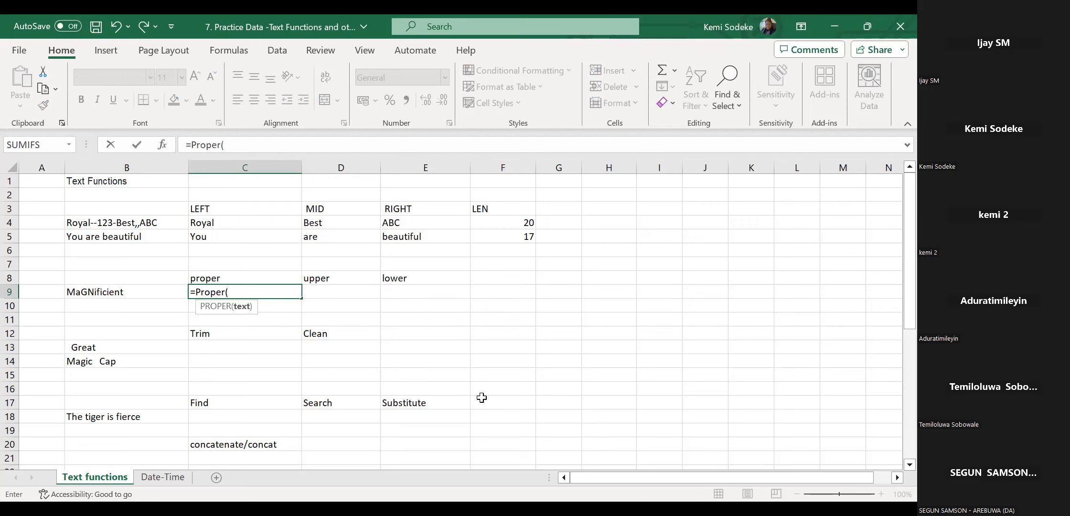
click(128, 292)
text())
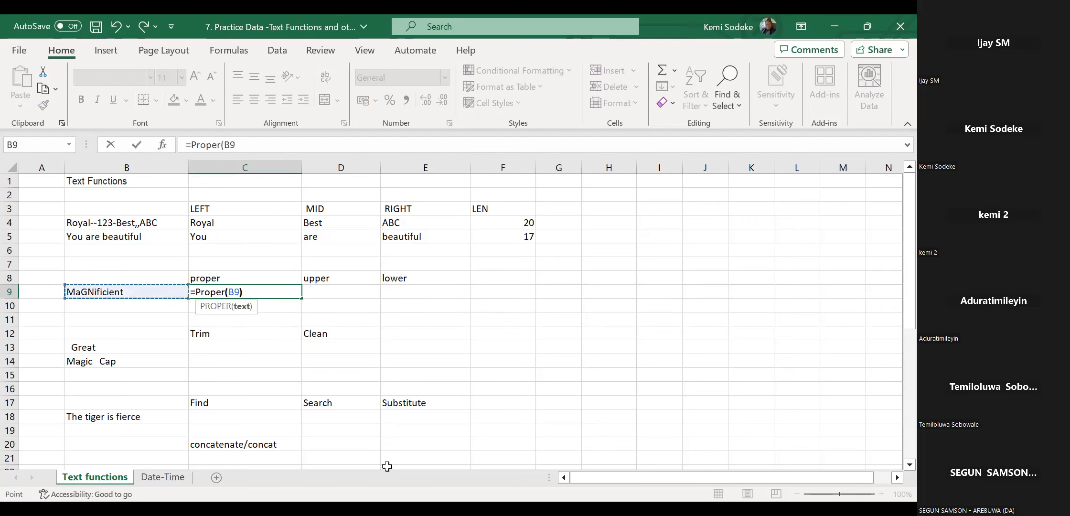
key(Return)
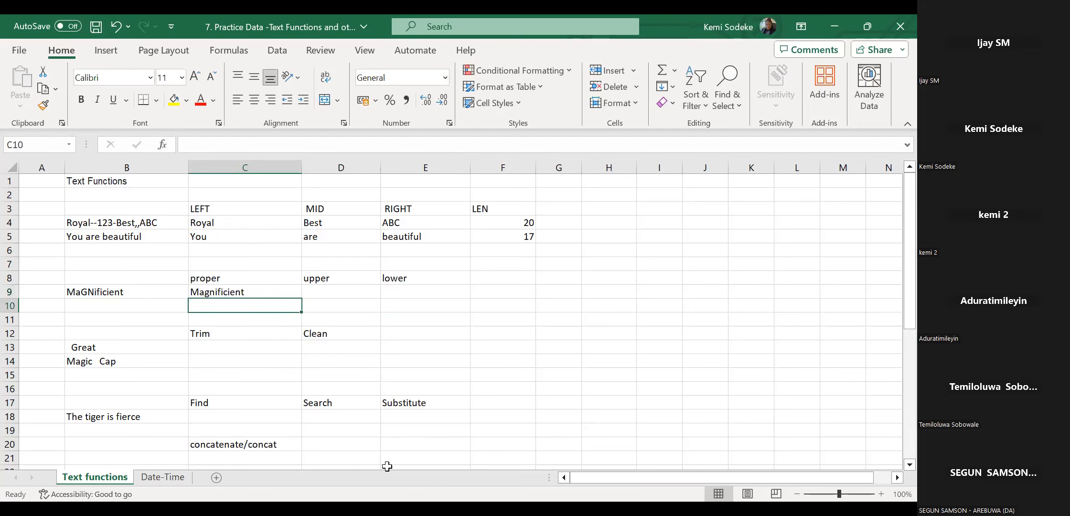
Enter =UPPER(B9) in D9 again to convert the mixed-case word to uppercase.
click(329, 292)
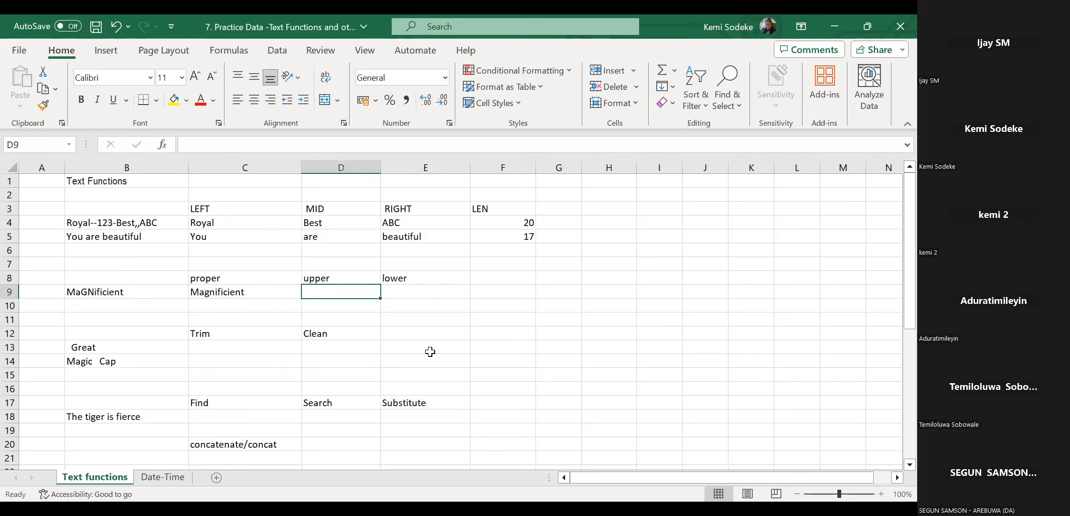
text(=)
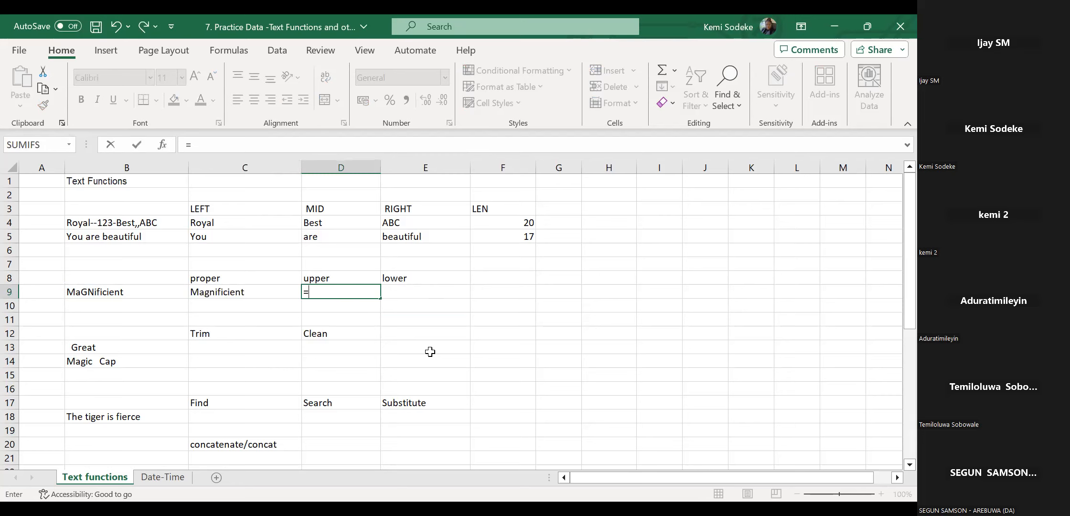
text(U)
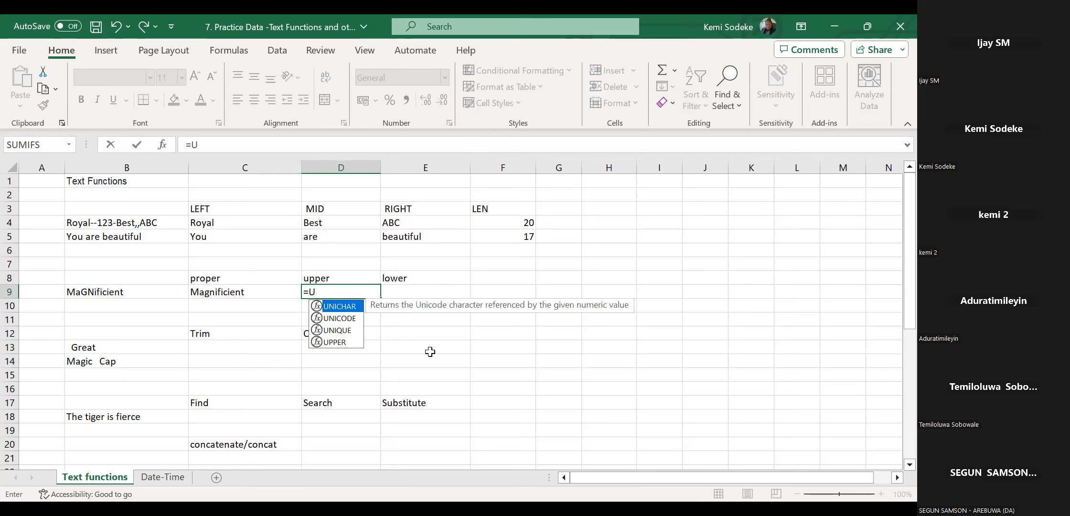
text(pper)
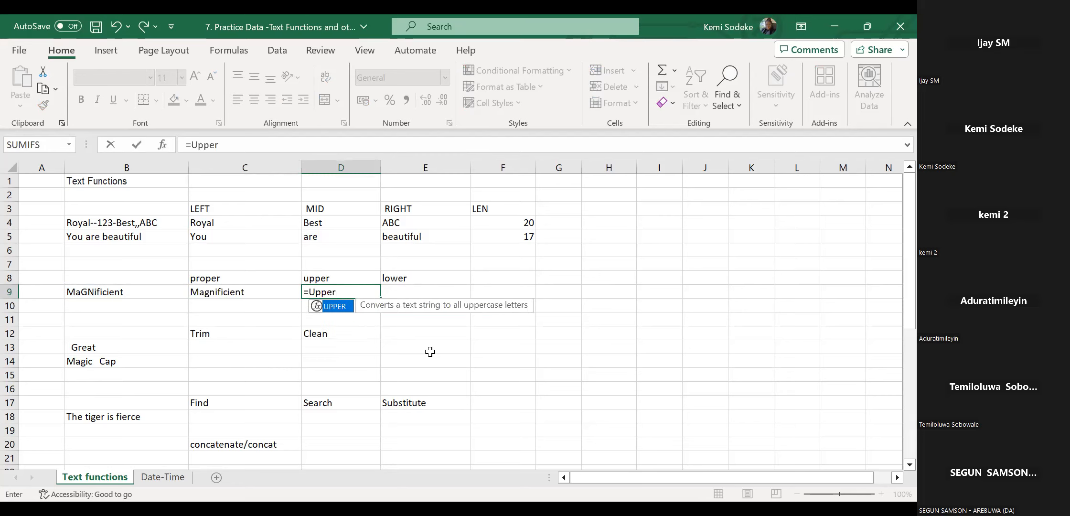
text(()
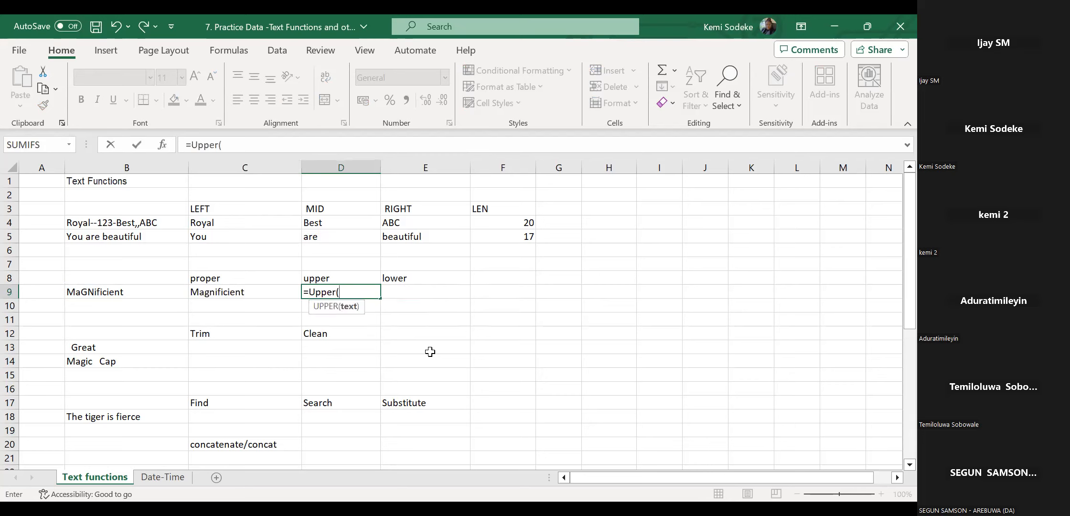
click(151, 296)
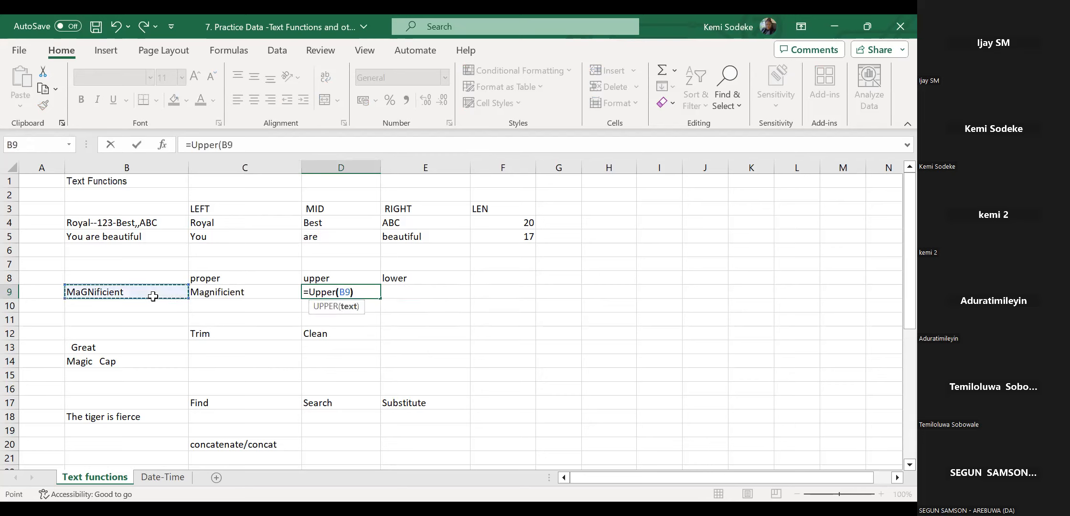
key(Return)
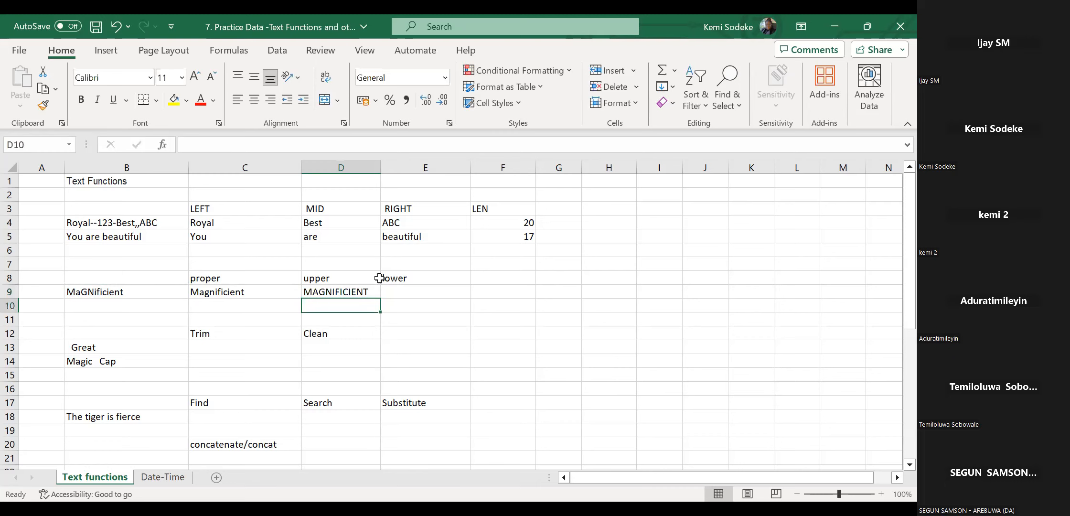
Enter =LOWER(B9) in E9 again to convert the mixed-case word to lowercase.
click(402, 295)
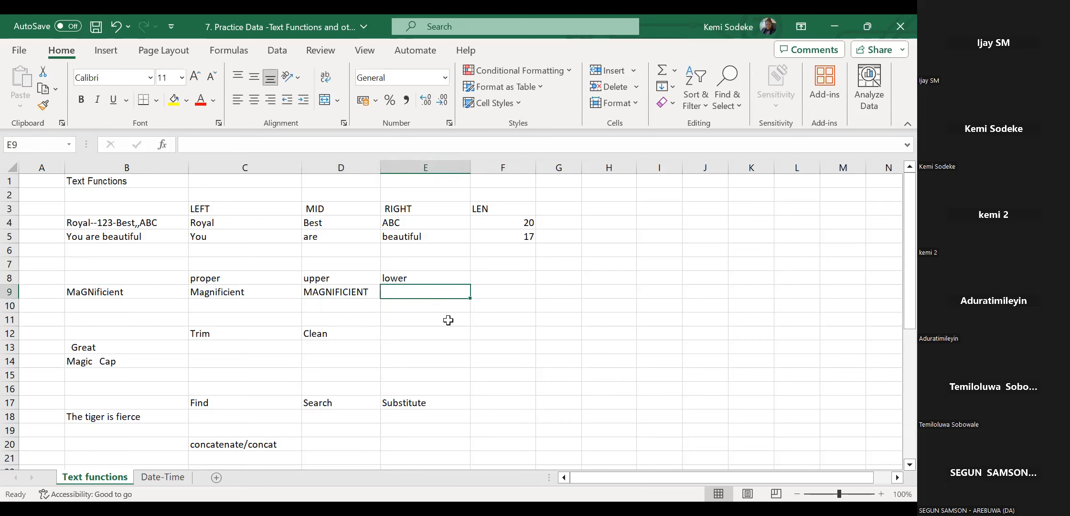
text(=L)
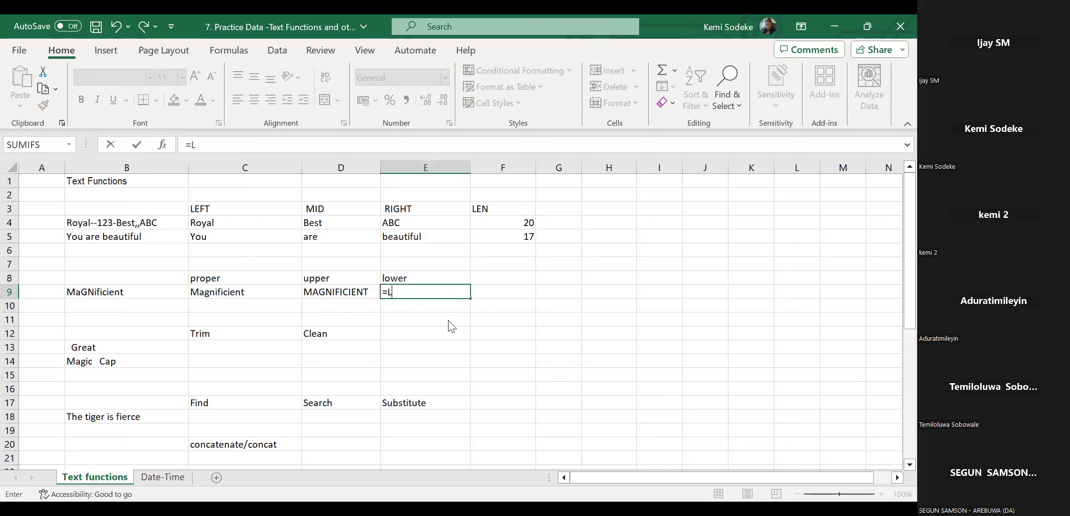
text(ower)
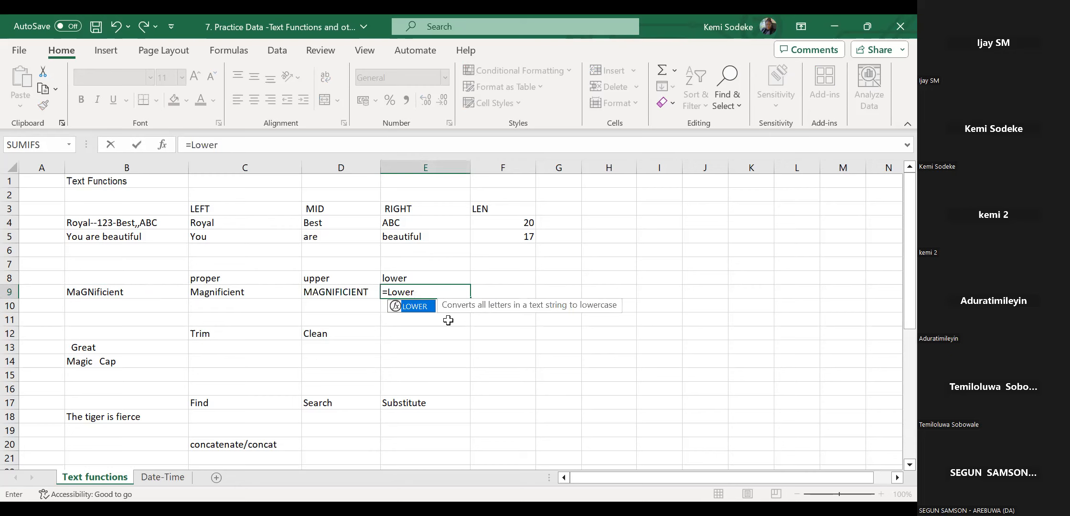
text(()
click(152, 293)
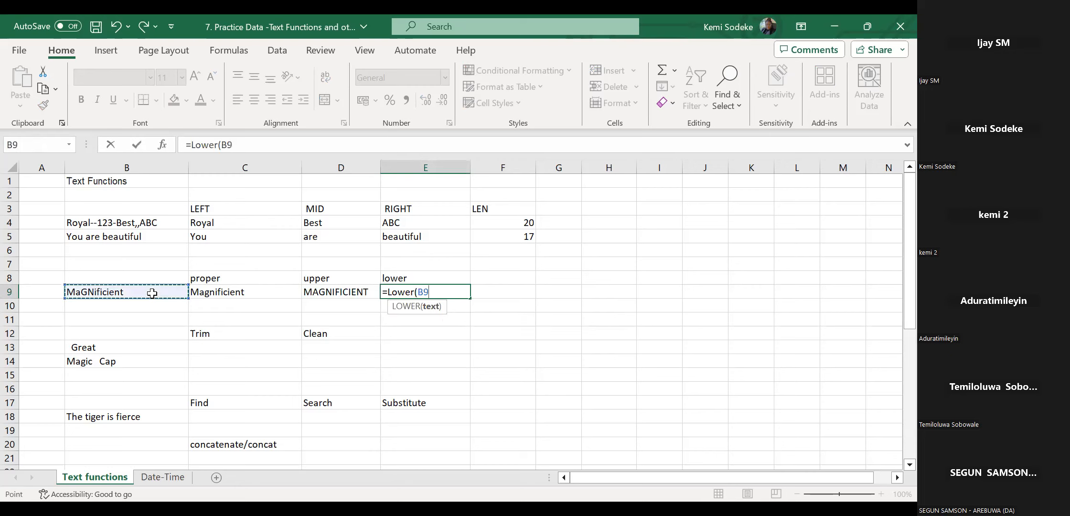
text())
key(Return)
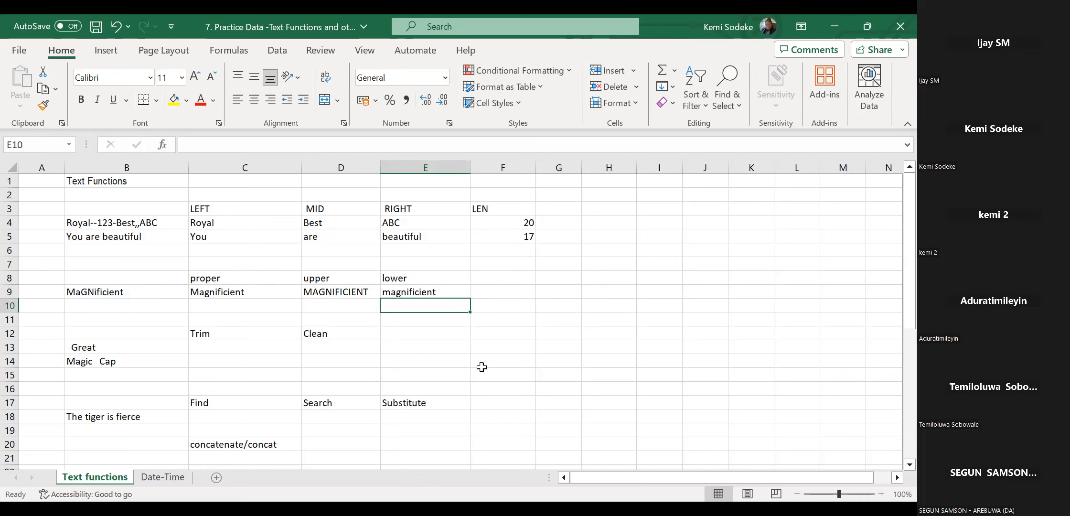
Look over the remaining exercises on the sheet and the Trim and Clean section in rows 12 to 14.
scroll(292, 361, down, 4)
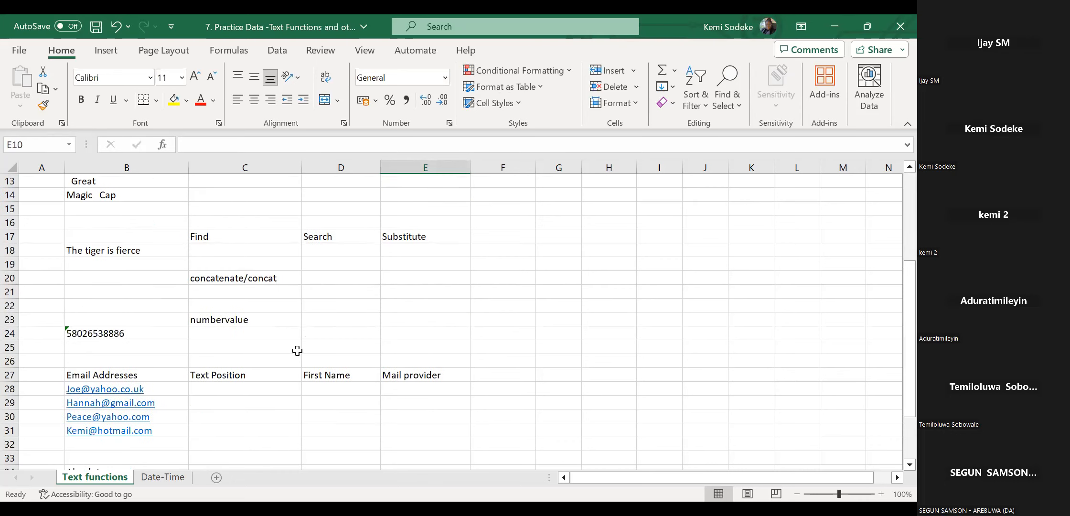
scroll(485, 373, up, 4)
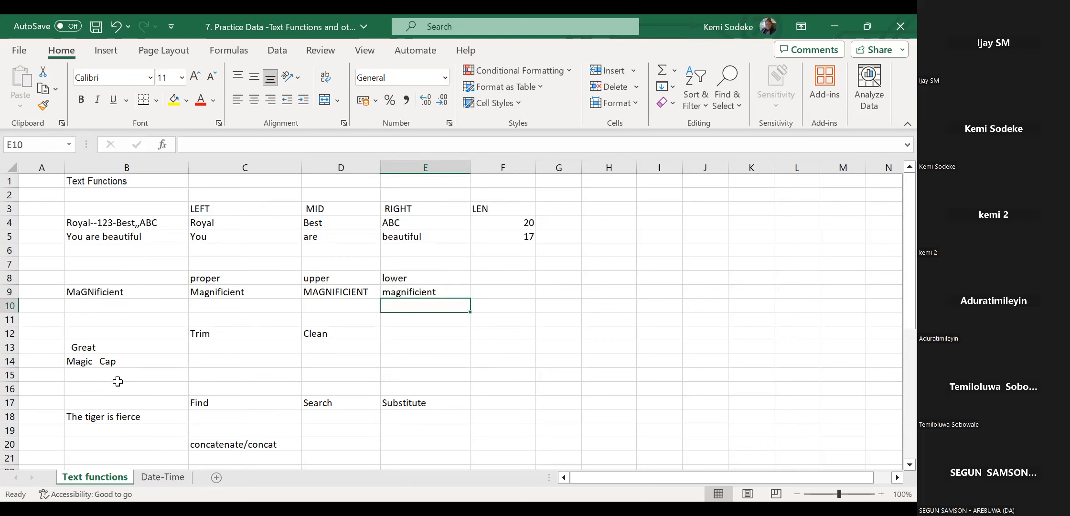
click(96, 348)
click(239, 348)
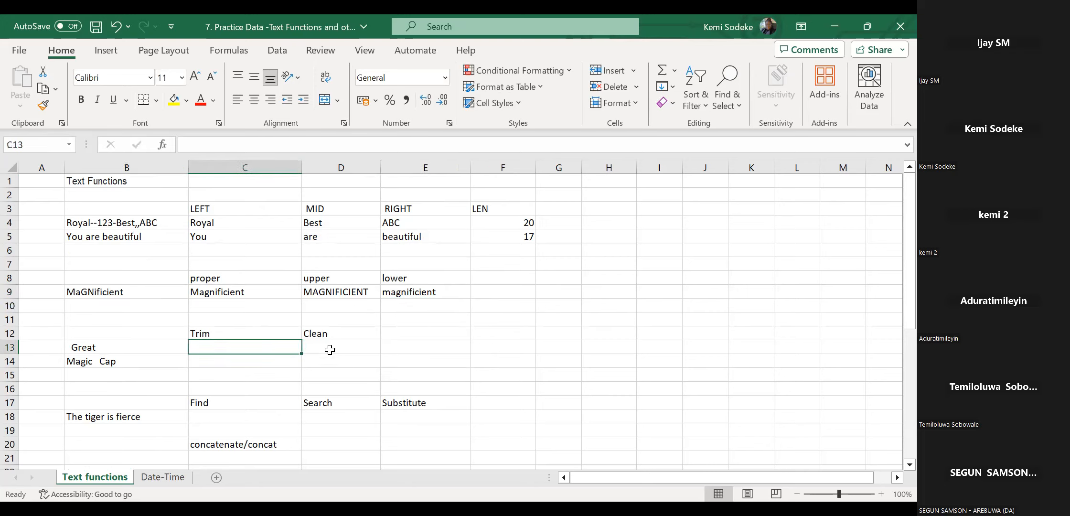
click(253, 335)
click(318, 333)
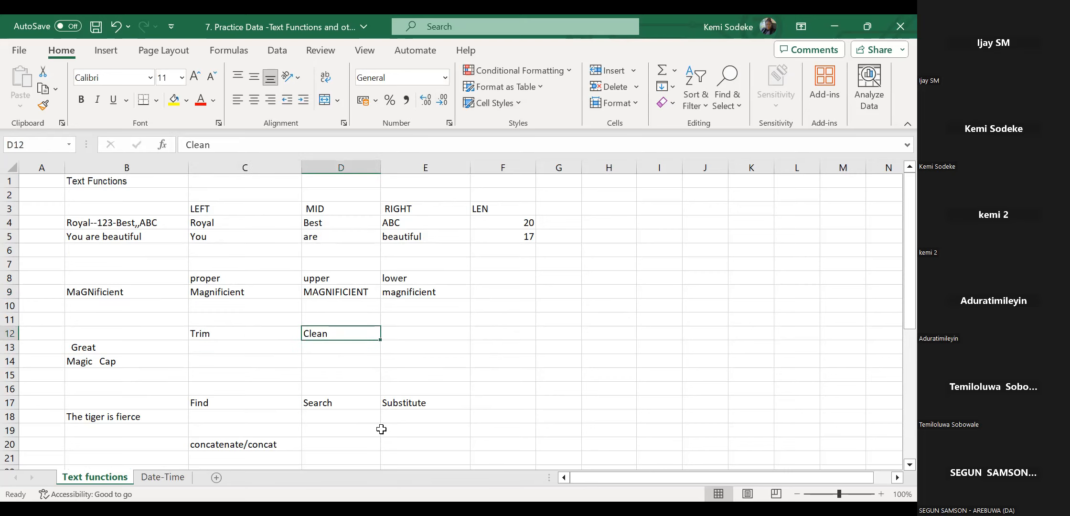
click(230, 338)
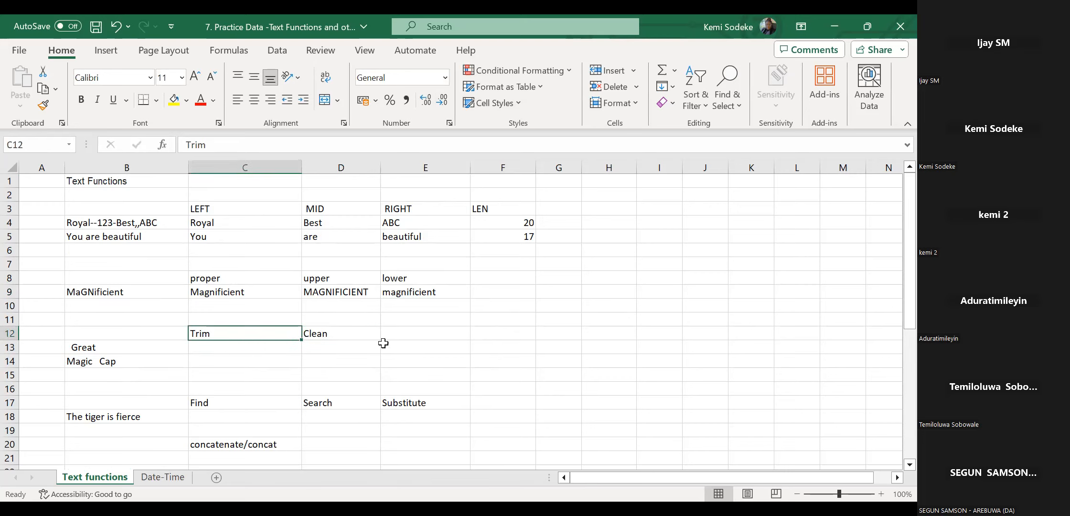
Check the leading spaces in B13 and enter =TRIM(B13) in C13 to remove them.
click(335, 336)
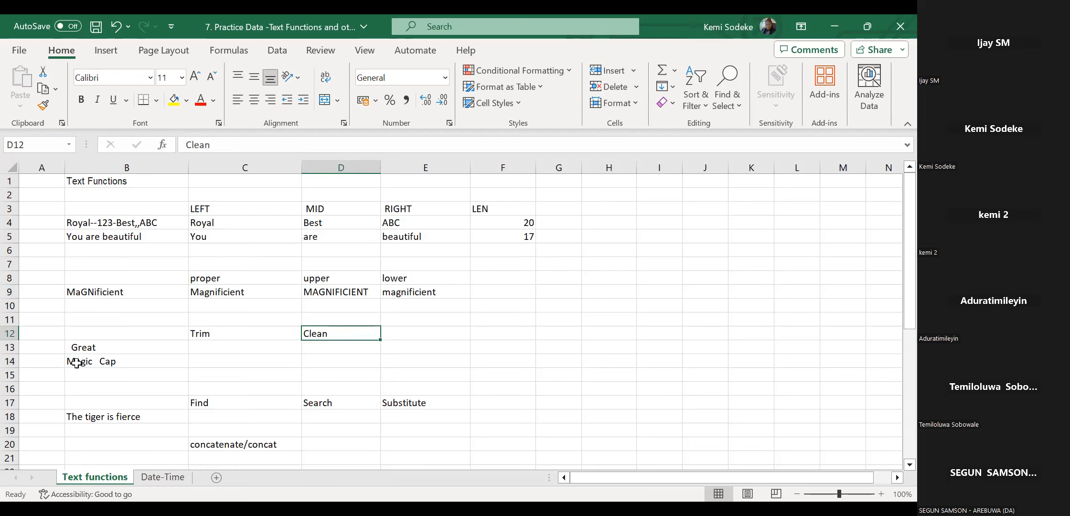
click(116, 349)
click(270, 146)
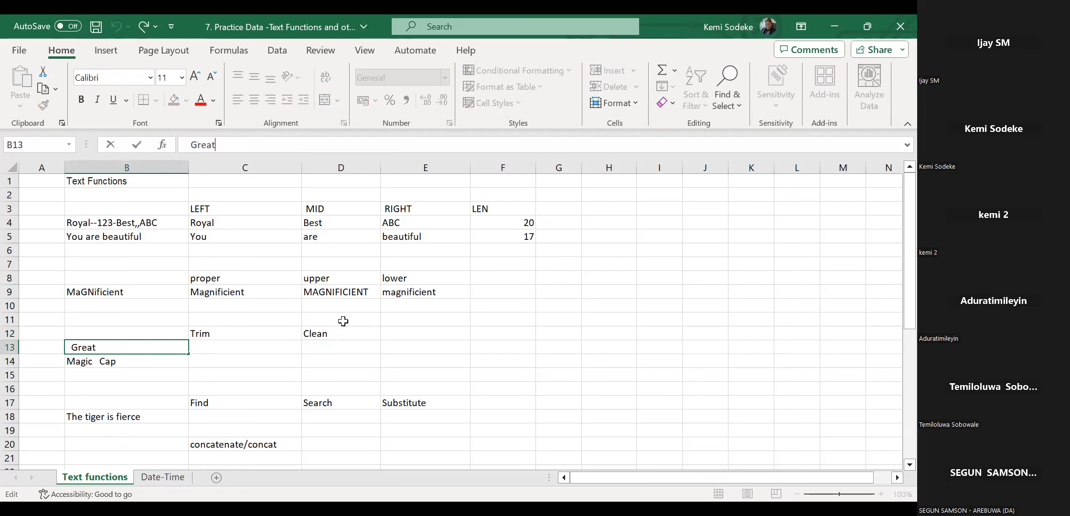
click(364, 379)
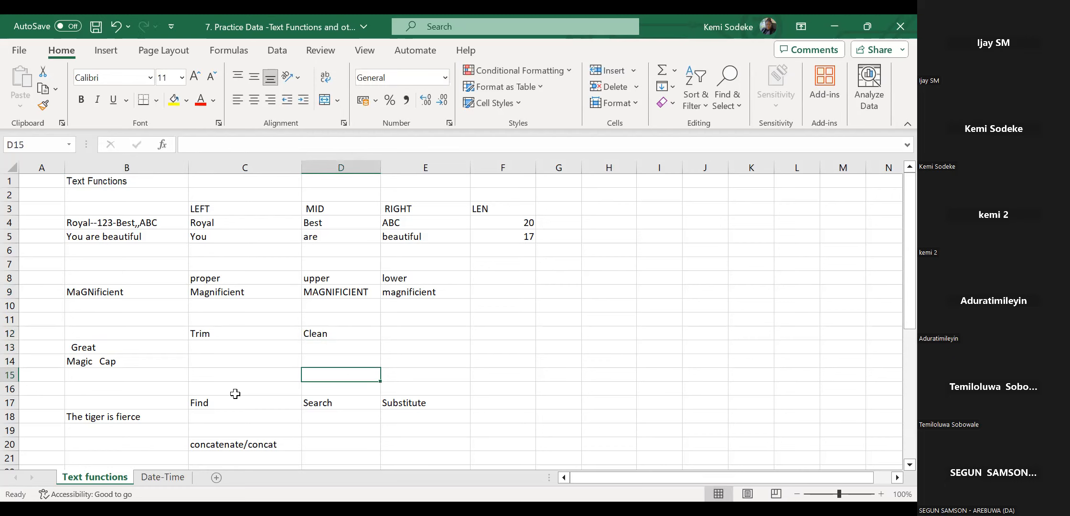
click(85, 348)
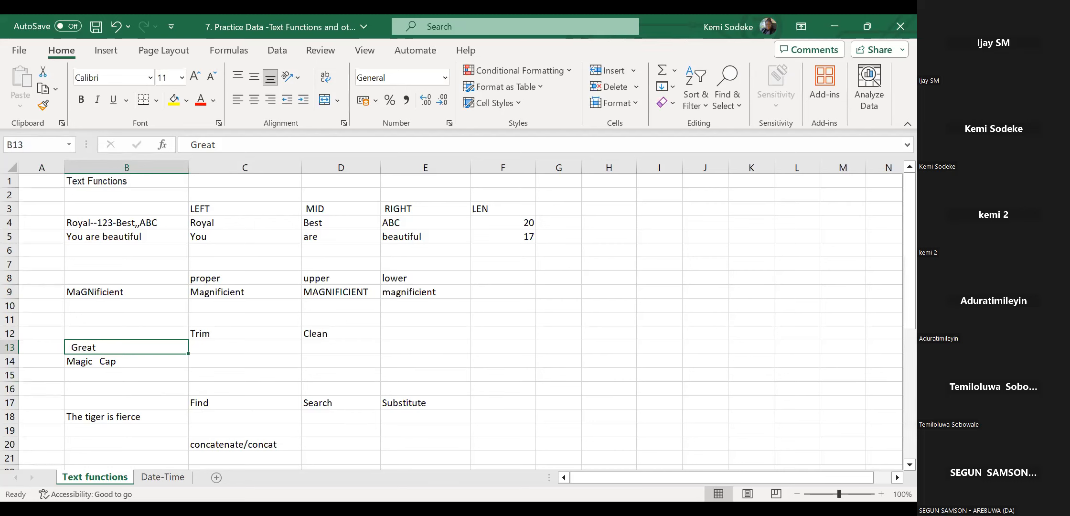
click(212, 348)
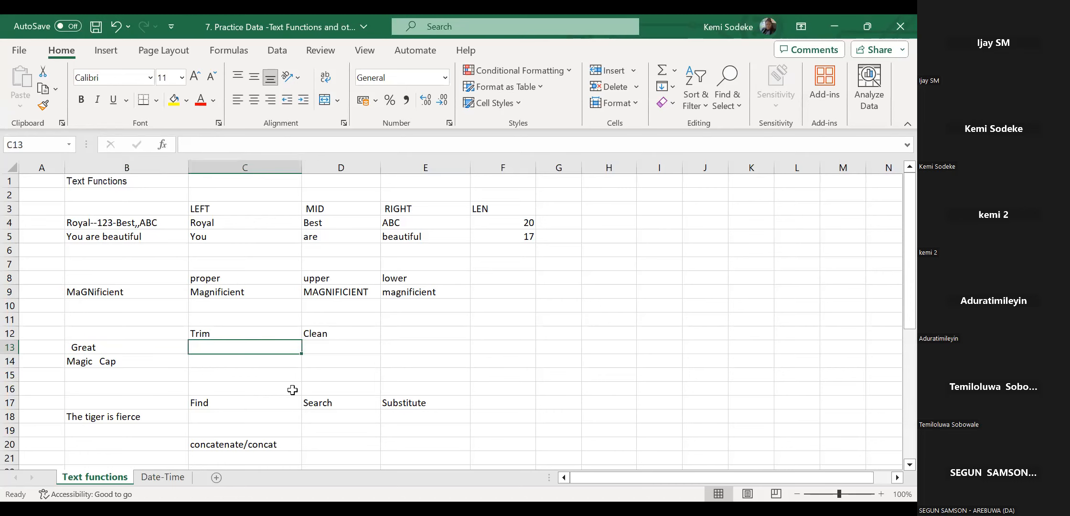
text(=t)
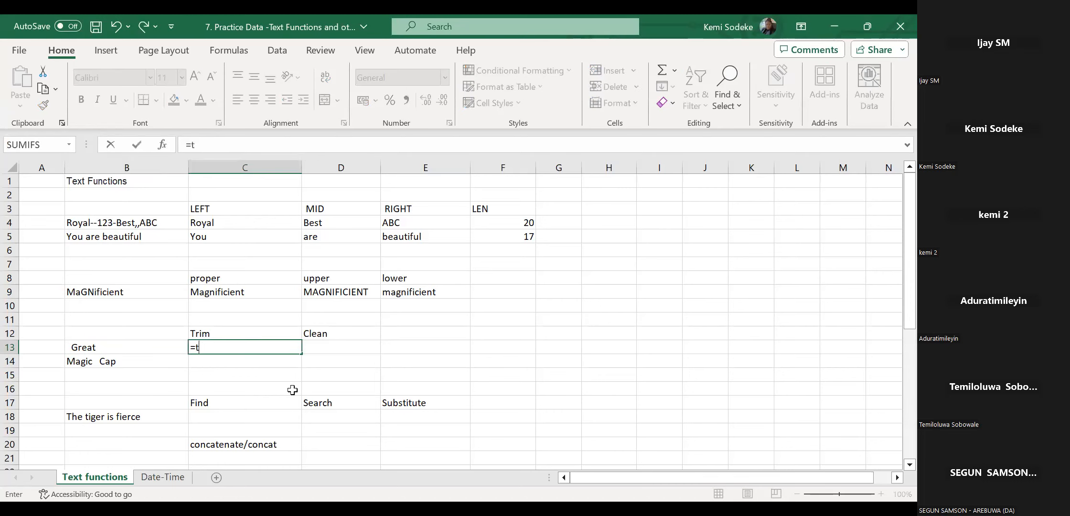
text(rim()
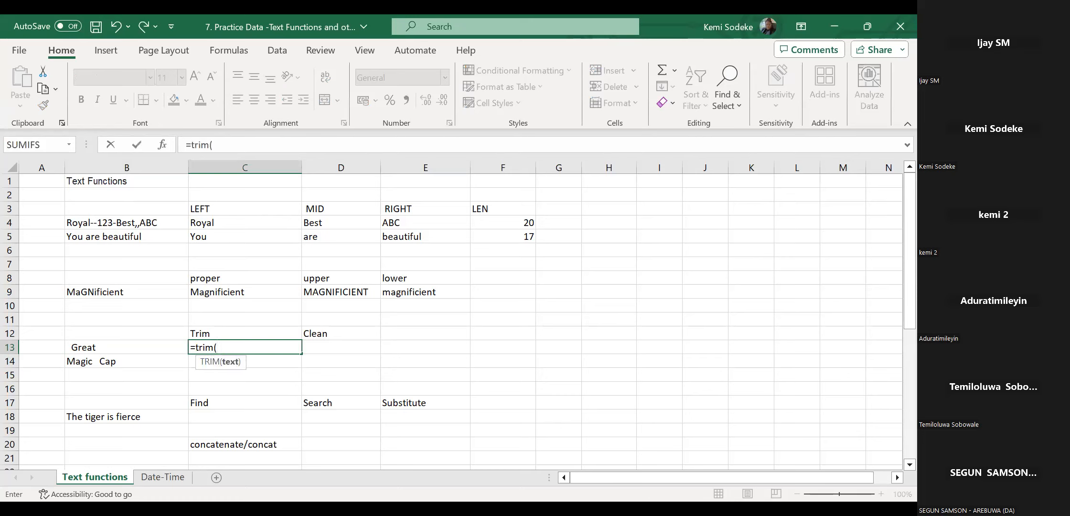
click(115, 348)
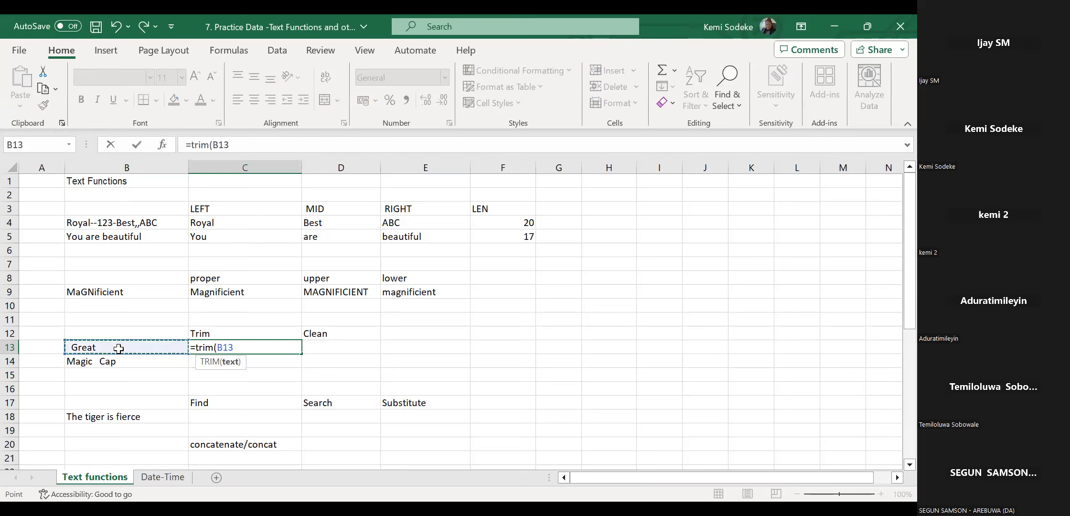
text())
key(Return)
click(237, 349)
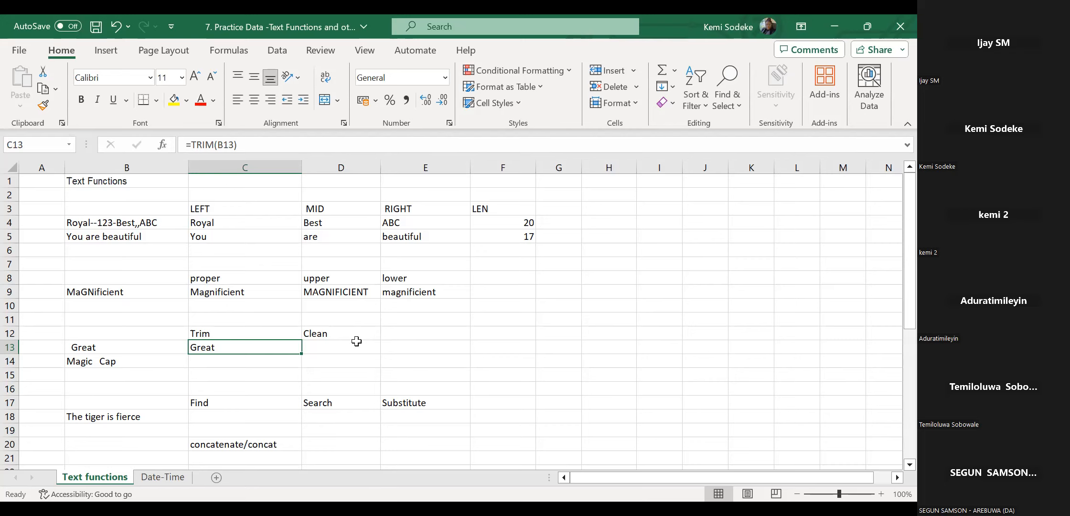
Check the spacing between the words in B14 and fill the TRIM formula from C13 down to C14.
click(323, 347)
click(215, 352)
click(107, 362)
click(219, 145)
key(Left)
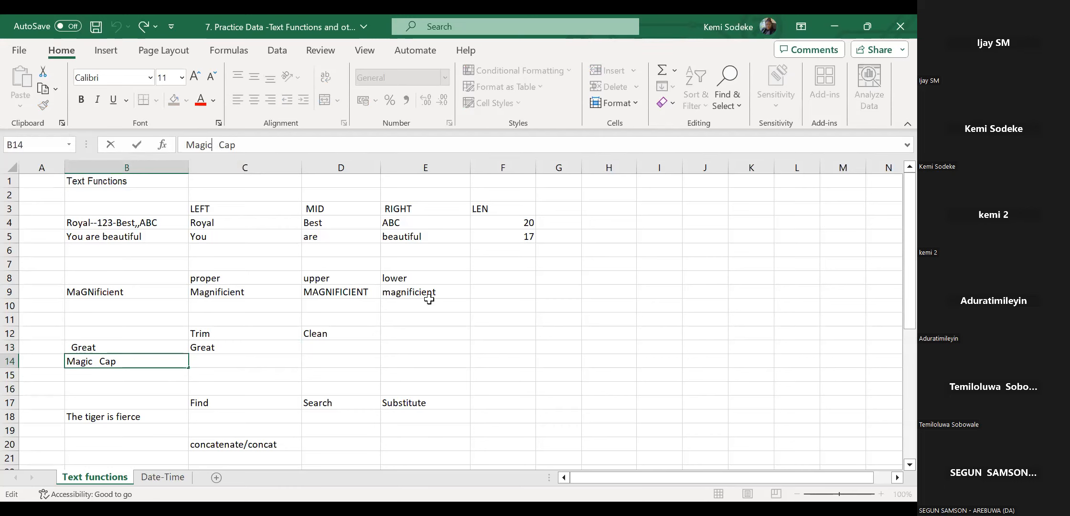
click(491, 376)
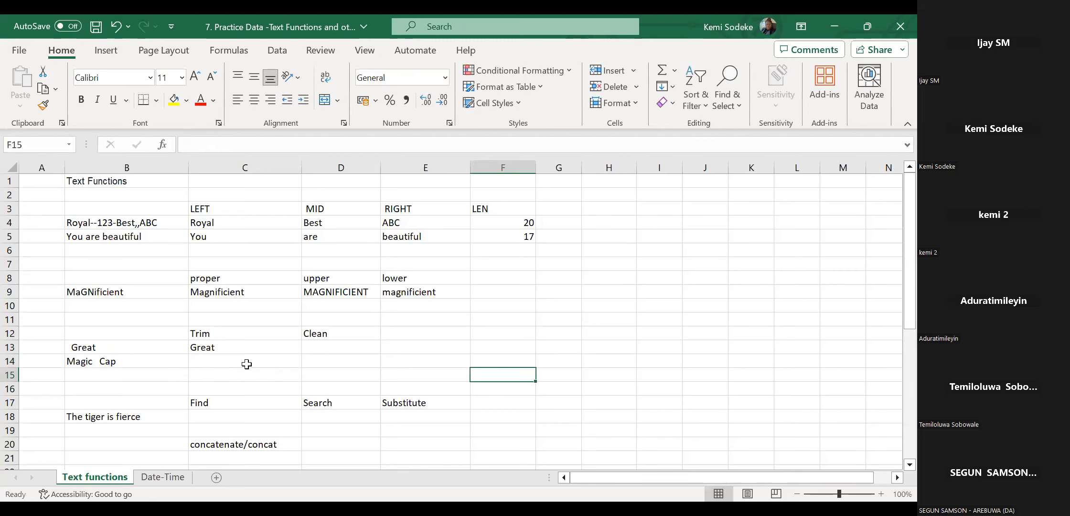
click(244, 347)
drag(300, 355, 286, 367)
click(234, 362)
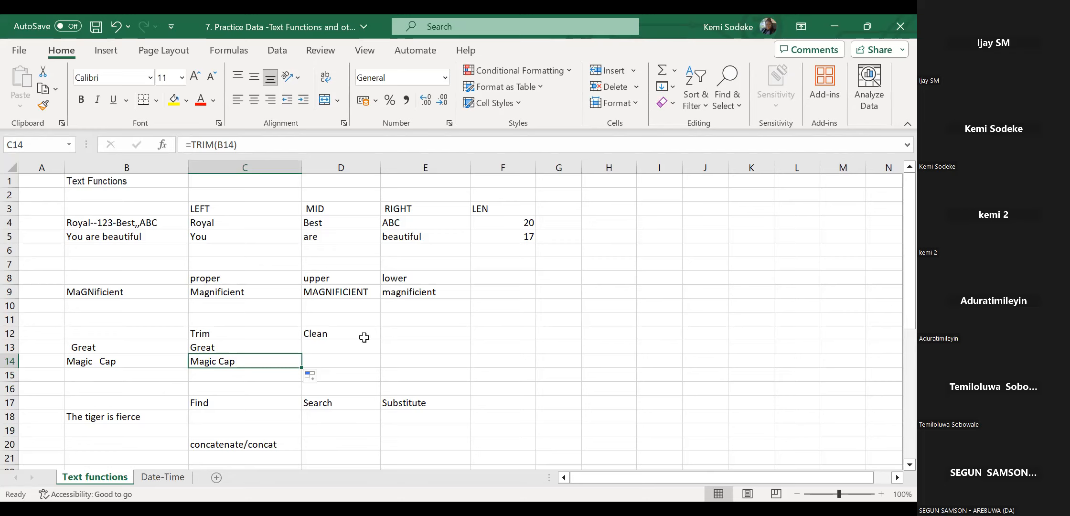
Enter =CLEAN(B13) in D13 to strip nonprintable characters from the text.
click(328, 343)
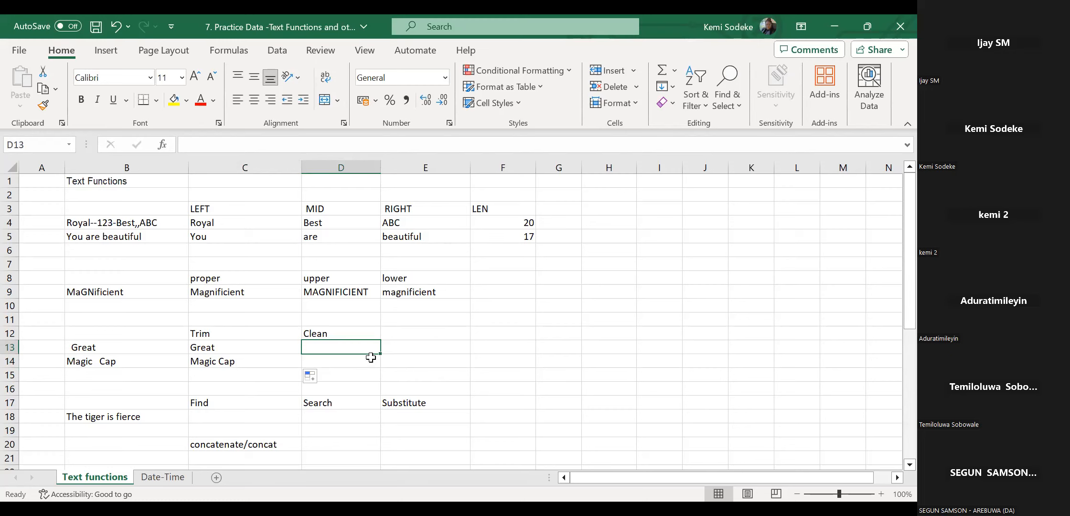
text(=)
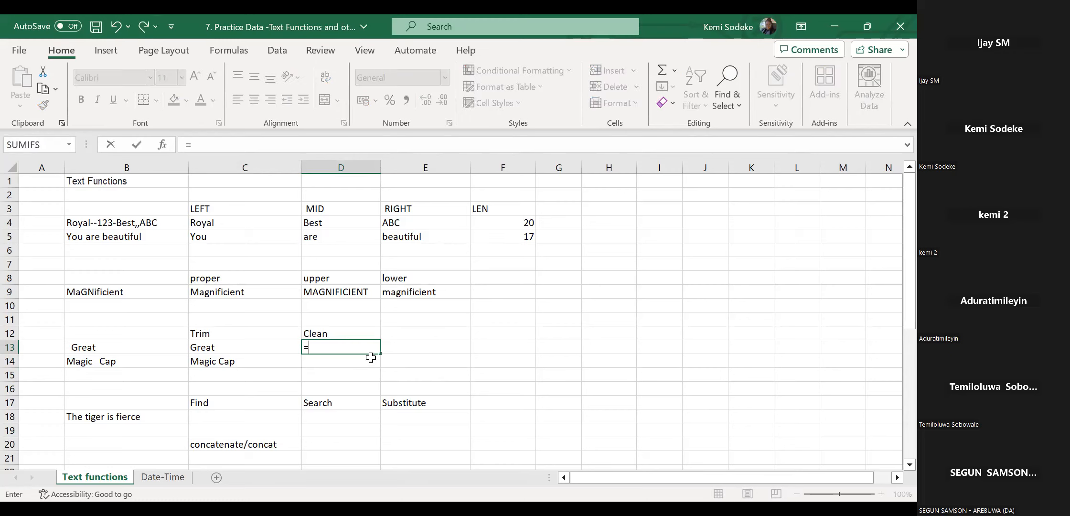
text(clean)
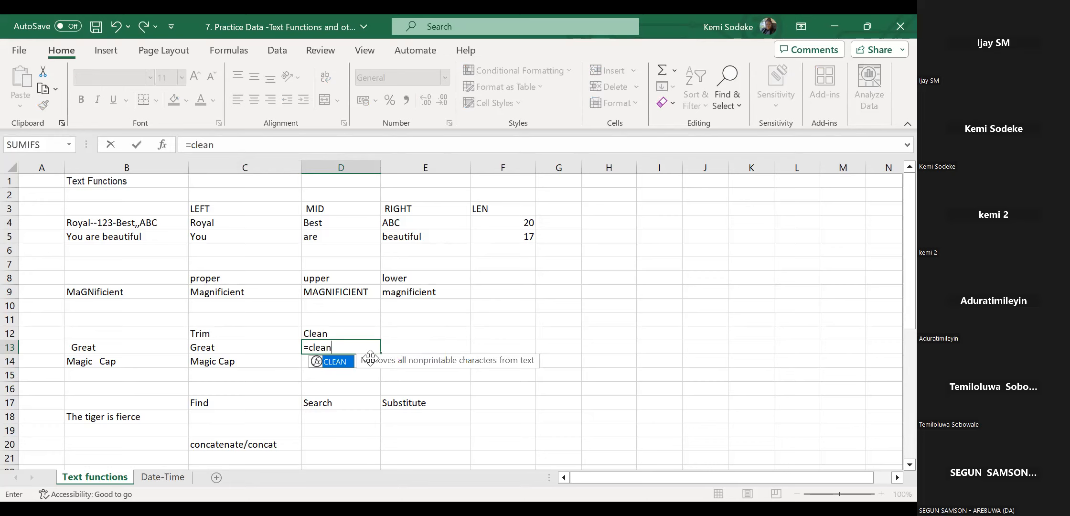
text(()
click(138, 352)
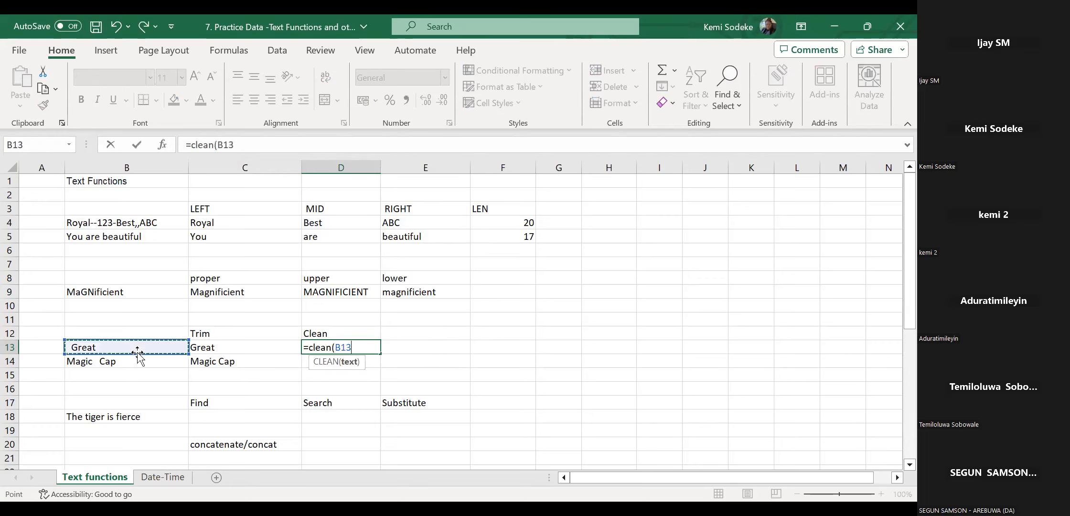
key(Return)
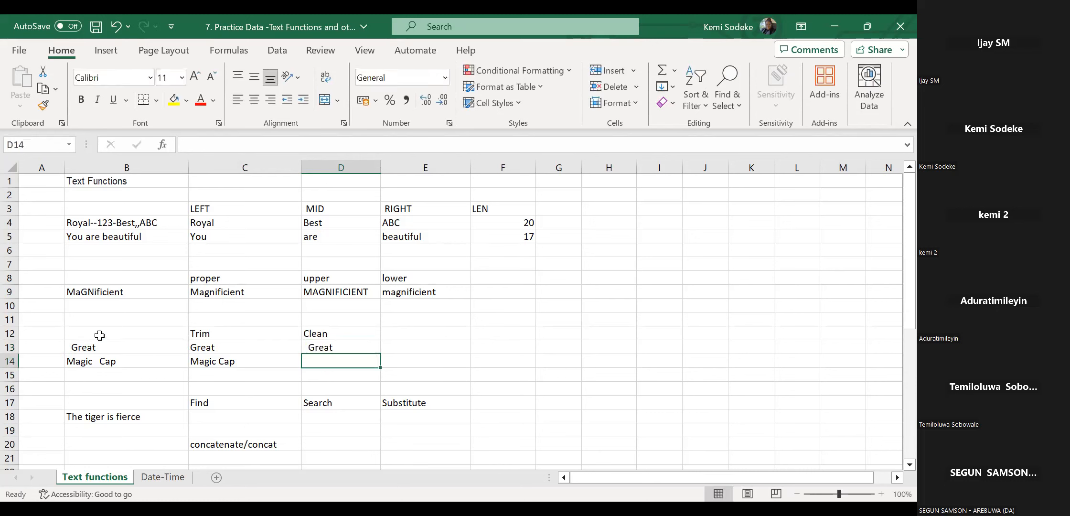
click(319, 351)
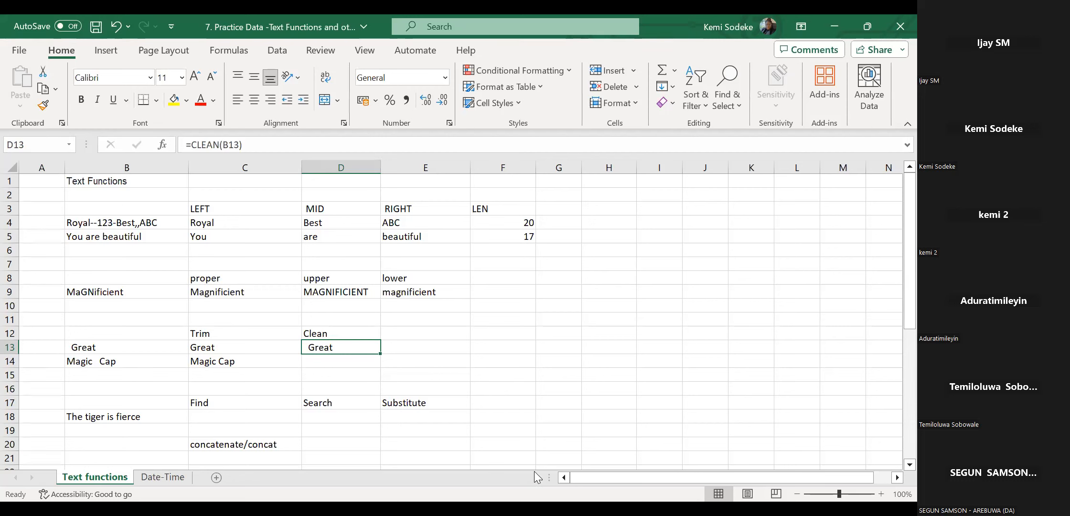
Fill the CLEAN formula from D13 down to D14.
drag(380, 354, 382, 368)
click(359, 362)
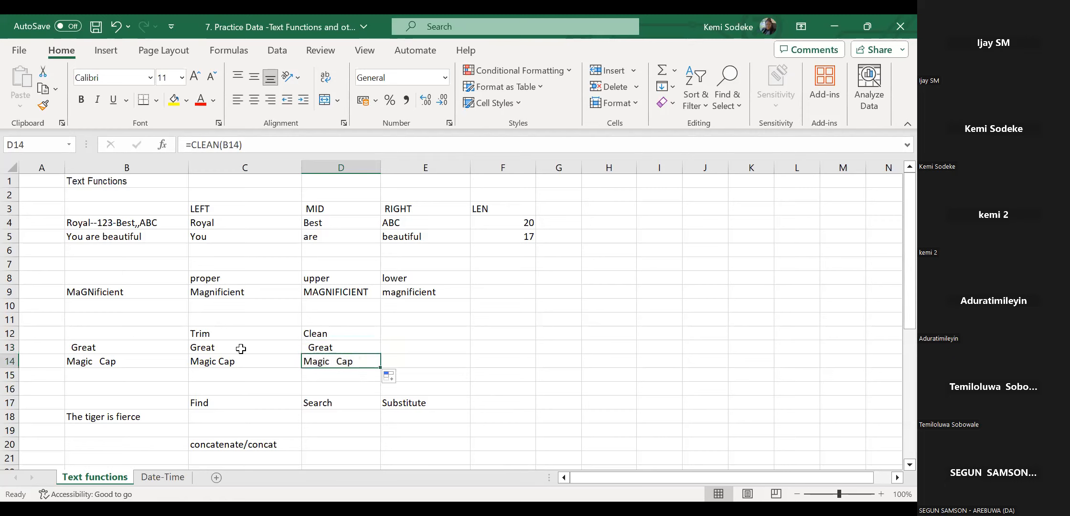
click(356, 349)
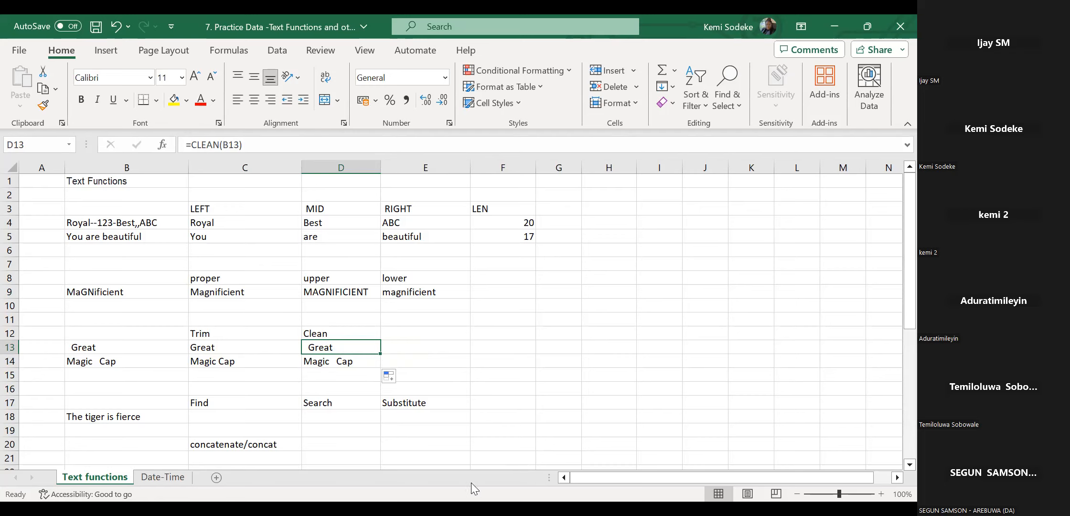
Examine the CLEAN function's description in its function arguments, using D12 temporarily, and cancel without keeping the entry.
click(316, 334)
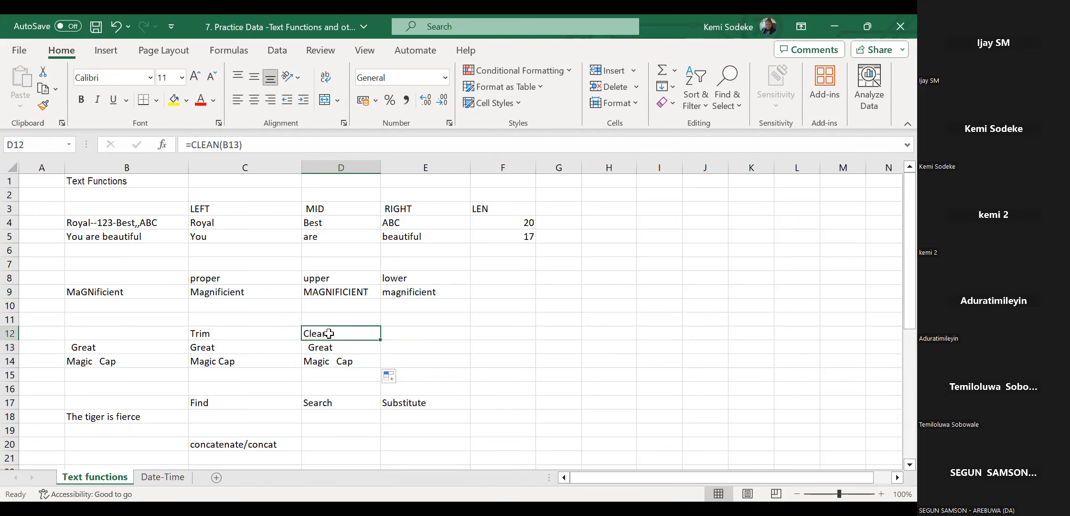
click(163, 146)
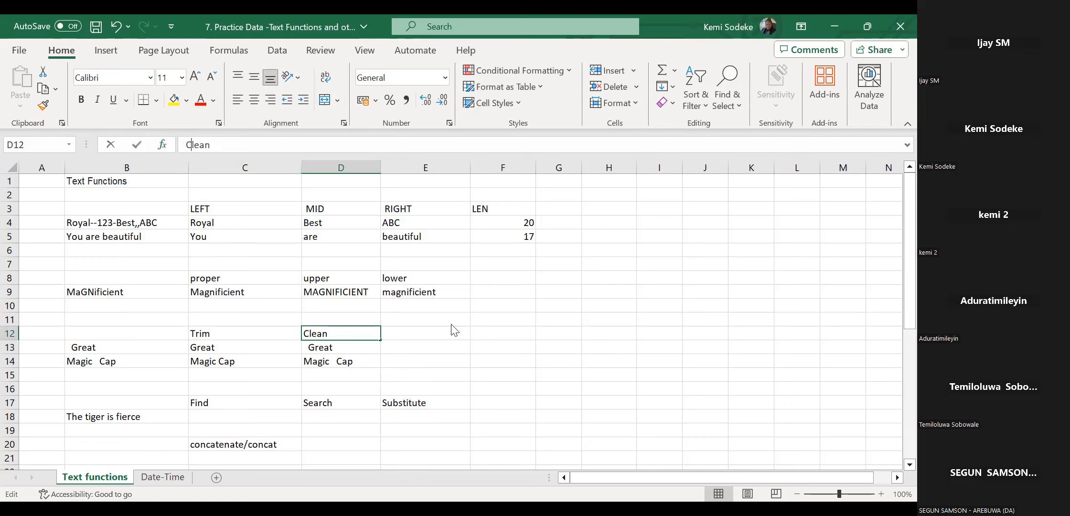
click(721, 400)
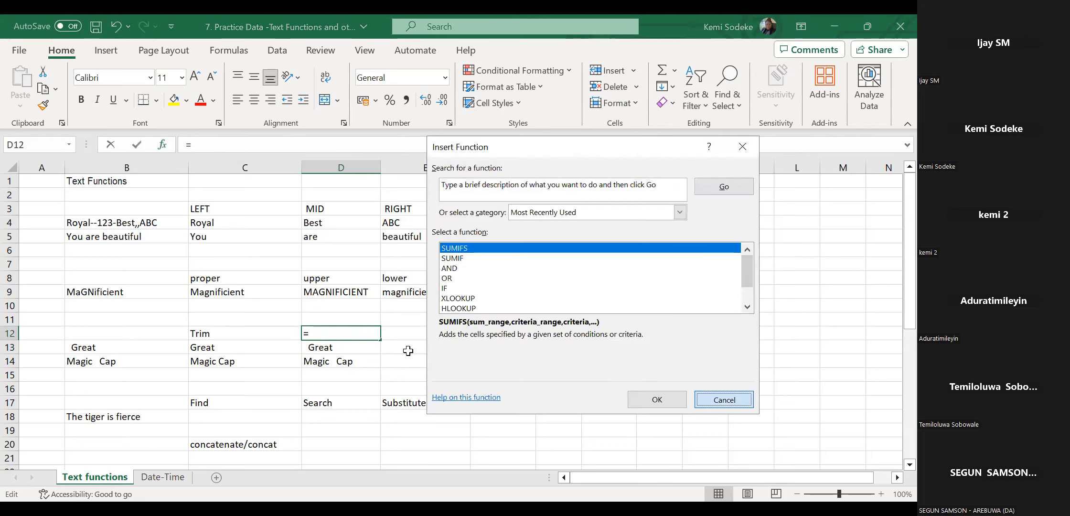
text(=)
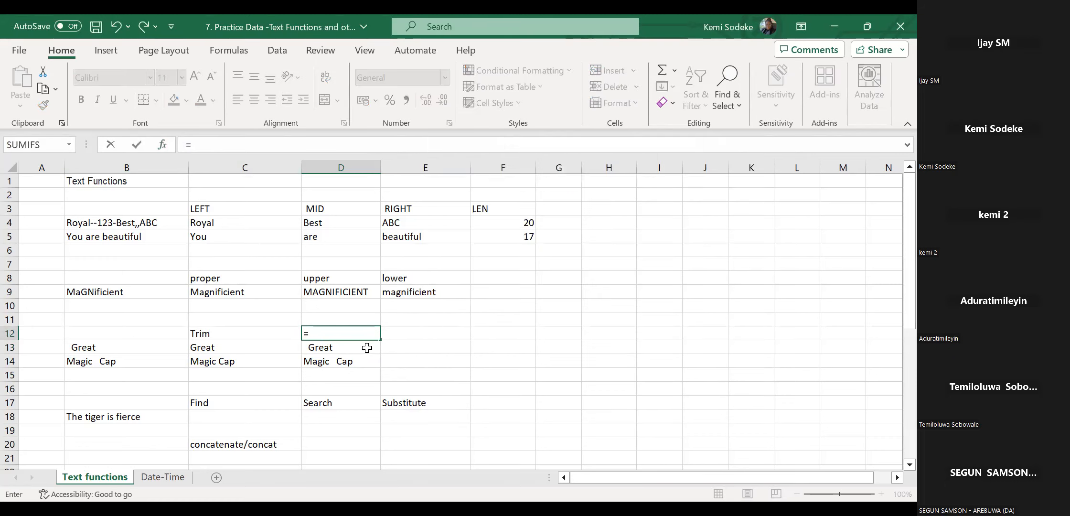
text(clean()
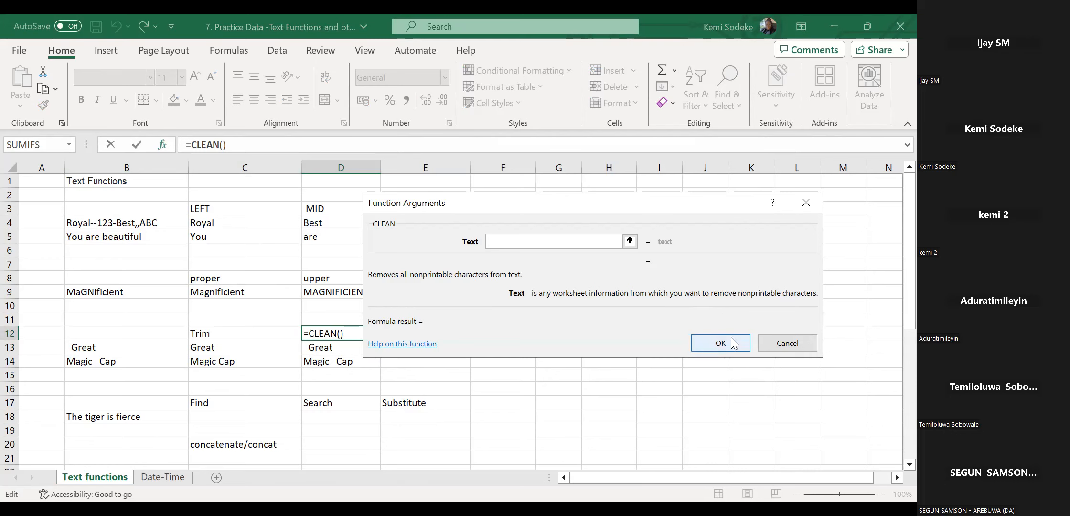
click(794, 344)
click(597, 388)
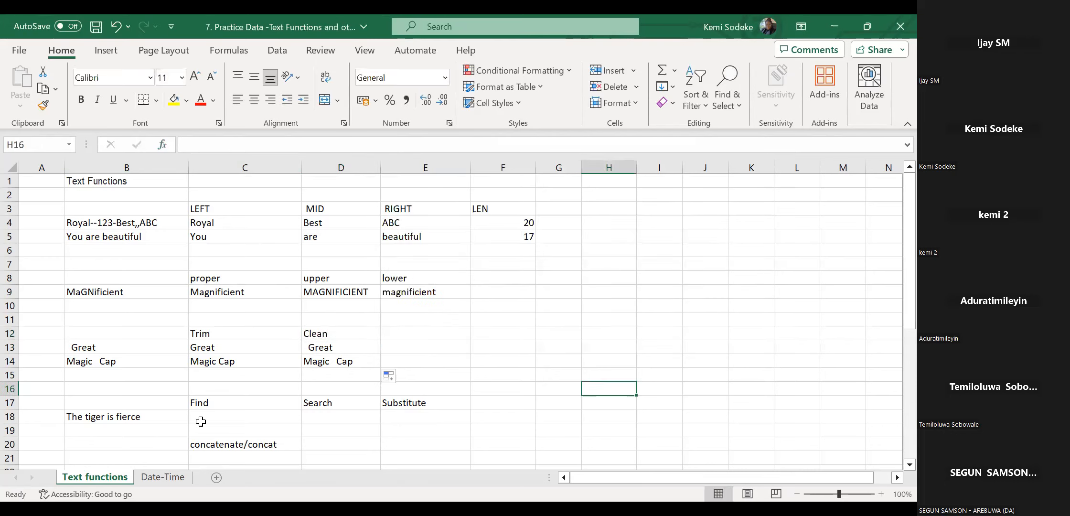
Look over the Find, Search and Substitute headings in row 17 and the sample sentence in B18.
scroll(440, 373, down, 2)
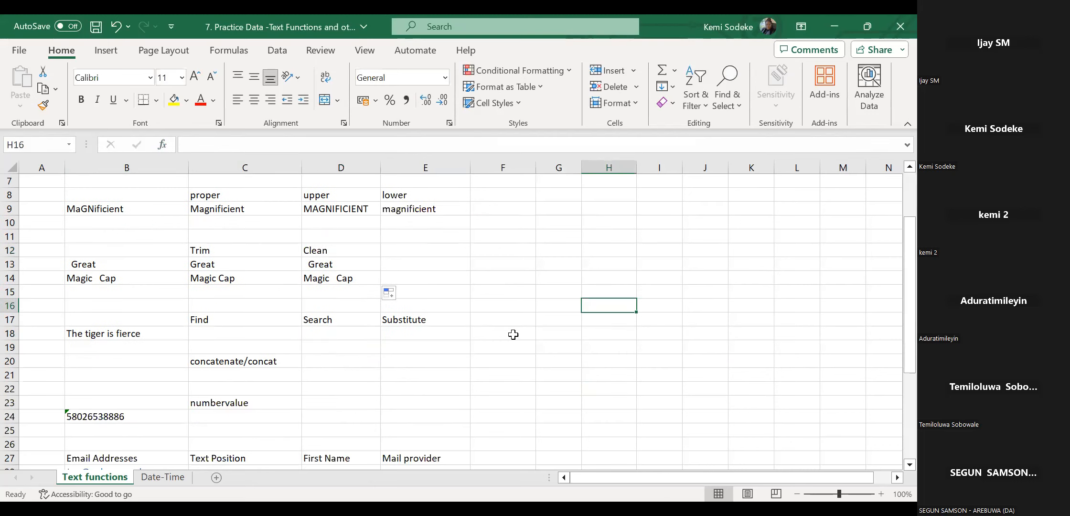
click(277, 320)
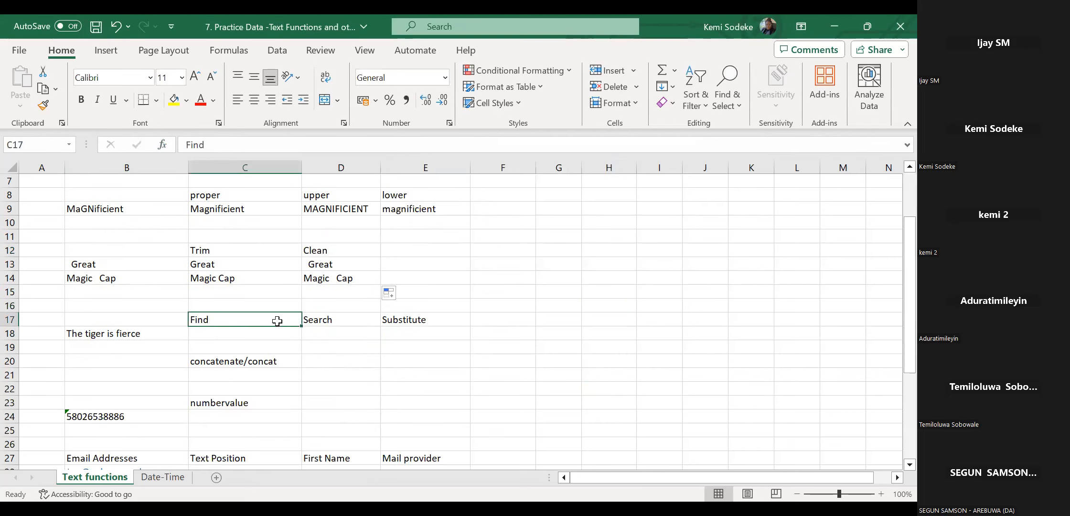
click(329, 321)
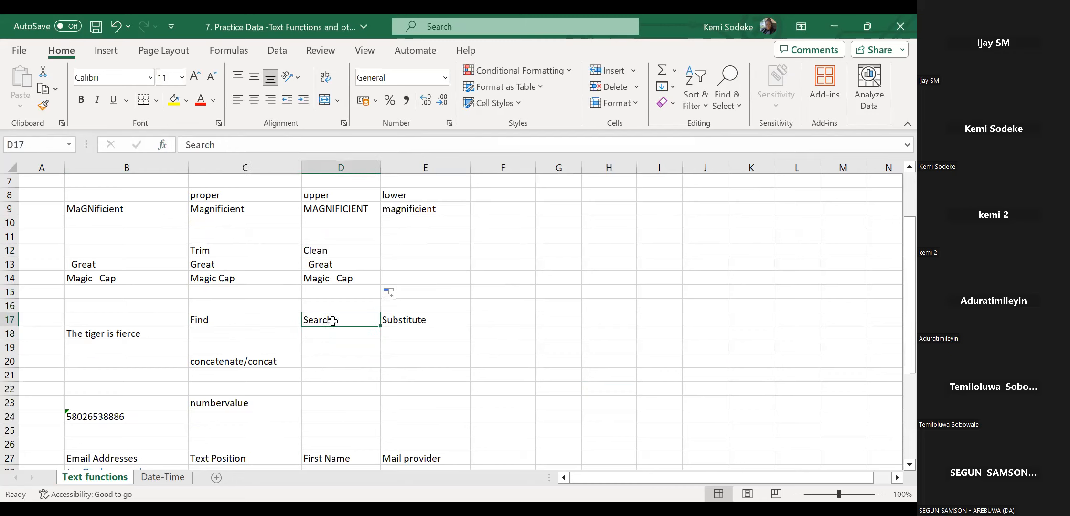
click(427, 320)
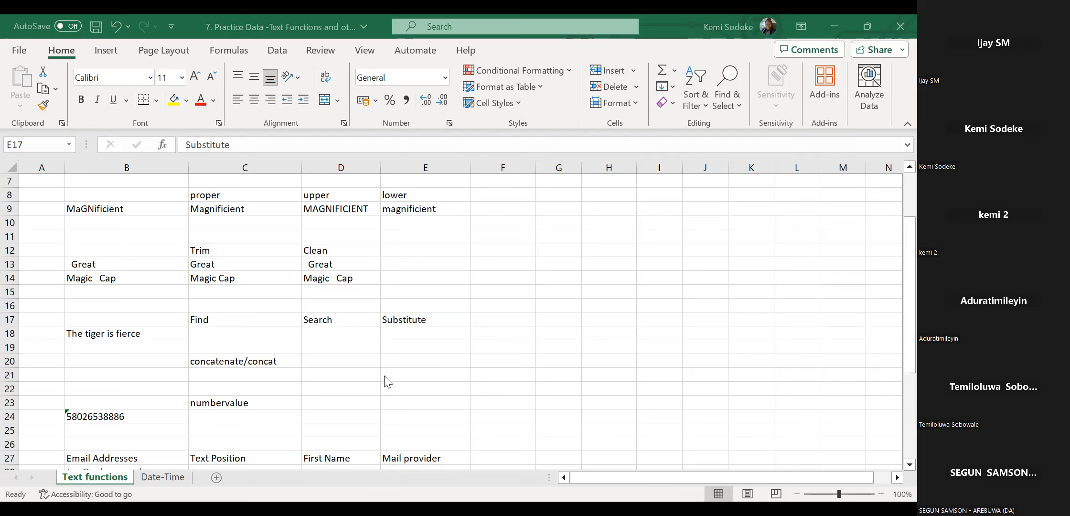
click(215, 334)
click(215, 333)
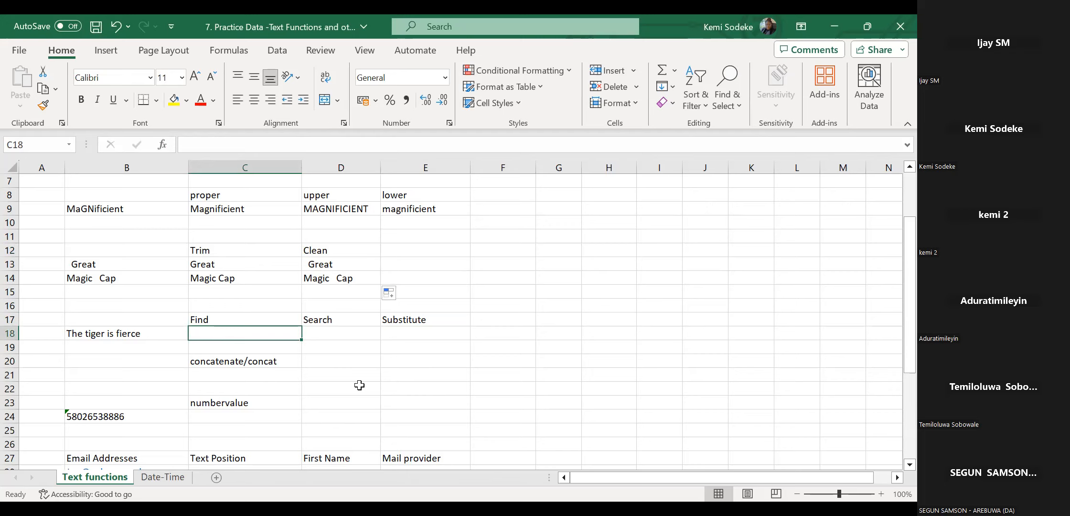
click(113, 334)
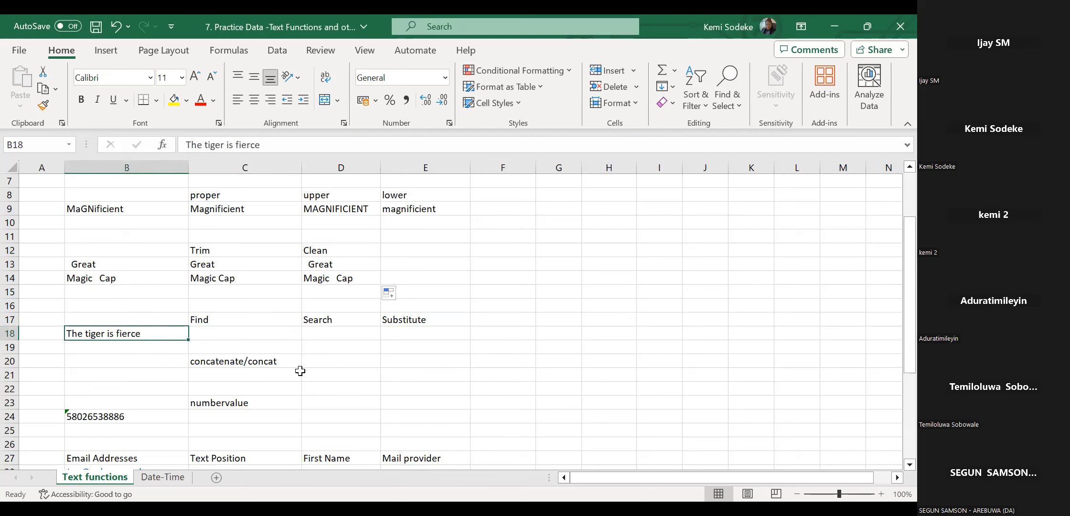
Enter =FIND("is",B18) in C18 to locate the text "is" within the sample sentence, and review the formula.
click(230, 329)
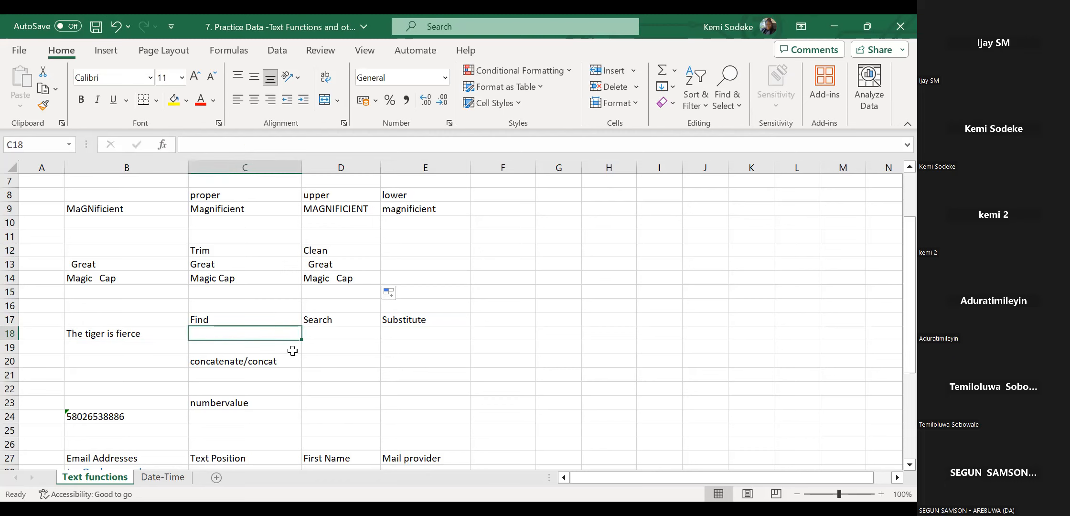
text(=)
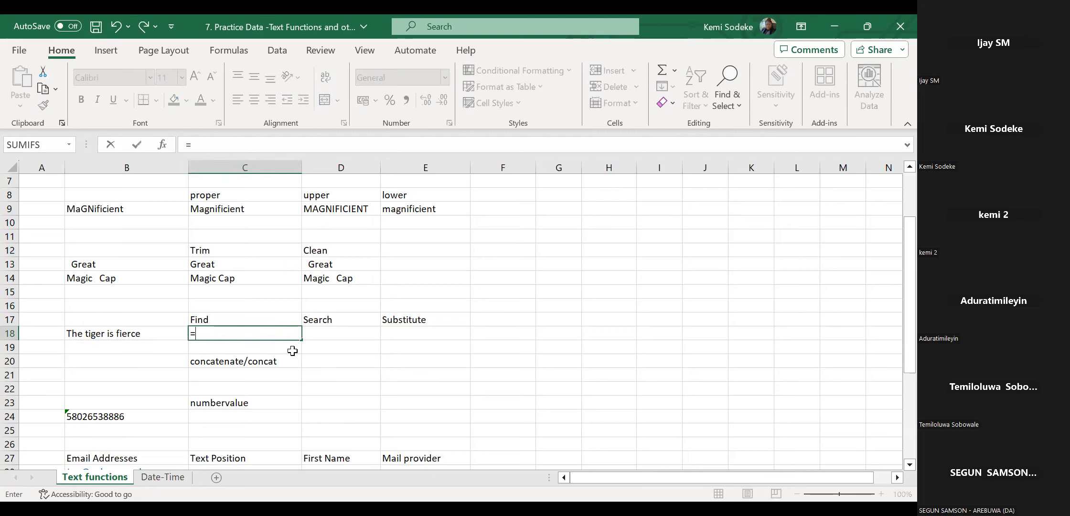
text(find)
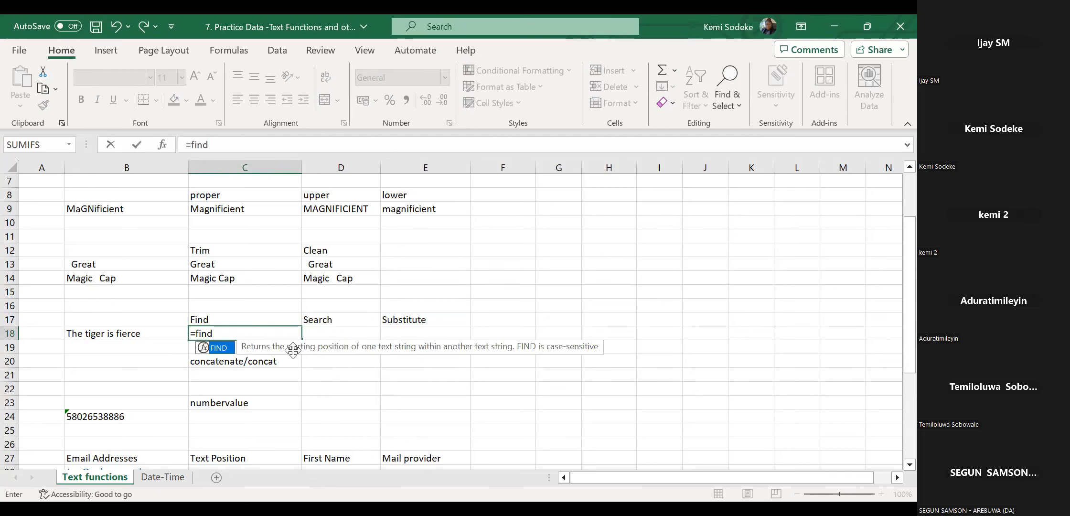
text(()
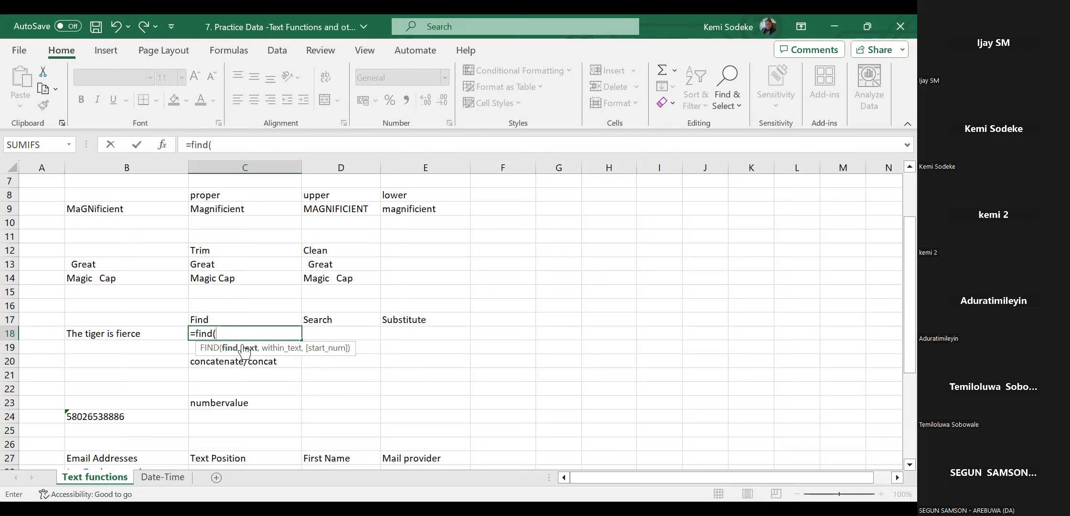
text("is",)
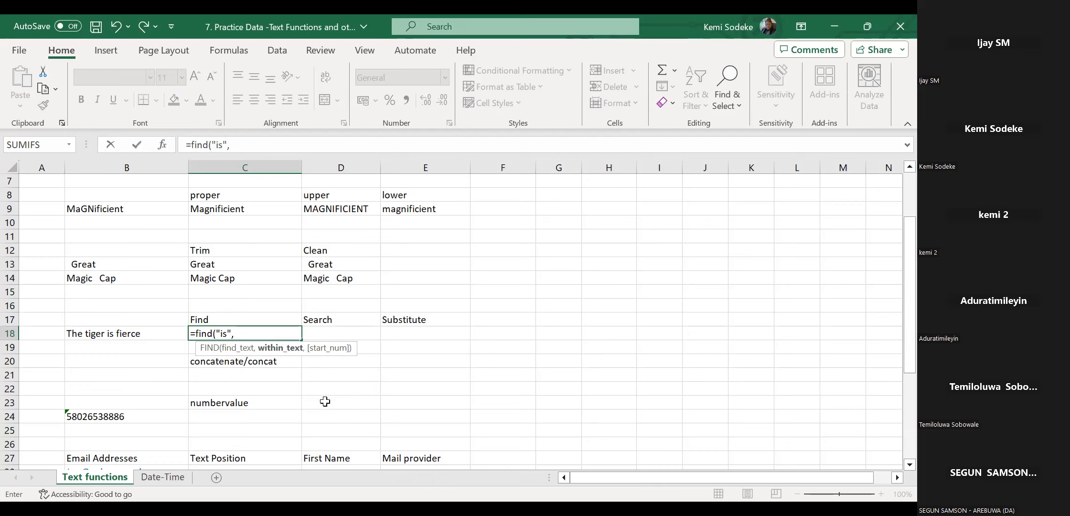
click(122, 335)
text())
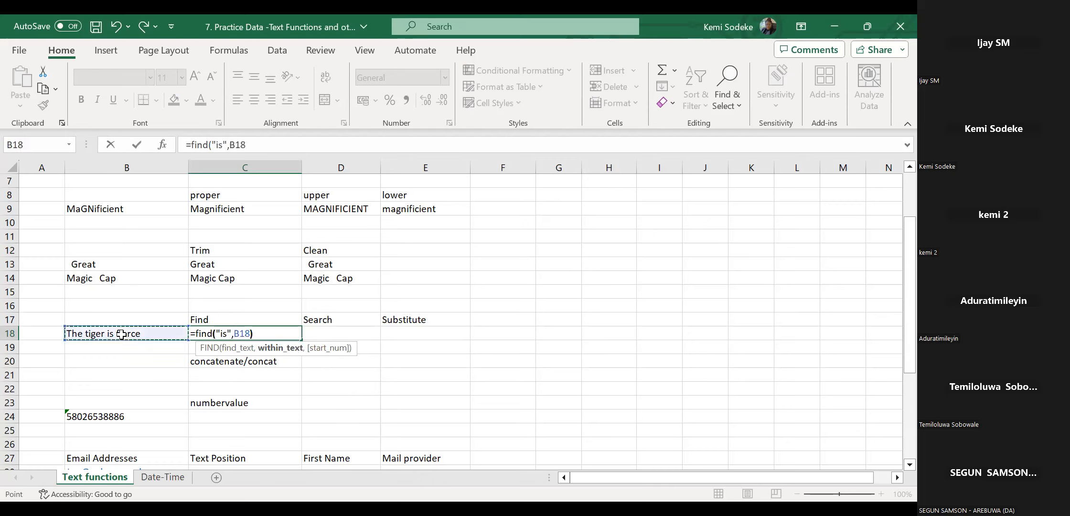
key(Return)
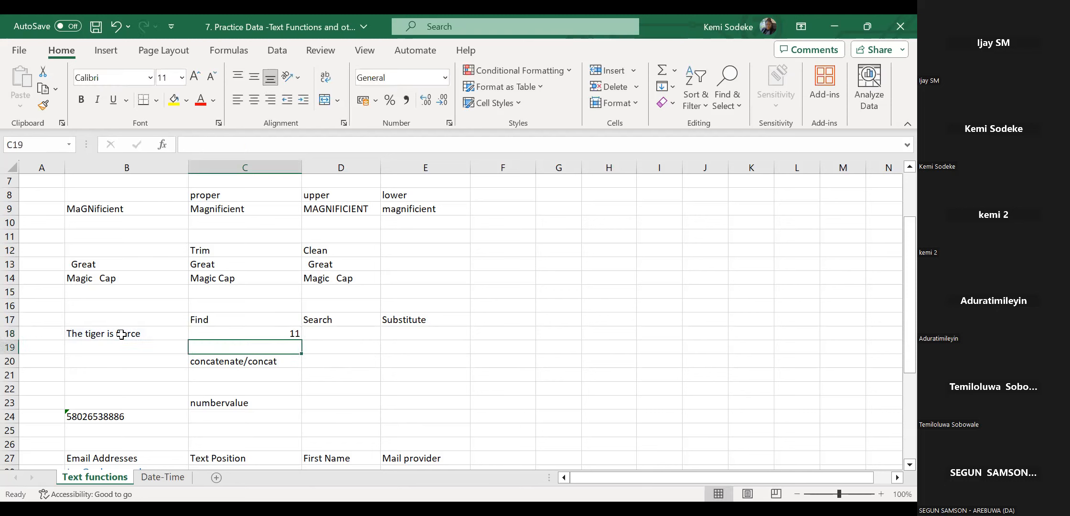
click(291, 337)
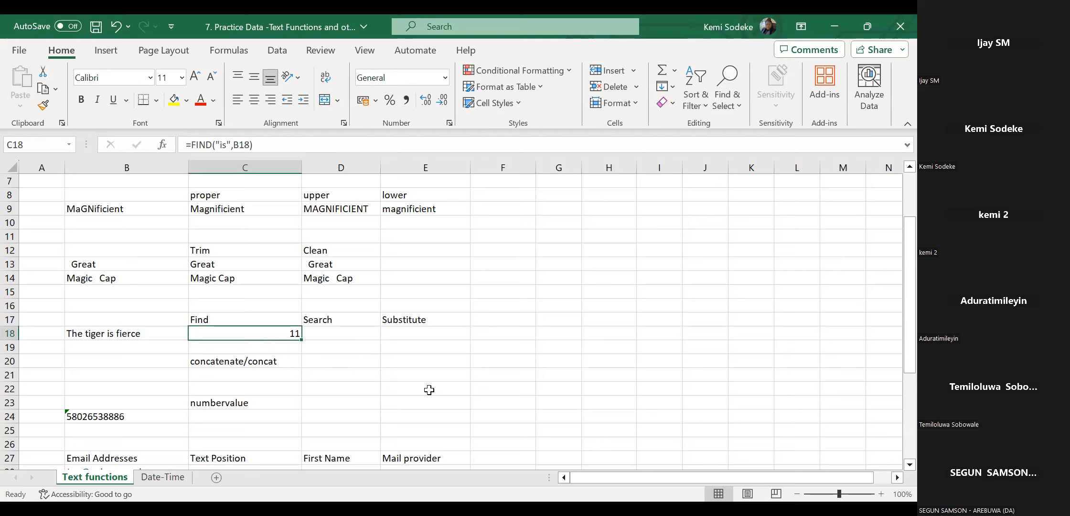
click(114, 335)
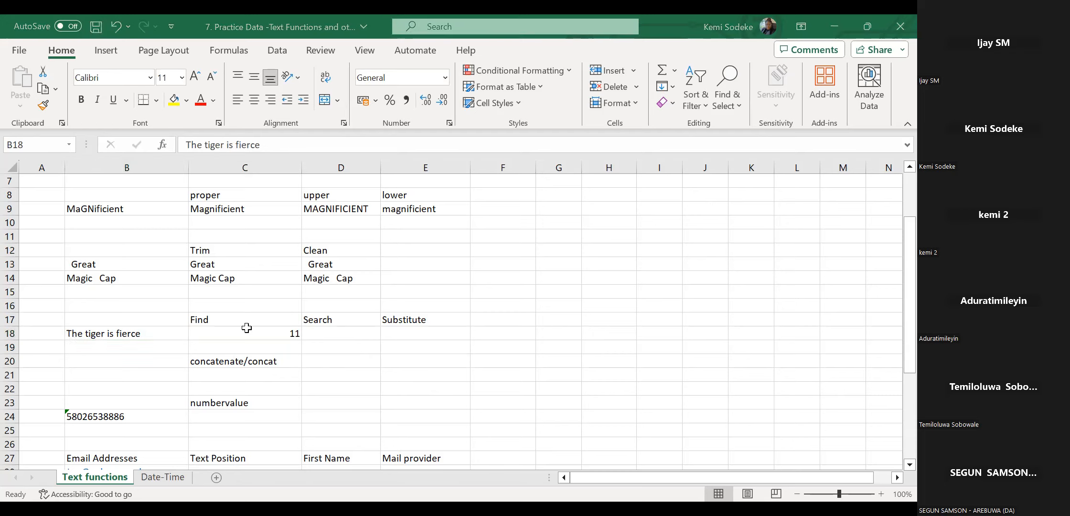
Enter =SEARCH("is",B18) in D18 to locate "is" in the sentence, and compare it with the FIND formula in C18.
click(351, 337)
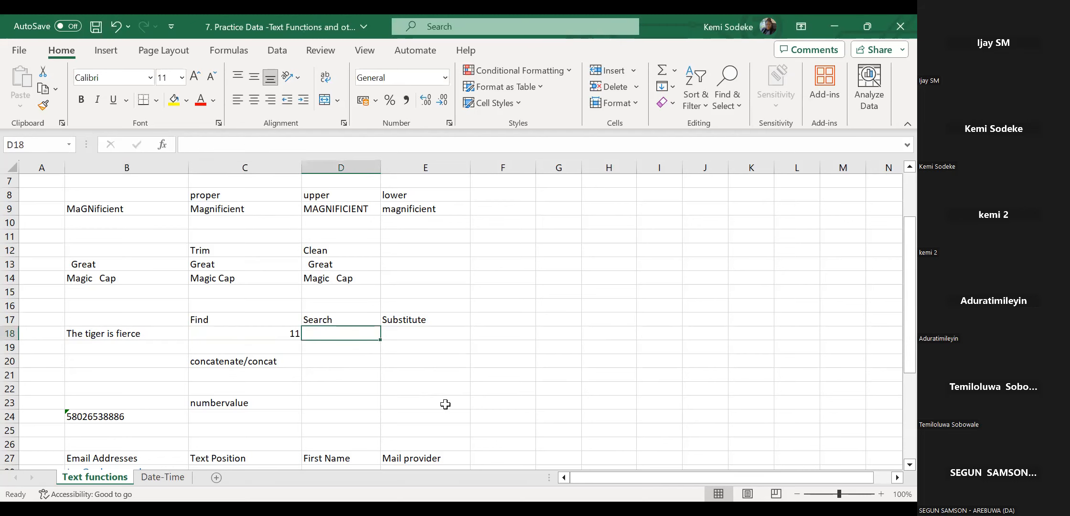
text(=serach)
key(BackSpace)
key(BackSpace)
key(BackSpace)
key(BackSpace)
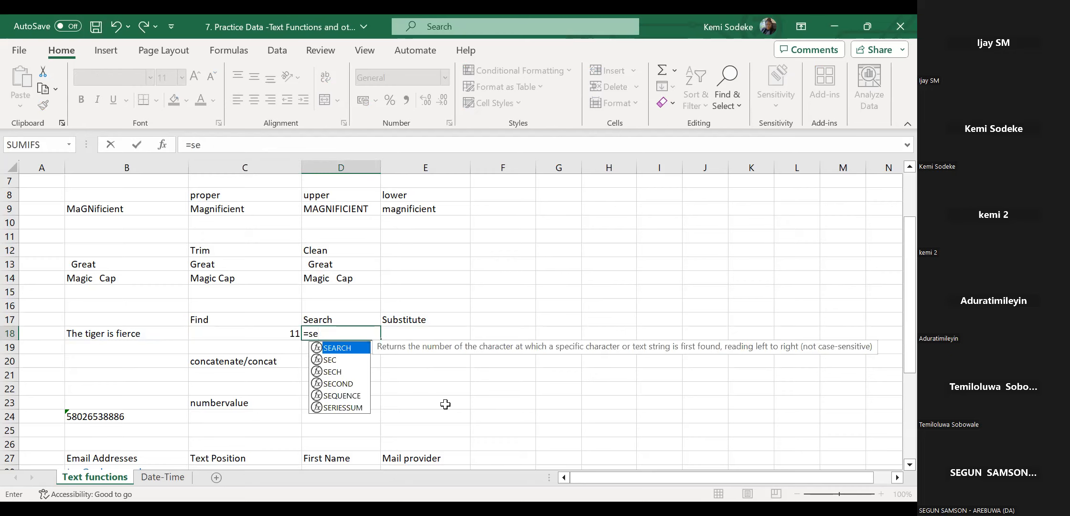
text(arch)
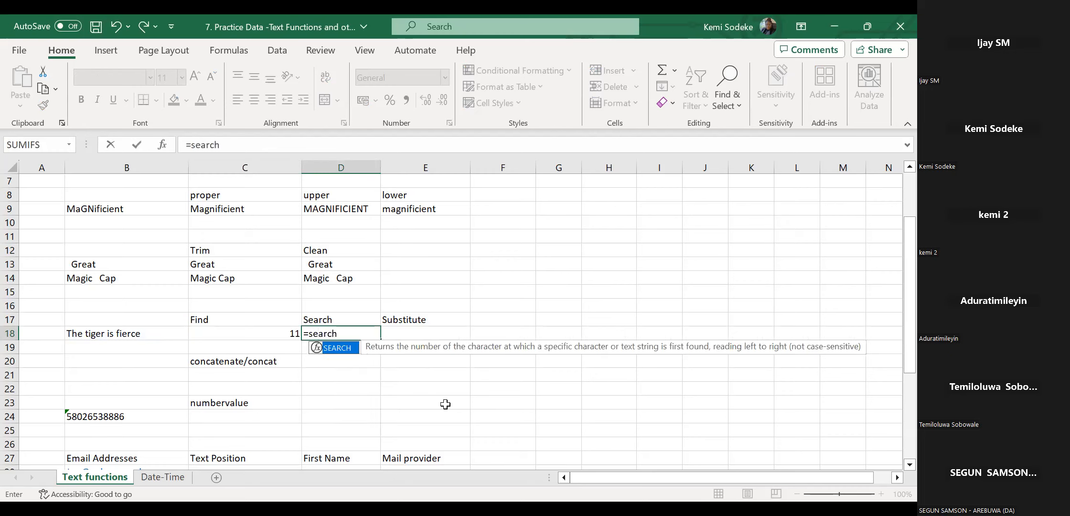
text(()
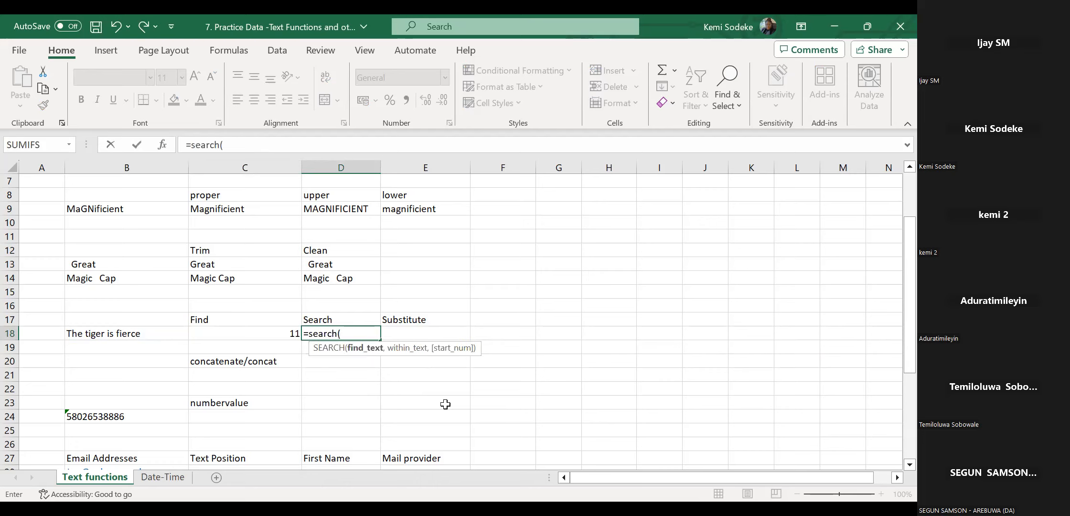
text("is",)
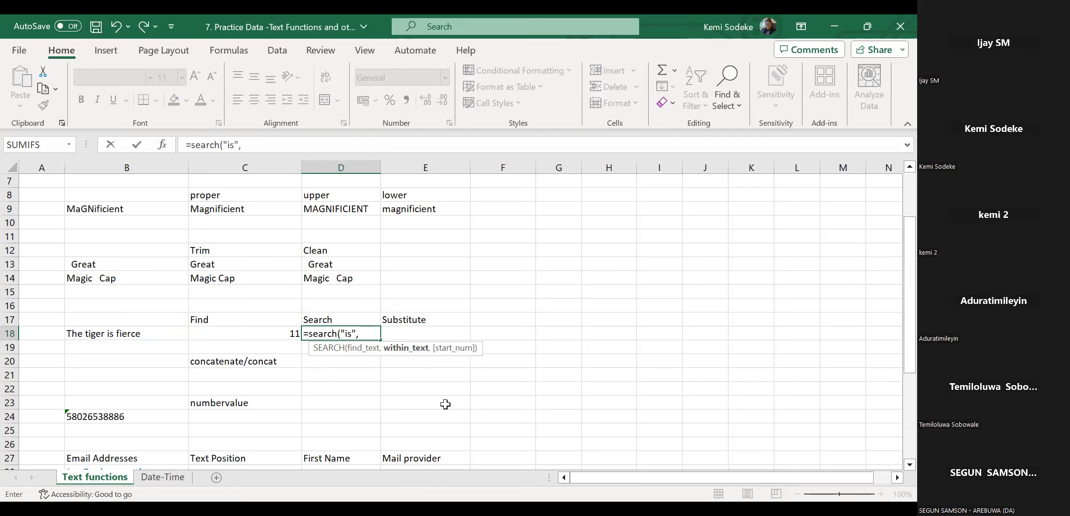
click(111, 334)
text())
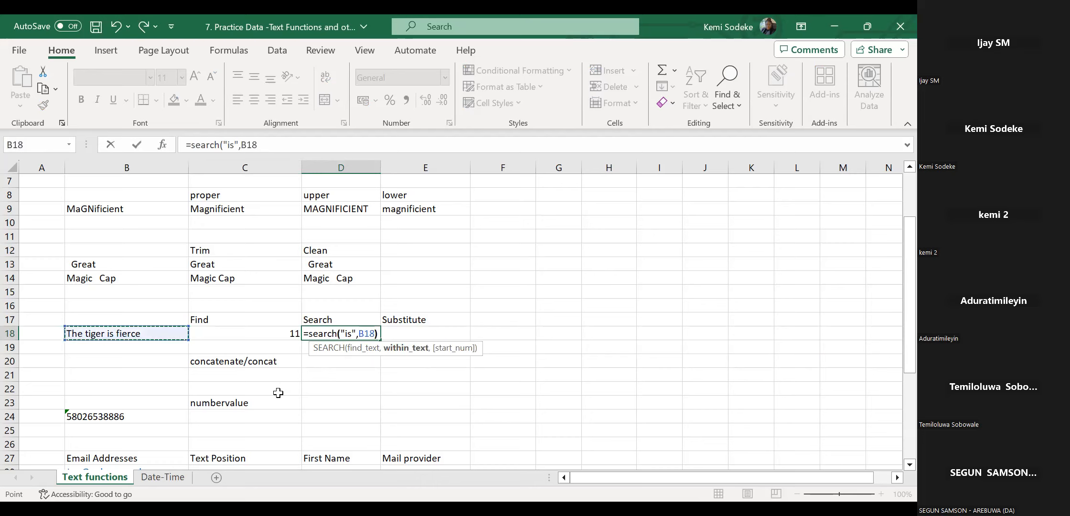
key(Return)
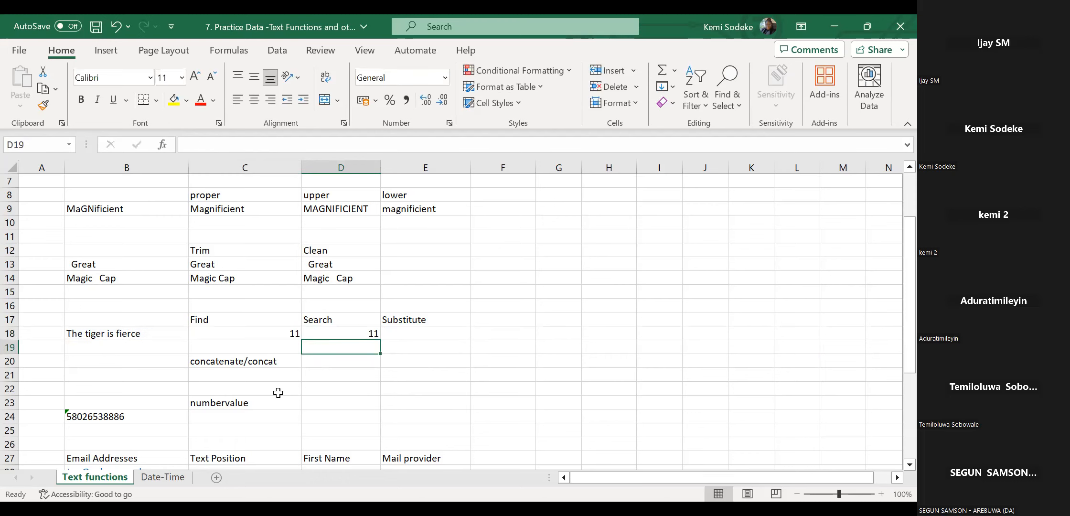
click(357, 334)
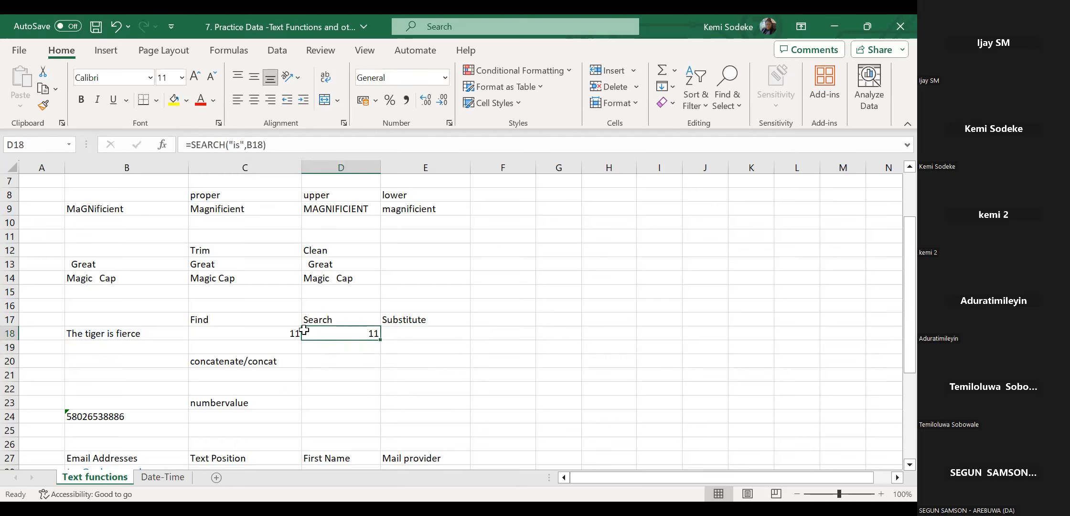
click(280, 333)
click(353, 334)
Begin a SUBSTITUTE formula in E18 under the Substitute heading.
click(419, 334)
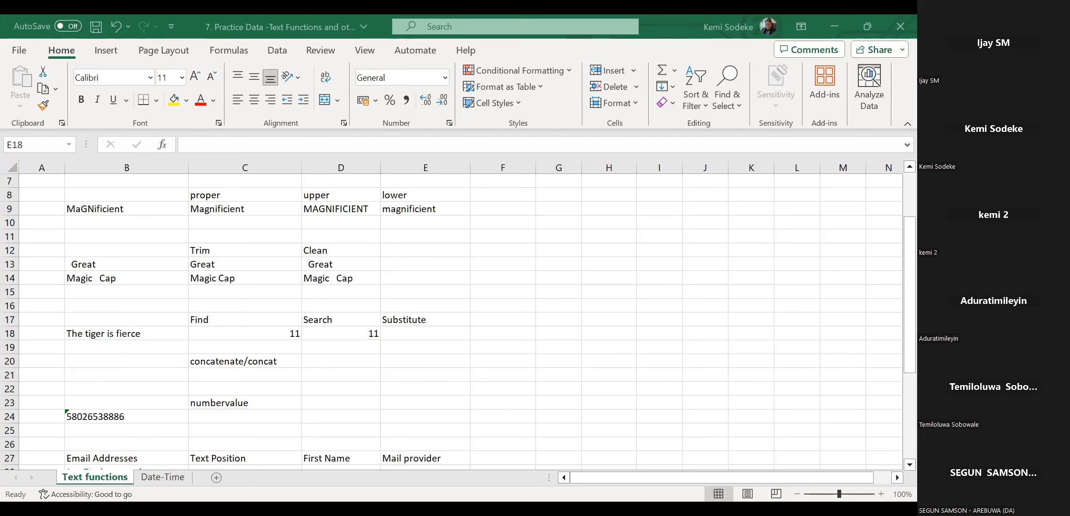
click(134, 335)
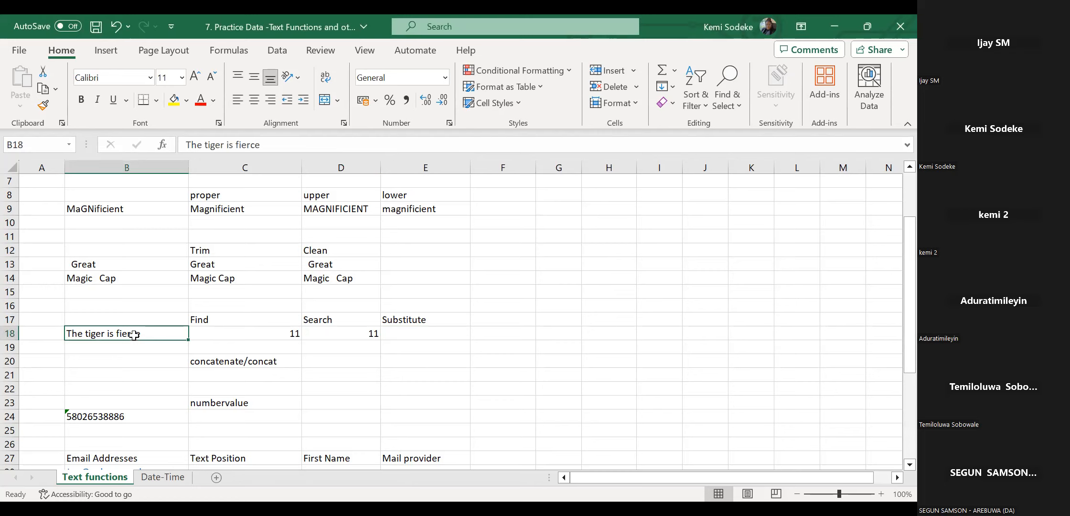
click(402, 337)
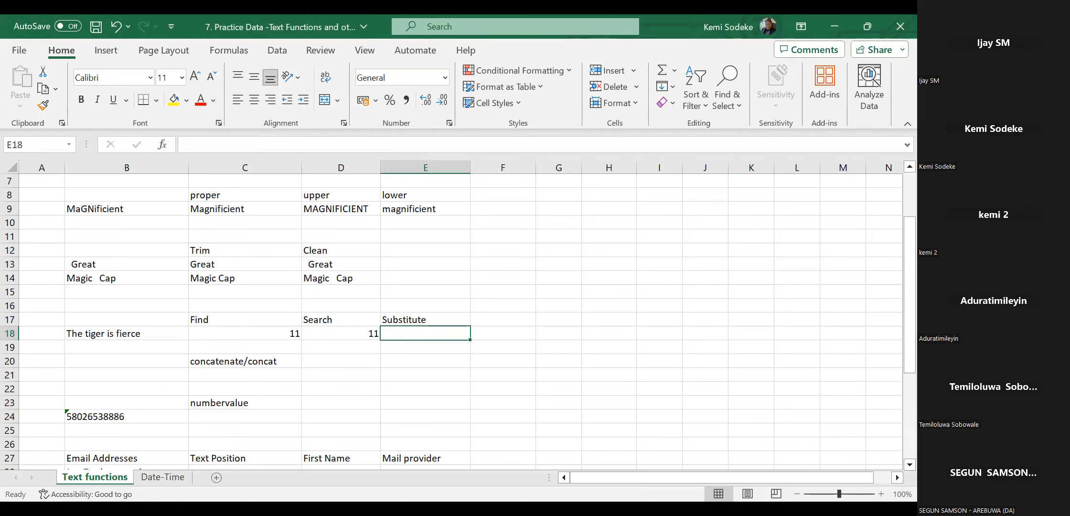
text(=substitute)
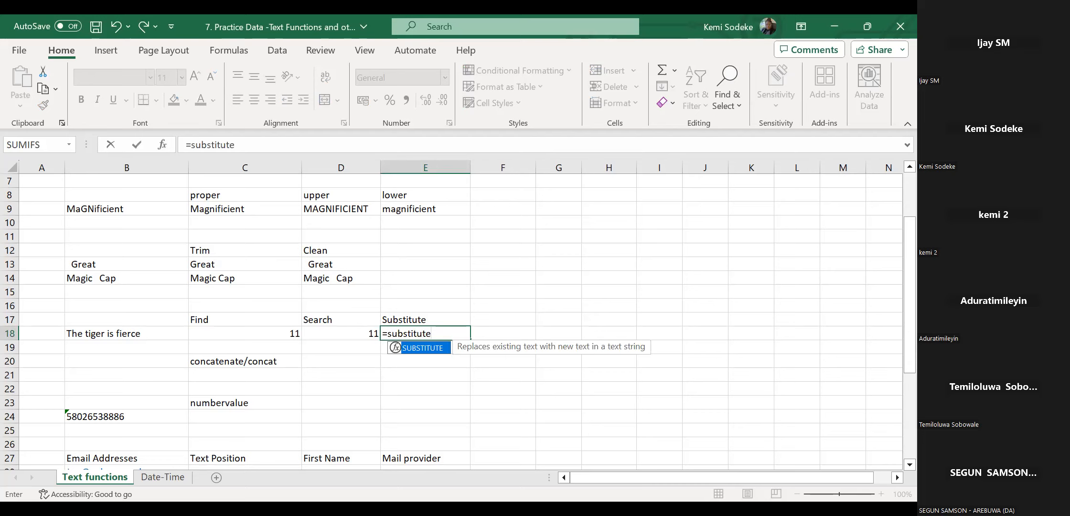
Complete the SUBSTITUTE formula in E18 so it replaces "r is" with "rs are" in the text from B18.
text(()
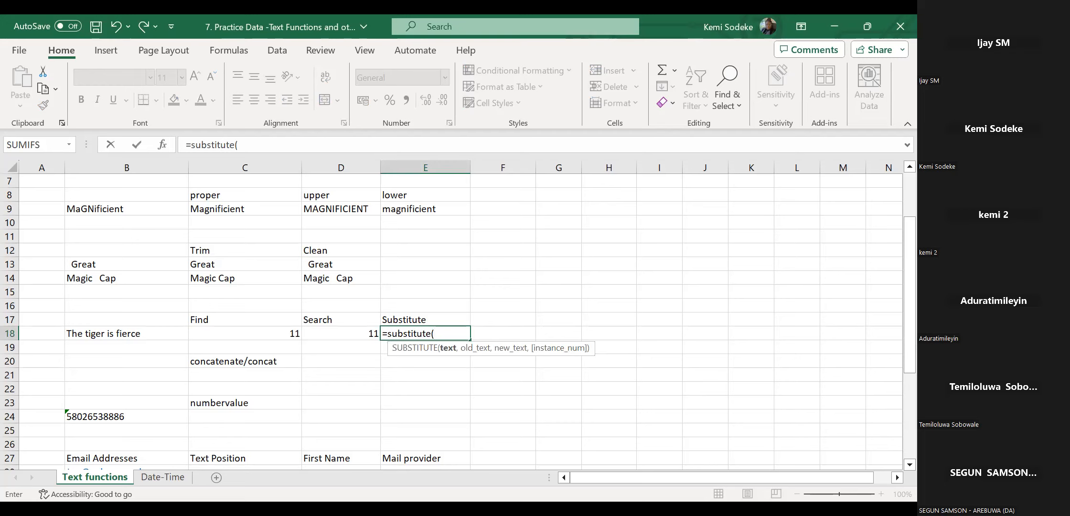
click(137, 331)
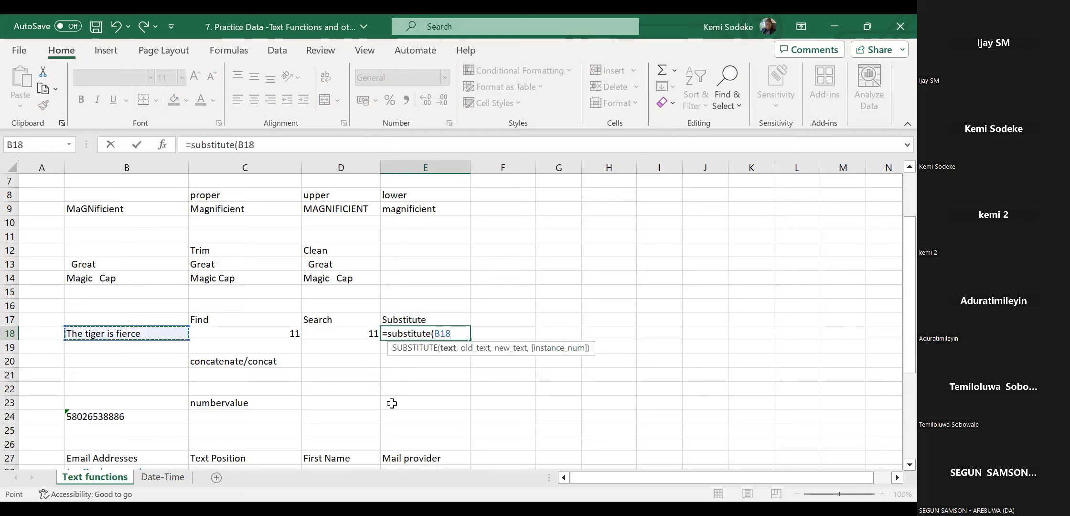
text(,)
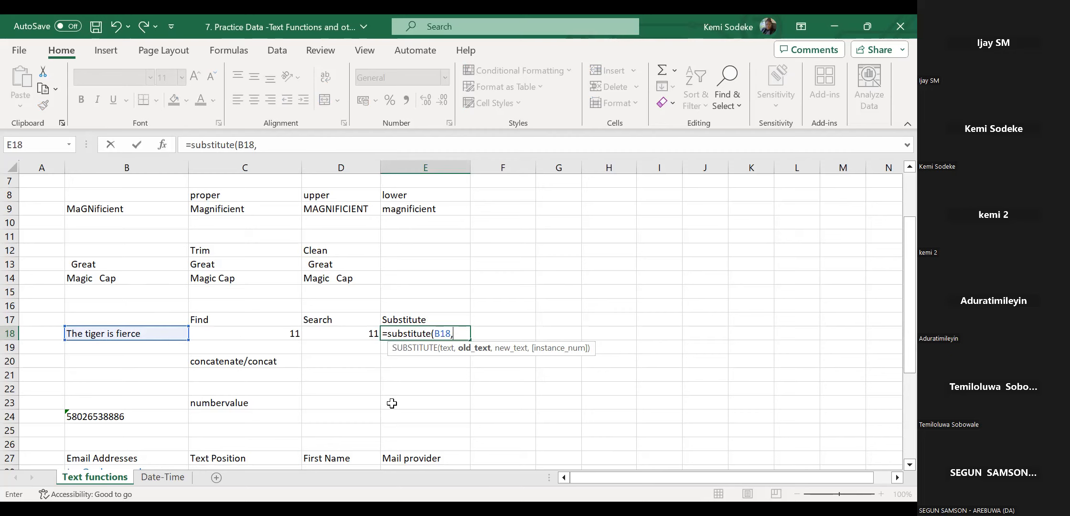
text(r)
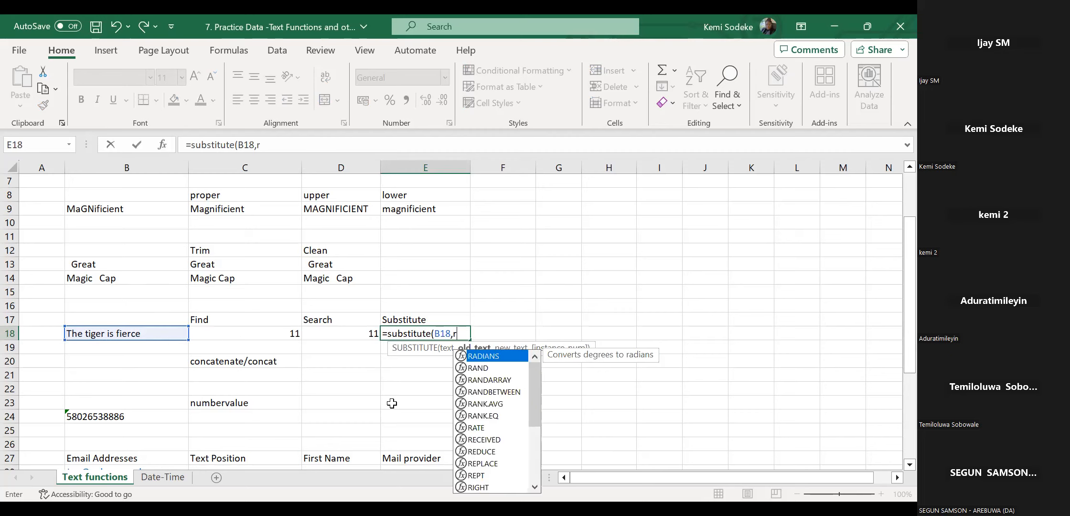
key(BackSpace)
text(")
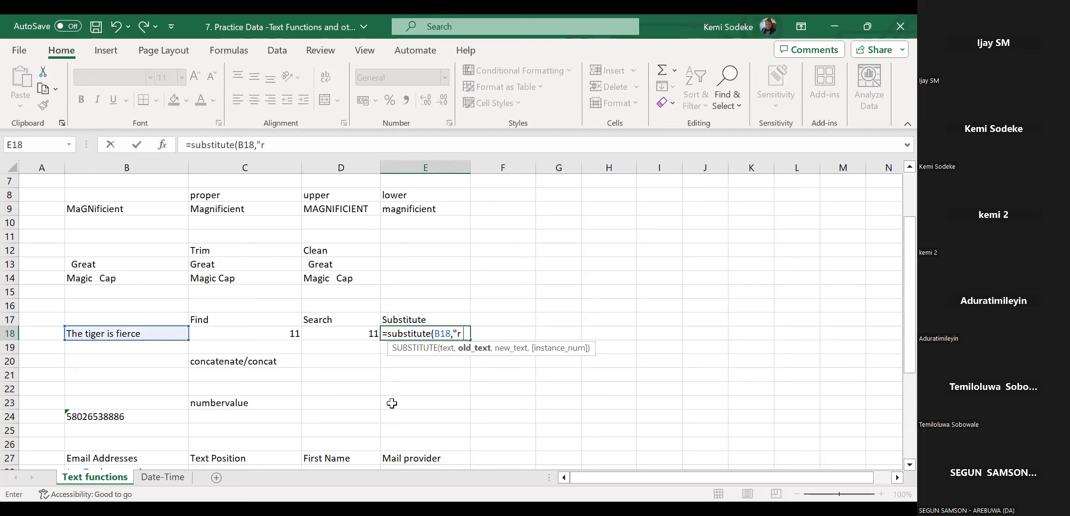
text(r is",)
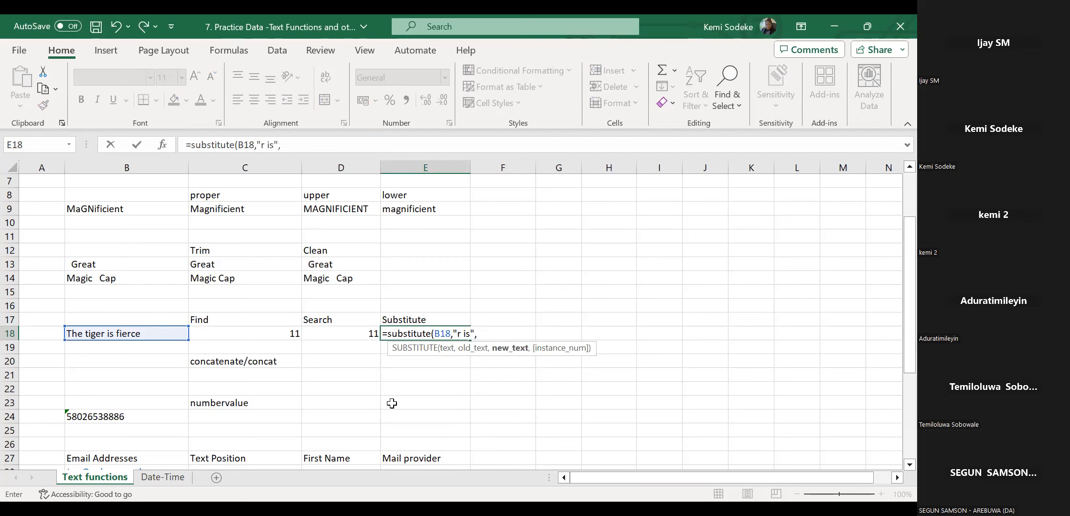
text("rs are")
key(Return)
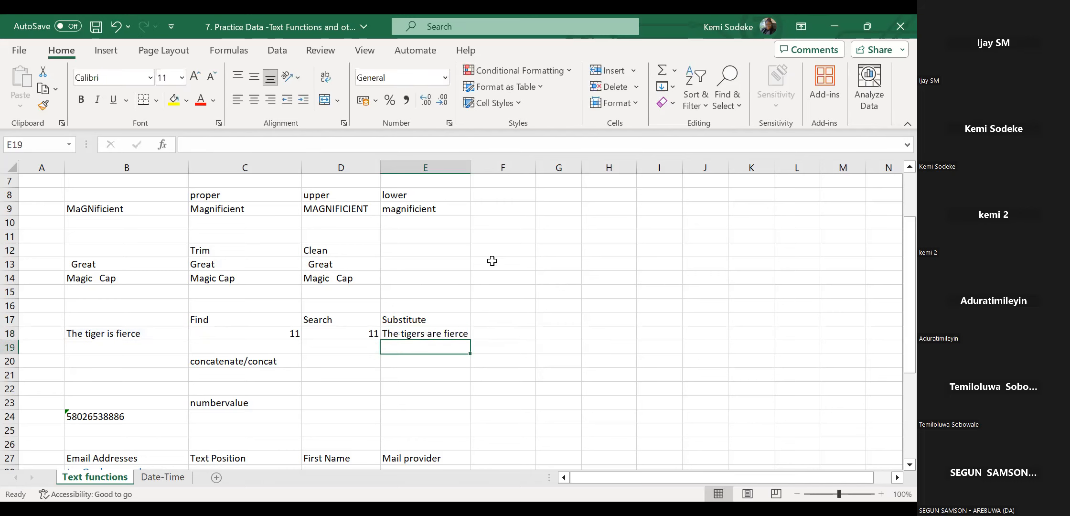
Review the SUBSTITUTE formula in E18 against its source sentence in B18, and look over the concatenate/concat section and the rows below it.
click(404, 336)
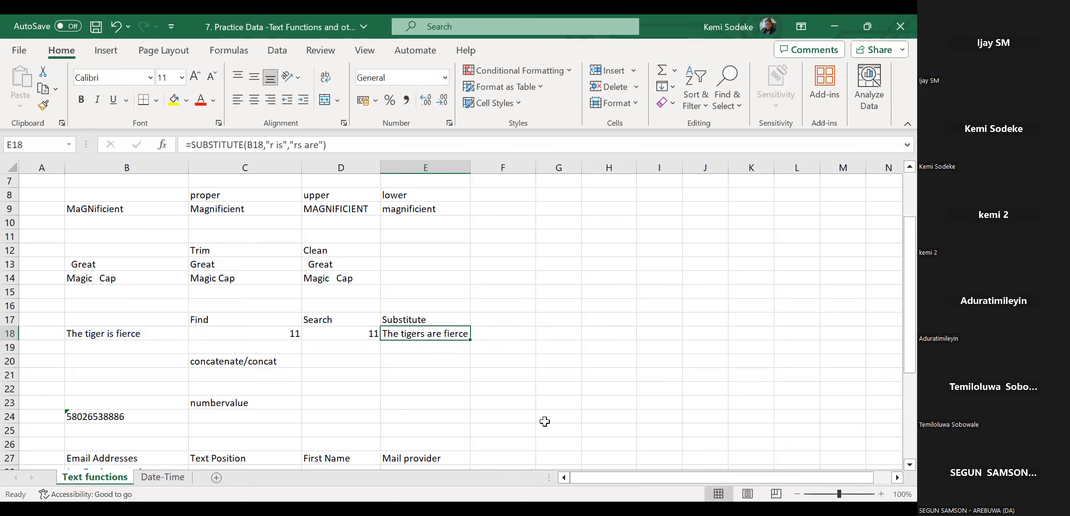
click(135, 334)
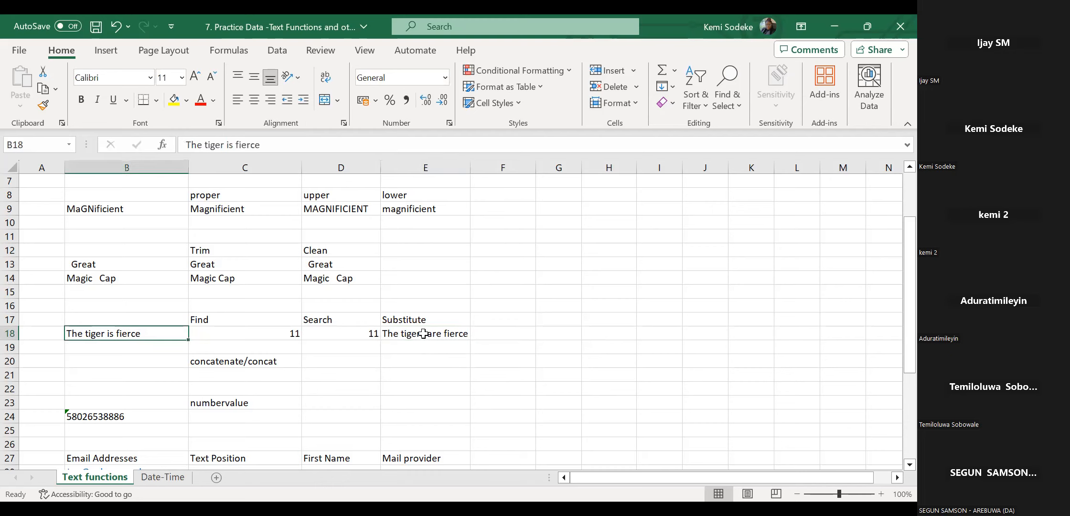
click(447, 334)
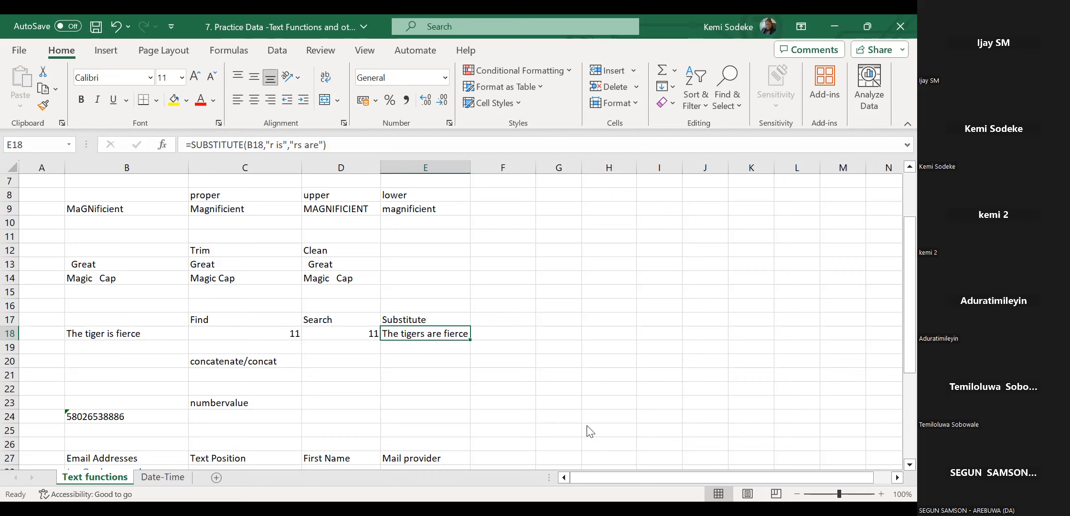
click(600, 431)
click(603, 376)
click(256, 362)
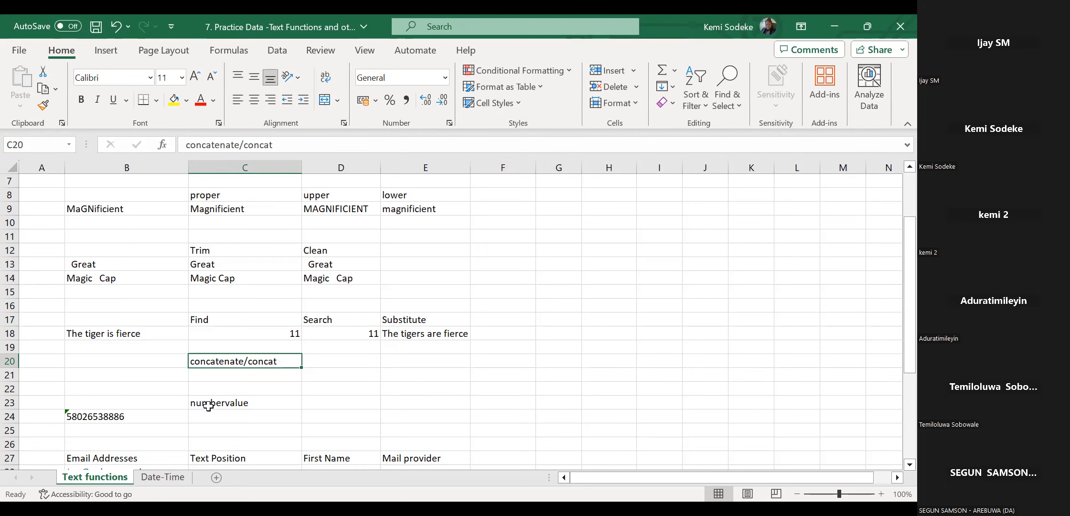
click(439, 414)
scroll(511, 382, down, 1)
scroll(510, 375, down, 2)
scroll(545, 325, up, 2)
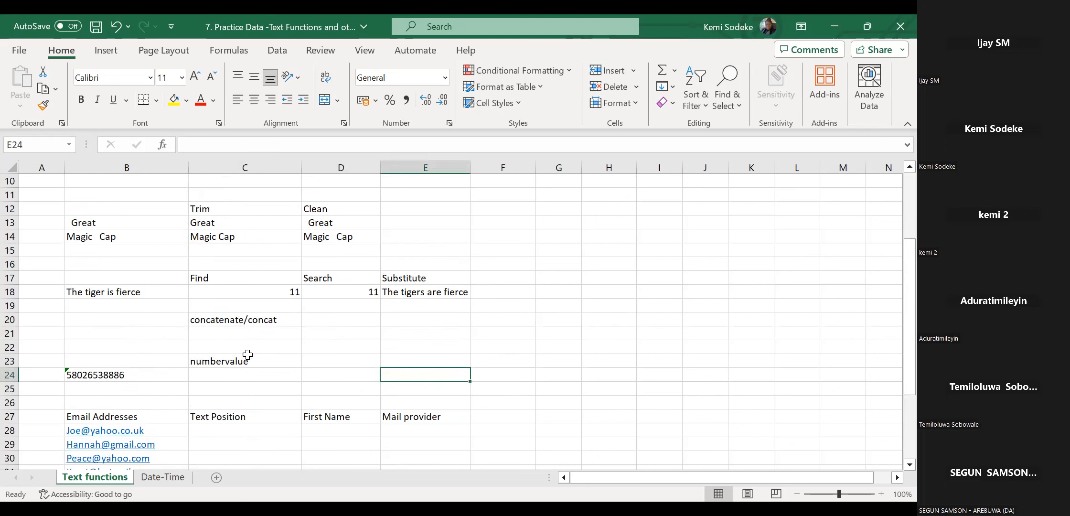
Enter the sample words "Black" in F21 and "Friday" in G21.
click(501, 335)
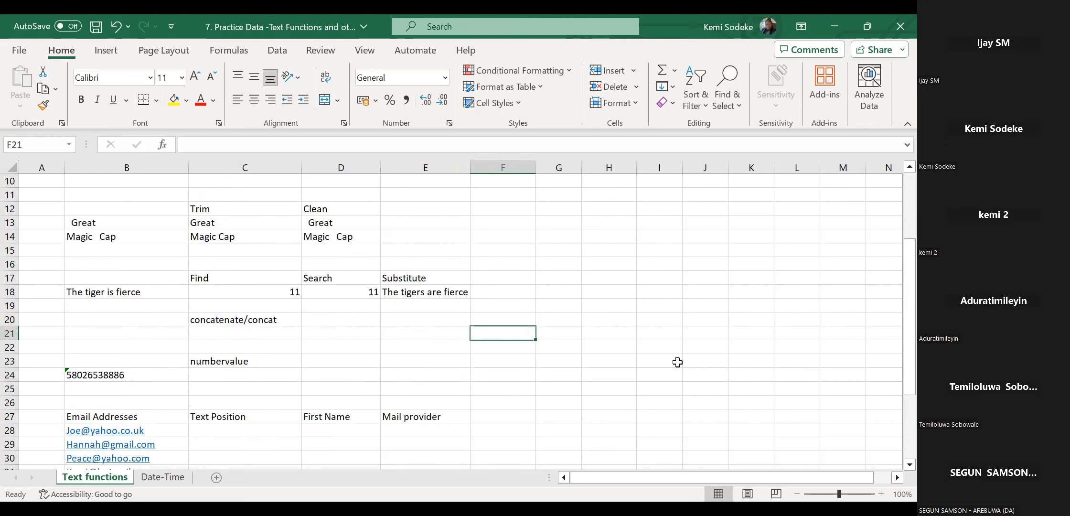
text(a)
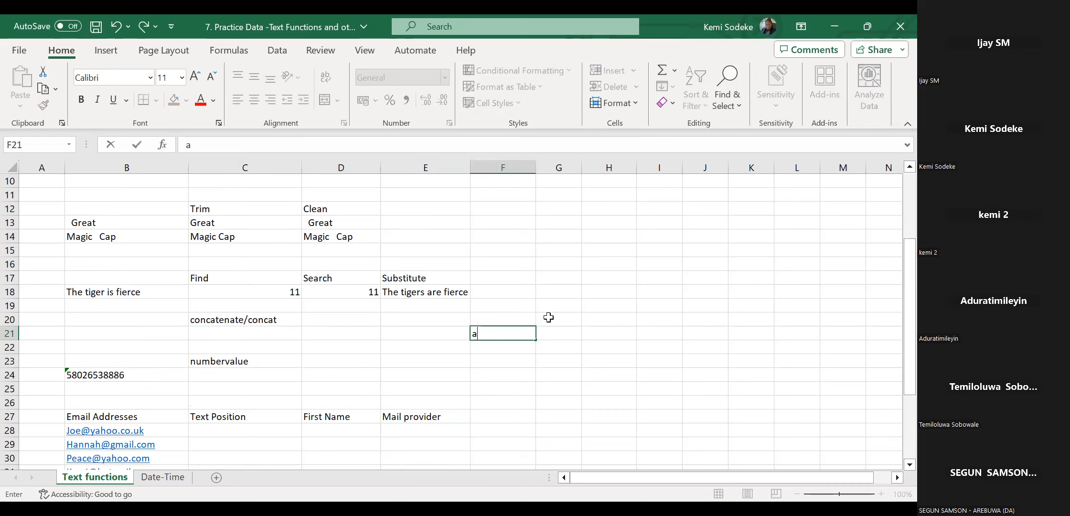
key(Escape)
text(Black)
key(Tab)
text(Fr)
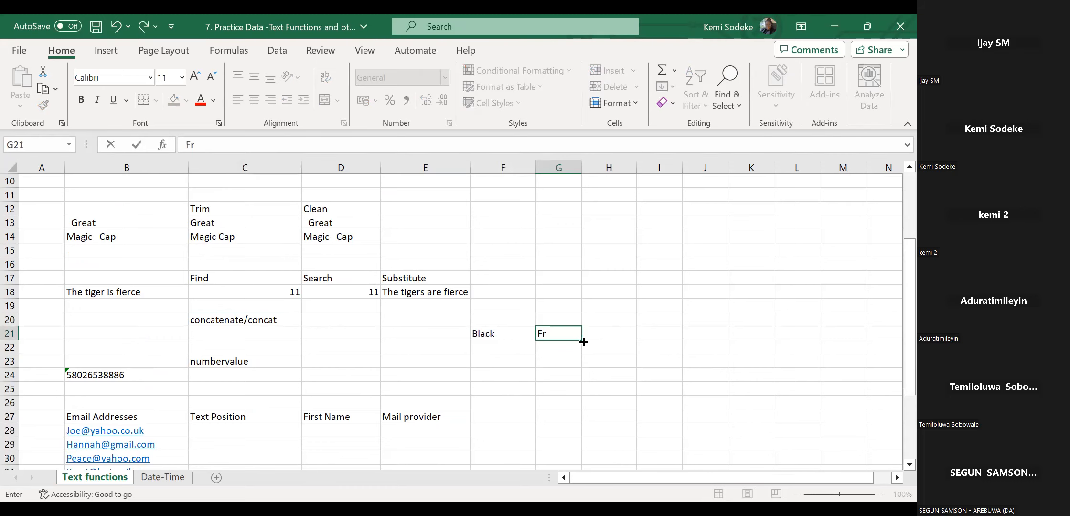
text(idayt)
key(BackSpace)
key(Return)
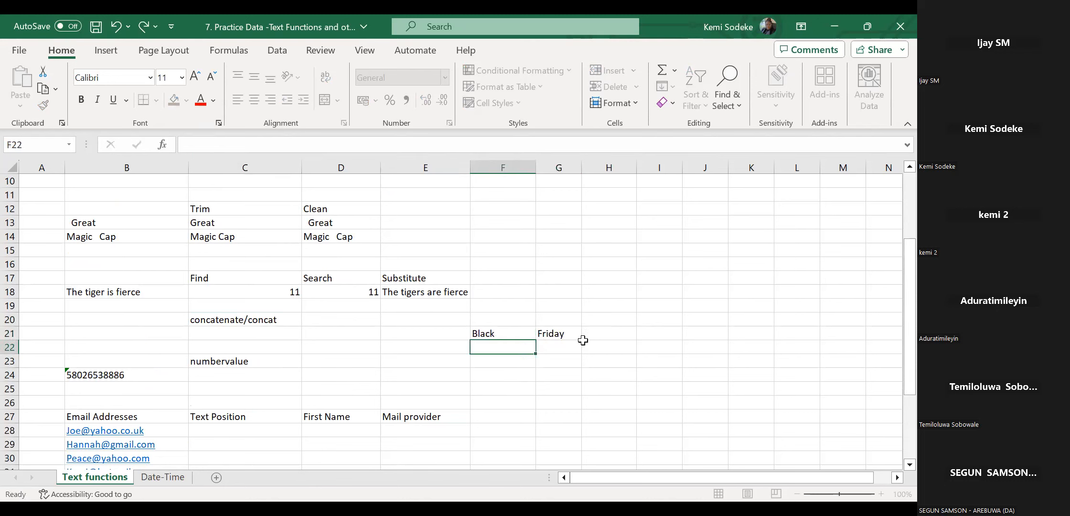
click(501, 336)
click(554, 334)
click(503, 334)
click(553, 337)
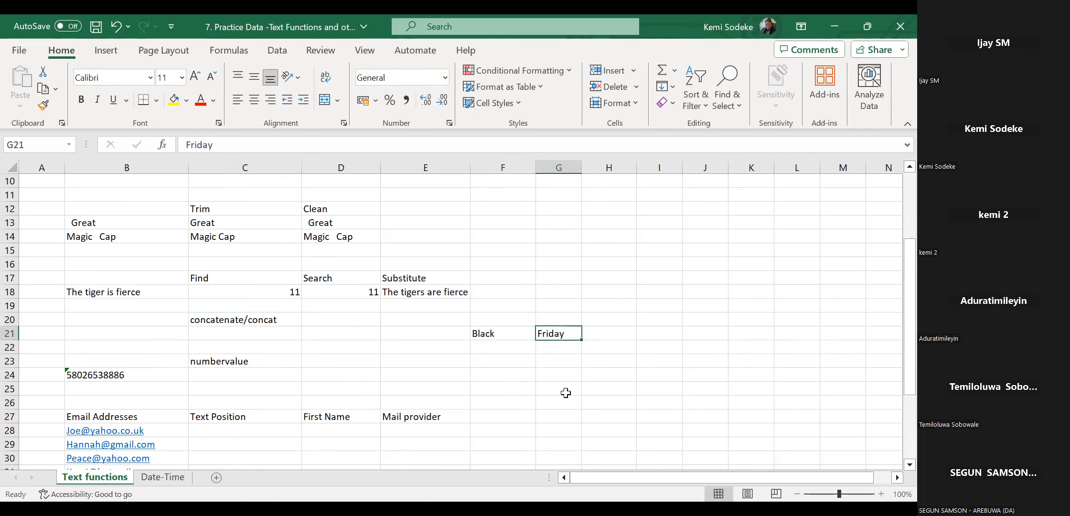
Join the words from F21 and G21 in C21 with the formula =CONCATENATE(F21,G21).
click(239, 334)
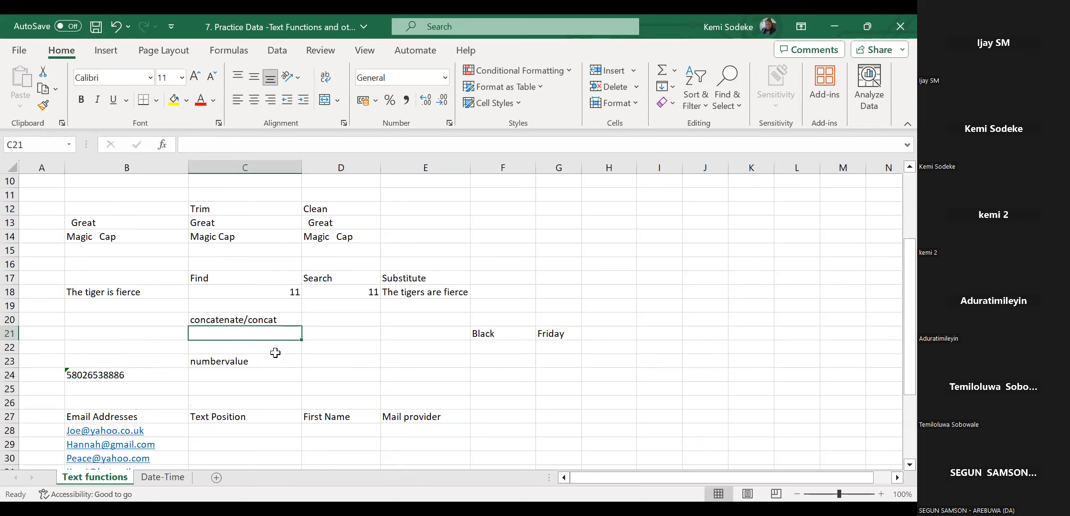
text(=c)
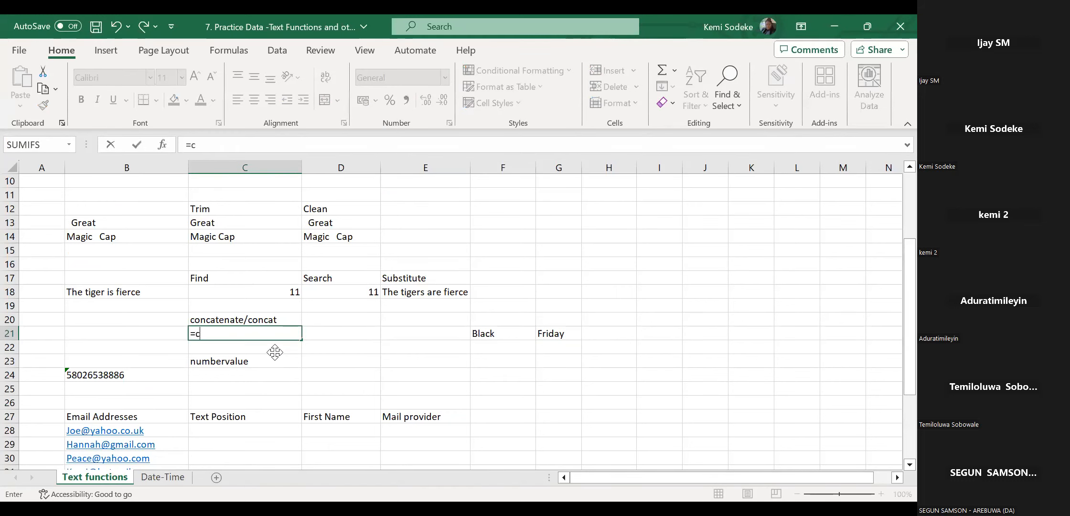
text(oncatenate)
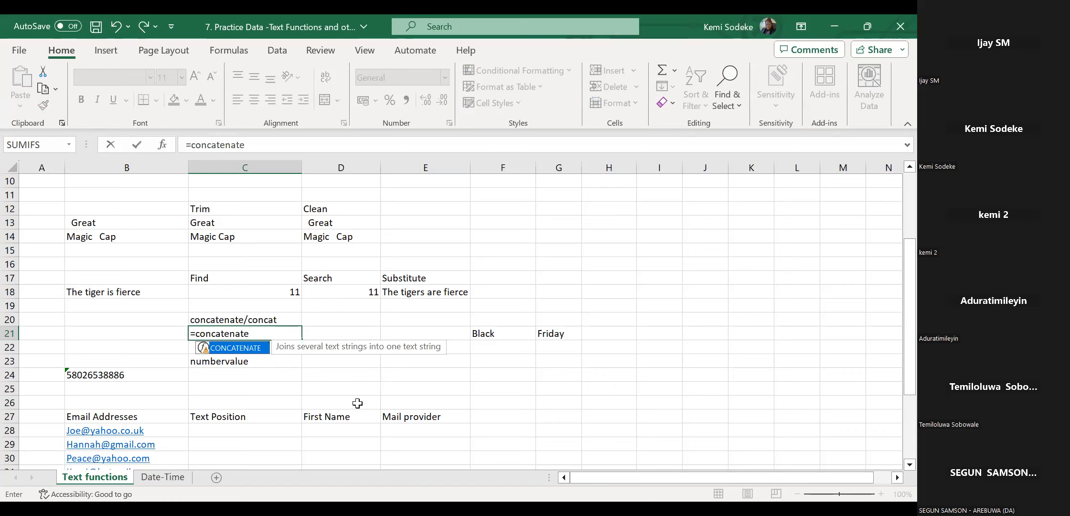
text(()
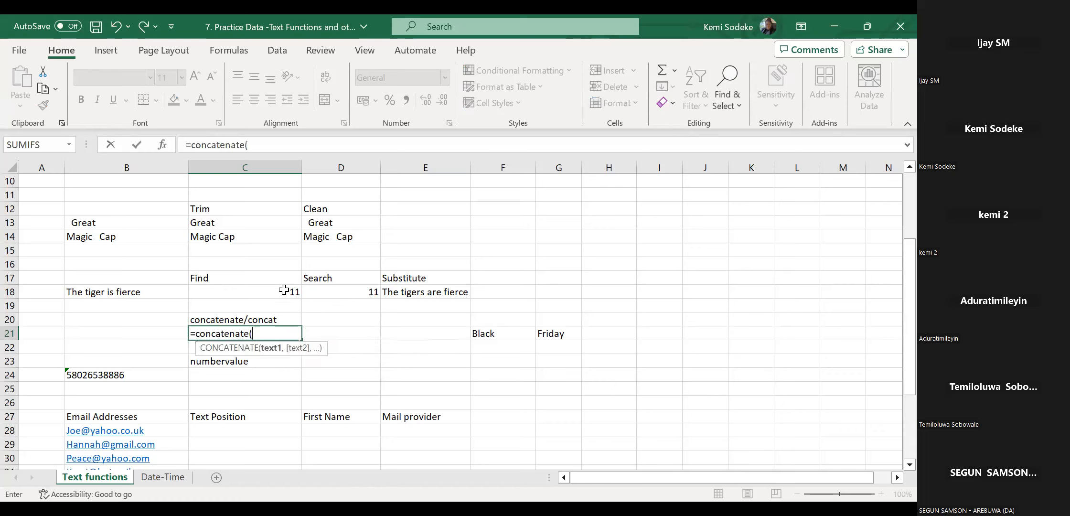
click(505, 333)
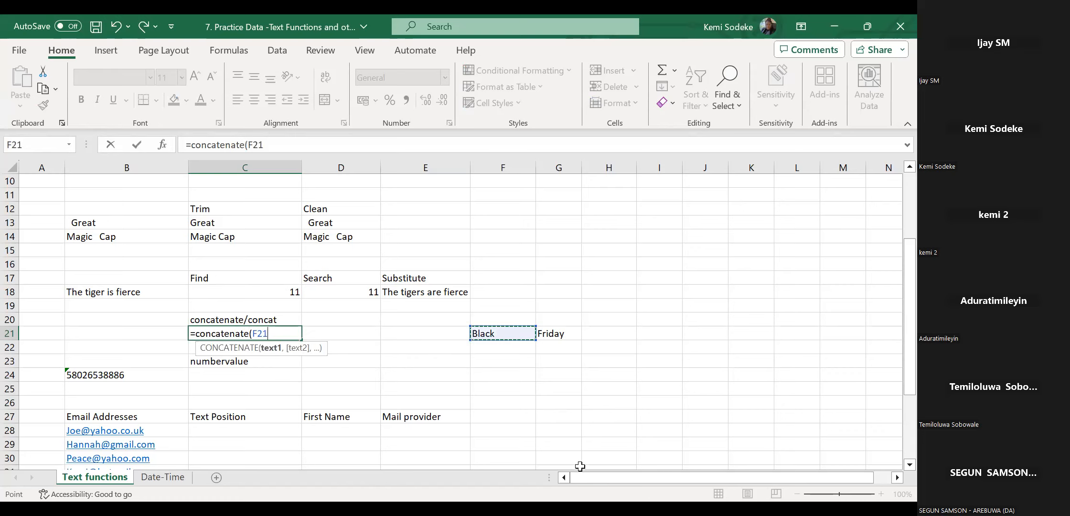
text(,)
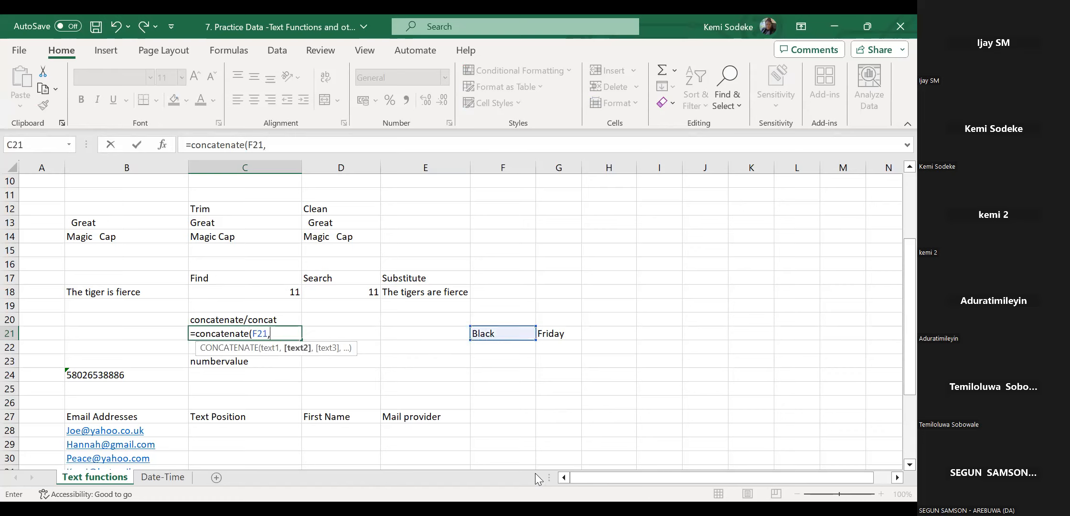
click(560, 334)
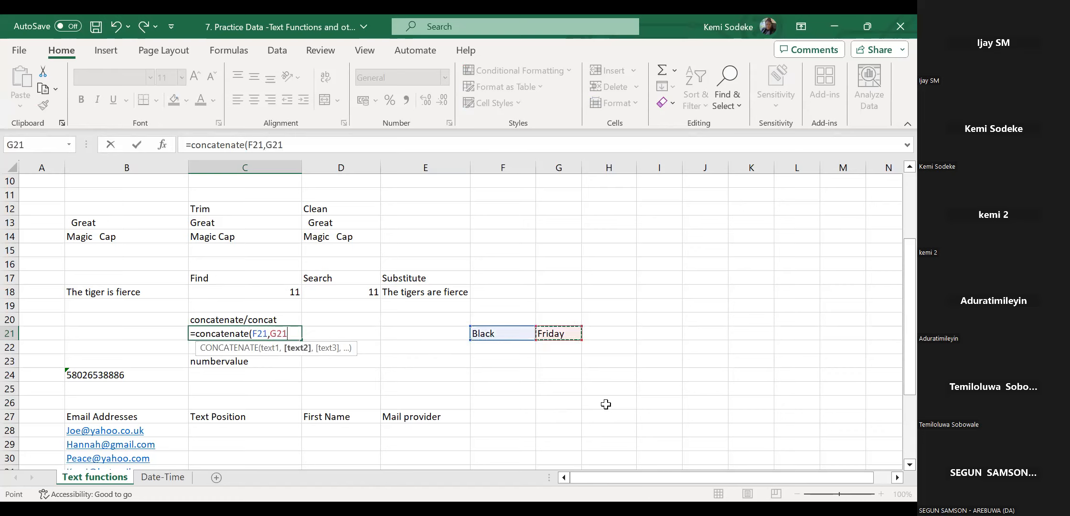
text())
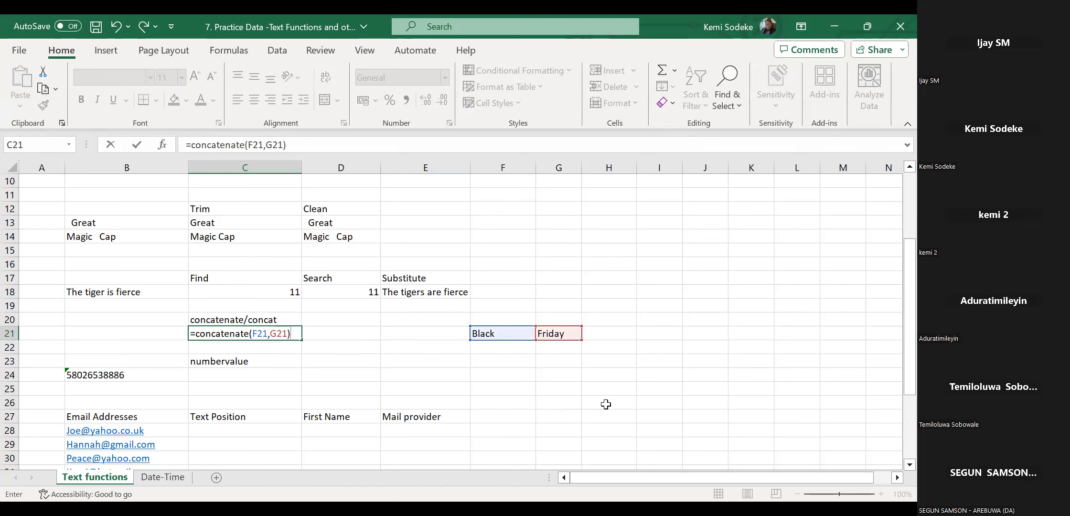
key(Return)
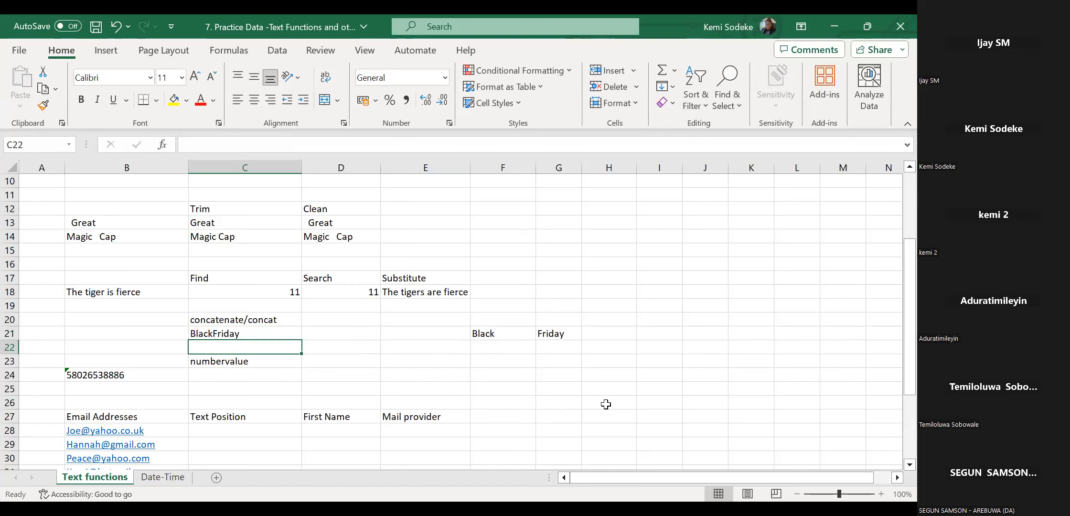
Add a space (" ") as an argument between F21 and G21 in the CONCATENATE formula in C21.
click(239, 334)
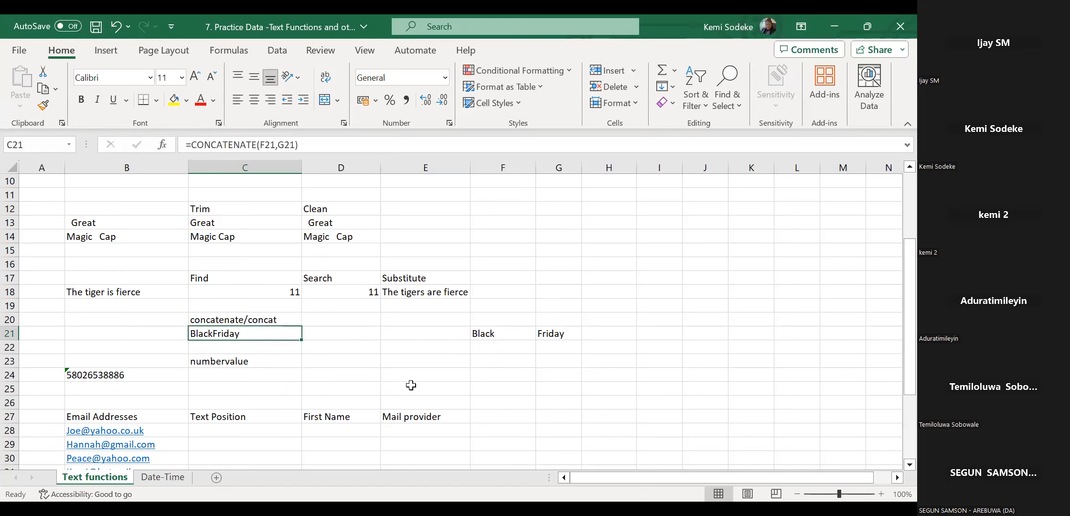
click(277, 143)
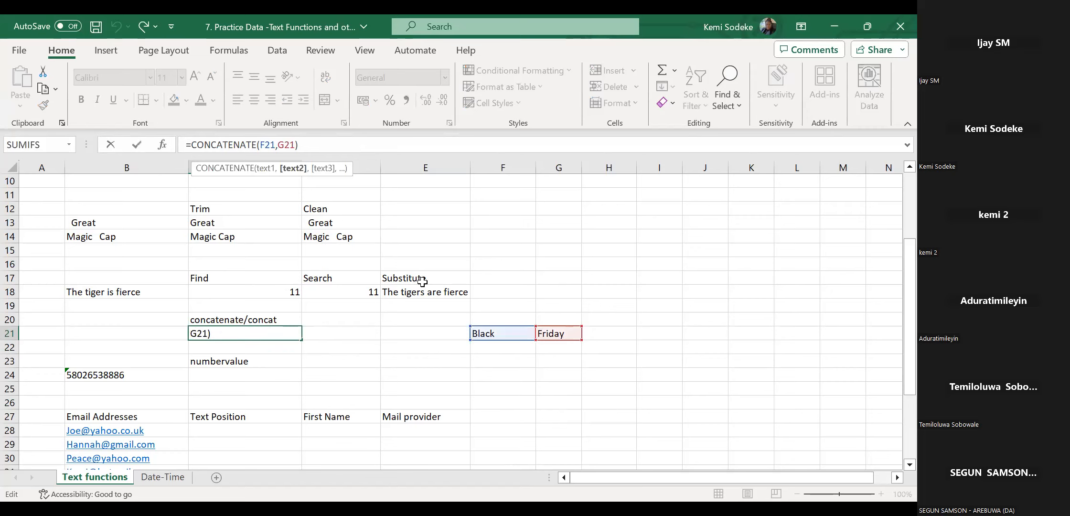
text(" ",)
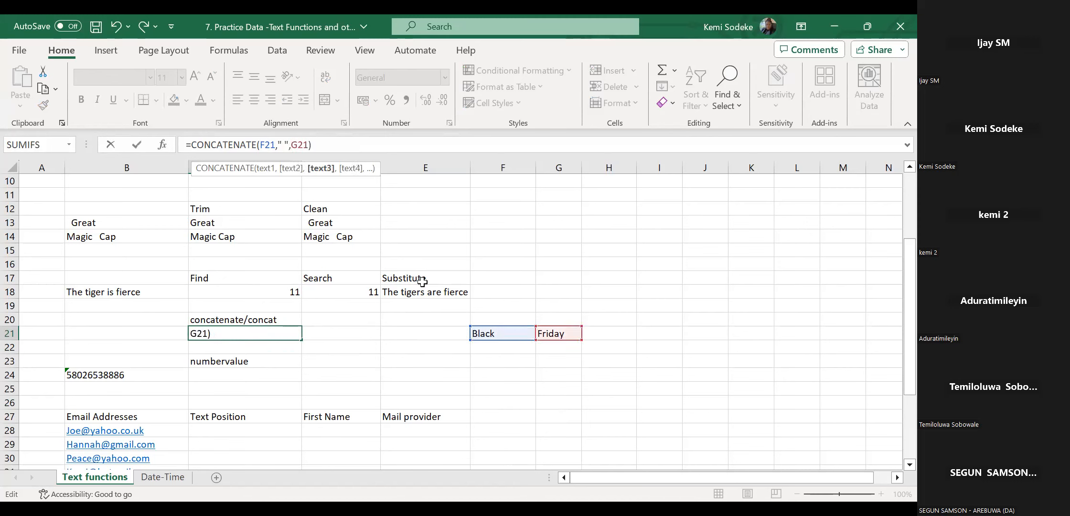
key(Return)
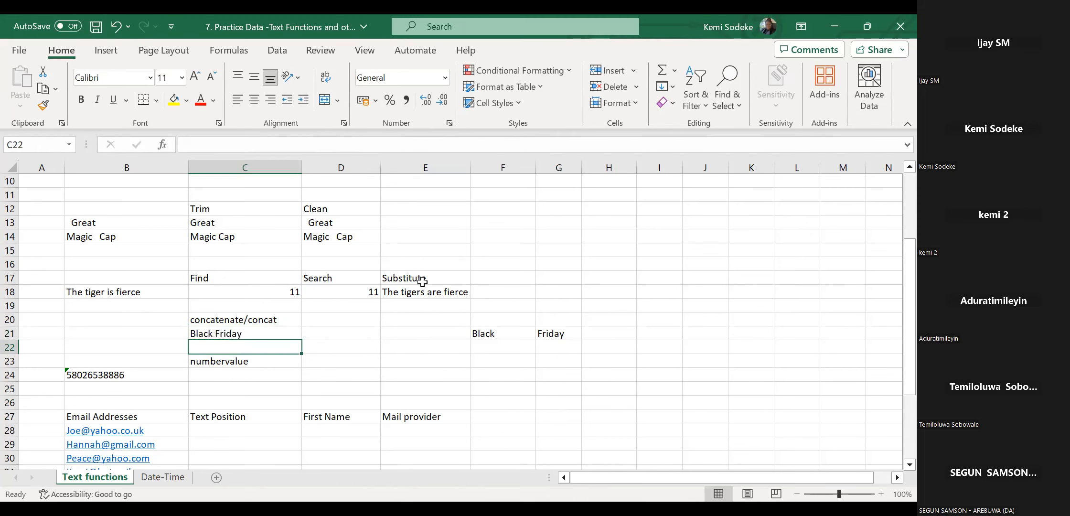
click(252, 335)
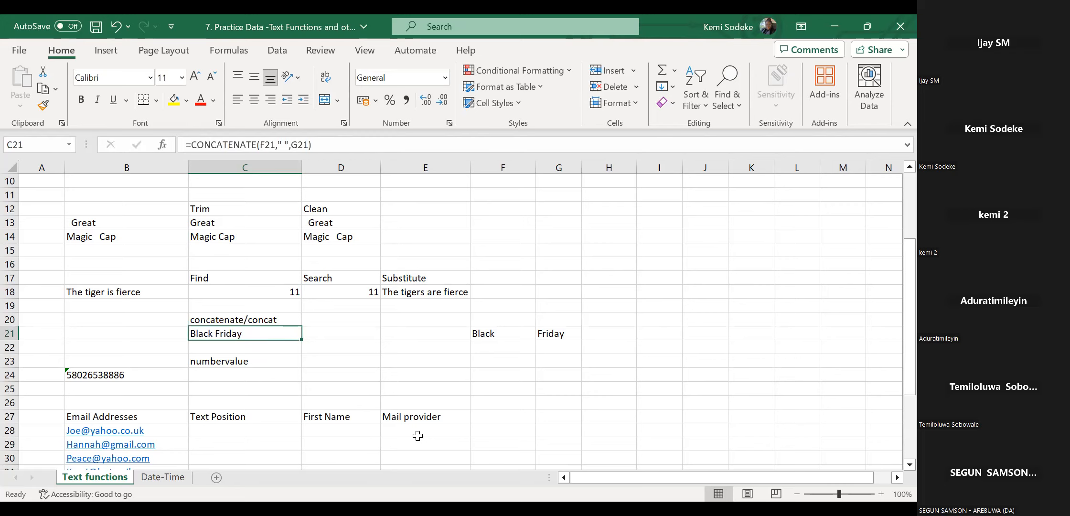
Join the words from F21 and G21 with a space between them in D21 using the formula =F21&" "&G21.
click(340, 333)
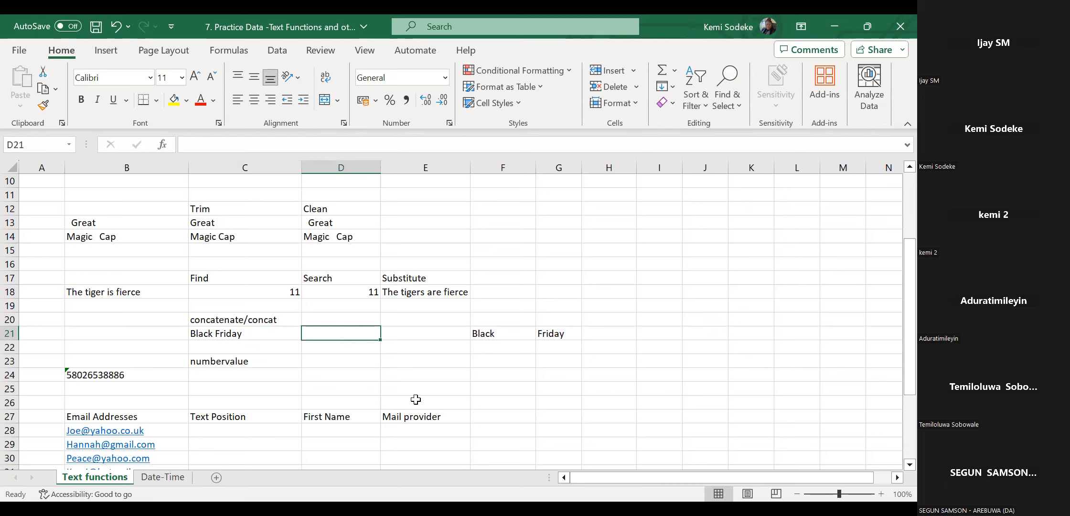
text(=)
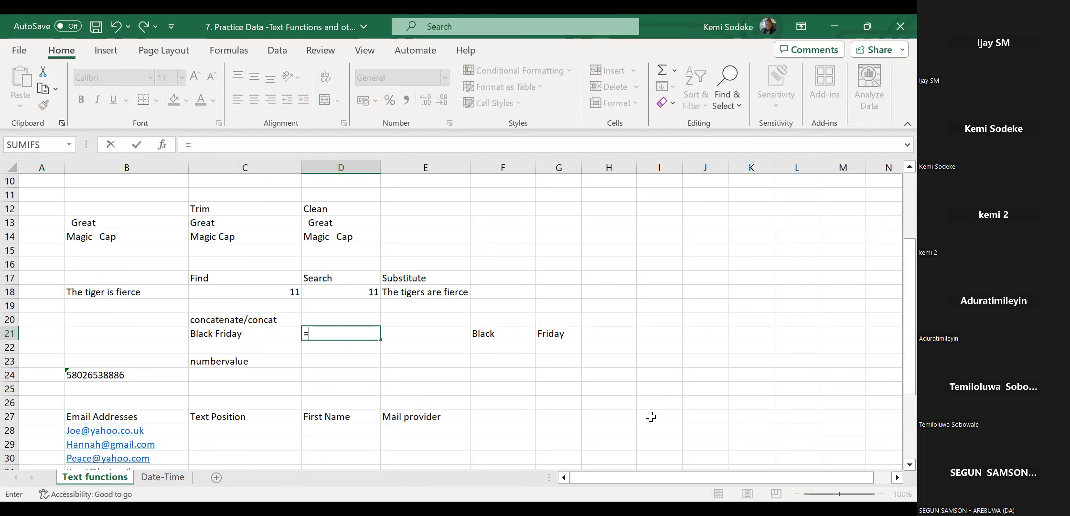
click(505, 333)
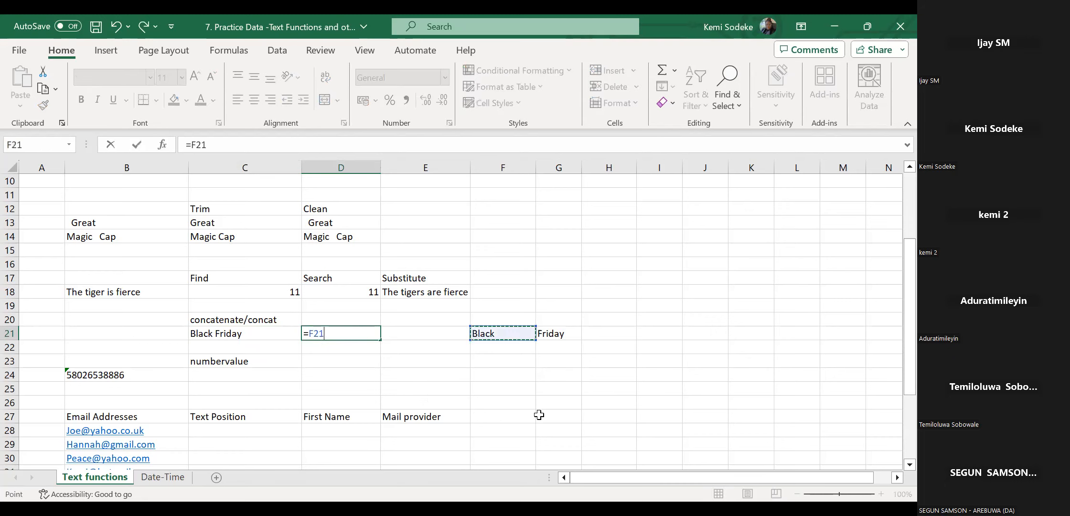
text(&" "&)
click(550, 329)
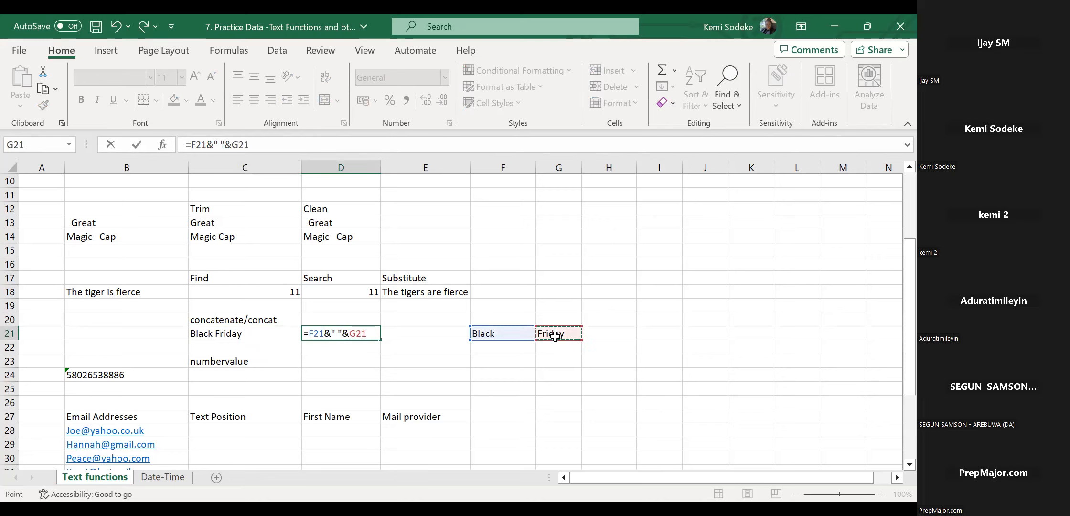
key(Return)
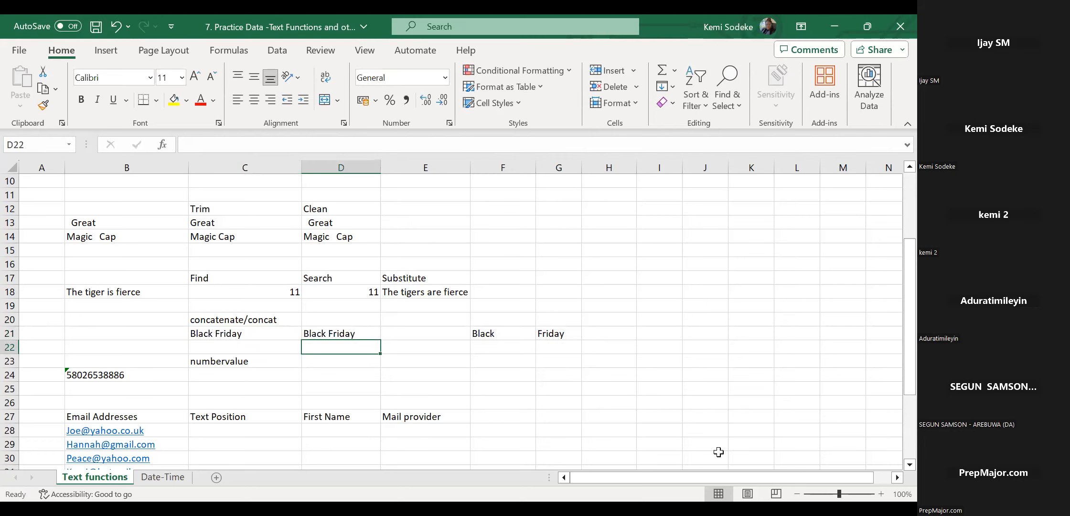
click(361, 336)
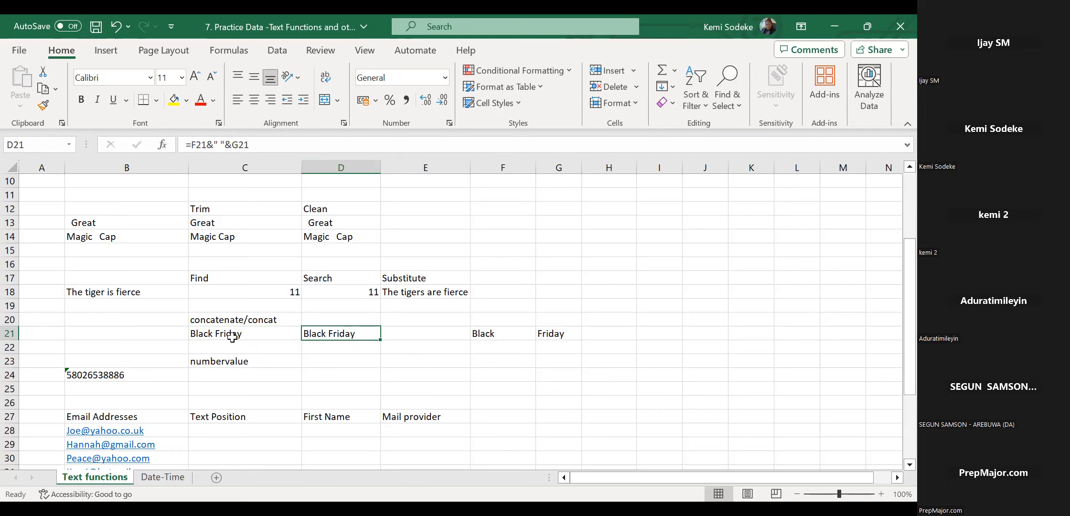
click(401, 337)
click(349, 338)
Convert the text-stored number in B24 to a numeric value in C24 with the formula =NUMBERVALUE(B24).
click(235, 375)
click(246, 363)
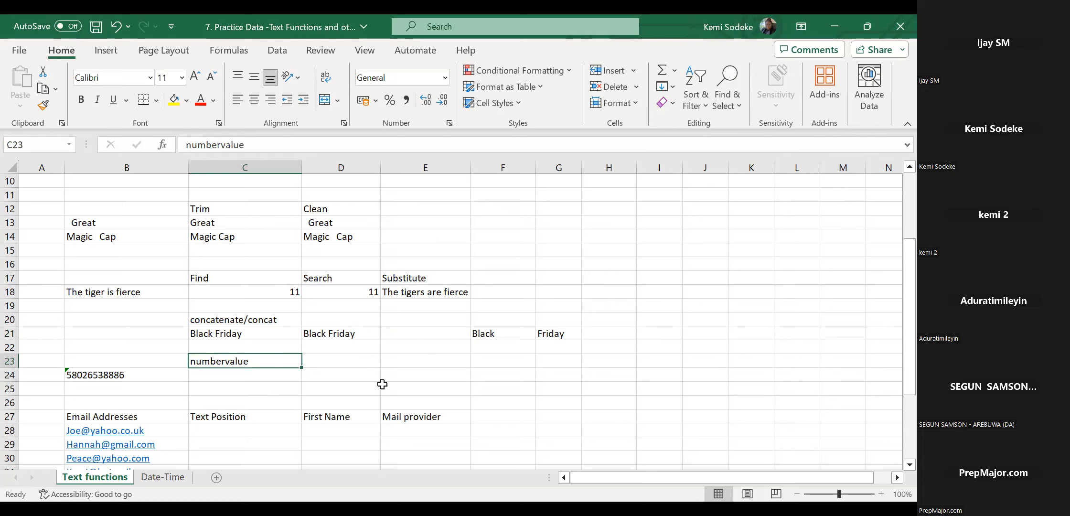
click(67, 374)
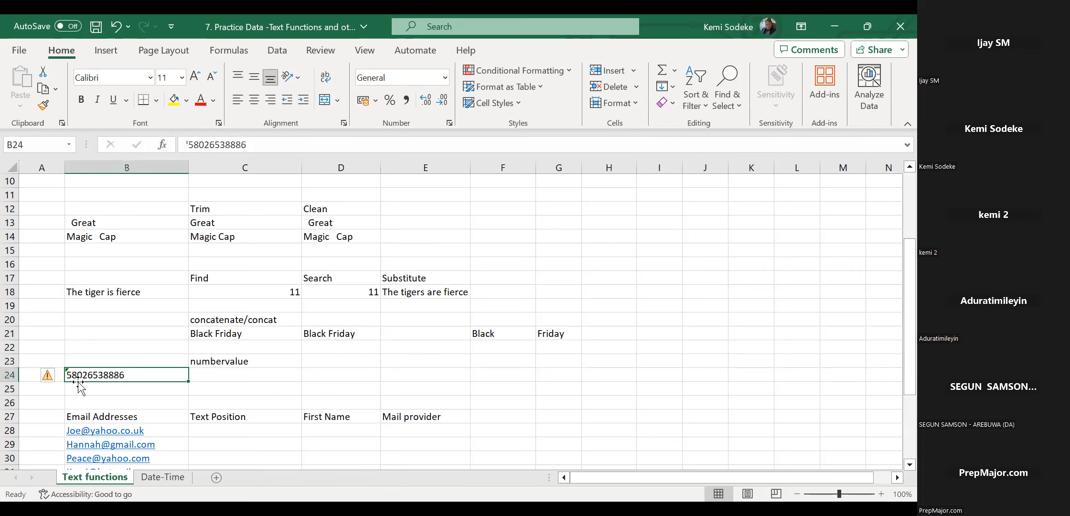
mouse_move(59, 379)
click(242, 372)
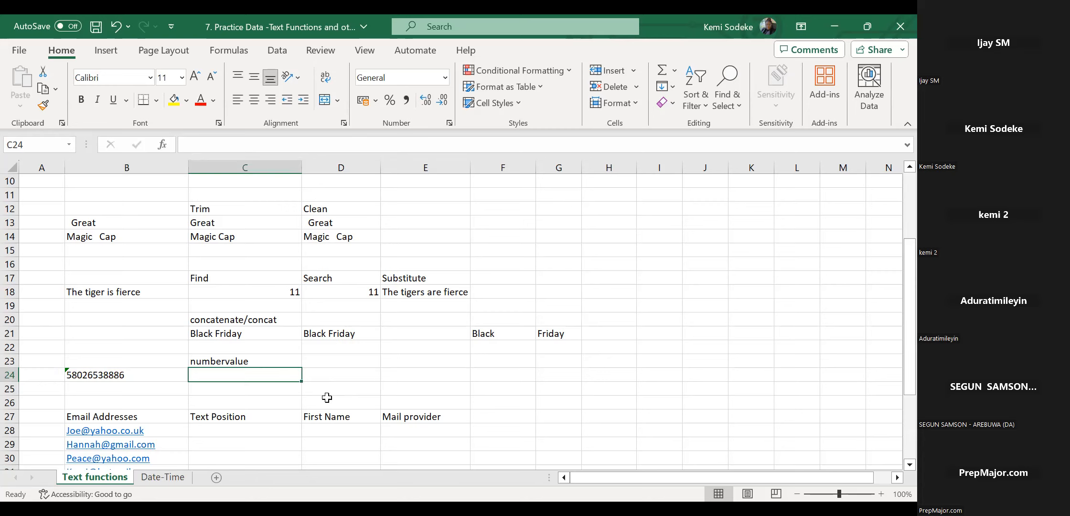
text(=n)
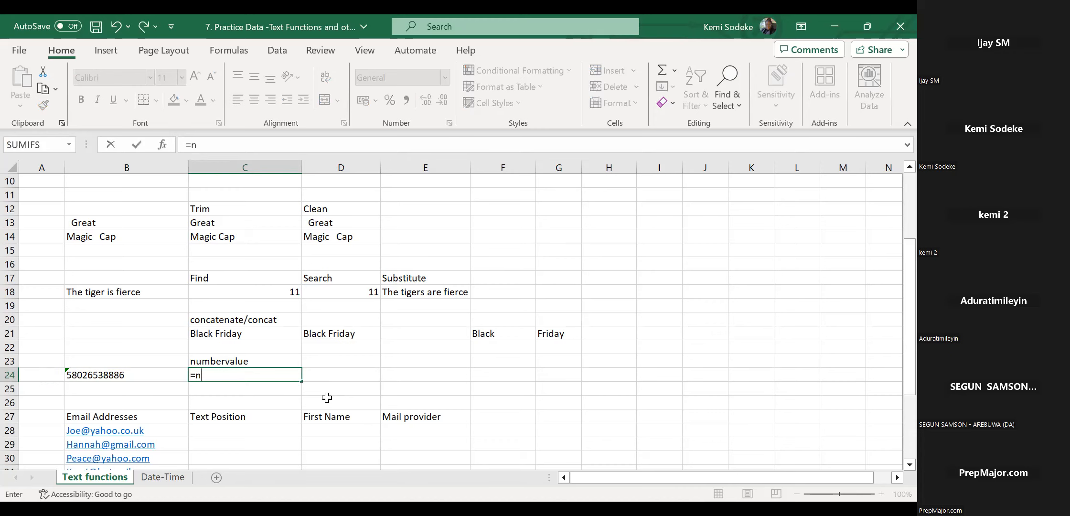
text(umbervalue)
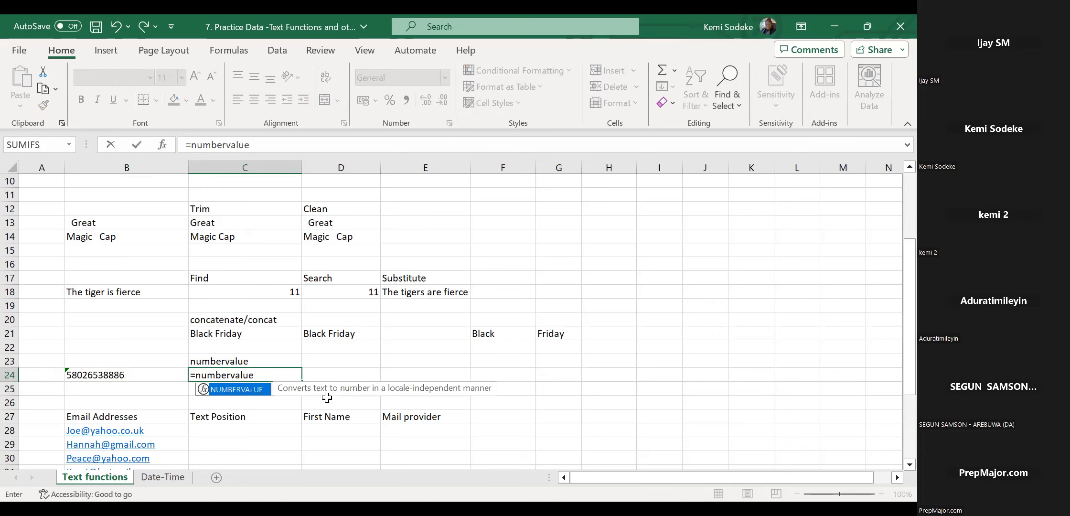
text(()
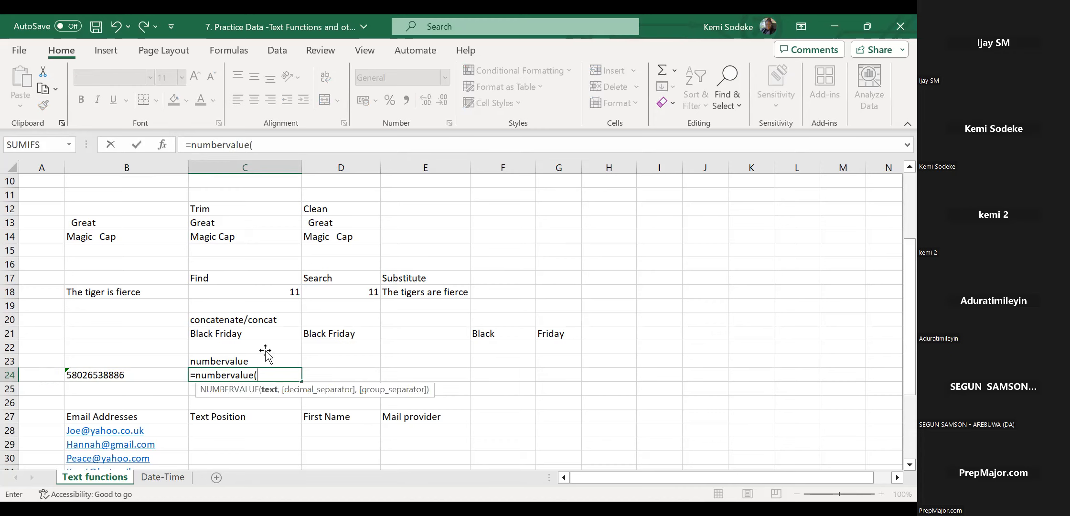
click(119, 377)
text())
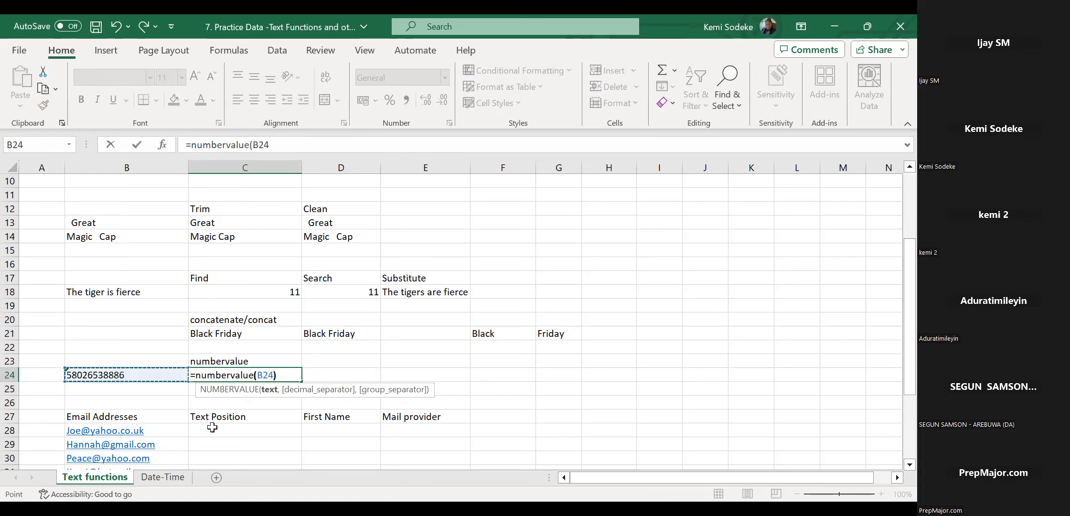
key(Return)
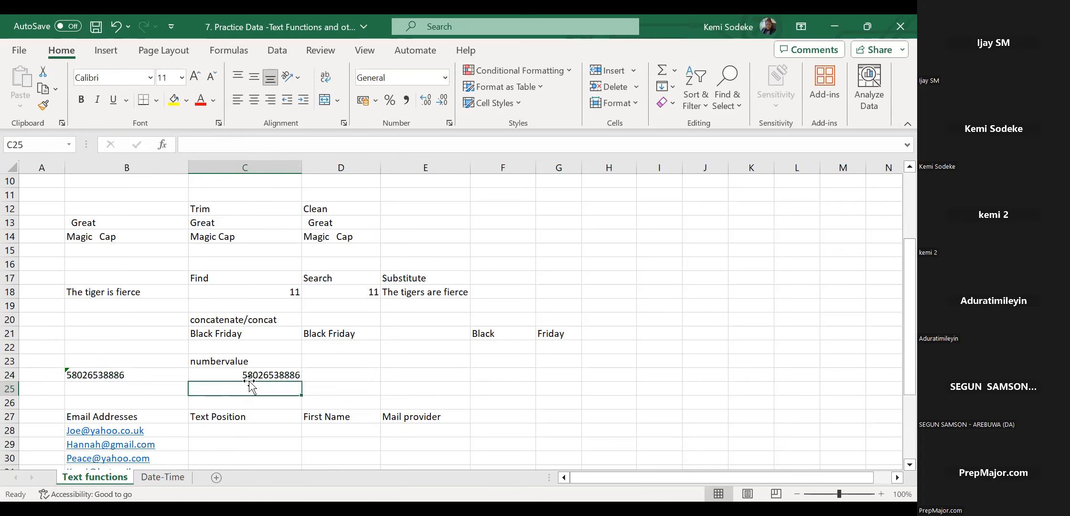
click(269, 377)
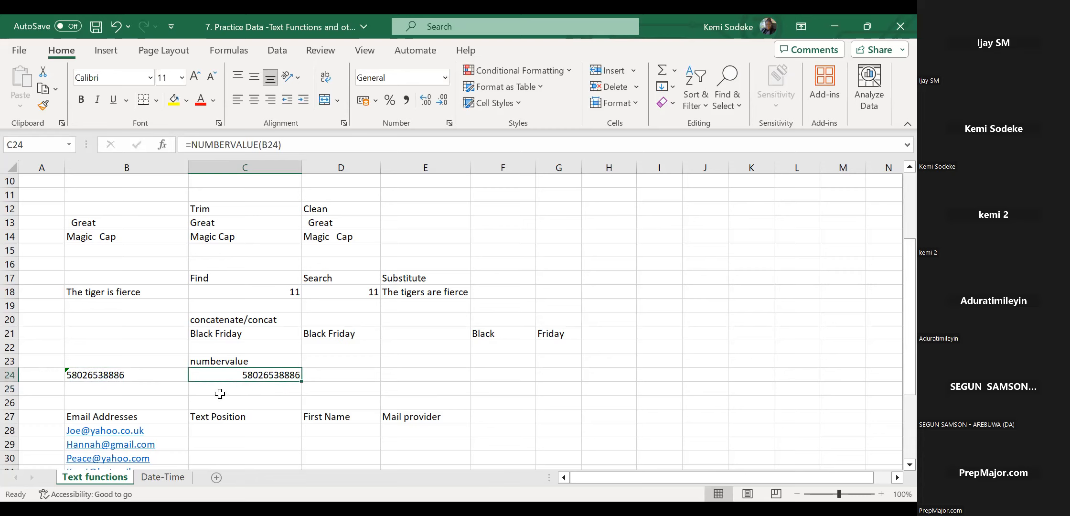
Convert the text-stored number to a numeric value in D24 by multiplying it by 1 with the formula =B24*1.
click(338, 377)
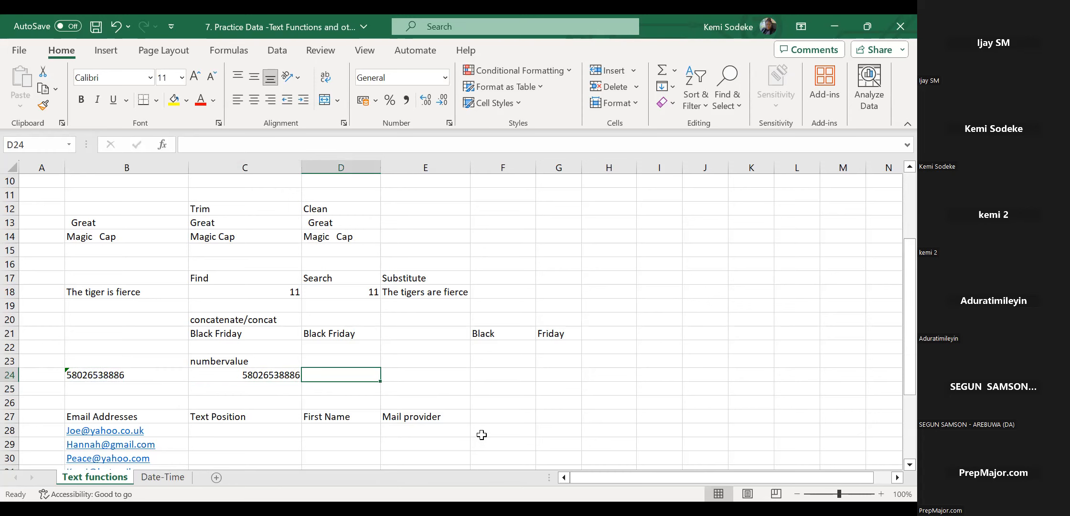
text(=)
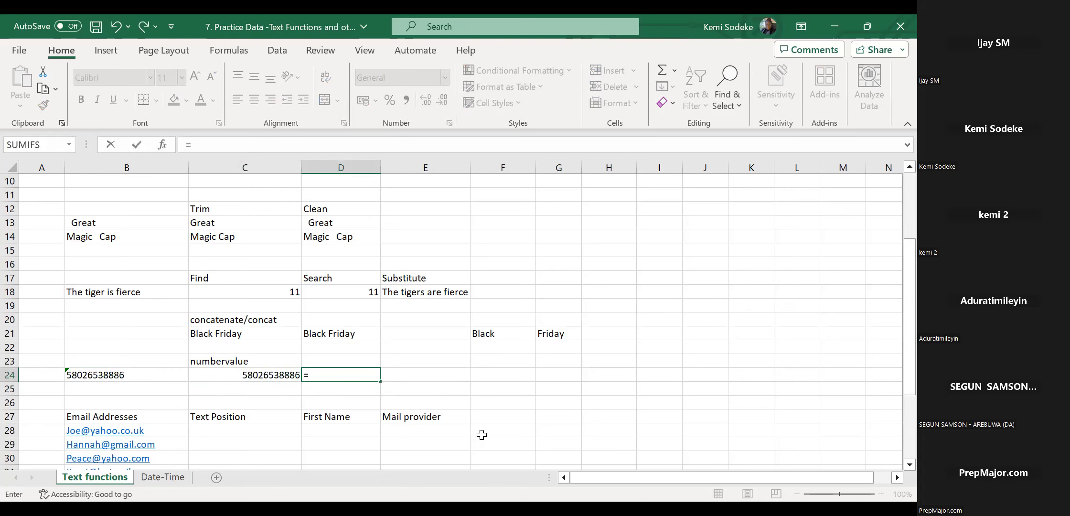
click(118, 376)
text(*1)
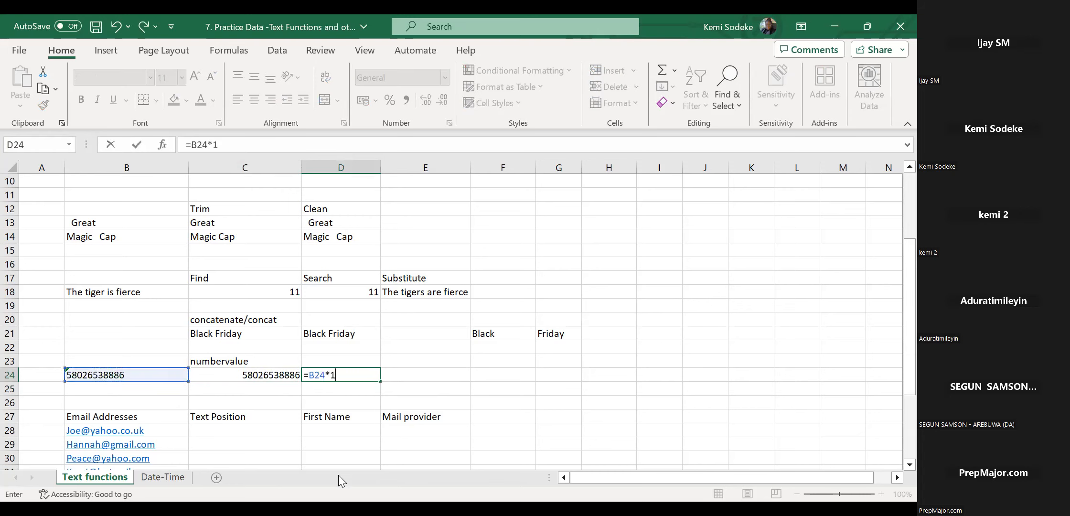
key(Return)
click(314, 379)
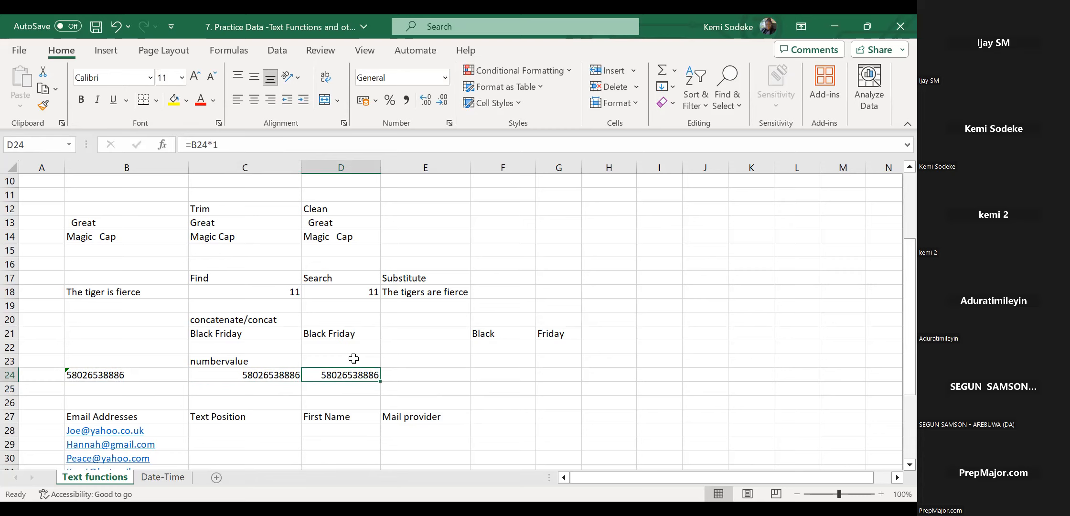
Examine the error-checking options for the number stored as text in B24, including Convert to Number, without applying any.
click(96, 376)
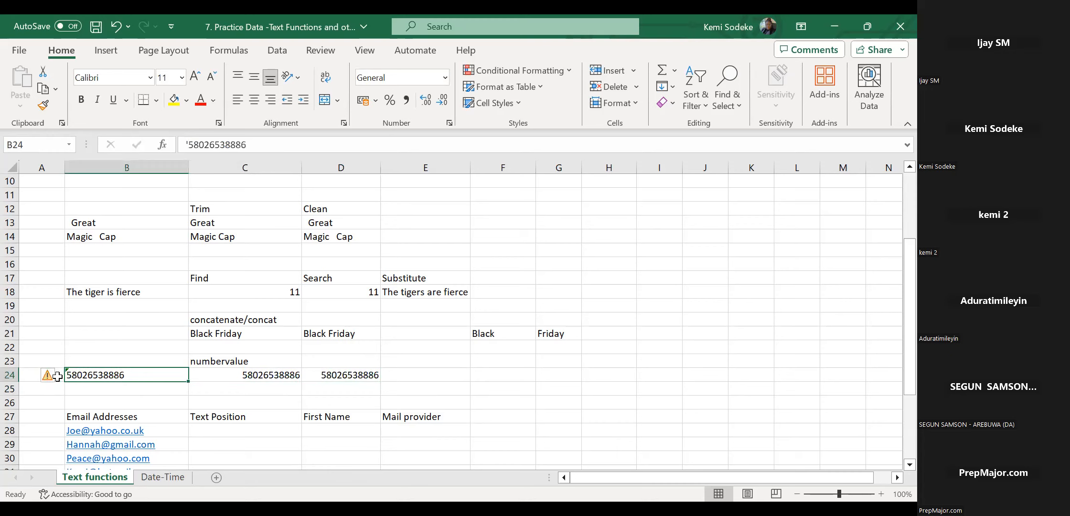
click(60, 377)
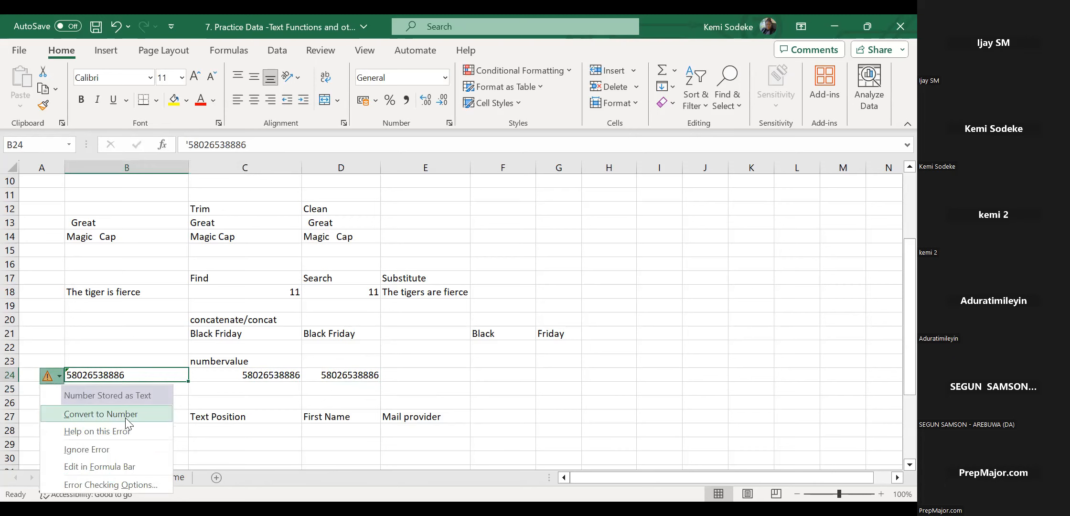
click(218, 403)
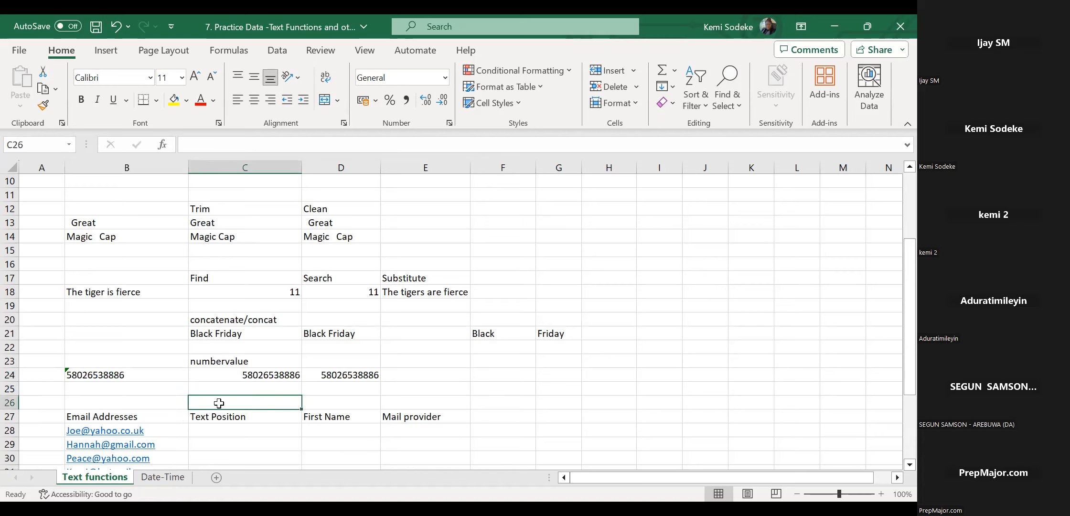
click(116, 372)
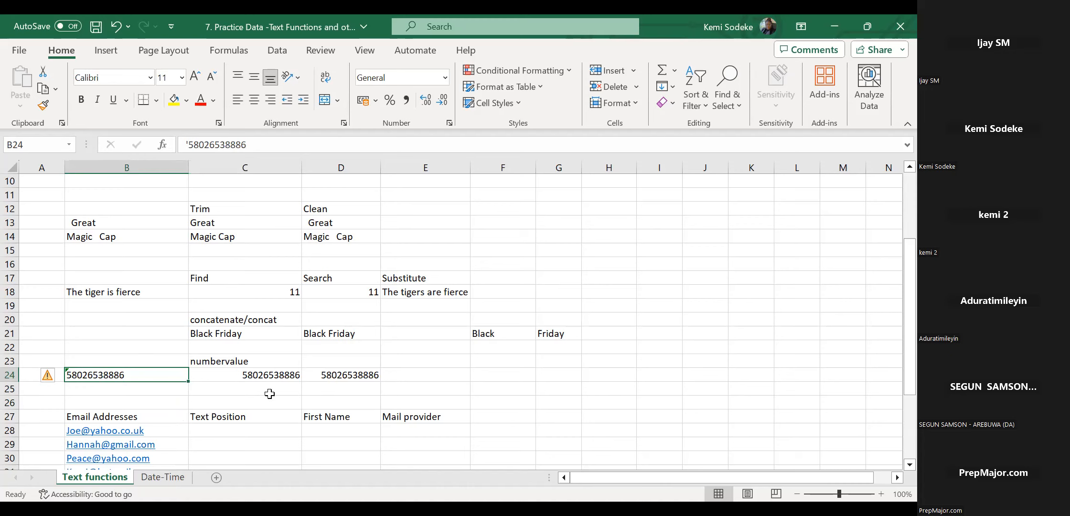
Look over the email address table in rows 27 to 31 and its empty Text Position, First Name and Mail provider columns.
click(498, 389)
scroll(498, 389, down, 2)
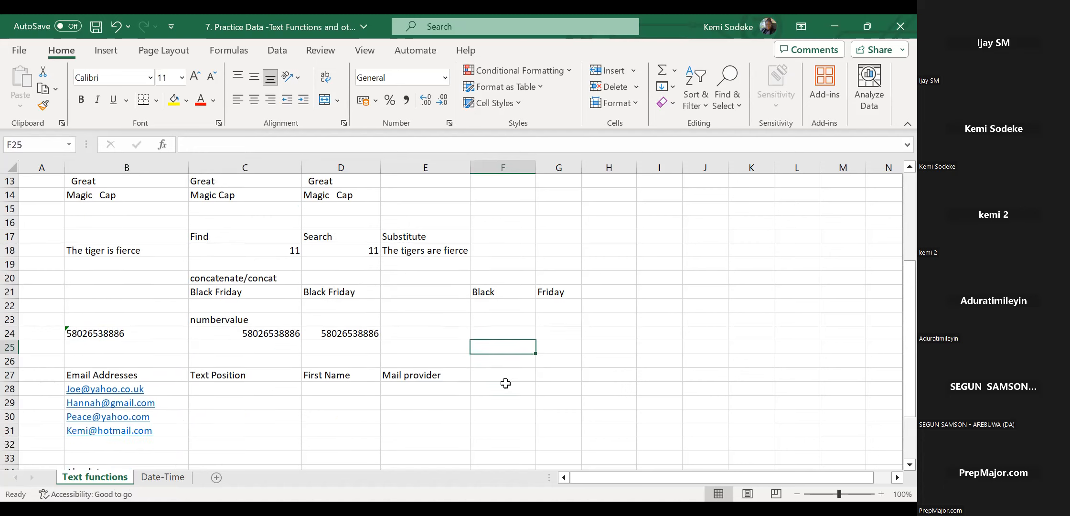
scroll(530, 381, up, 2)
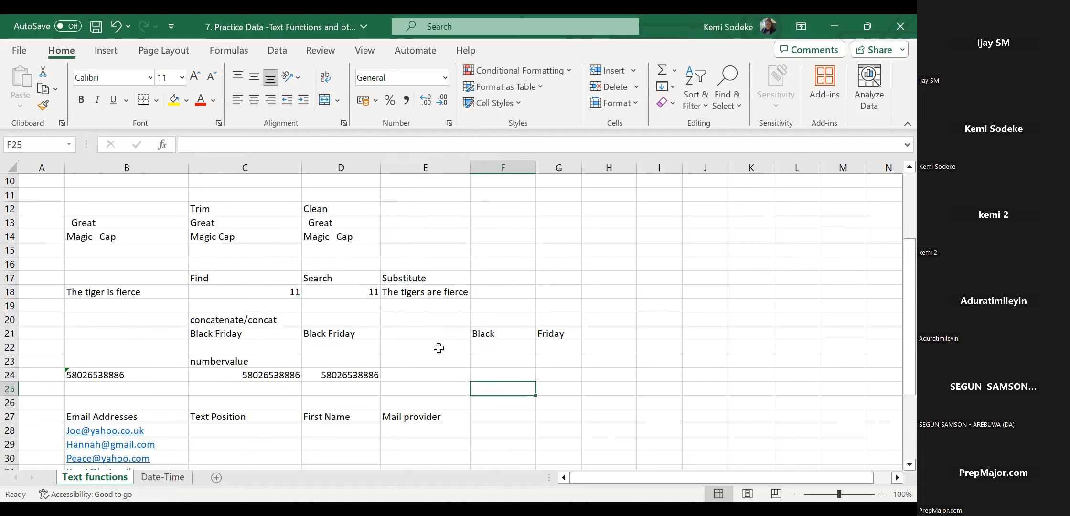
scroll(444, 342, down, 1)
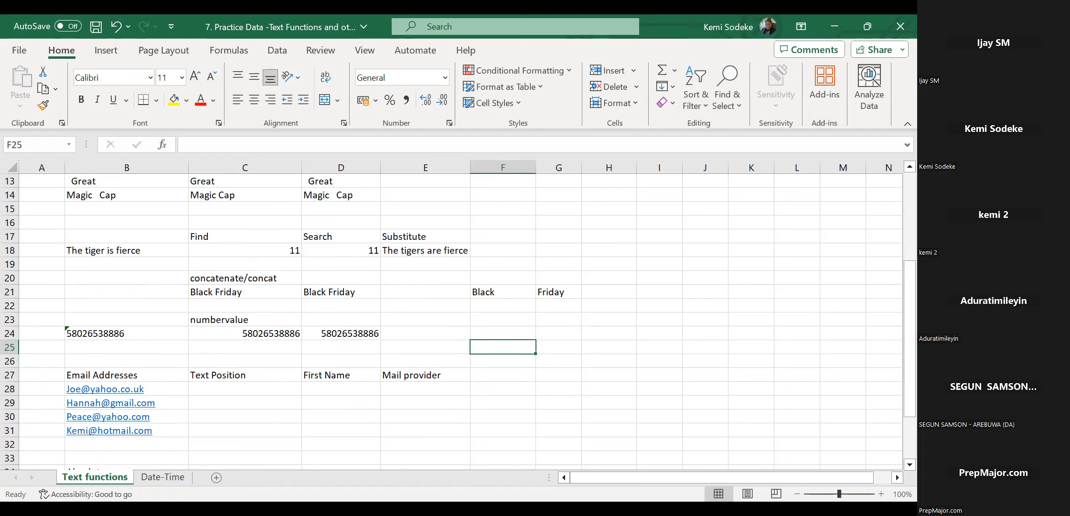
click(214, 406)
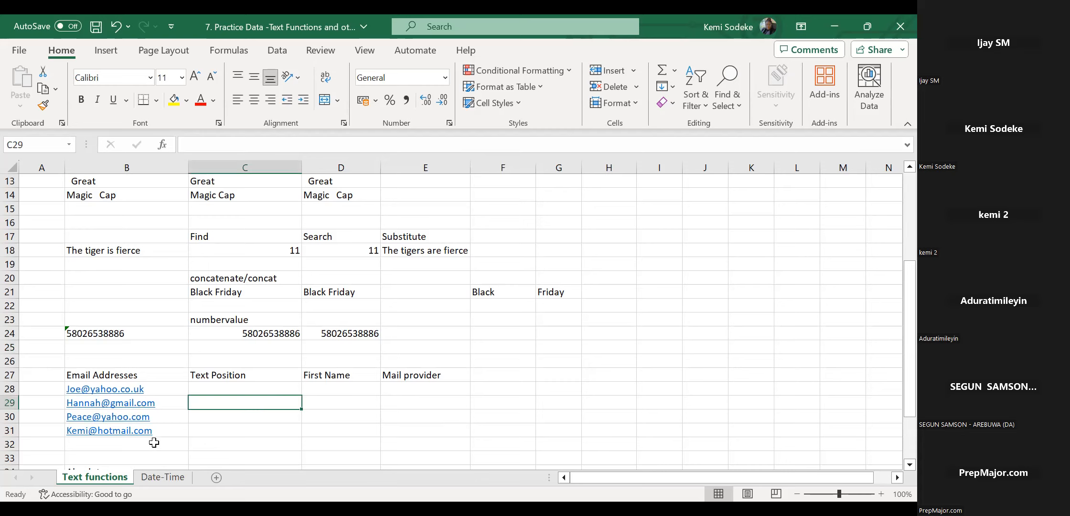
click(435, 389)
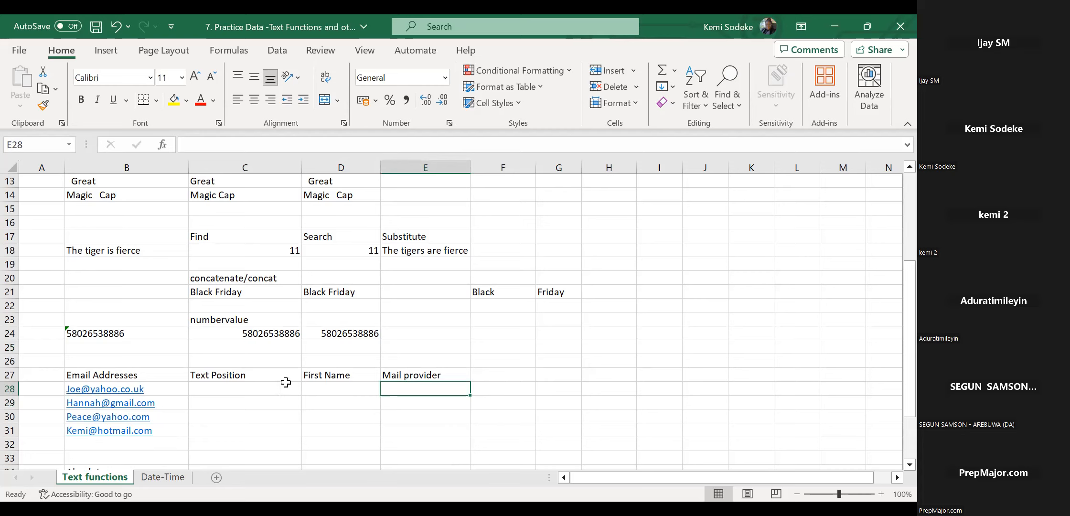
click(271, 387)
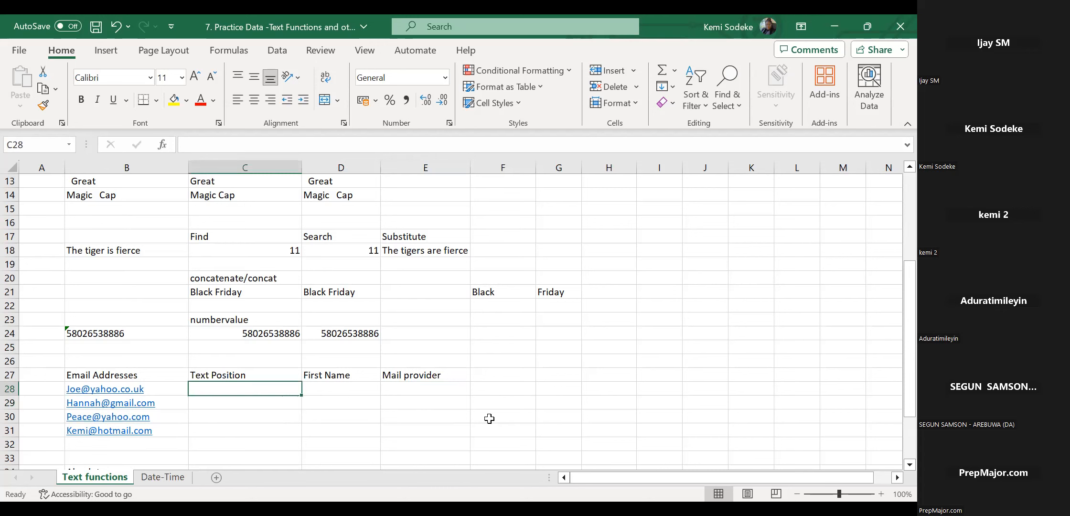
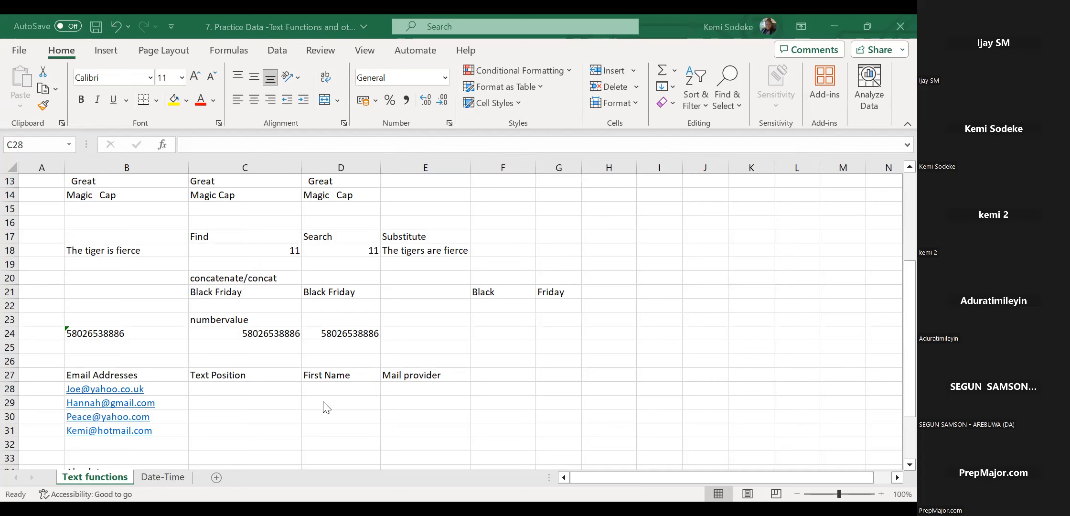
Find the position of the @ sign in the first email address by entering =FIND("@",B28) in C28.
click(235, 389)
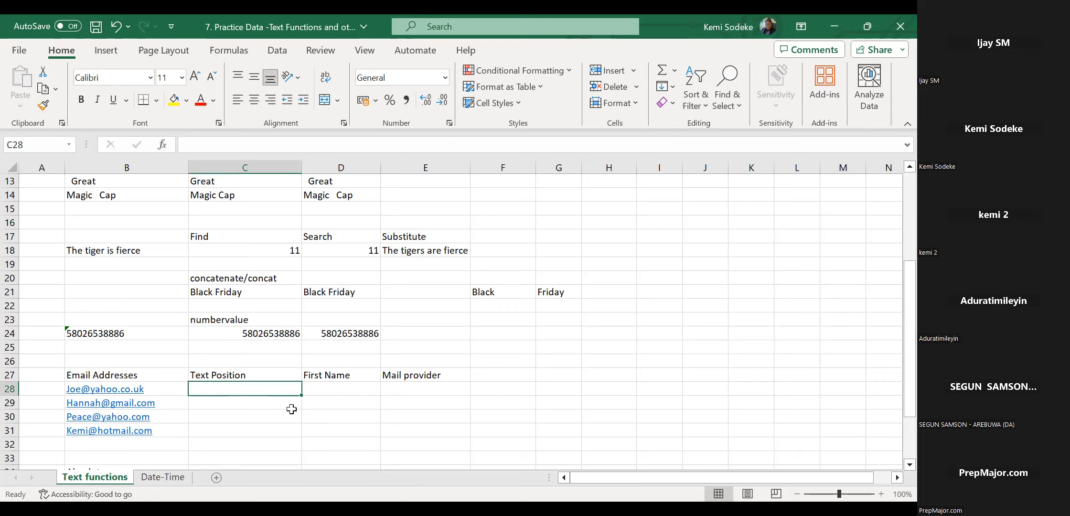
text(=)
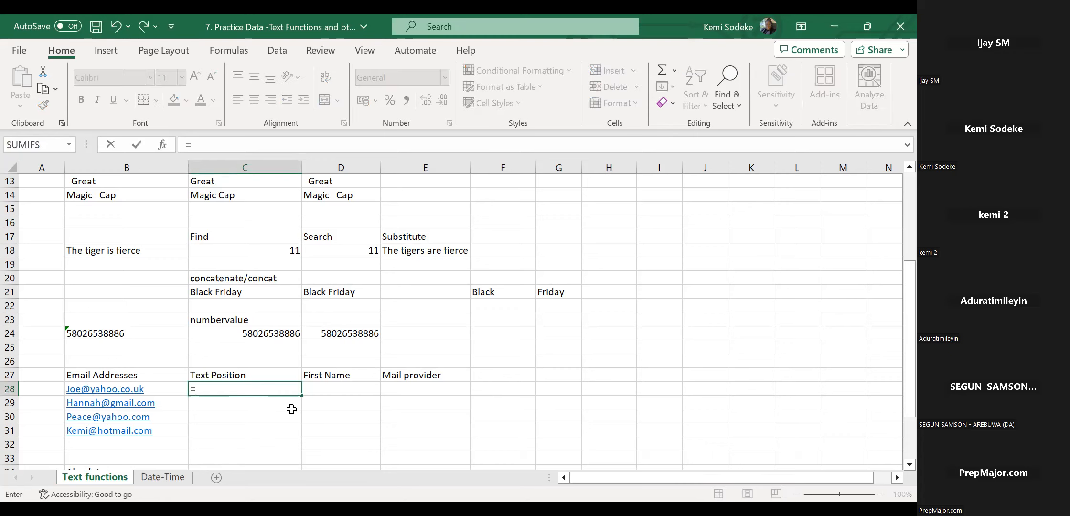
text(find()
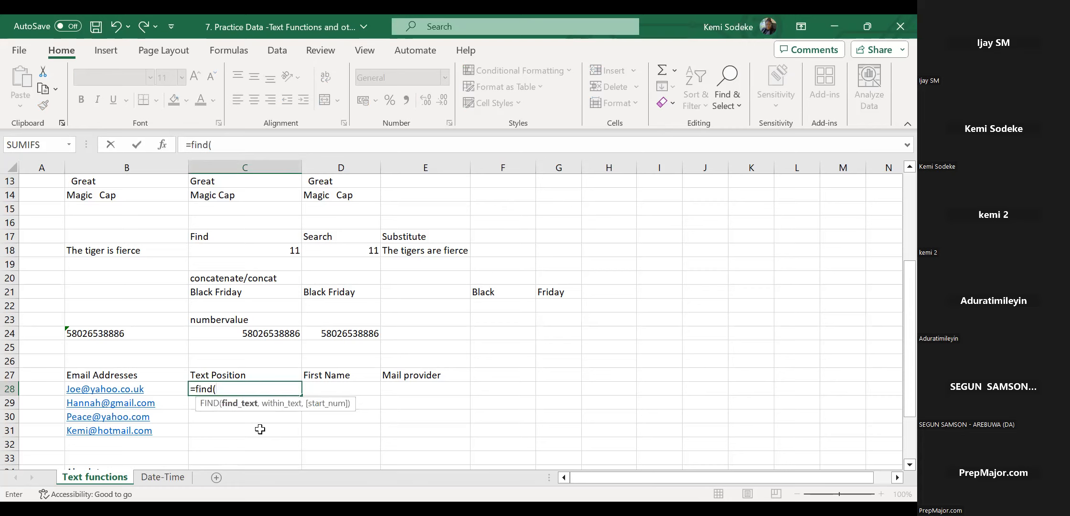
text("@",)
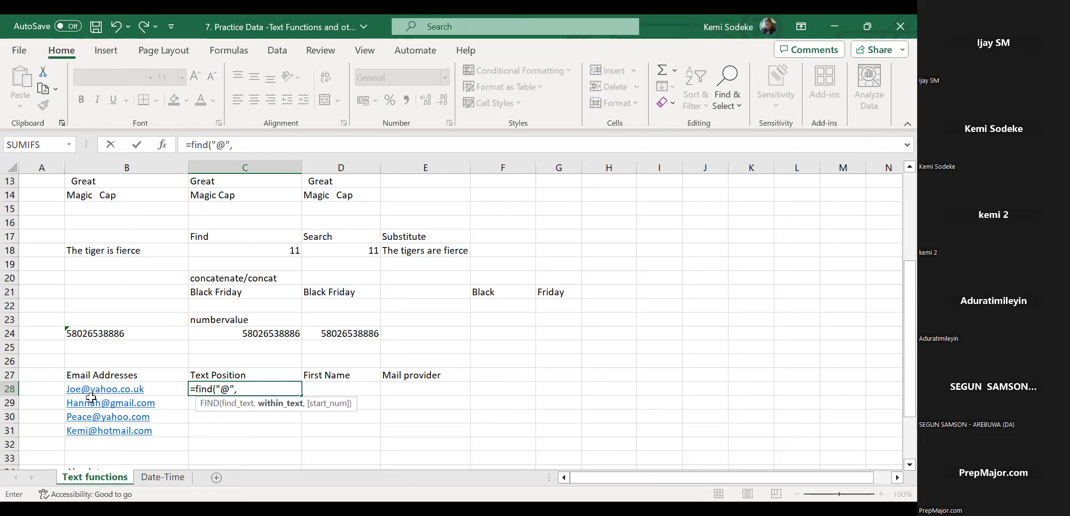
click(157, 390)
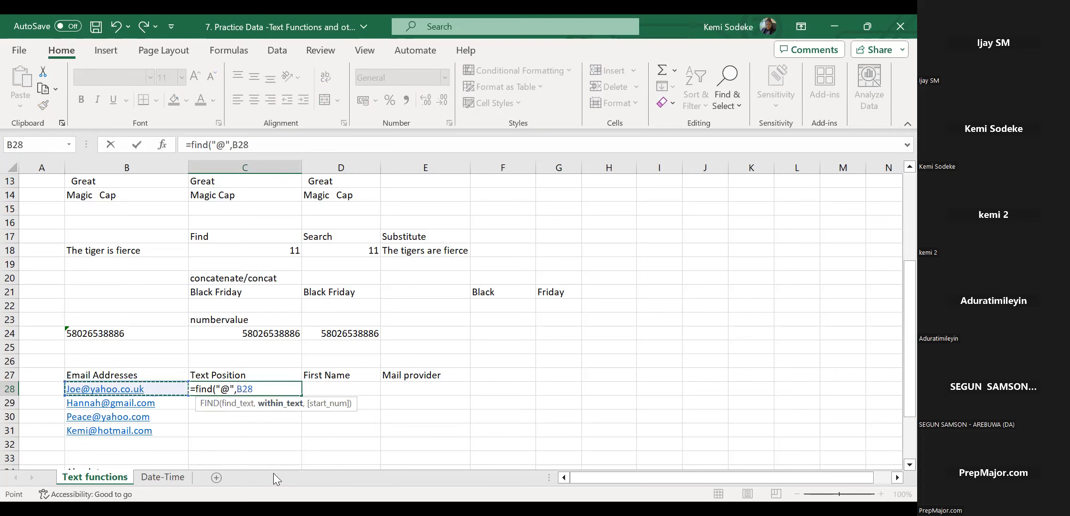
text())
key(Return)
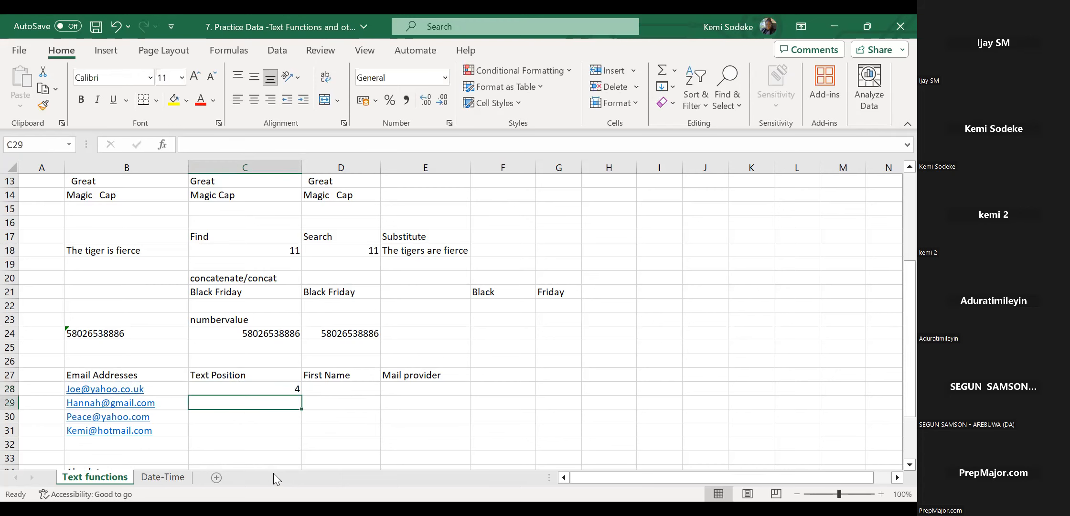
Copy the FIND formula from C28 down the Text Position column to C31.
click(281, 390)
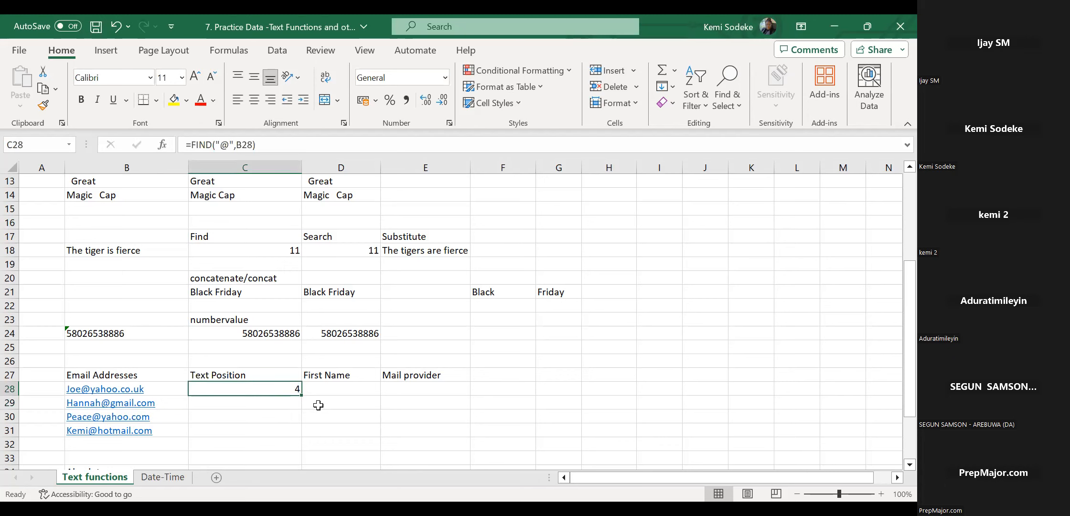
drag(300, 395, 292, 434)
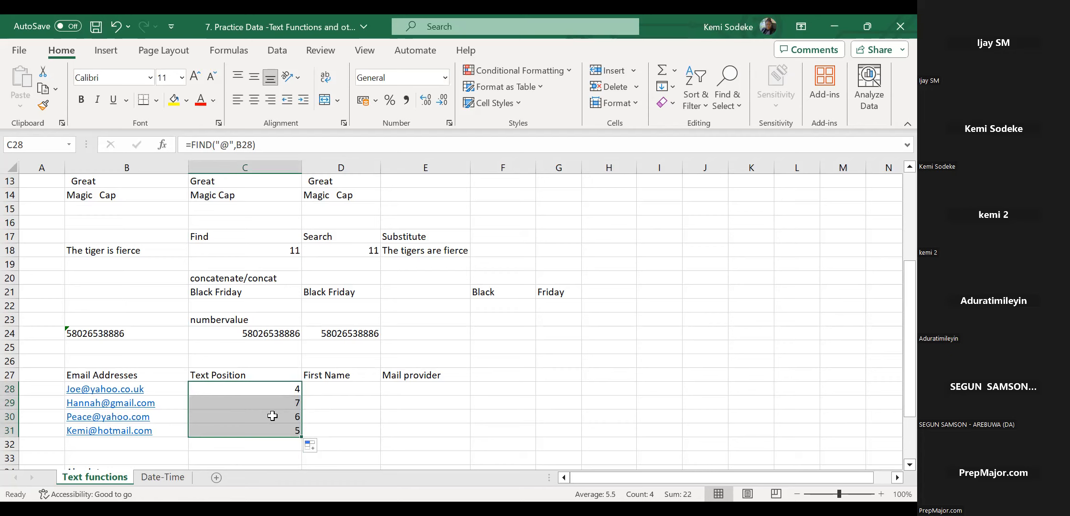
click(288, 428)
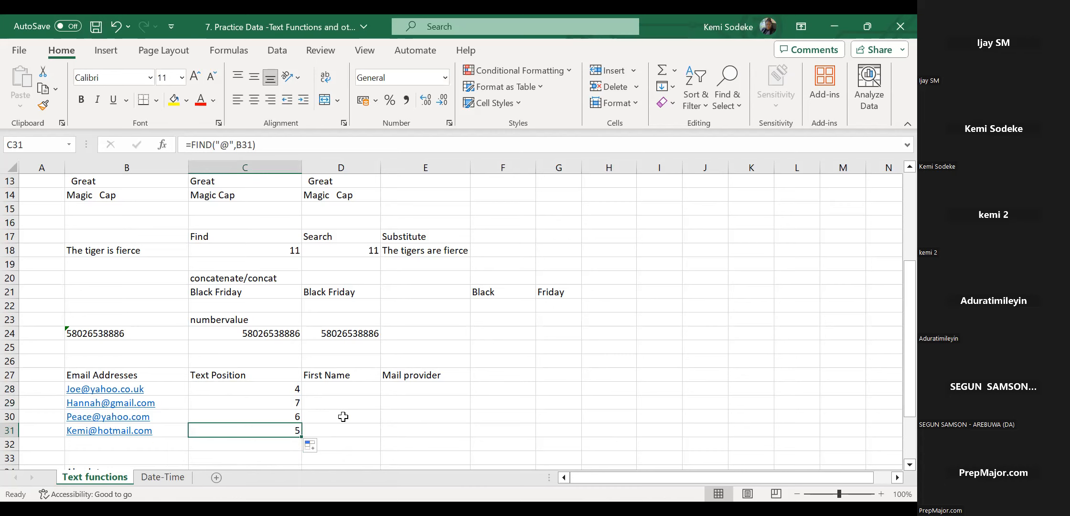
Extract the first three characters of the email address in B28 into D28 with the formula =LEFT(B28,3).
scroll(344, 416, up, 4)
click(240, 210)
scroll(286, 321, down, 1)
scroll(286, 321, down, 4)
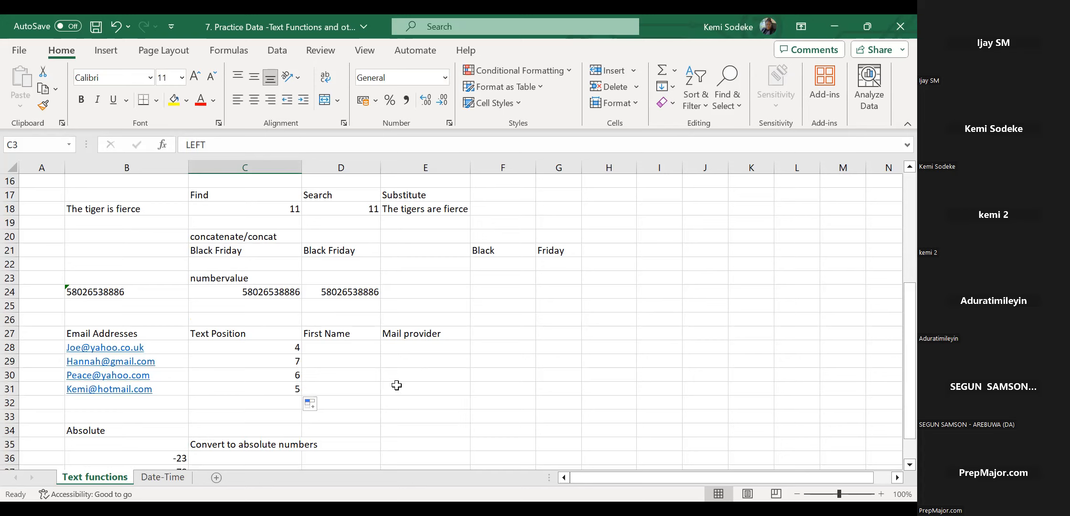
click(299, 350)
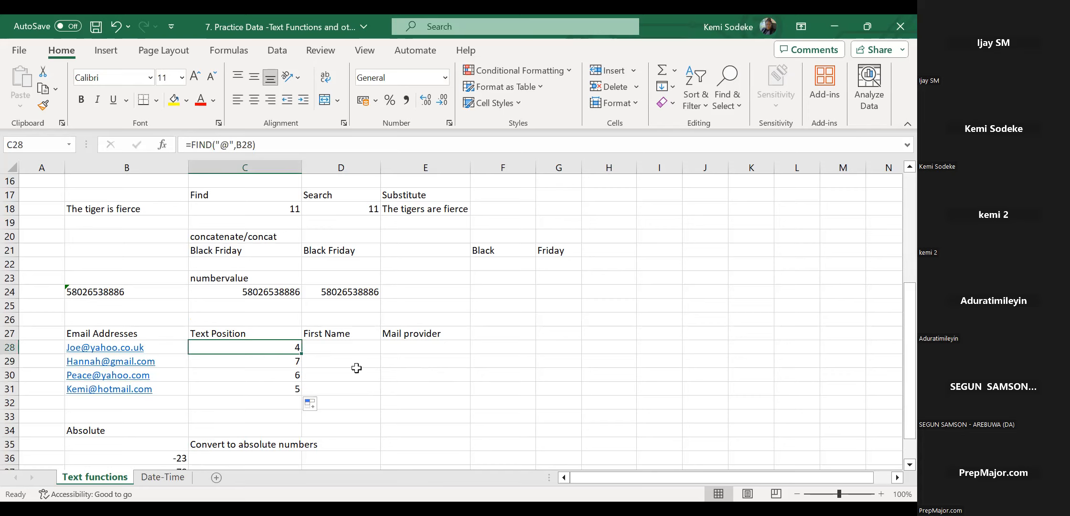
click(352, 349)
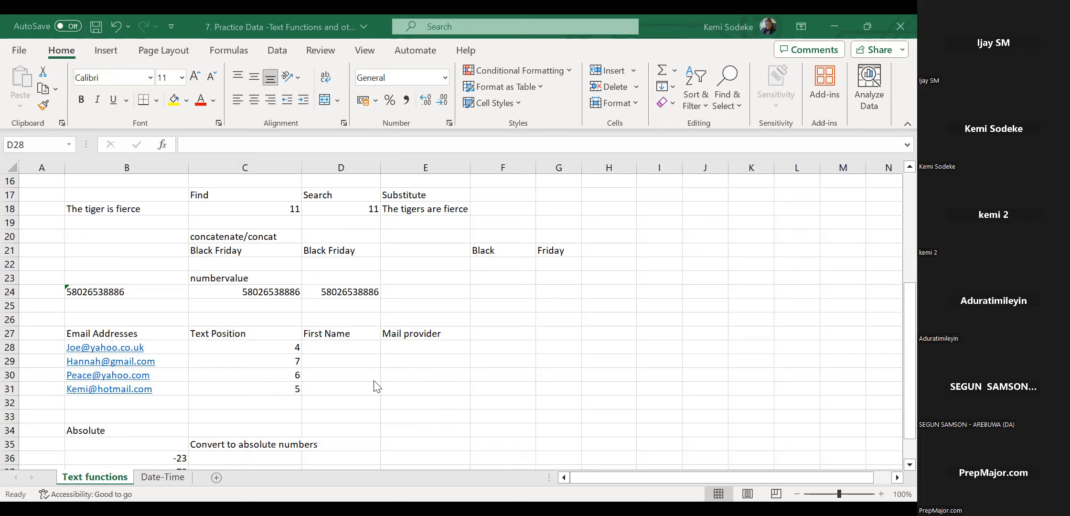
click(344, 346)
text(=l)
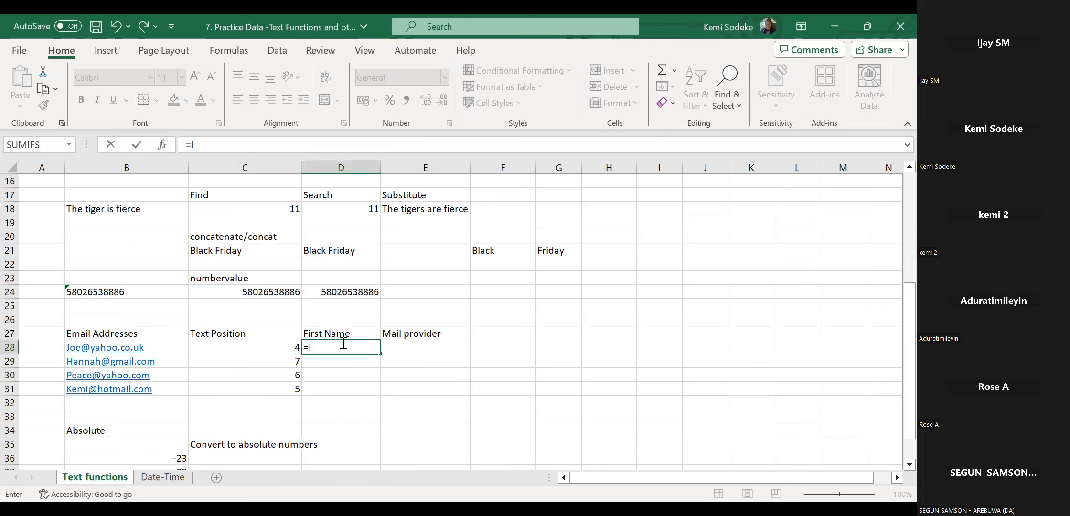
text(eft)
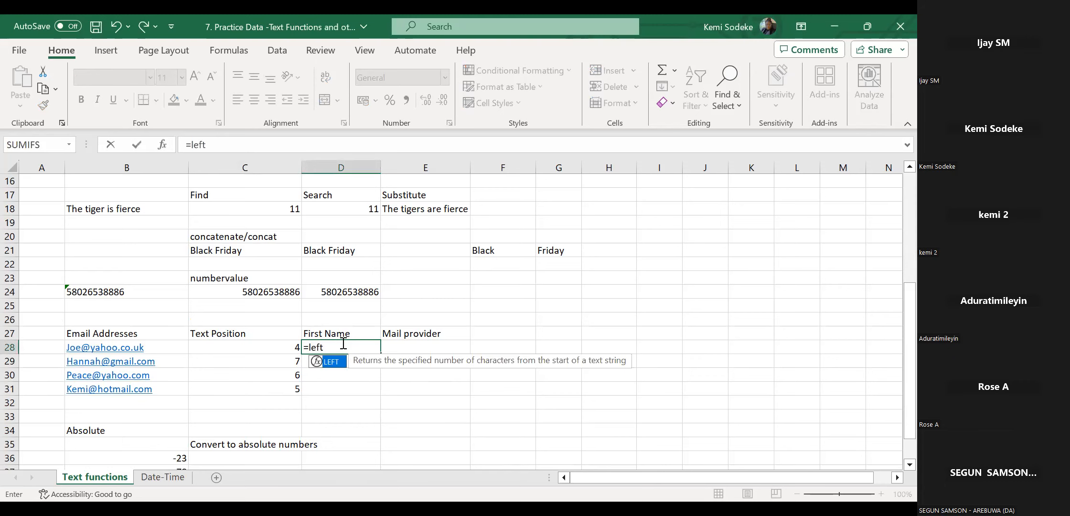
text(()
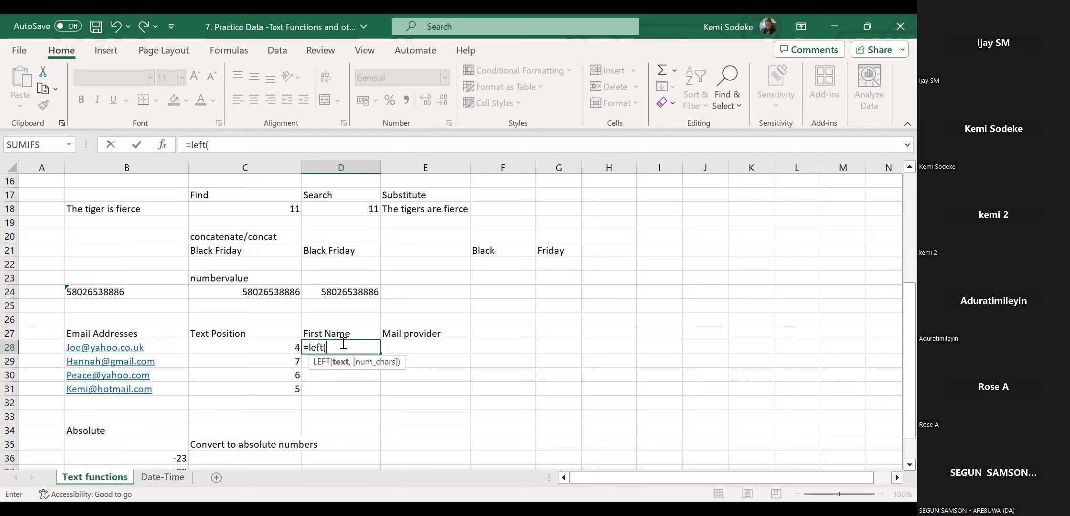
click(111, 346)
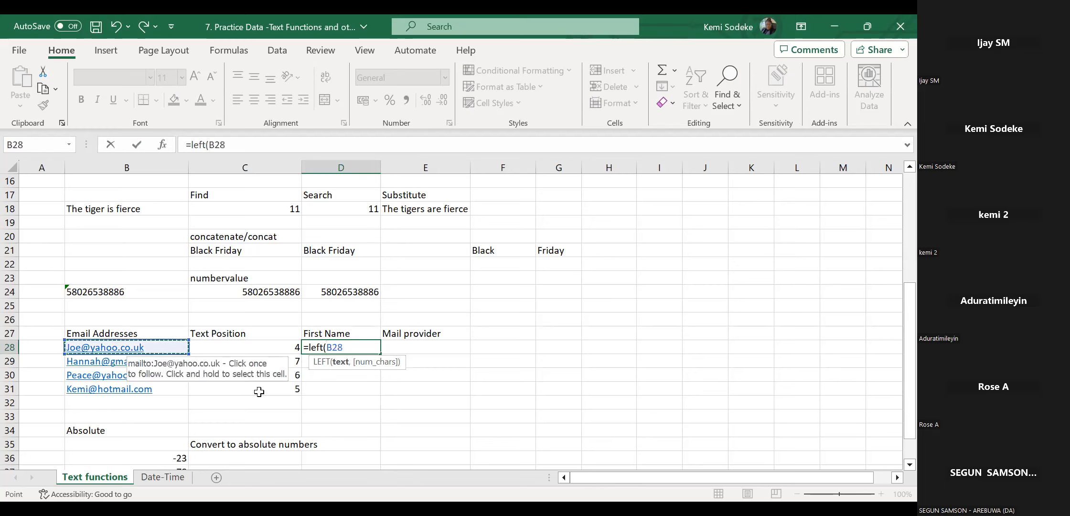
text(,)
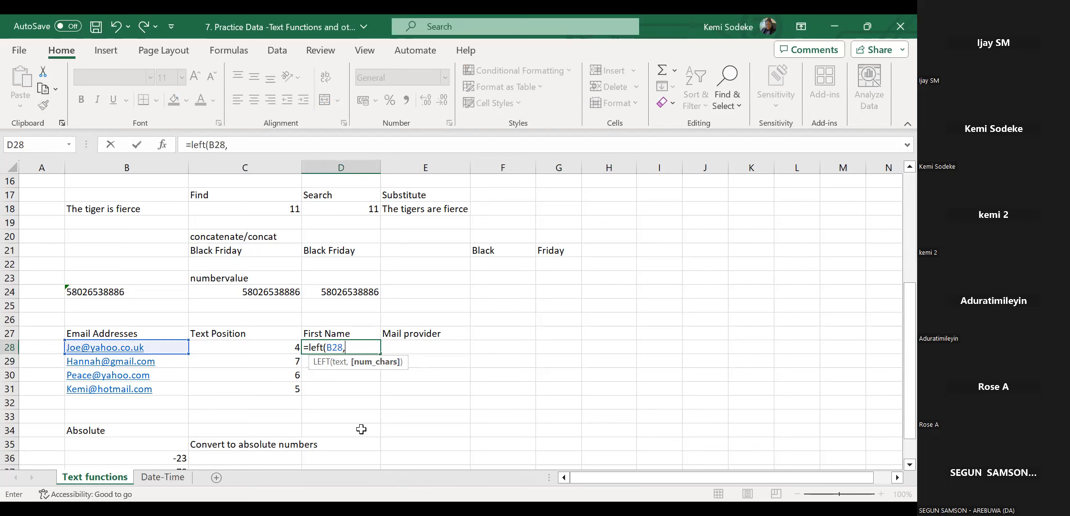
text(3)
key(Return)
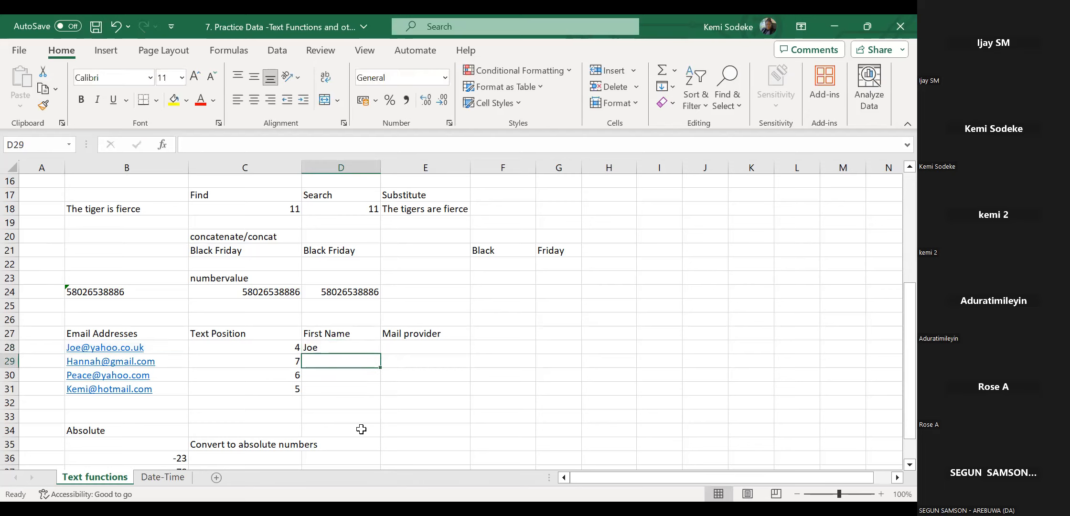
Copy the fixed three-character LEFT formula from D28 down to D31.
click(330, 347)
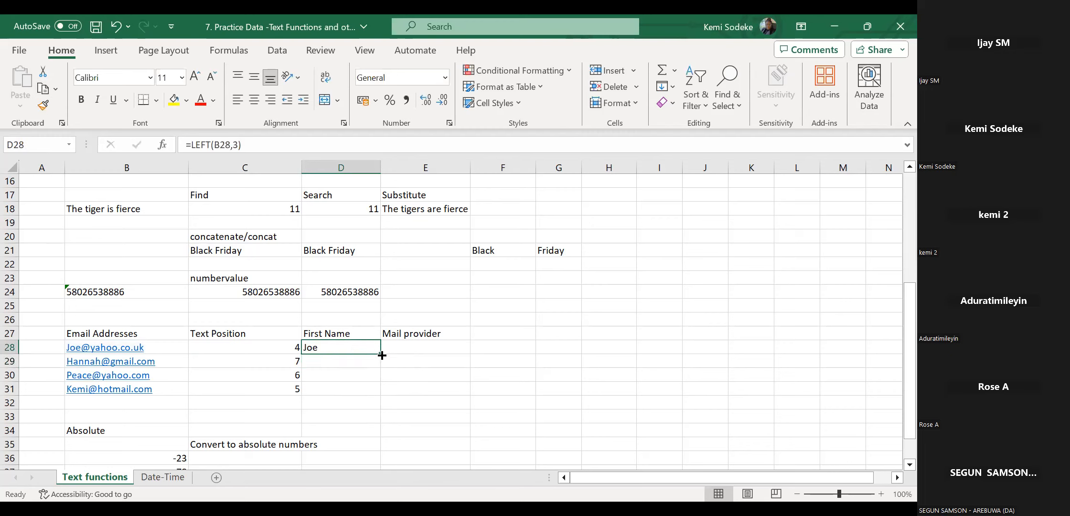
drag(382, 355, 380, 396)
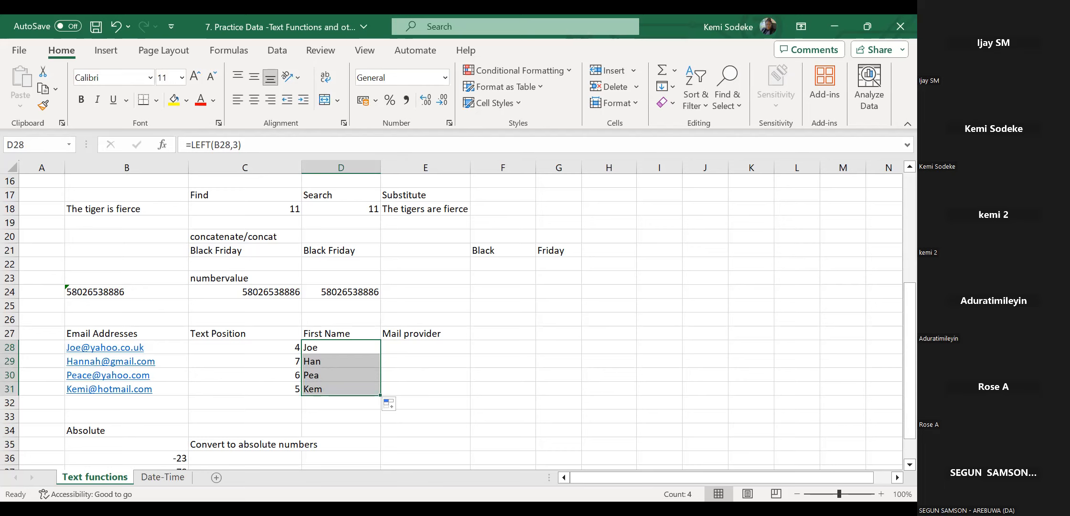
Replace the fixed character count in D28 with a reference to the text position, making the formula =LEFT(B28,(C28-1)).
click(330, 350)
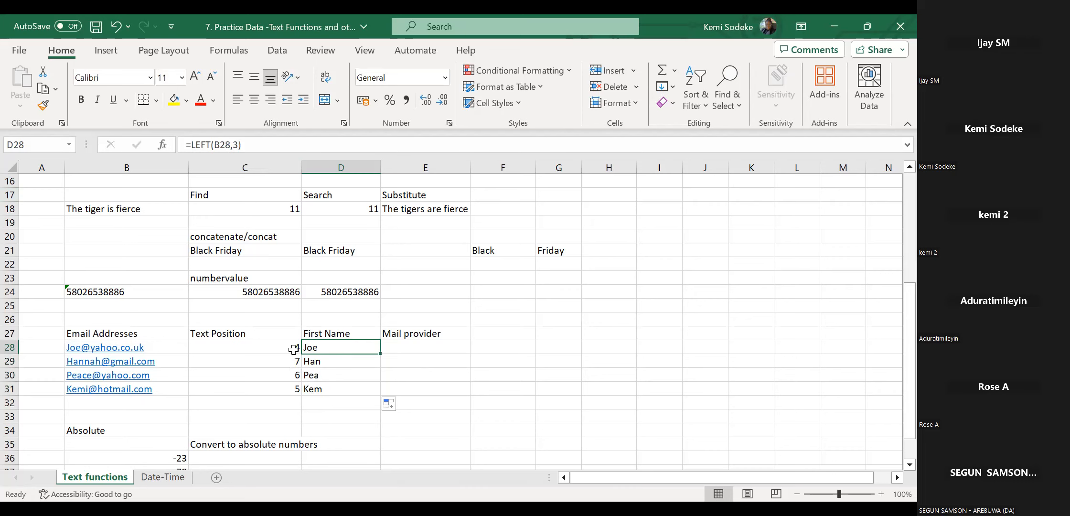
click(235, 144)
text(()
key(Delete)
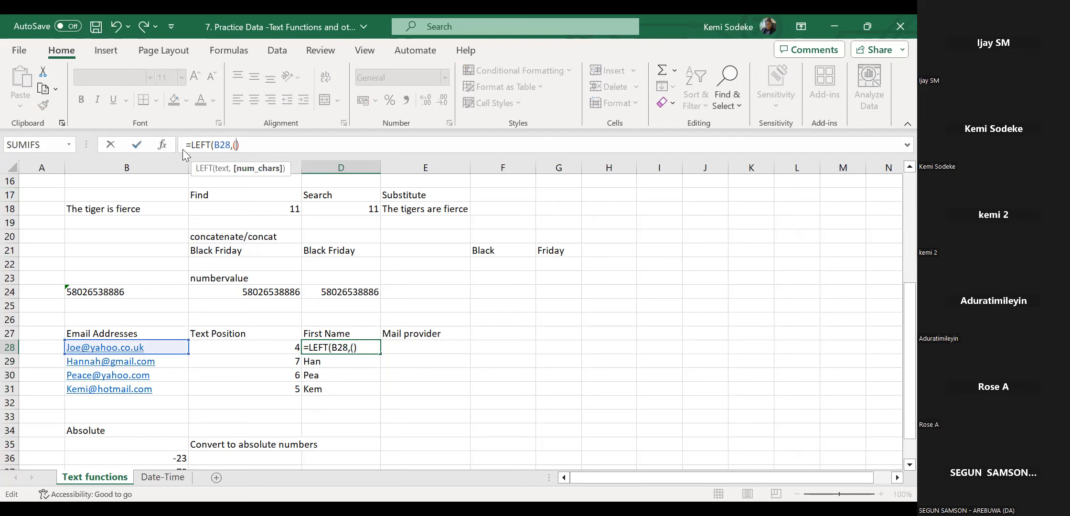
click(295, 346)
text(-1))
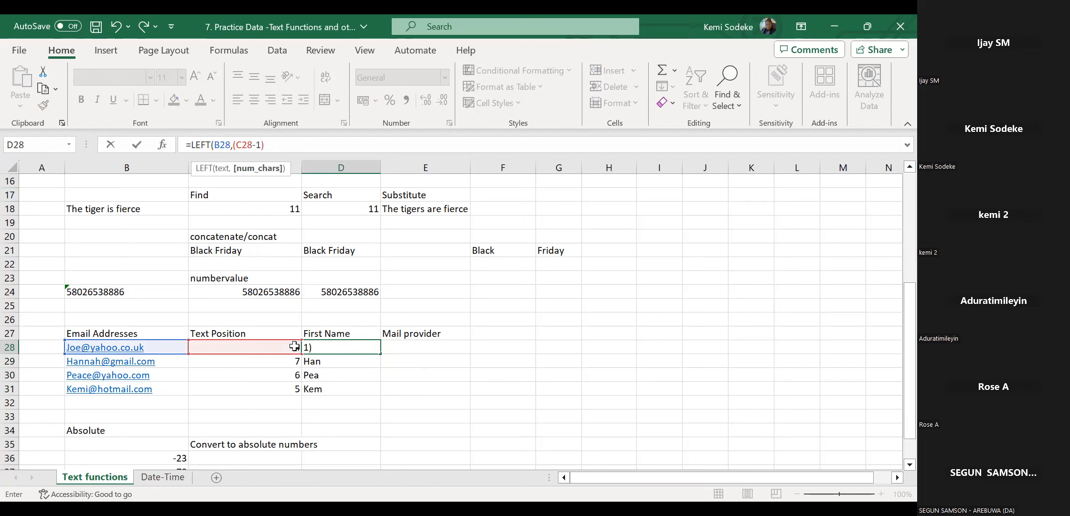
text())
key(Return)
Copy the revised LEFT formula from D28 down to D31 and check the formulas in row 29.
click(320, 348)
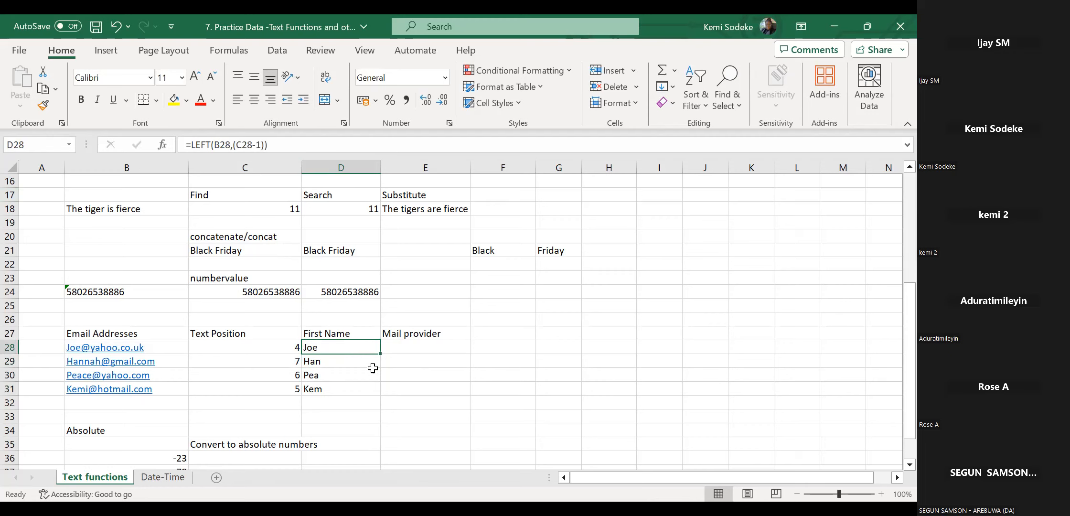
drag(381, 354, 373, 394)
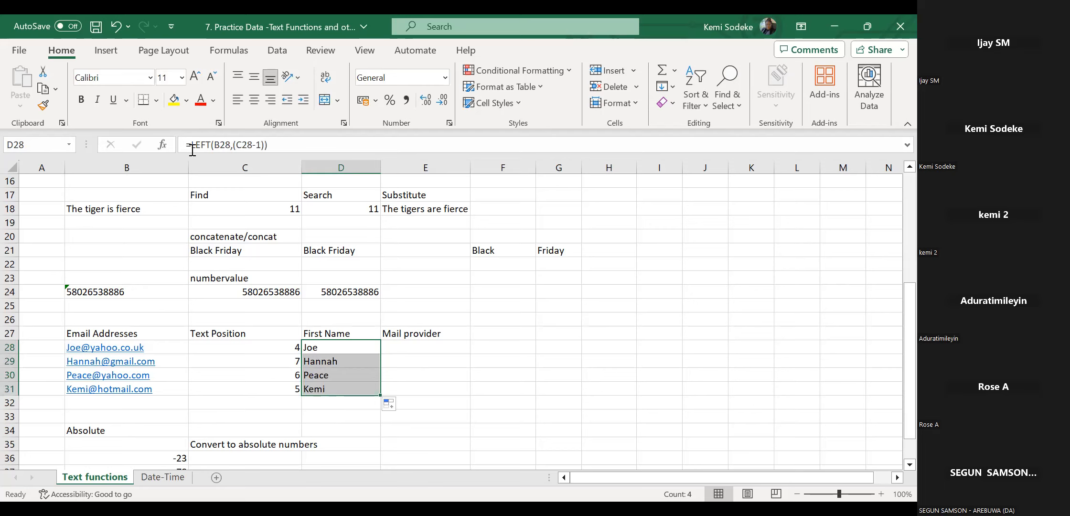
click(361, 361)
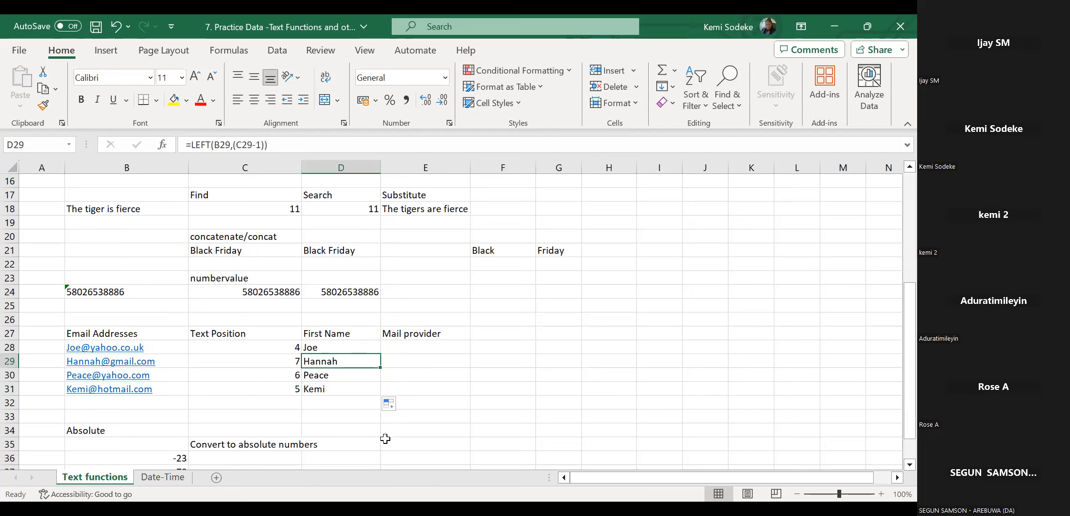
click(282, 365)
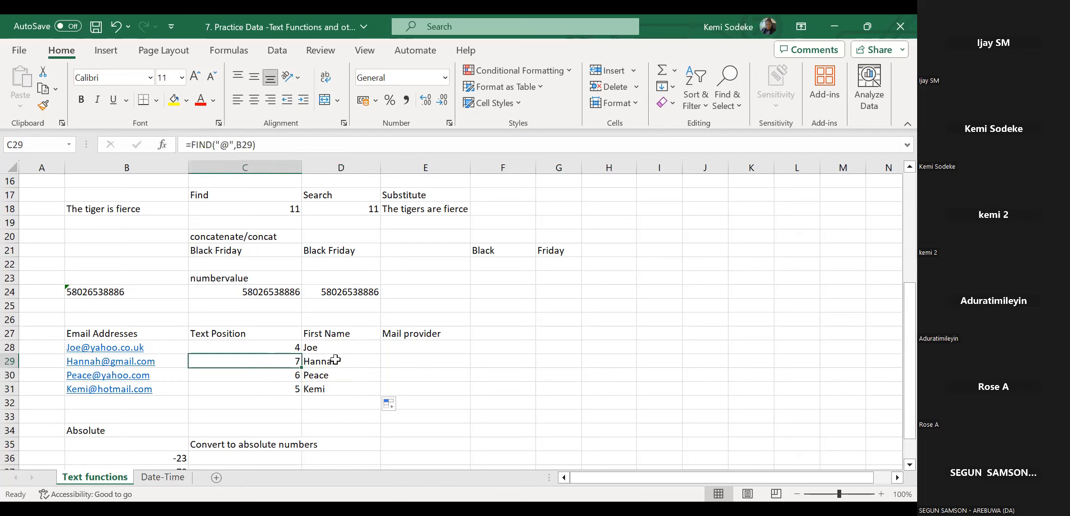
click(338, 360)
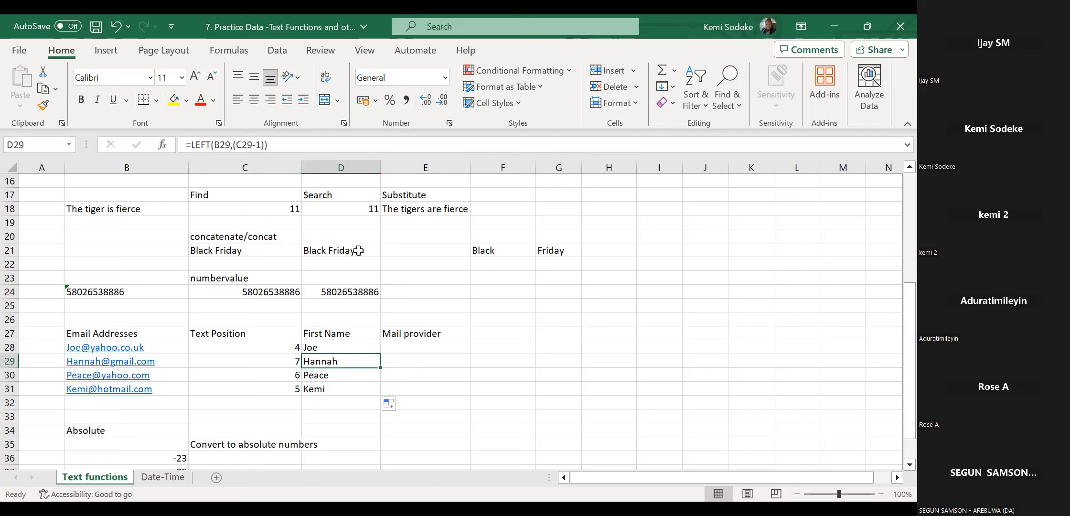
Try to extract the mail provider from B28 into E28 with the formula =RIGHT(B28,(C28+1)), and undo the entry.
click(397, 345)
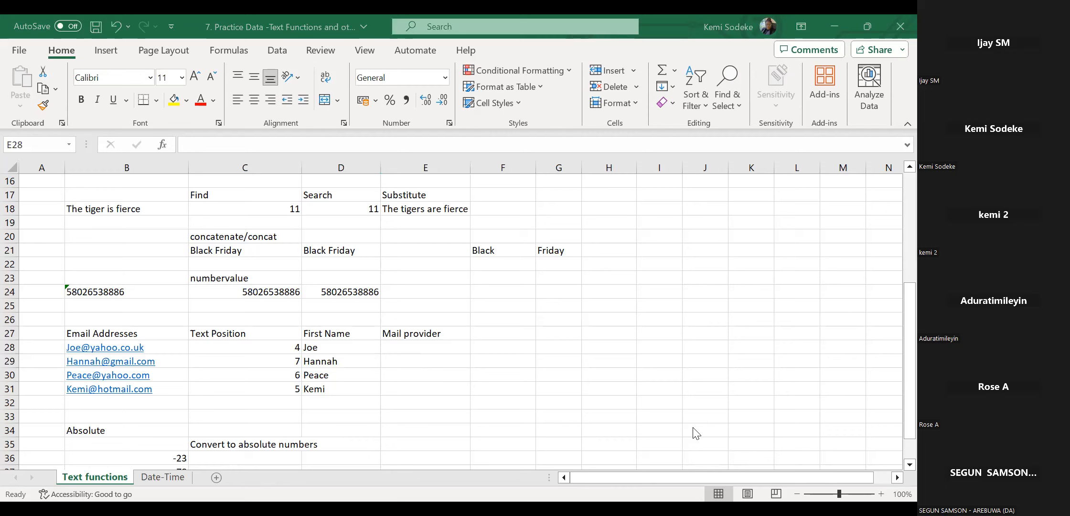
click(440, 351)
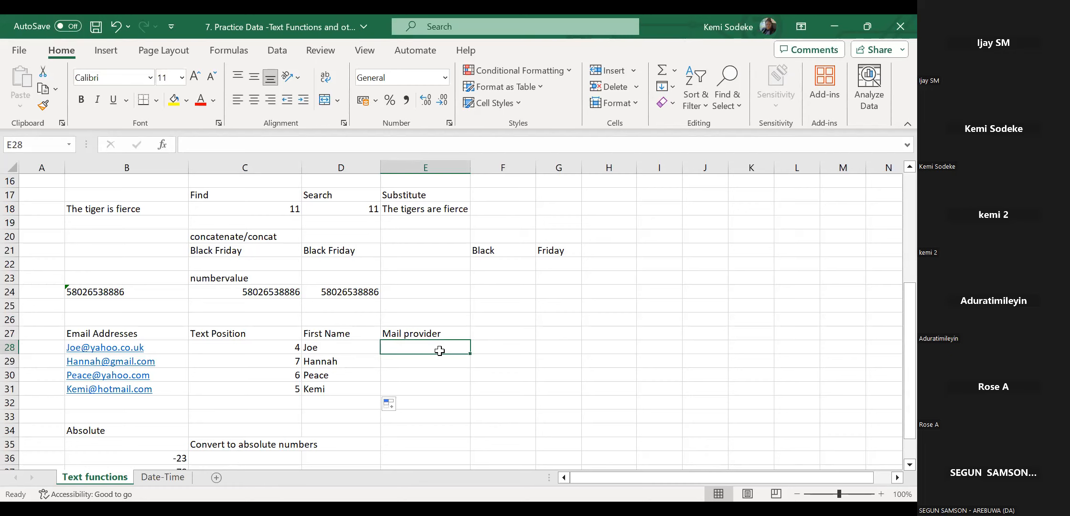
text(=r)
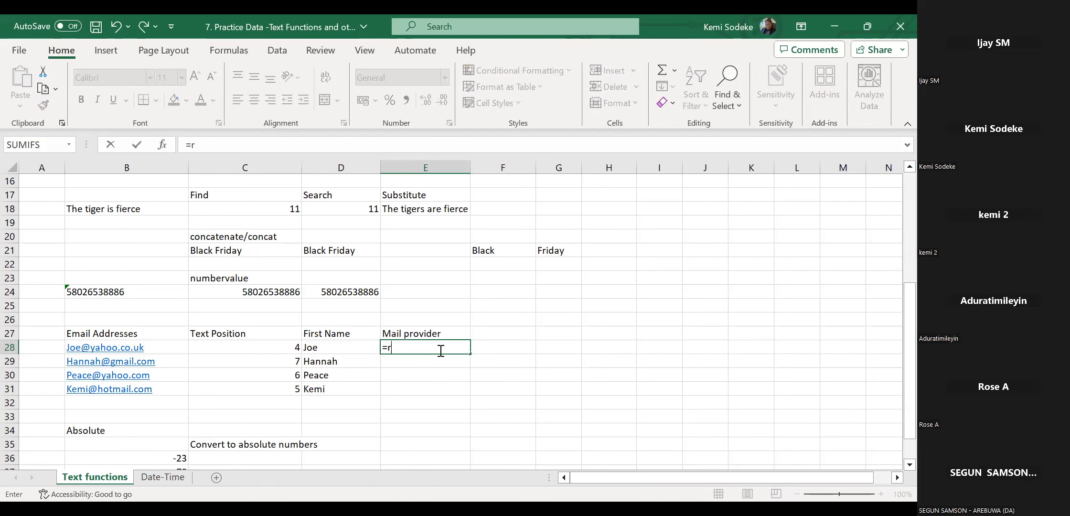
text(ight()
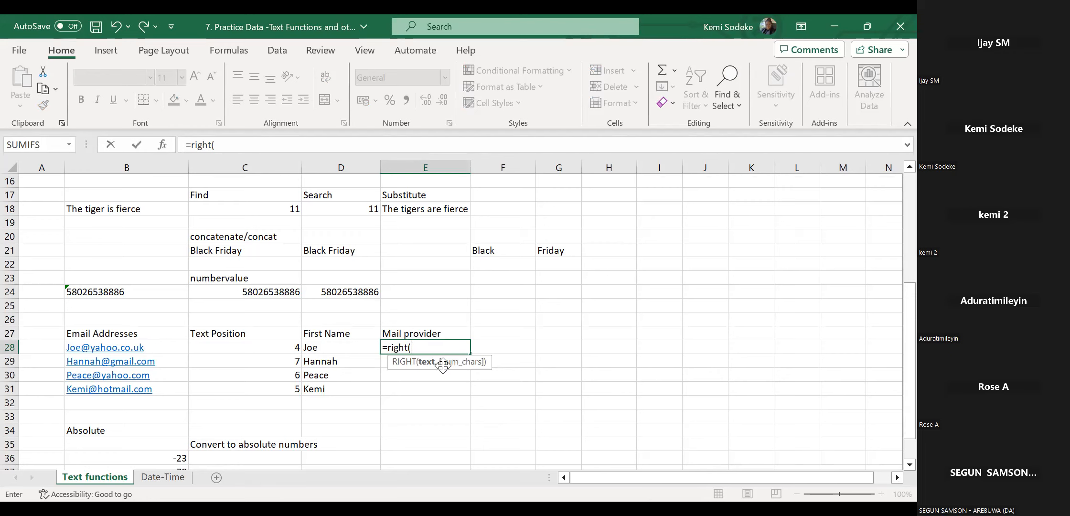
click(152, 345)
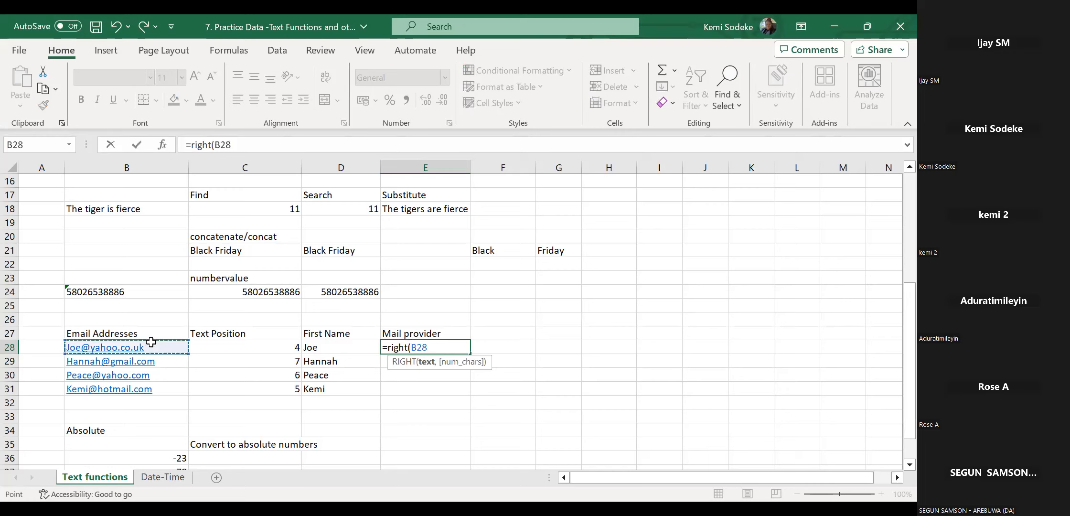
text(,()
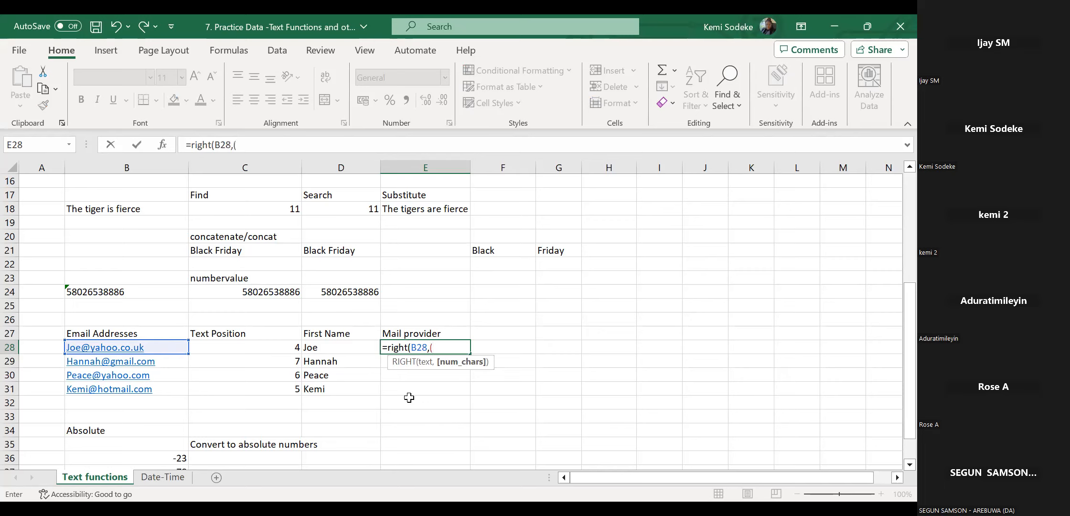
click(277, 347)
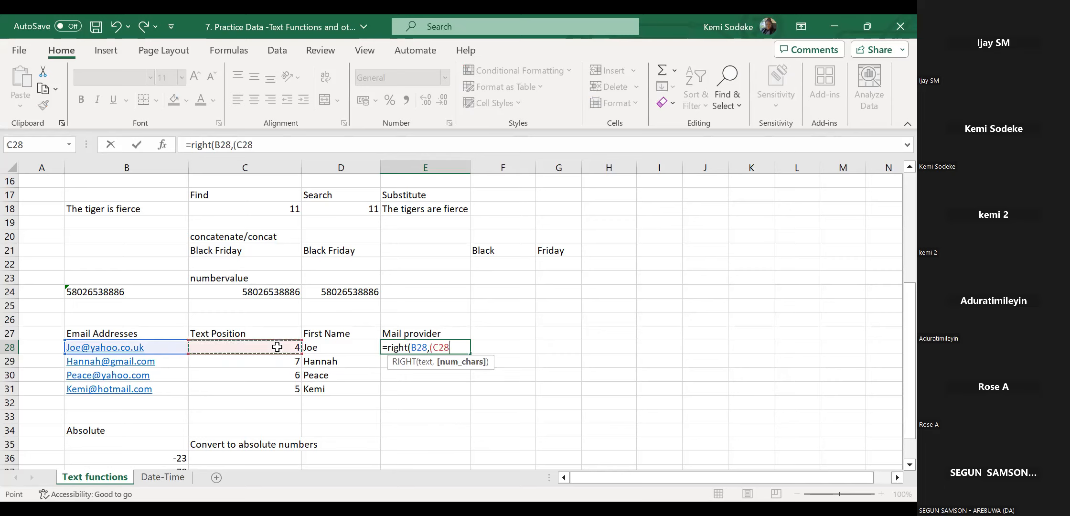
text(+1))
key(Return)
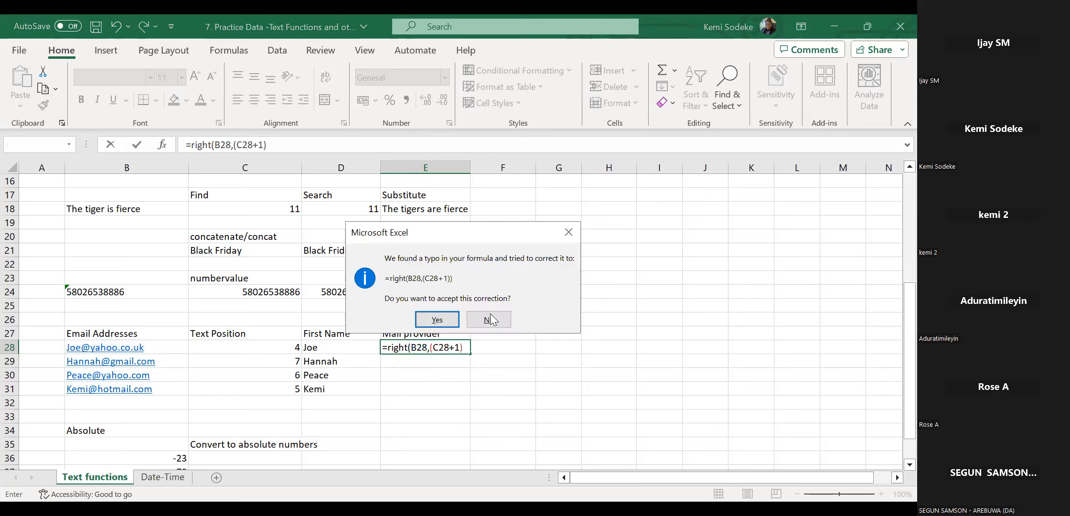
click(444, 323)
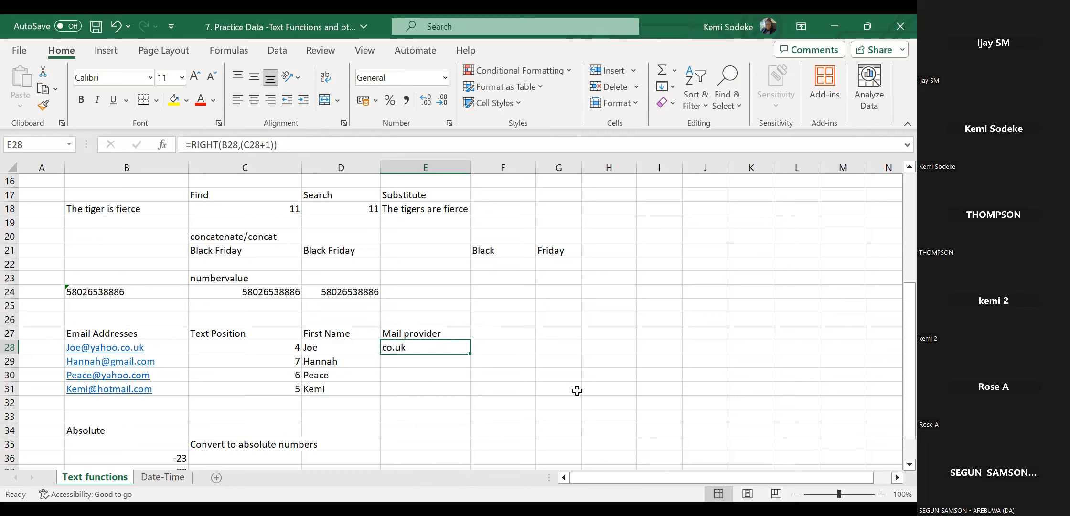
key(ctrl+z)
Extract the mail provider from B28 into E28 with the formula =MID(B28,(C28+1),25).
text(=mid)
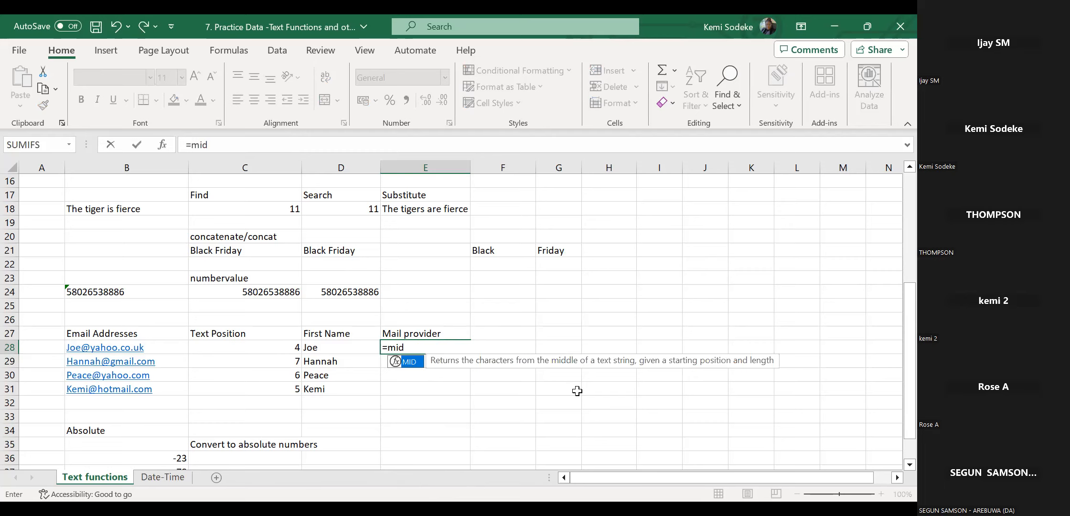
text(()
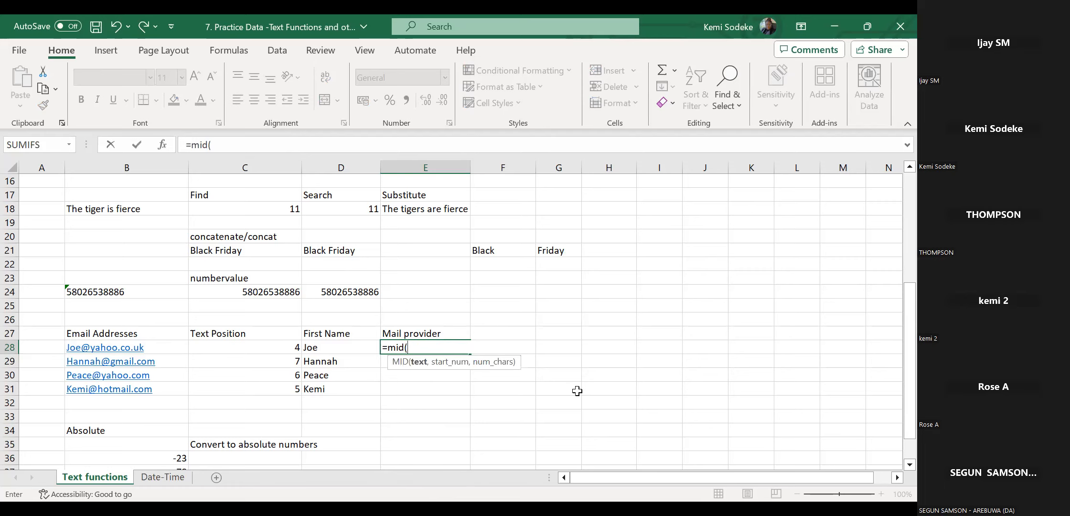
click(139, 348)
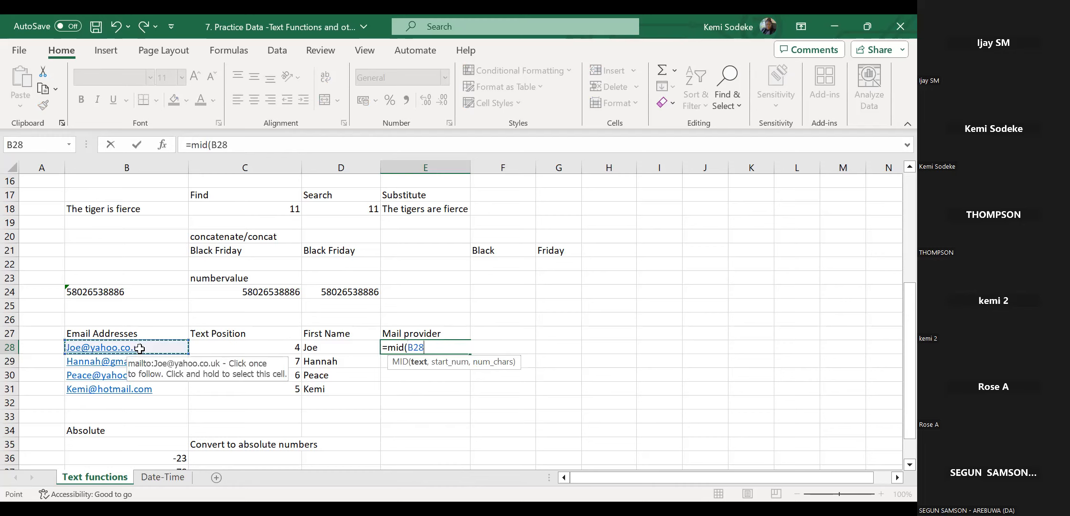
text(,)
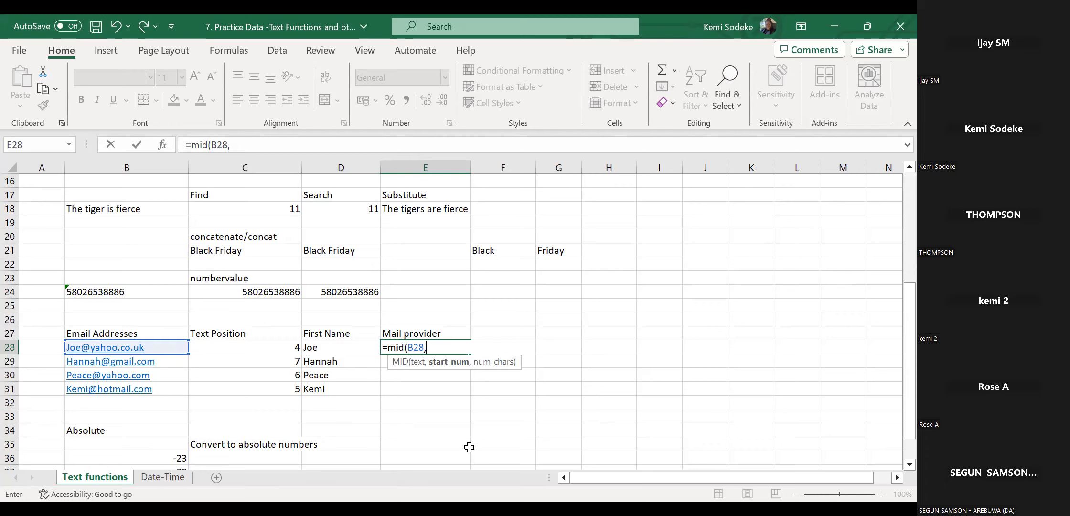
text(()
click(287, 351)
text(+1)
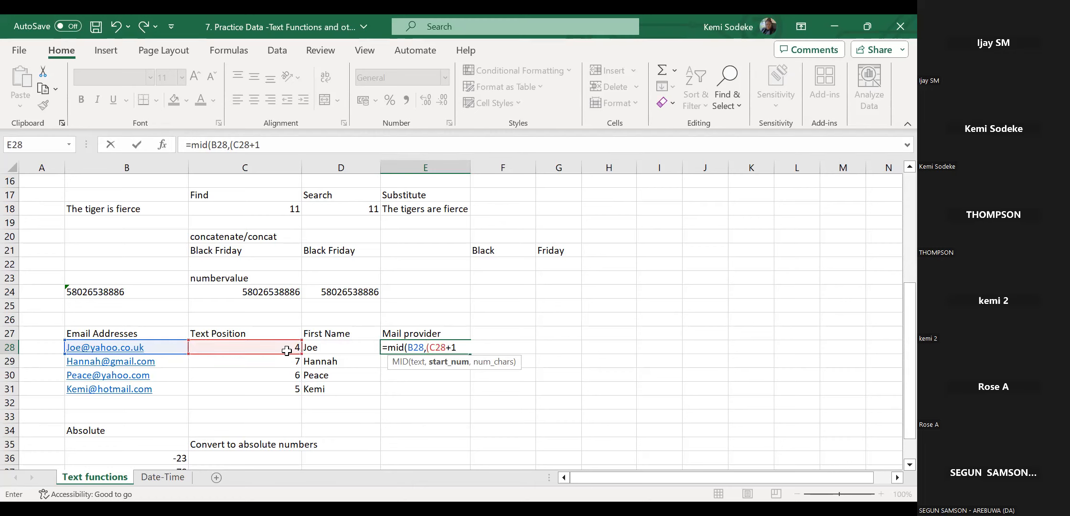
text(),)
text(25)
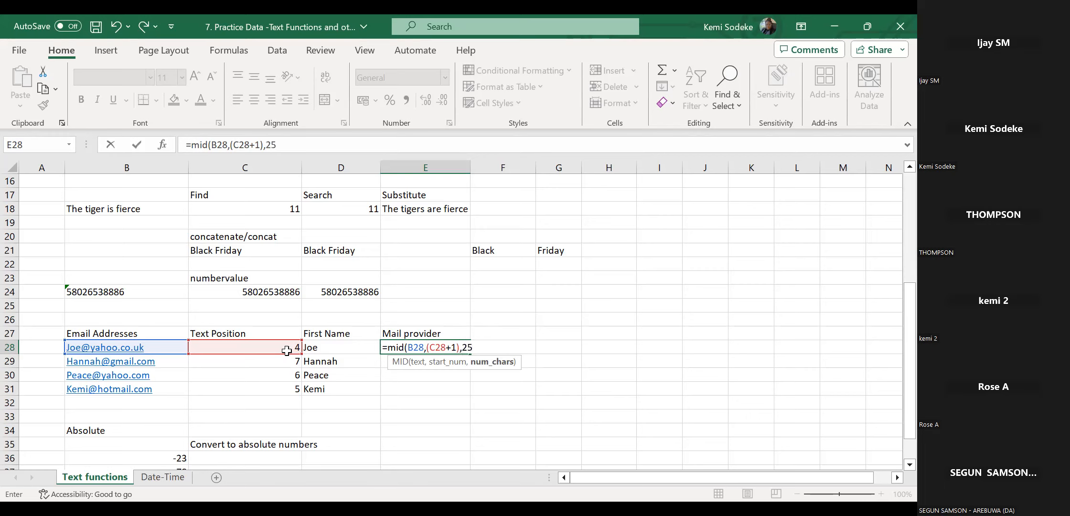
text())
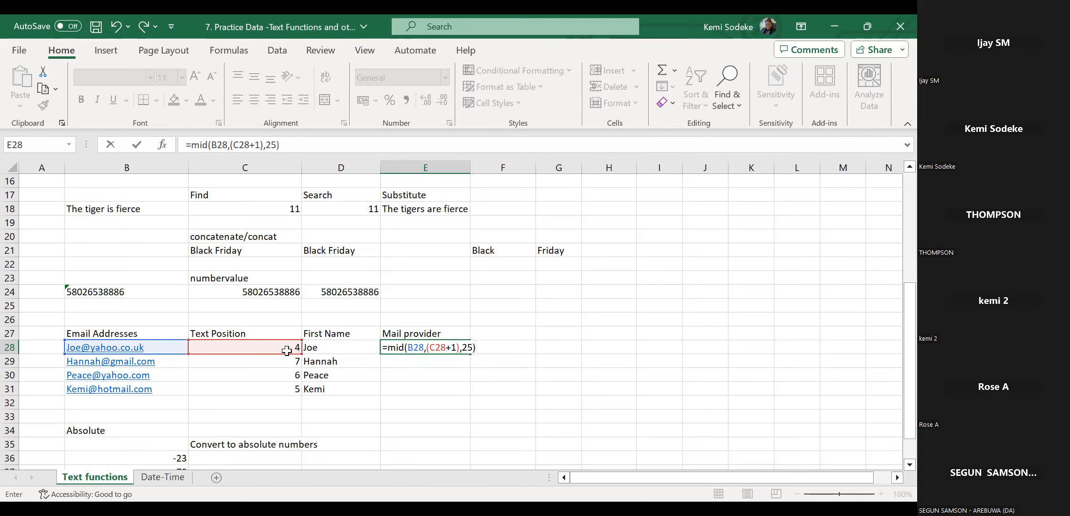
key(Return)
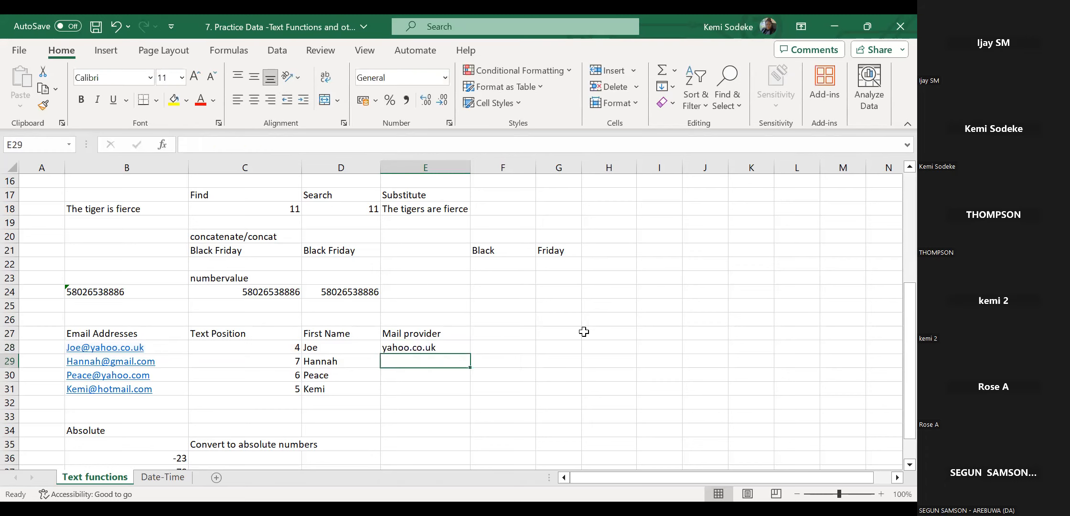
Copy the MID formula from E28 down to E31 and check the formulas in the filled cells.
click(463, 347)
drag(470, 353, 463, 396)
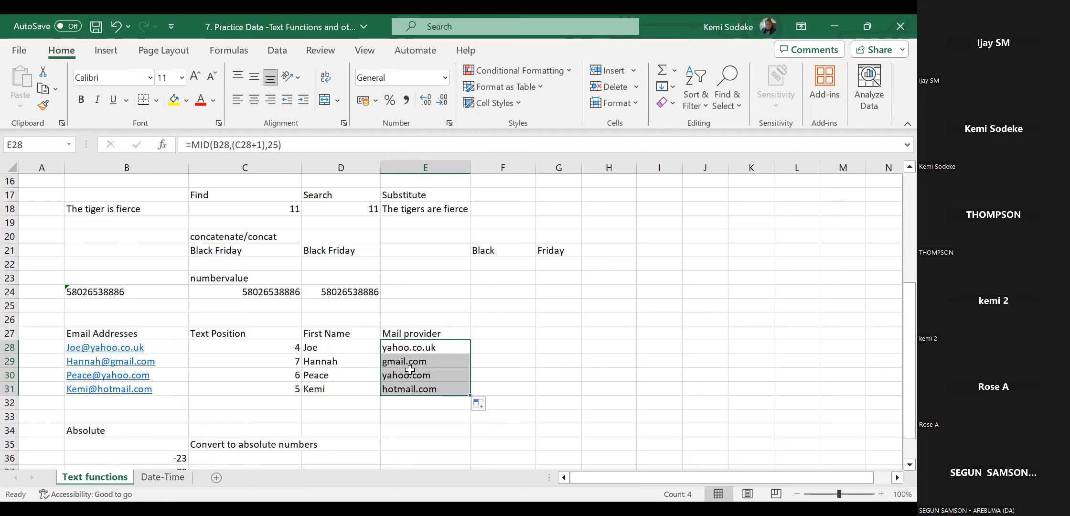
click(414, 351)
click(400, 361)
click(409, 376)
click(411, 389)
click(519, 388)
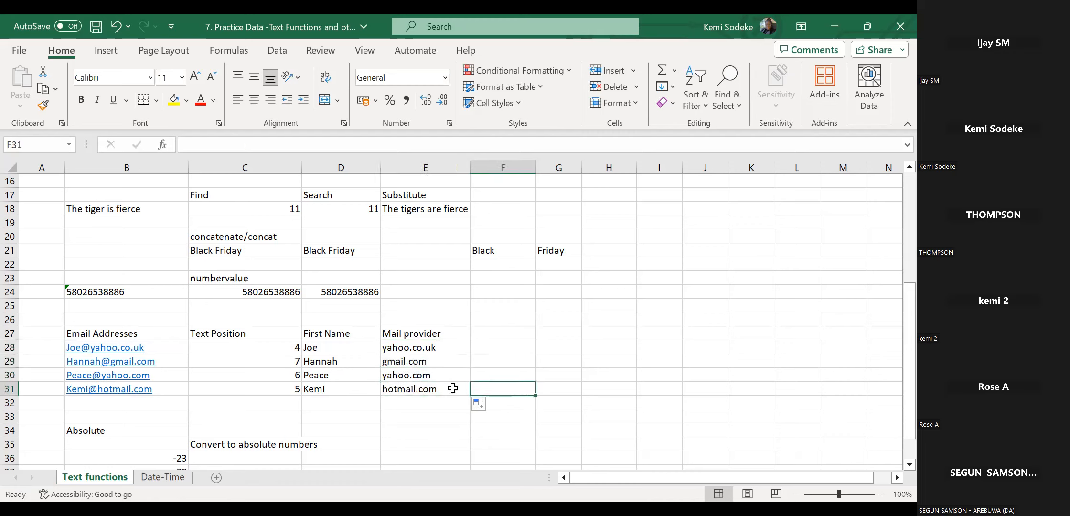
click(443, 334)
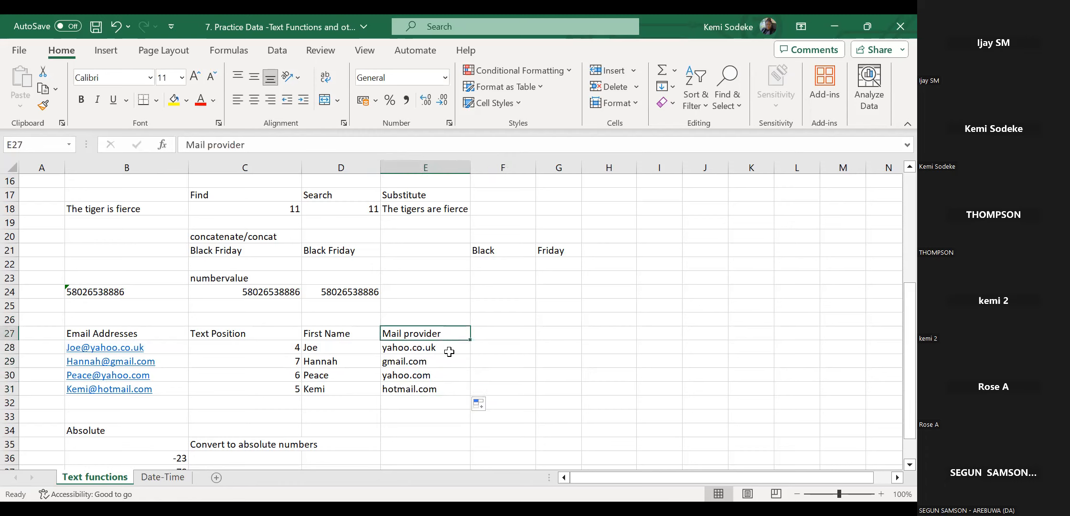
click(431, 351)
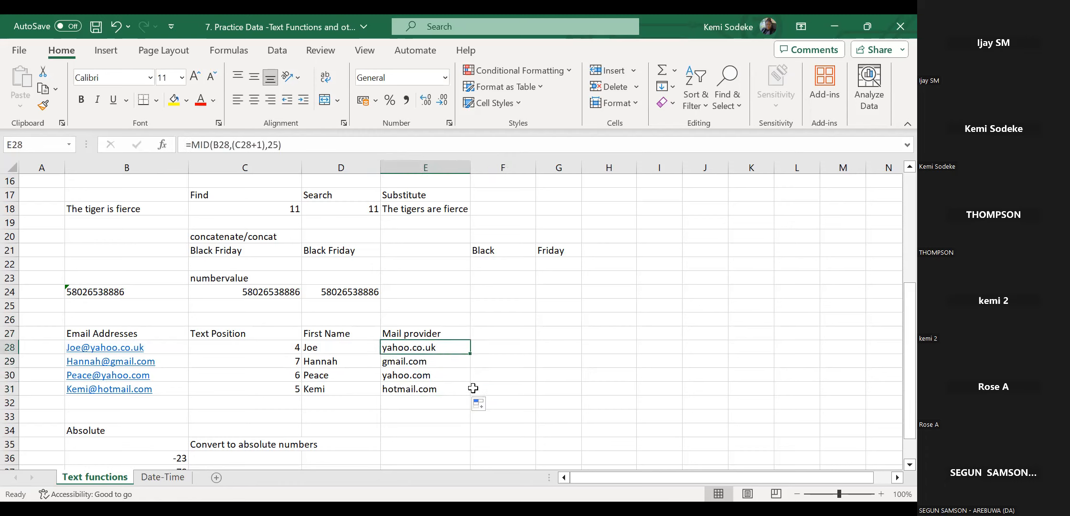
Copy the mail provider results in E28:E31 and paste them as values only into F28:F31.
drag(443, 348, 443, 393)
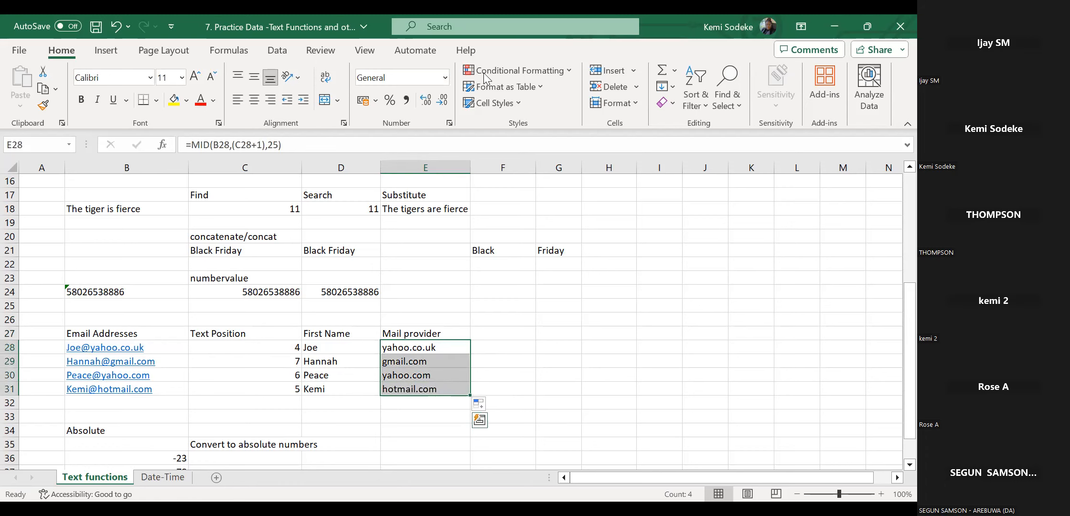
right_click(443, 381)
click(512, 350)
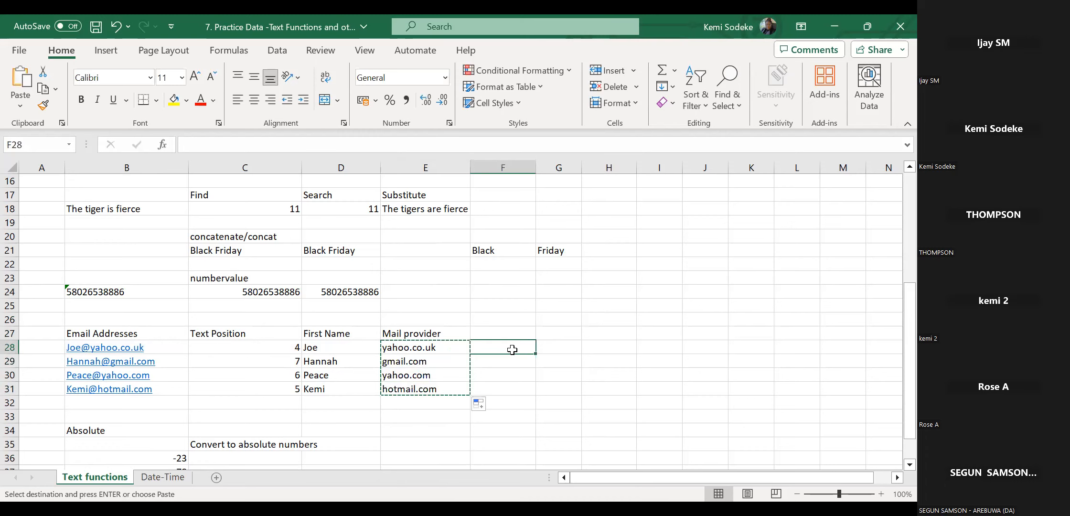
right_click(513, 350)
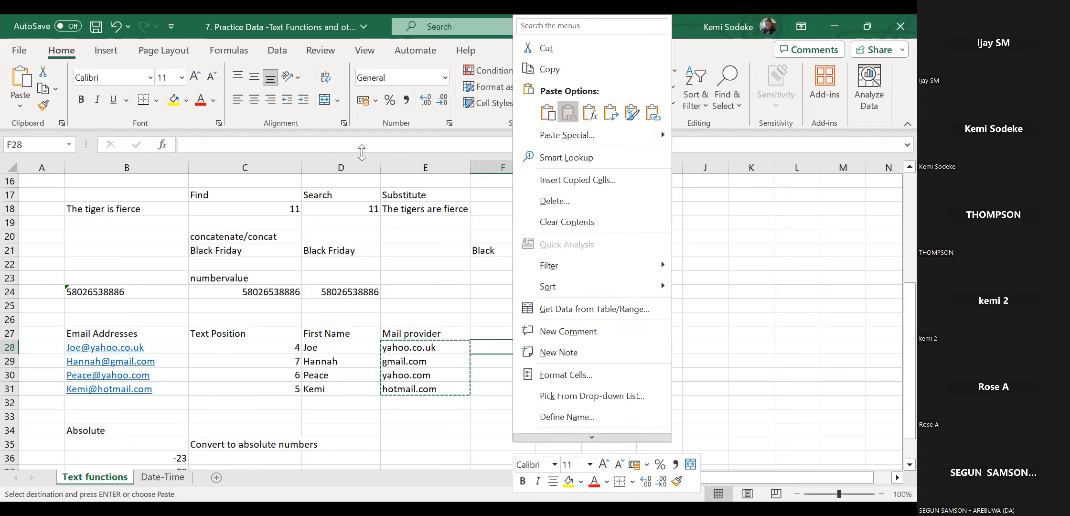
click(568, 112)
Inspect the contents of the pasted cells F28 to F31 for plain values versus formulas.
click(564, 361)
click(519, 348)
click(359, 151)
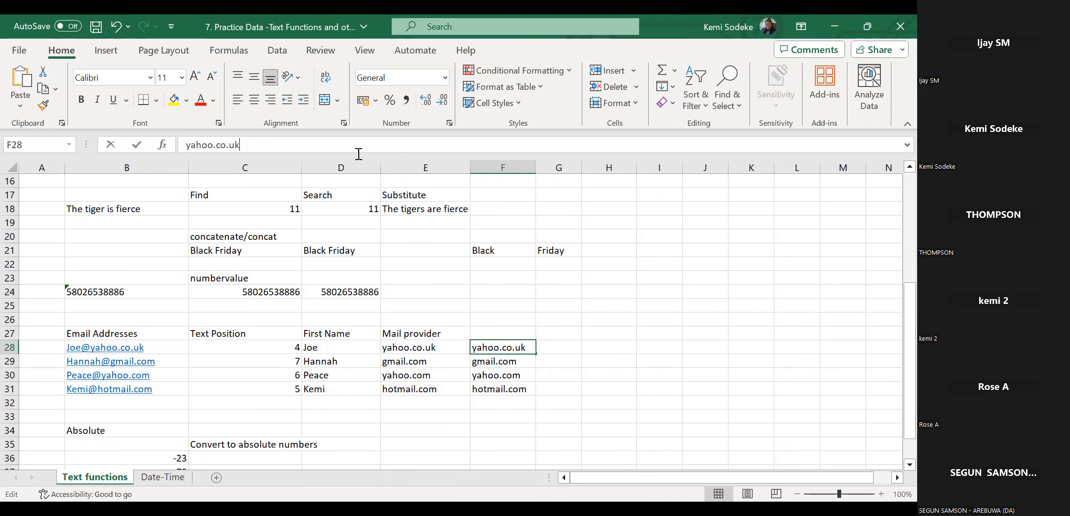
click(600, 389)
click(503, 359)
click(286, 143)
drag(559, 338, 549, 350)
click(522, 378)
click(279, 142)
click(557, 344)
click(525, 389)
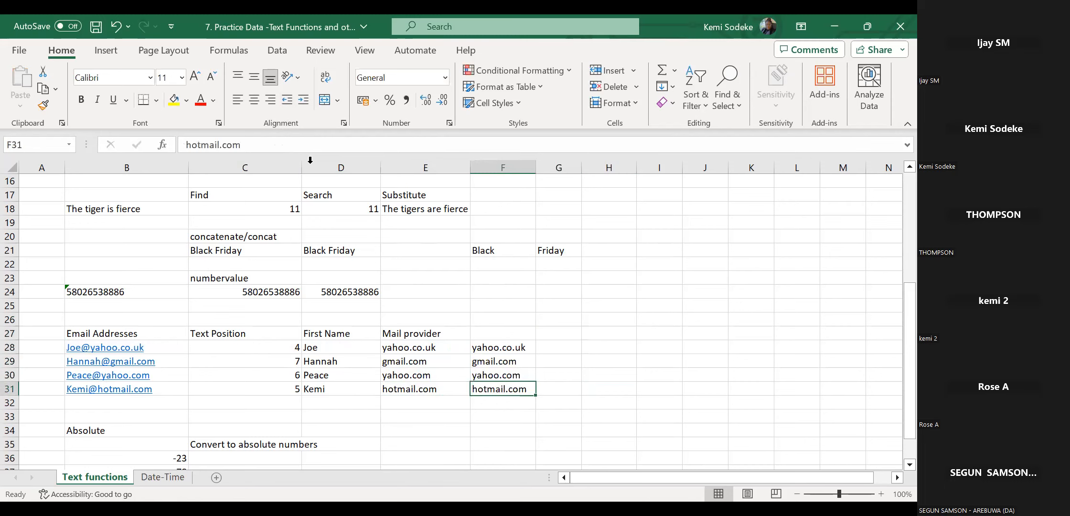
click(592, 336)
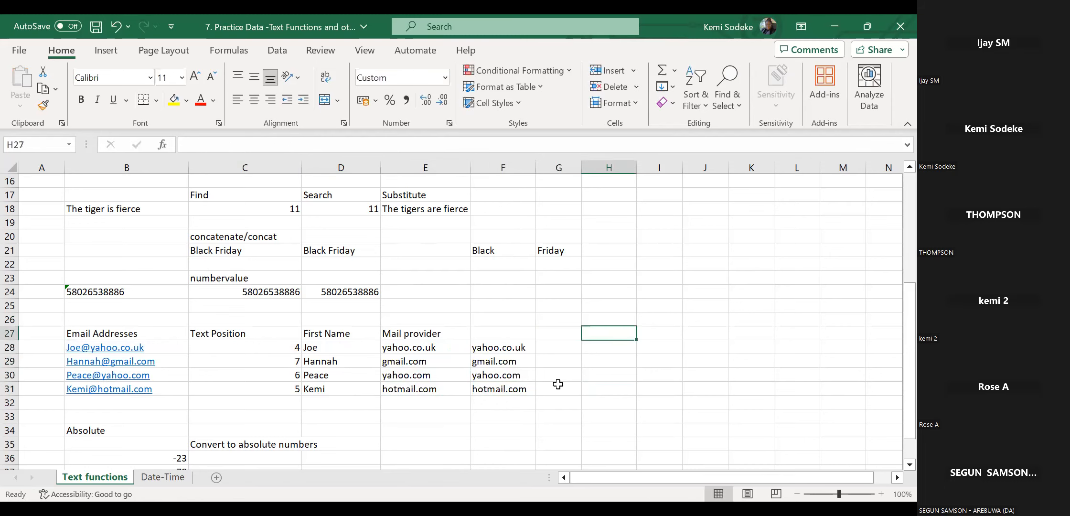
Delete the pasted mail provider values from F28:F31.
drag(507, 348, 516, 382)
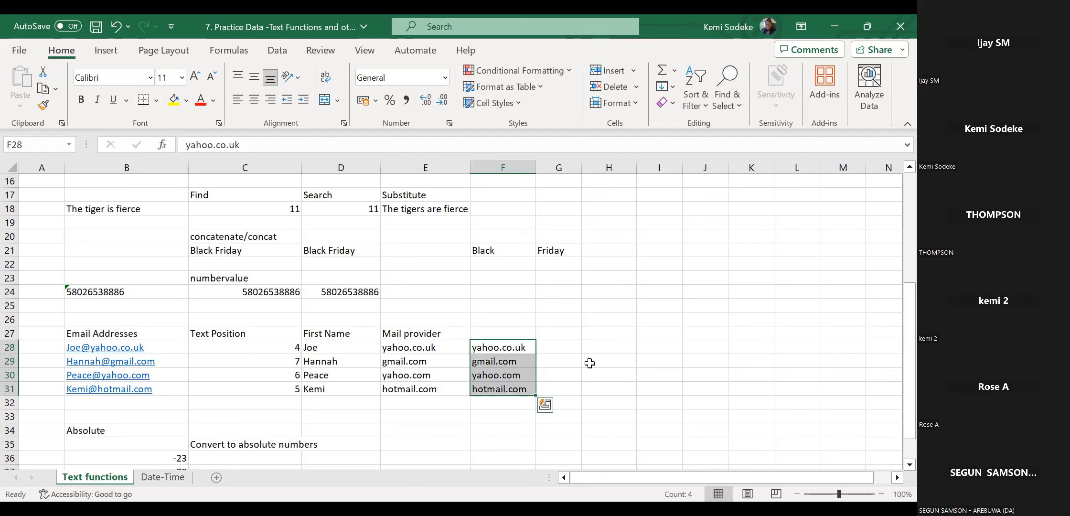
key(Delete)
click(590, 363)
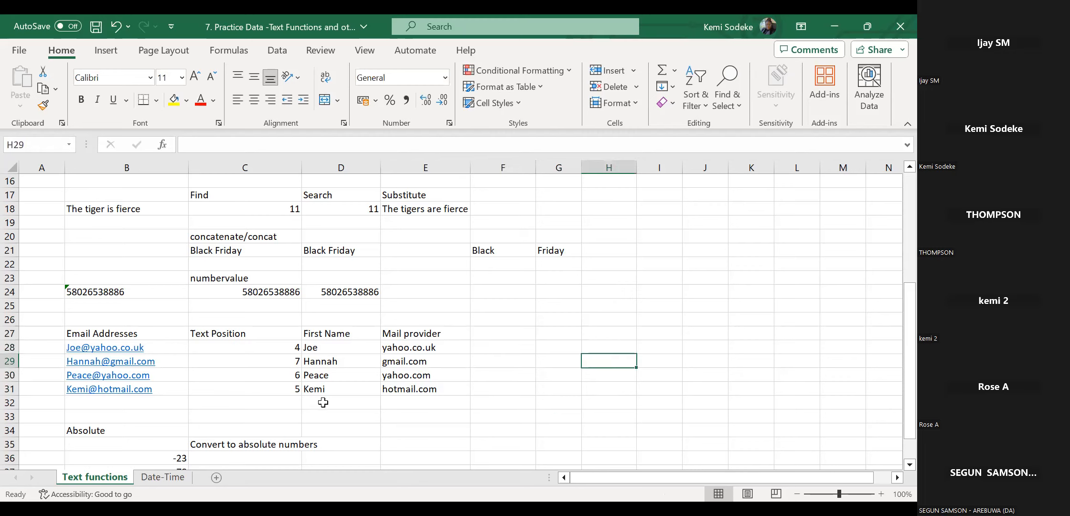
Review the First Name and Mail provider formulas in row 31.
click(323, 403)
click(397, 402)
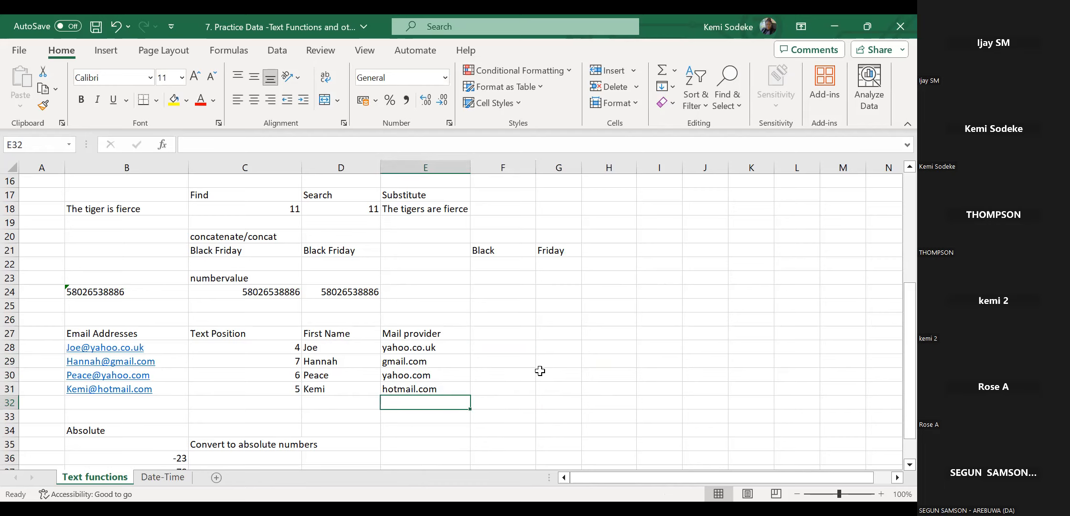
click(354, 388)
click(434, 391)
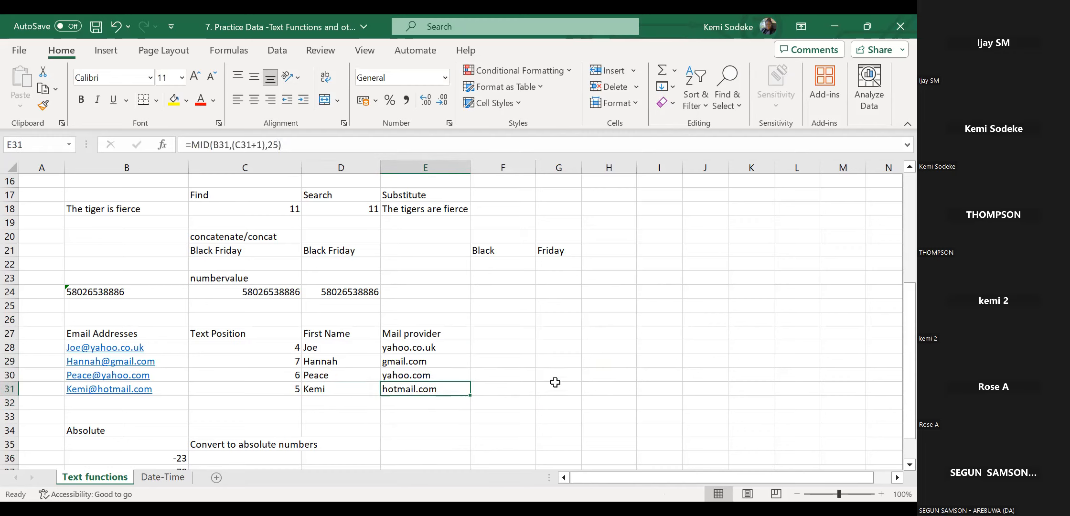
Convert B36 to its absolute value in C36 with =ABS(B36) and fill the formula down to C39.
scroll(556, 382, down, 2)
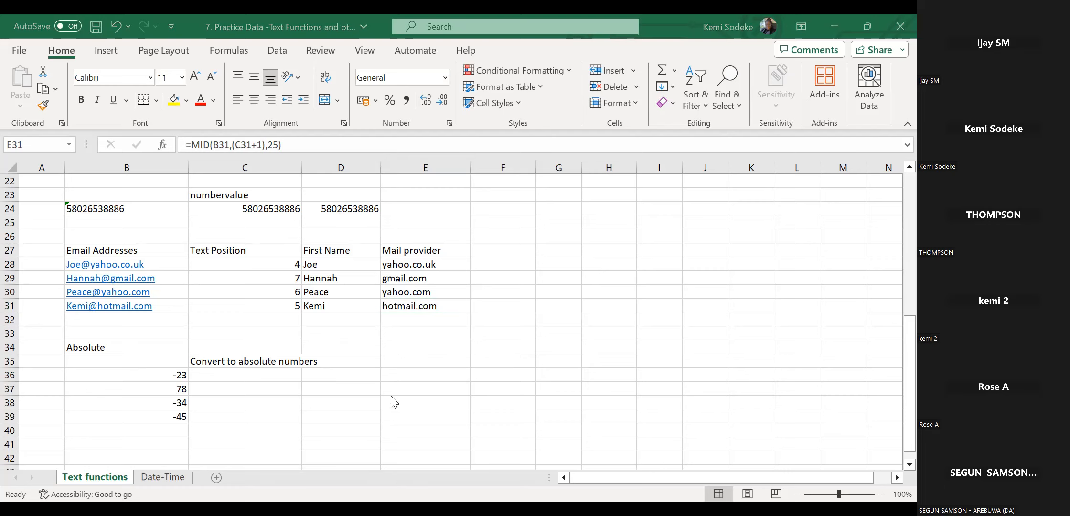
click(442, 368)
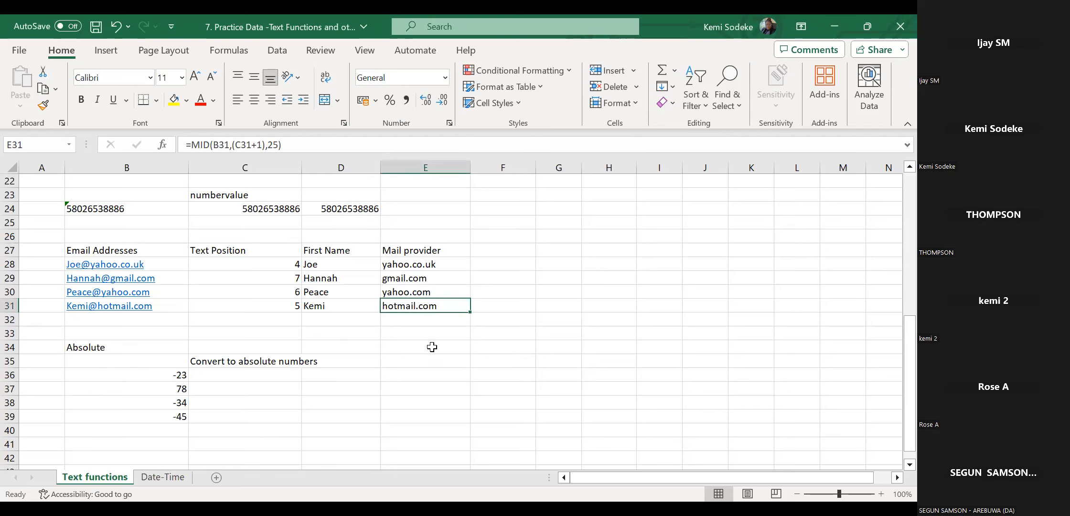
click(170, 376)
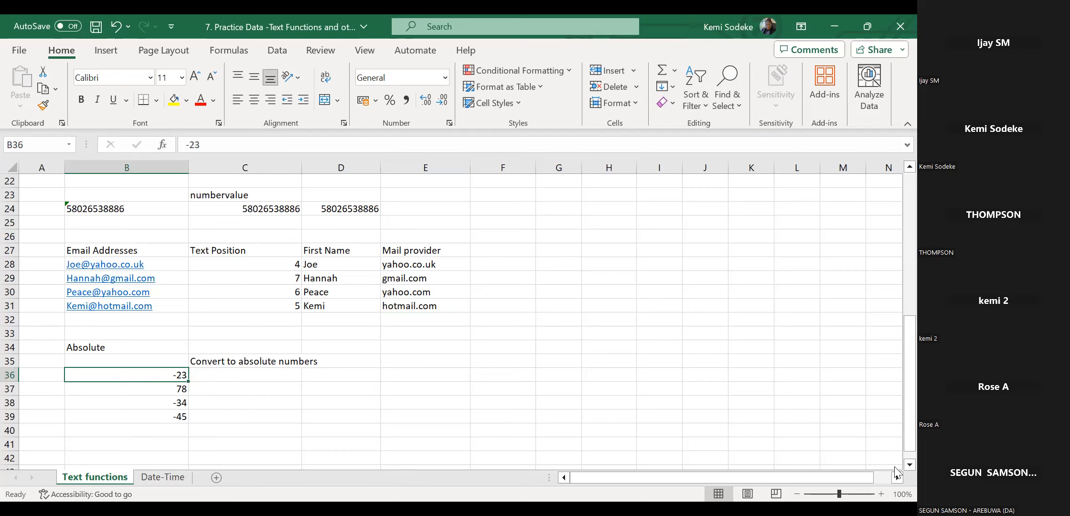
click(236, 374)
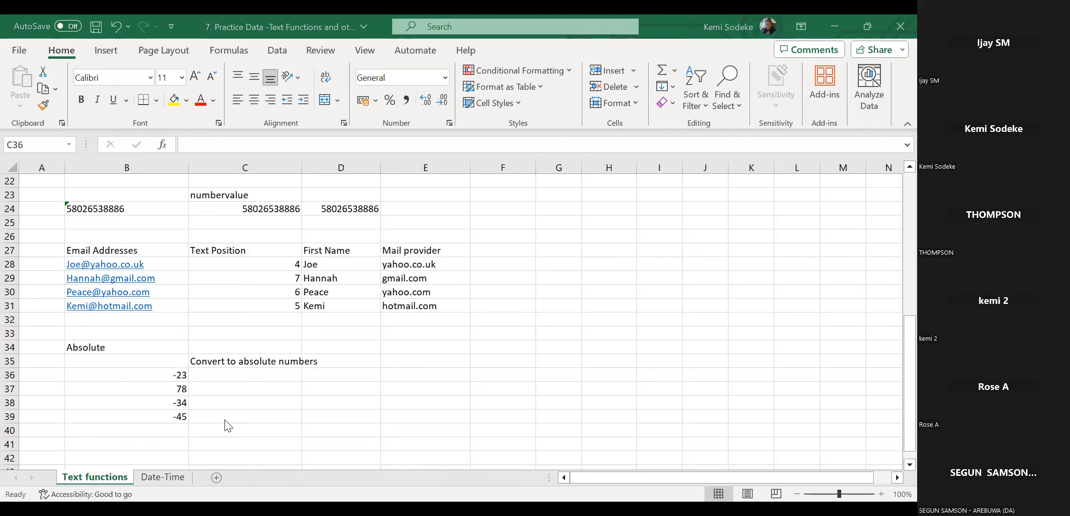
click(252, 379)
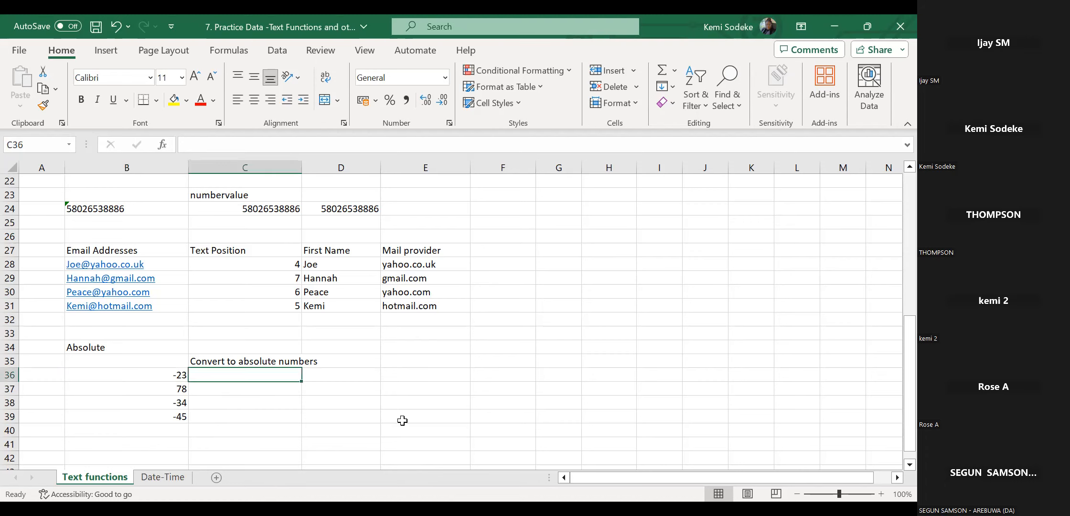
text(=)
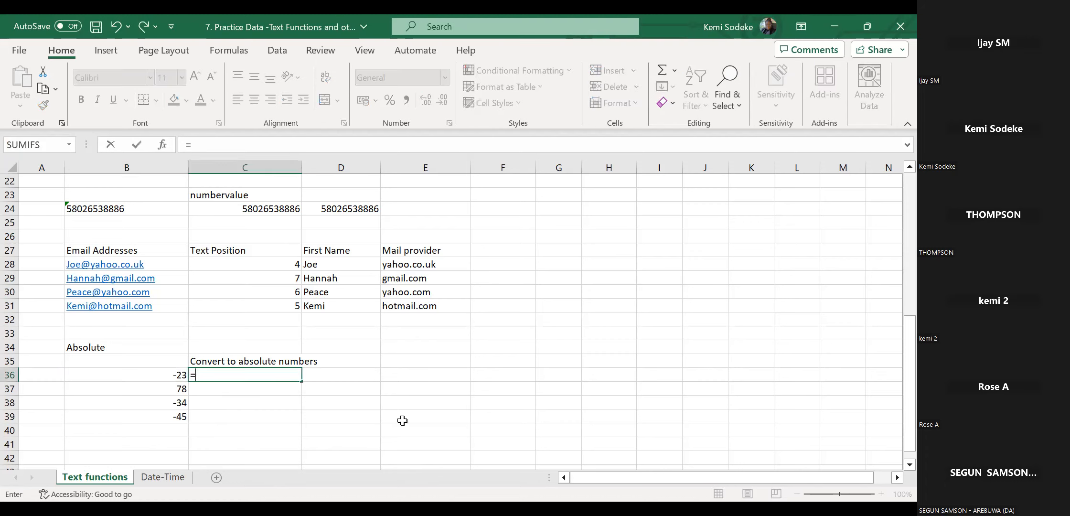
text(ABS)
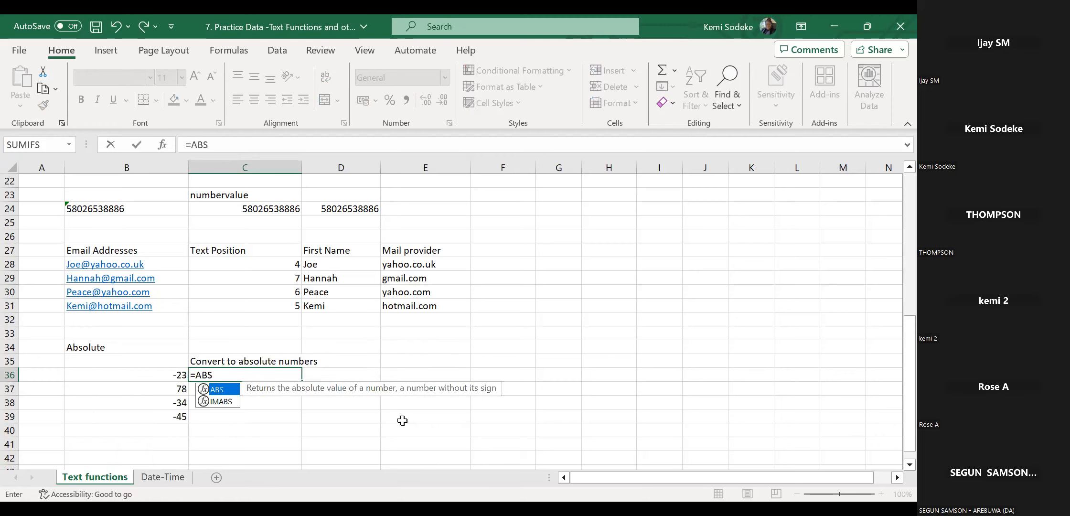
text(()
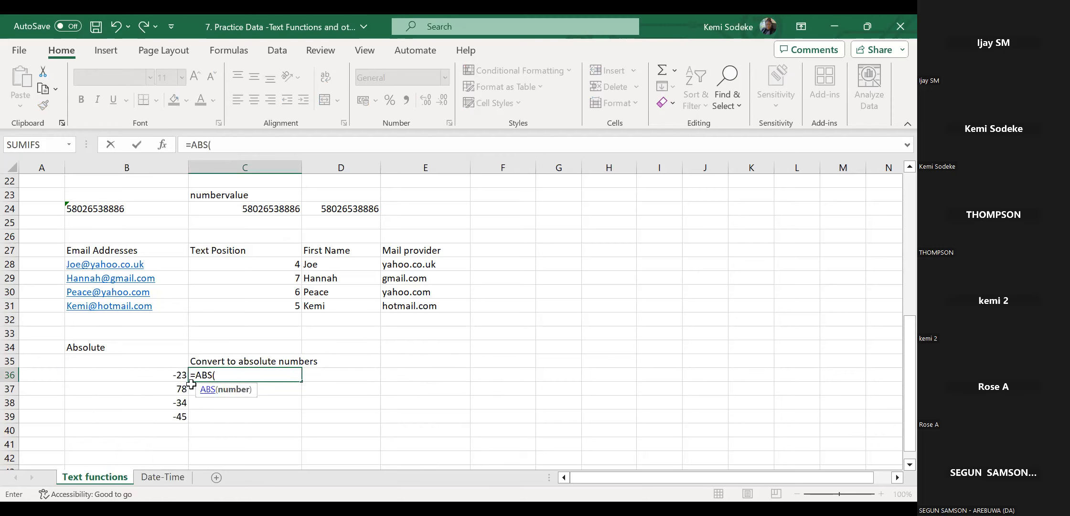
click(167, 375)
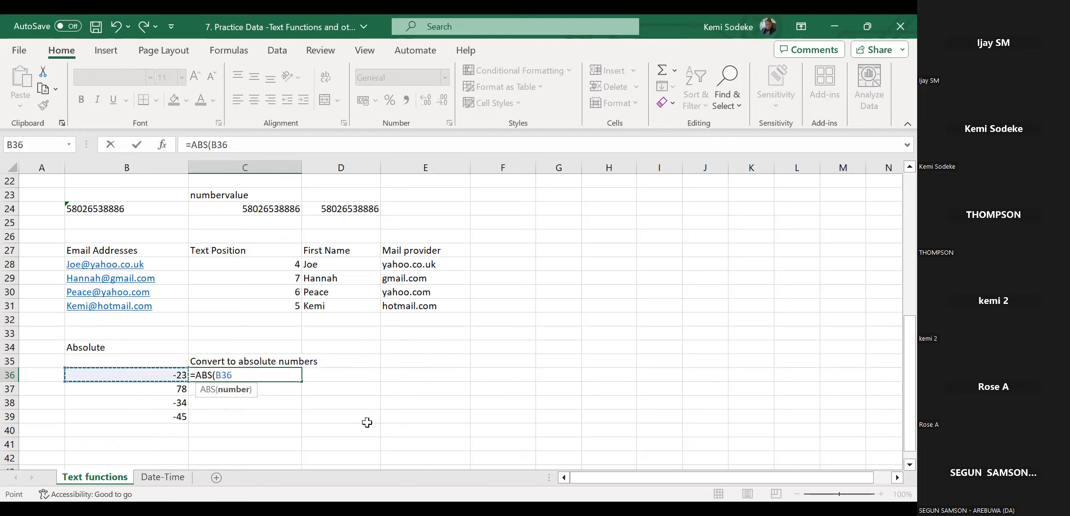
key(Return)
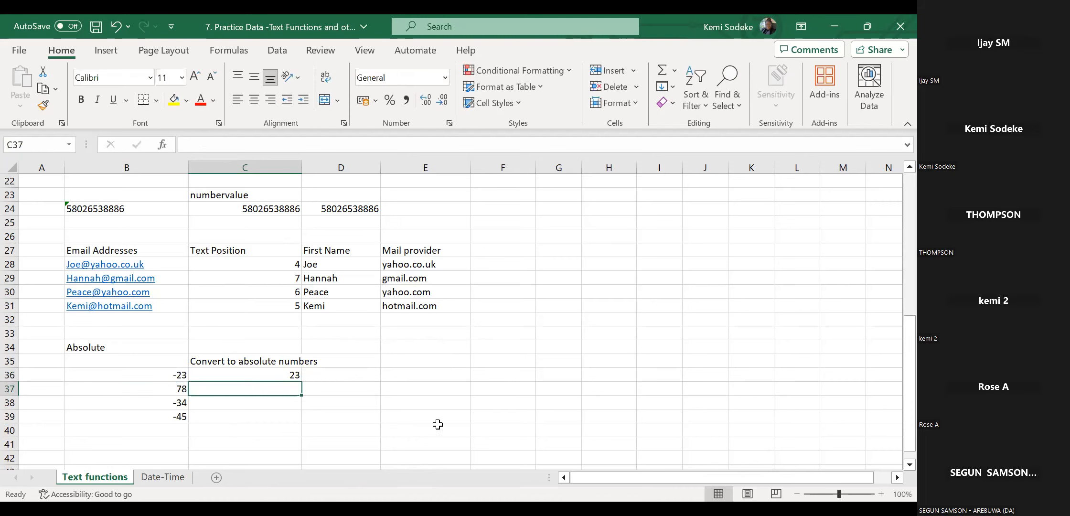
click(266, 373)
drag(301, 381, 297, 422)
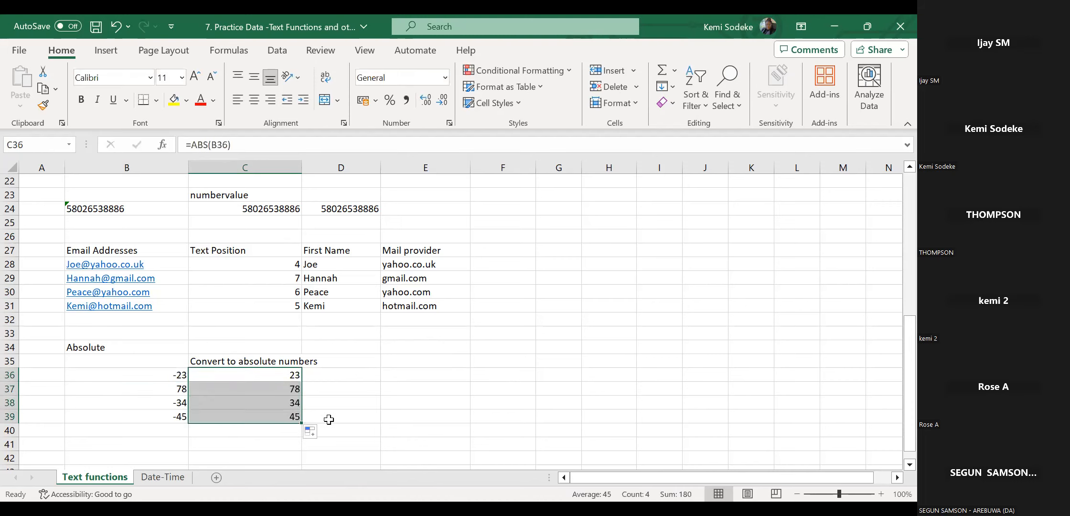
Compare the ABS formulas and results in C36:C39 with the original numbers in column B.
click(267, 384)
click(270, 402)
click(286, 417)
click(289, 376)
click(282, 387)
click(286, 403)
click(288, 417)
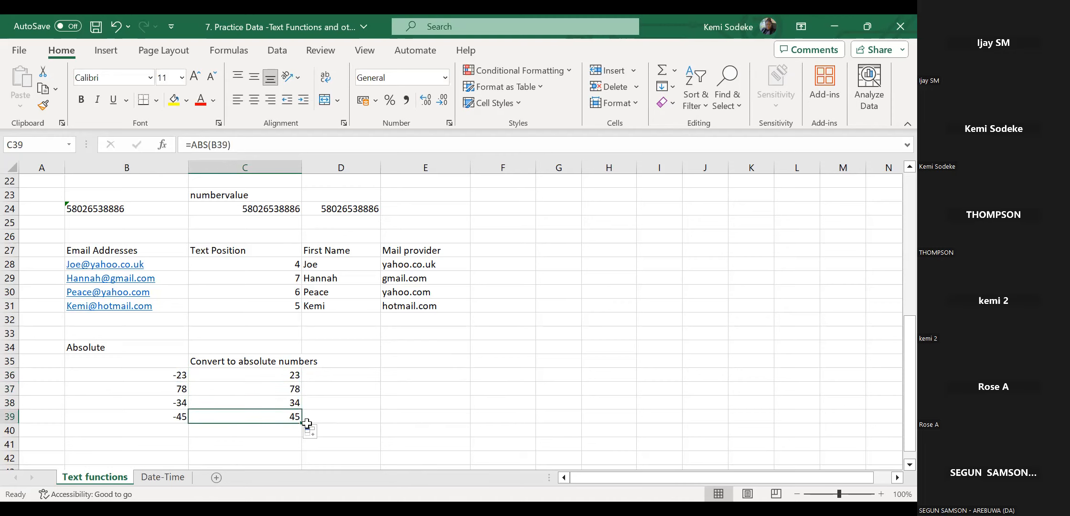
click(176, 377)
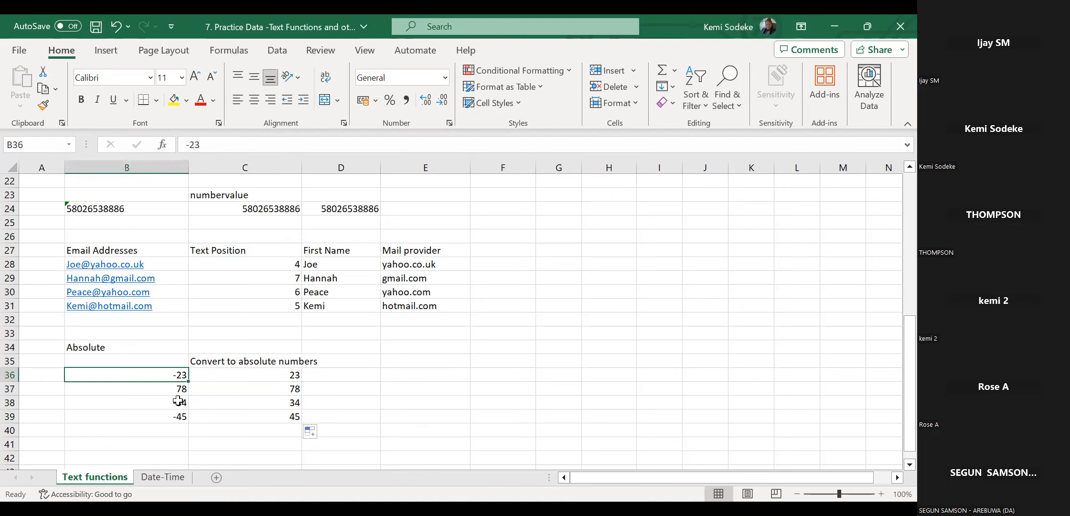
click(290, 419)
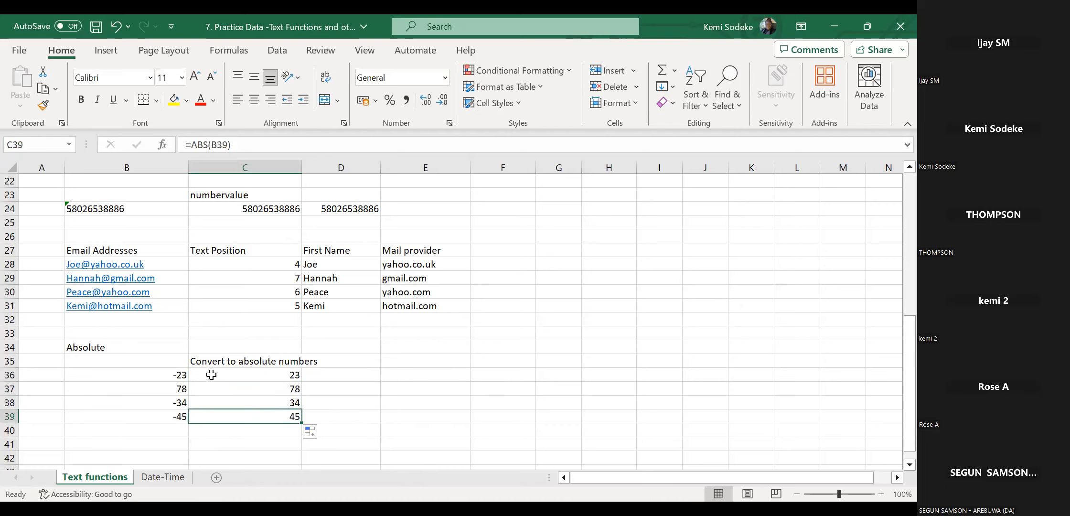
click(177, 376)
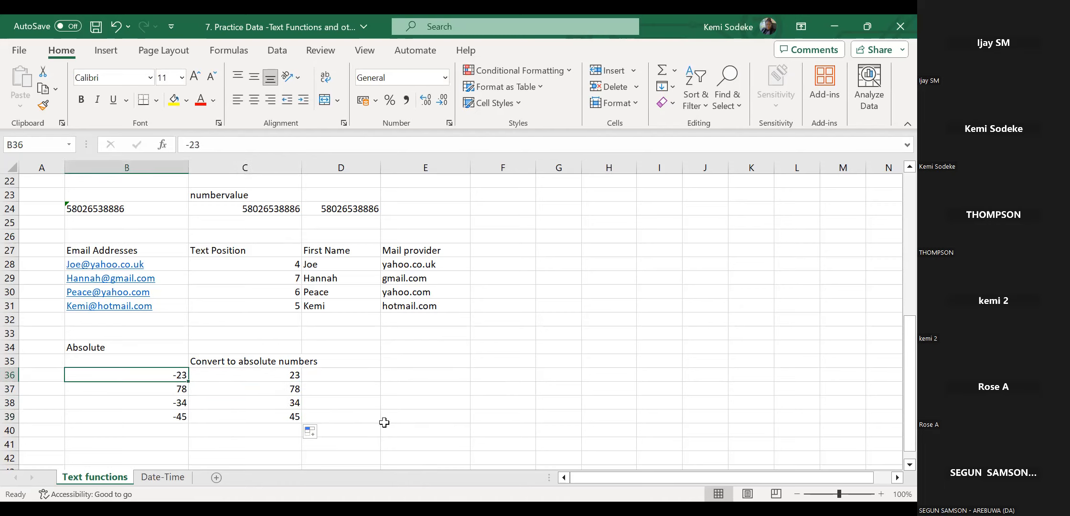
click(289, 379)
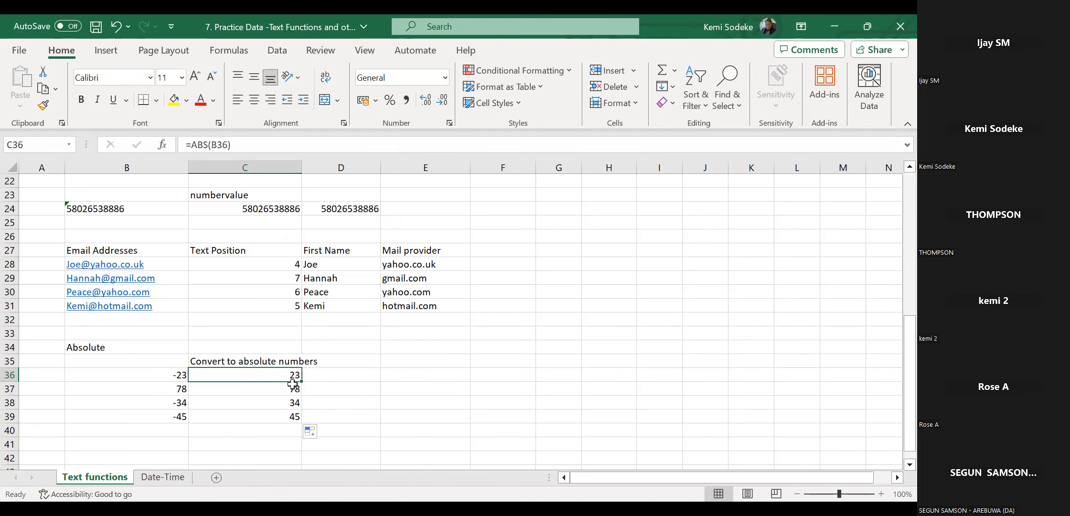
Enter =B36*-1 in D36 as an alternative sign conversion and fill it down to D39.
click(359, 376)
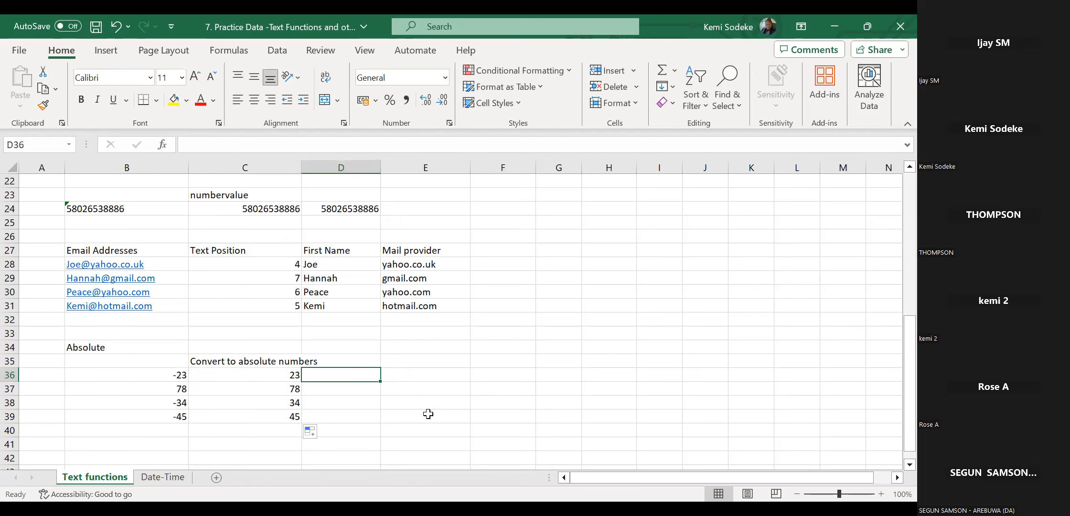
text(=)
click(182, 376)
text(*-1)
key(Return)
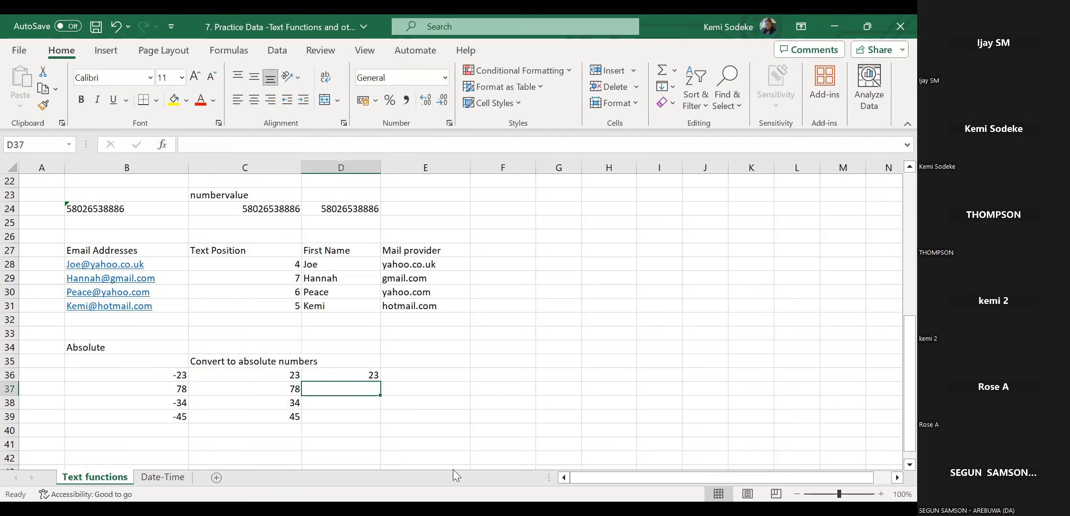
click(365, 376)
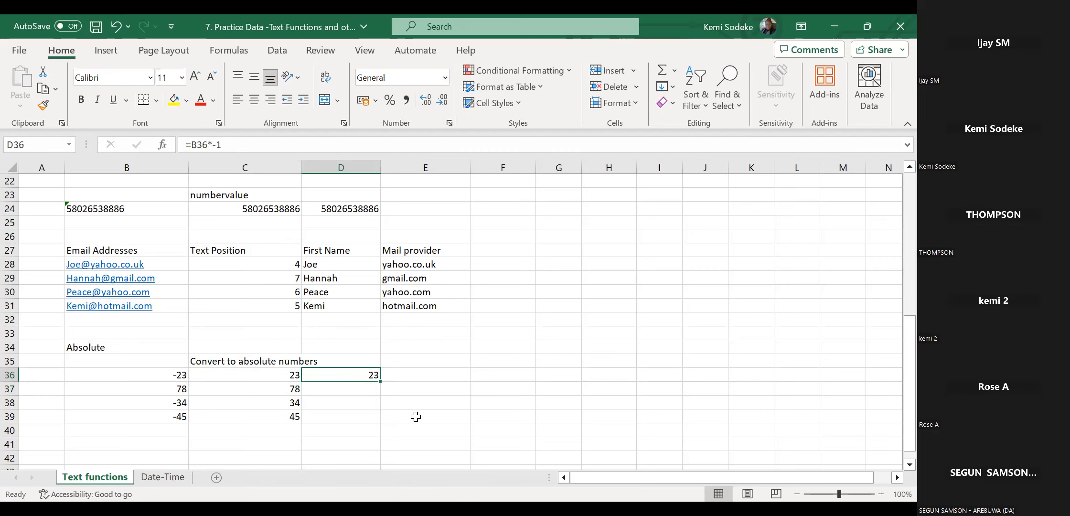
drag(380, 381, 378, 419)
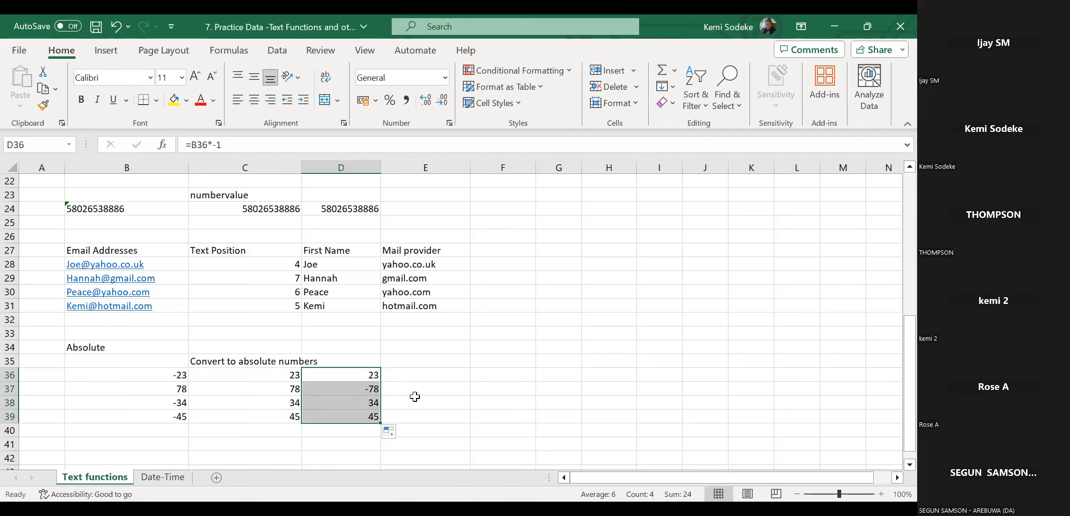
Compare the ABS results in column C with the multiply-by-minus-one results in D36:D39.
click(367, 377)
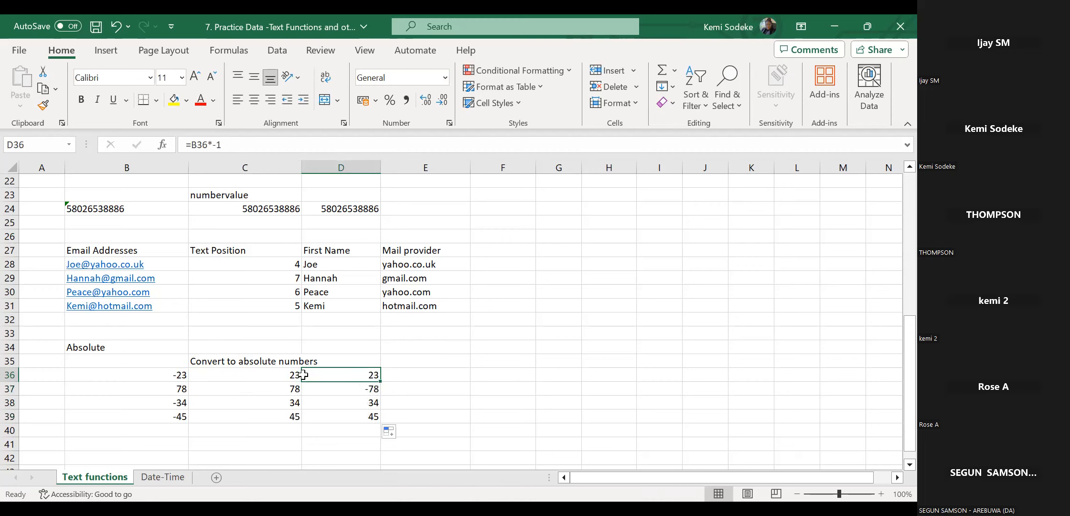
click(282, 374)
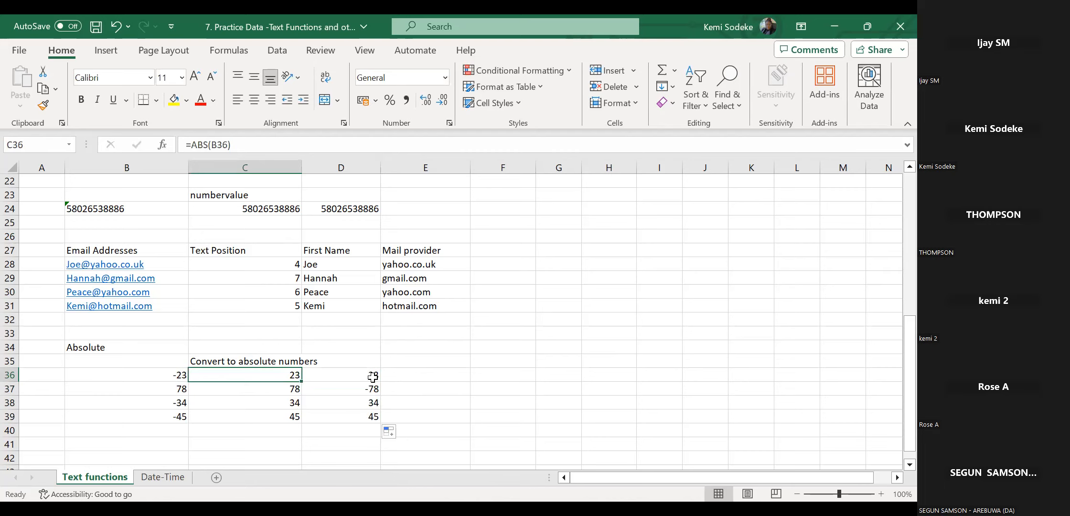
drag(373, 376, 367, 421)
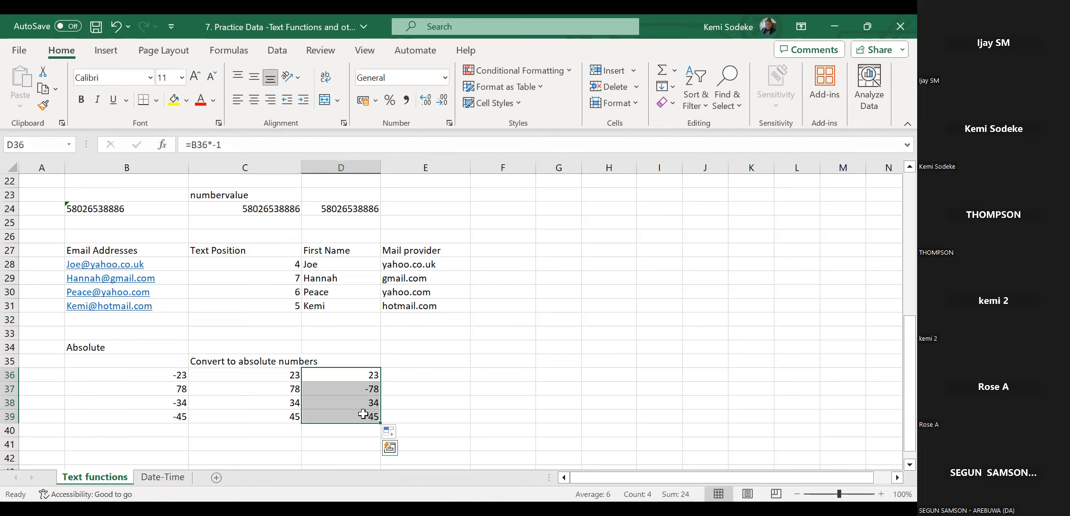
click(349, 377)
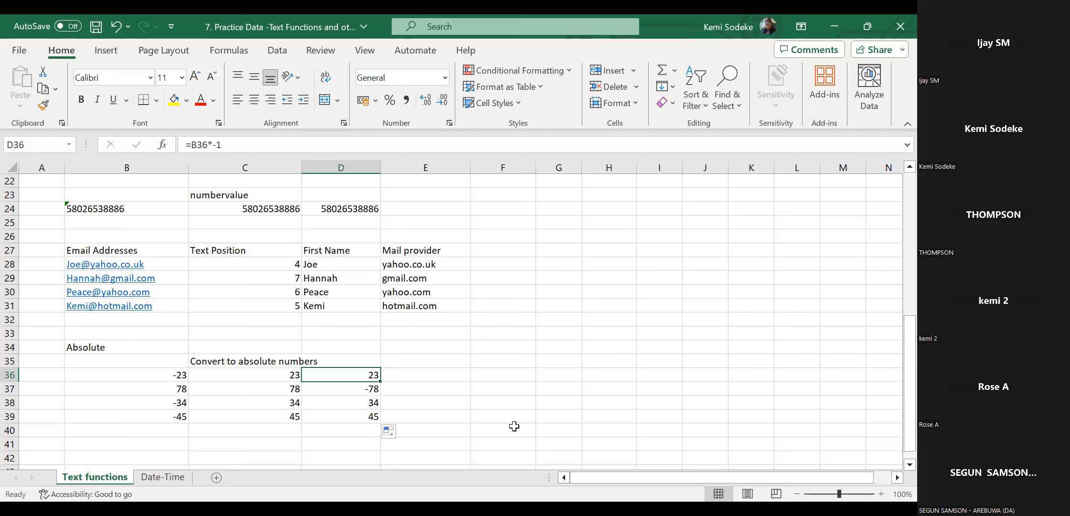
click(287, 376)
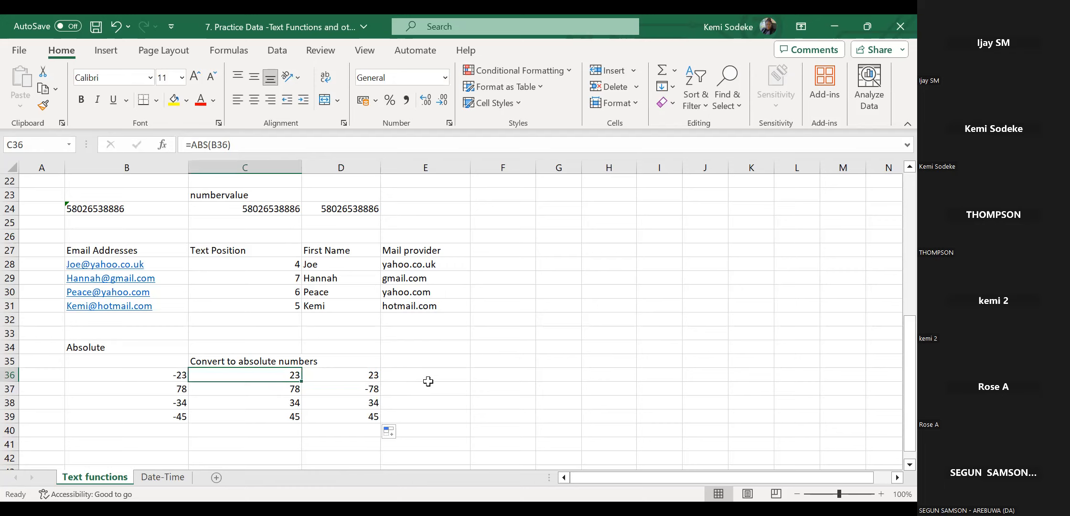
scroll(451, 388, down, 1)
scroll(443, 383, up, 3)
scroll(445, 380, down, 6)
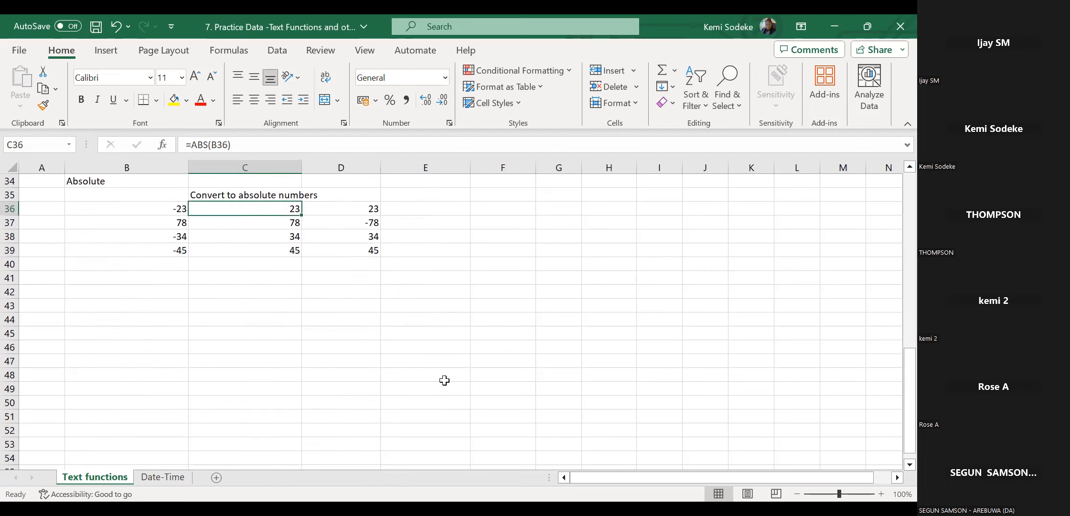
scroll(444, 380, up, 5)
scroll(423, 391, down, 2)
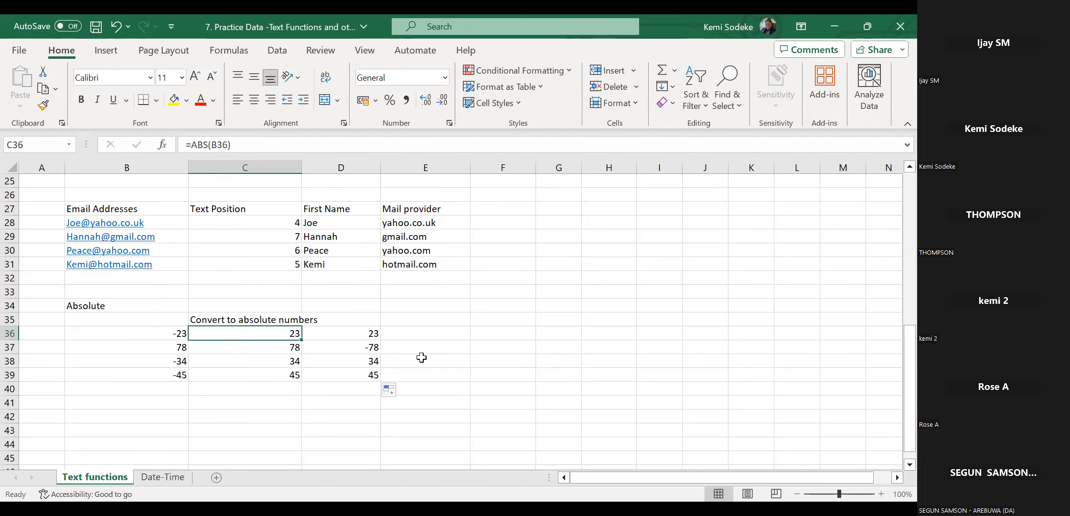
On the Date-Time sheet, enter =TODAY() in C4 for Todays Date and check the cell's formula.
click(165, 477)
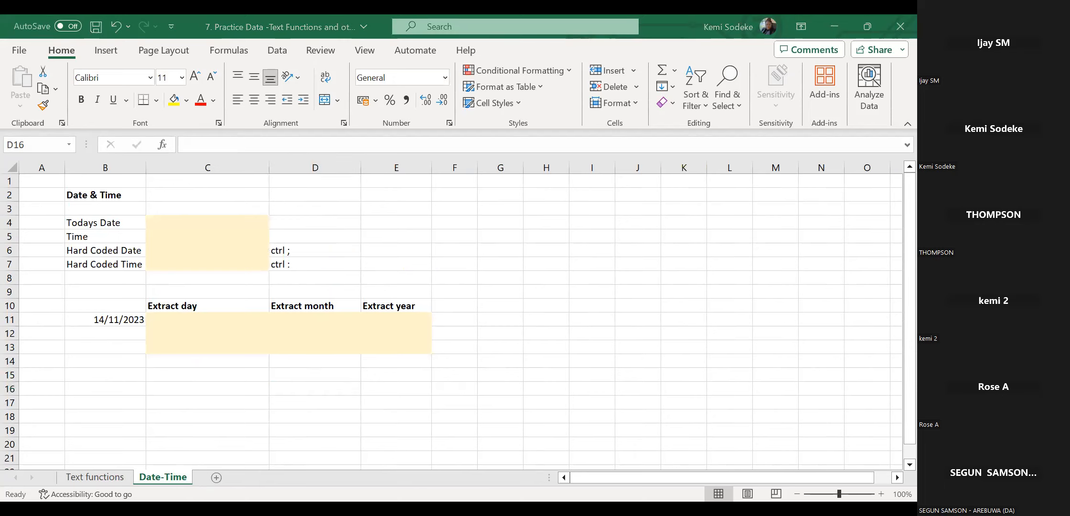
click(281, 405)
click(321, 218)
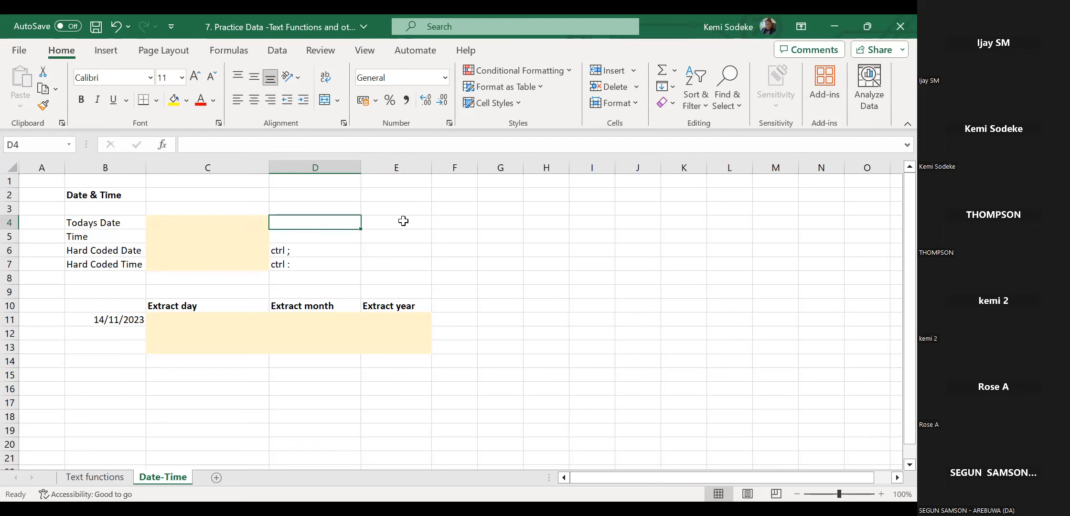
click(228, 225)
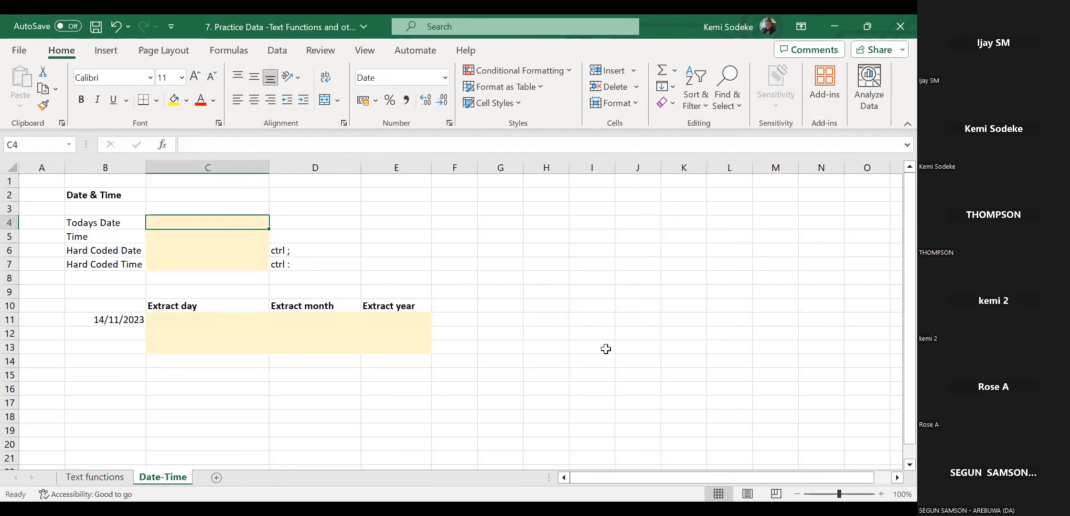
text(=)
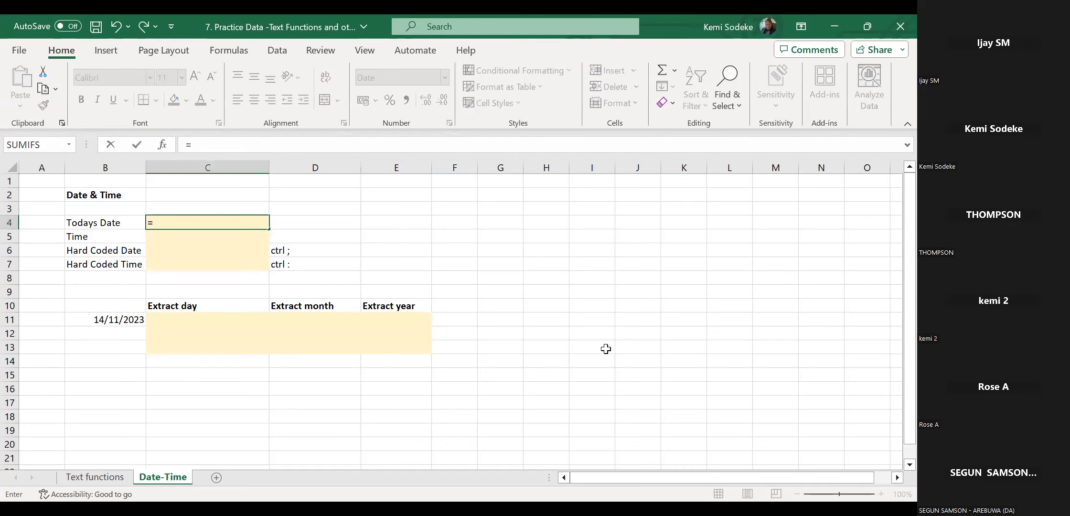
text(today)
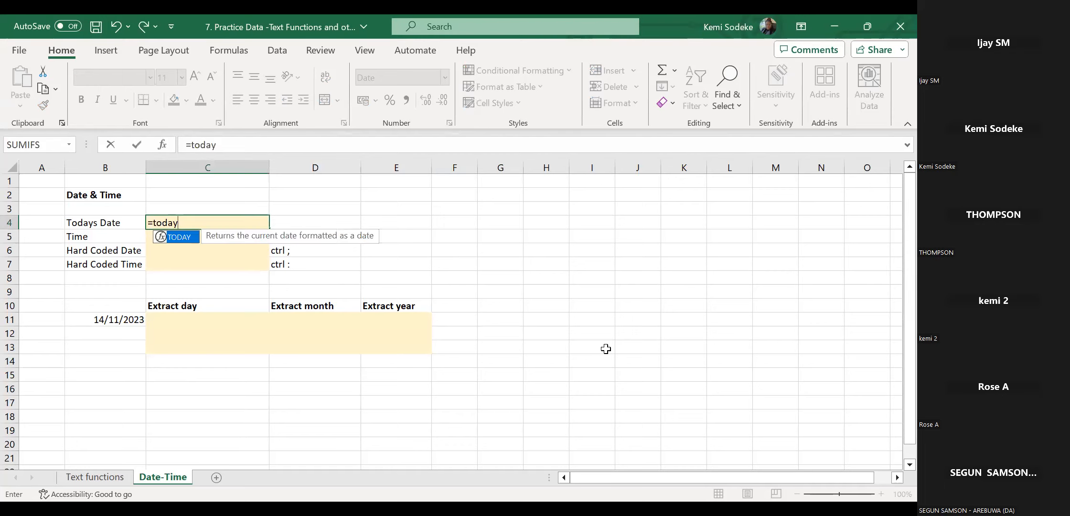
text(())
key(Return)
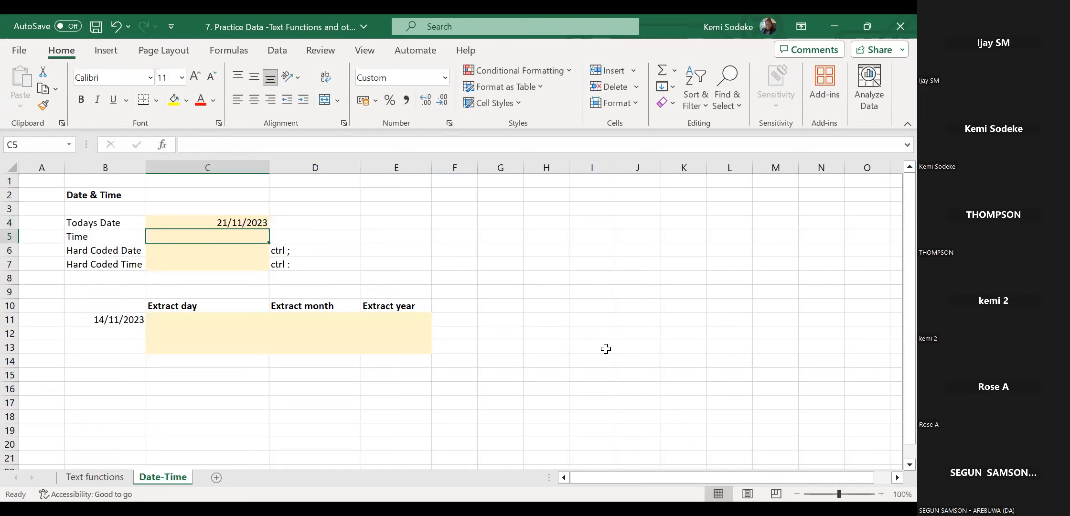
click(219, 220)
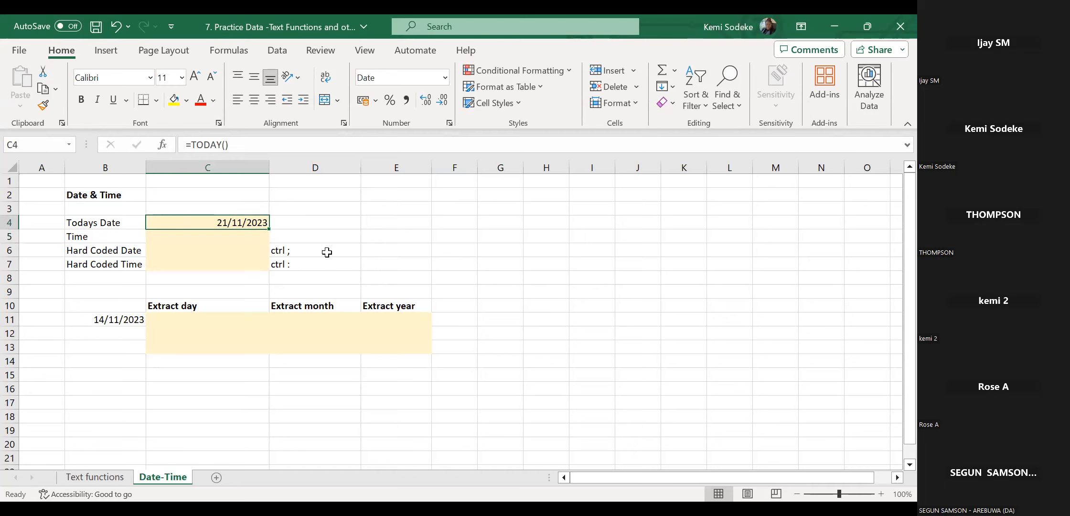
click(394, 217)
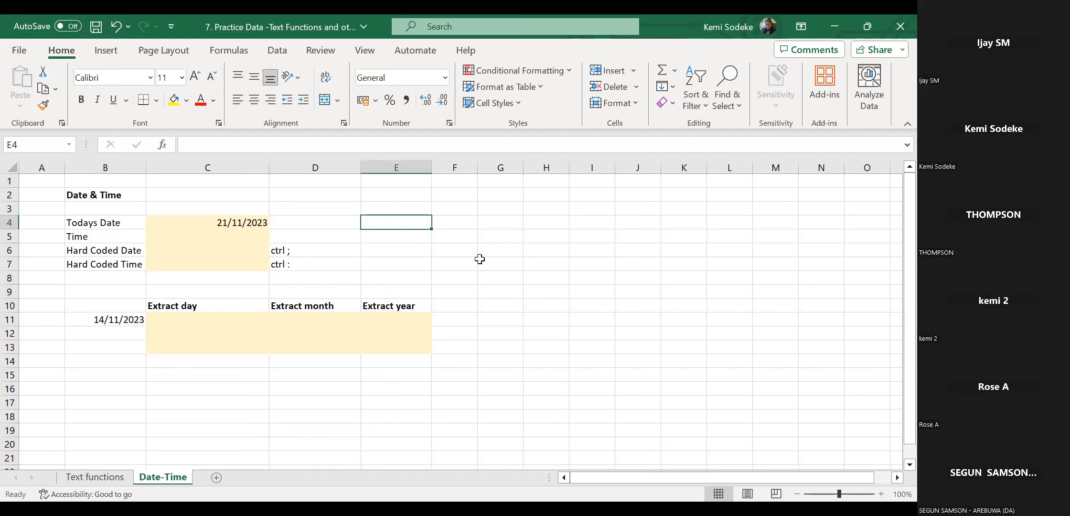
Enter =NOW() in C5 for Time and check the cell's formula.
click(241, 224)
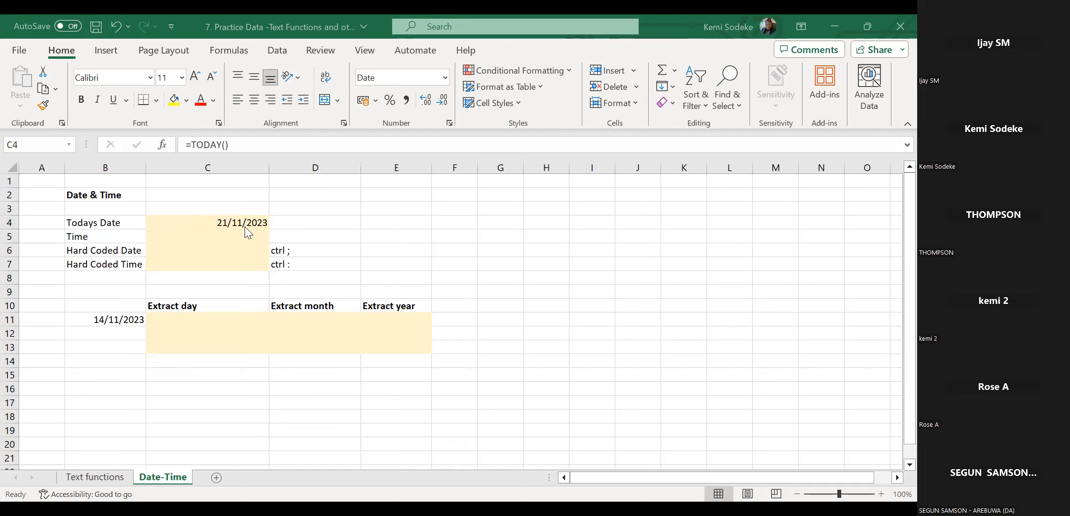
click(256, 231)
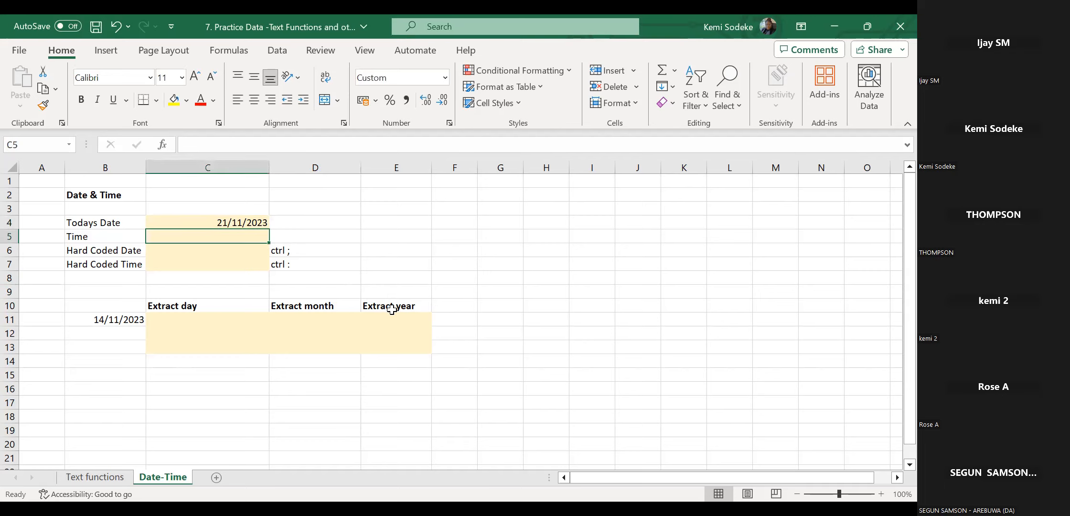
text(=)
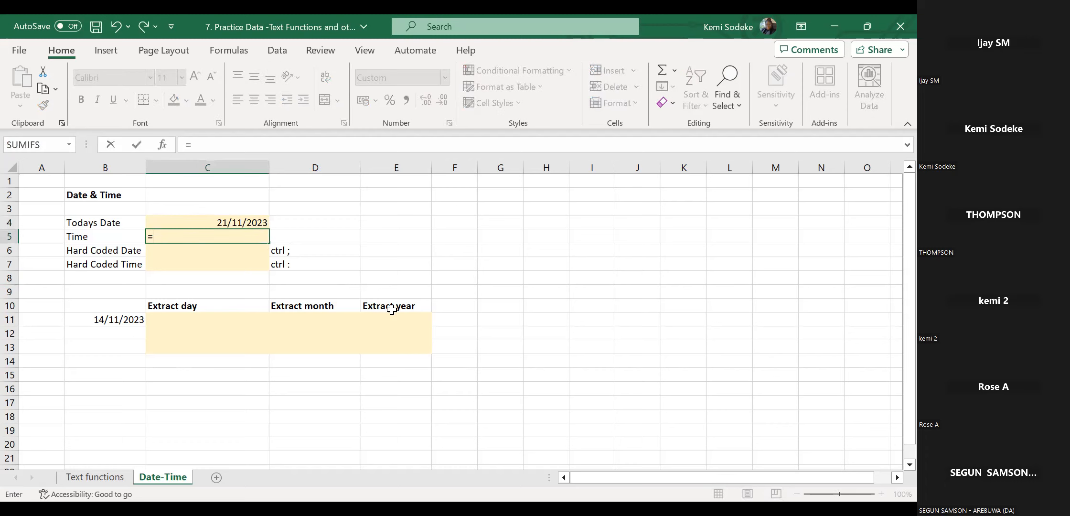
text(now()
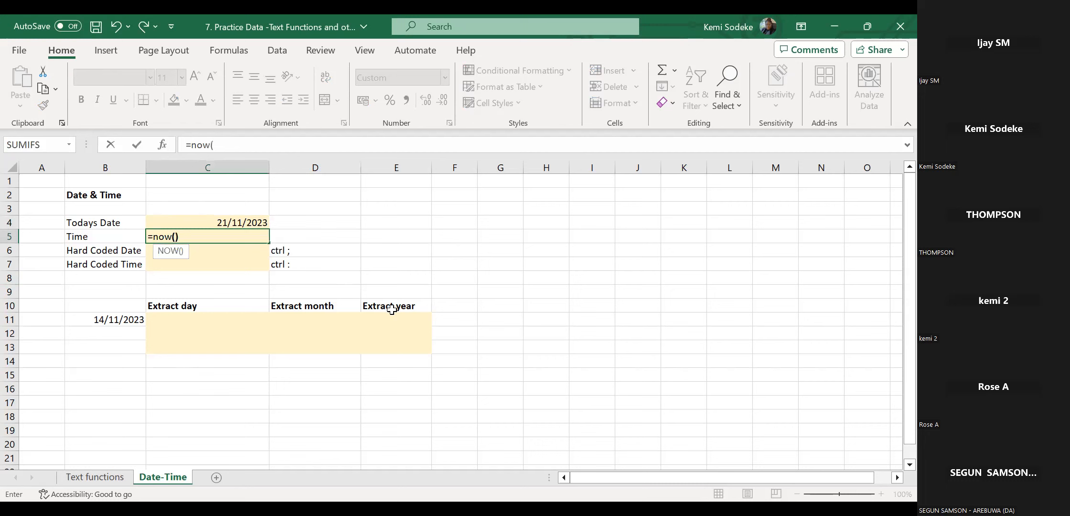
key(Return)
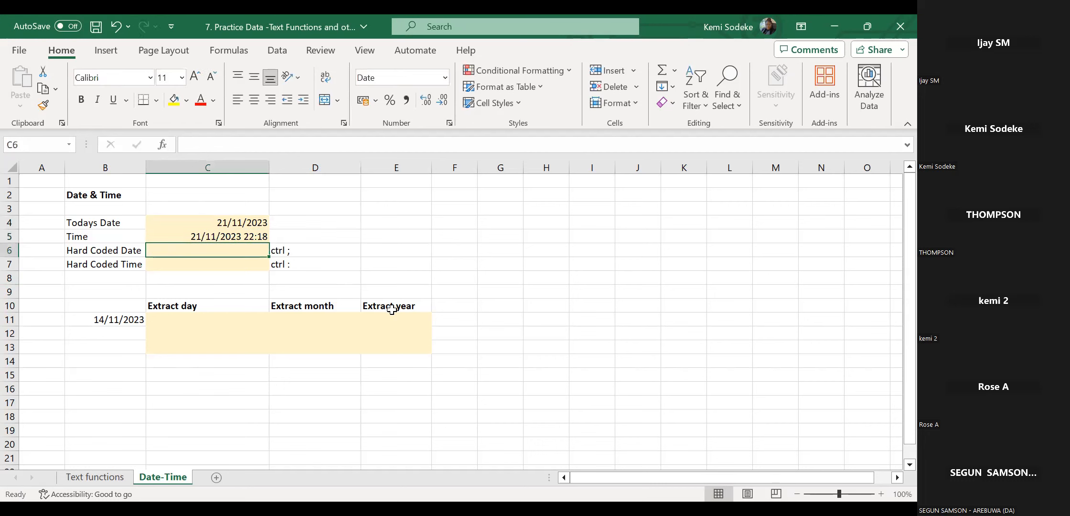
click(268, 237)
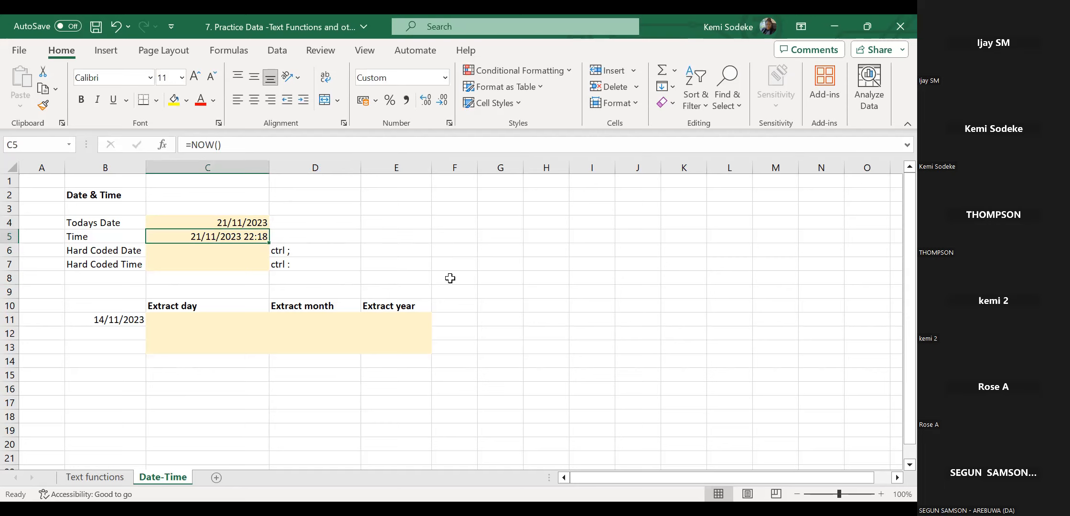
click(249, 248)
click(232, 235)
Insert the current date 21/11/2023 as a fixed value in C6 for Hard Coded Date and check the cell's content.
click(184, 253)
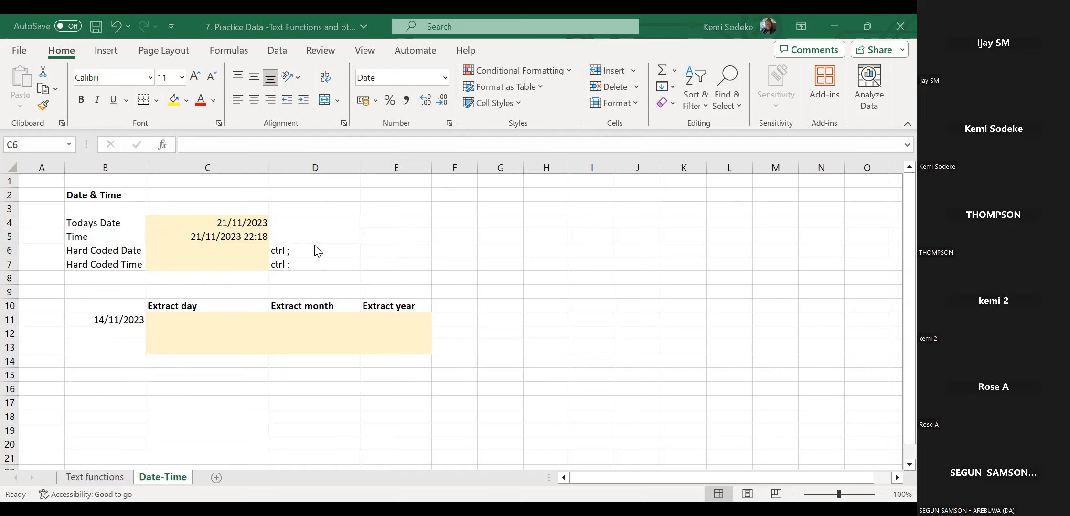
click(302, 249)
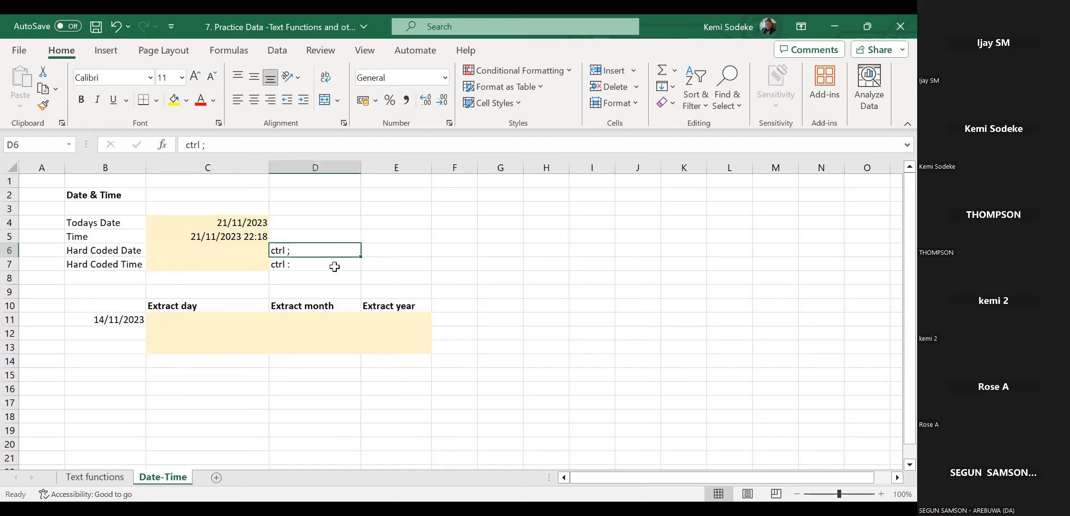
click(244, 251)
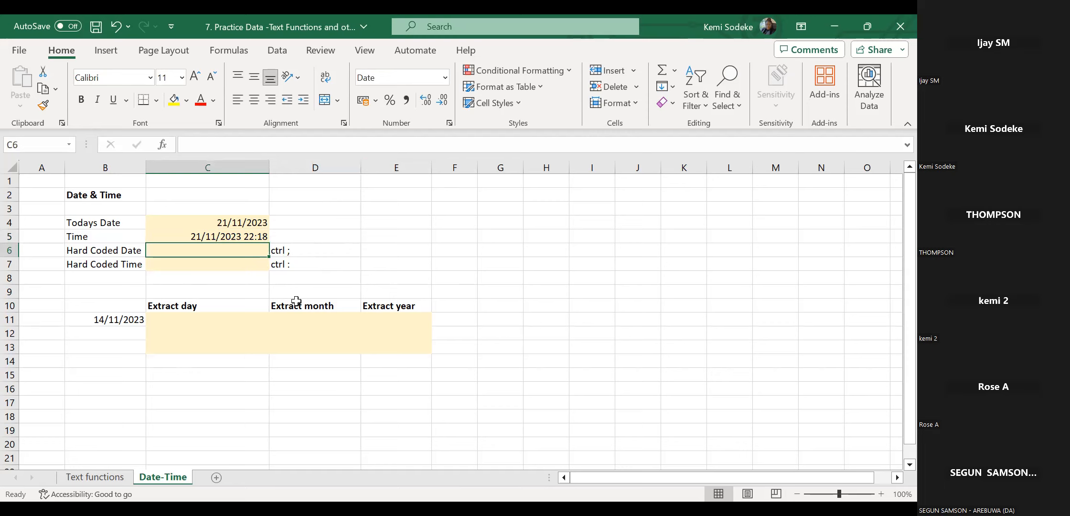
key(ctrl+semicolon)
key(Return)
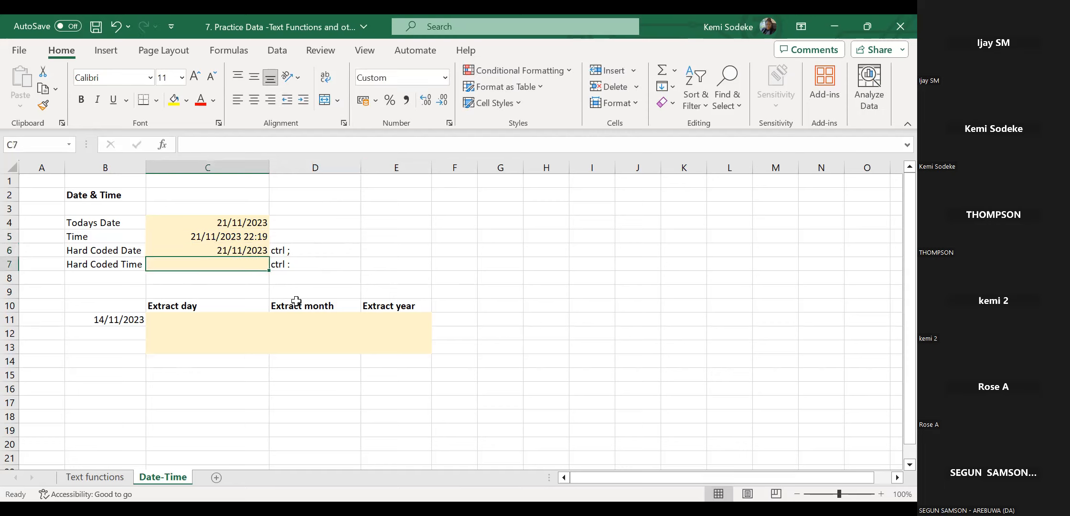
click(210, 247)
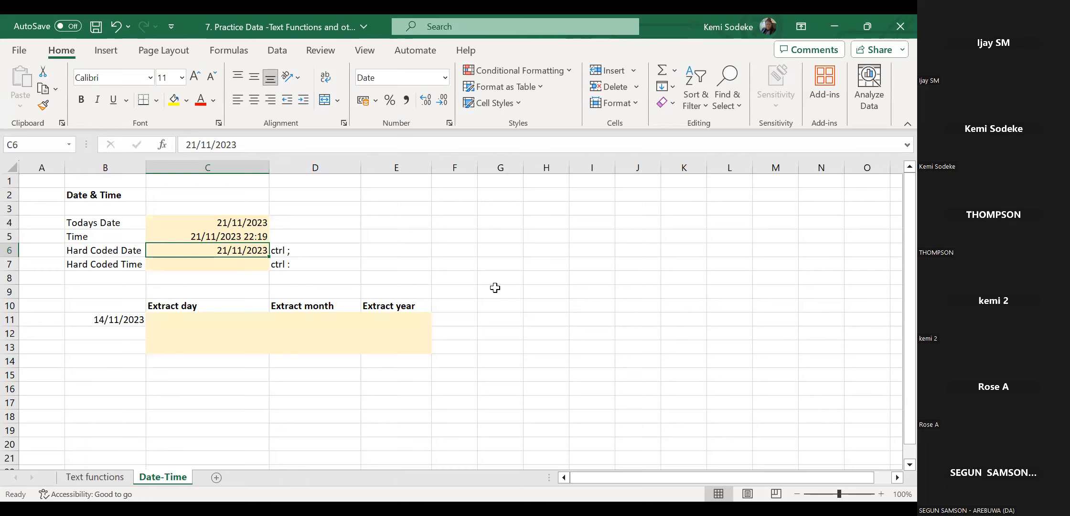
Try to fill Hard Coded Time in C7 with the fixed date 21/11/2023 and check it against the note in D7.
click(228, 265)
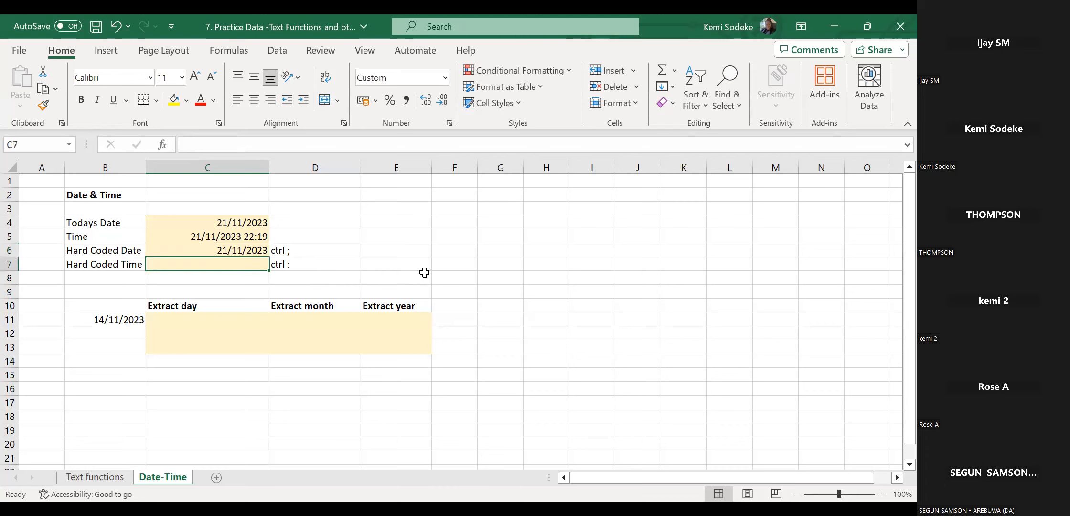
key(ctrl+semicolon)
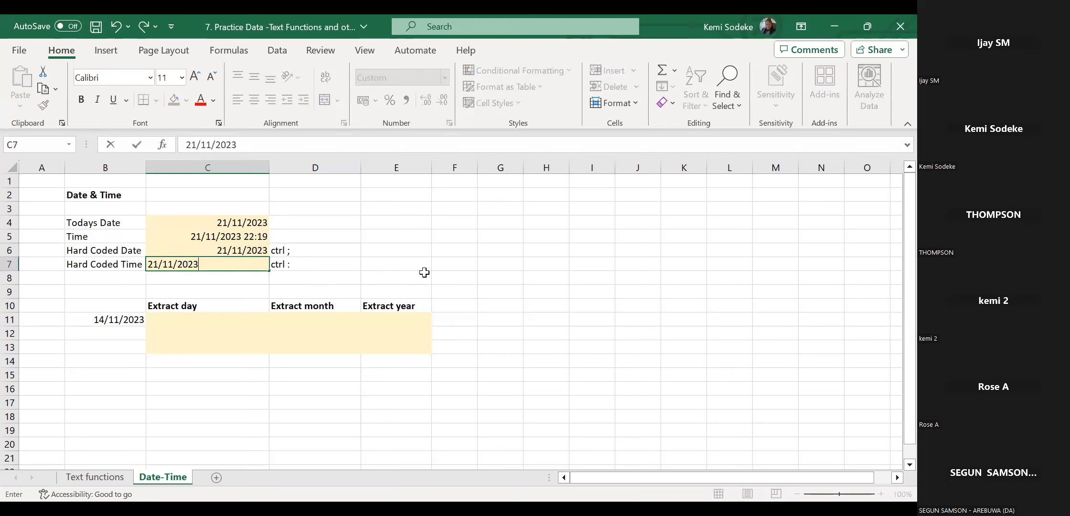
click(372, 273)
click(292, 265)
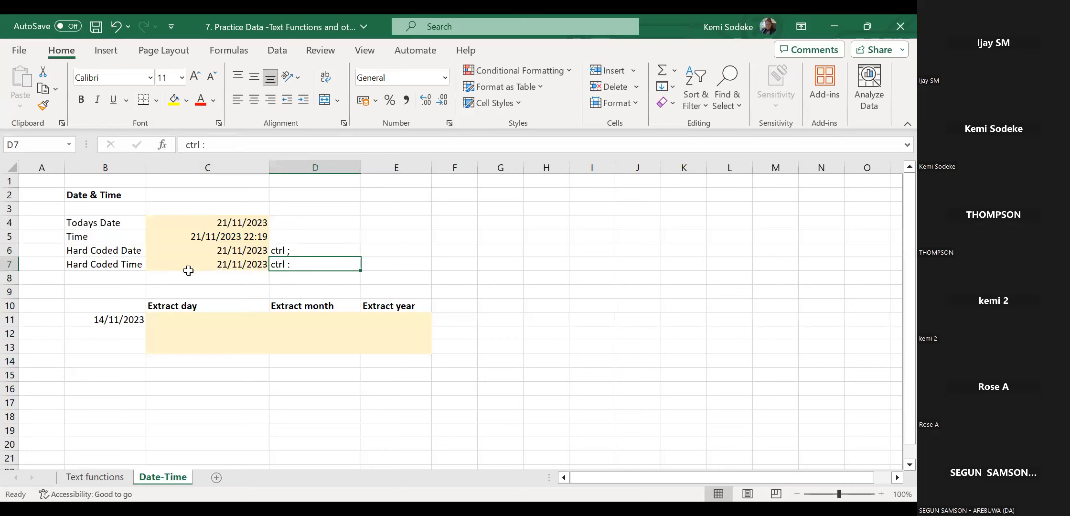
click(231, 267)
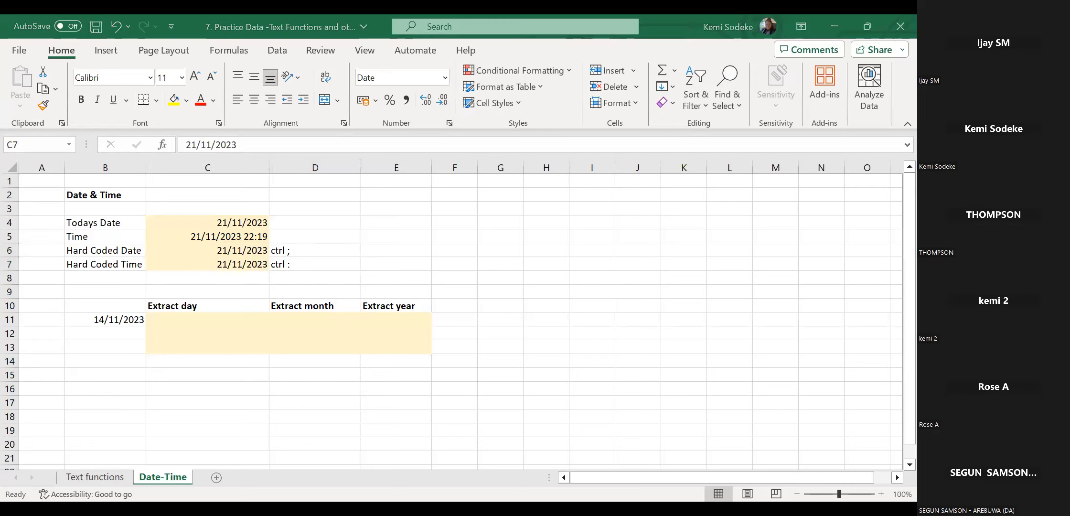
click(356, 268)
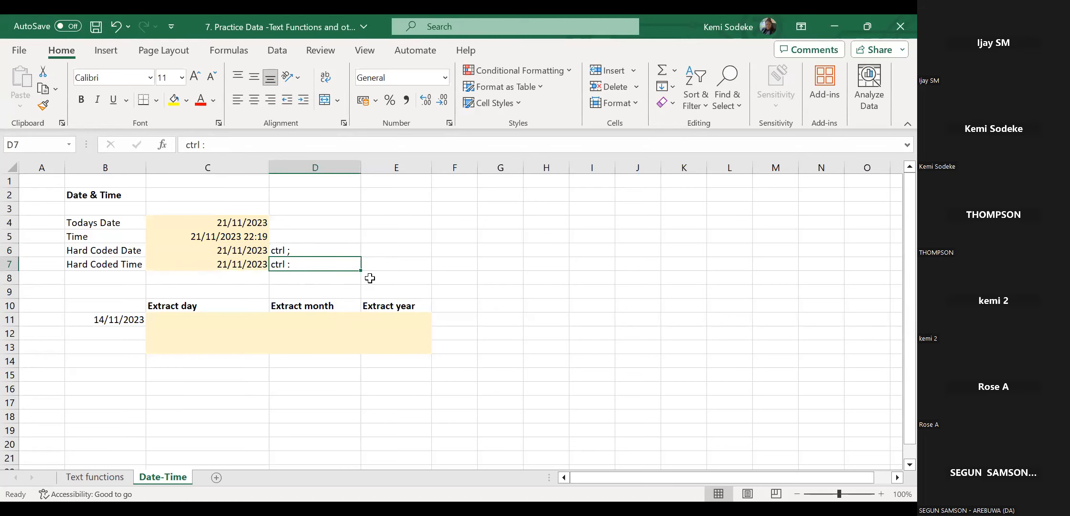
key(ctrl+semicolon)
key(Escape)
key(ctrl+shift+semicolon)
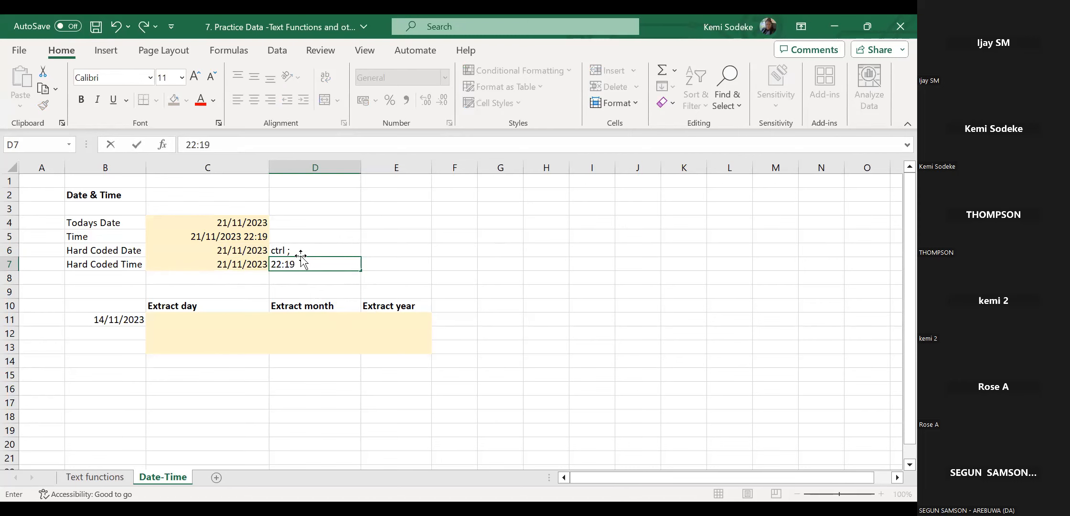
key(Escape)
click(377, 278)
Replace the content of C7 with the current time 22:19 as a fixed value for Hard Coded Time and check it.
click(241, 264)
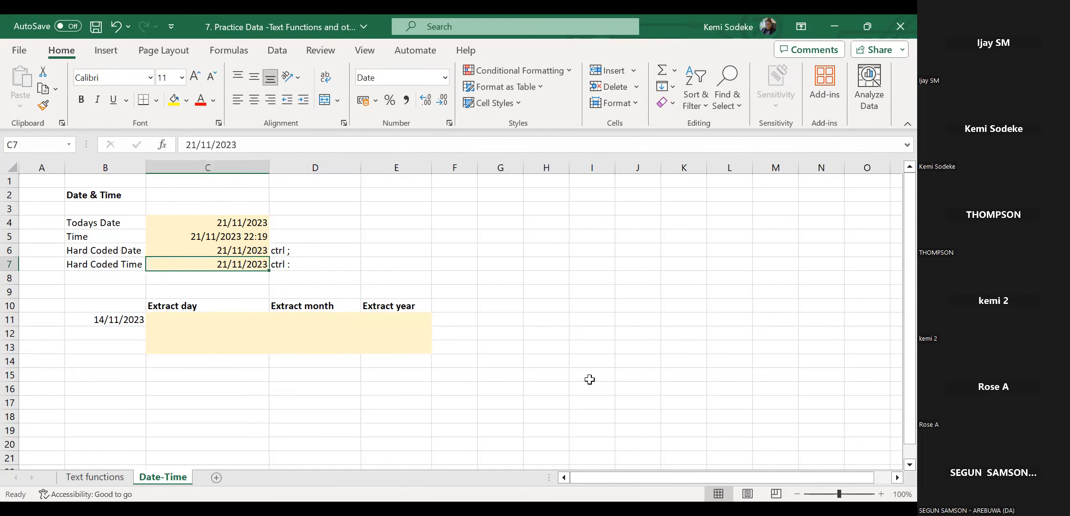
key(ctrl+shift+semicolon)
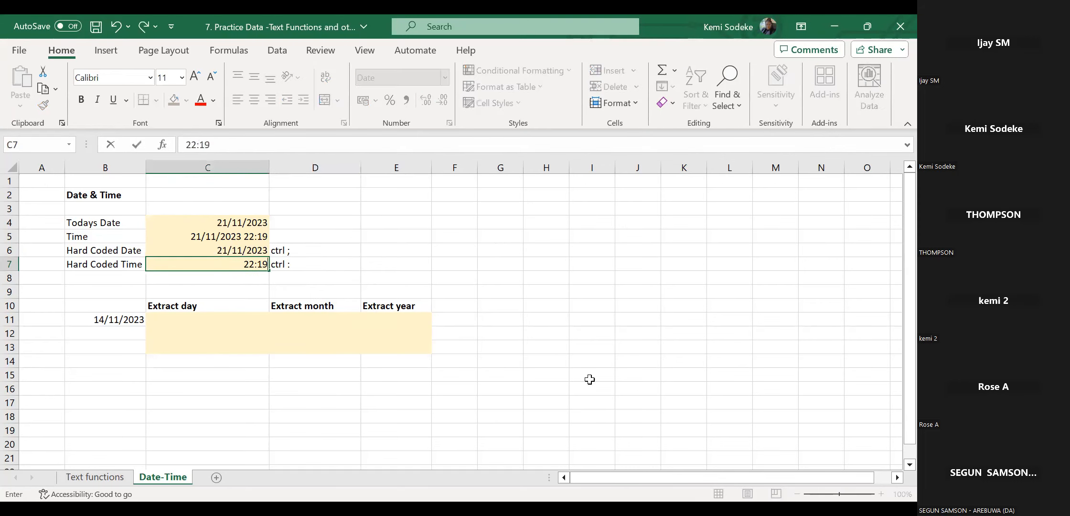
key(Escape)
click(434, 261)
click(255, 265)
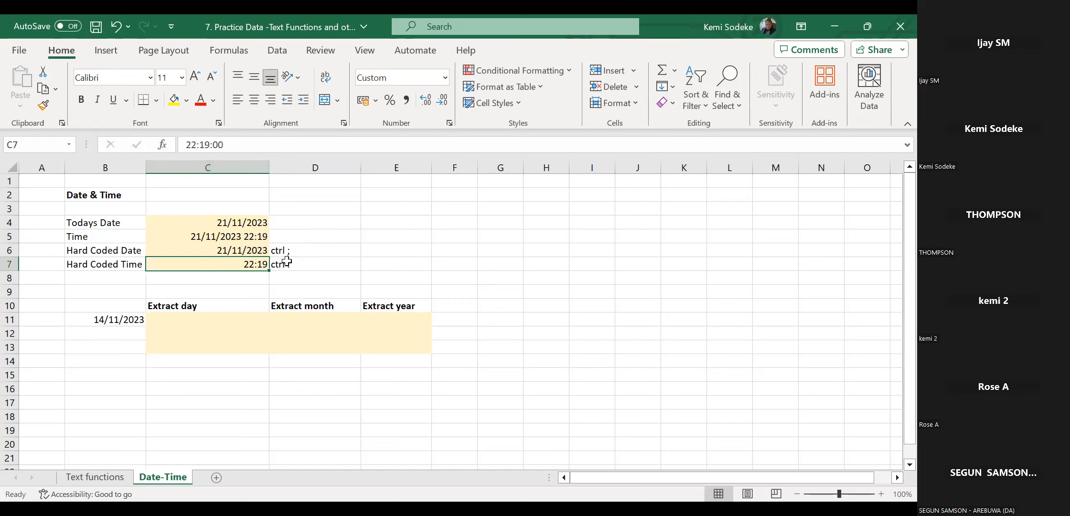
click(332, 268)
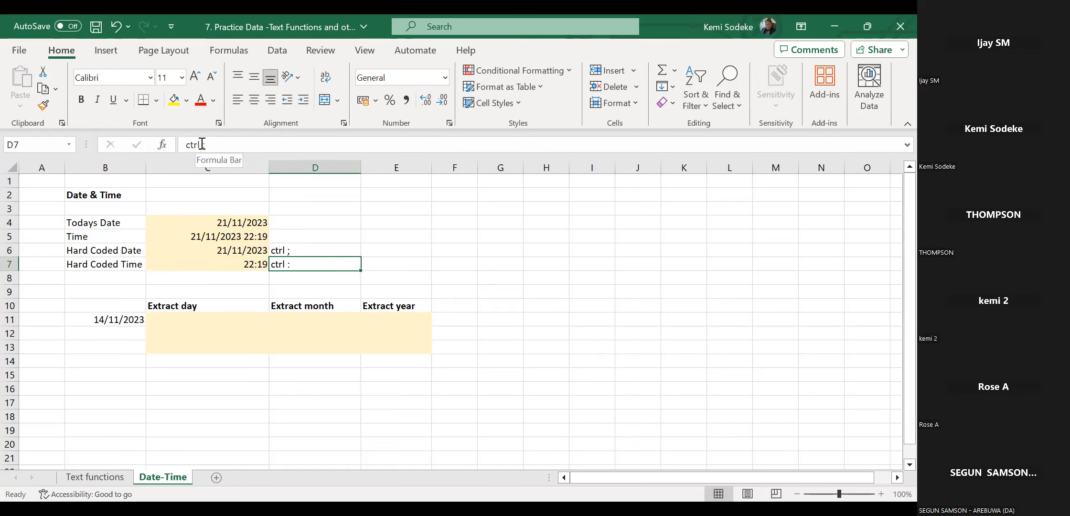
click(468, 390)
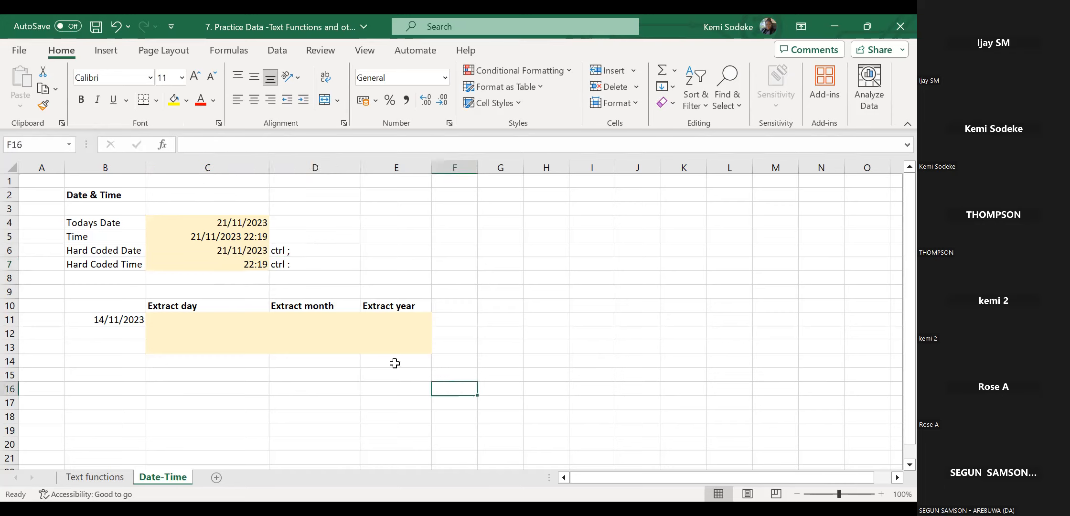
click(248, 263)
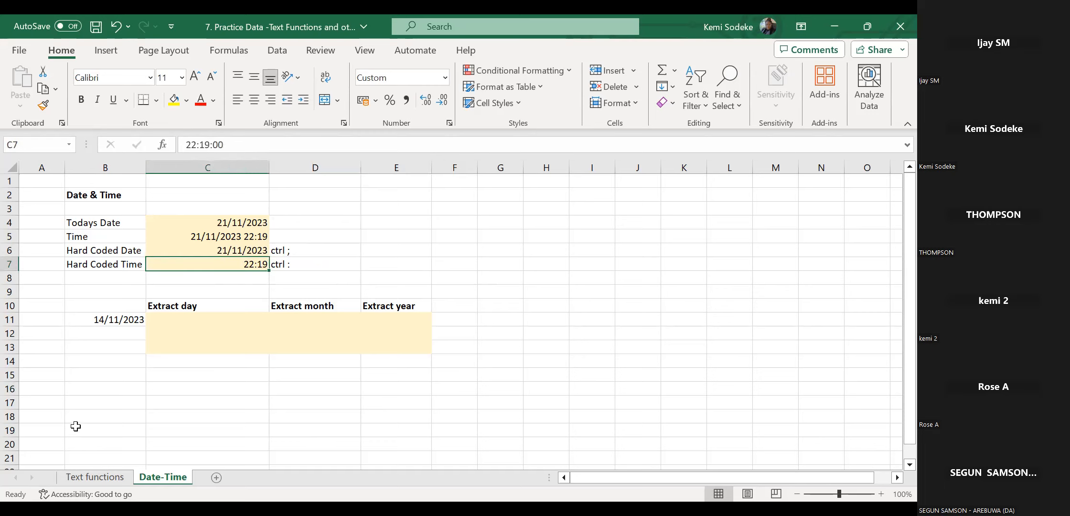
Replace the date in B11 with the current date 21/11/2023 as a fixed value.
click(183, 382)
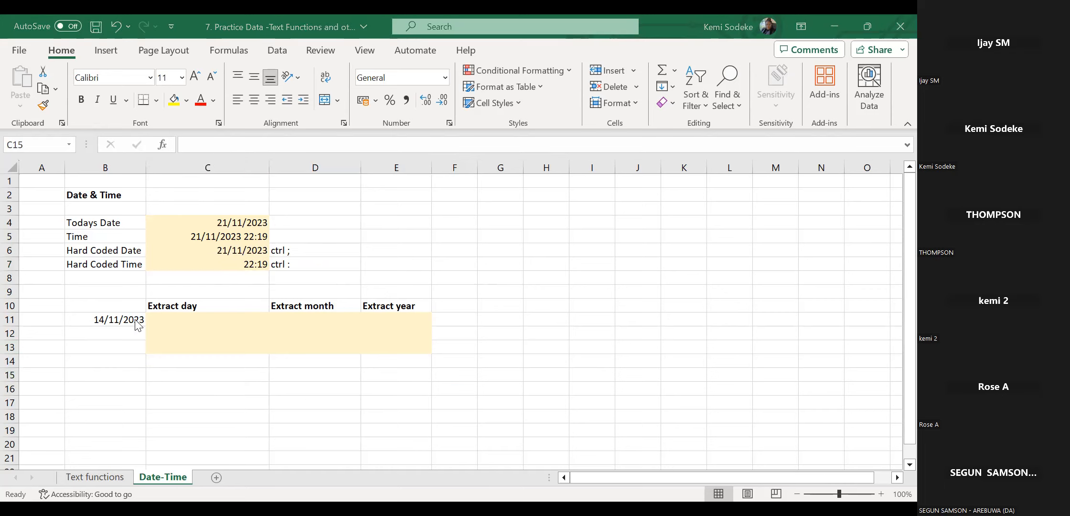
click(98, 324)
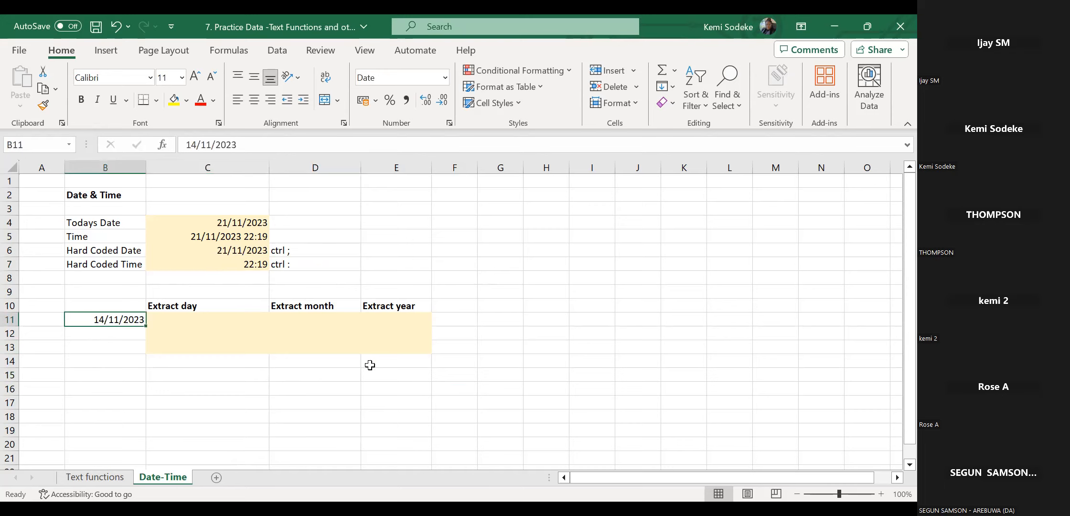
key(ctrl+semicolon)
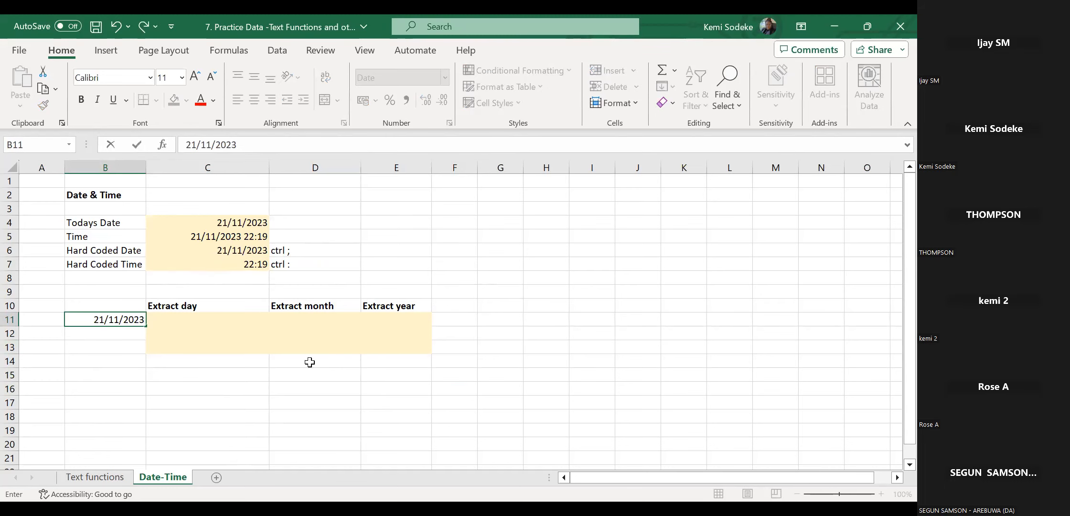
click(215, 388)
Commit the date in B11 and go through the Extract day, Extract month and Extract year cells in row 11.
click(166, 317)
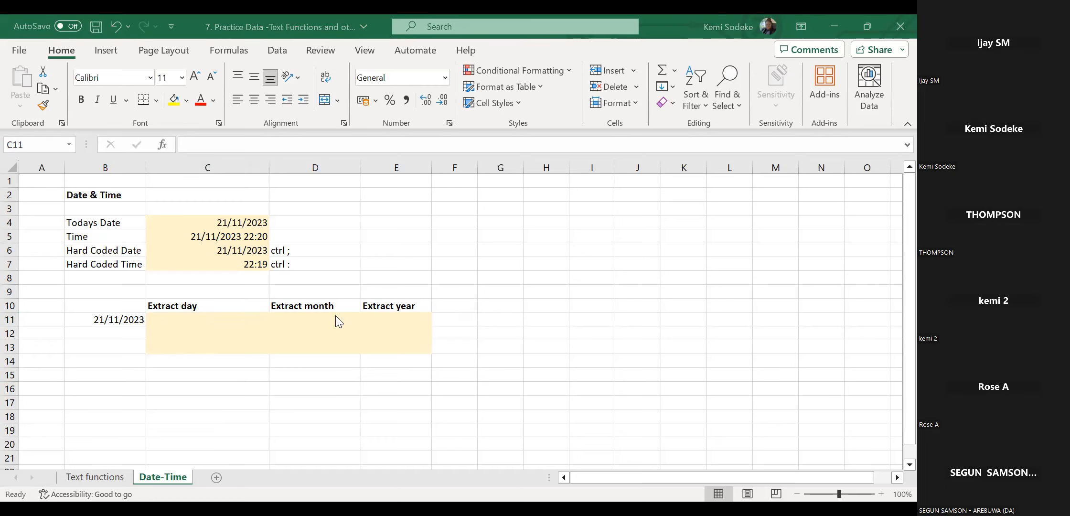
click(359, 319)
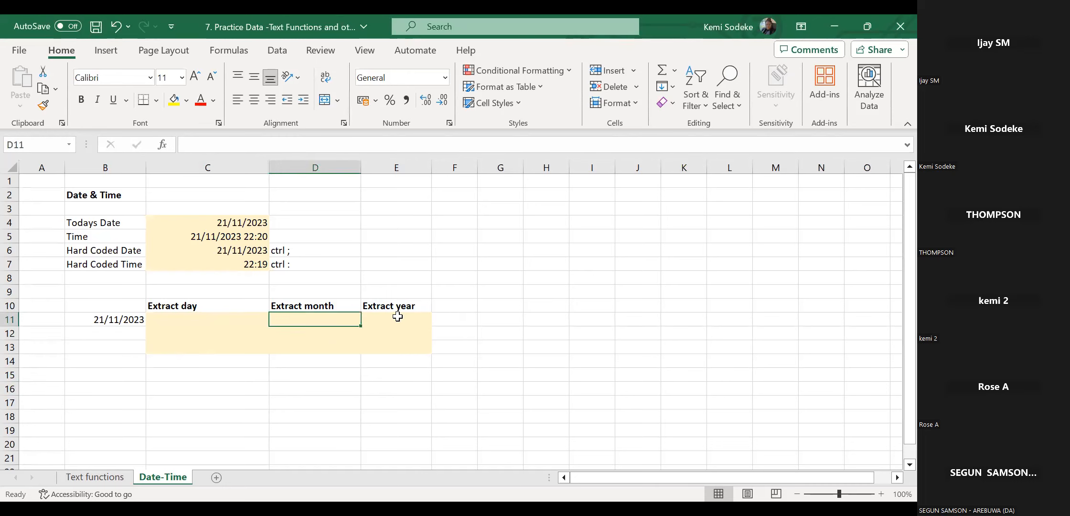
click(394, 319)
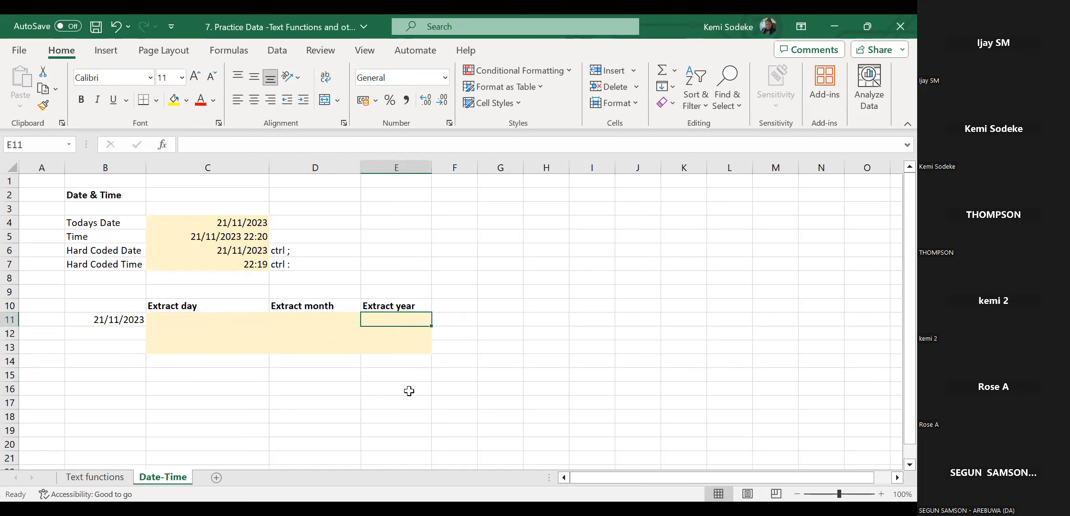
Extract the day from B11 into C11 with the formula =TEXT(B11,"dd") and check the cell's formula.
click(187, 319)
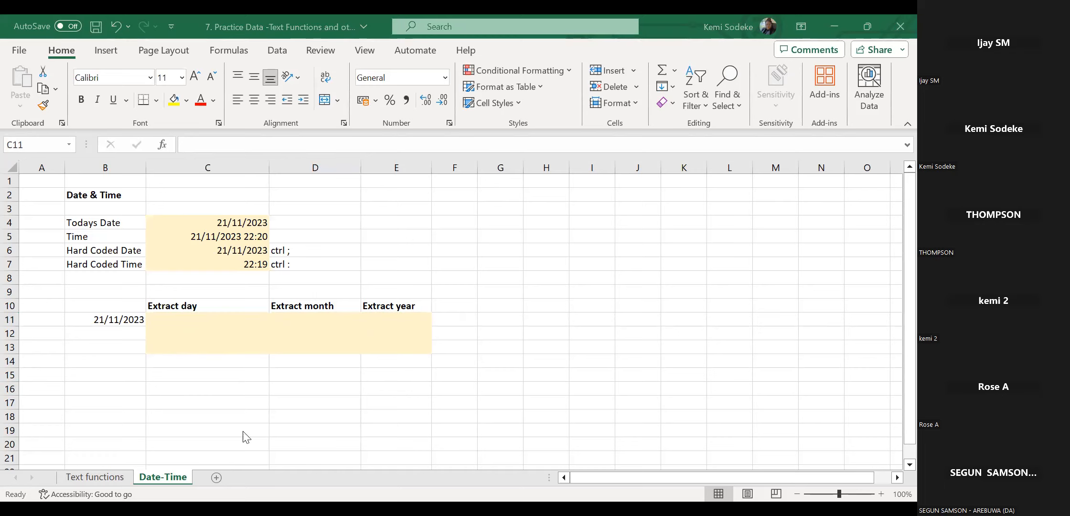
click(188, 318)
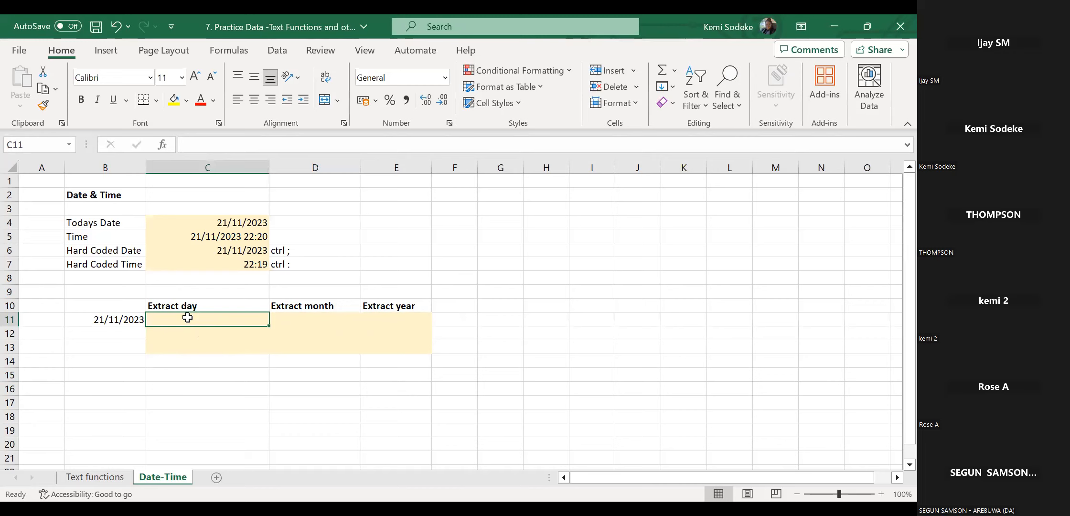
text(=)
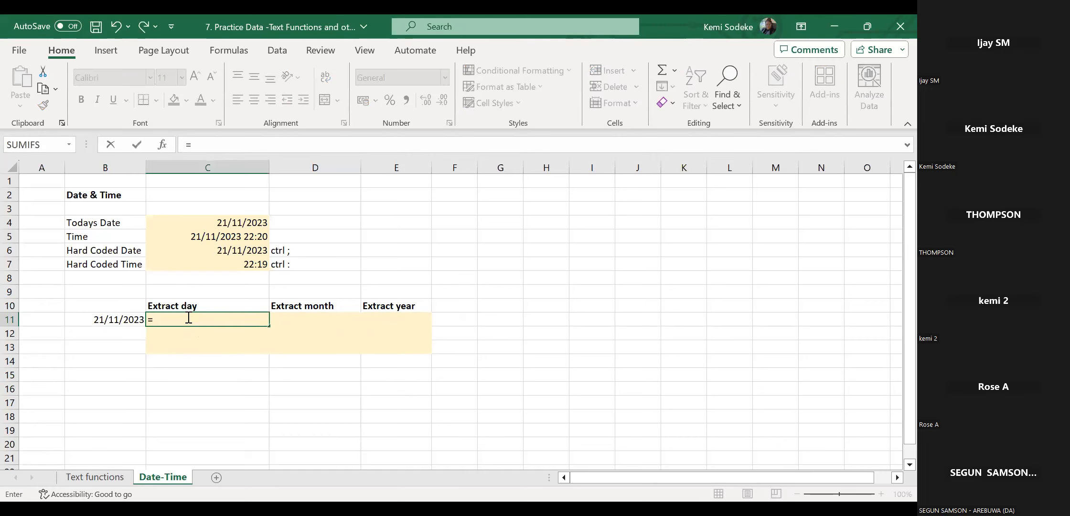
text(text)
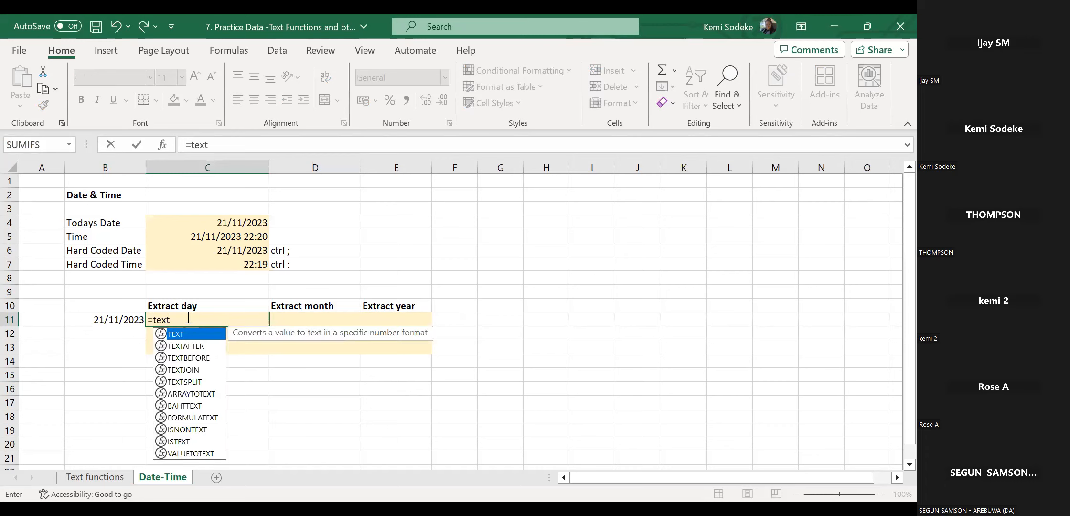
text(()
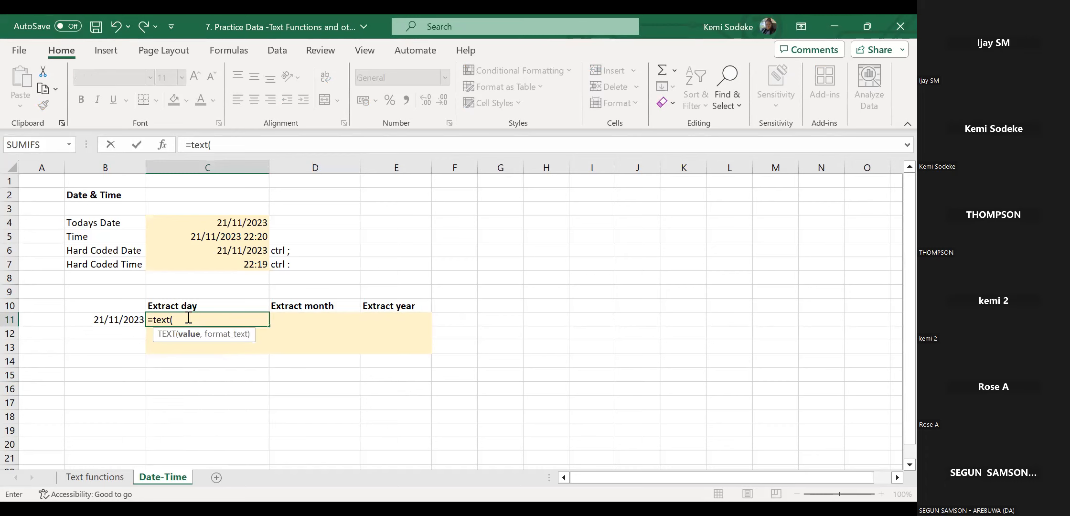
click(98, 318)
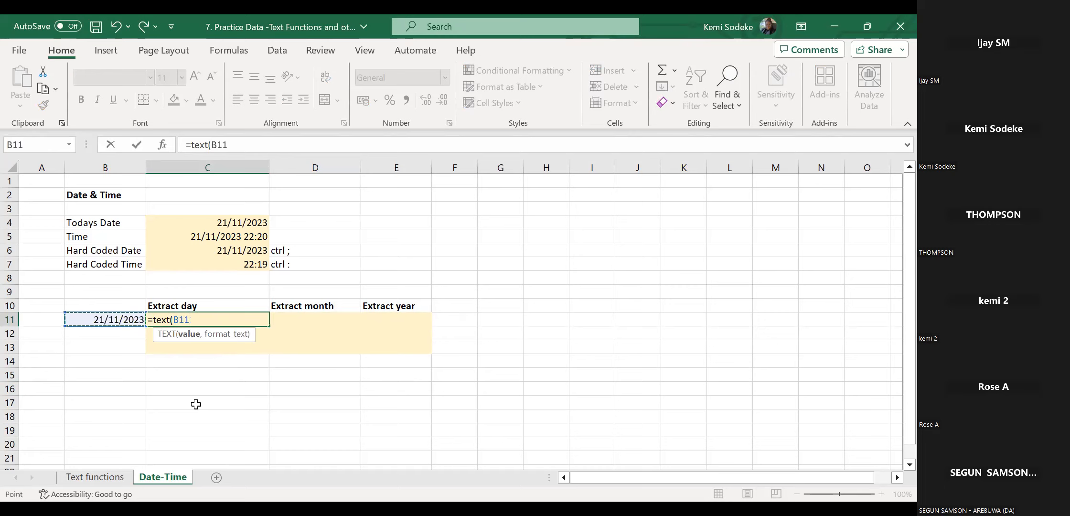
text(,)
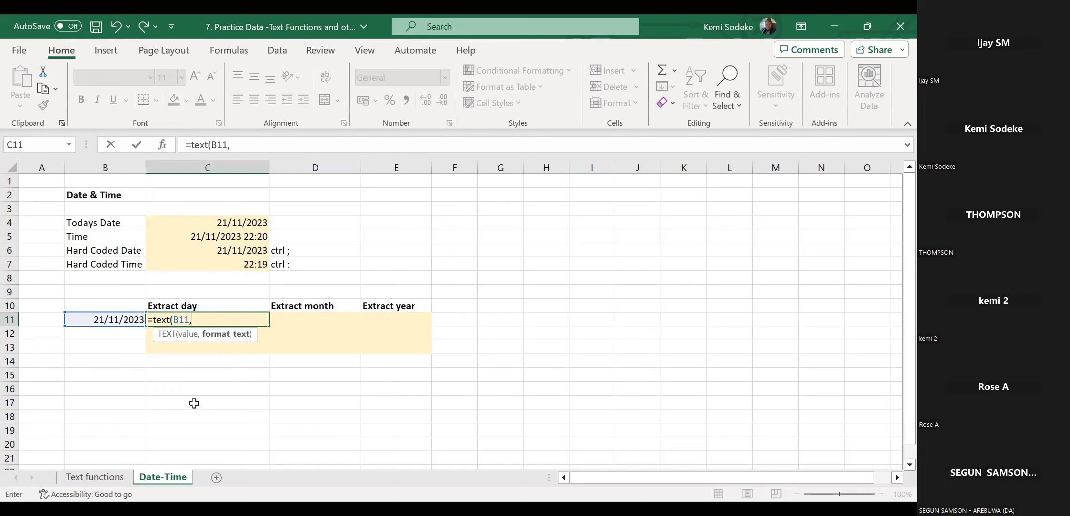
text("dd"))
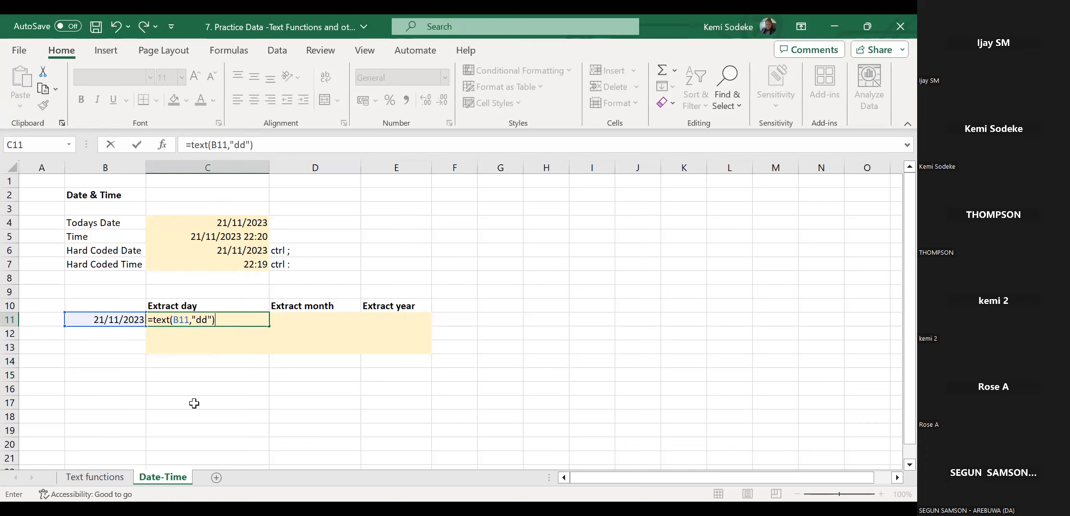
key(Return)
click(194, 319)
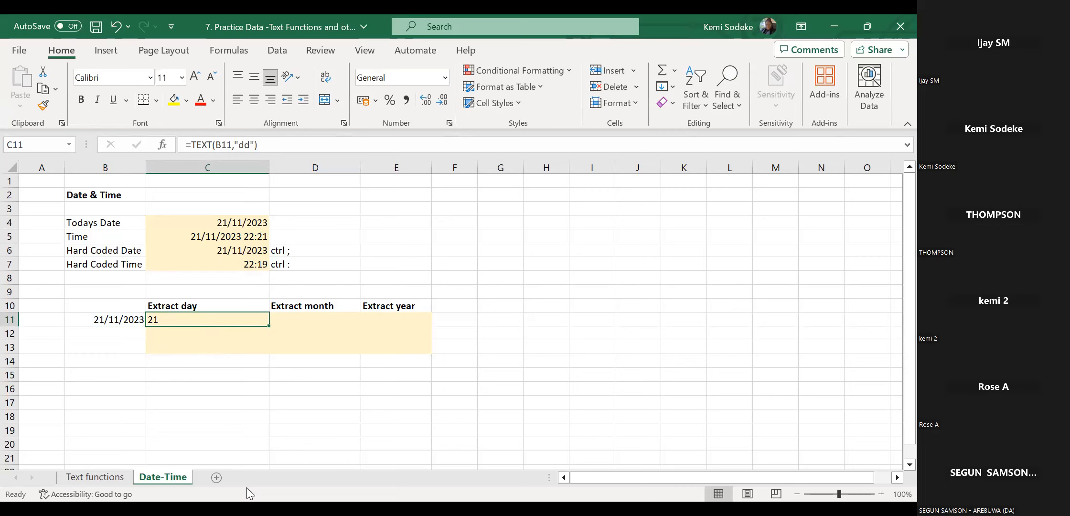
Extract the month from B11 into D11 with the formula =TEXT(B11,"mm") and check the cell's formula.
click(290, 319)
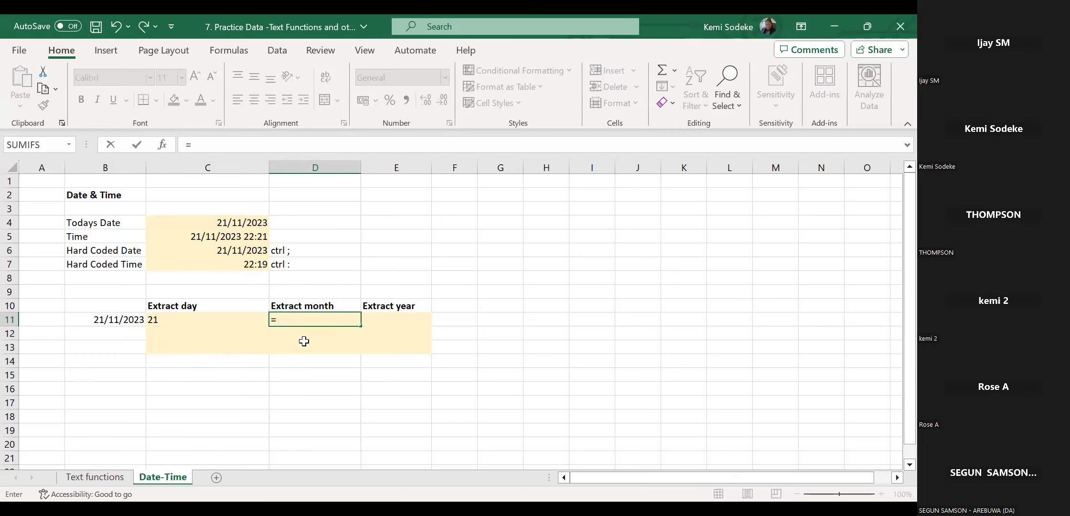
text(text)
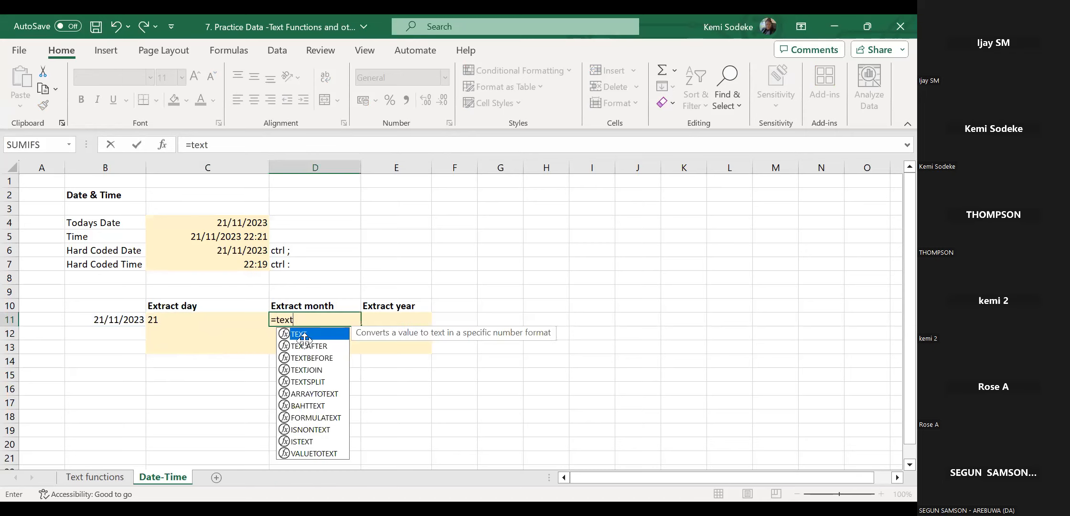
text(()
click(102, 322)
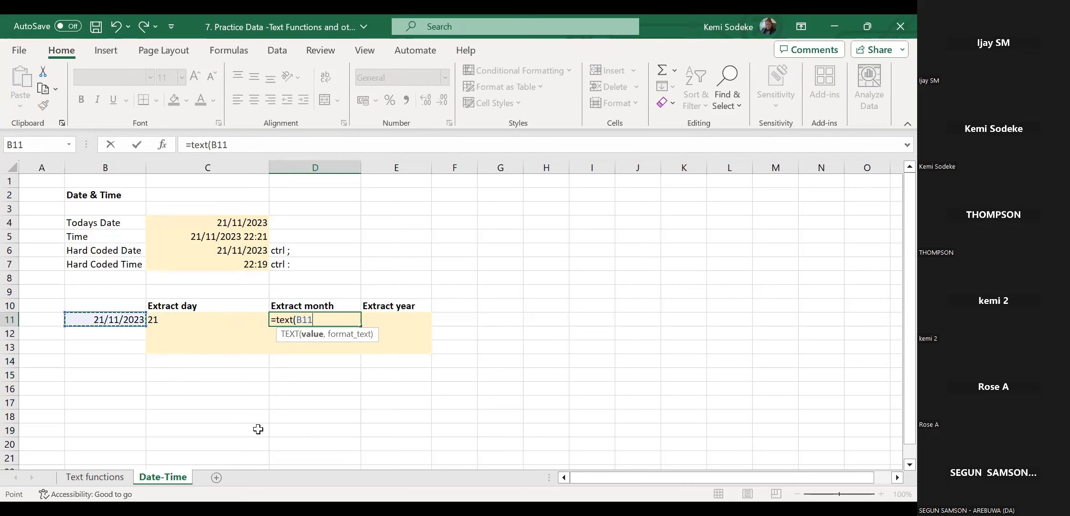
text(,)
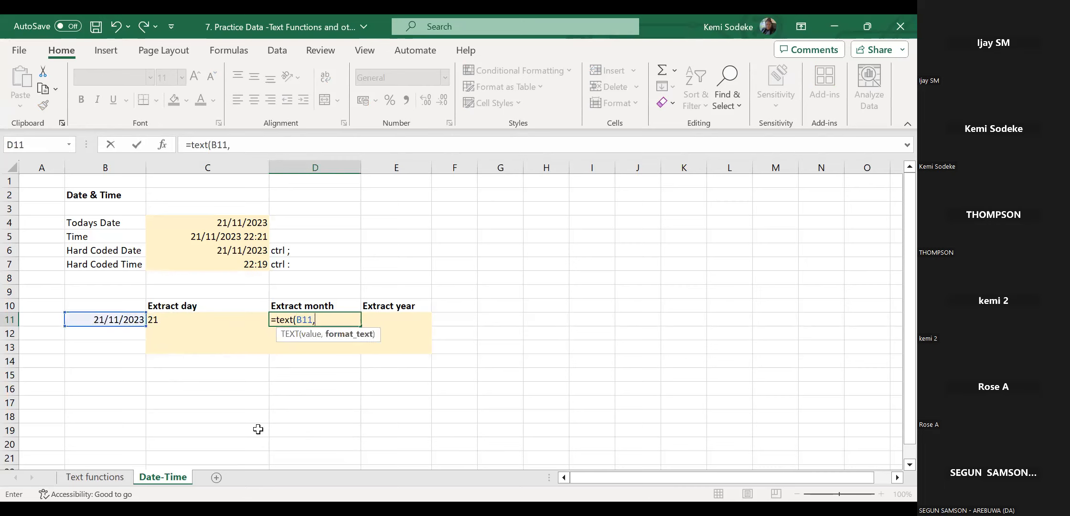
text("mm"))
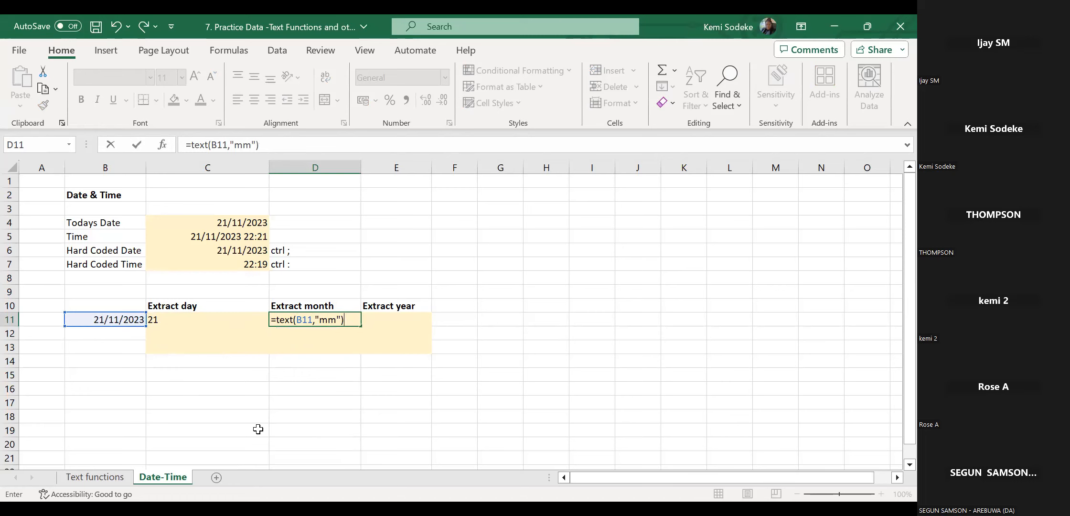
key(Return)
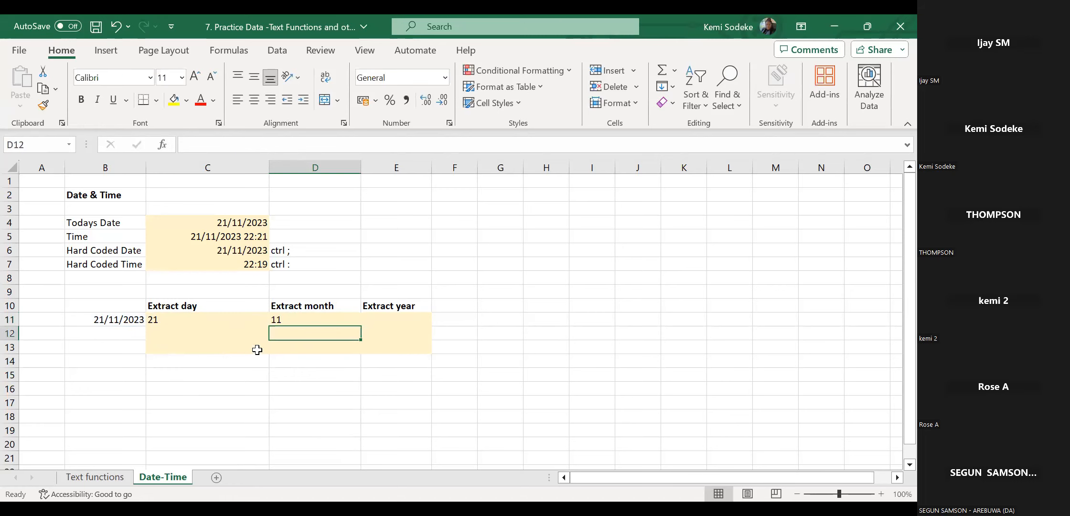
click(320, 322)
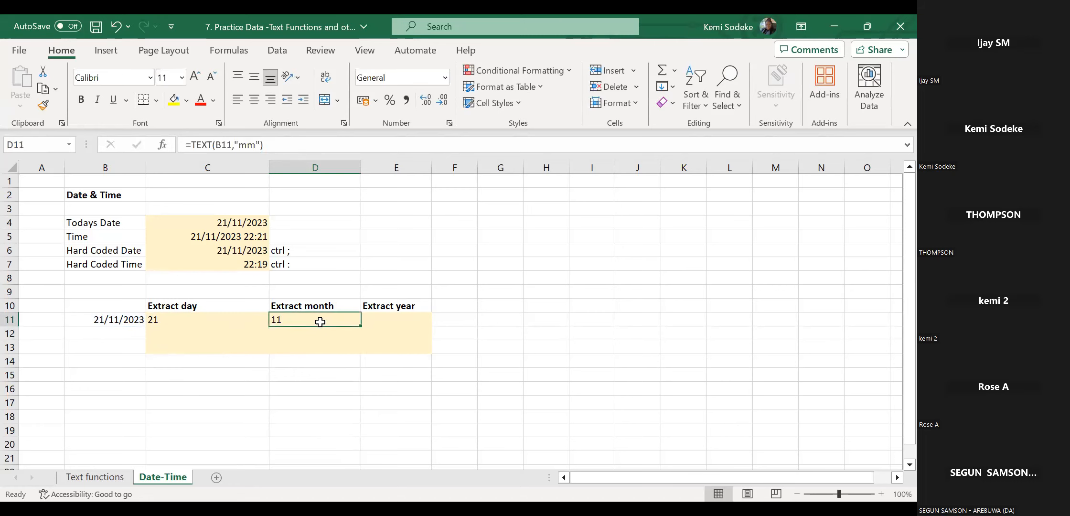
Extract the two-digit year from B11 into E11 with the formula =TEXT(B11,"yy") and check the cell's formula.
click(383, 323)
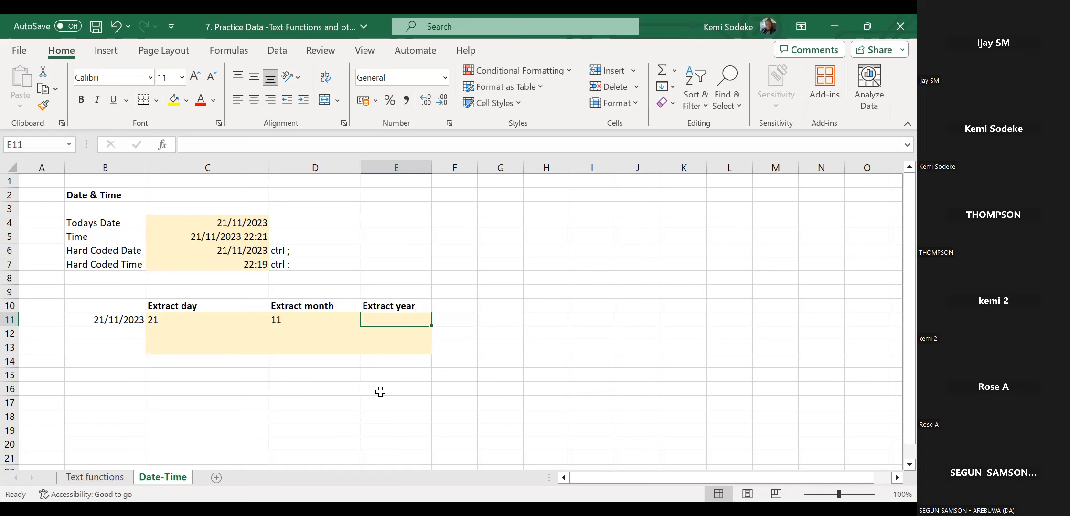
text(=)
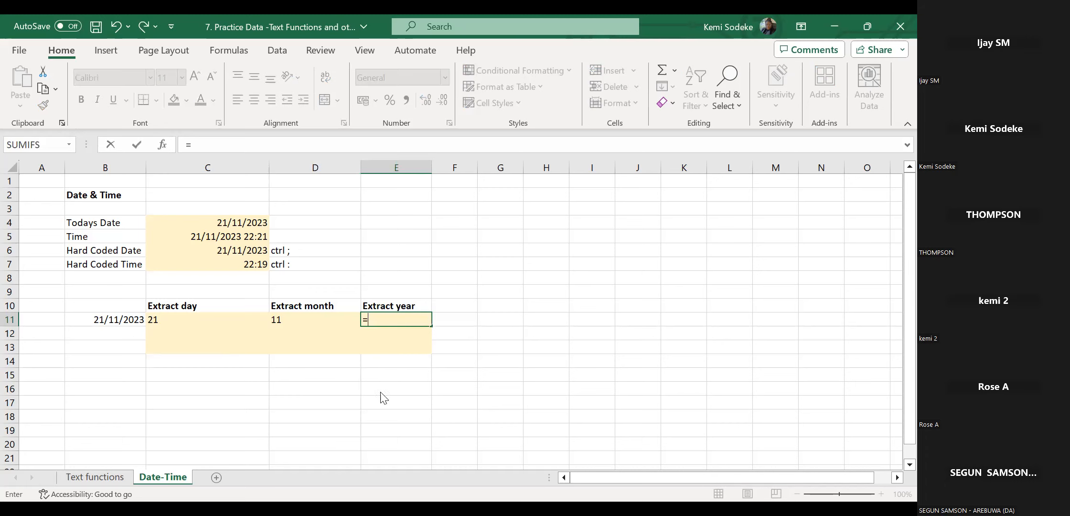
text(text)
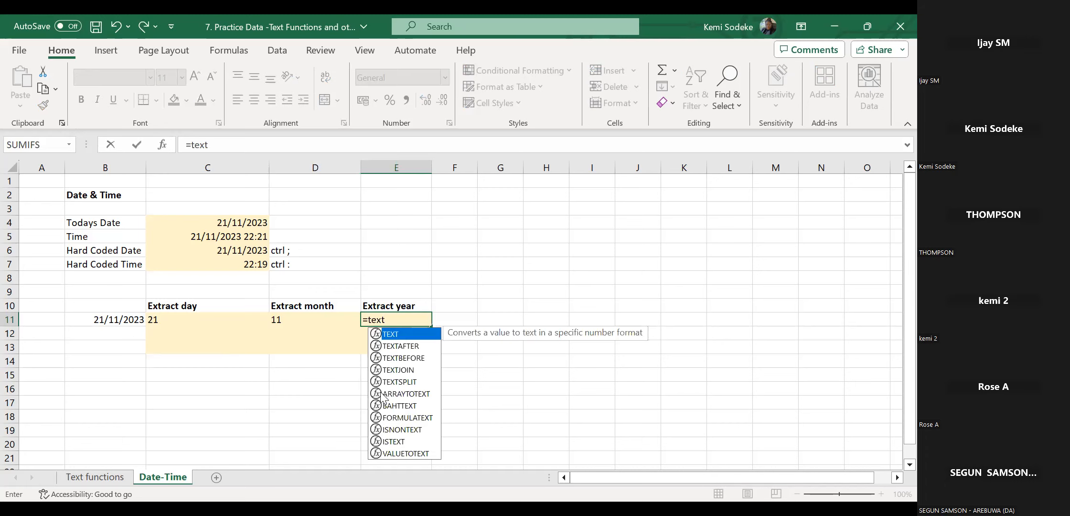
text(()
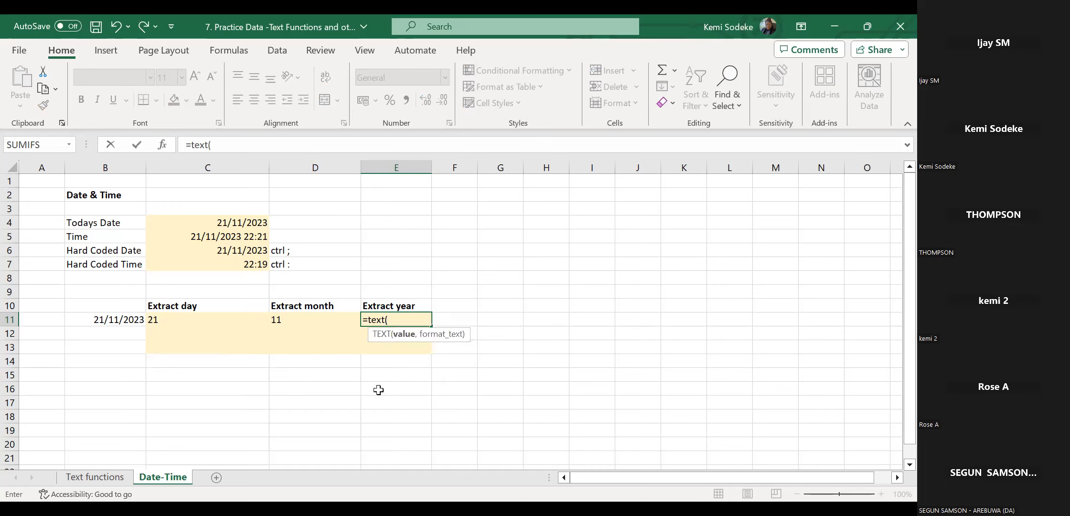
click(111, 320)
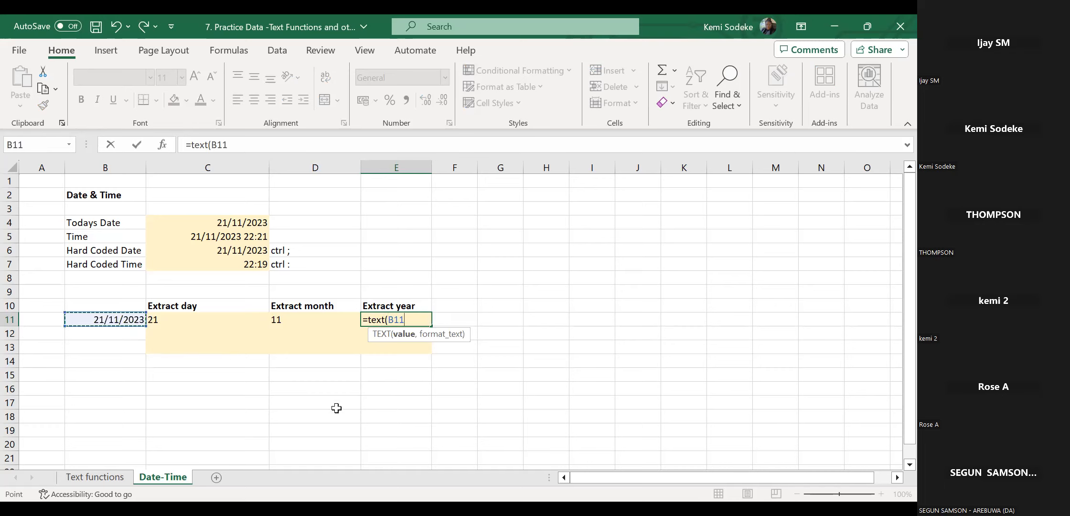
text(,)
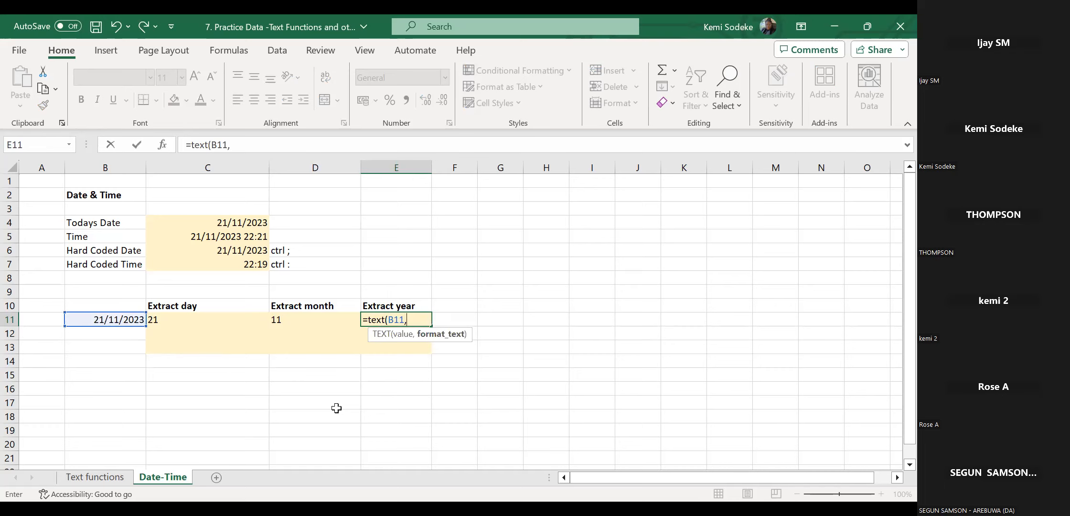
text("yy)
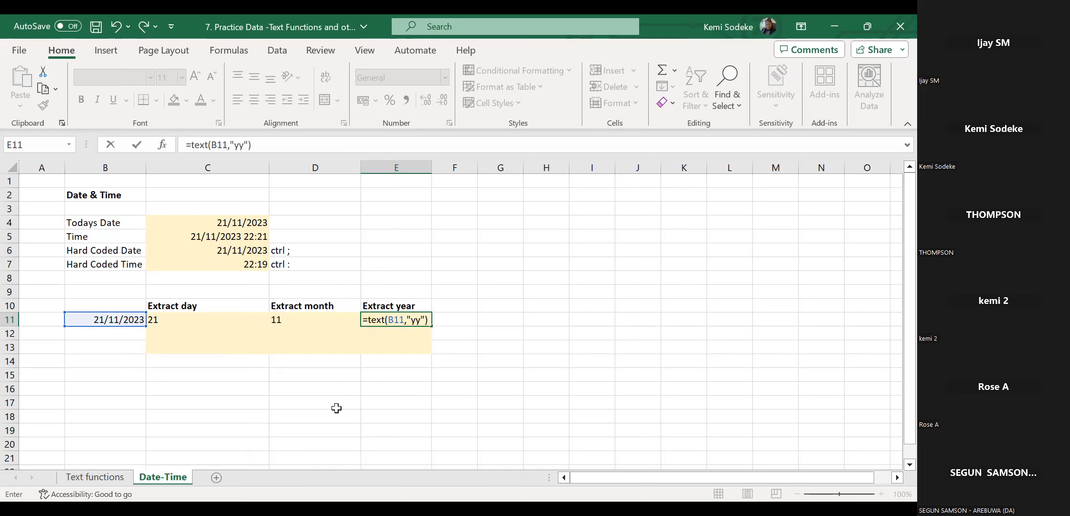
key(Return)
click(381, 317)
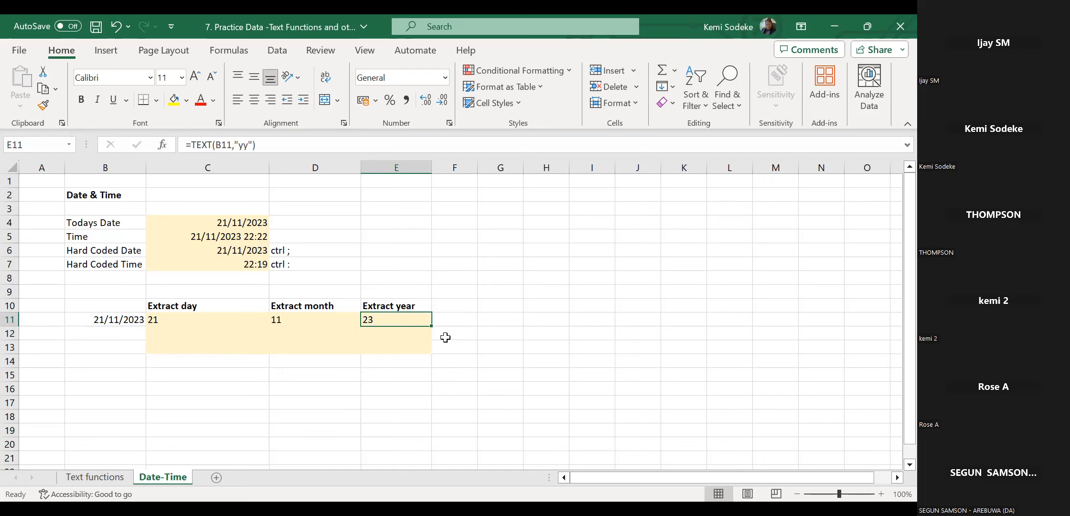
Extract the full year from B11 into E12 with the formula =TEXT(B11,"yyy") and check the cell's formula.
click(388, 333)
text(=)
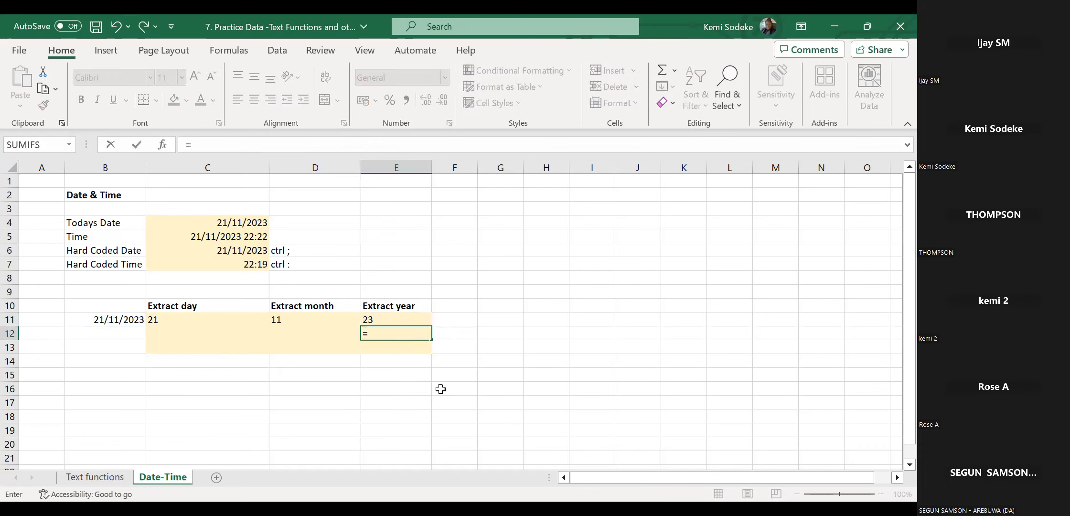
text(text)
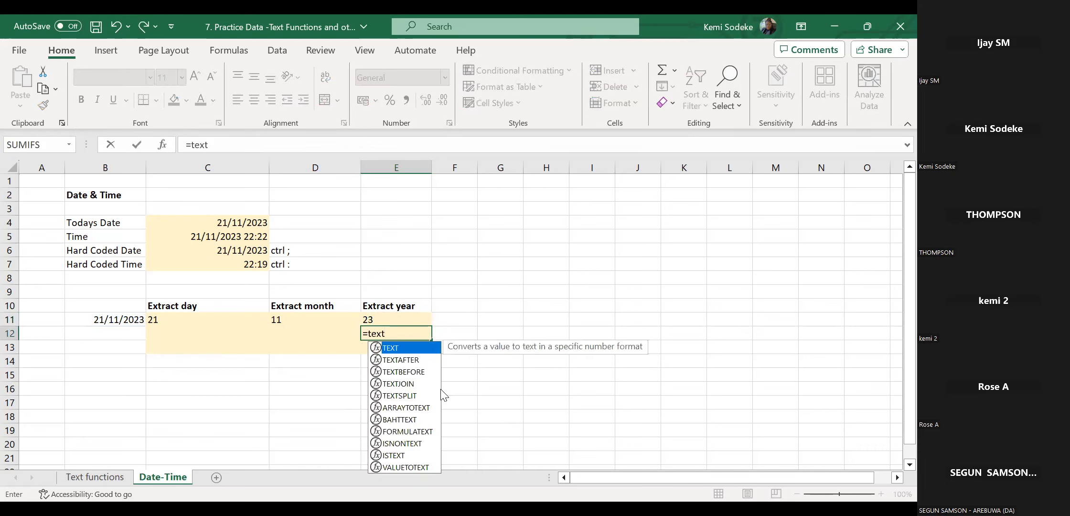
text(()
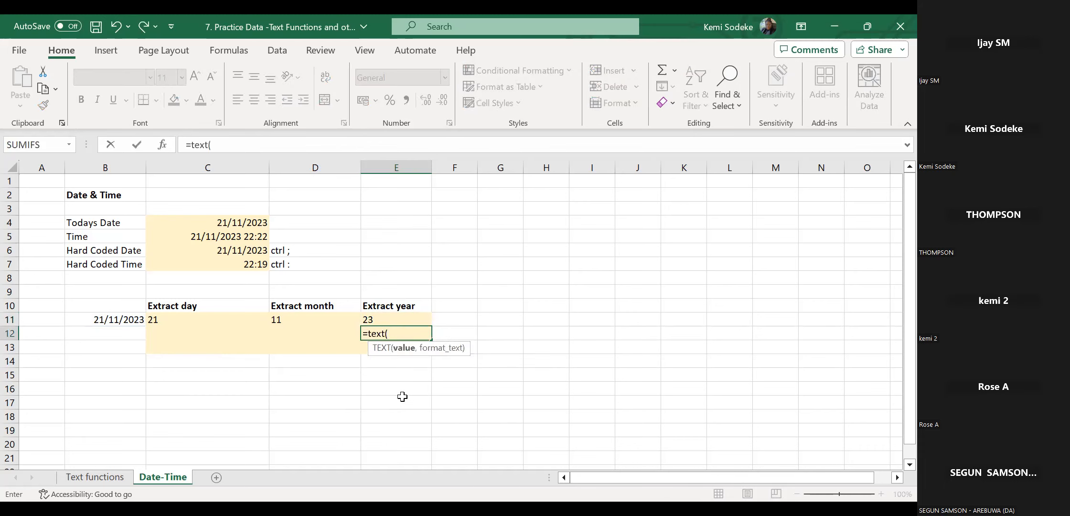
click(97, 320)
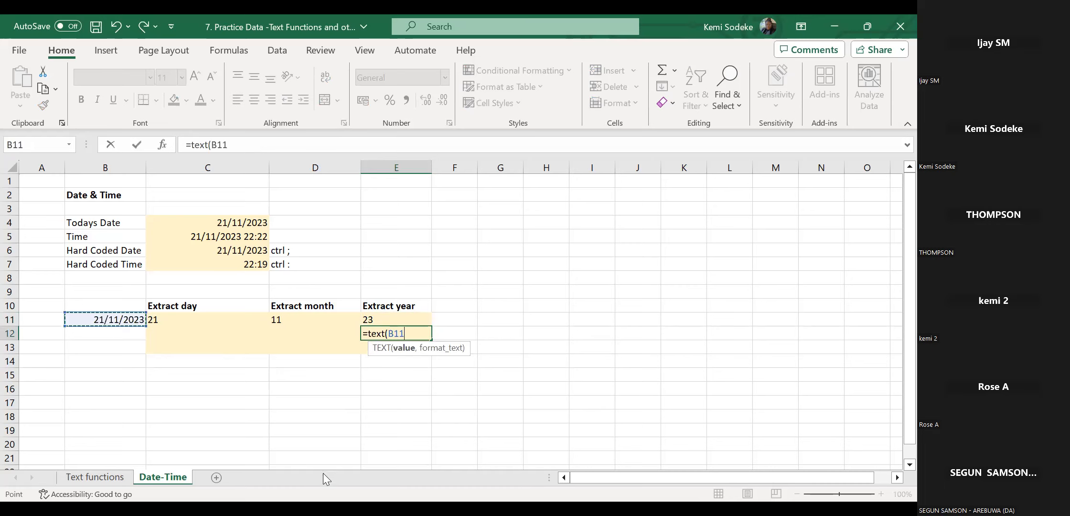
text(,)
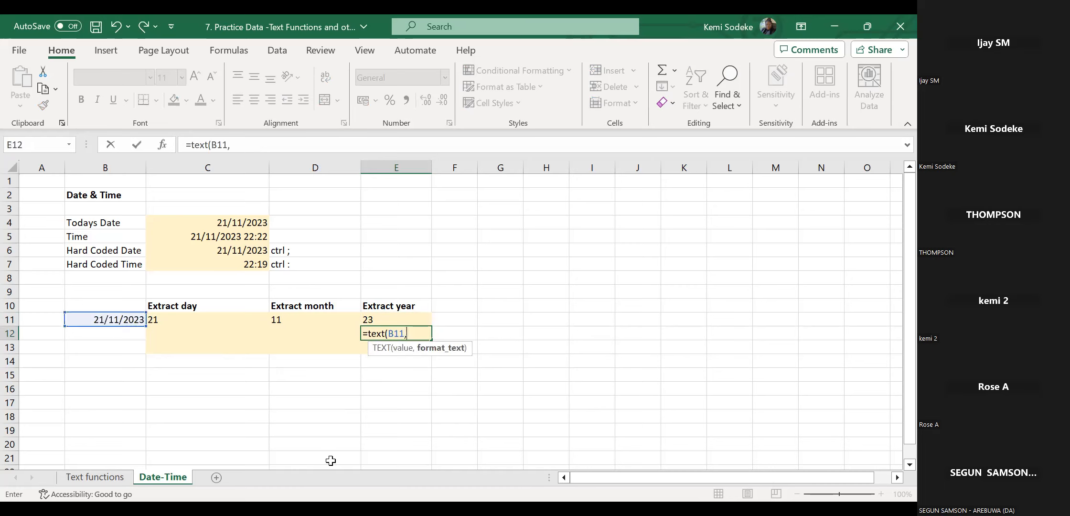
text("yyy"))
key(Return)
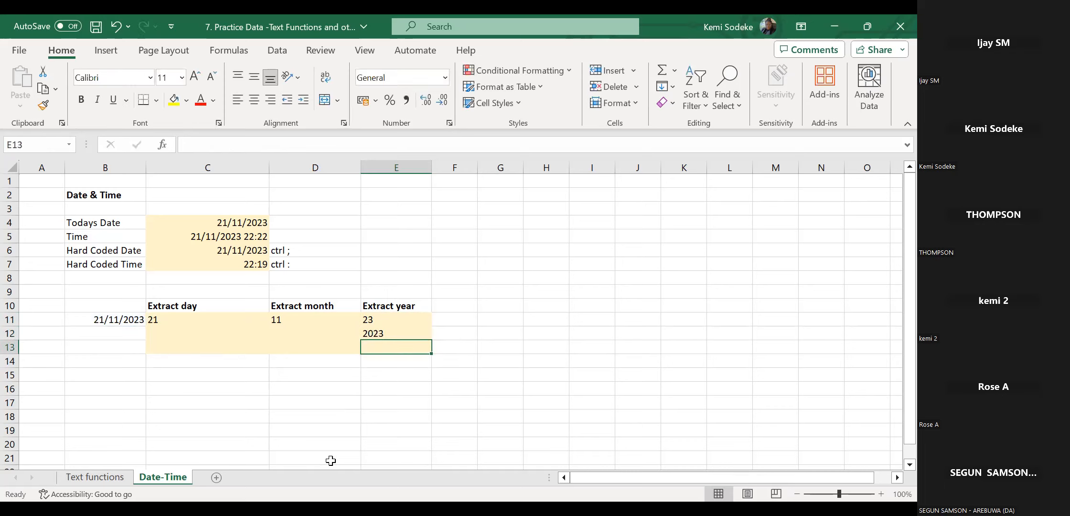
click(377, 331)
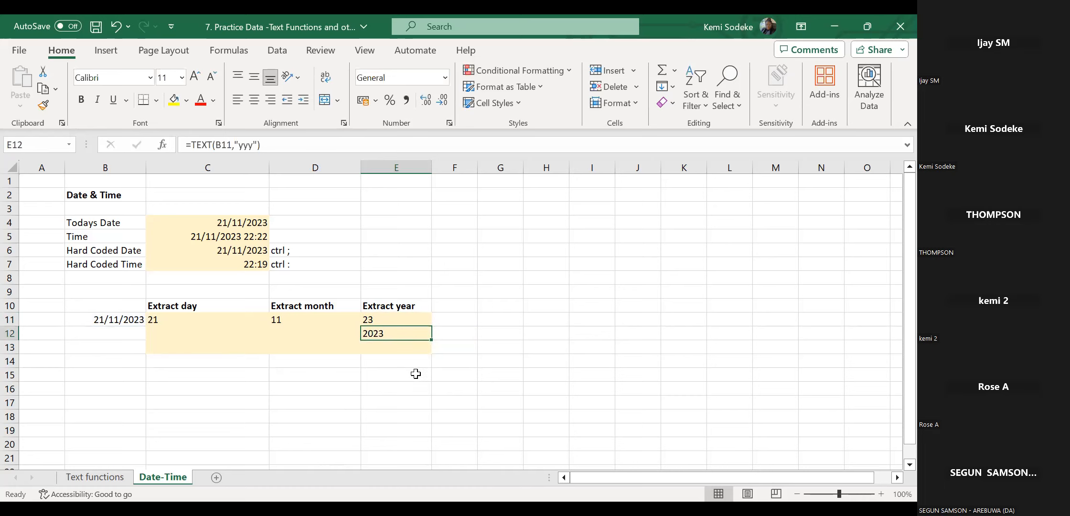
Extract the abbreviated month name from B11 into D12 with the formula =TEXT(B11,"mmm").
click(310, 334)
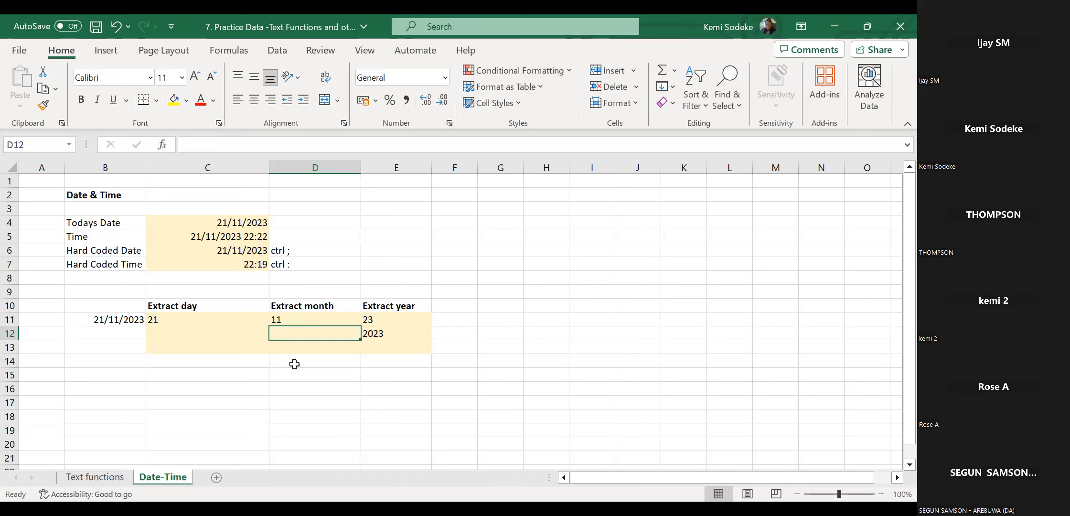
text(=)
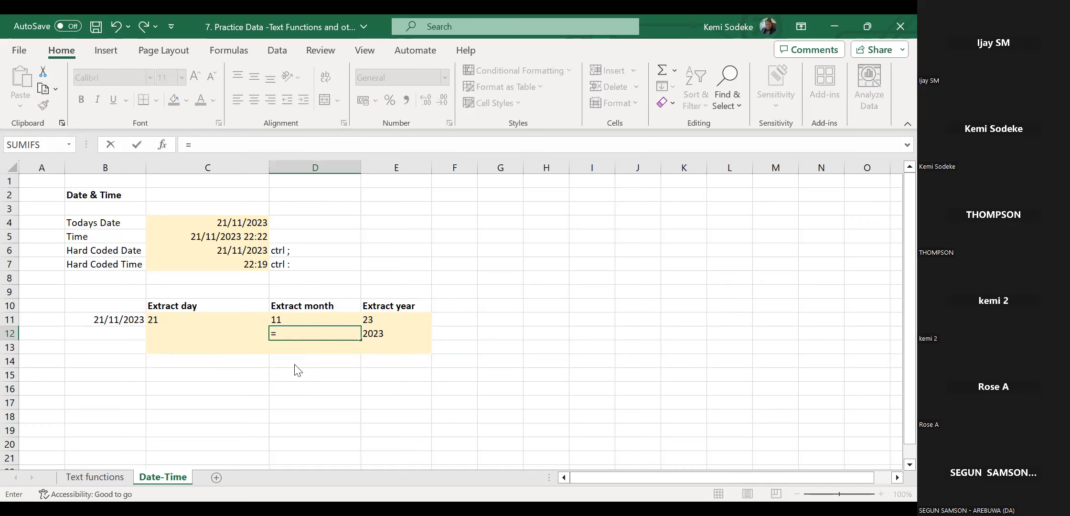
text(text)
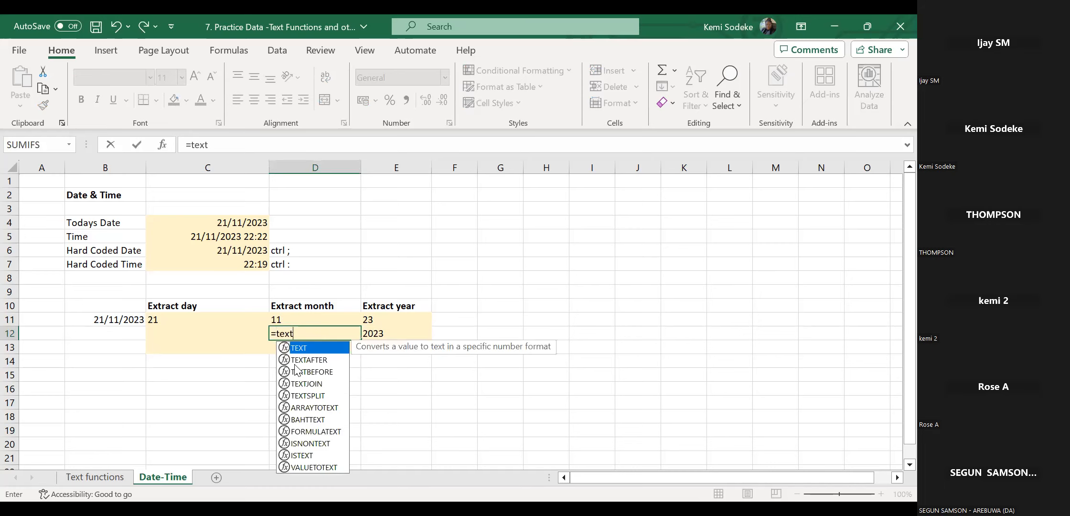
text(()
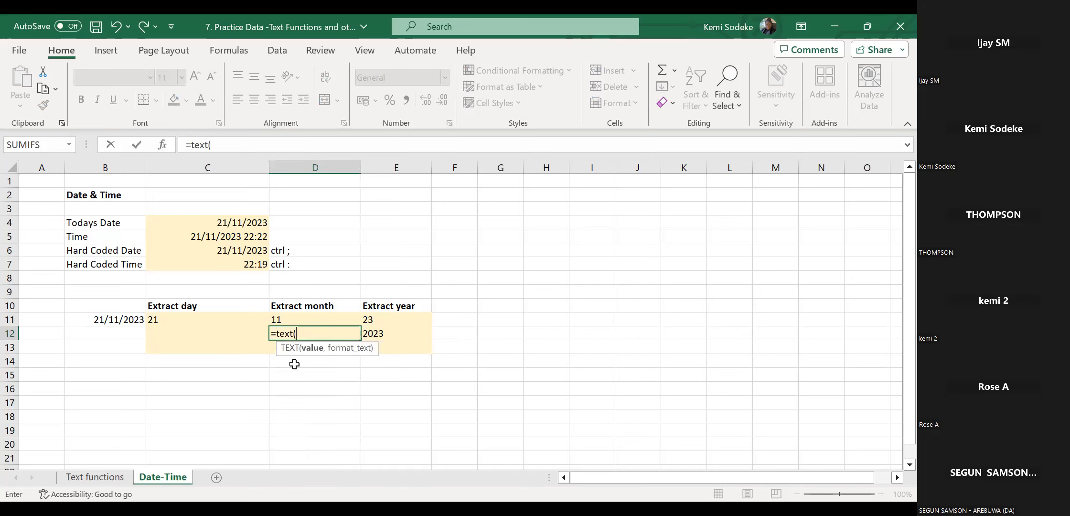
click(115, 319)
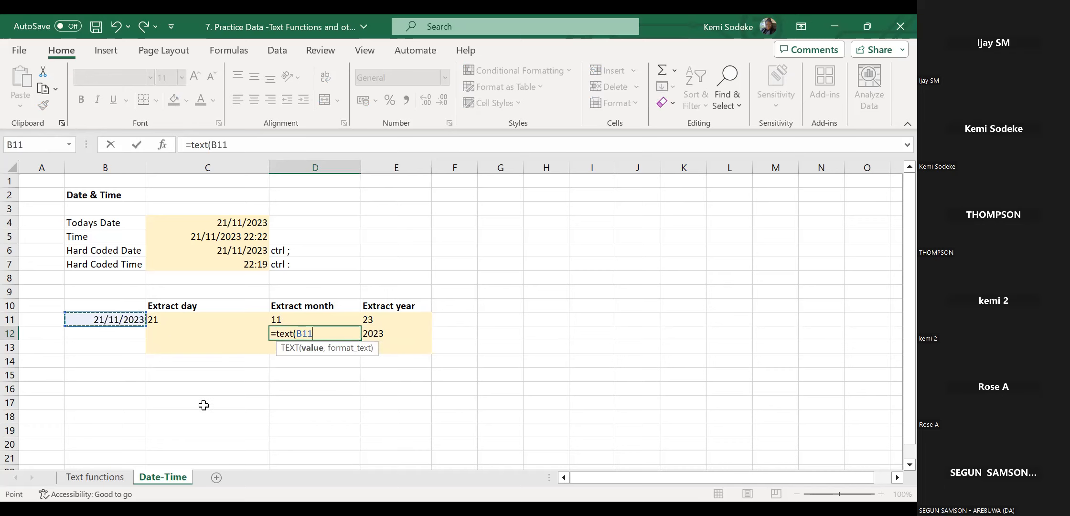
text(,)
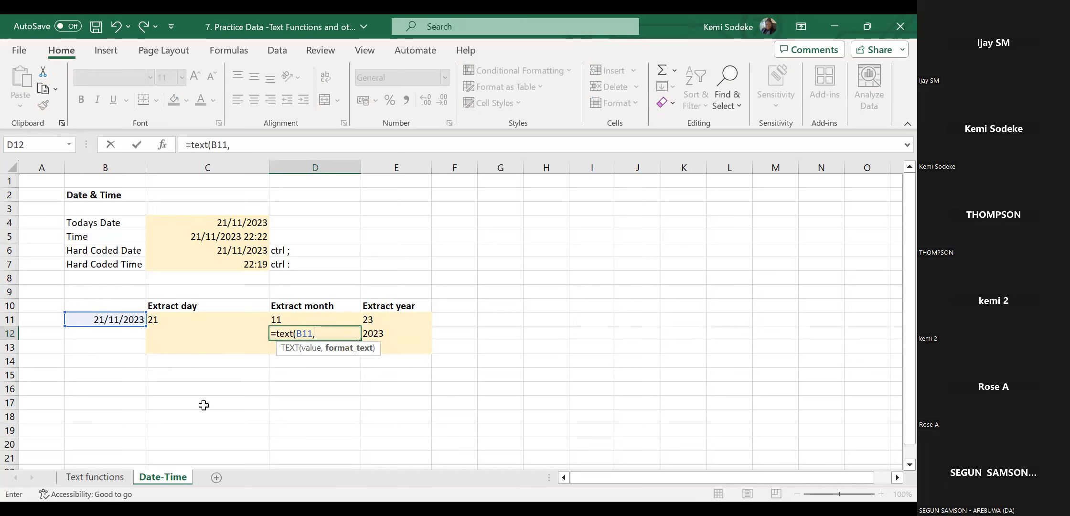
text("mmm")
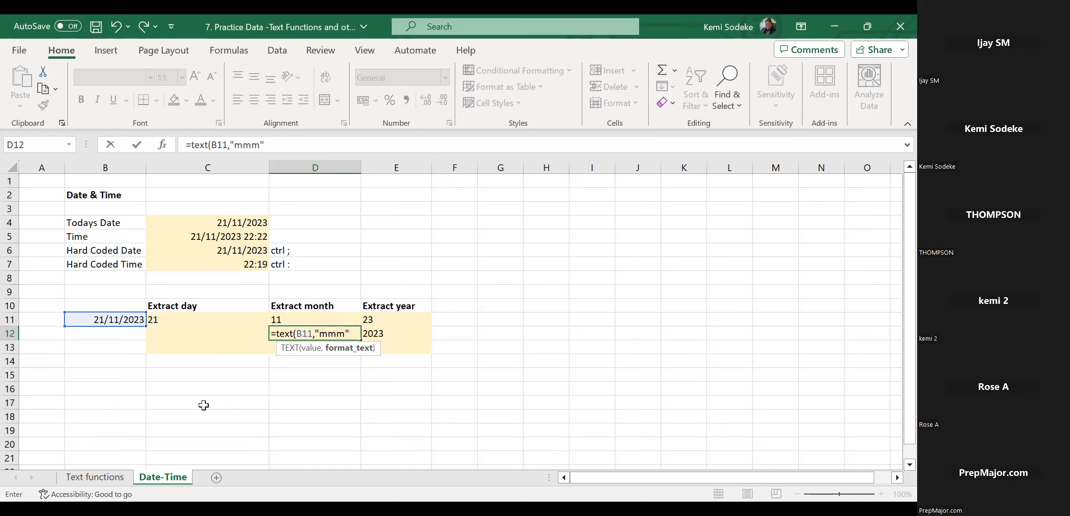
text())
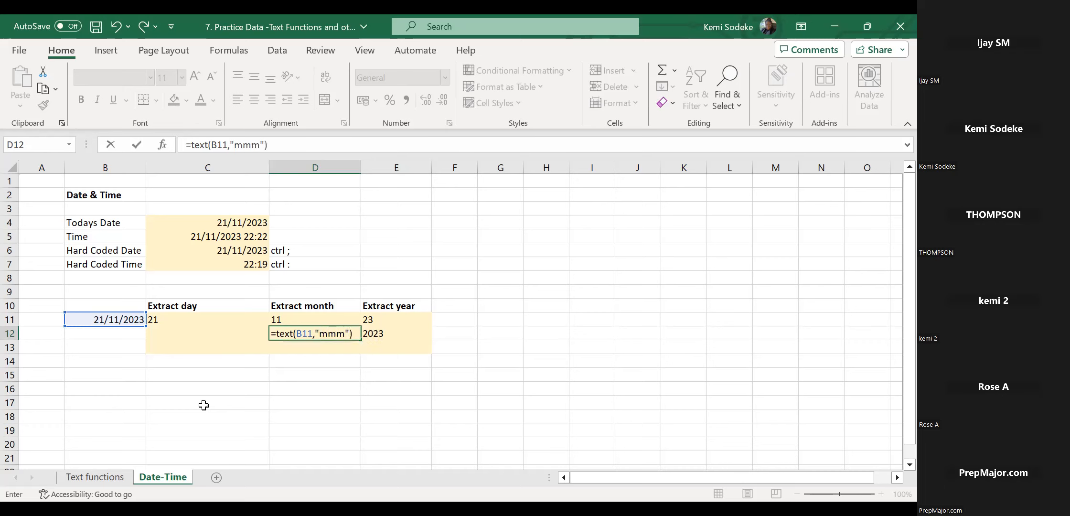
key(Return)
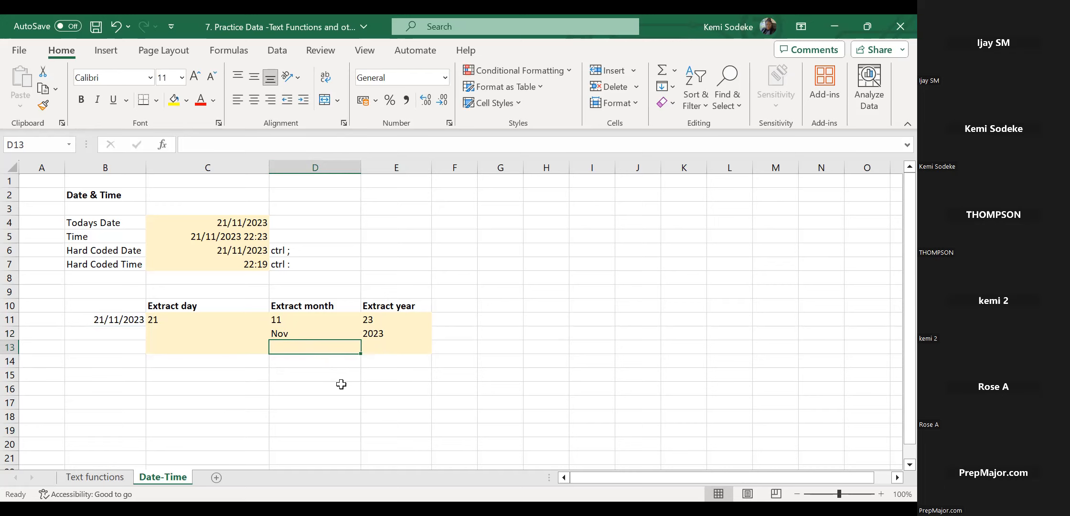
Extract the full month name from B11 into D13 with the formula =TEXT(B11,"mmmm").
text(=)
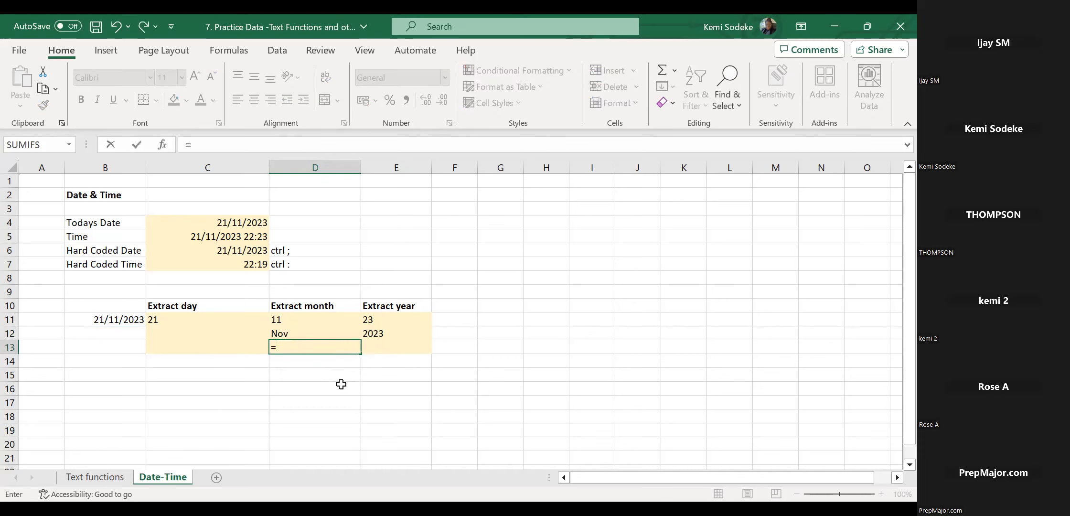
text(text)
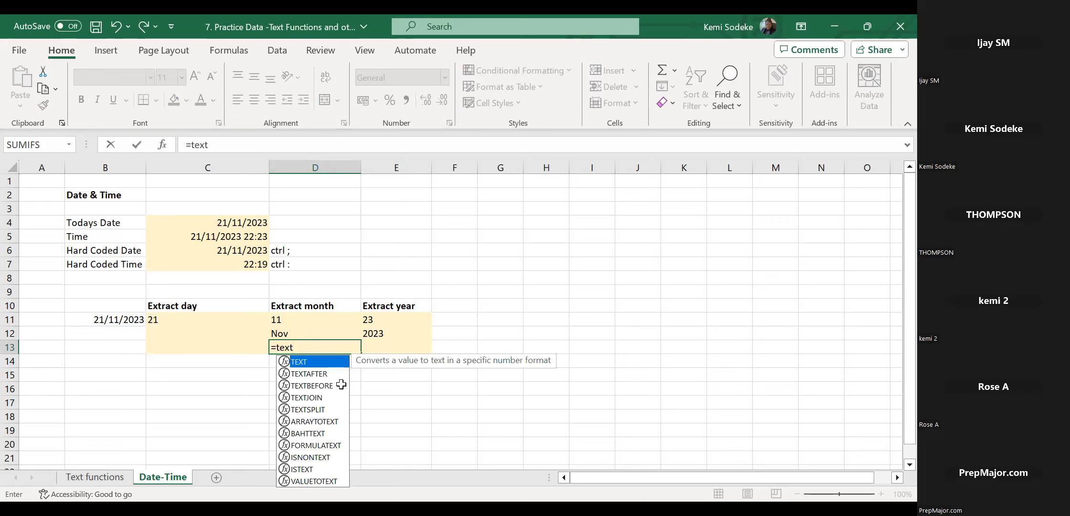
text(()
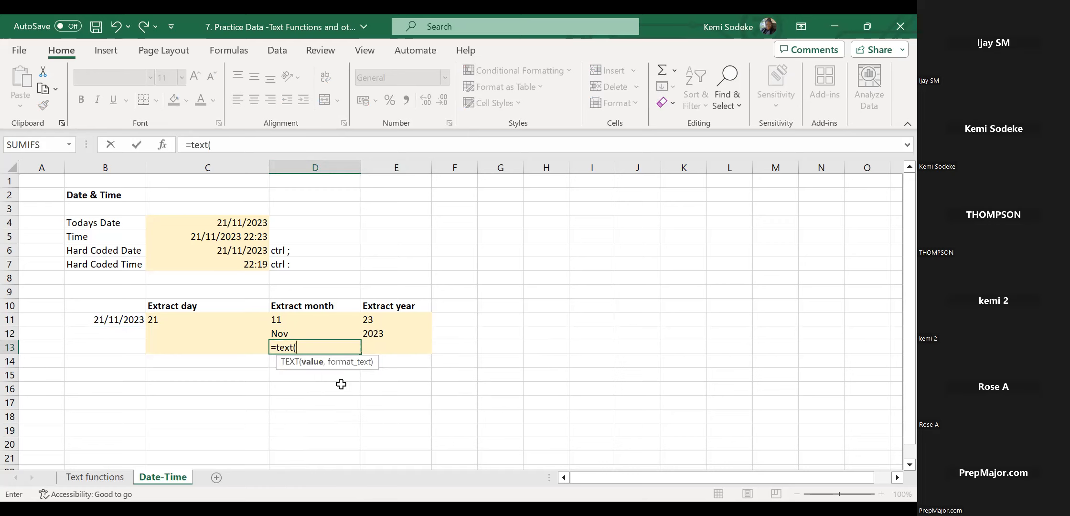
click(98, 318)
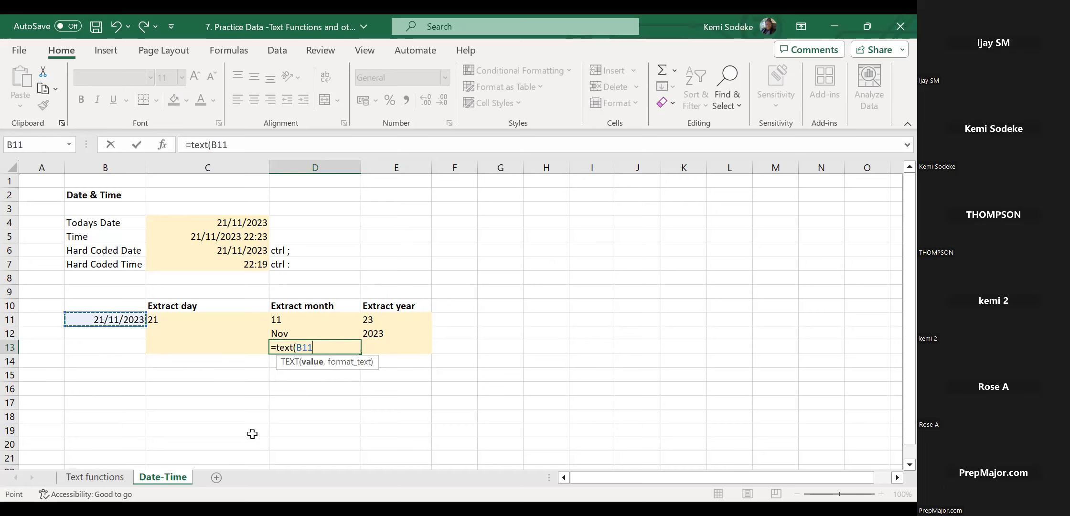
text(,)
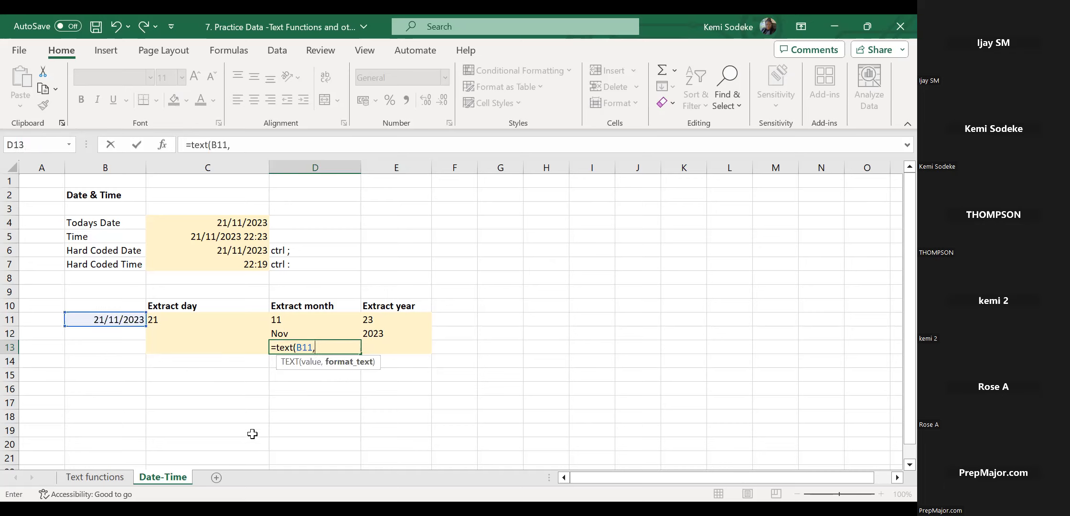
text(")
text(mmmm"))
key(Return)
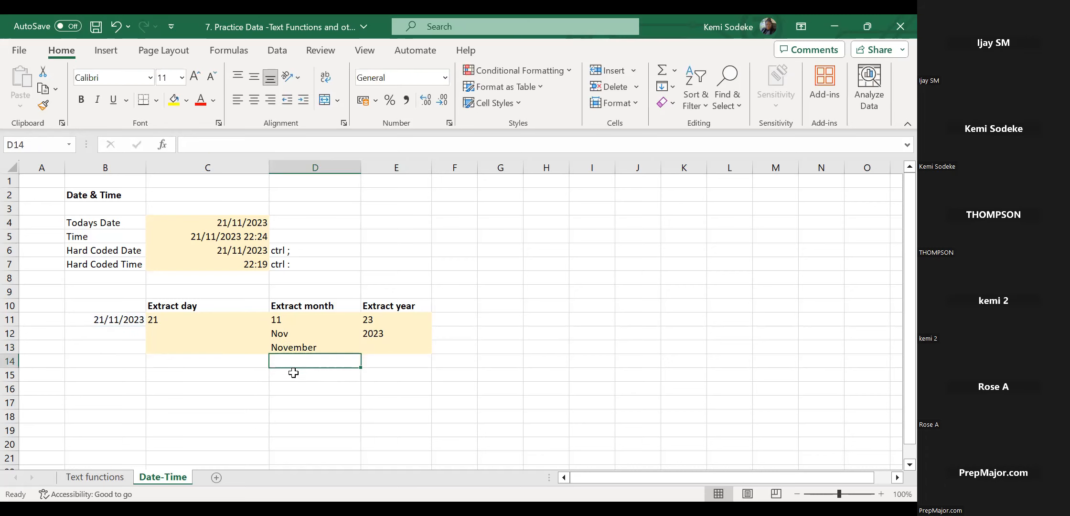
Try a longer month format in D13's TEXT formula by adding extra m characters, and check the cell's formula.
click(305, 346)
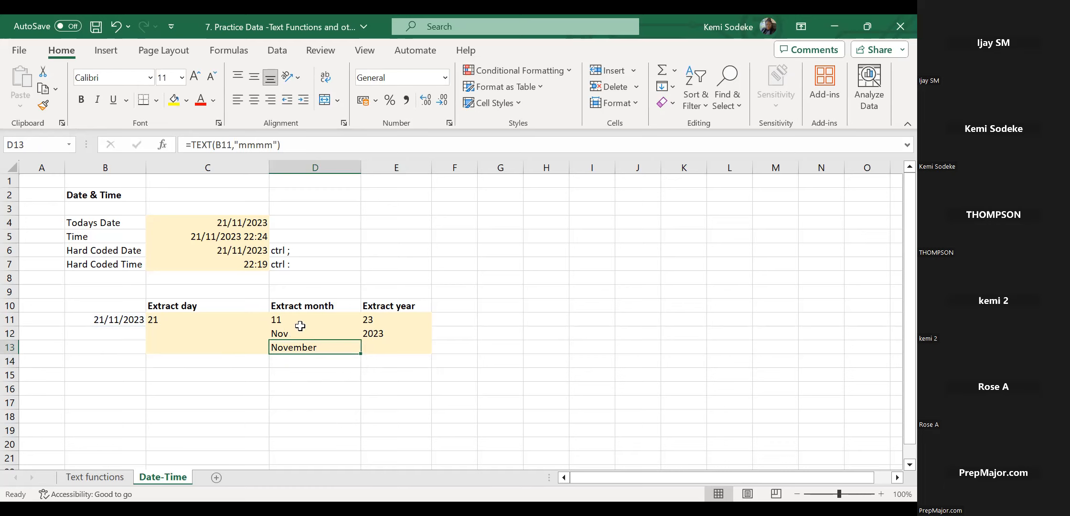
click(257, 144)
click(258, 144)
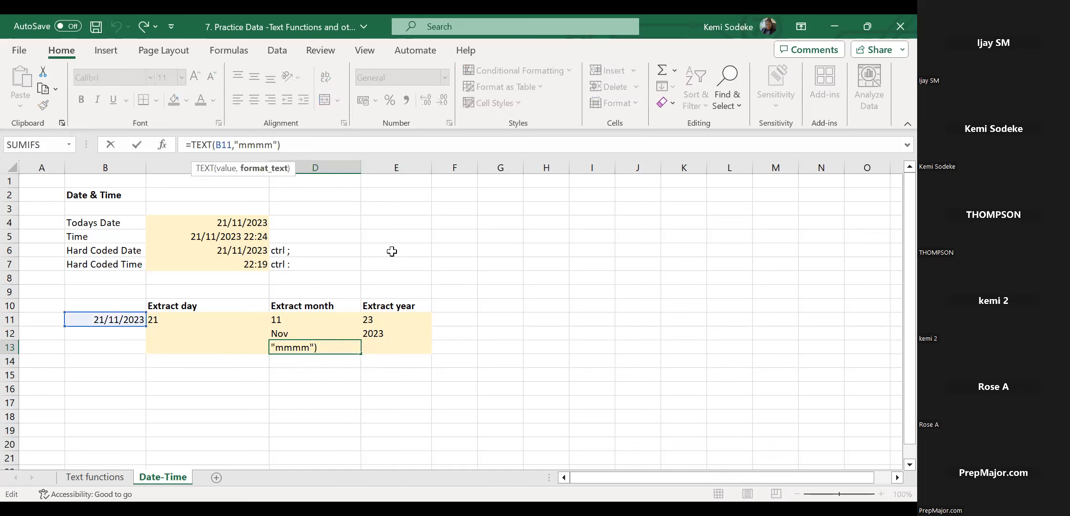
text(mm)
key(Return)
click(305, 345)
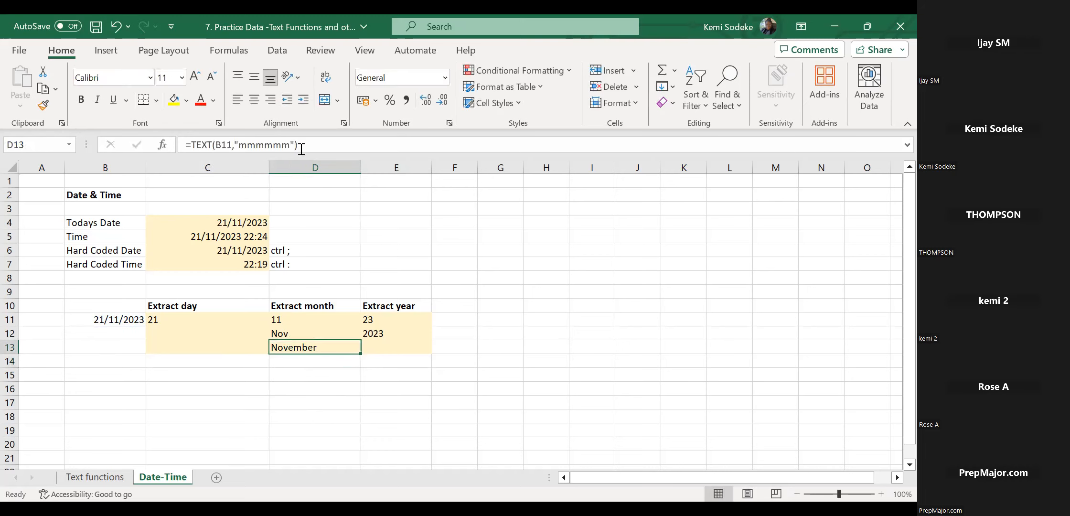
Remove the extra m characters so that D13's formula uses the format "mmmm" again.
click(277, 144)
key(BackSpace)
key(BackSpace)
key(BackSpace)
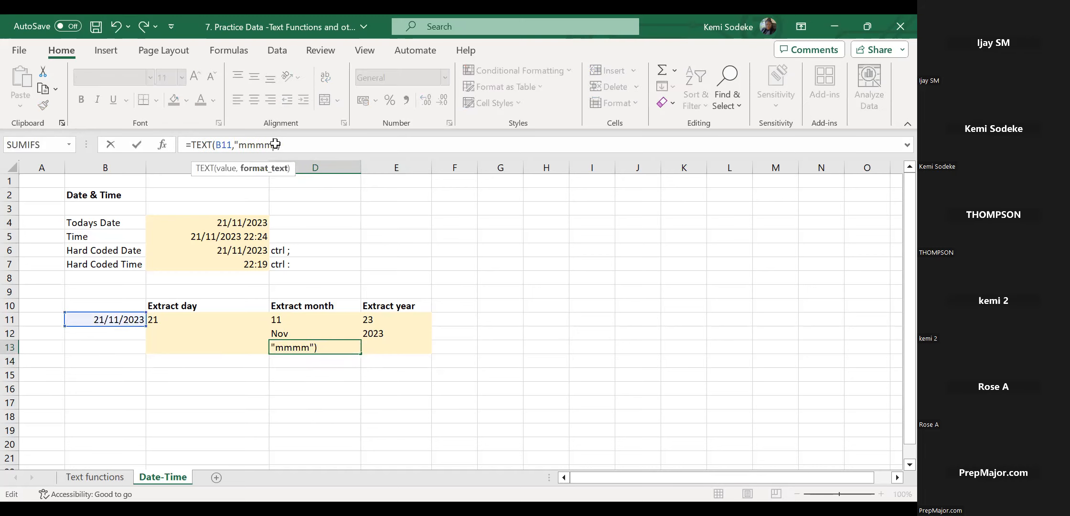
key(Return)
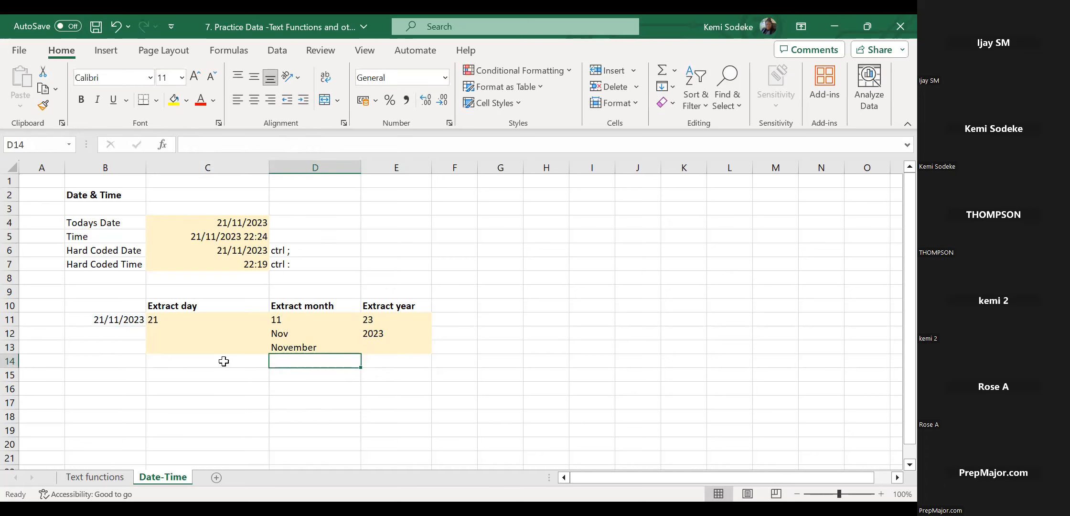
Extract the abbreviated weekday name from B11 into C12 with the formula =TEXT(B11,"ddd") and check the cell's formula.
click(165, 323)
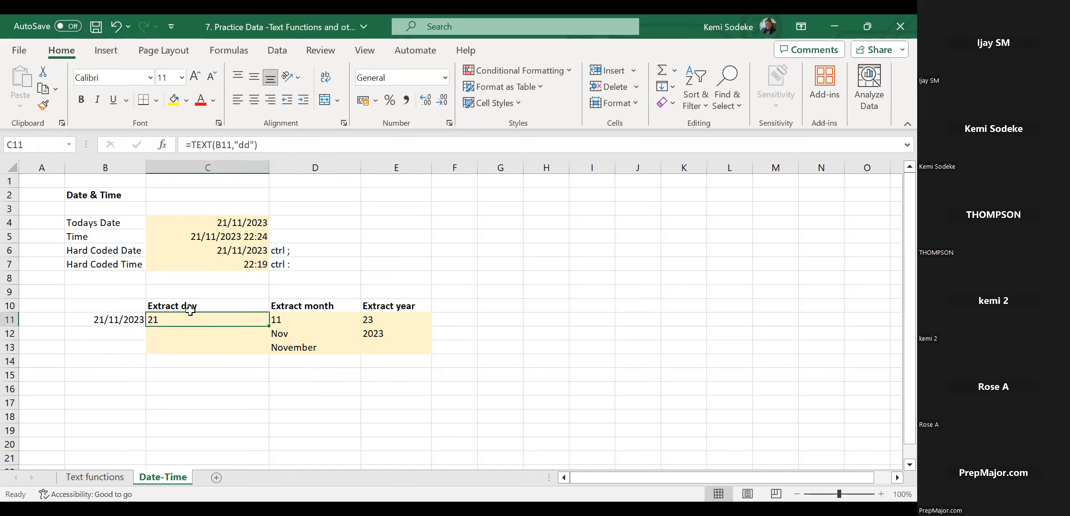
click(157, 333)
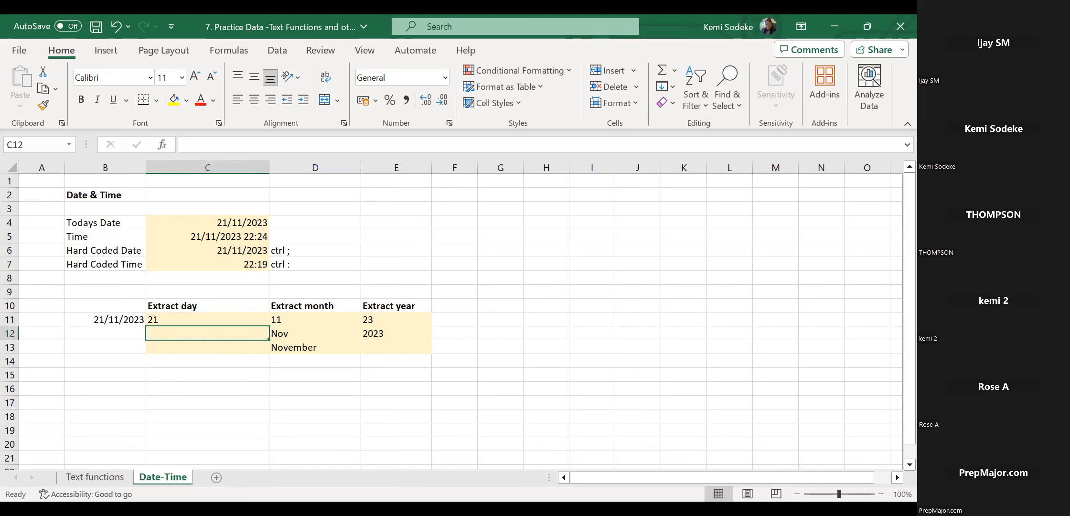
click(169, 323)
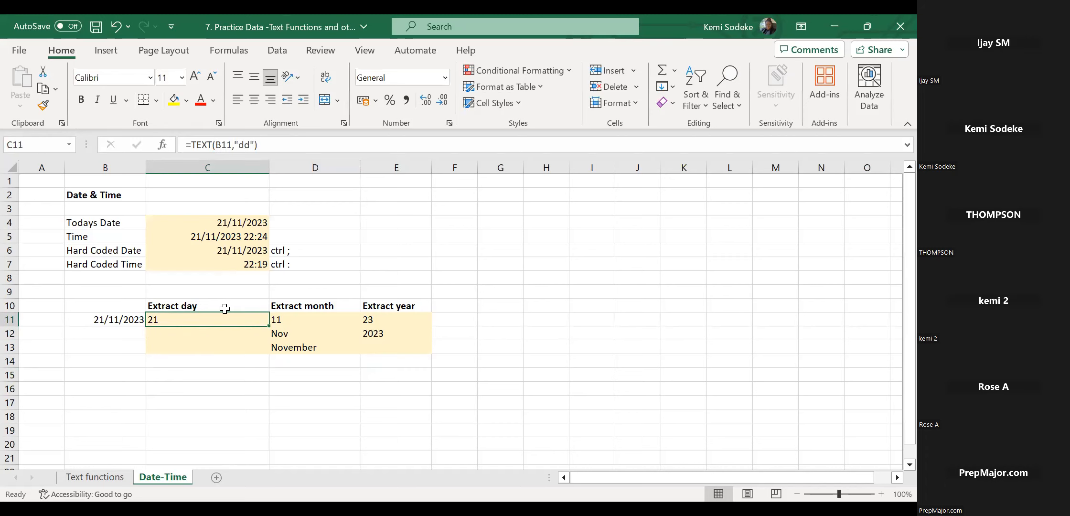
click(169, 333)
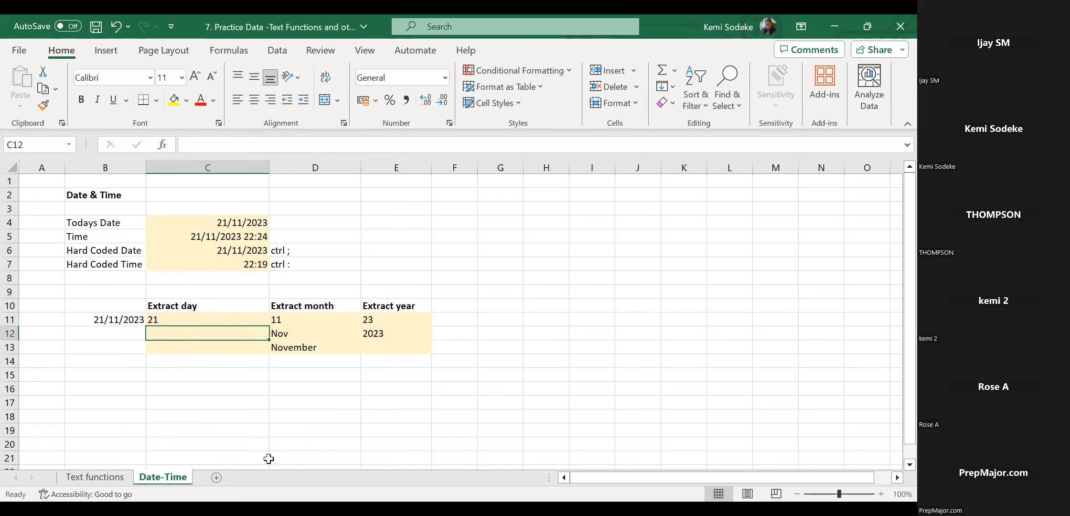
text(=)
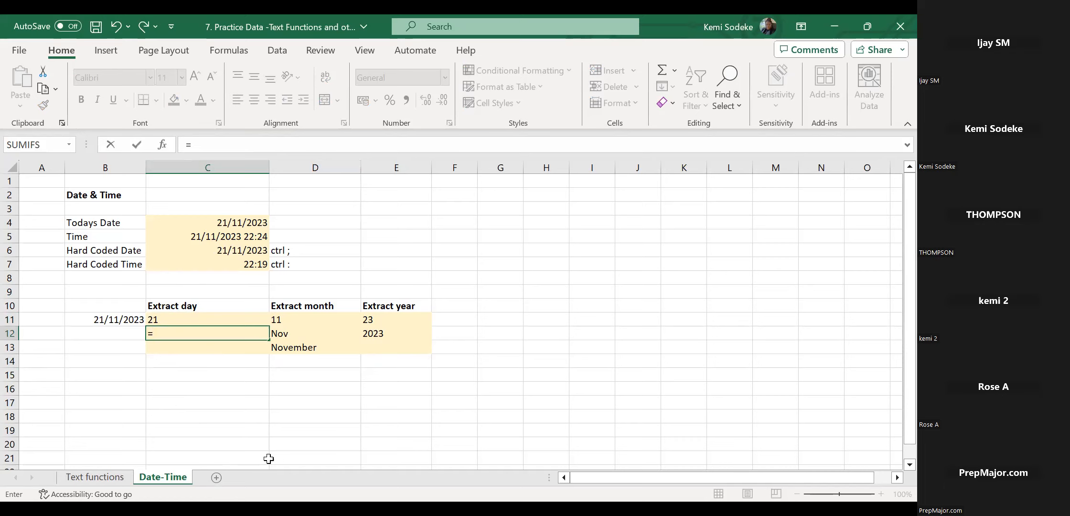
text(text)
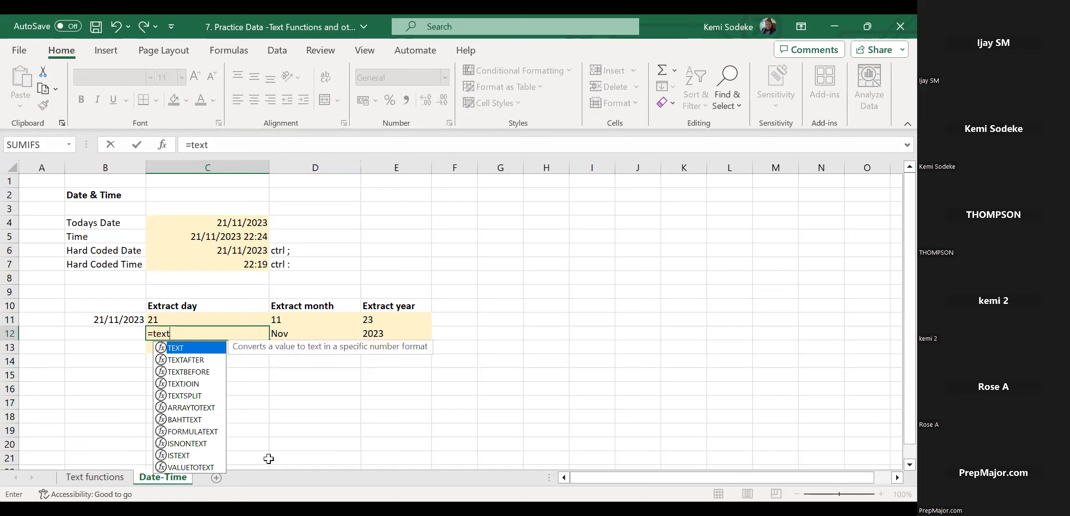
text(()
click(115, 319)
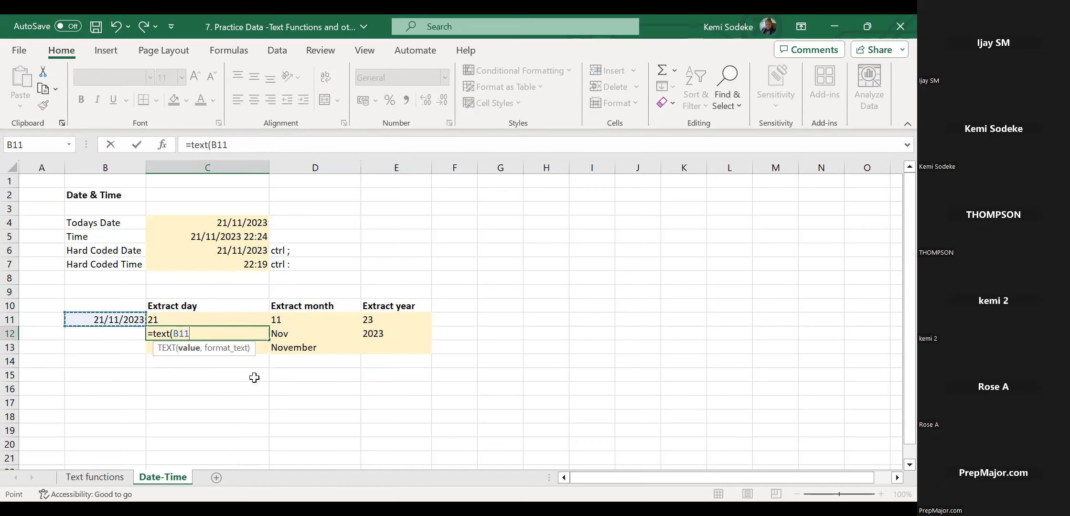
text(,)
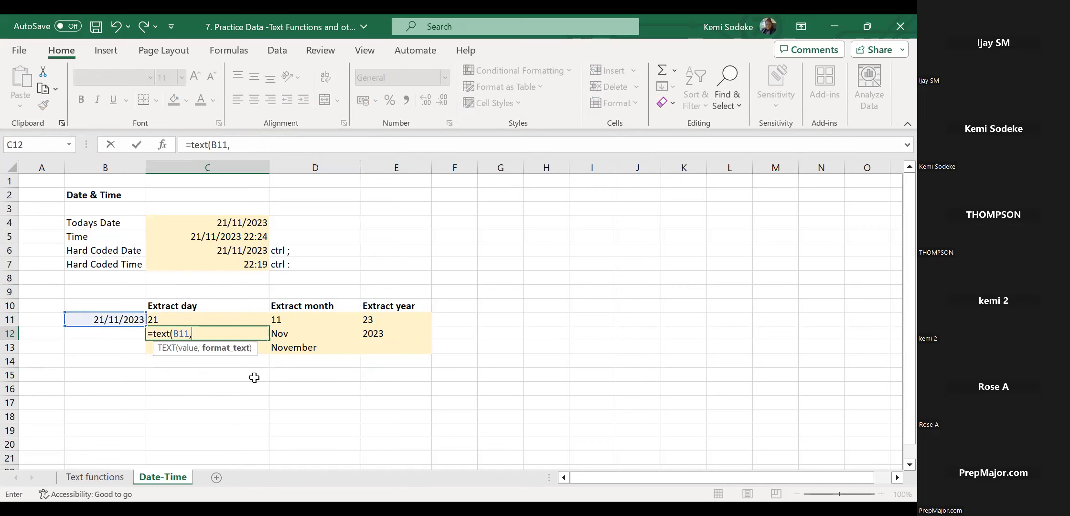
text("ddd"))
key(Return)
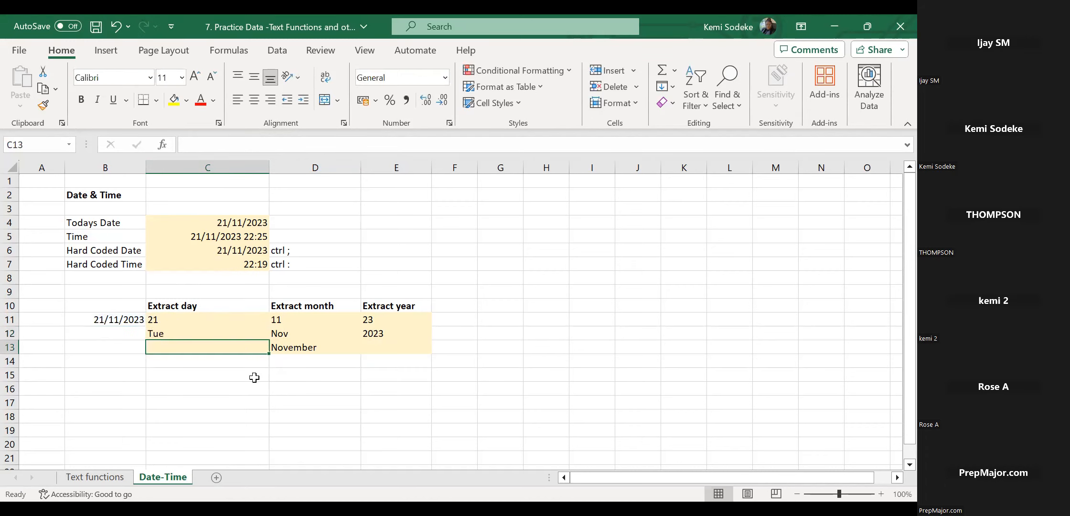
click(188, 334)
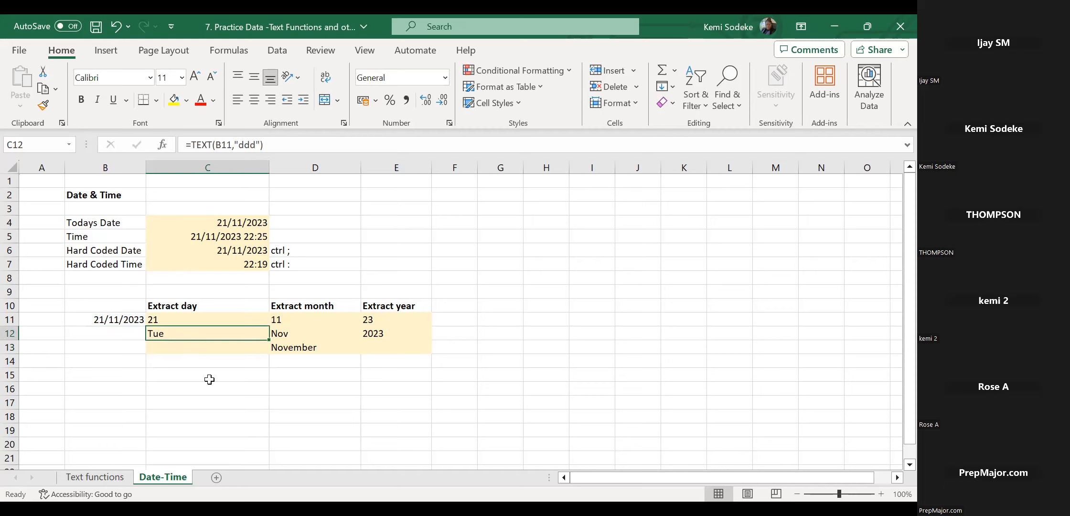
Extract the full weekday name from B11 into C13 with the formula =TEXT(B11,"dddd") and check the cell's formula.
click(238, 350)
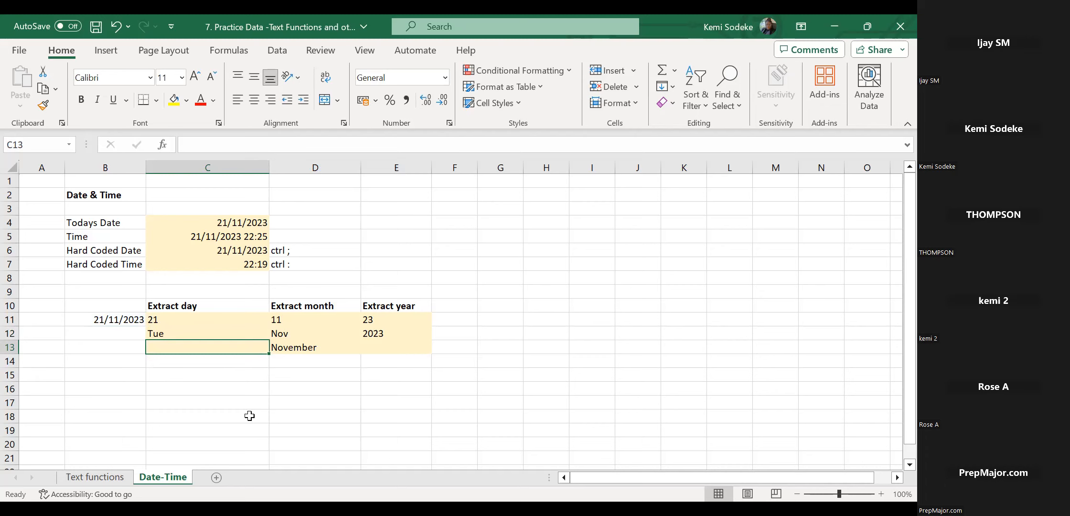
text(=)
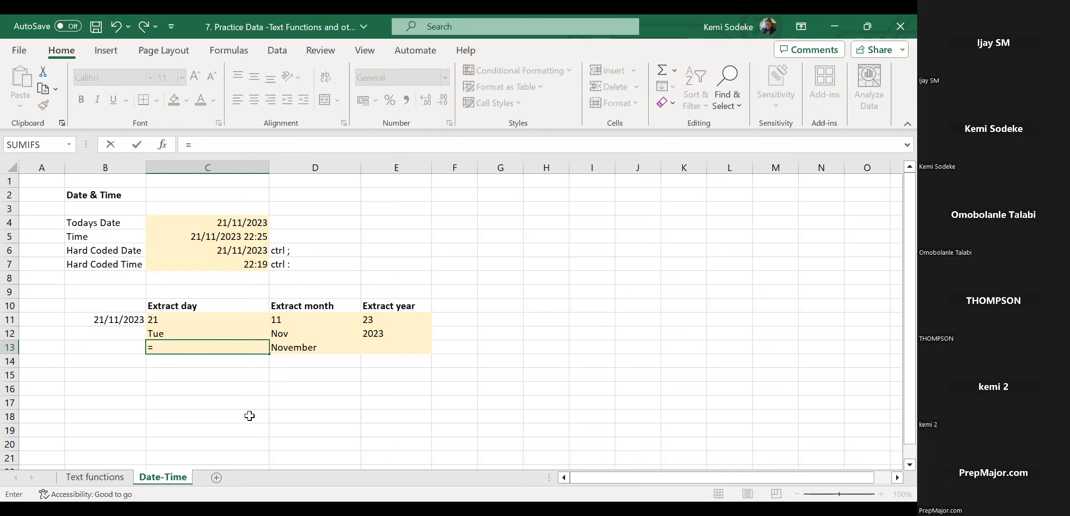
text(text)
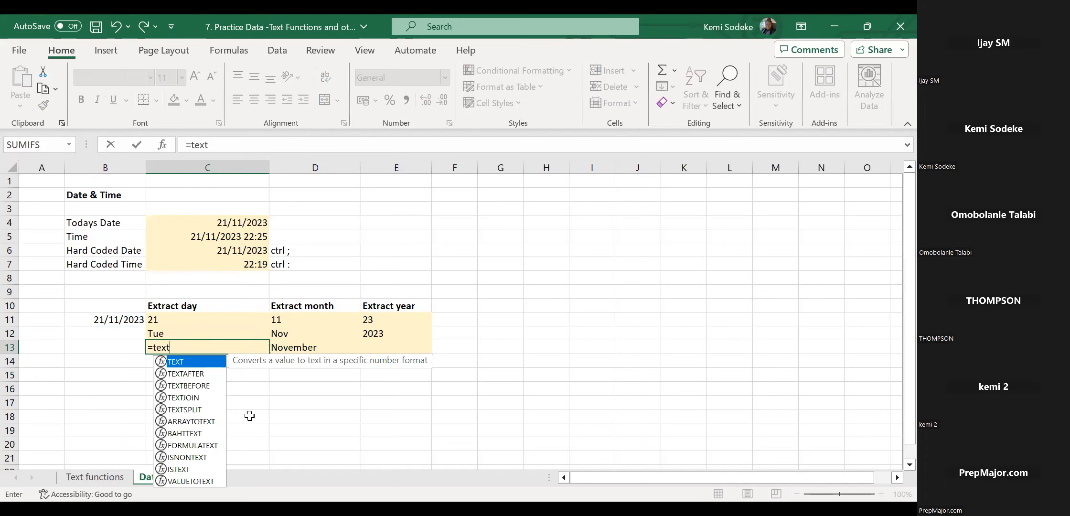
text(()
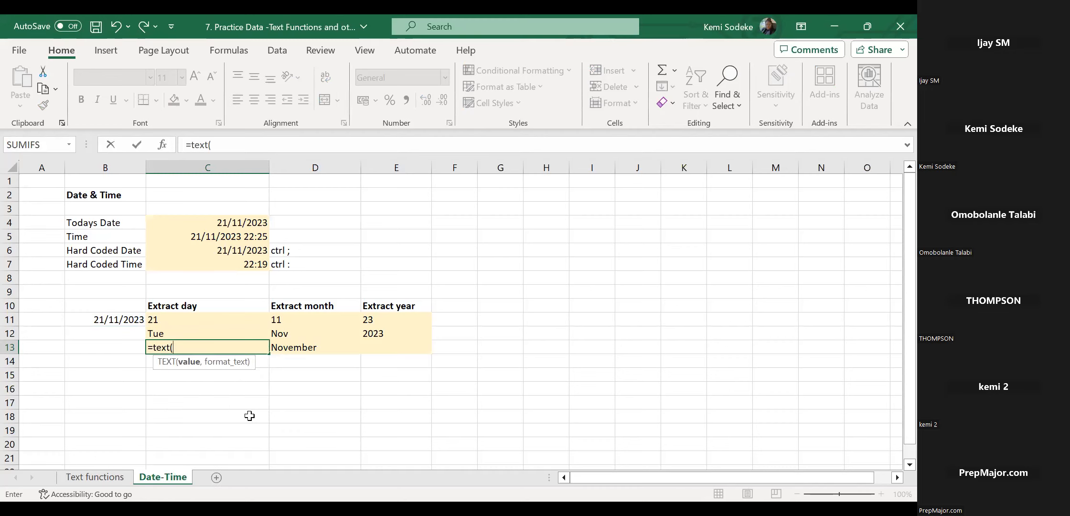
click(114, 320)
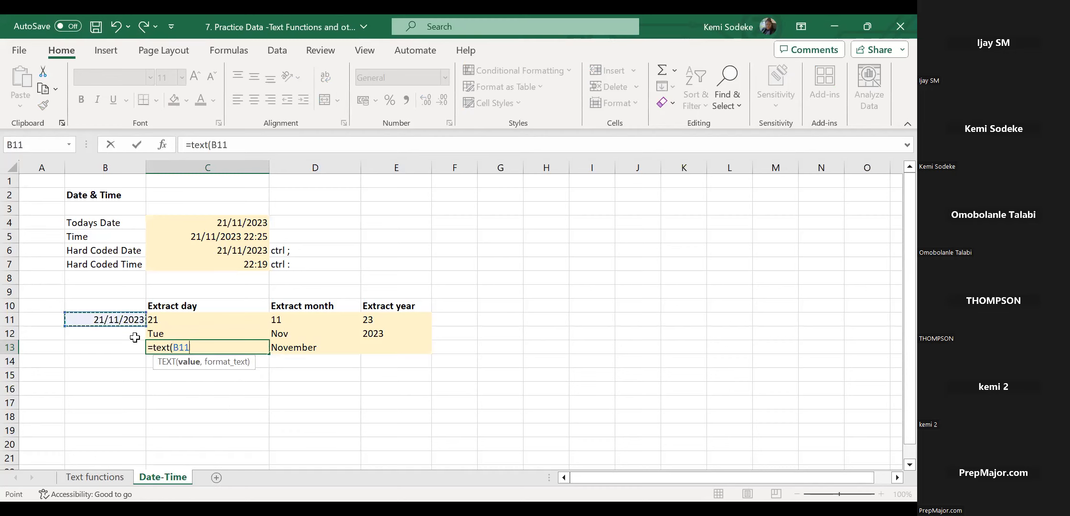
text(,"d)
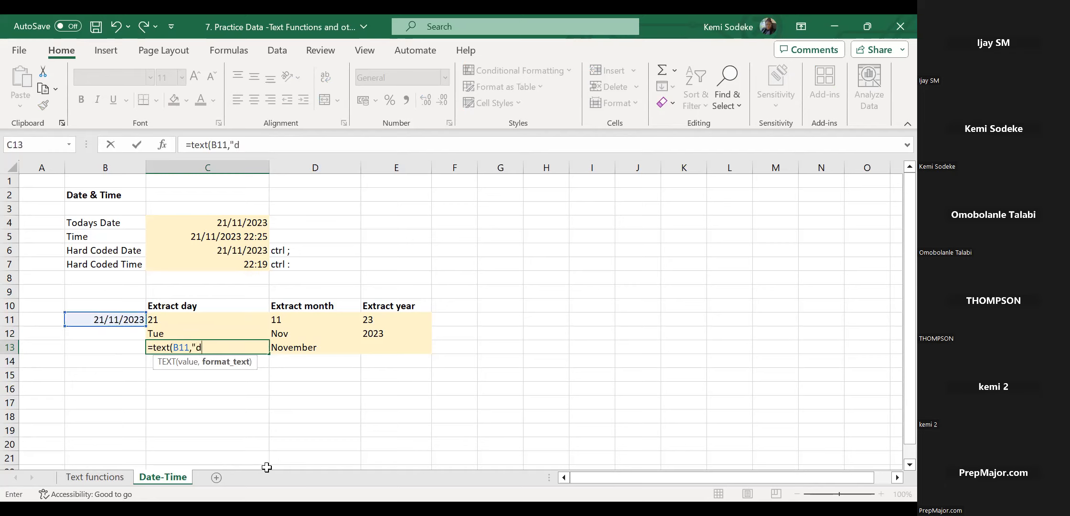
text(ddd"))
key(Return)
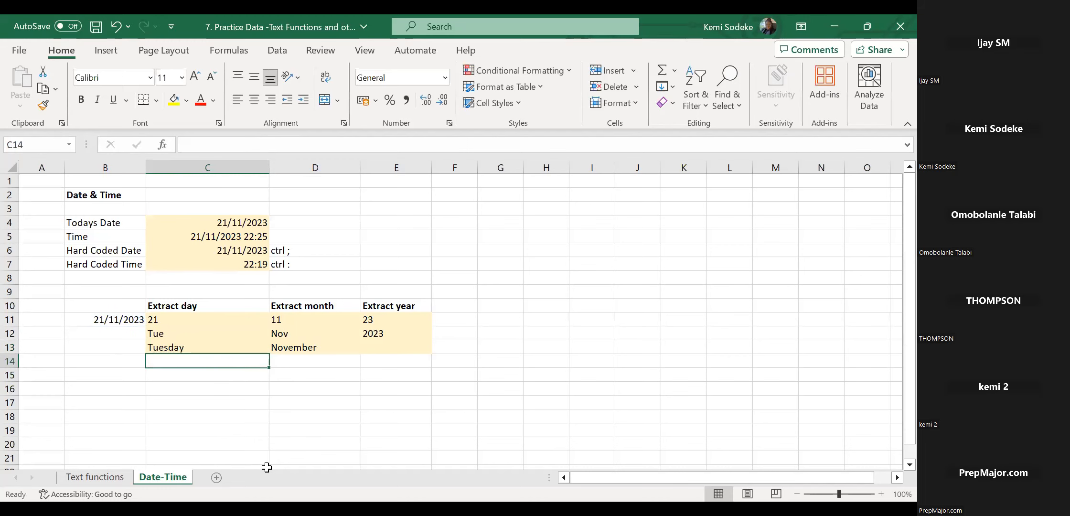
click(181, 345)
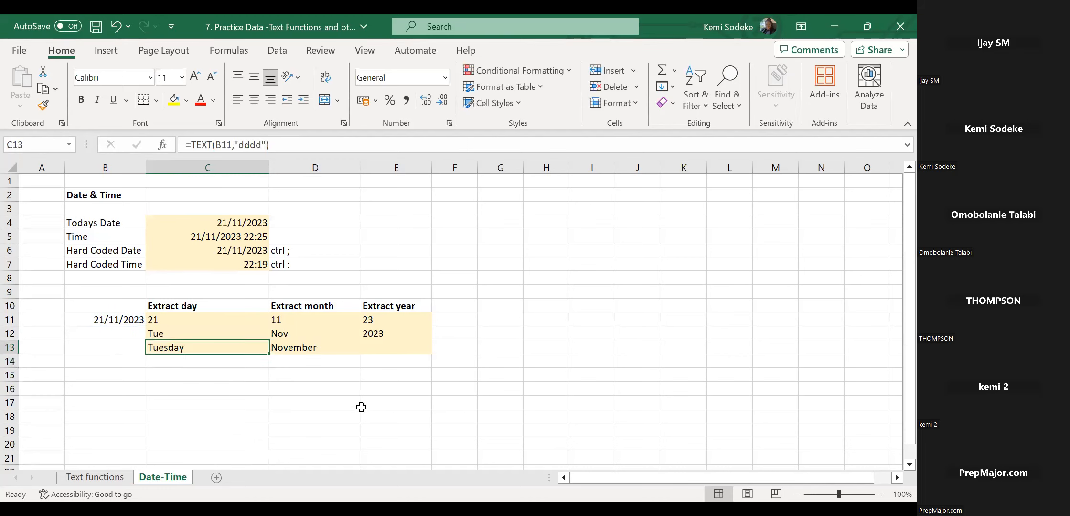
click(317, 390)
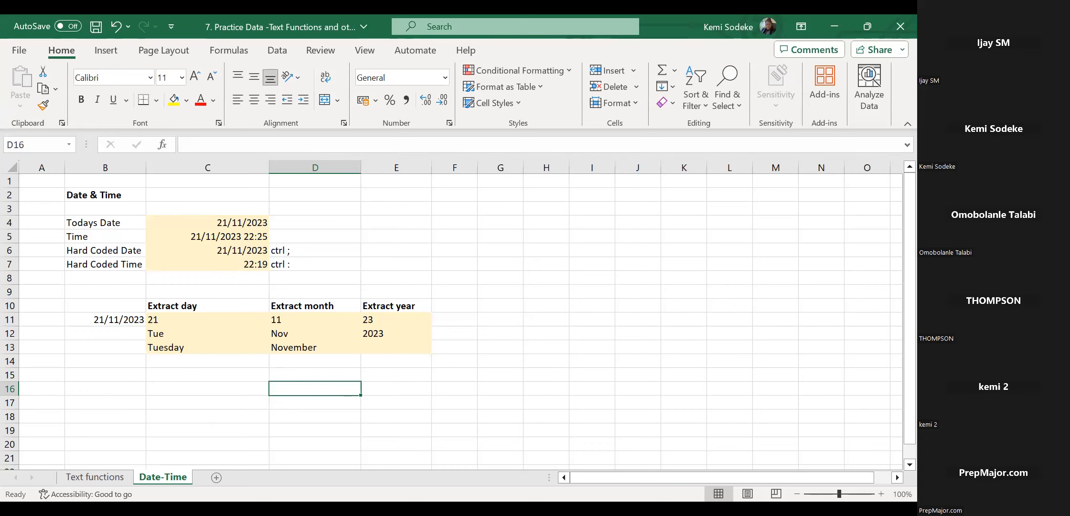
click(124, 398)
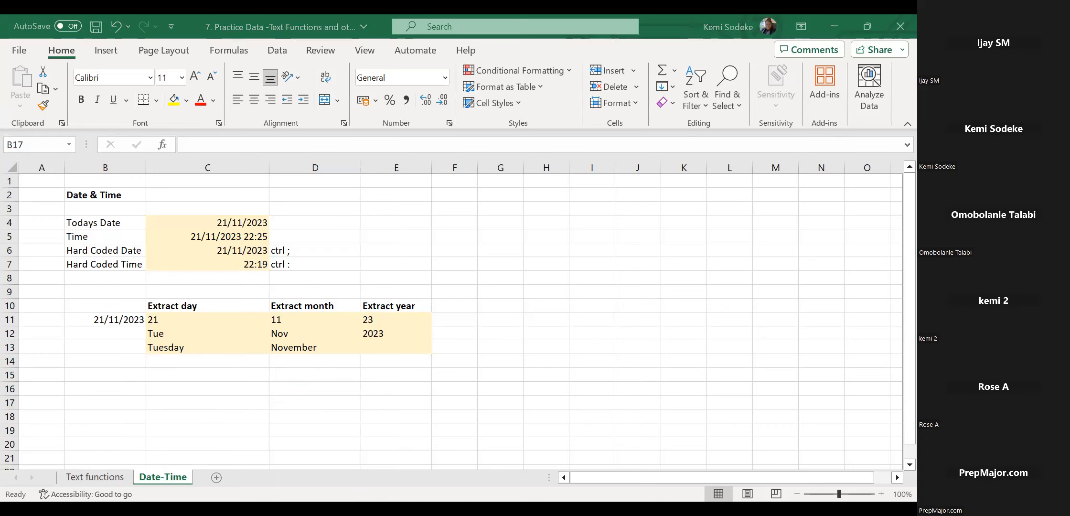
click(260, 402)
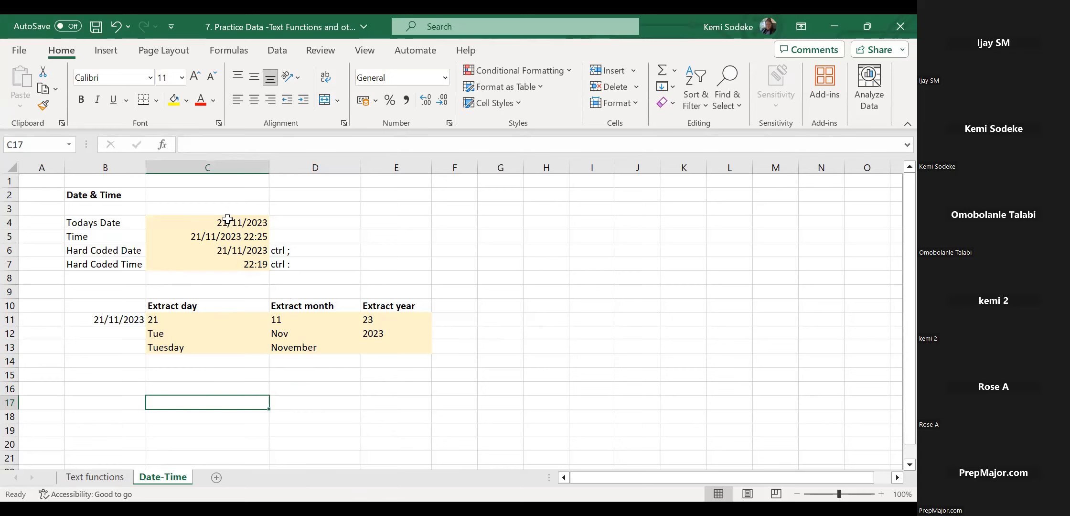
Clear the date and time entries in C4:C7.
drag(232, 223, 237, 261)
key(Delete)
click(396, 267)
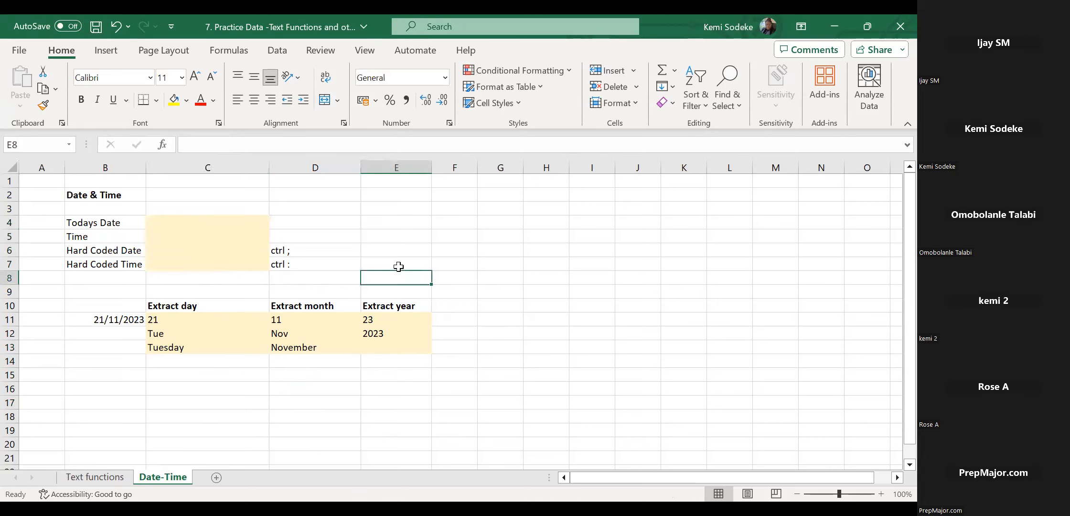
Enter today's date in C4 with the formula =TODAY().
click(239, 222)
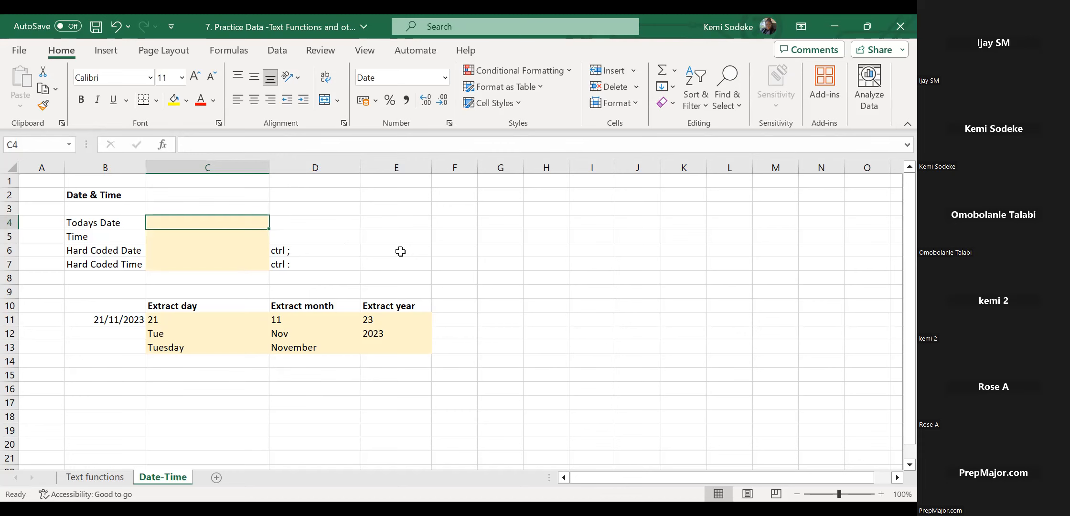
text(=)
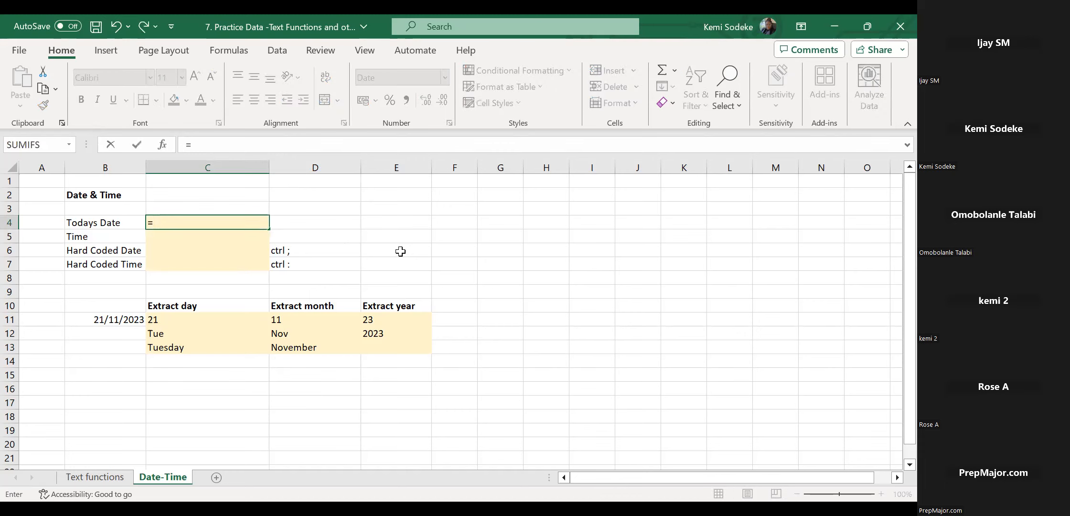
text(today)
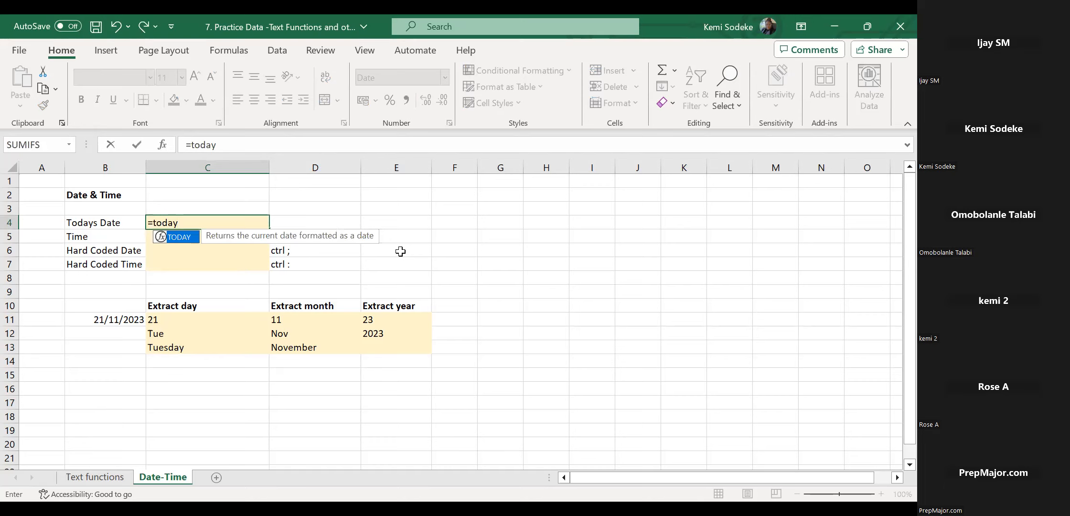
text(())
key(Return)
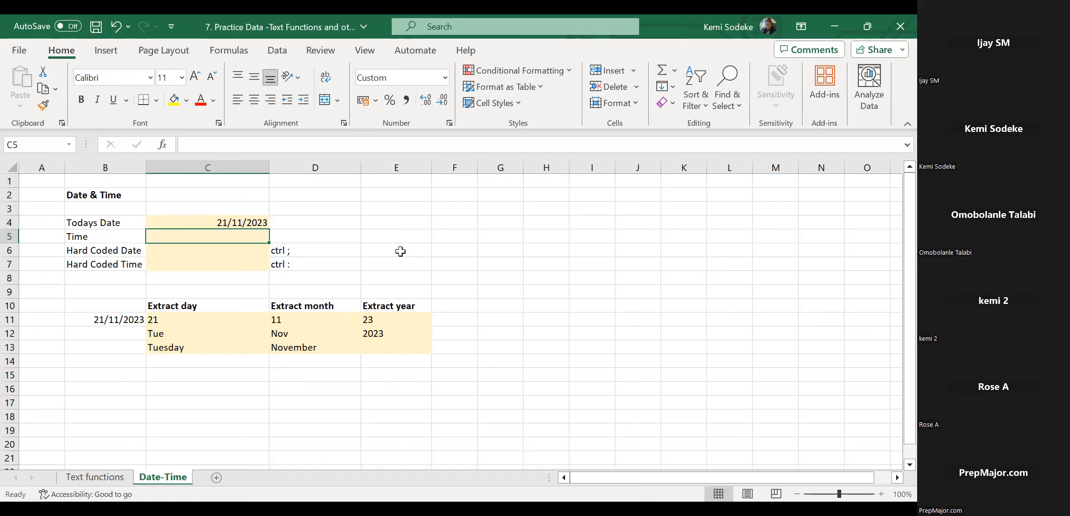
Enter the current date and time in C5 with the formula =NOW().
text(=)
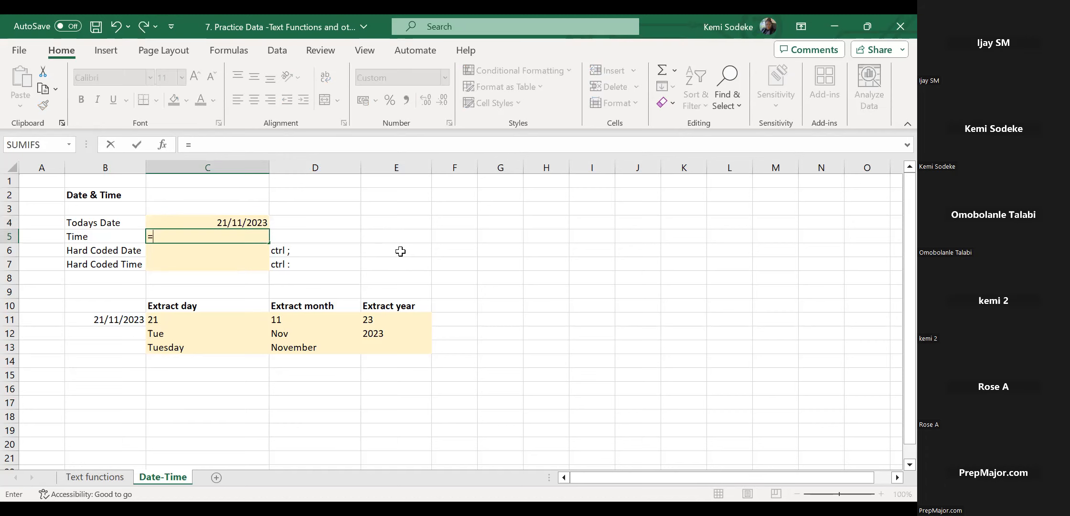
text(now)
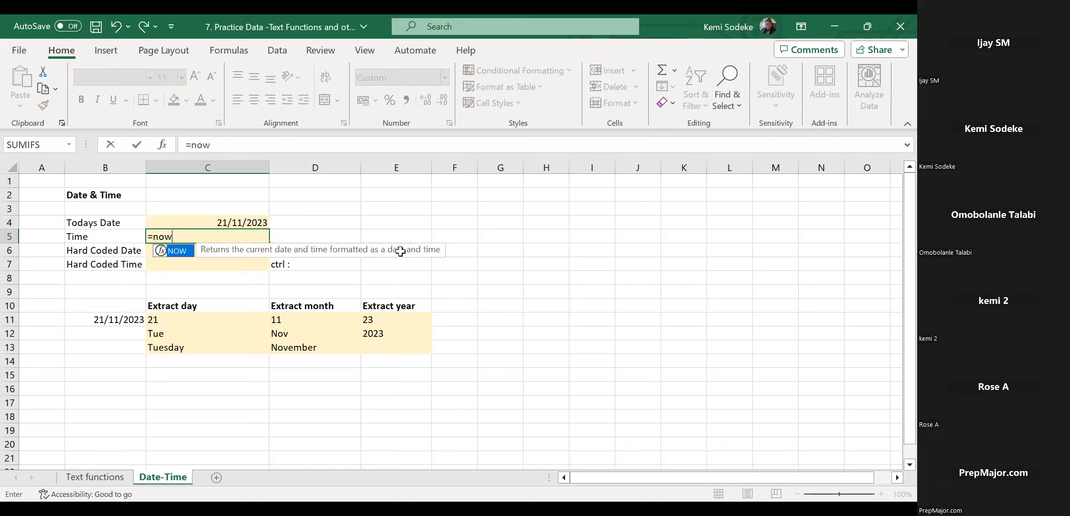
text(())
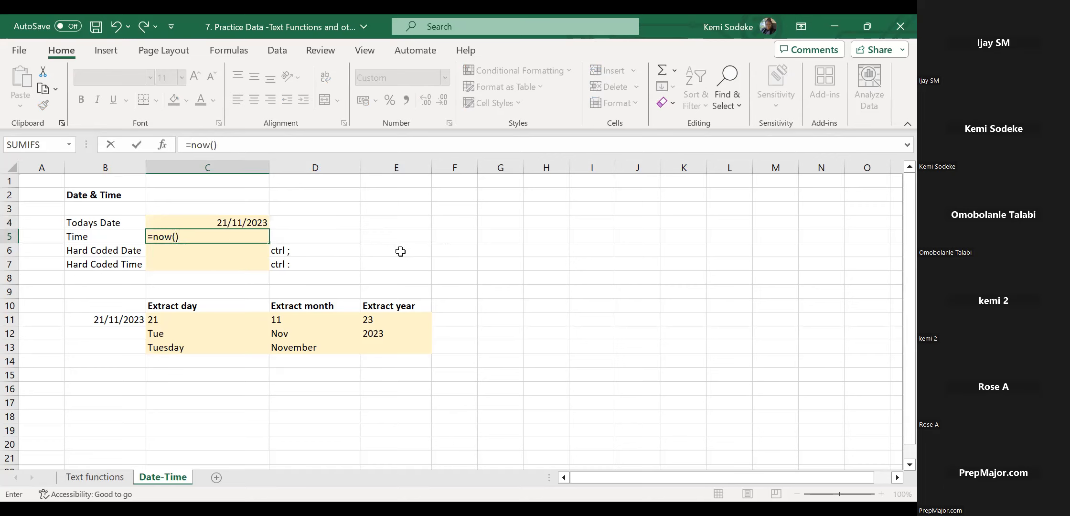
key(Return)
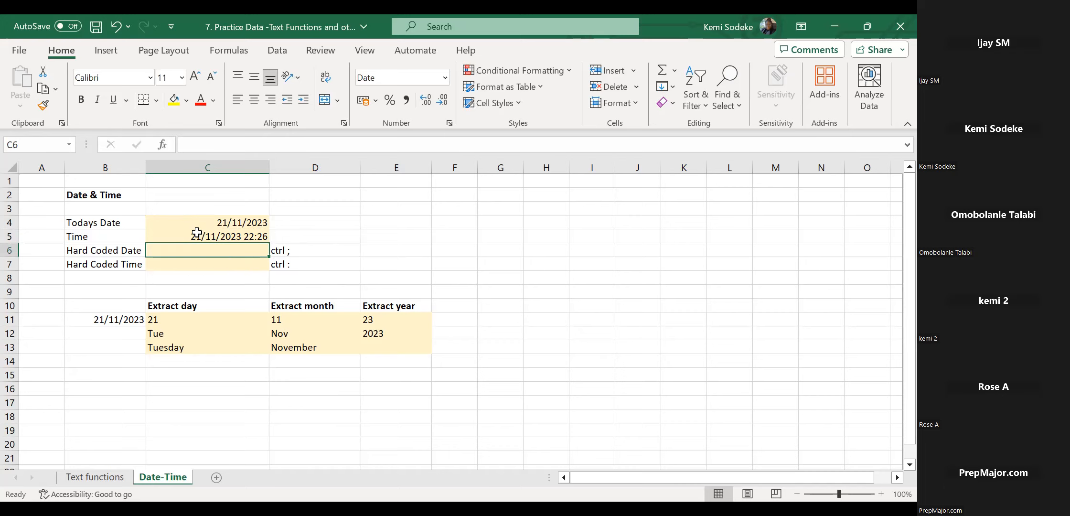
Compare the formulas behind the date in C4 and the time in C5.
click(242, 224)
click(230, 236)
click(233, 221)
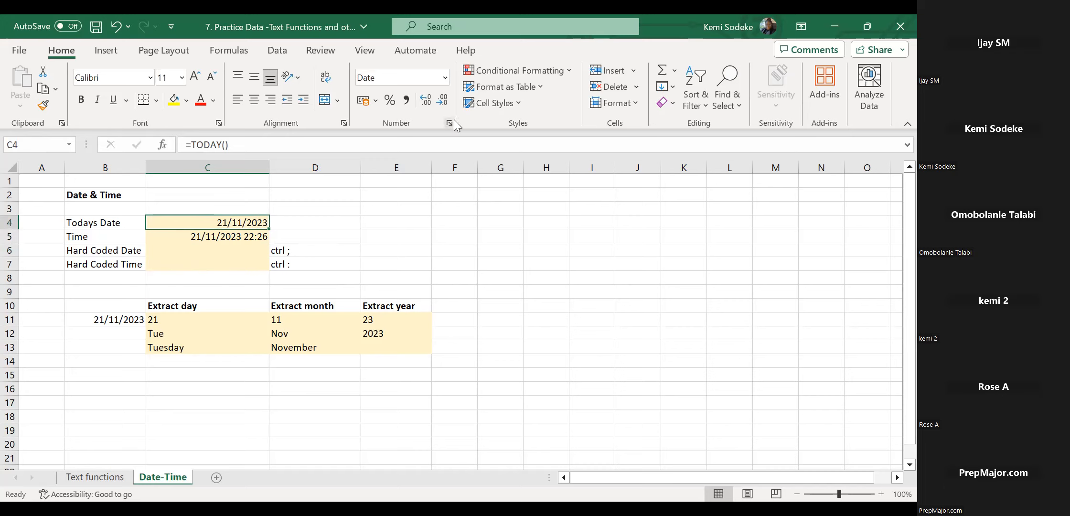
click(221, 235)
click(237, 222)
click(222, 237)
Insert the current date as a fixed value in C6 and the current time as a fixed value in C7.
click(215, 252)
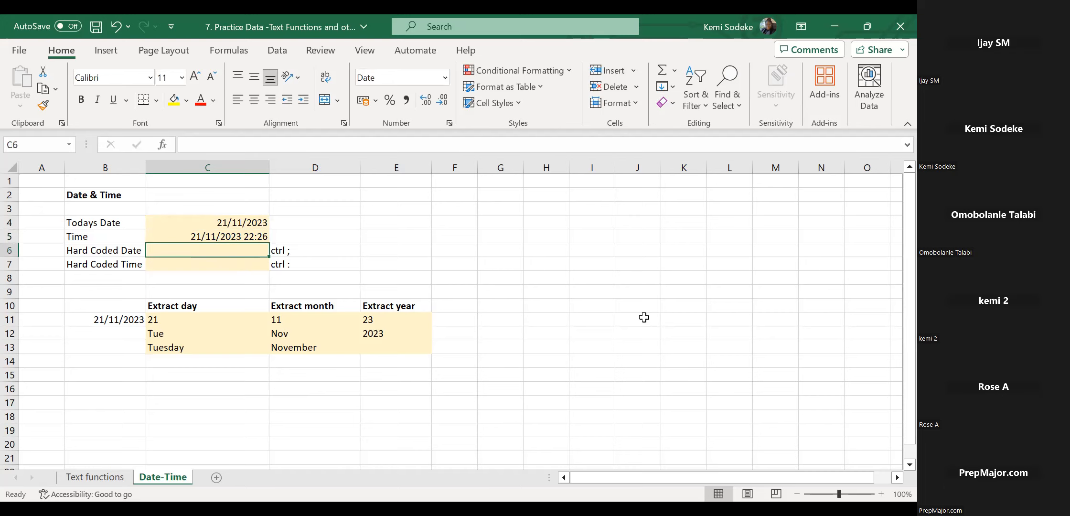
key(ctrl+semicolon)
key(Return)
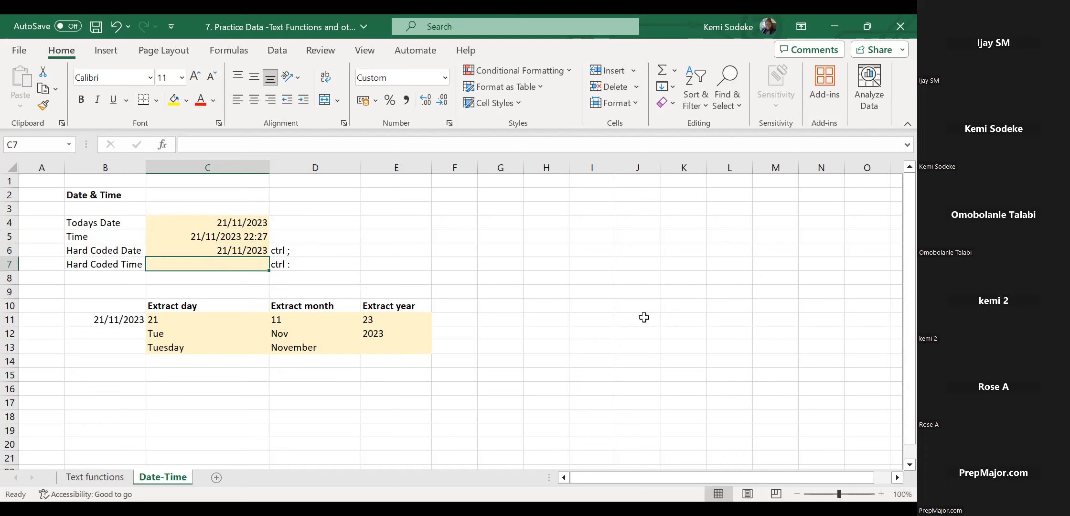
key(ctrl+shift+semicolon)
key(Return)
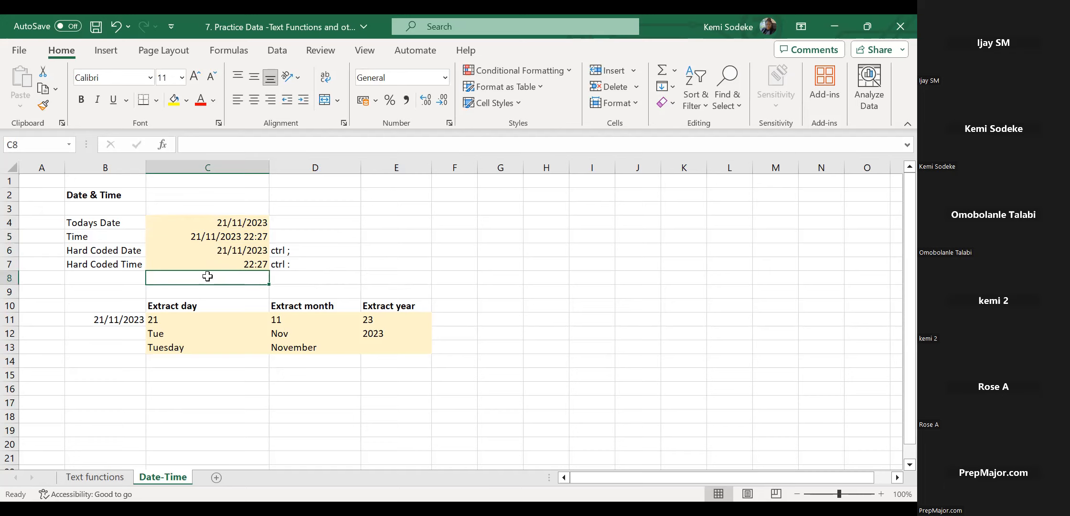
Review the TODAY and NOW formulas in C4 and C5 again.
click(214, 225)
click(241, 236)
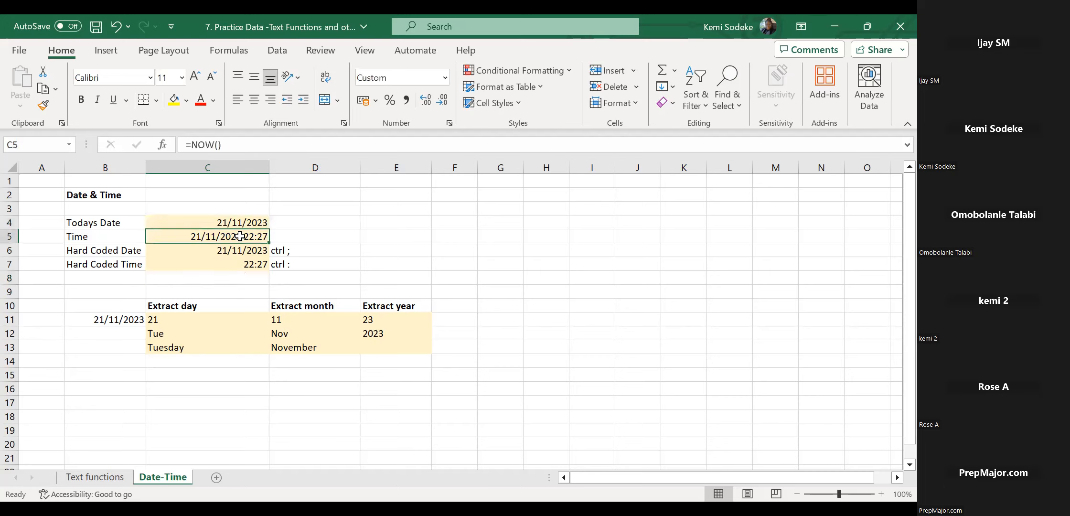
click(244, 220)
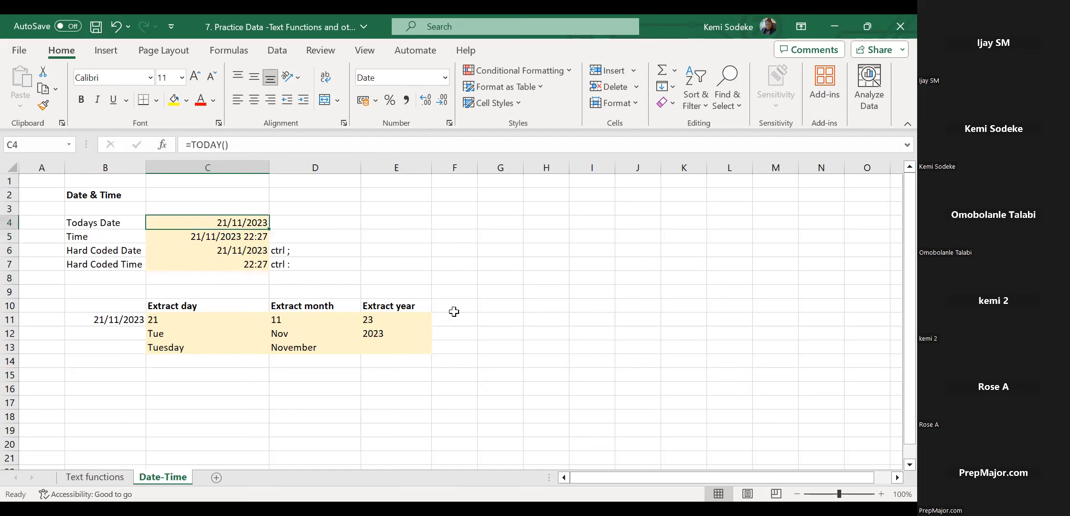
Fill the NOW formula from C5 across into D5 and compare it with the hard-coded time in C7.
click(211, 234)
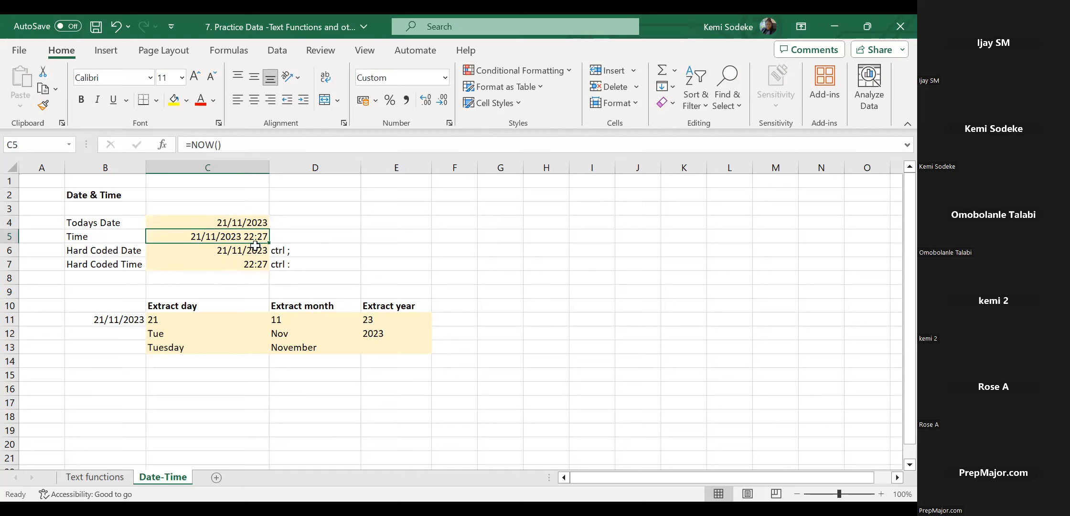
drag(269, 244, 337, 243)
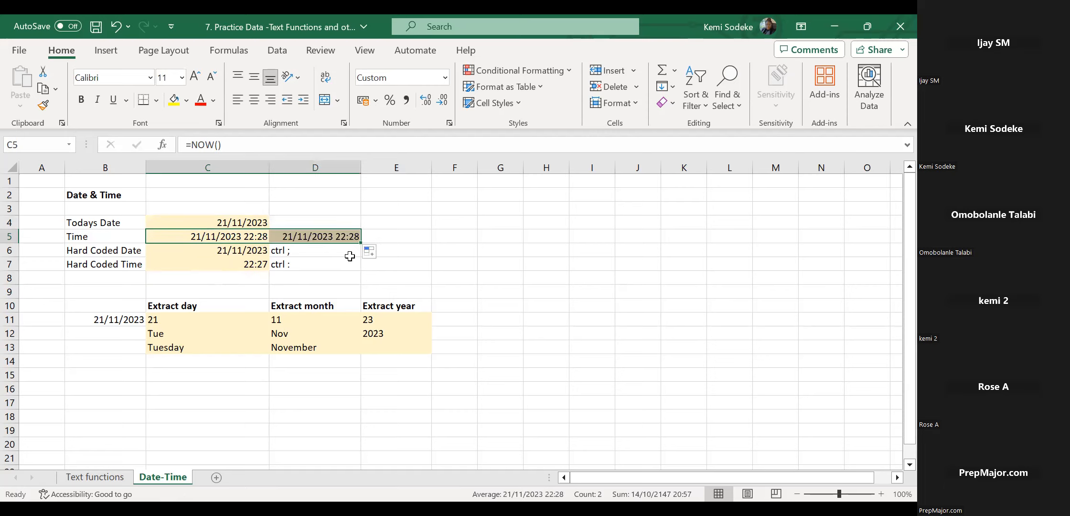
click(325, 242)
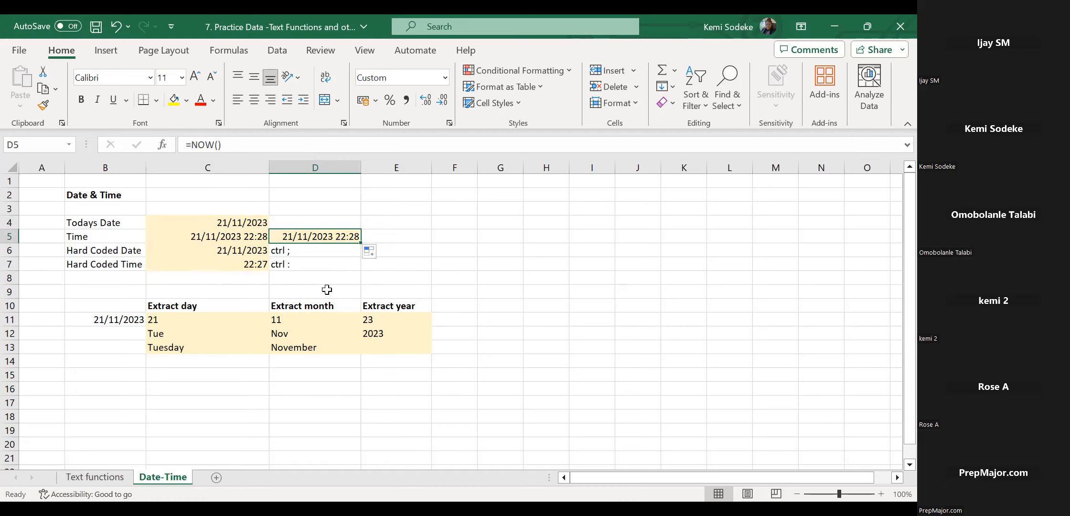
click(247, 265)
Format D5 with the custom number format hh:mm so it shows only the time, and check the cell's formula.
click(325, 239)
right_click(337, 239)
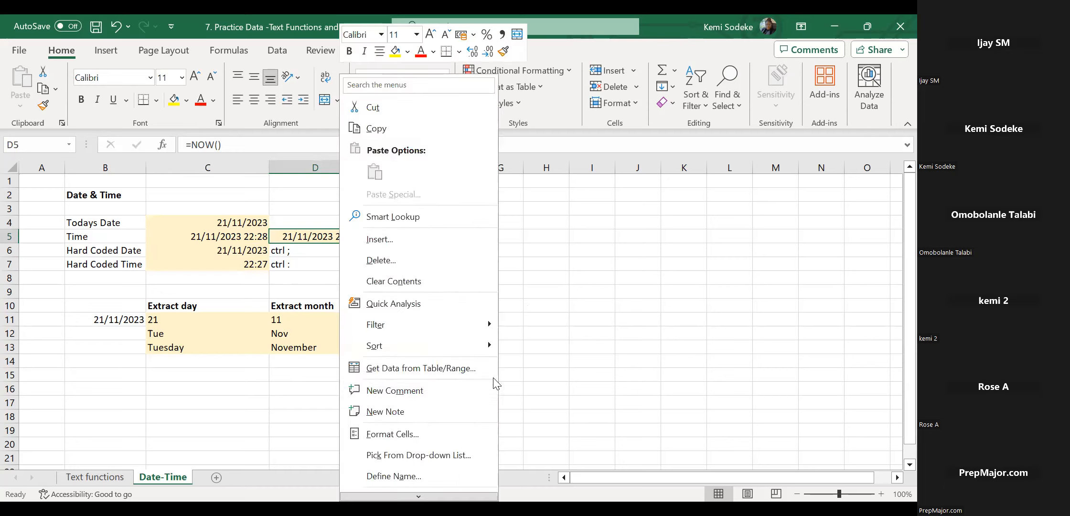
click(418, 434)
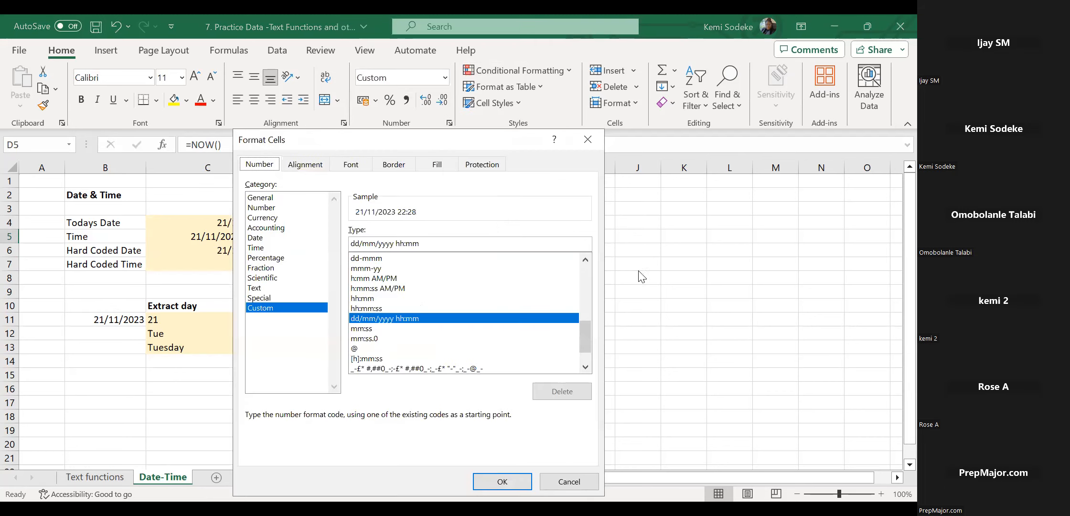
drag(490, 139, 685, 113)
click(567, 272)
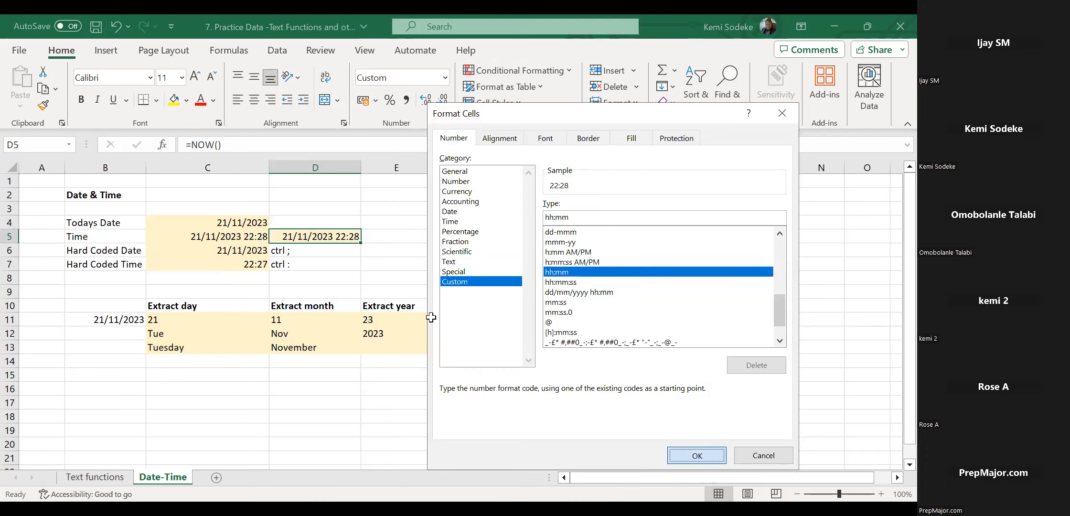
click(707, 460)
click(343, 281)
click(341, 236)
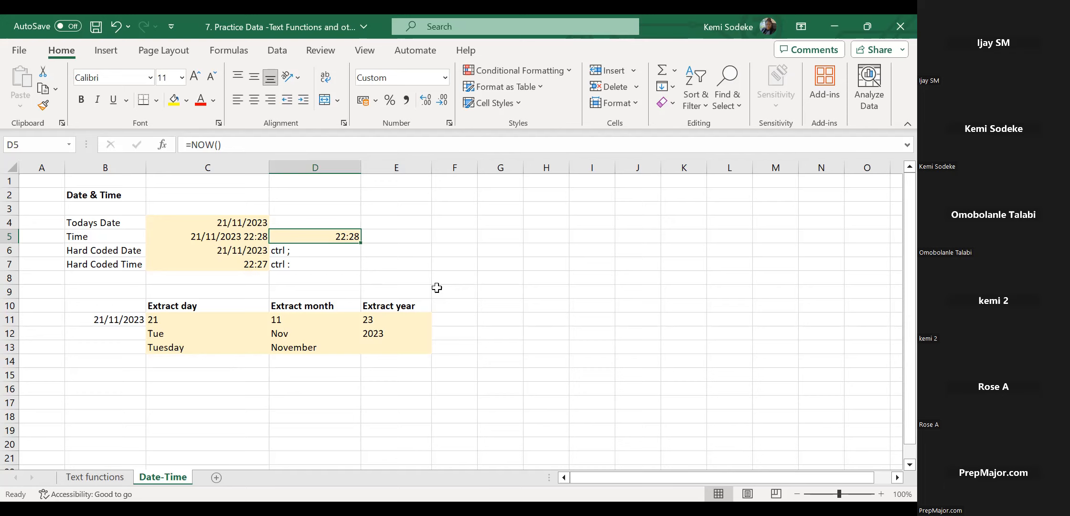
click(392, 248)
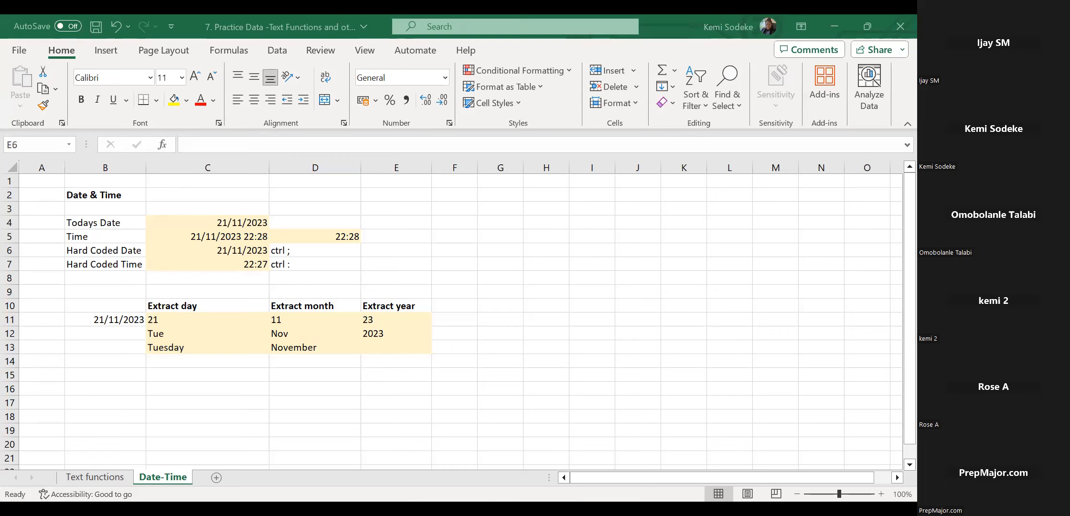
click(454, 374)
click(164, 418)
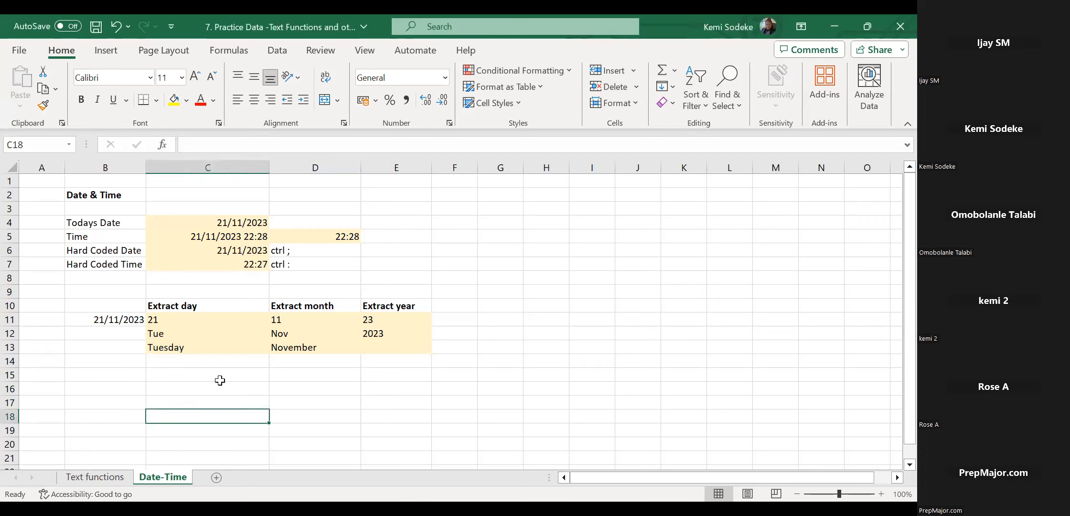